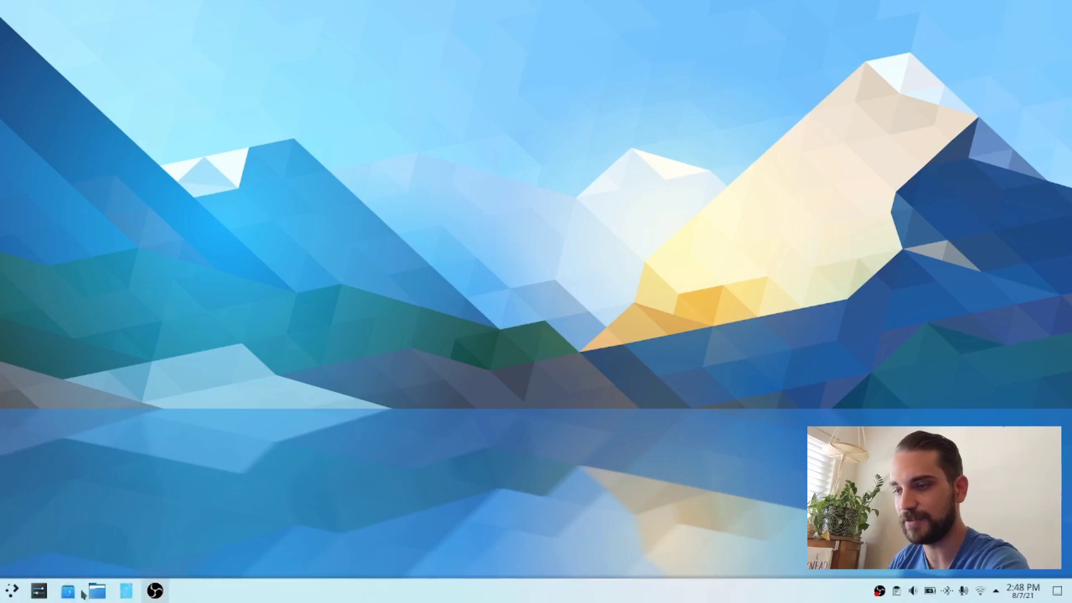
click(9, 594)
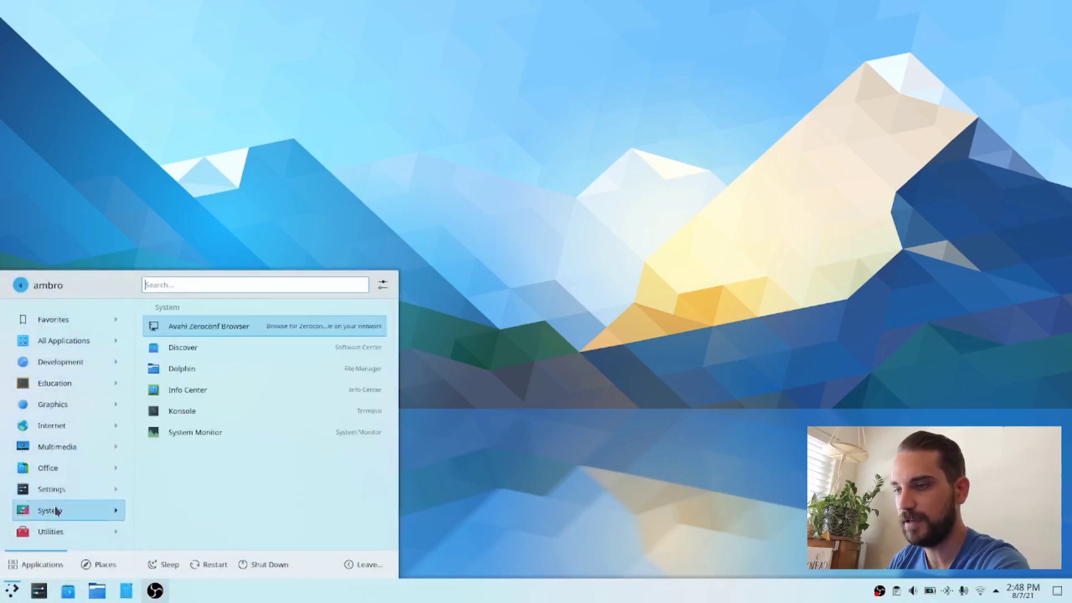
mouse_move(64, 353)
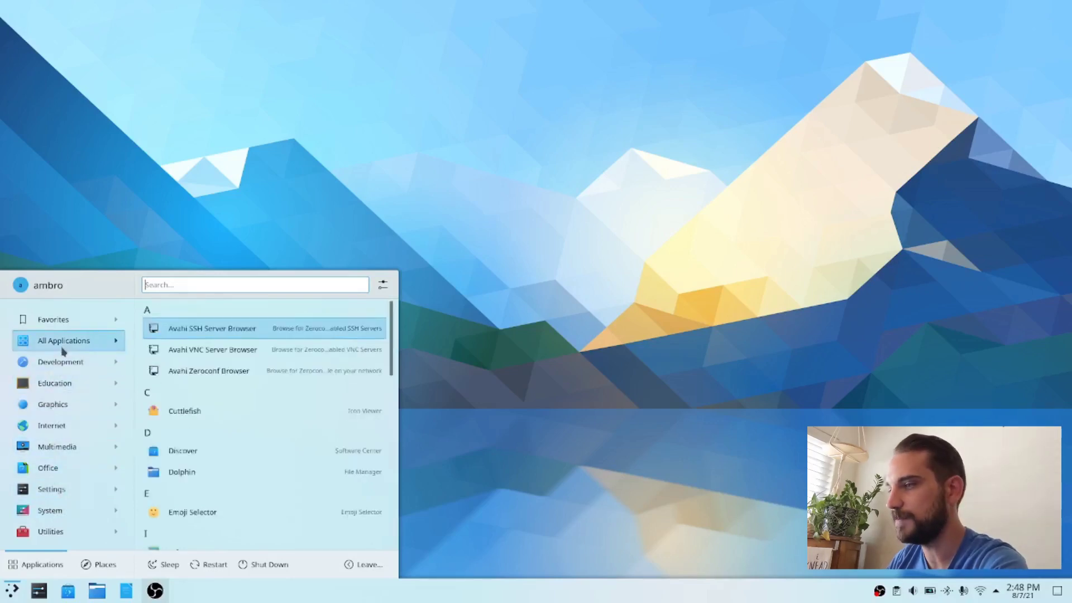
click(654, 357)
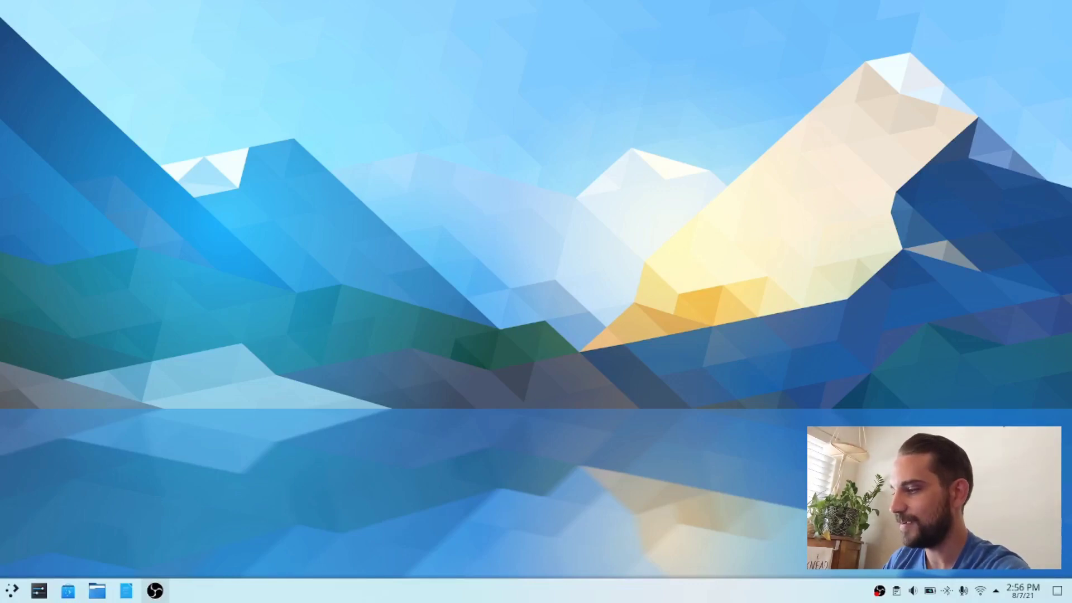
Step: Check the wireless network connection in the system's network list
click(981, 591)
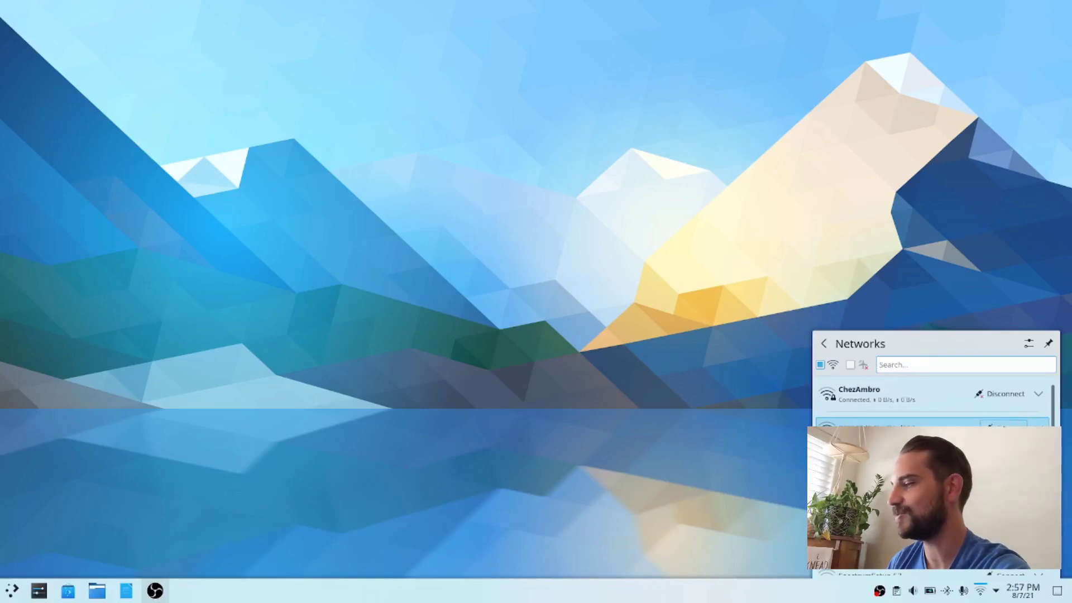
click(569, 389)
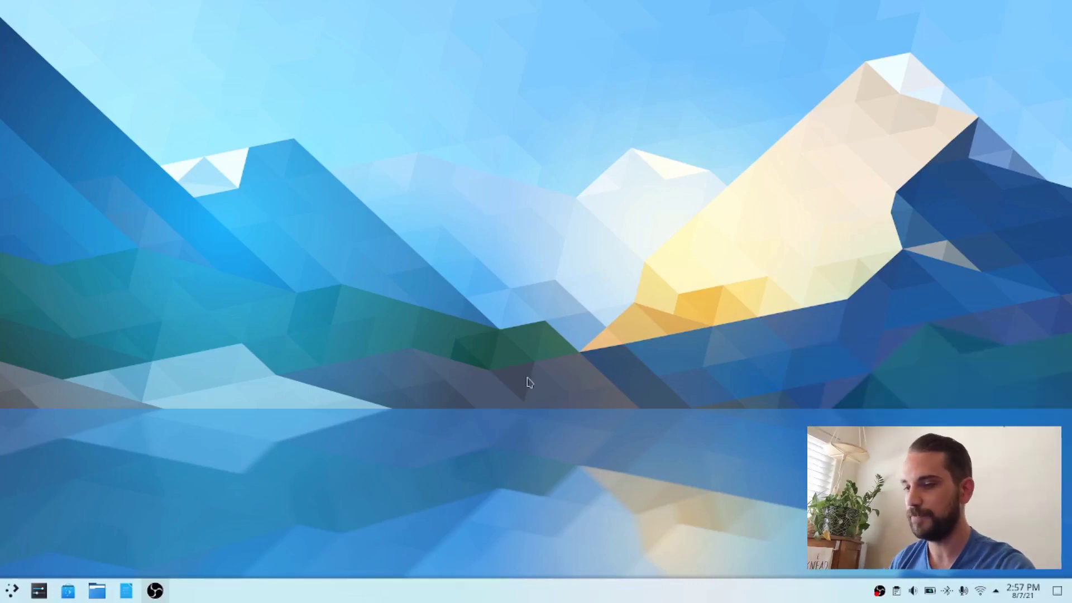
Step: Open System Settings, search its pages for "key" and go to the Shortcuts page
key(super)
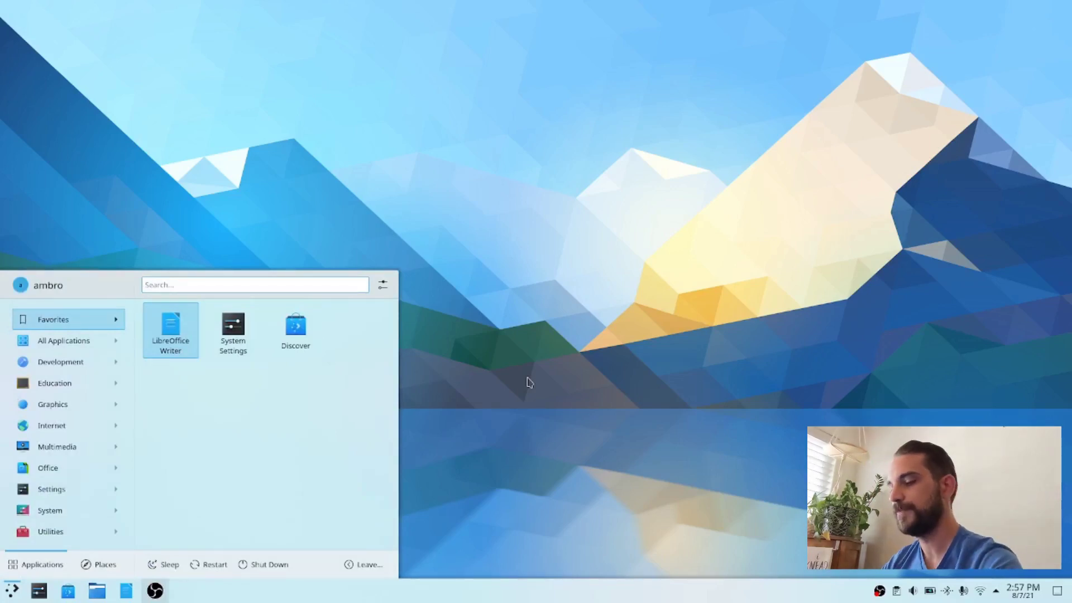
text(settings)
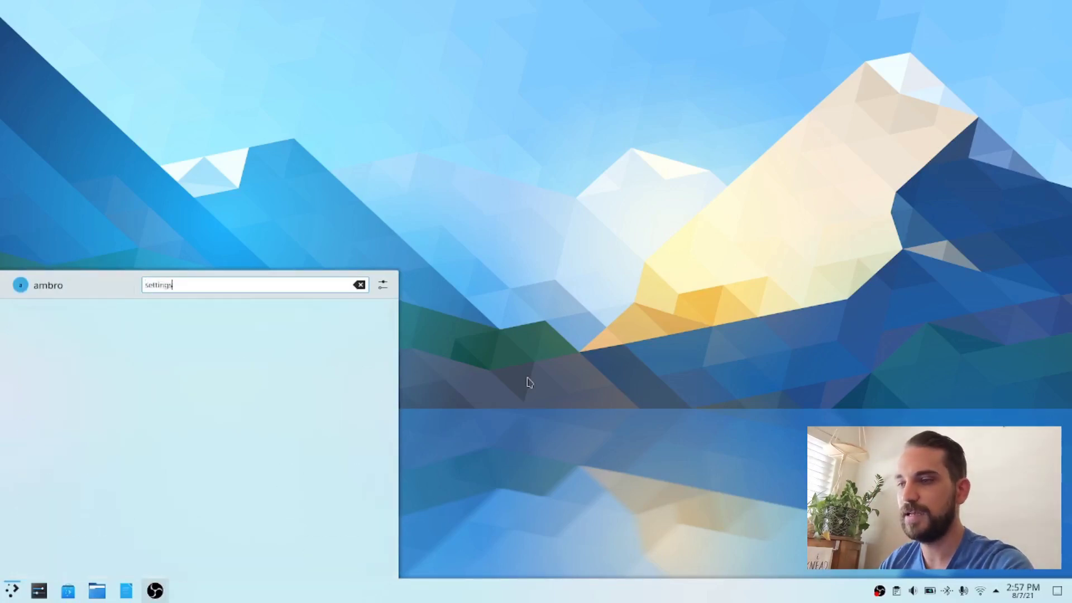
key(Return)
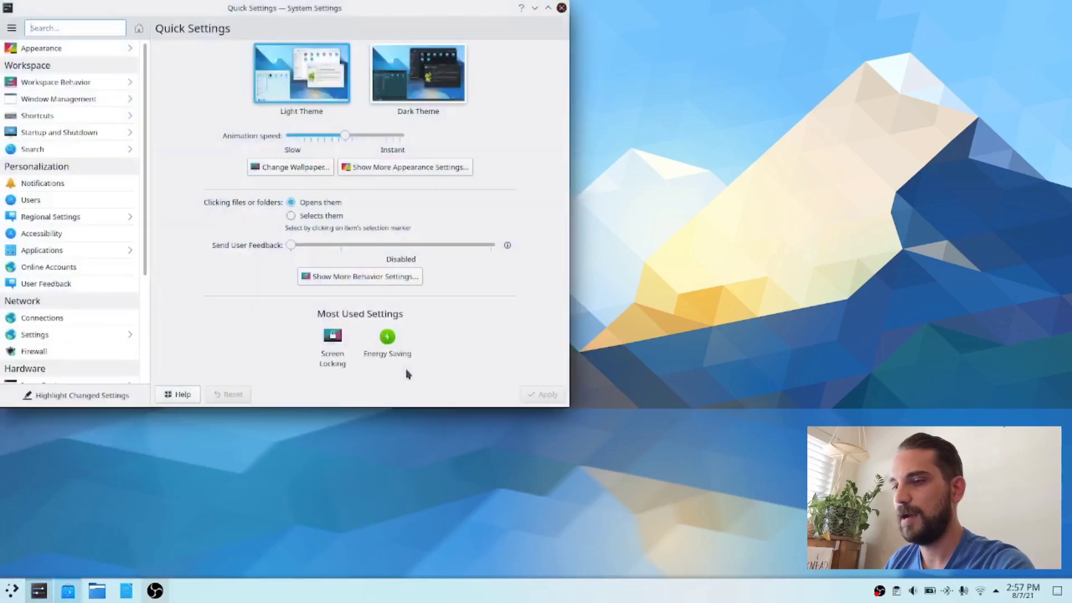
click(63, 28)
text(key)
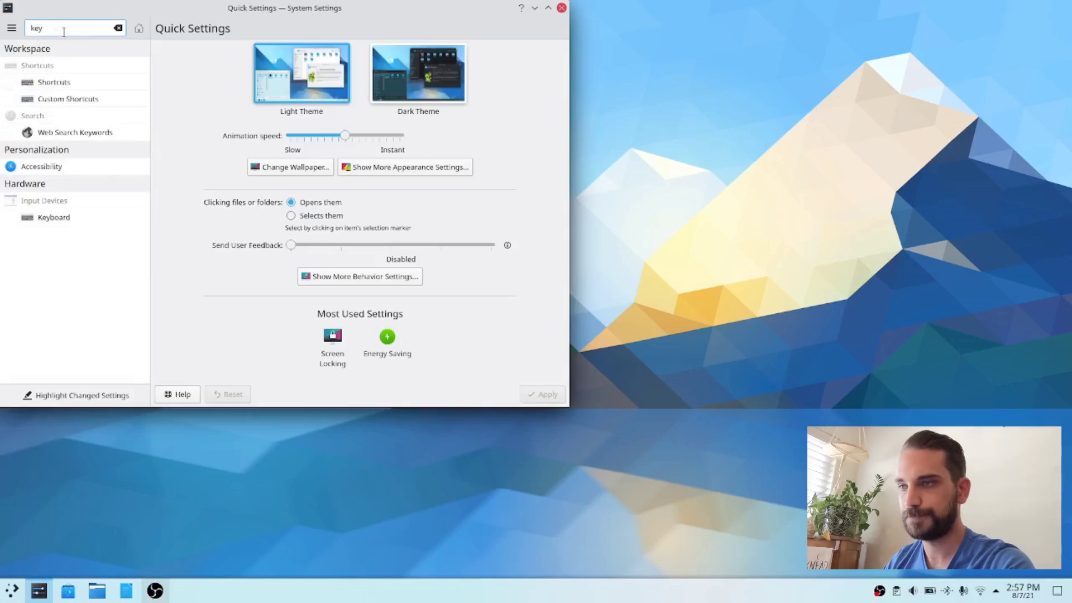
click(76, 104)
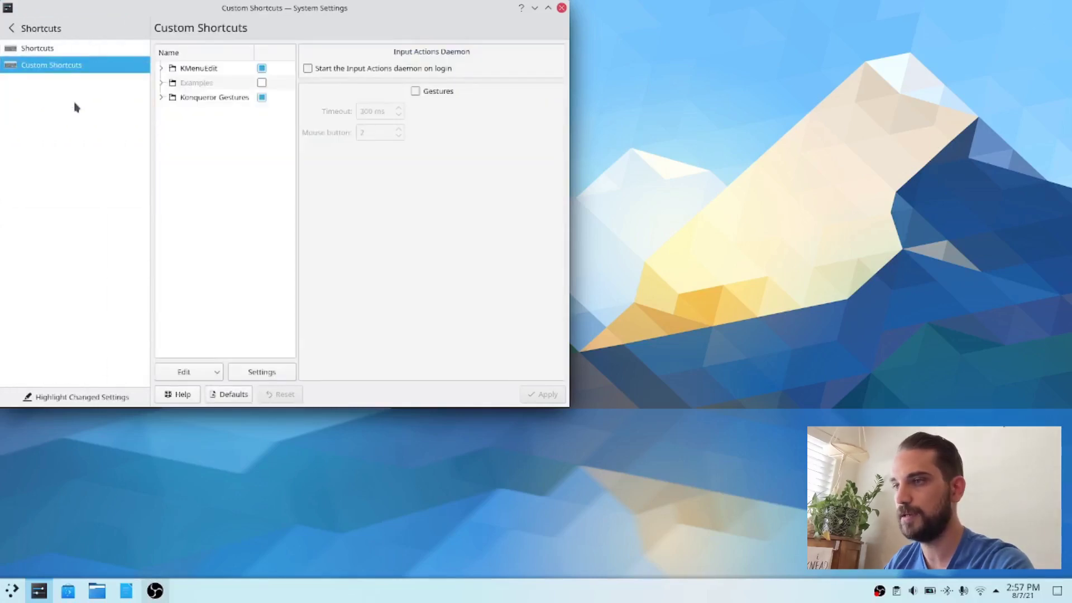
click(75, 51)
Step: Filter the shortcuts for "konso" and show the Launch Konsole entry under Custom Shortcuts Service
click(179, 52)
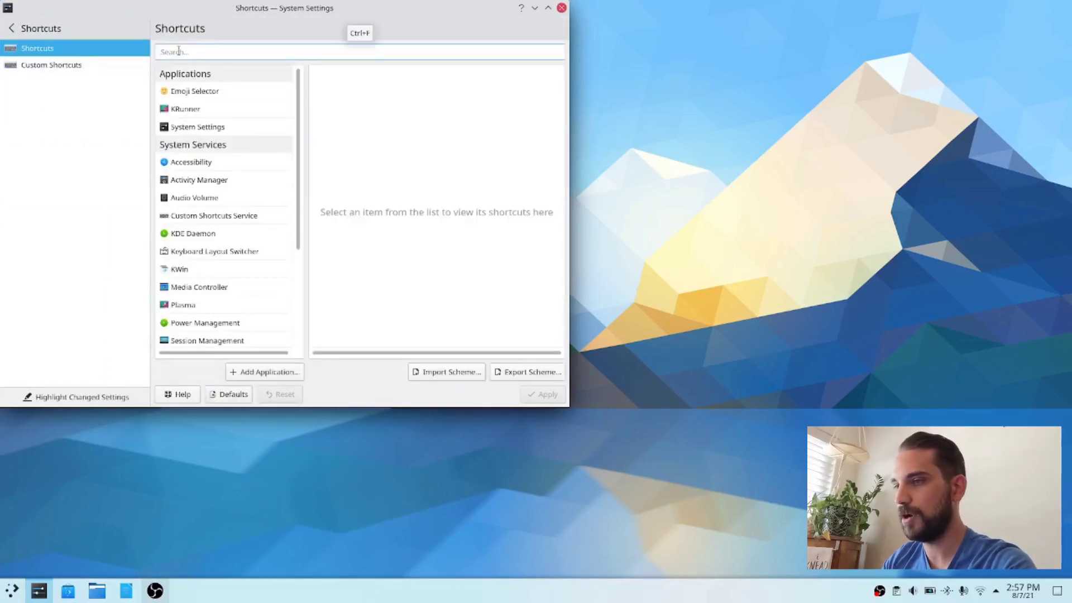
text(konso)
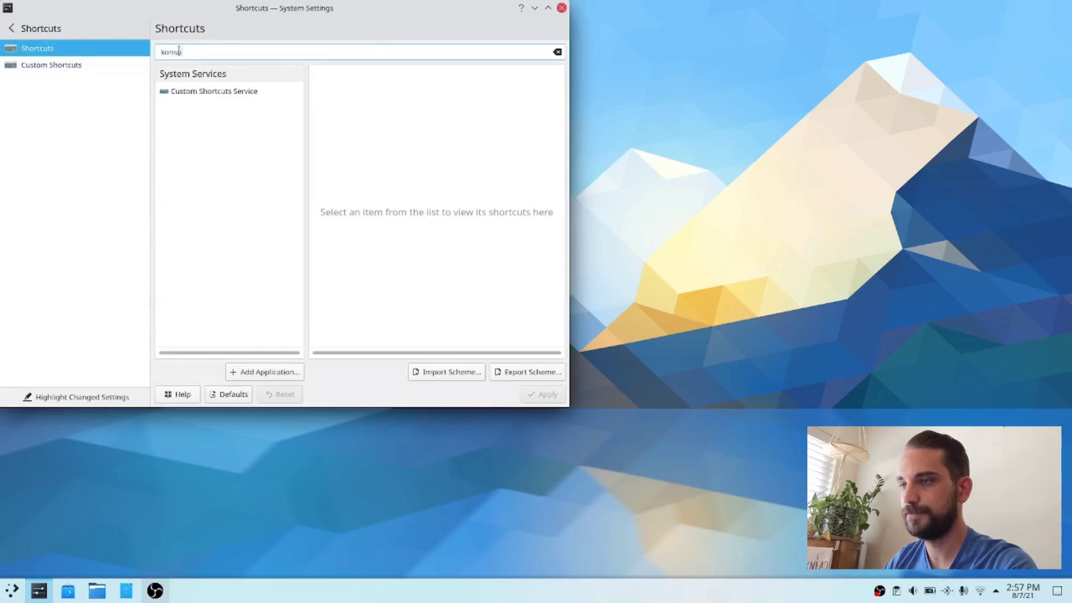
click(196, 91)
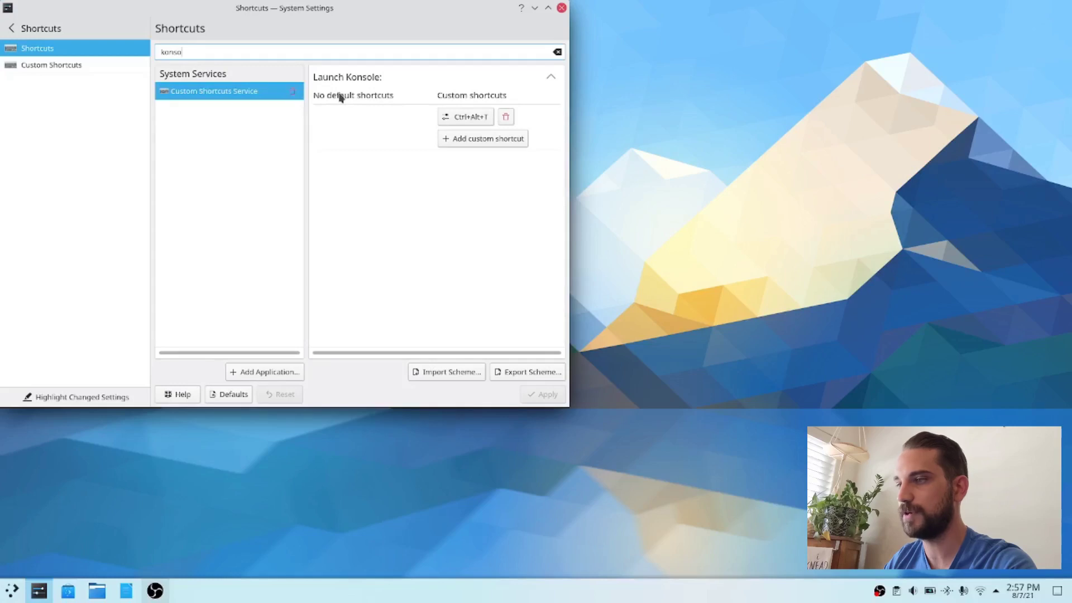
Step: Add Meta+Return as a custom shortcut for Launch Konsole, apply it and close System Settings
click(504, 141)
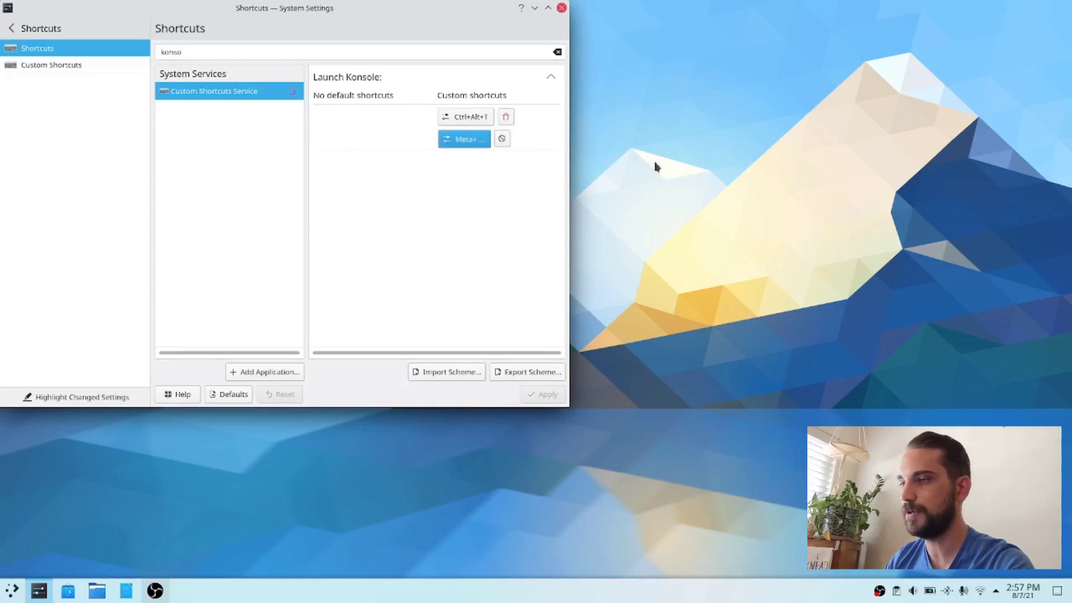
key(super+Return)
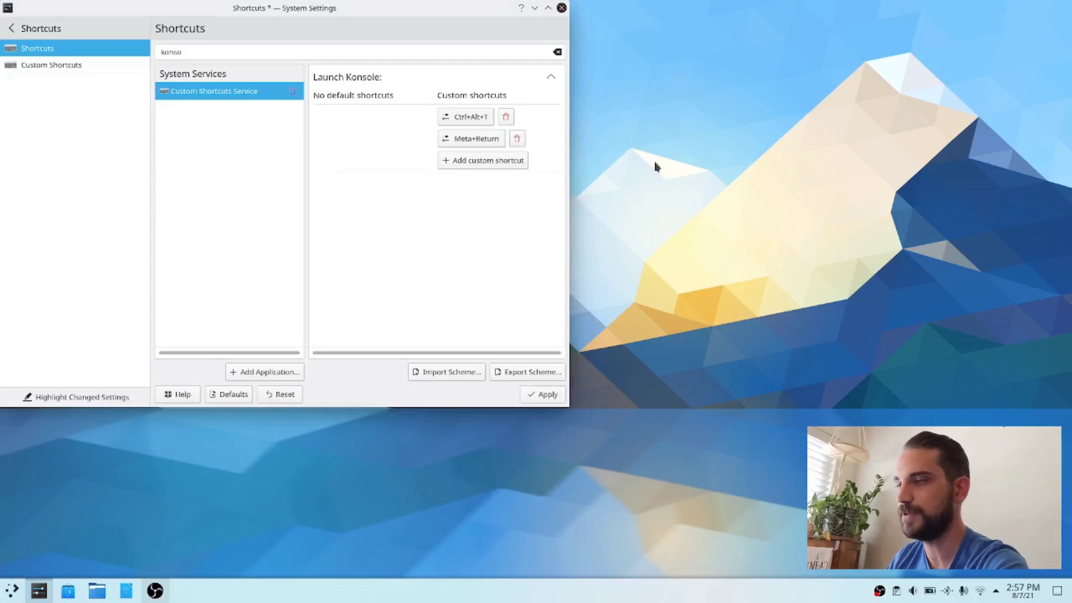
click(546, 395)
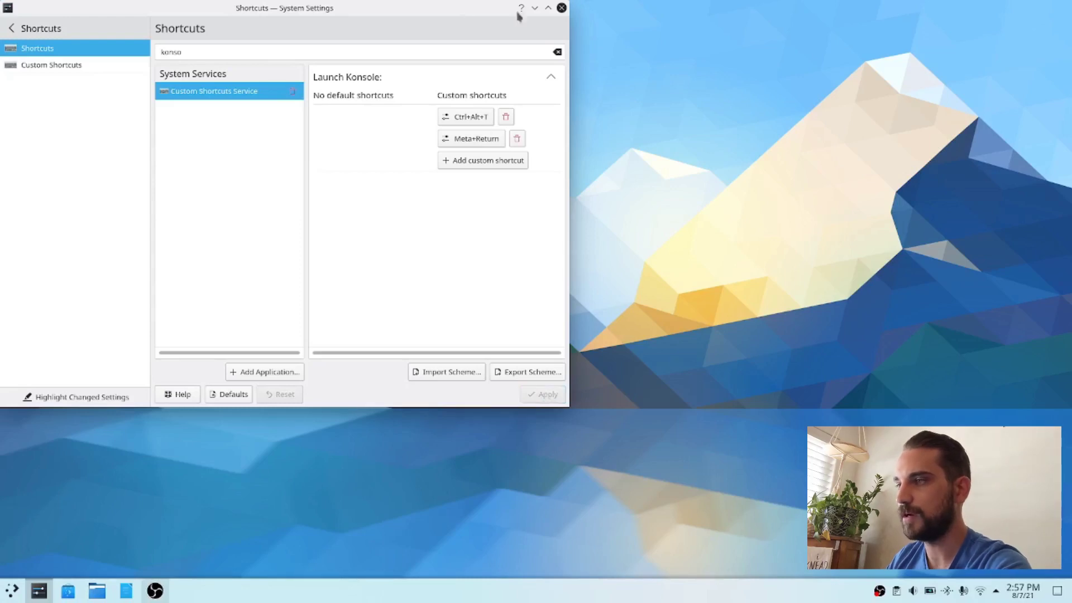
click(562, 8)
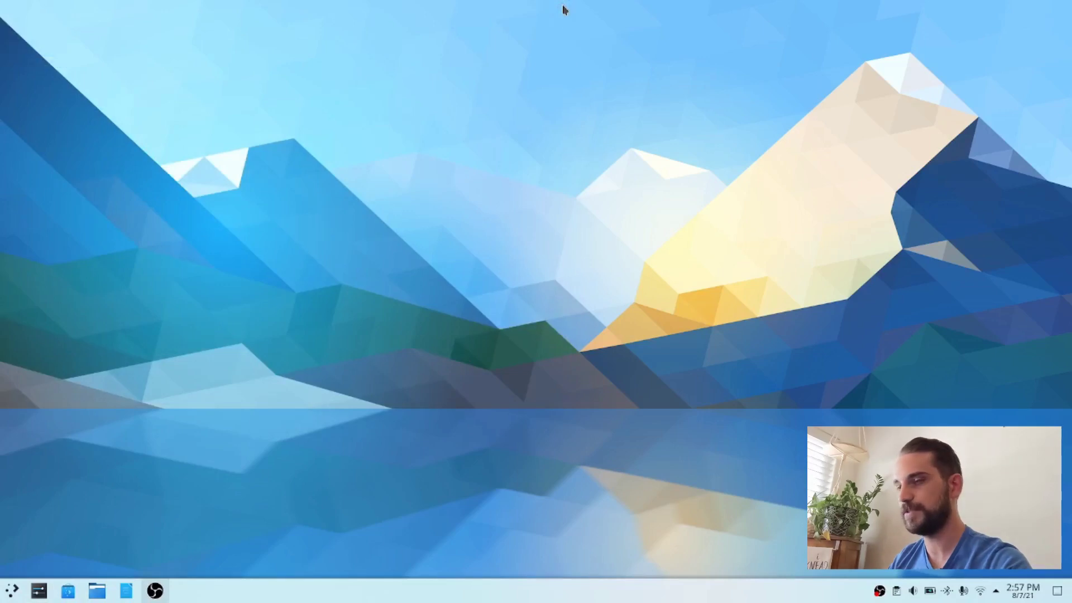
Step: Open a Konsole terminal and move its window to the middle of the desktop
key(ctrl+alt+t)
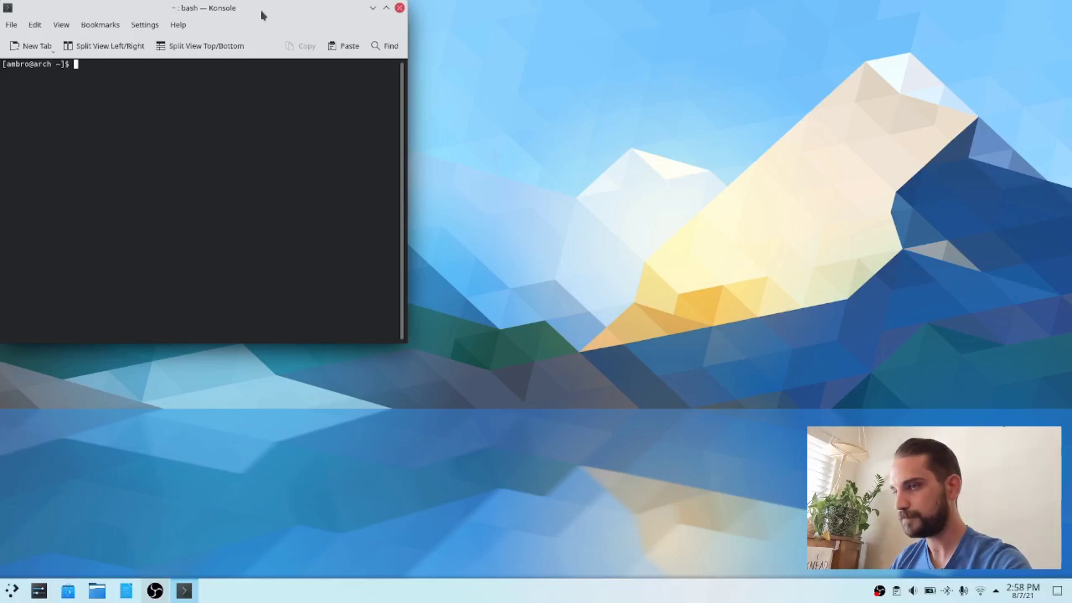
drag(264, 12, 615, 65)
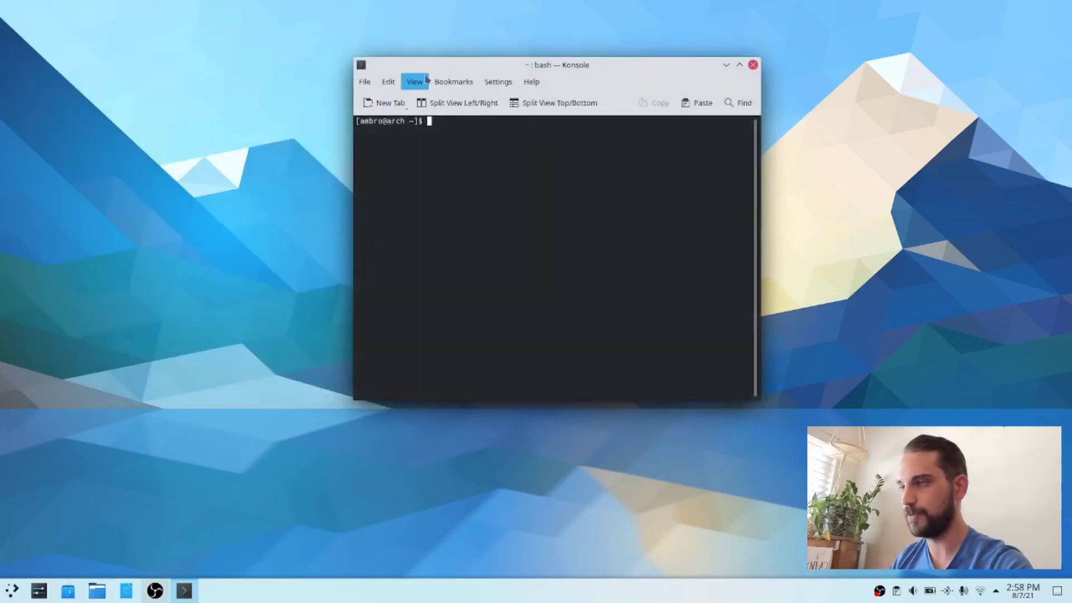
drag(445, 72, 428, 72)
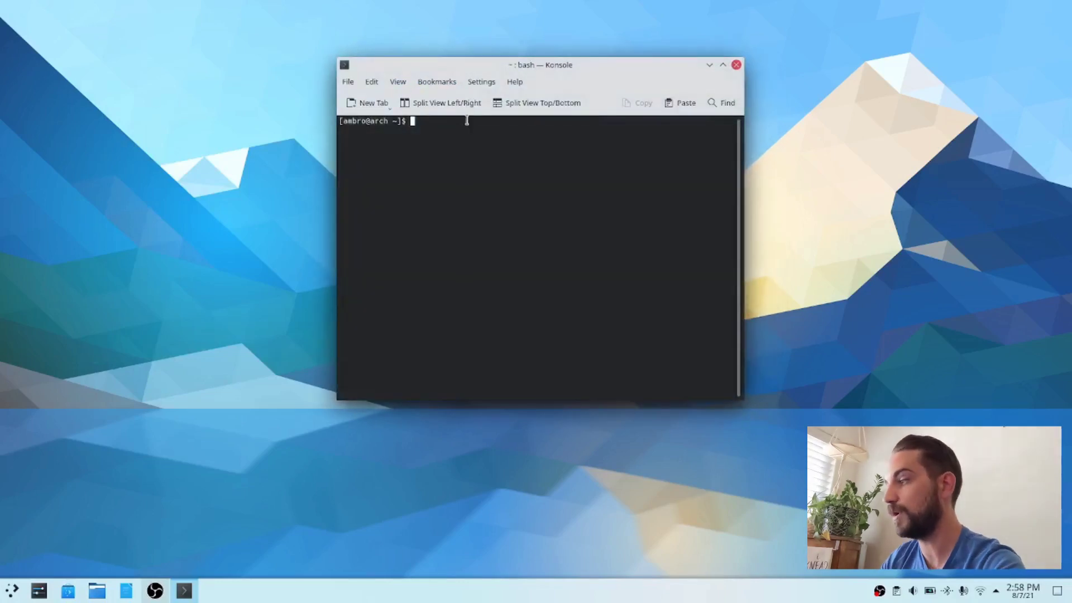
Step: Refresh the package databases and upgrade the whole system with "sudo pacman -Syyu", entering the sudo password
text(sudo )
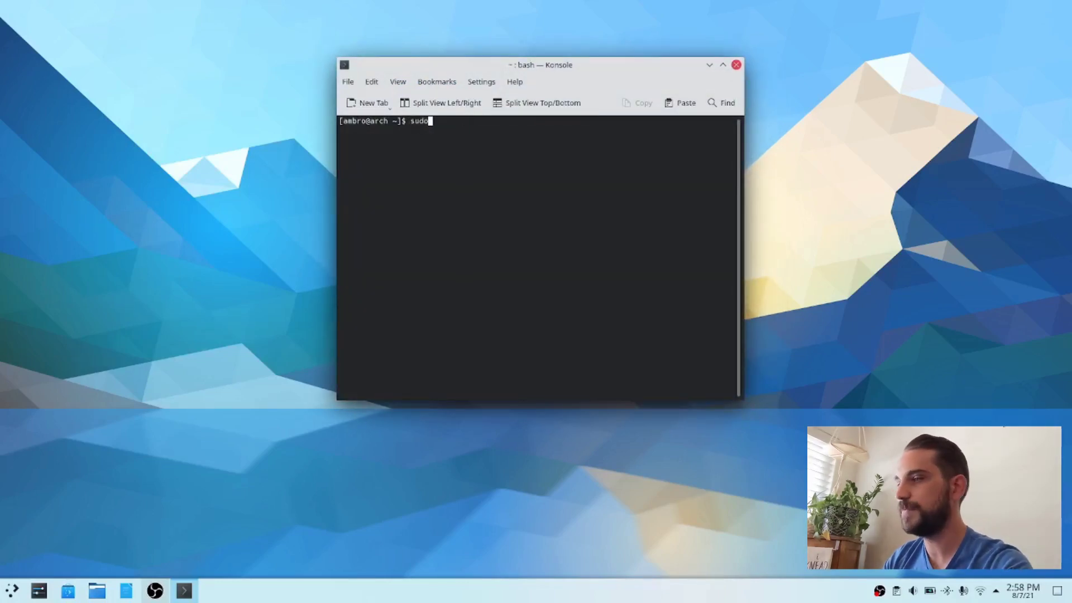
text(pacman )
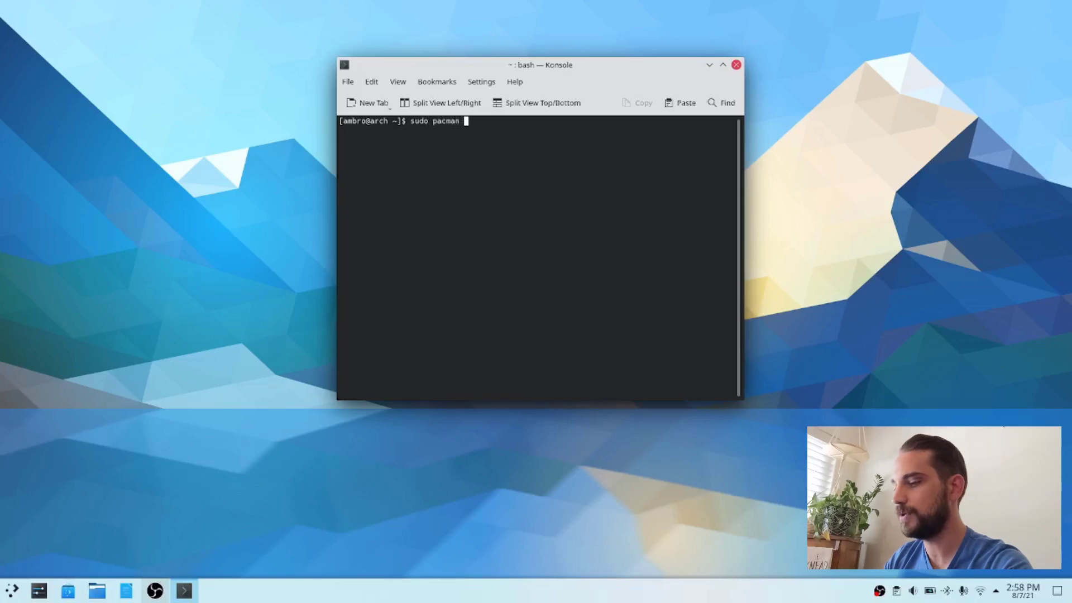
text(-S)
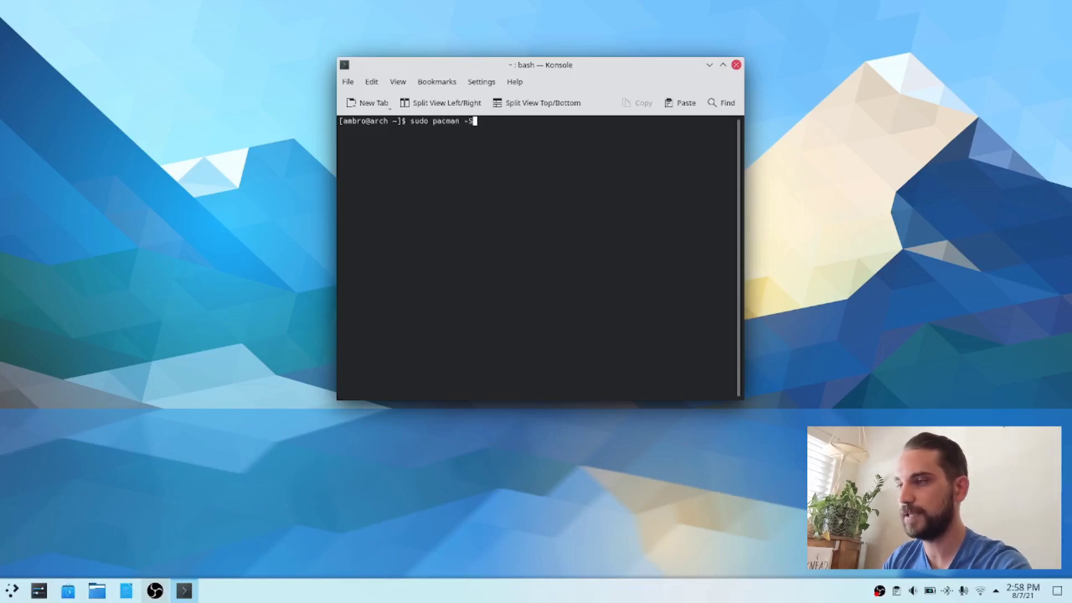
text(yyu)
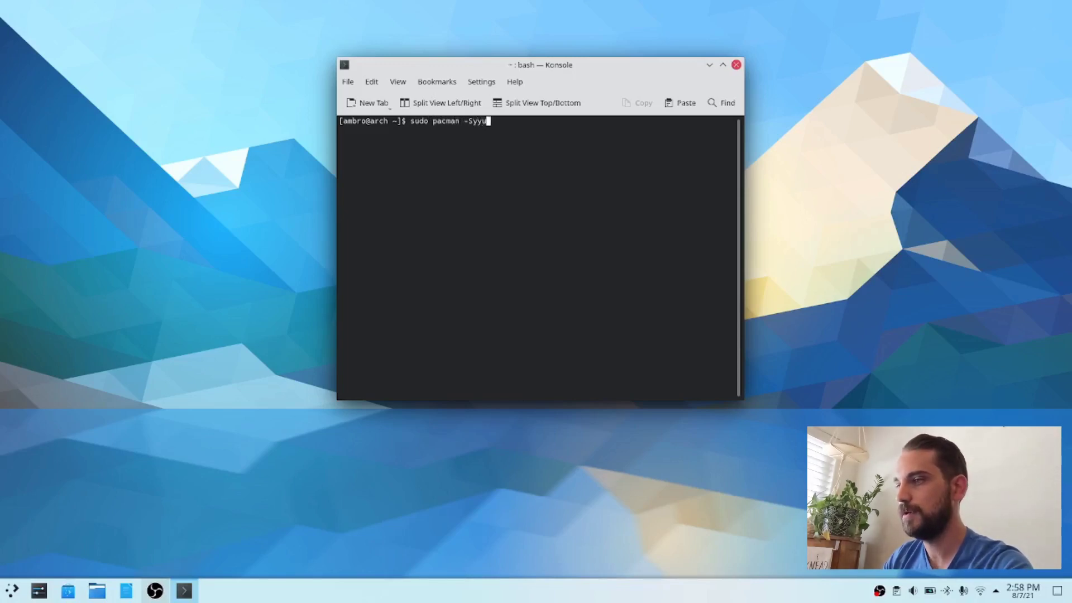
key(Return)
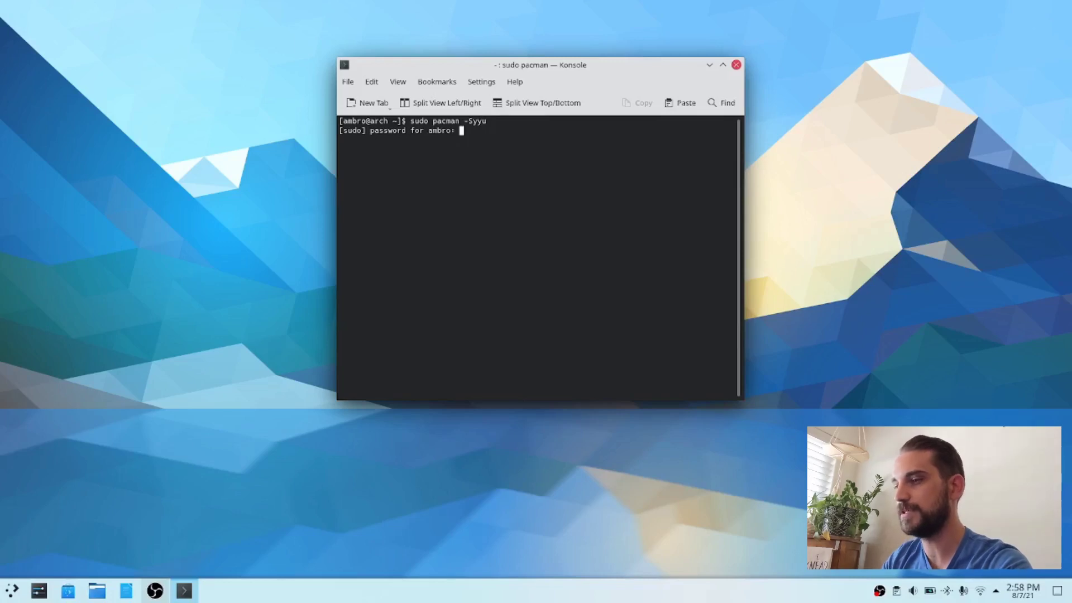
key(Return)
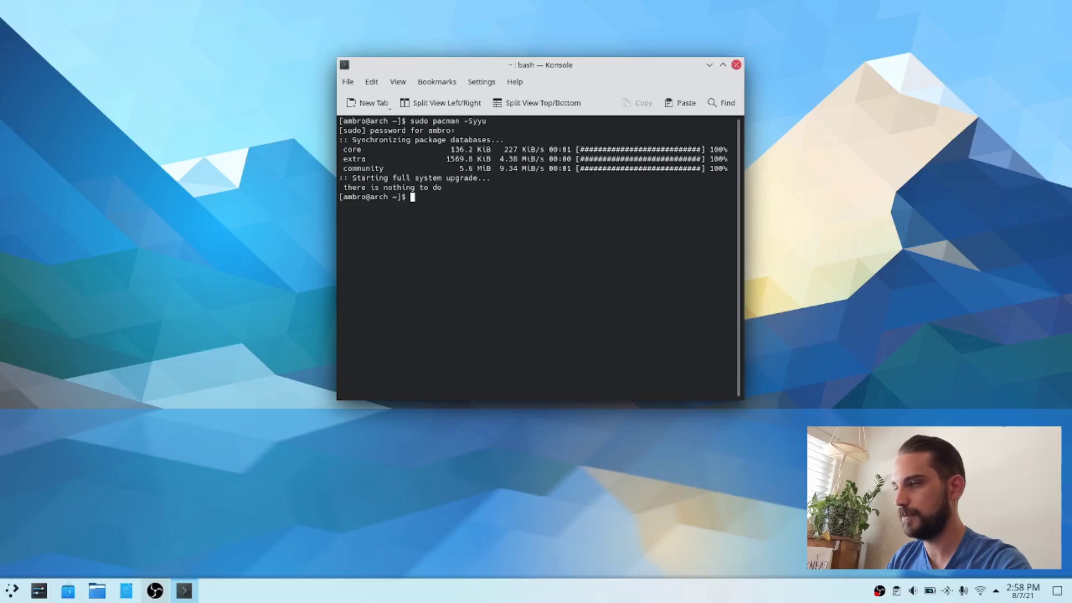
Step: Clear the upgrade output from the terminal
key(ctrl+l)
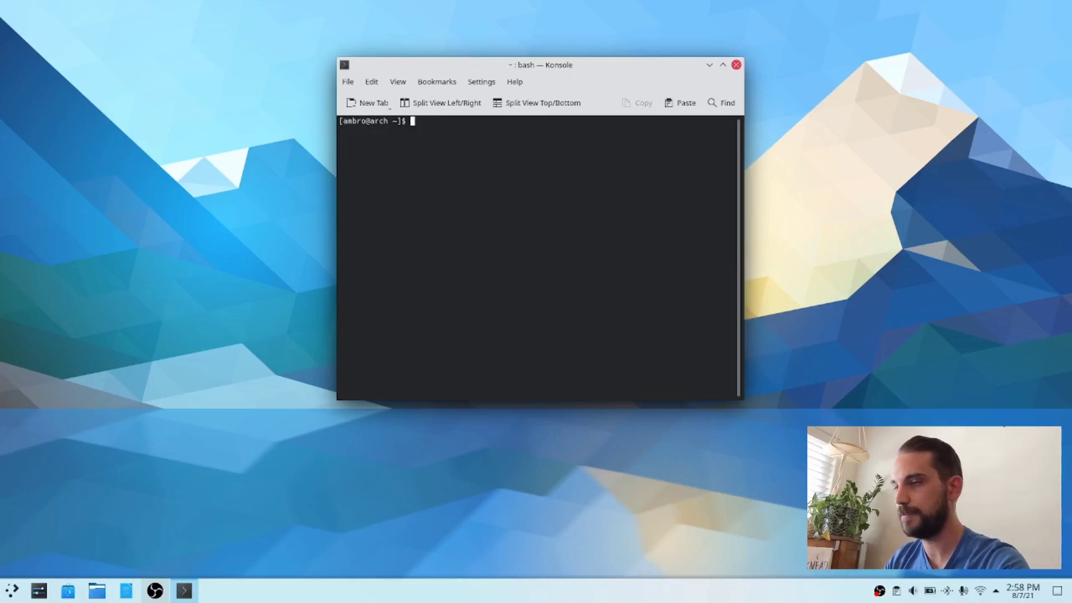
text(clear)
key(Return)
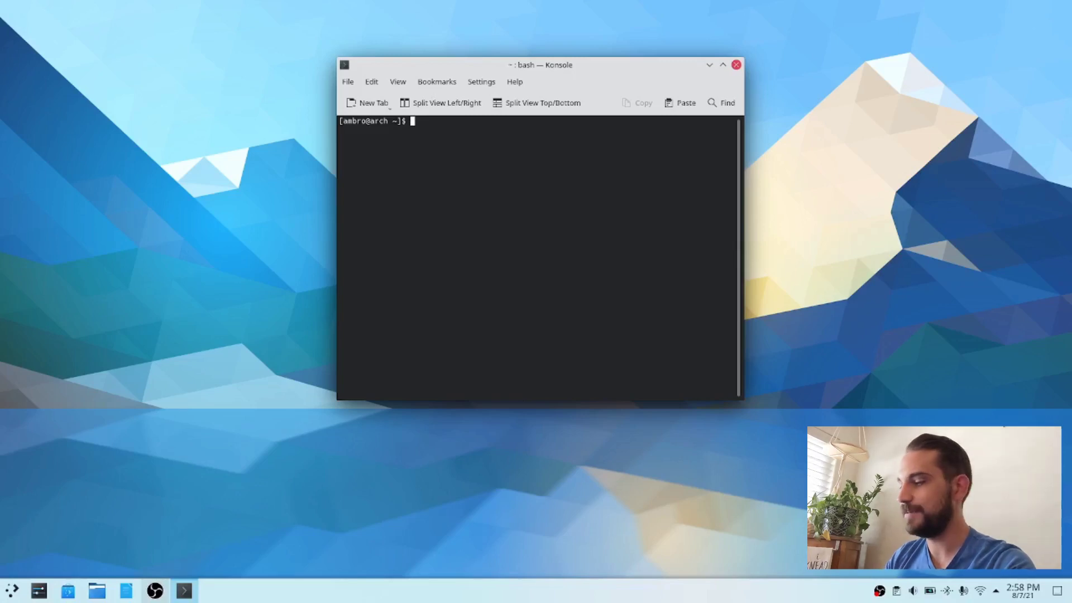
Step: Install git with "sudo pacman -S git", accept the installation and clear the terminal
text(sudo pacma)
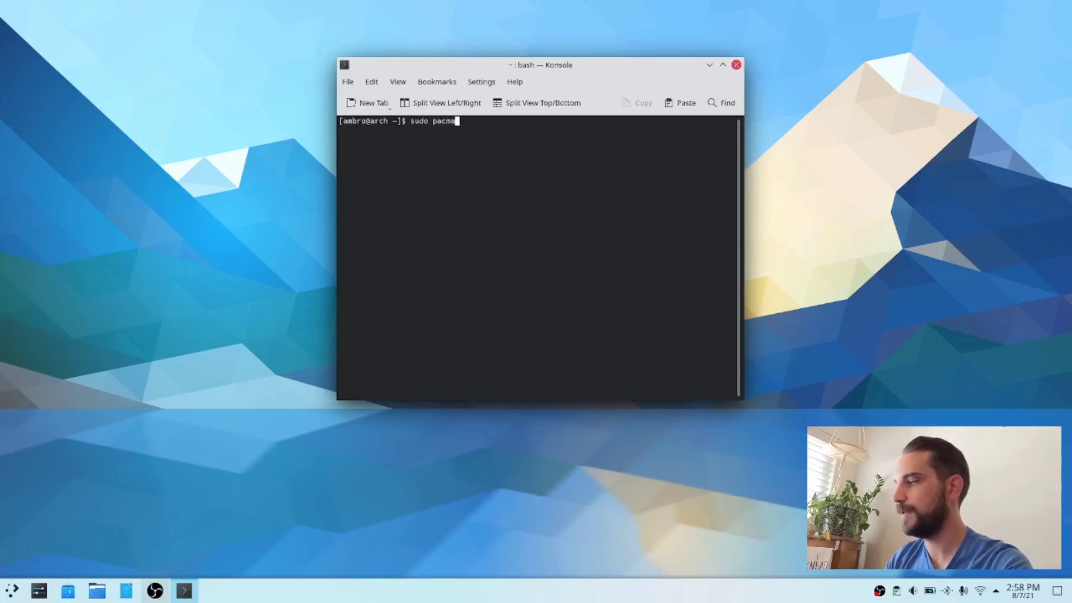
text(n -S git)
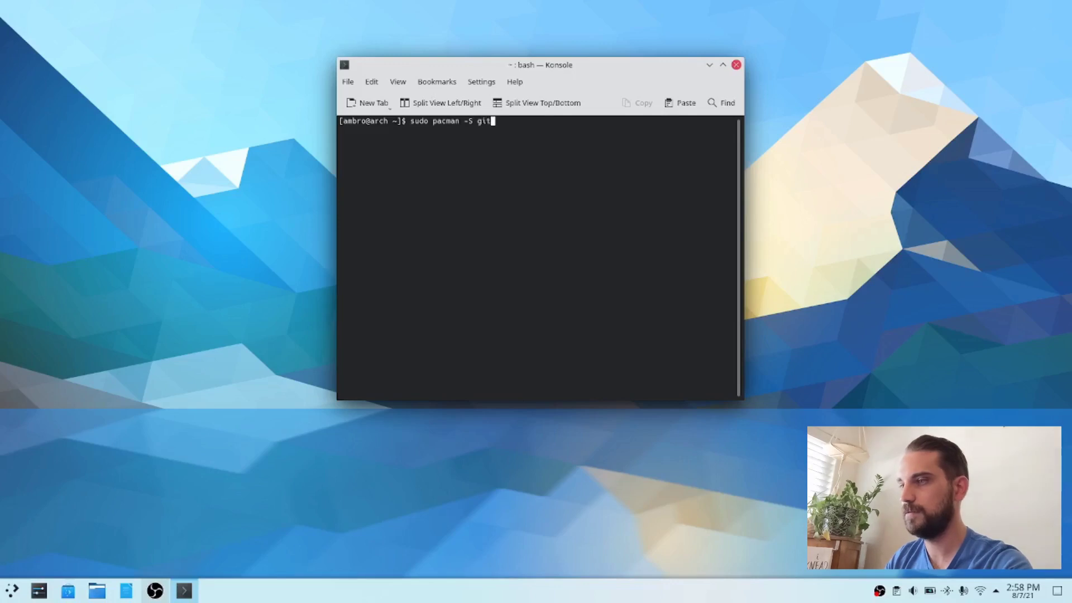
key(Return)
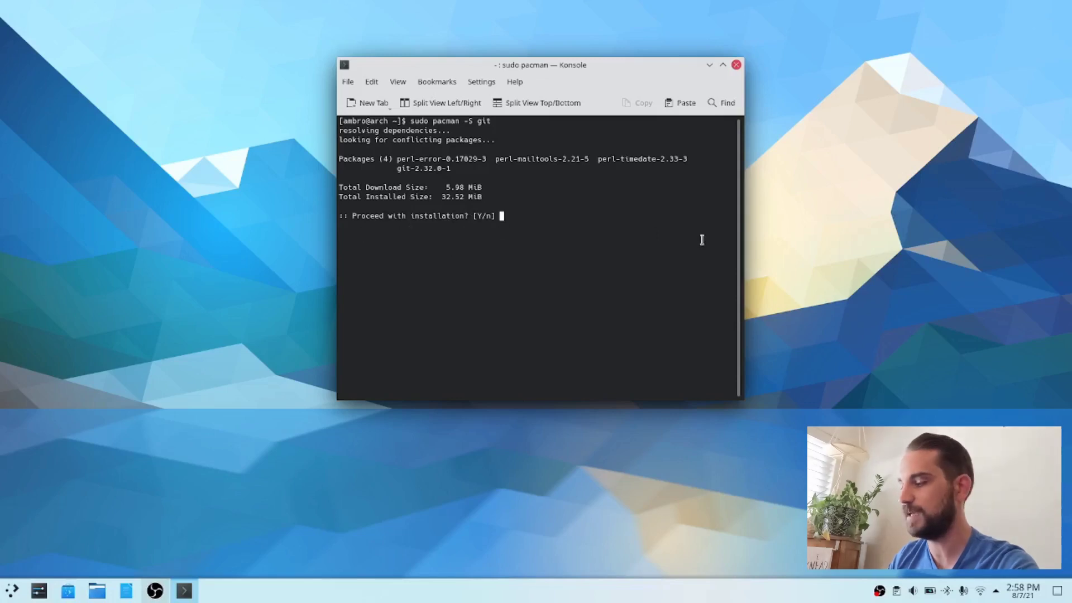
key(Return)
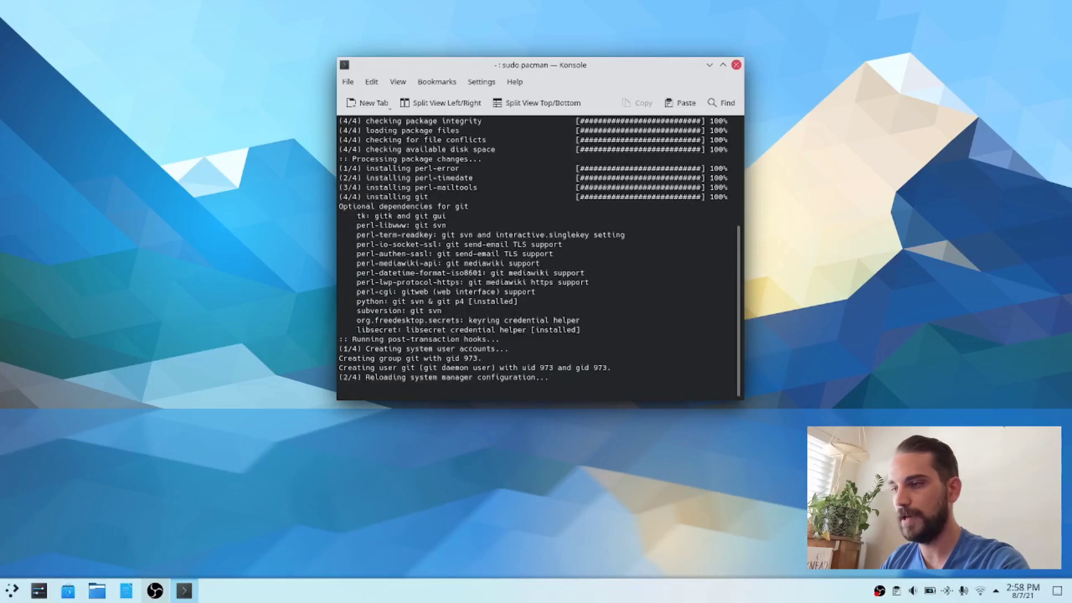
key(ctrl+l)
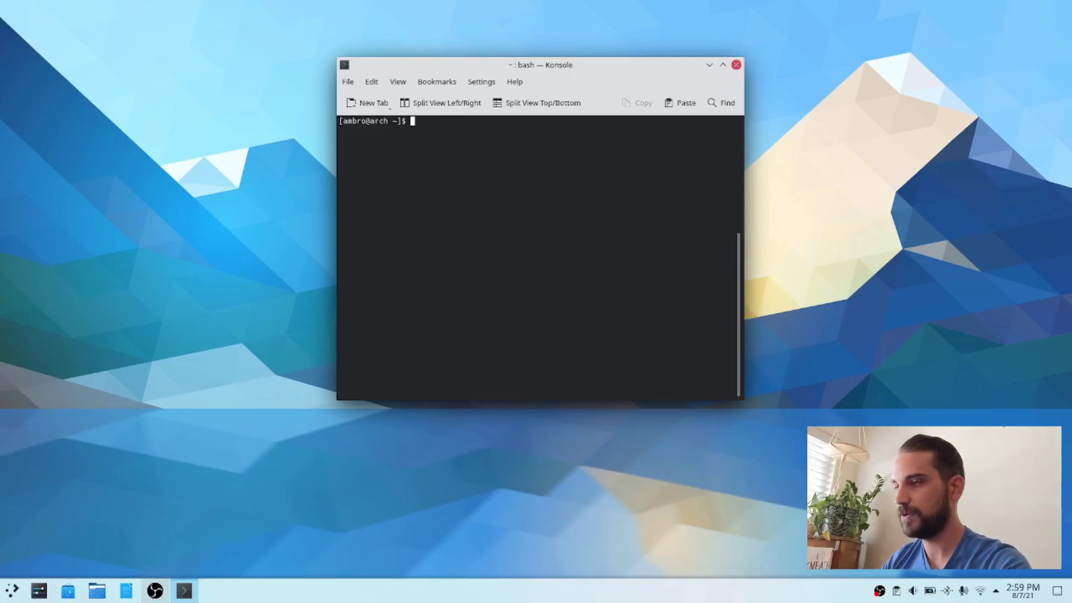
text(sudo)
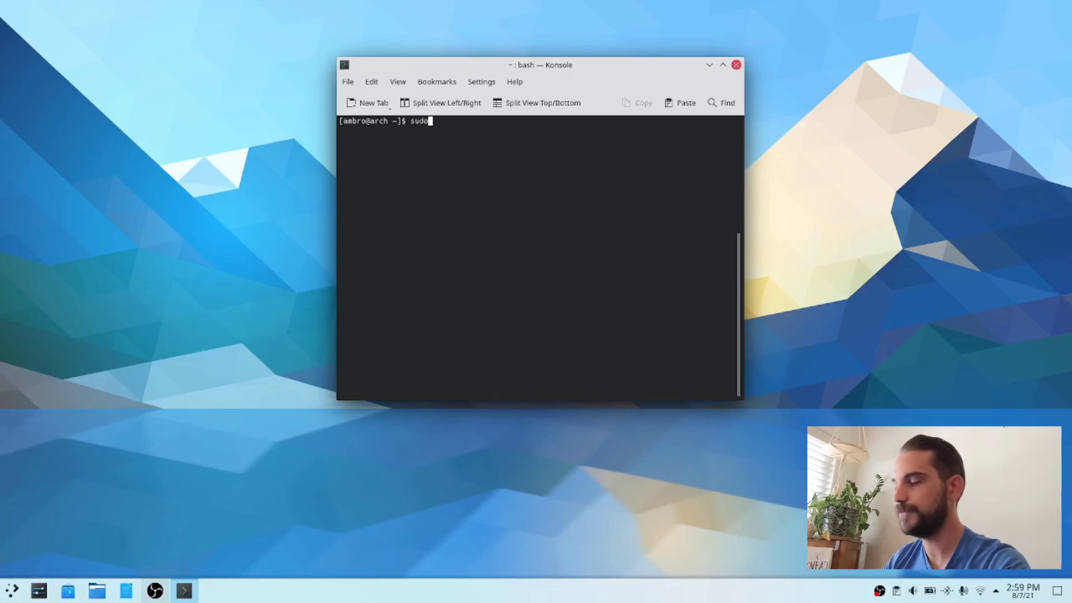
text( git clone)
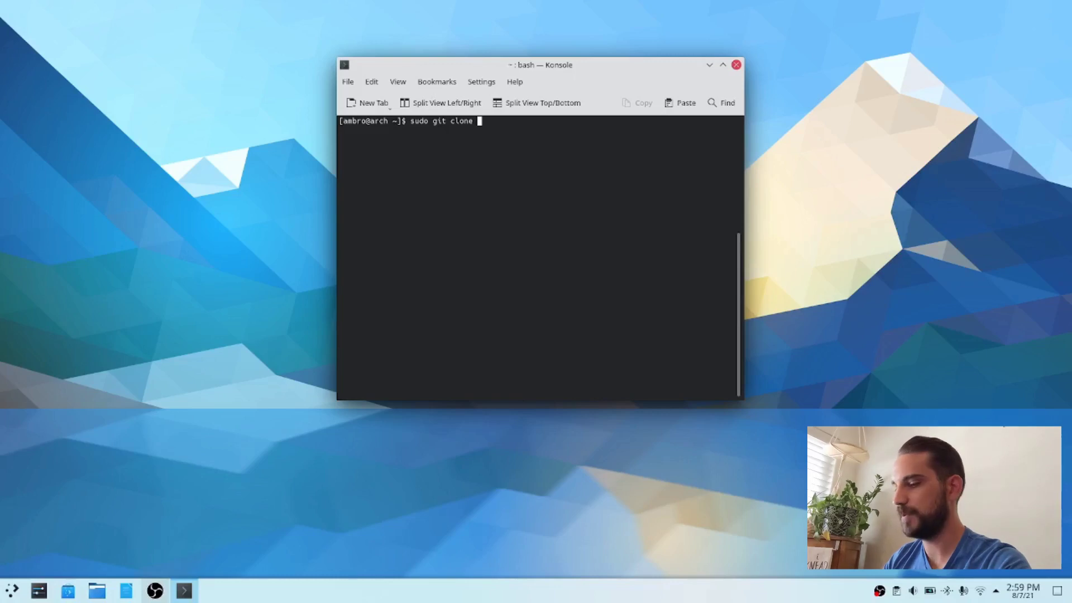
text( htt)
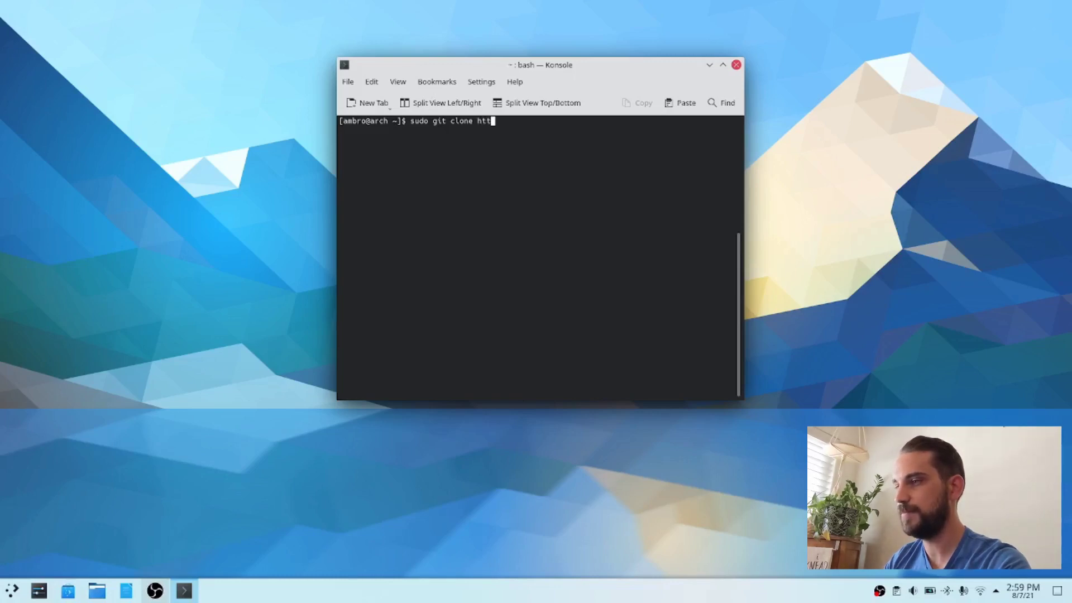
text(ps:/)
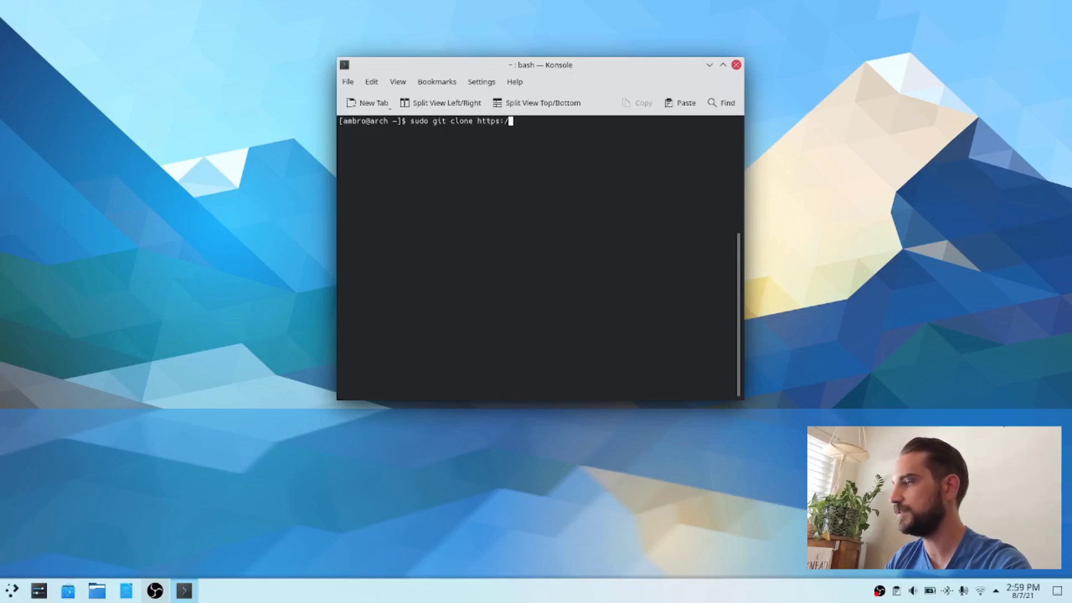
text(/)
text(aur)
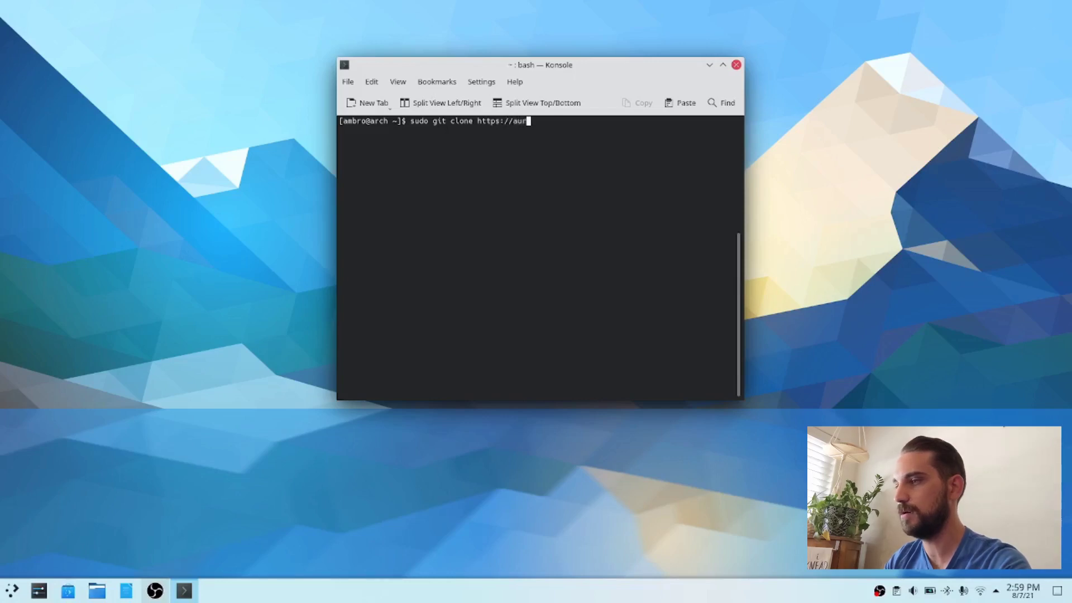
text(.archlinux.org)
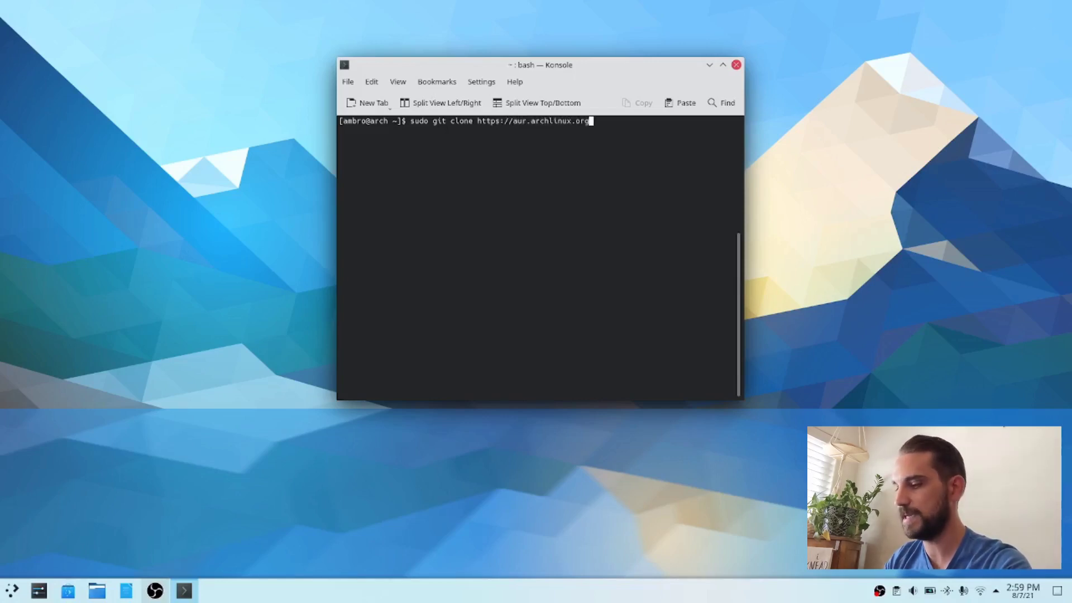
text(/yay.gi)
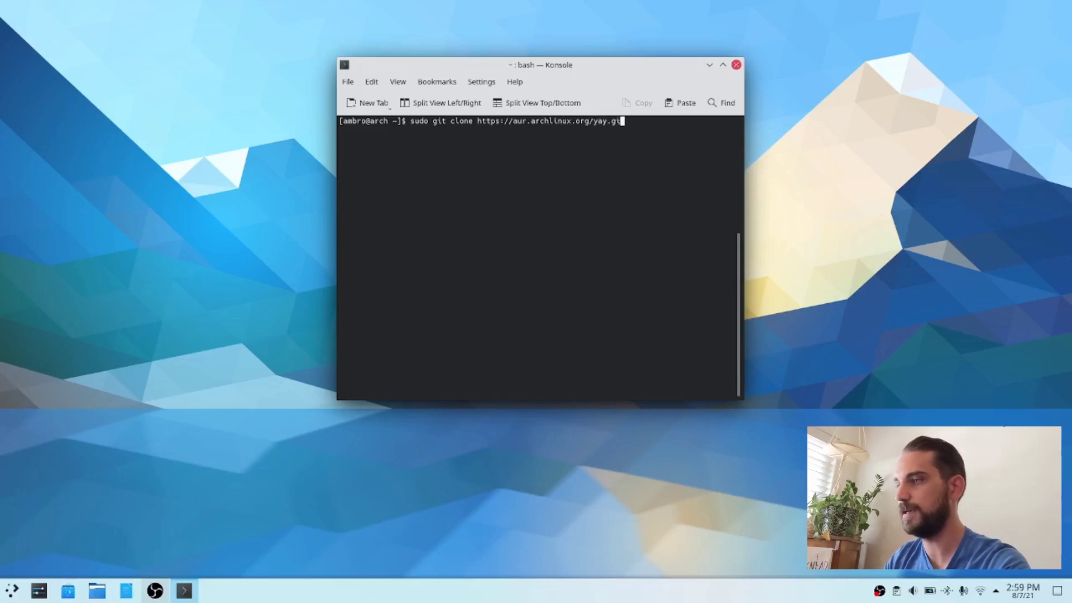
text(t)
key(Return)
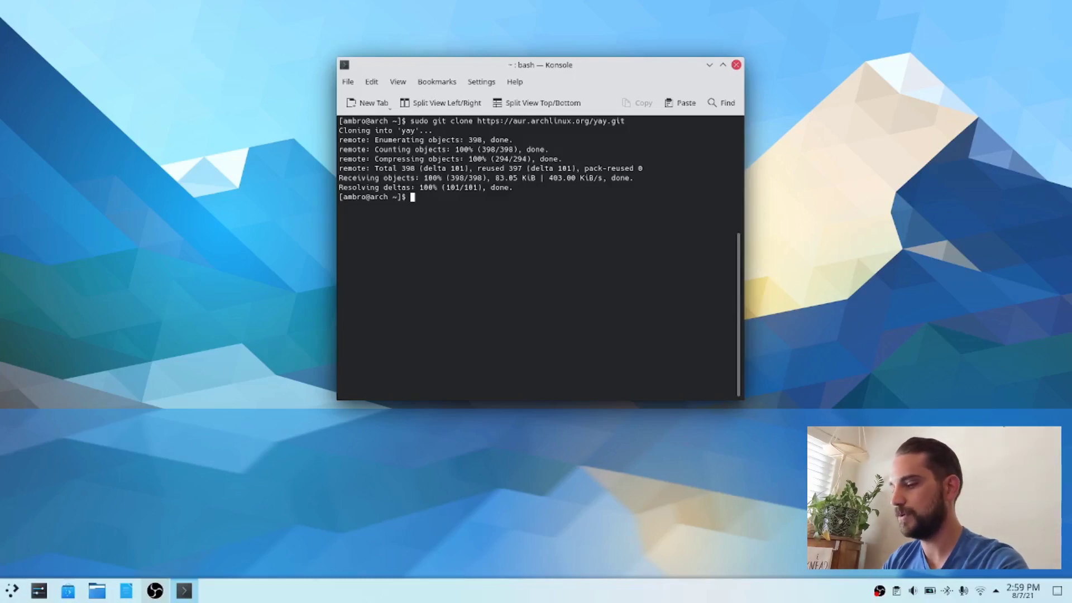
Step: Give the current user account and the users group ownership of the yay folder recursively with "sudo chown -R"
text(sudo)
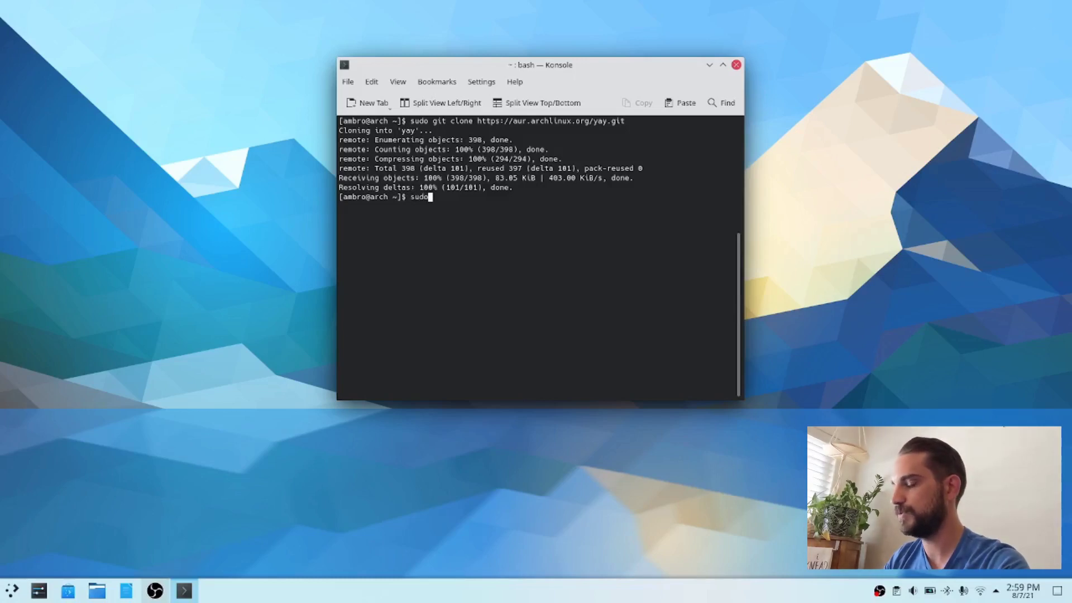
text( chown)
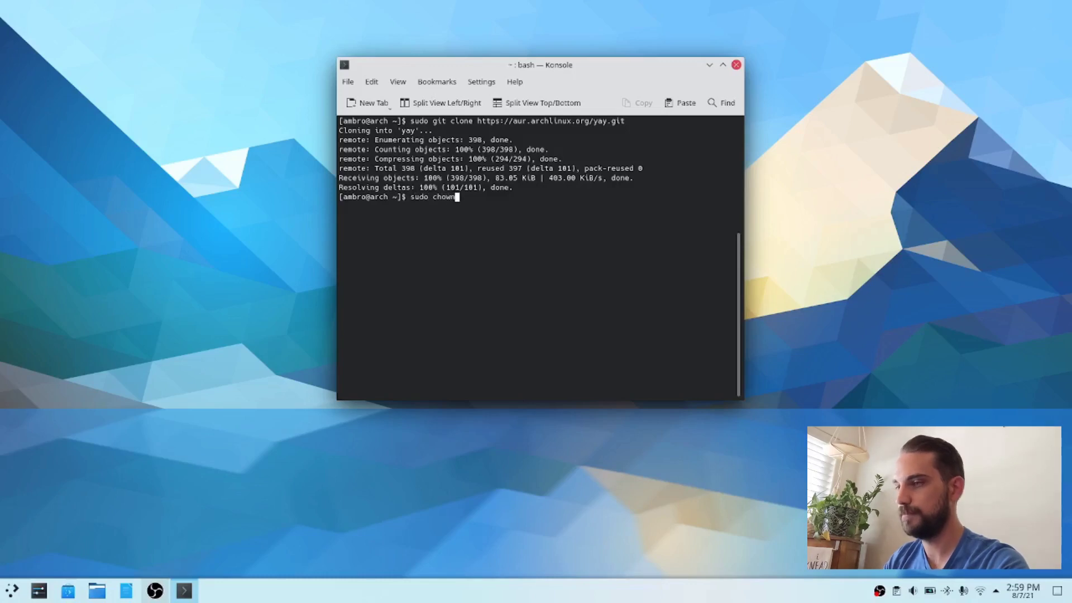
text( -R )
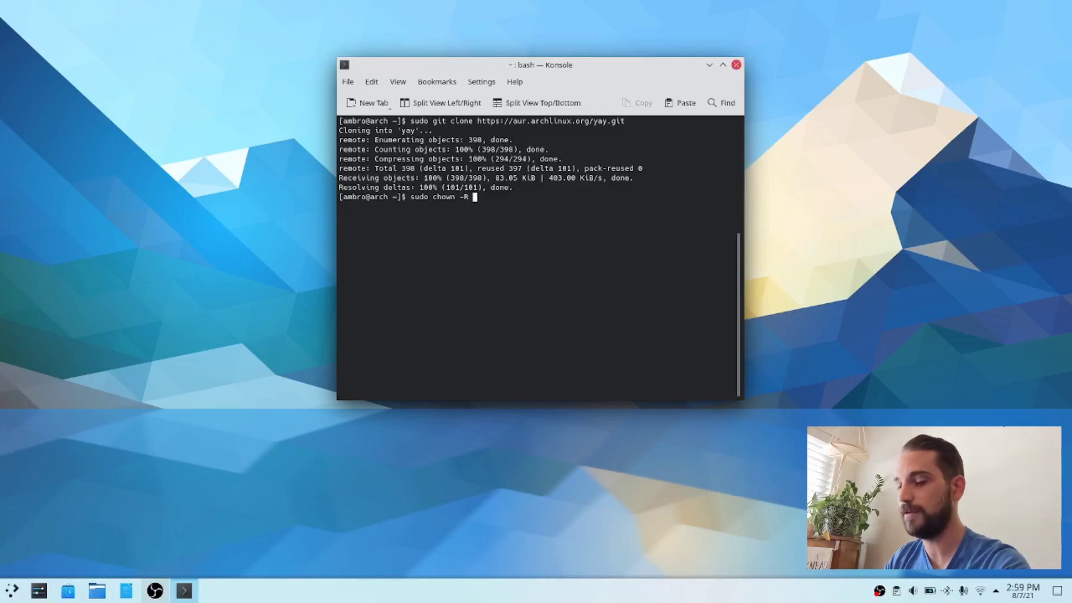
text(ambro)
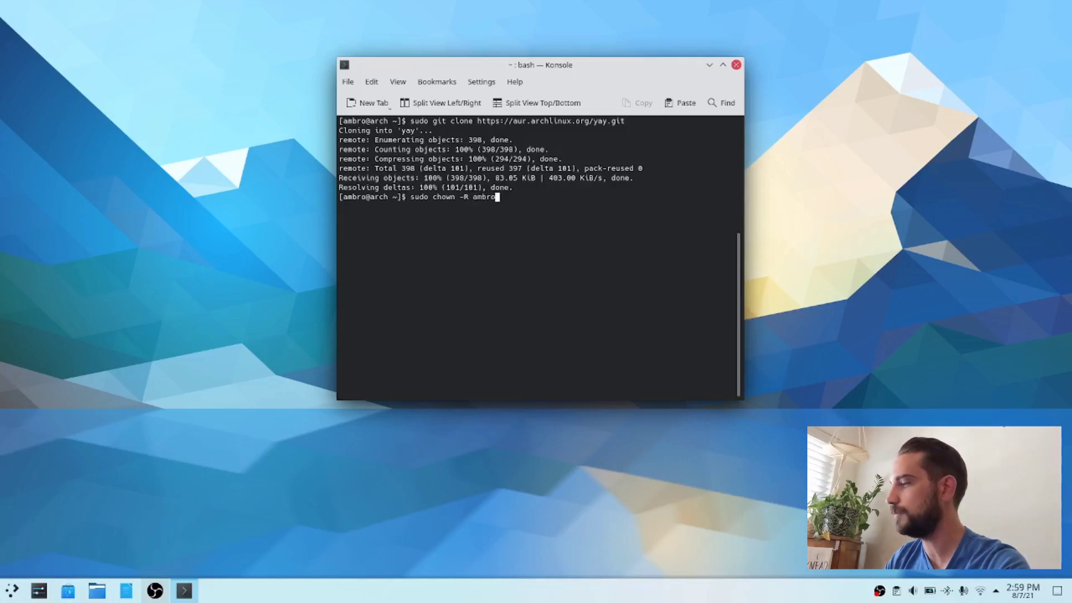
text(:users)
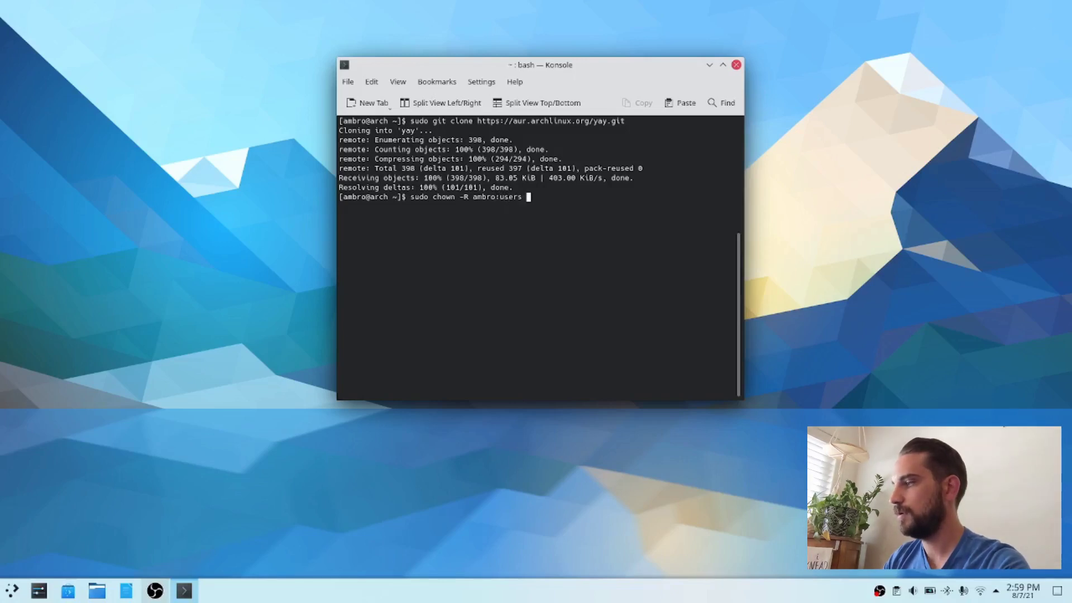
text( yay)
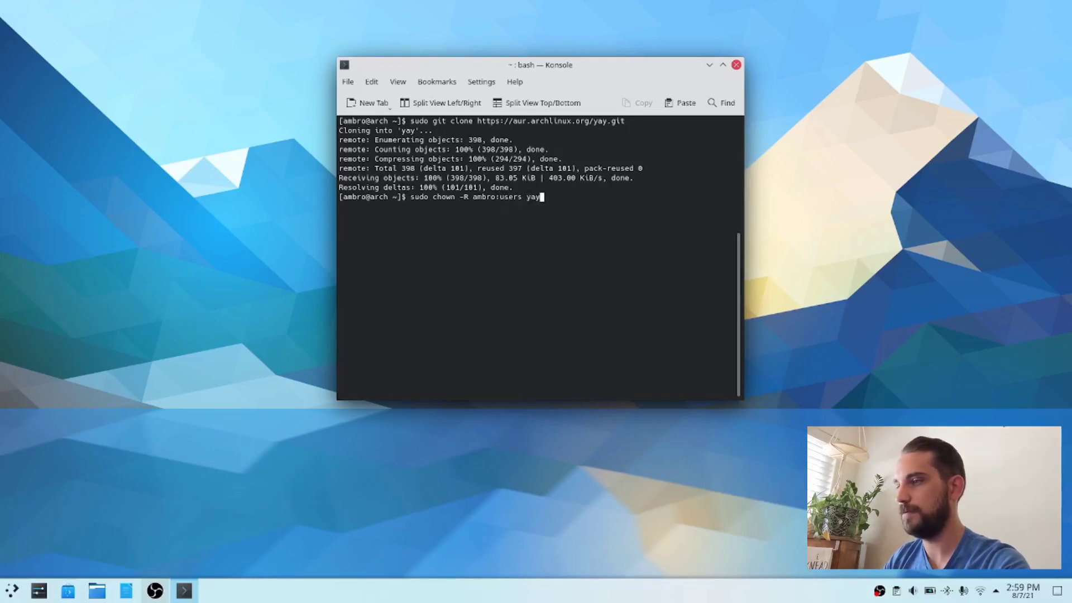
key(Return)
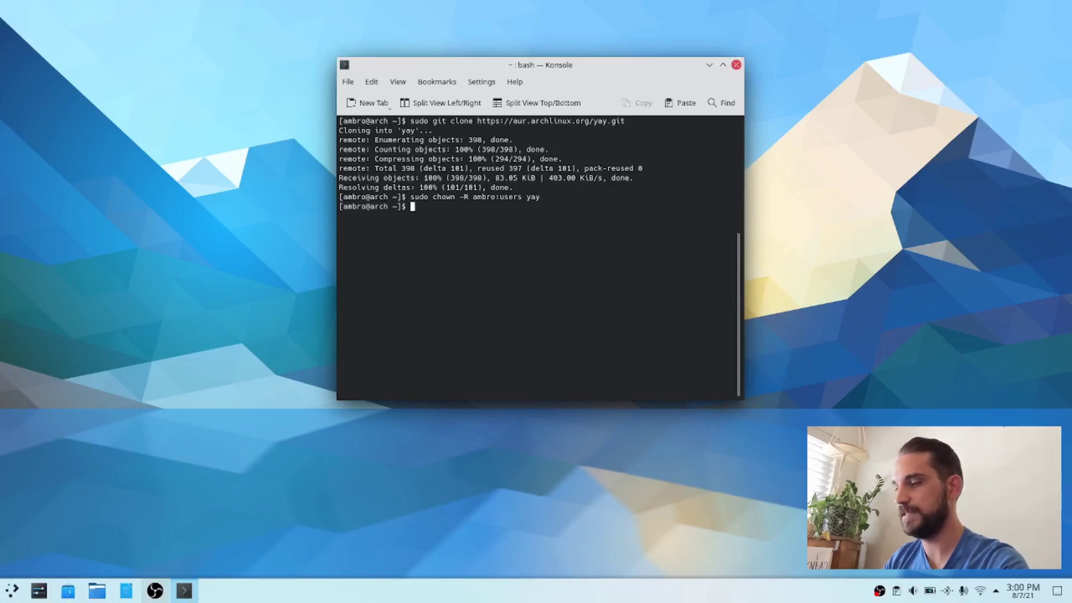
Step: List the contents of the home directory with "ls"
text(cd)
key(BackSpace)
key(BackSpace)
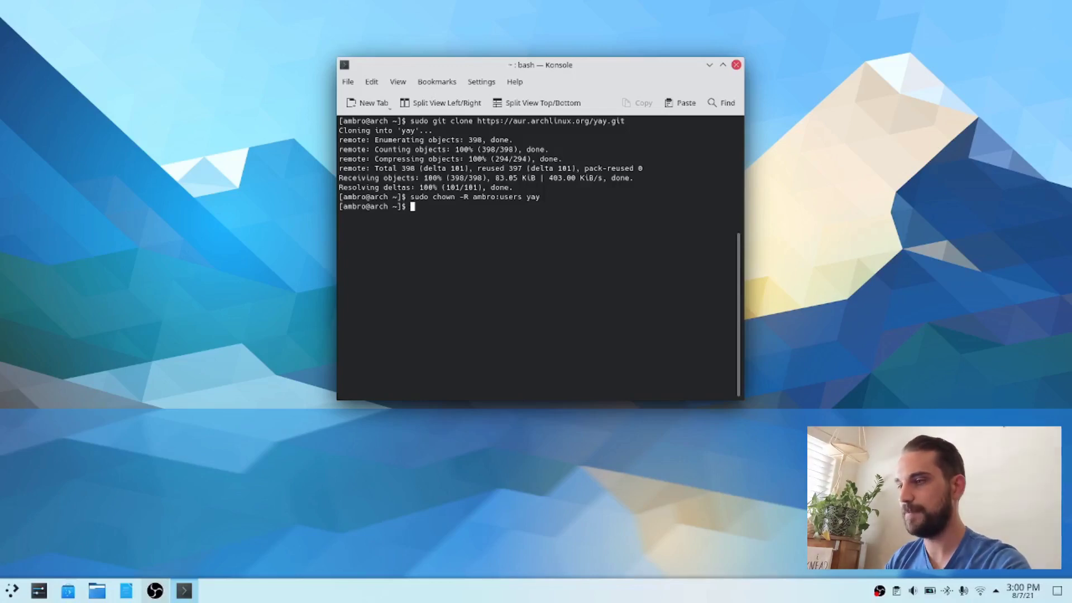
text(ls)
key(Return)
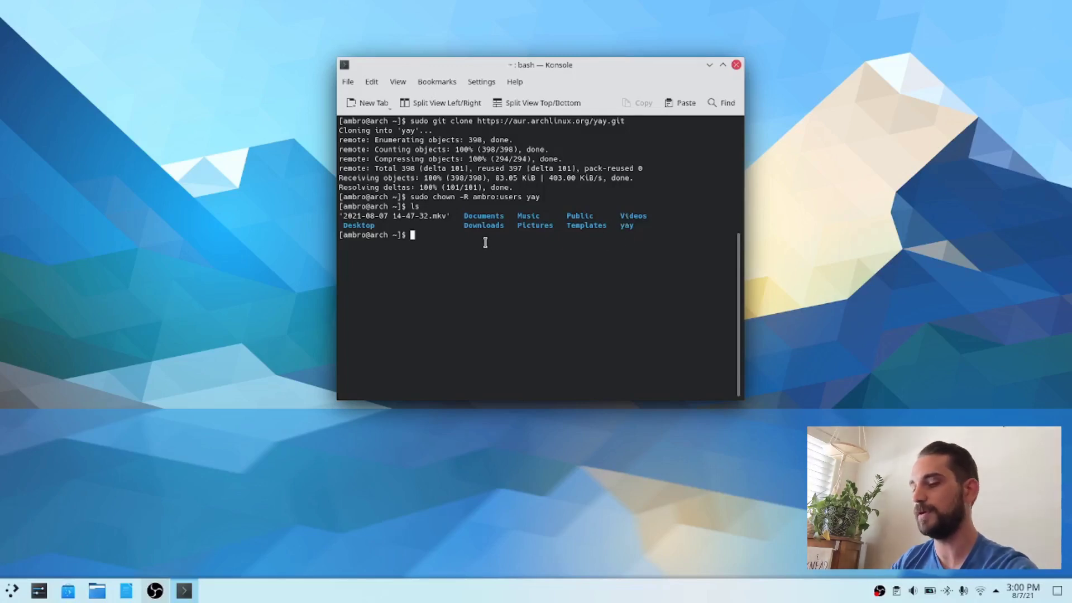
Step: Change into the yay directory and list its files
text(cd ya)
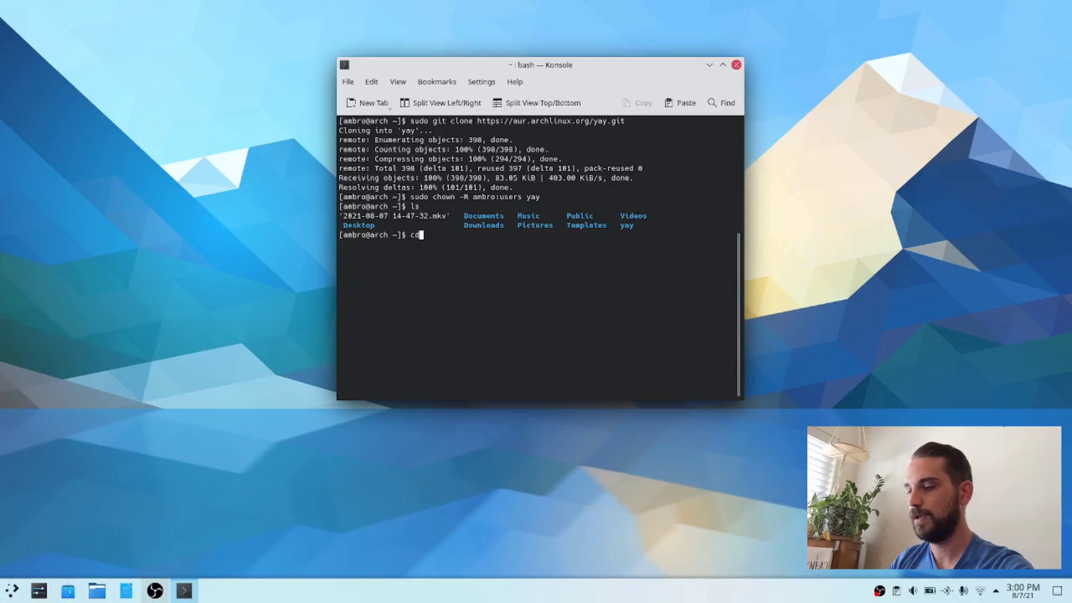
text(y)
key(Return)
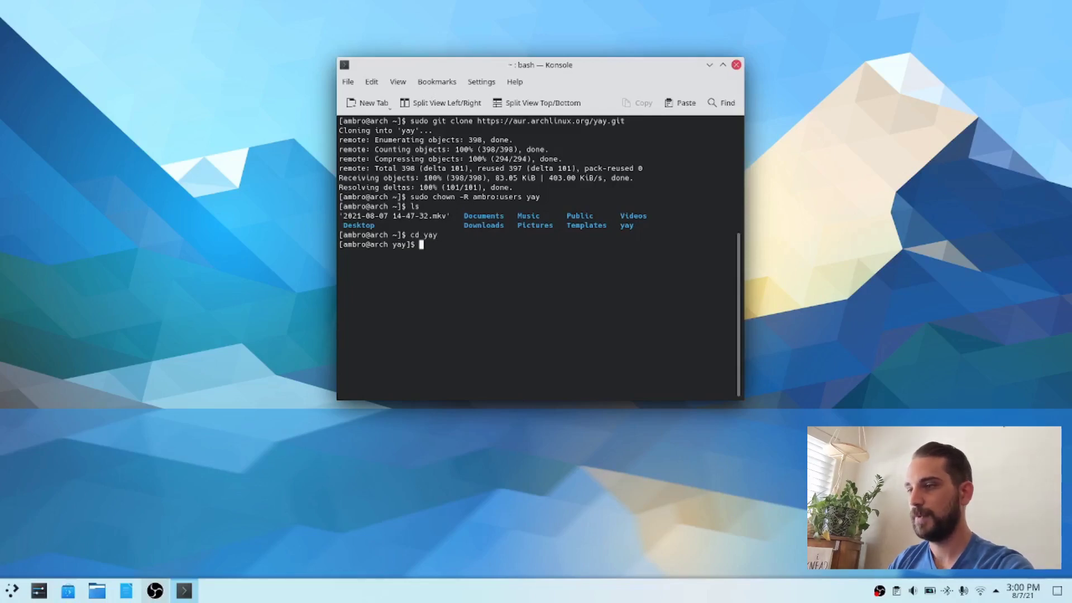
text(ls)
key(Return)
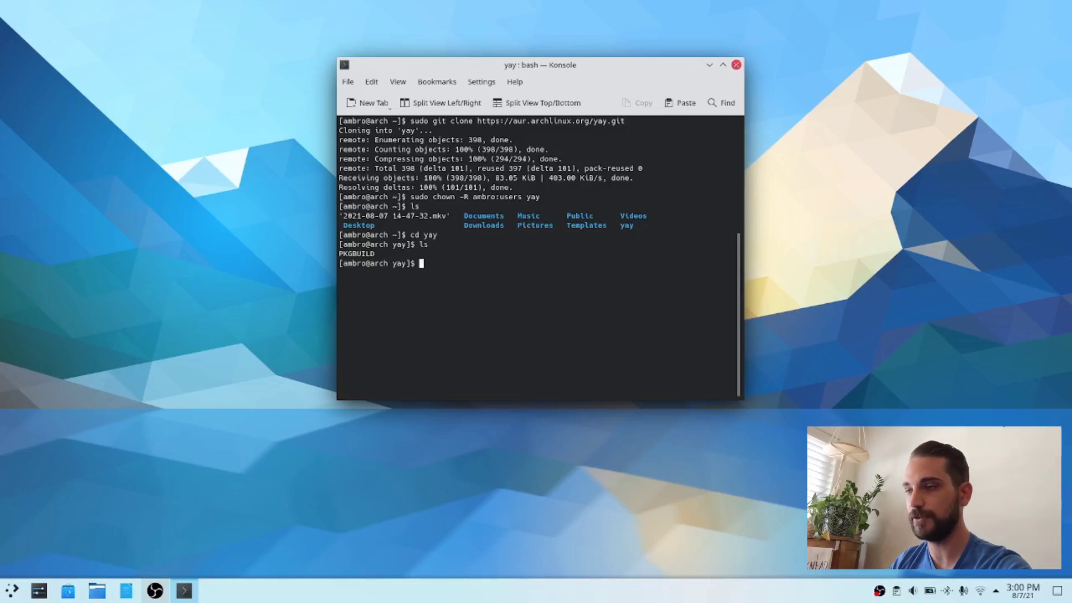
Step: View the yay folder in the Dolphin file manager beside the terminal to compare the file listings, then close Dolphin and return to the terminal
click(97, 591)
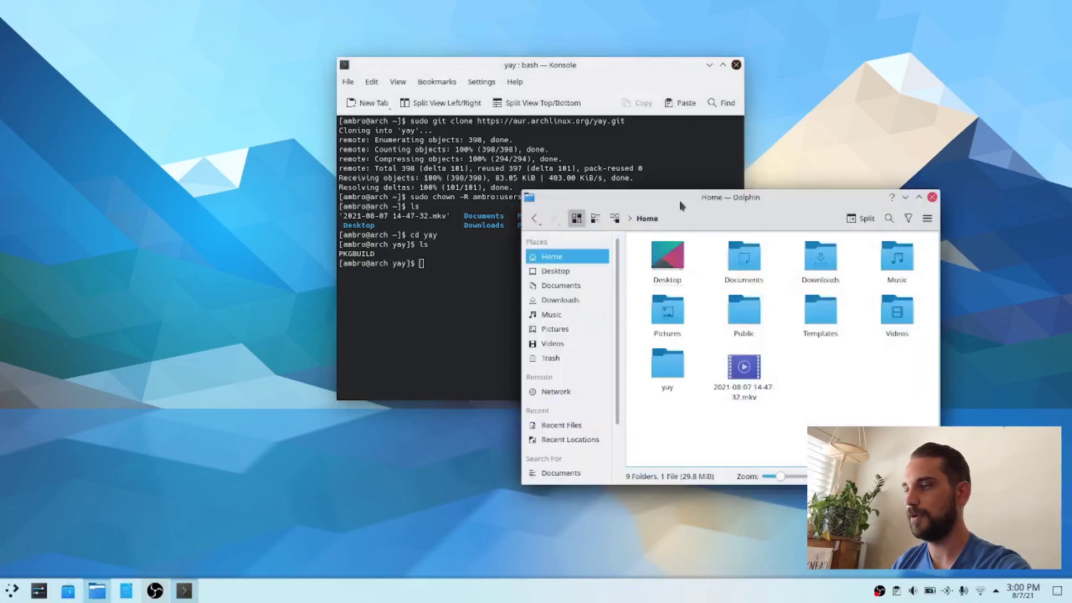
drag(683, 205, 204, 238)
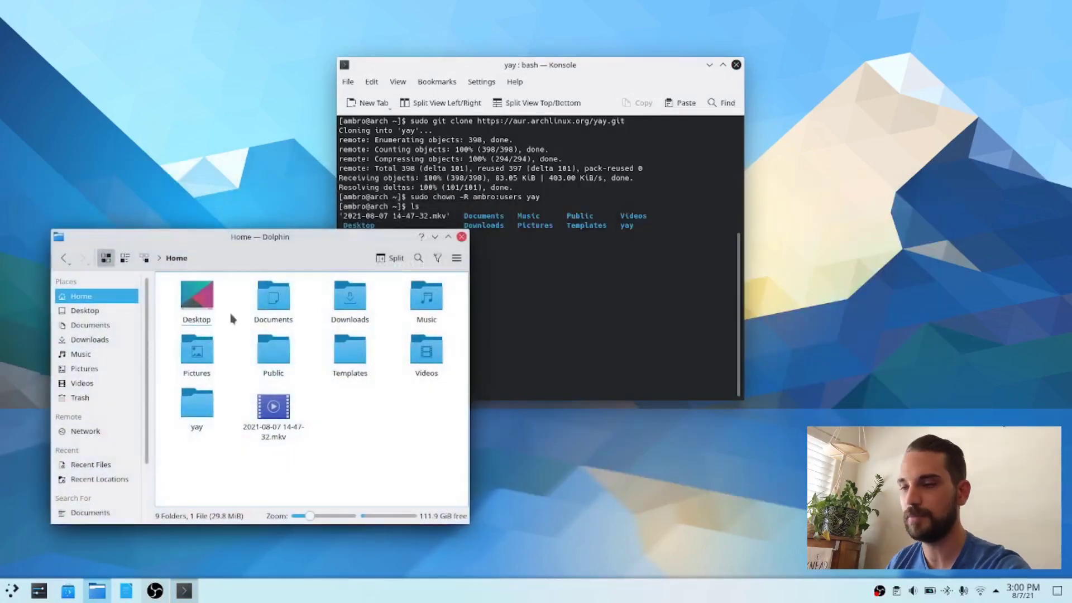
click(201, 412)
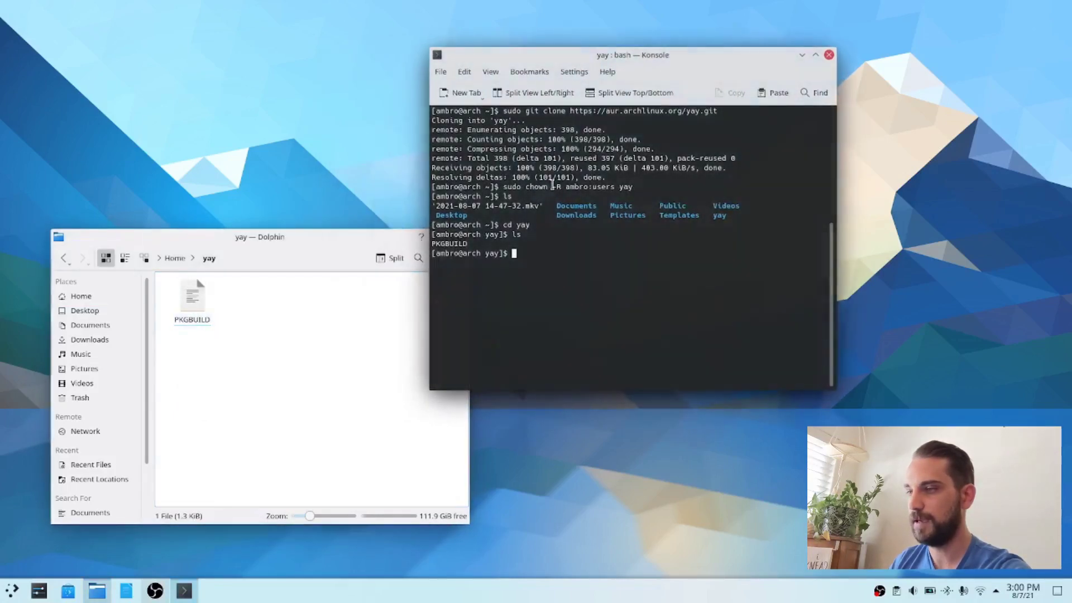
drag(470, 244, 437, 240)
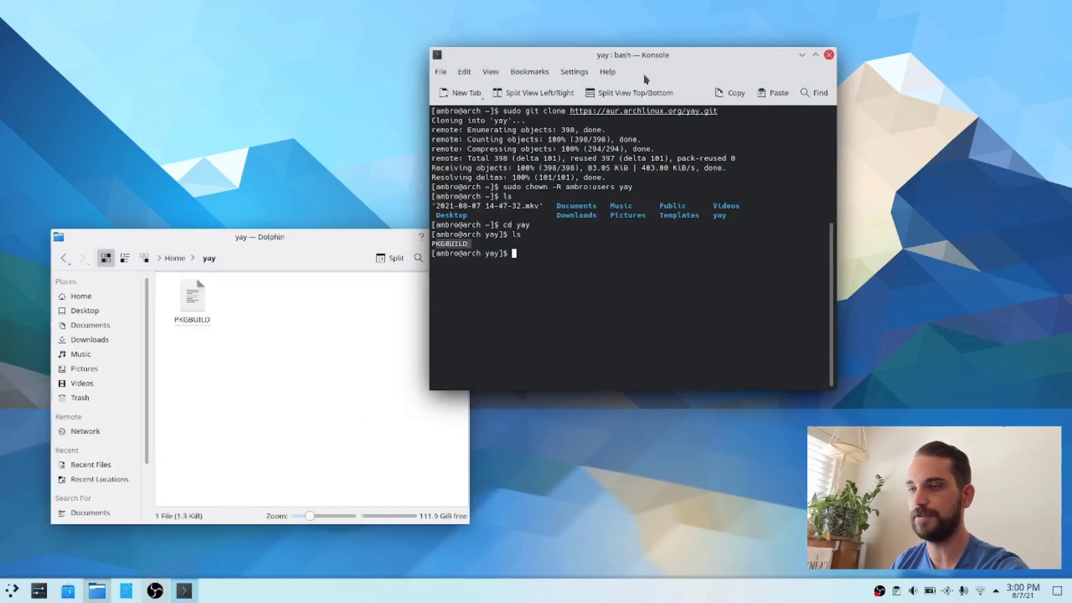
mouse_move(309, 236)
mouse_down()
mouse_move(366, 203)
mouse_move(306, 223)
mouse_up()
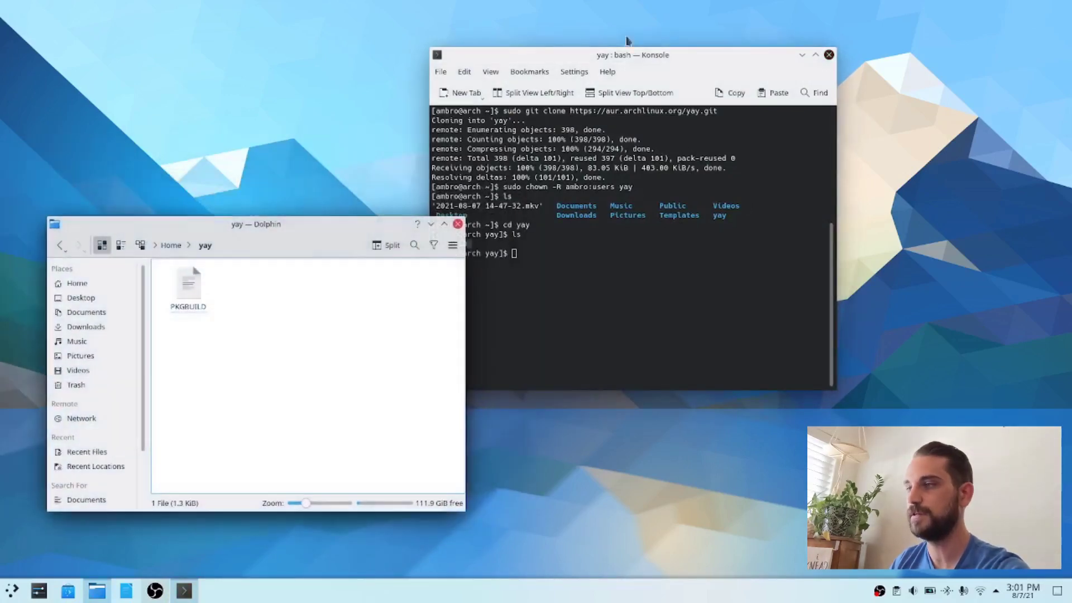
drag(623, 59, 689, 44)
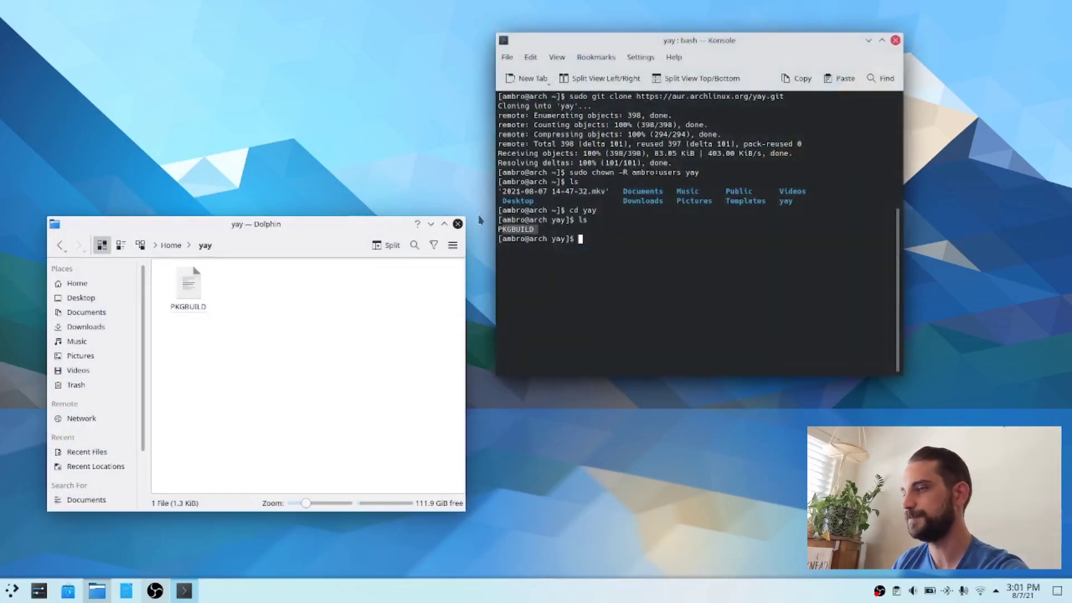
click(459, 224)
click(613, 241)
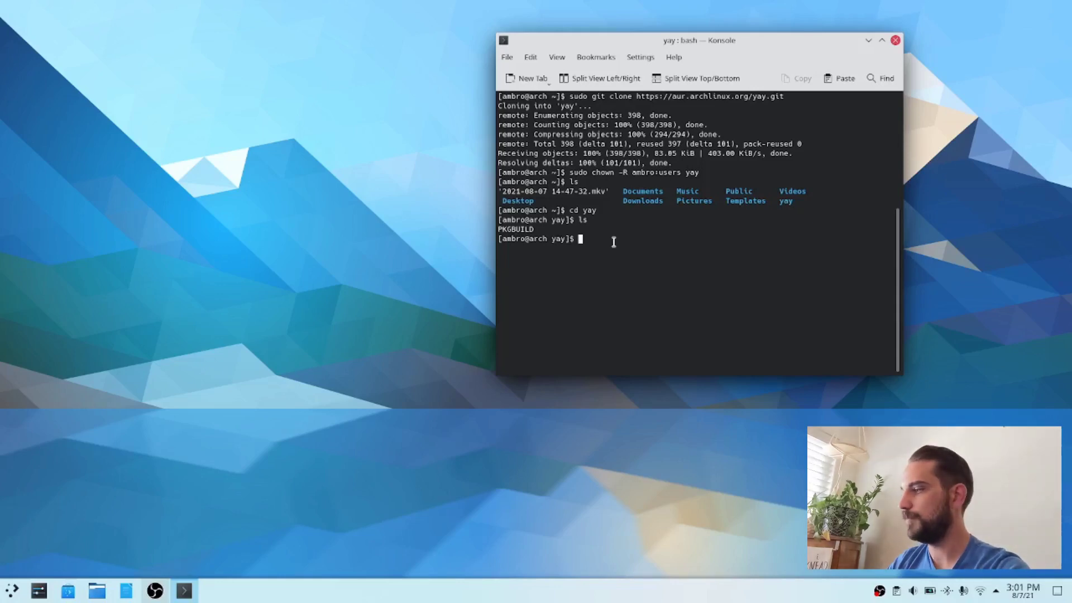
Step: Build and install yay from its PKGBUILD with "makepkg -si", accepting the installation of the packages
text(make)
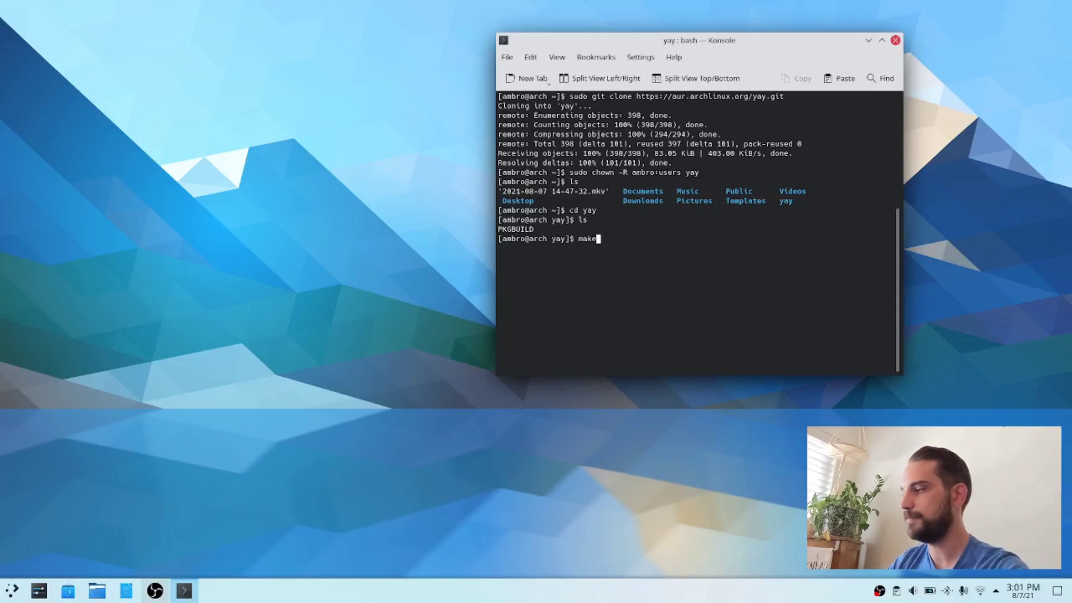
text(p)
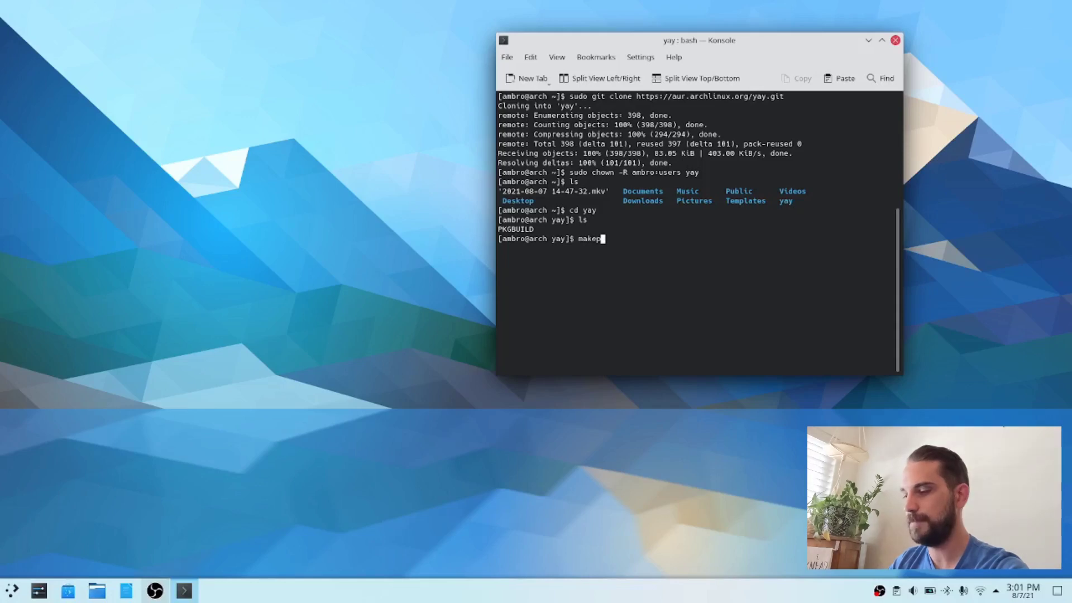
text(kg )
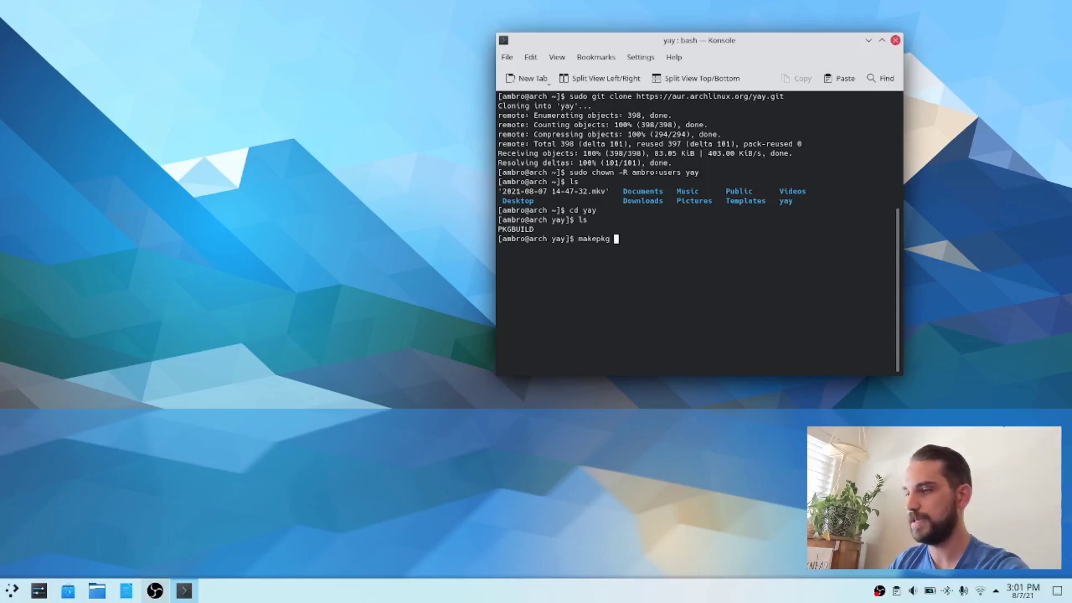
text(-si)
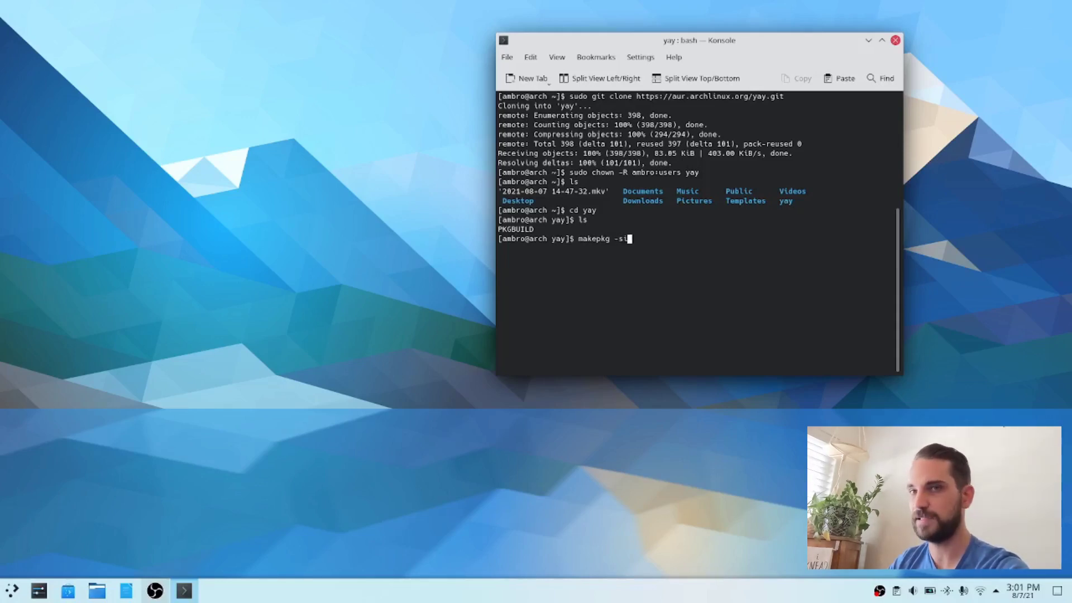
key(Return)
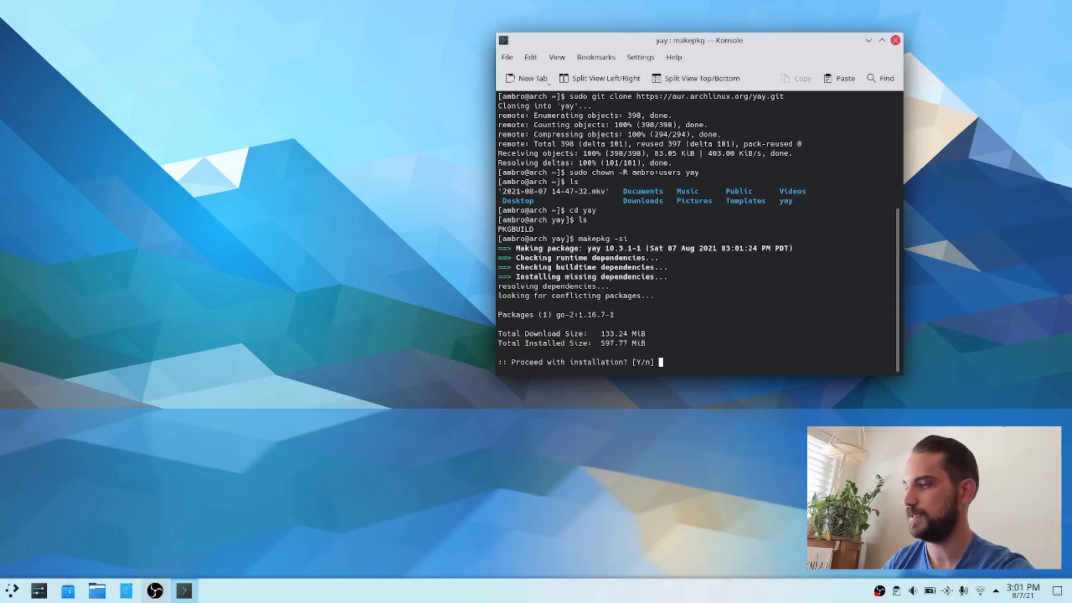
key(Return)
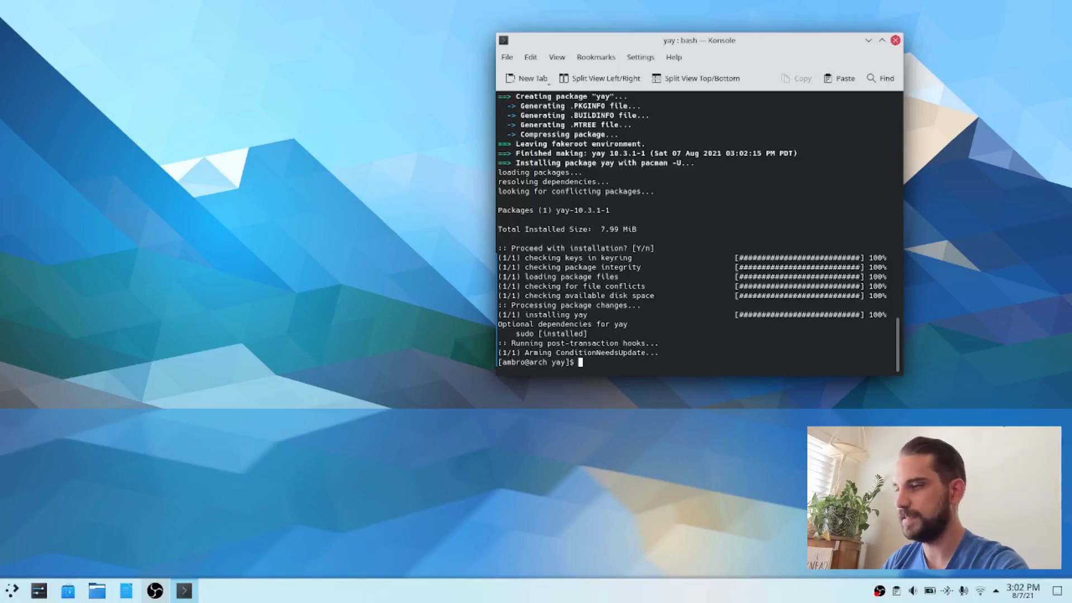
Step: Return to the home directory with "cd" and clear the terminal output
text(cd)
key(Return)
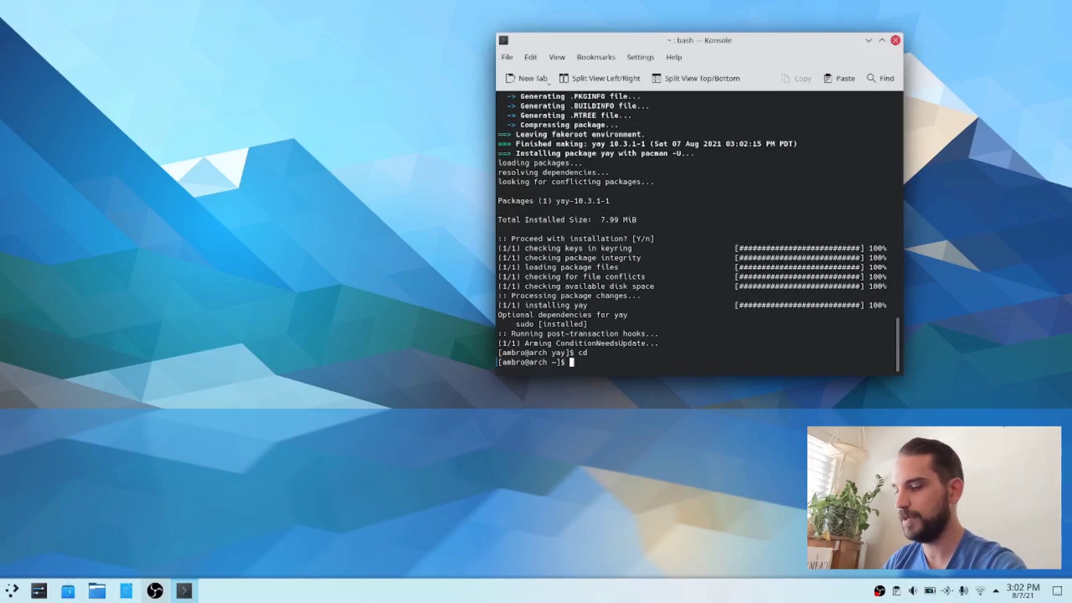
text(clear)
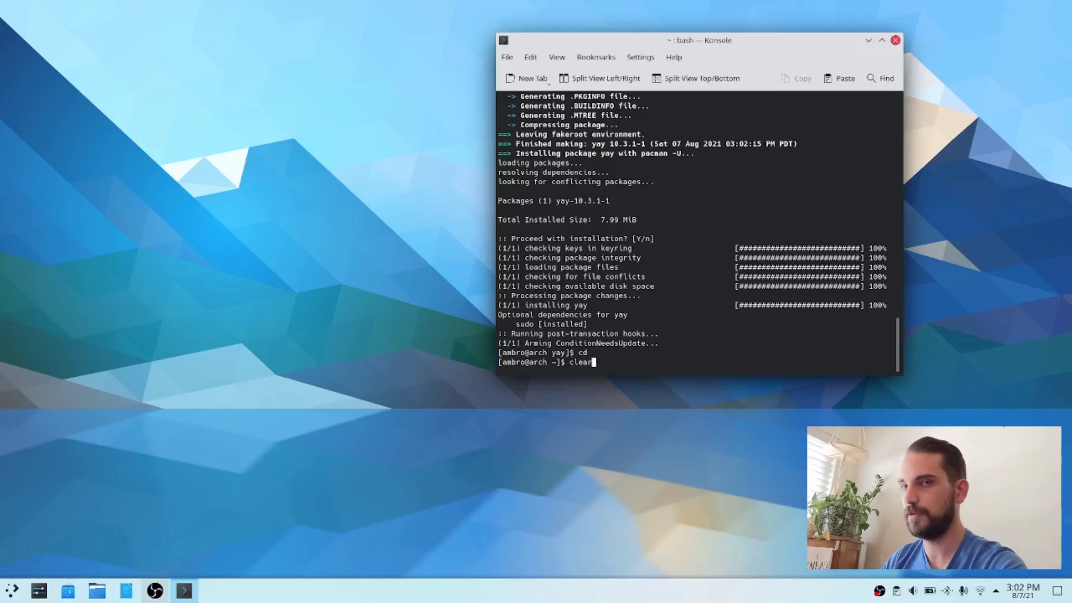
key(Return)
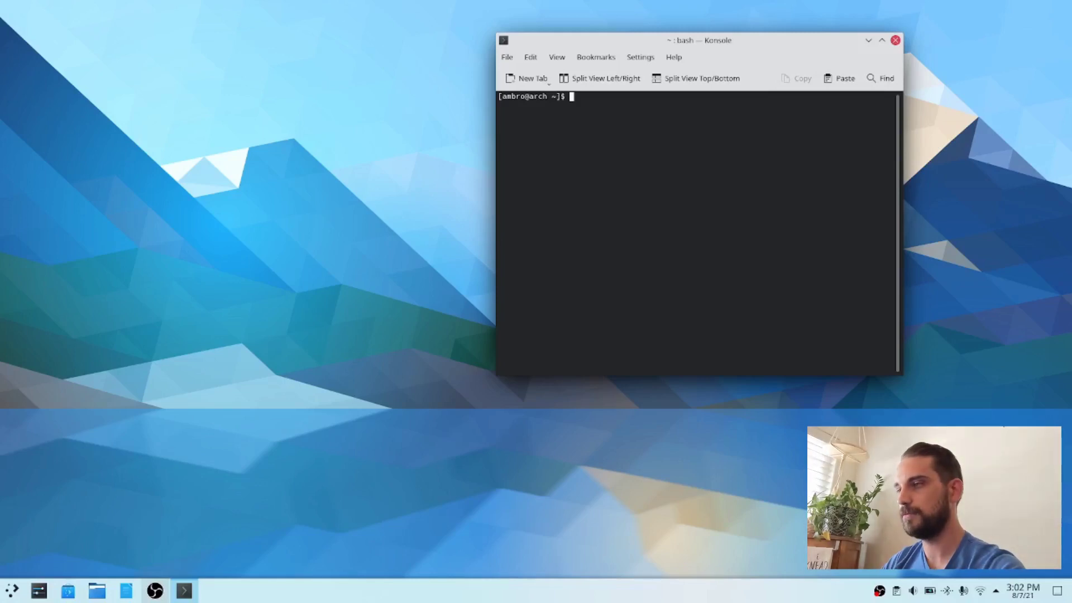
Step: Search the packages for Latte Dock with "yay -Ss latte dock" and compare the AUR and community package names
text(sudo yay)
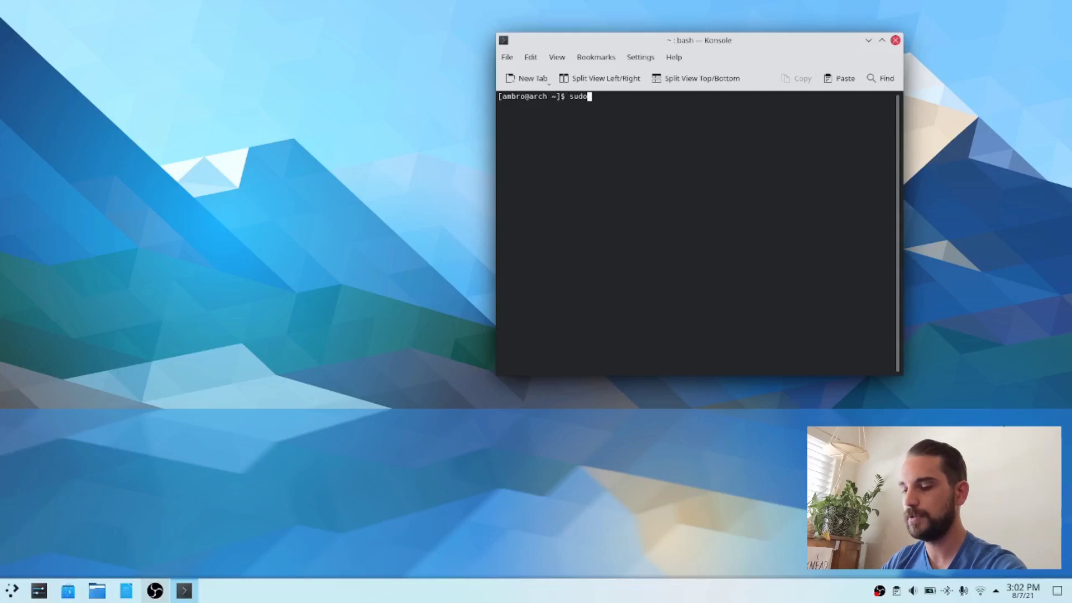
key(BackSpace)
key(BackSpace)
key(BackSpace)
key(BackSpace)
key(BackSpace)
key(BackSpace)
key(BackSpace)
key(BackSpace)
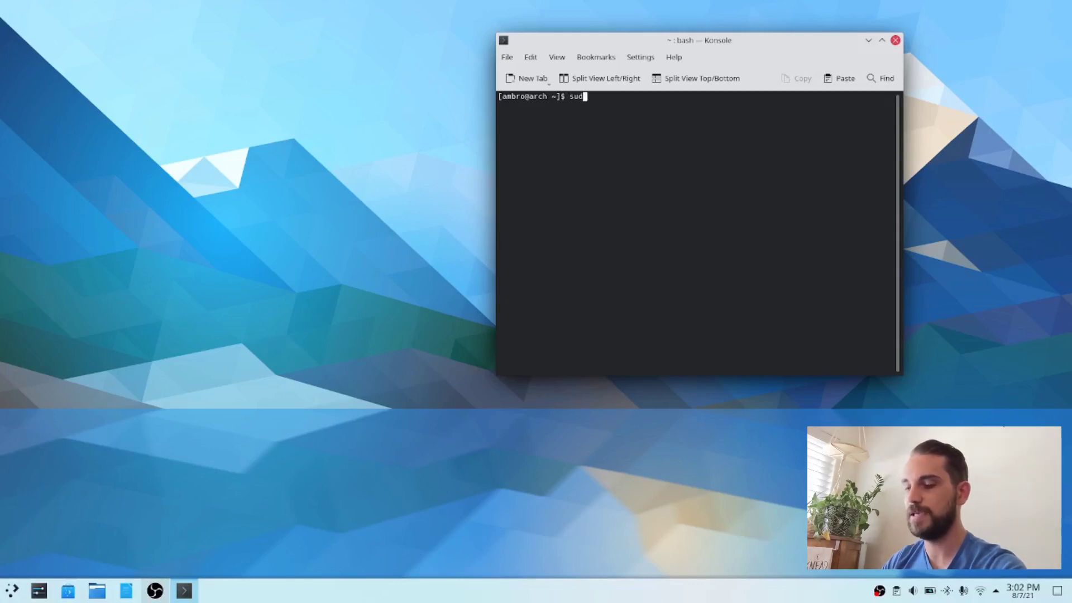
text(ys)
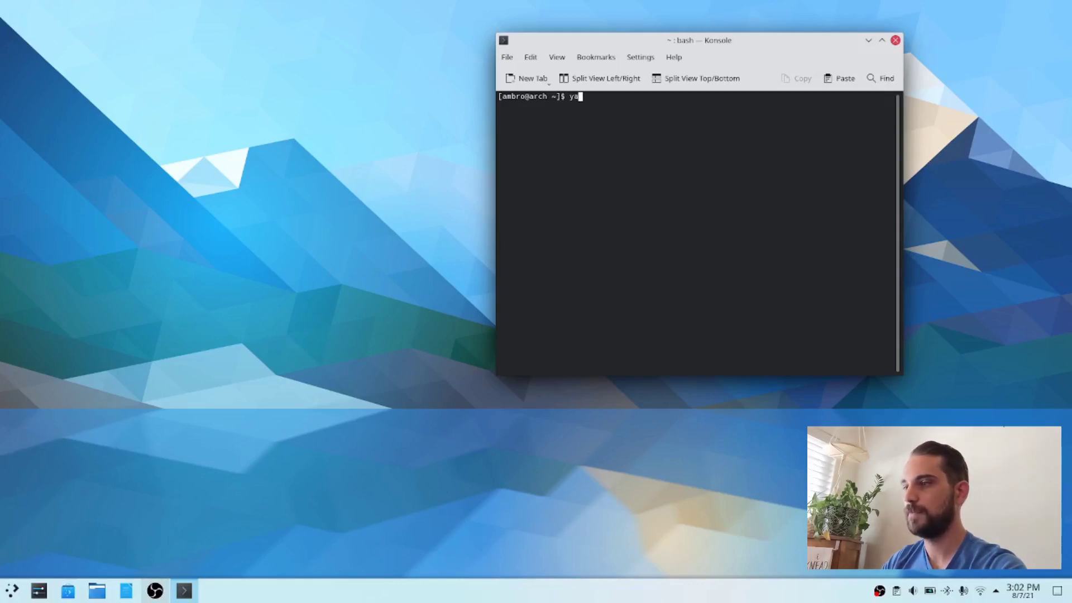
key(BackSpace)
text(ay -Ss)
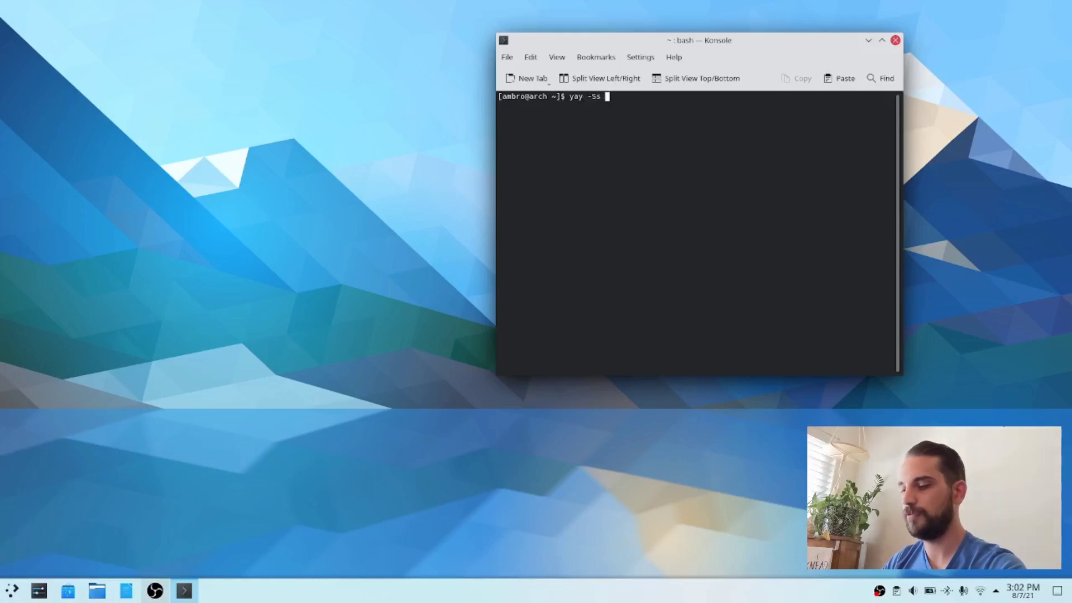
text( latte)
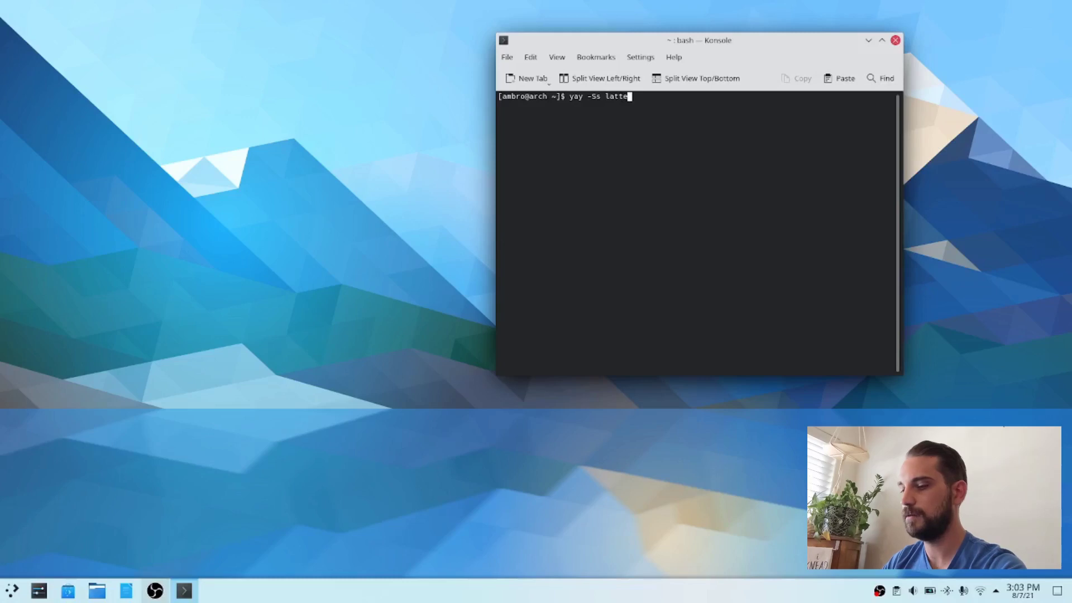
text( dock)
key(Return)
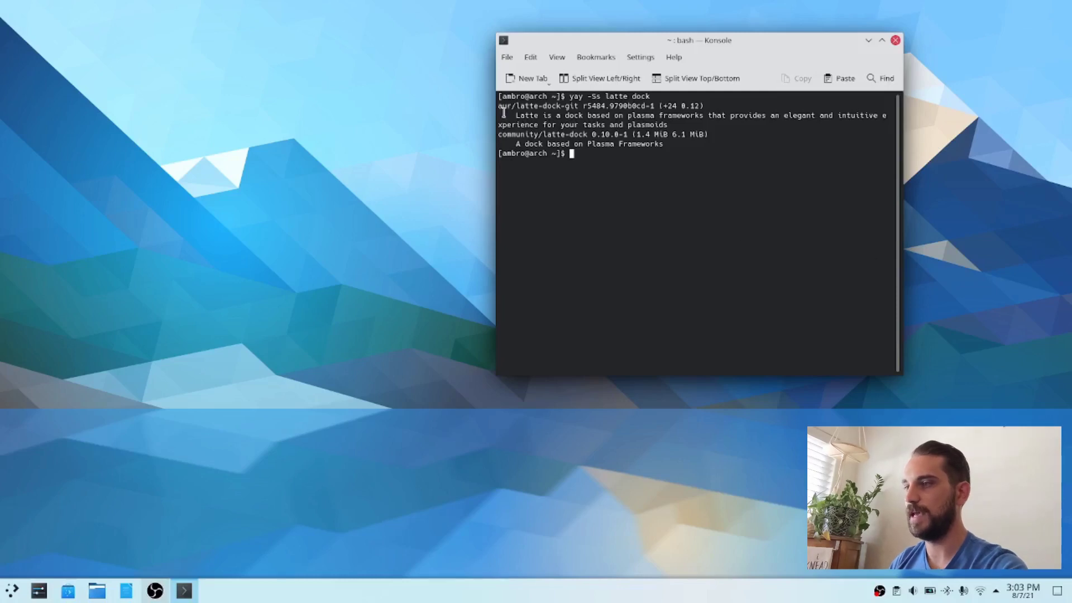
drag(499, 106, 576, 104)
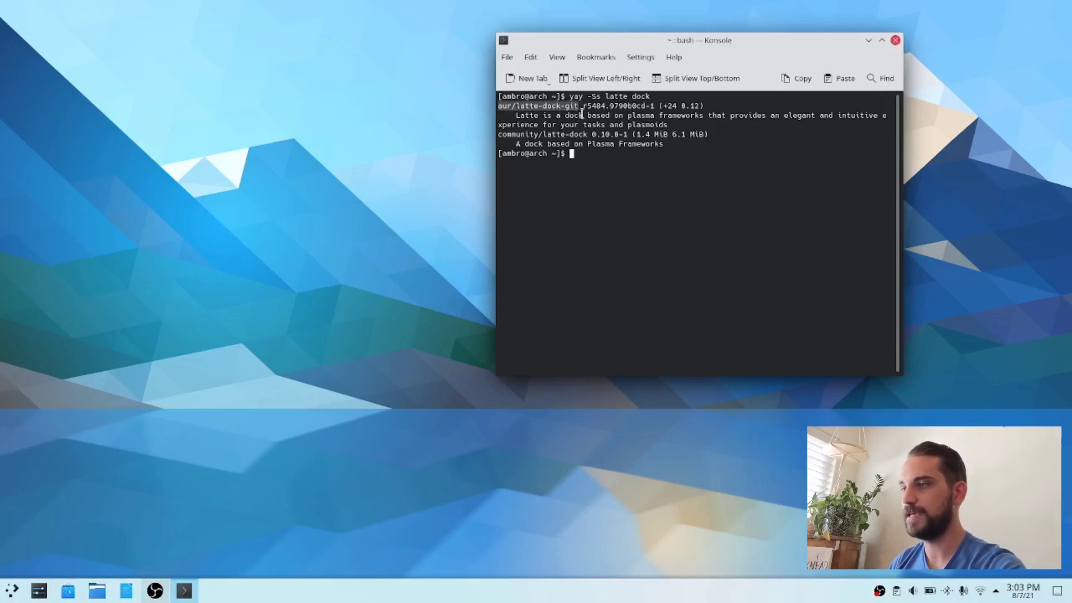
drag(498, 134, 586, 130)
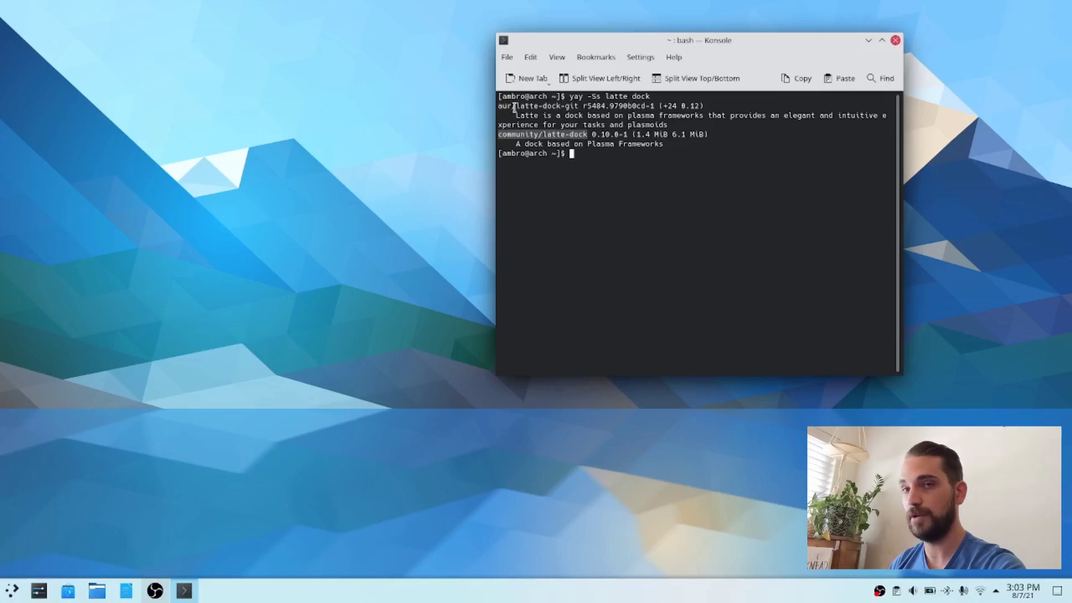
drag(515, 106, 578, 106)
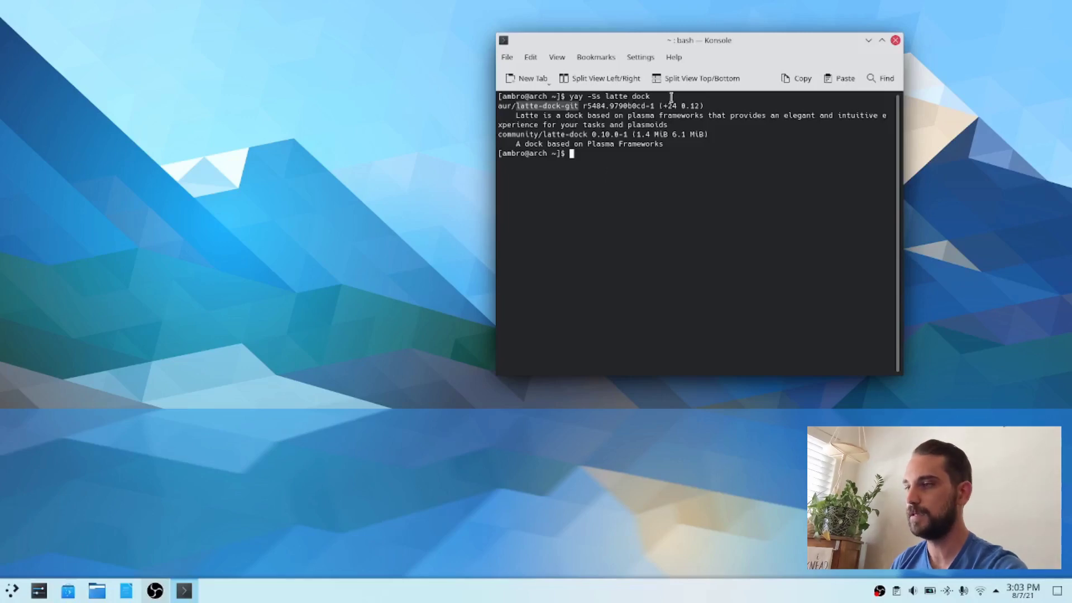
Step: Install latte-dock-git with "yay -S latte-dock-git", accepting the default answers for make dependencies, diffs and proceeding with the installation
click(598, 160)
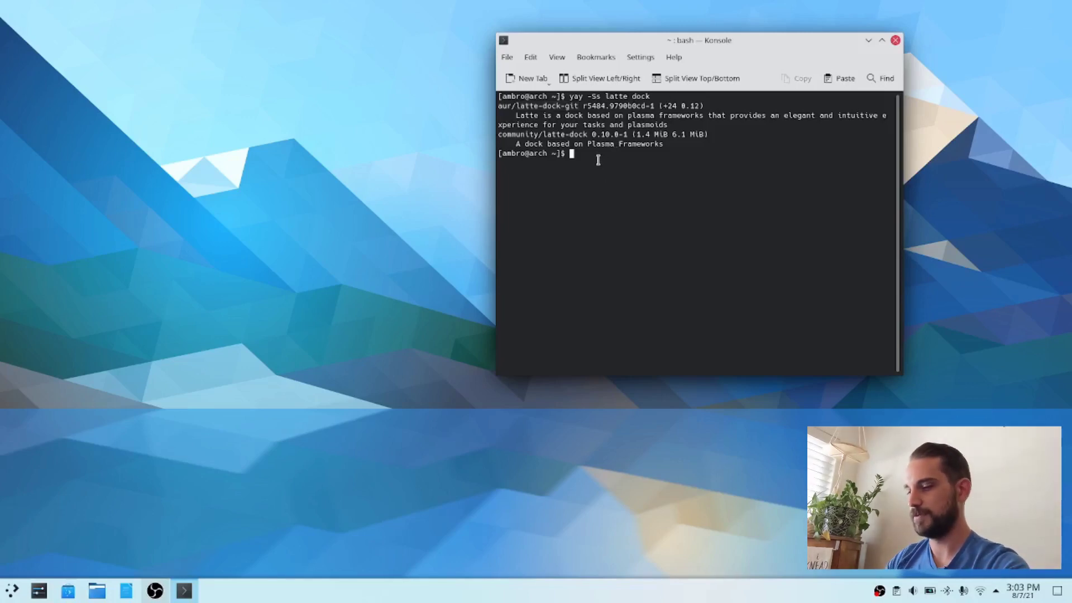
text(yay -S)
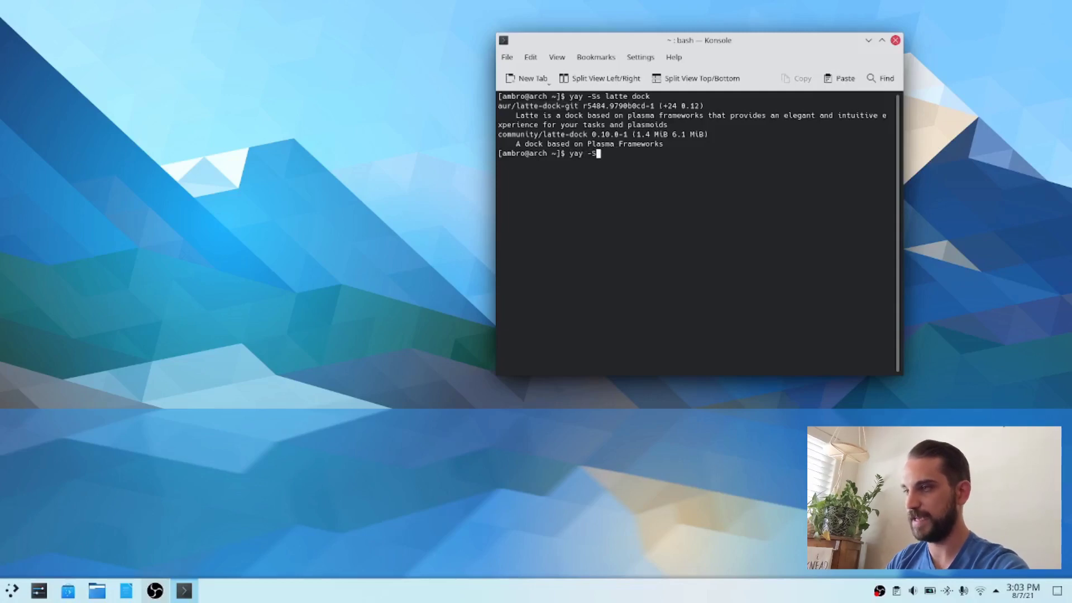
text( latte-)
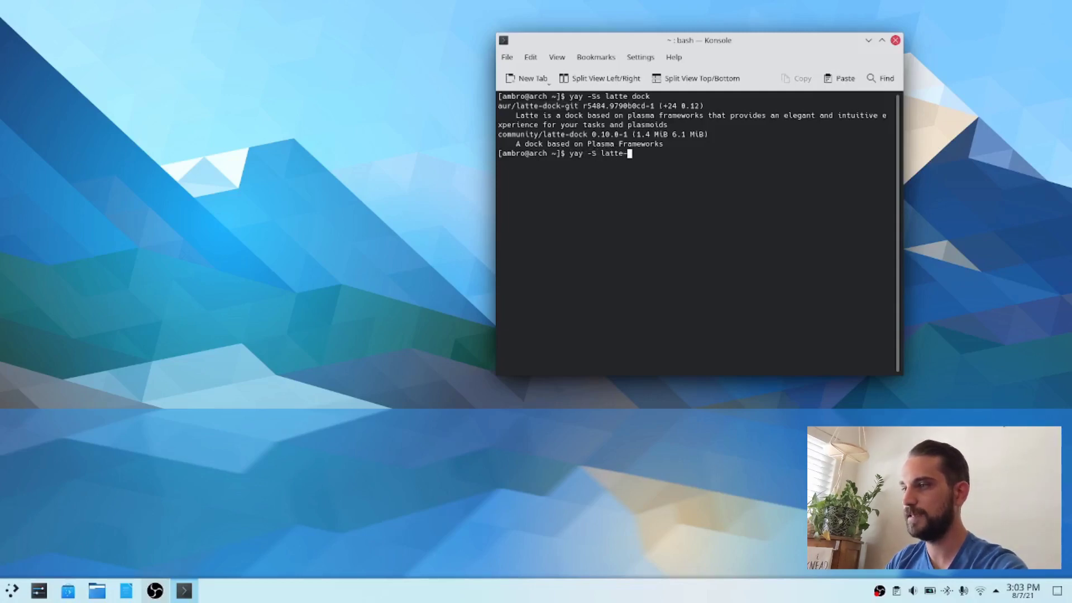
text(dock-git)
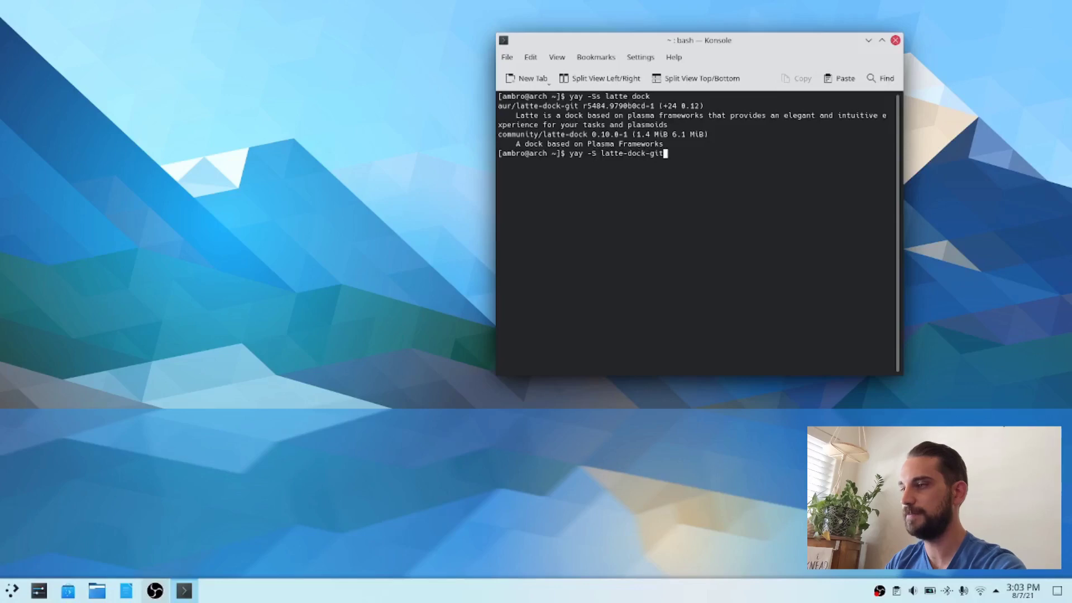
key(Return)
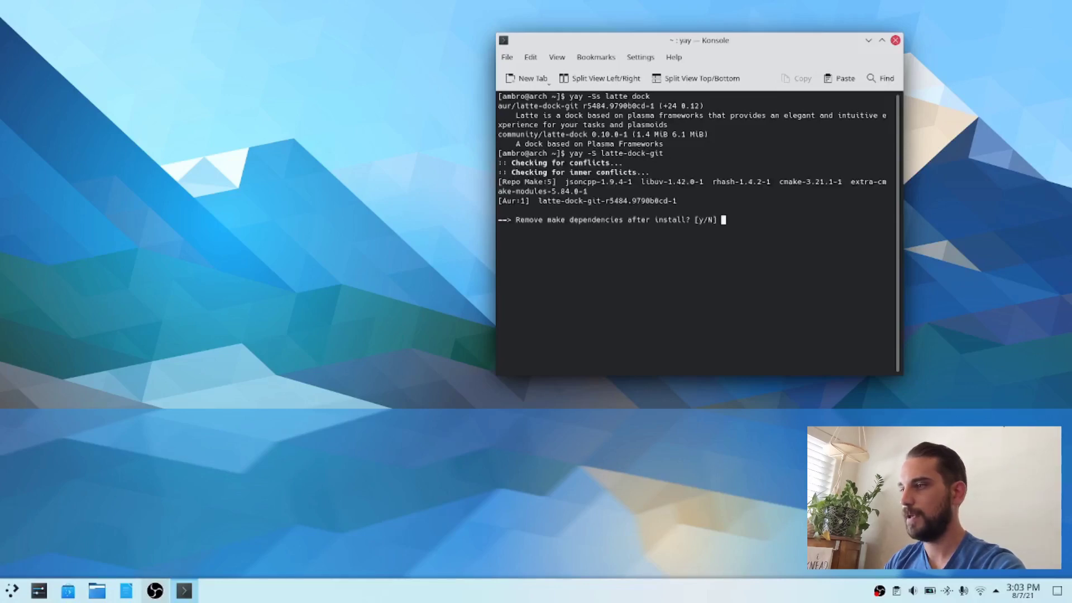
key(Return)
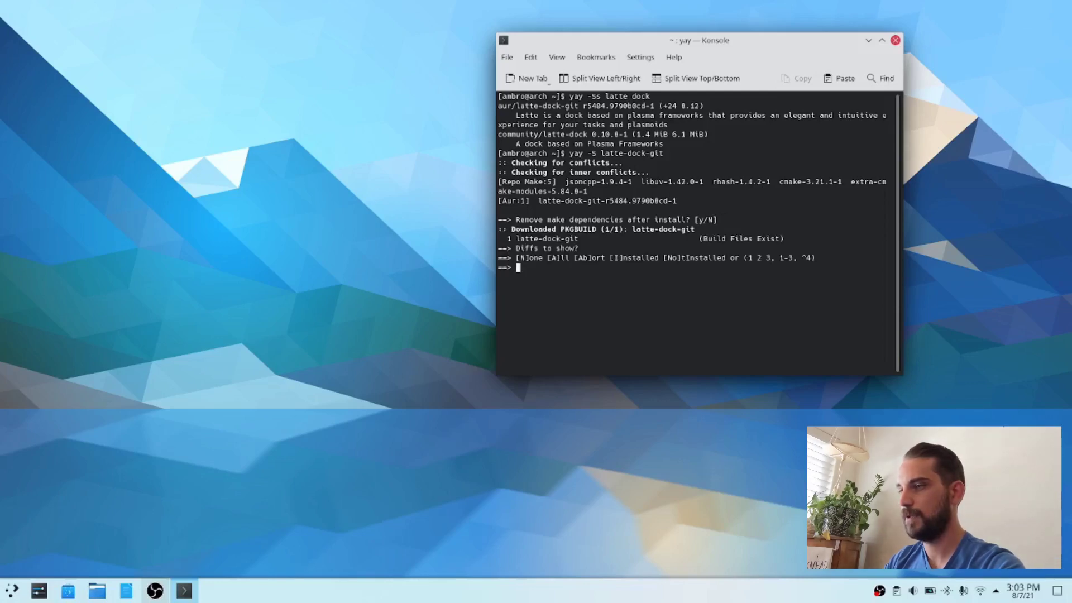
key(Return)
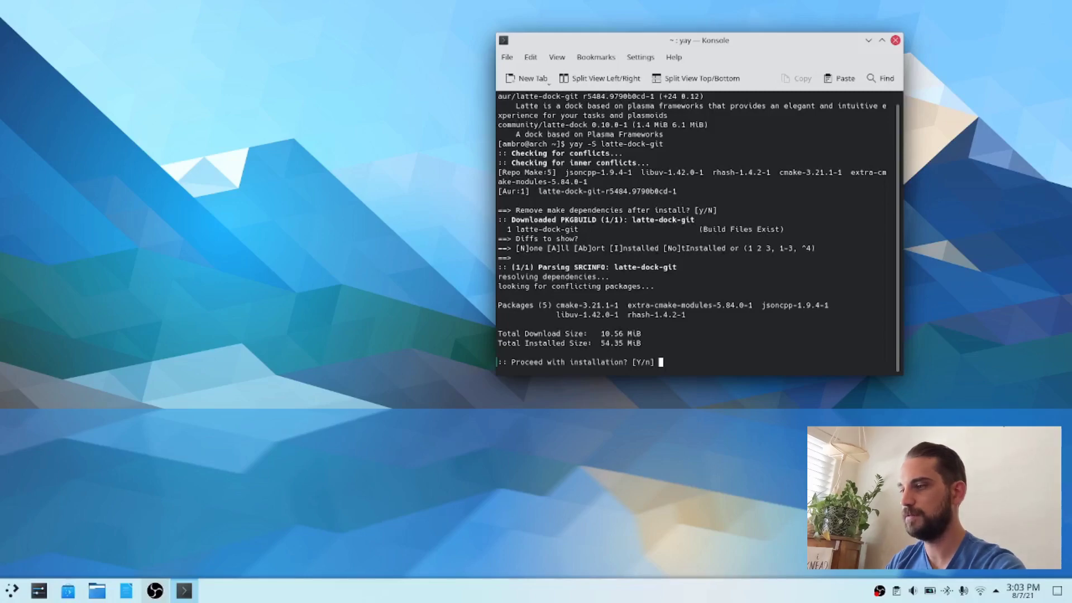
key(Return)
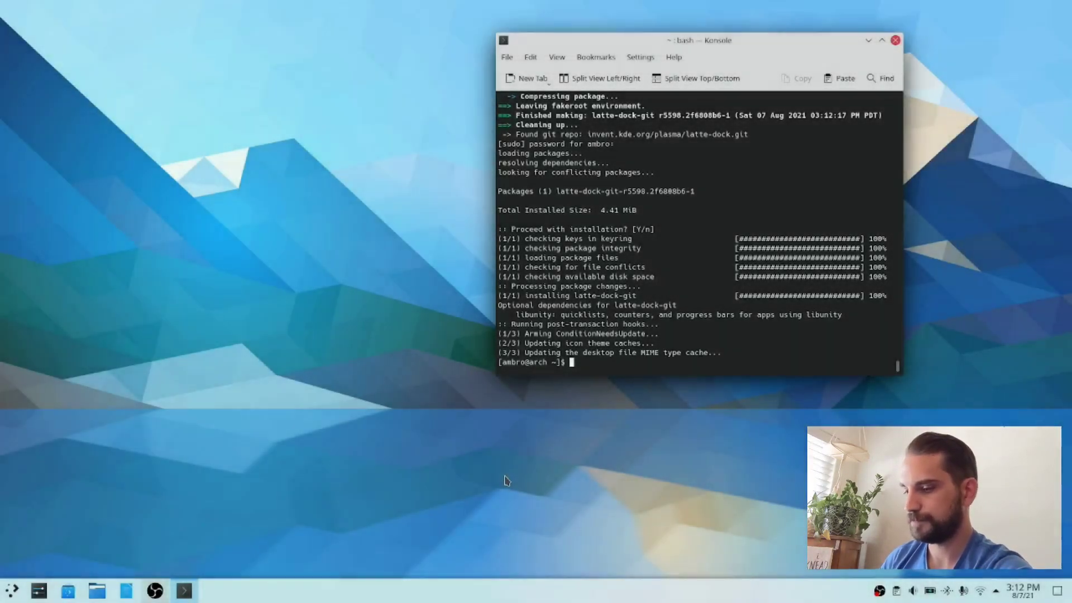
Step: Close the terminal and launch the Latte dock by searching the application launcher for "latte"
click(895, 40)
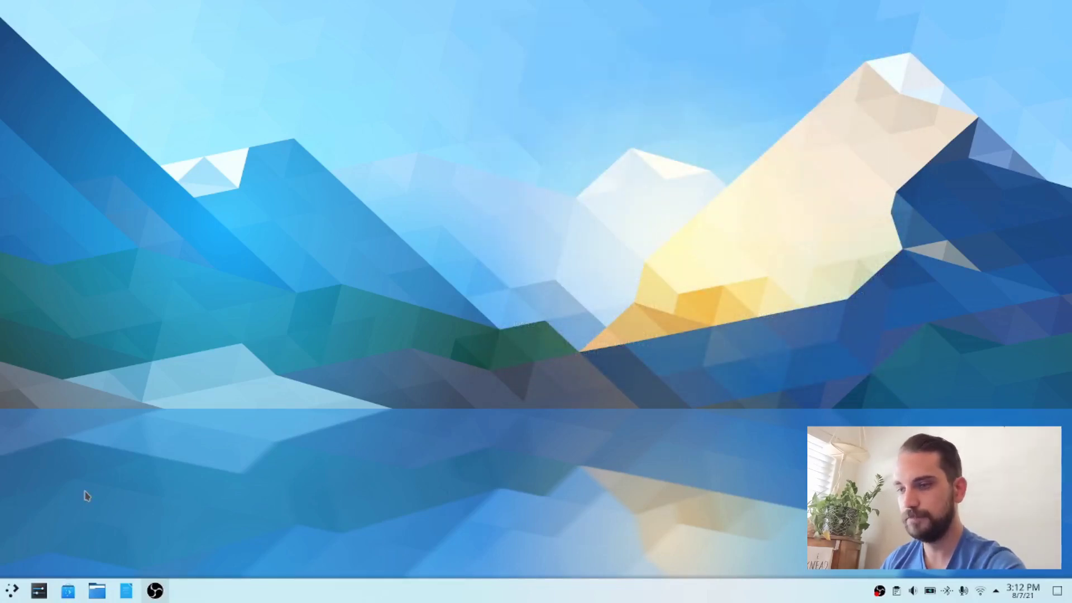
click(11, 591)
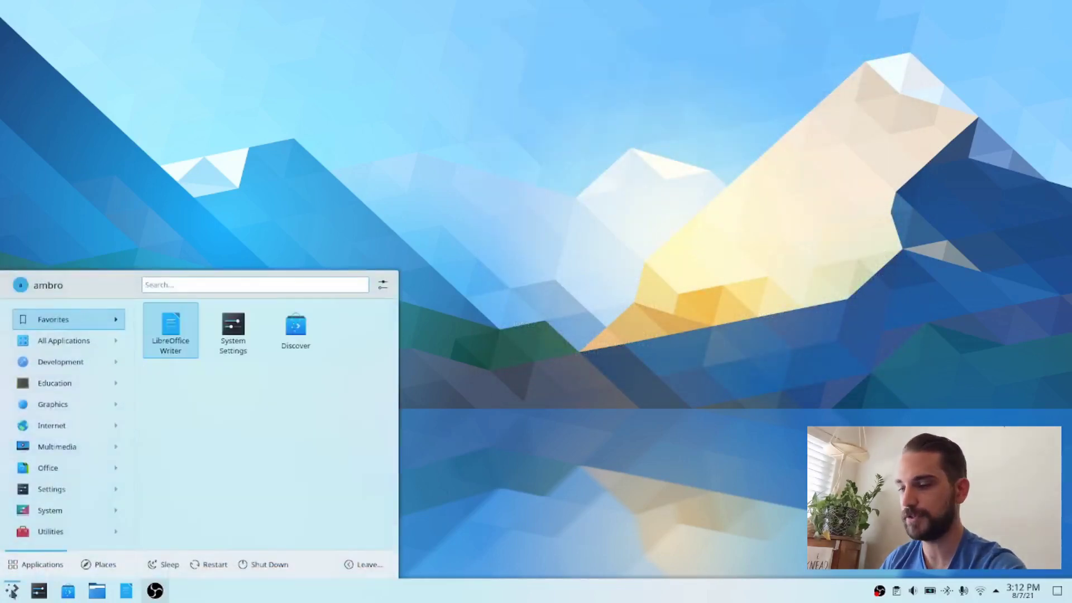
text(latte)
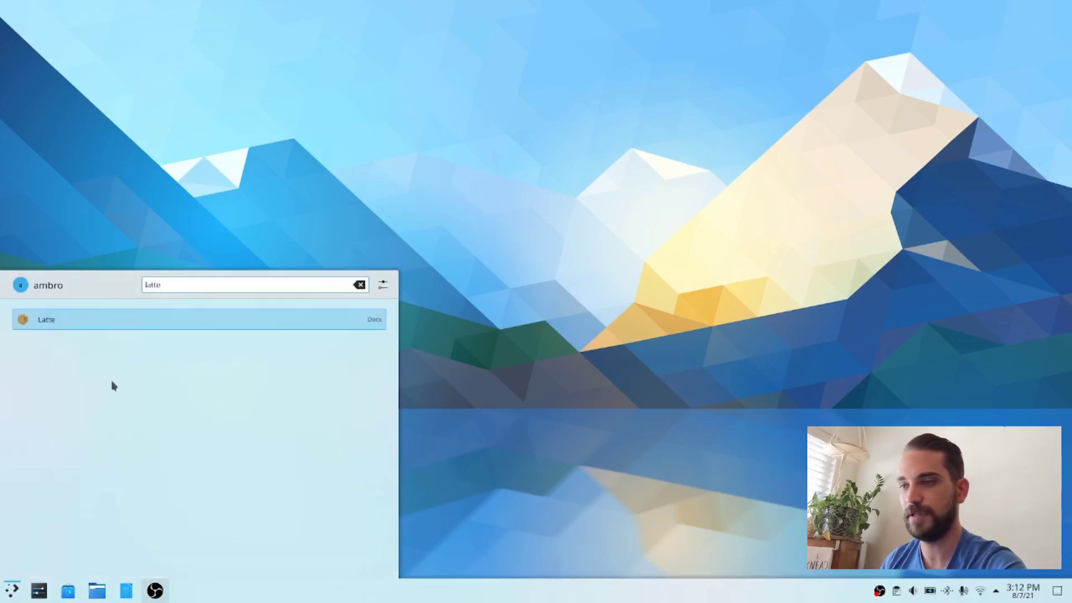
click(58, 327)
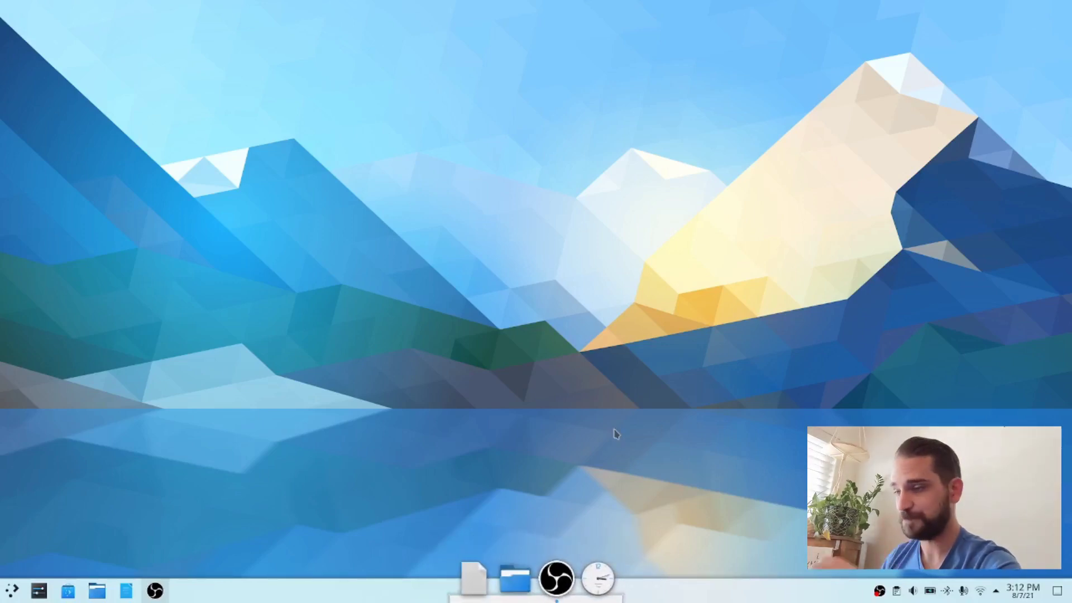
Step: Search the packages for Brave in a new terminal with "yay -Ss brave", examine the brave-bin description, and close the terminal
key(ctrl+alt+t)
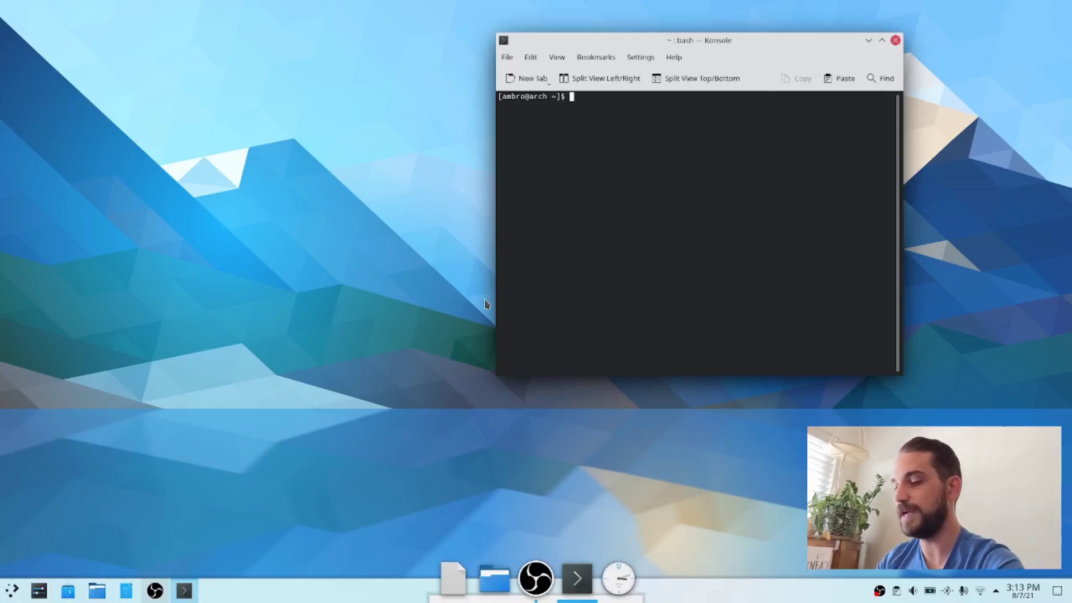
text(yay -Ss)
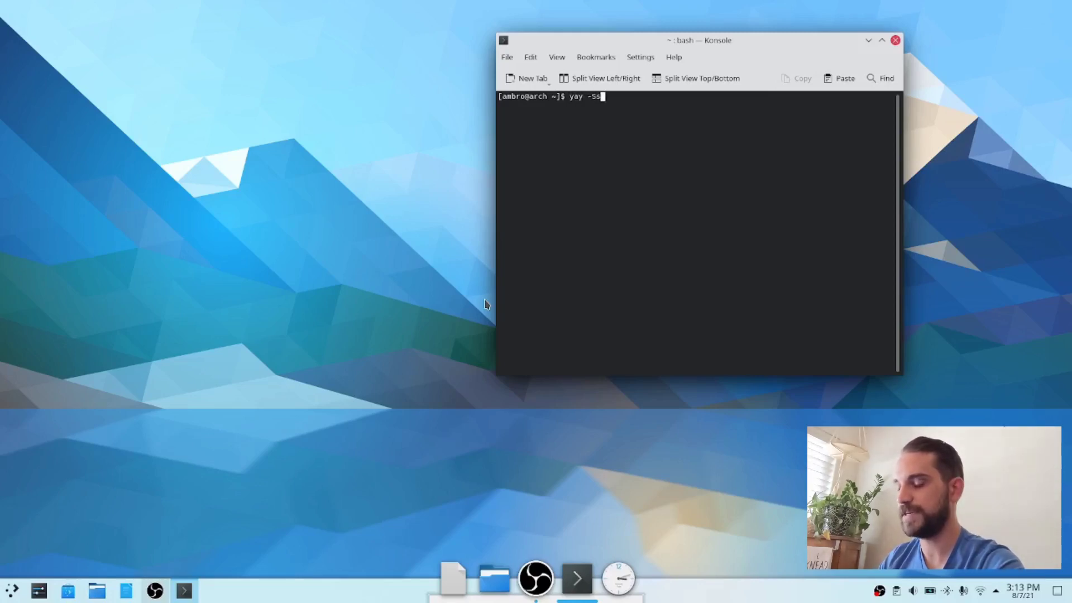
text( brave)
key(Return)
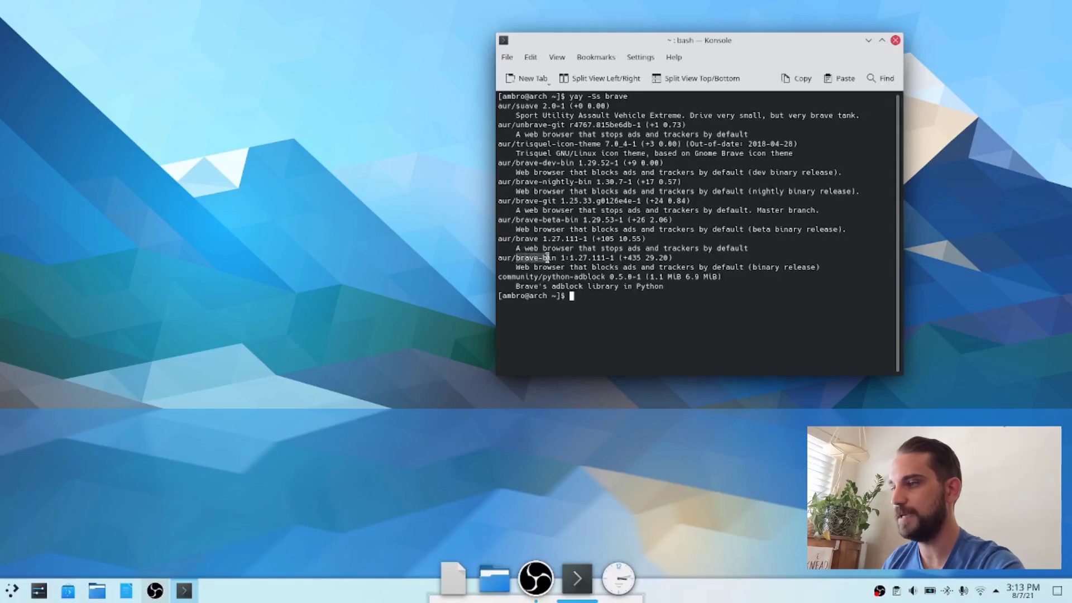
drag(516, 267, 821, 264)
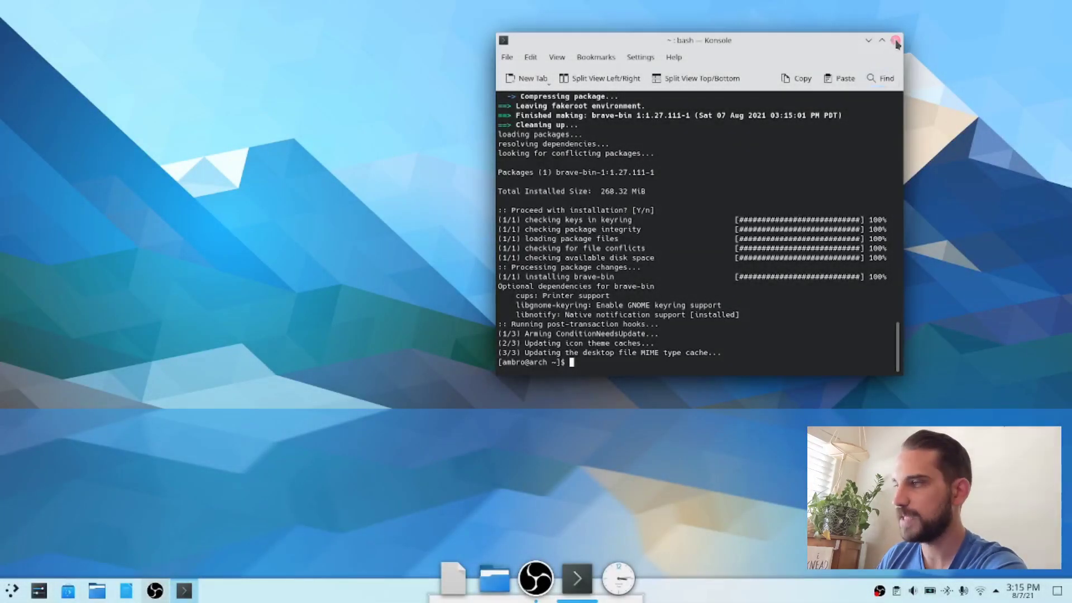
click(896, 40)
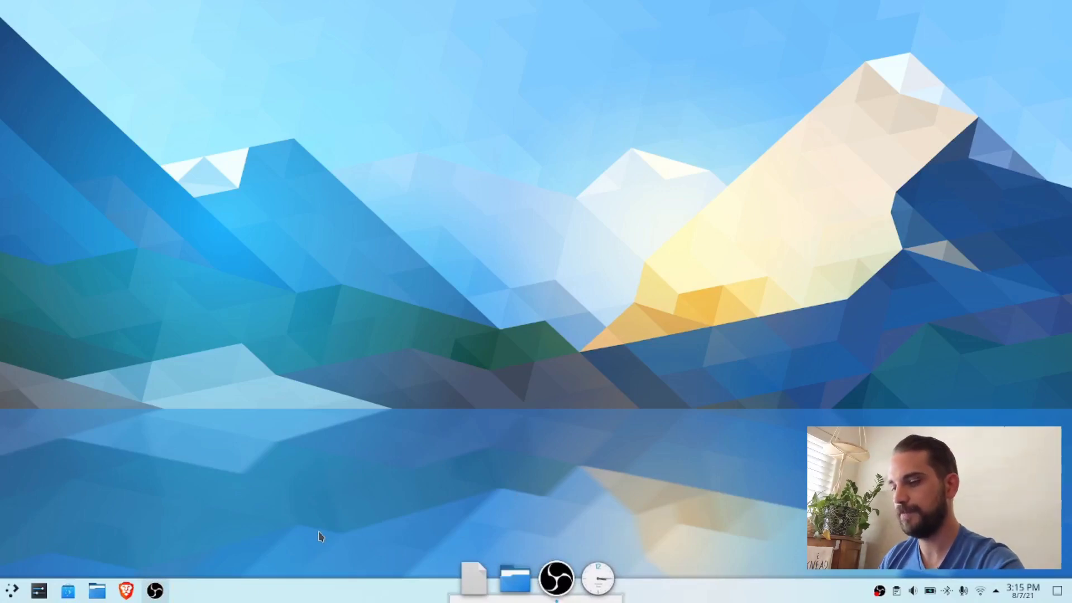
Step: Find the Autostart page in System Settings by searching for "auto" and open the properties of the Latte entry
key(super)
text(settings)
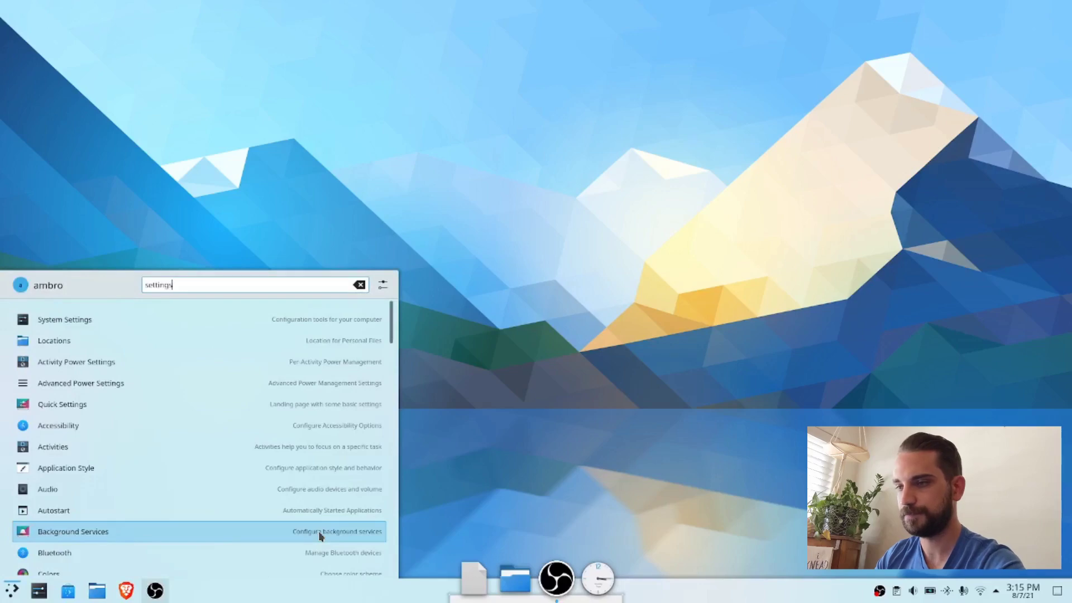
click(318, 531)
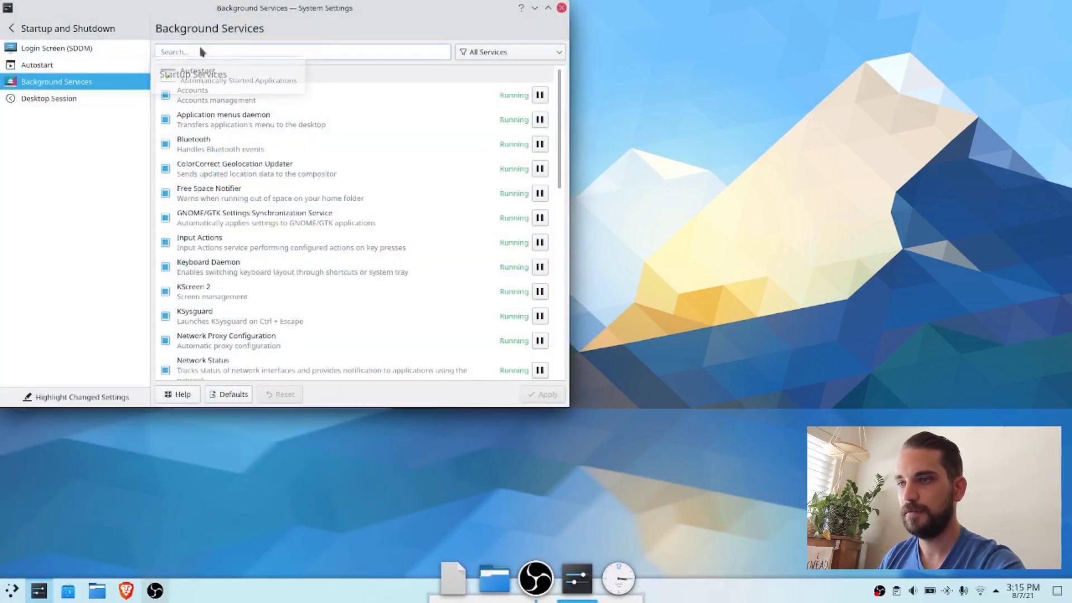
click(16, 29)
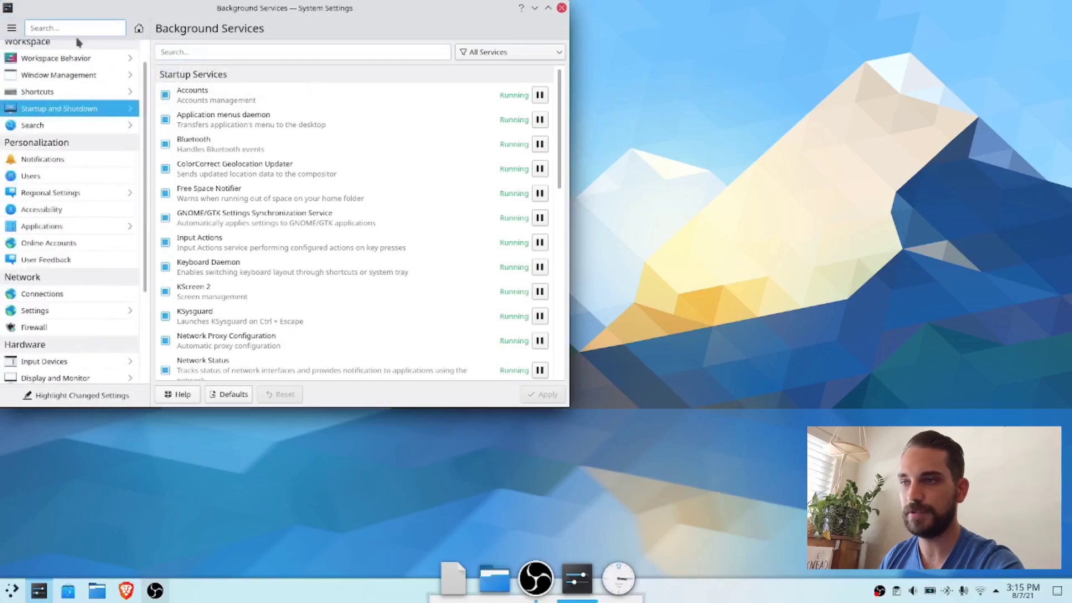
text(auto)
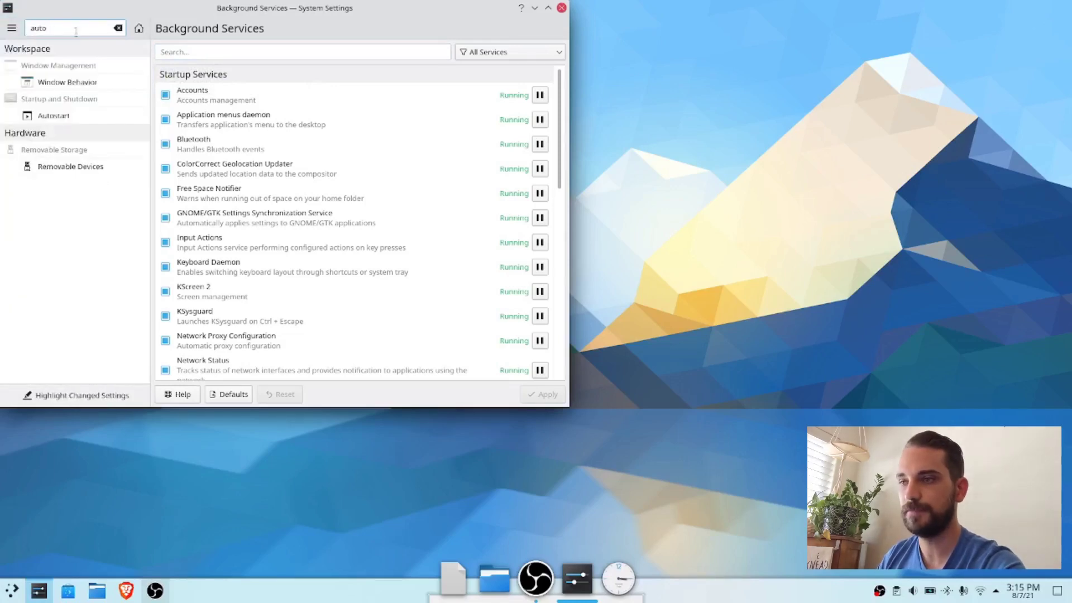
click(62, 115)
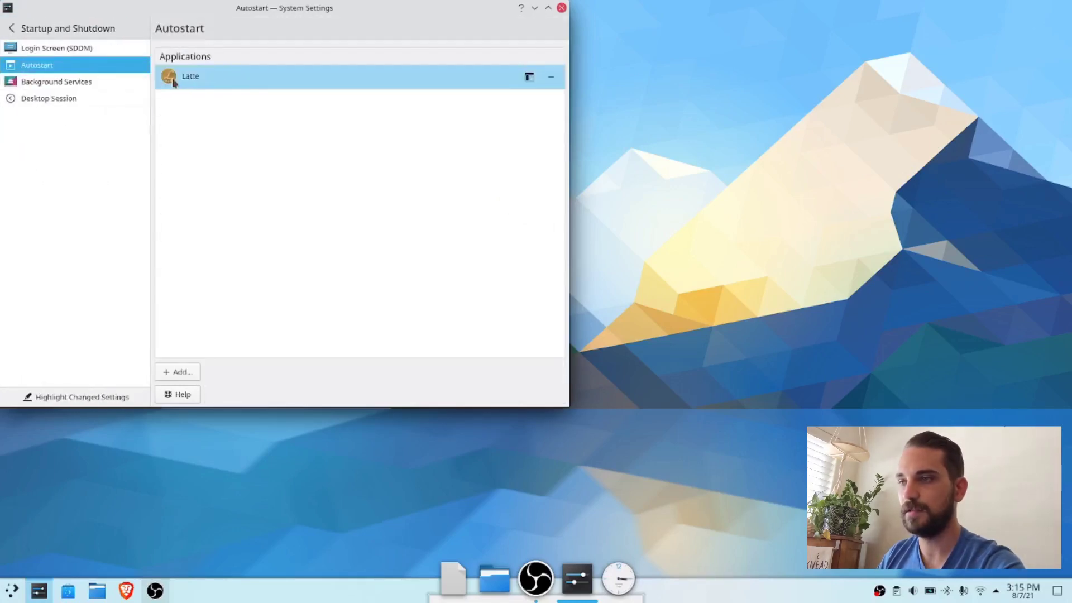
click(529, 79)
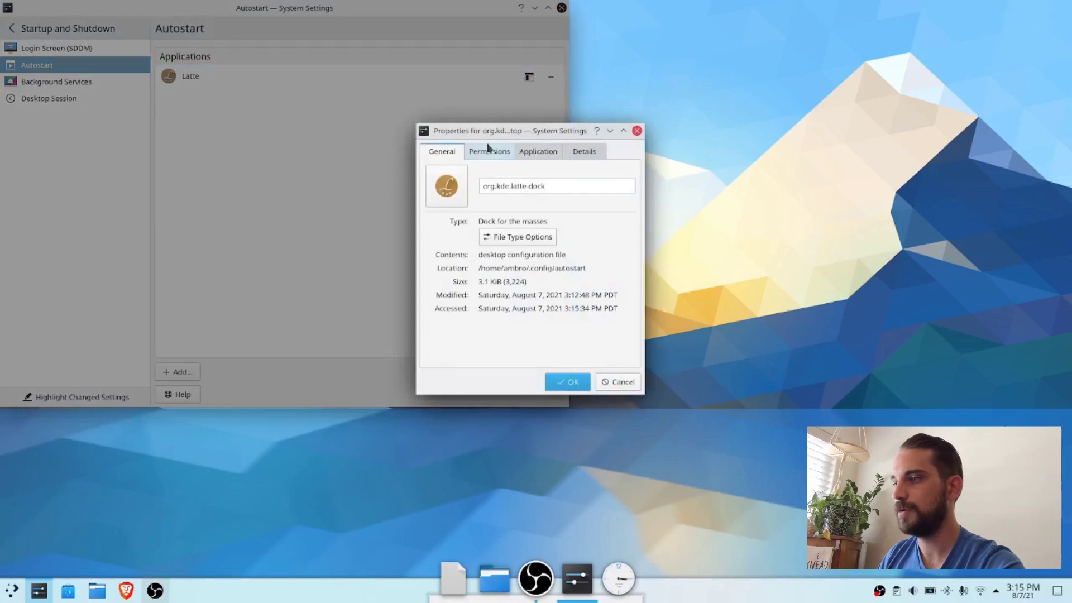
Step: Set the launch command of the Latte autostart entry to "latte-dock --replace"
click(538, 151)
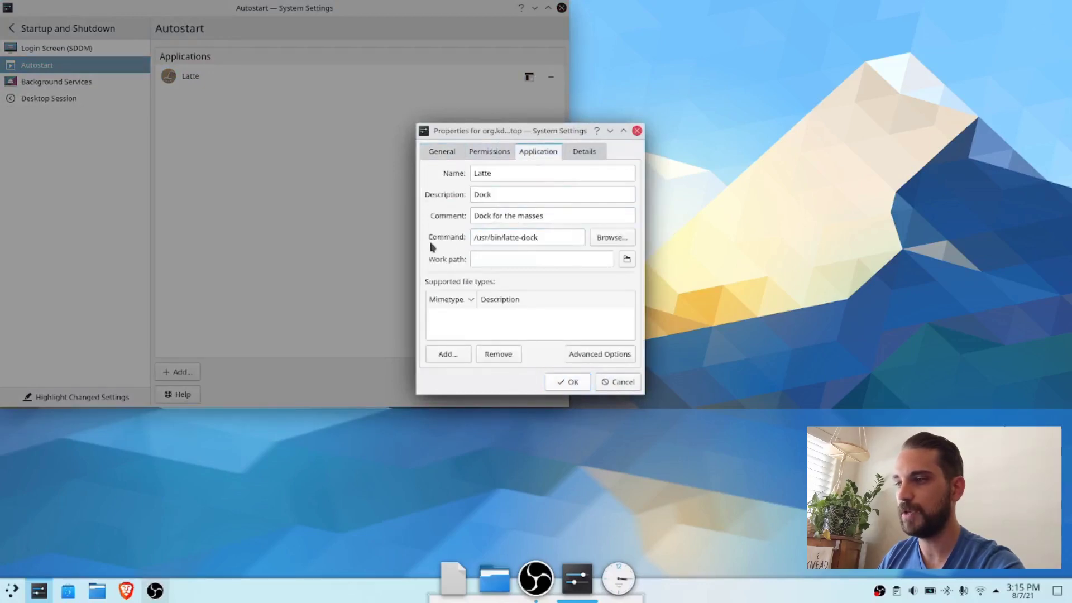
drag(543, 236, 468, 237)
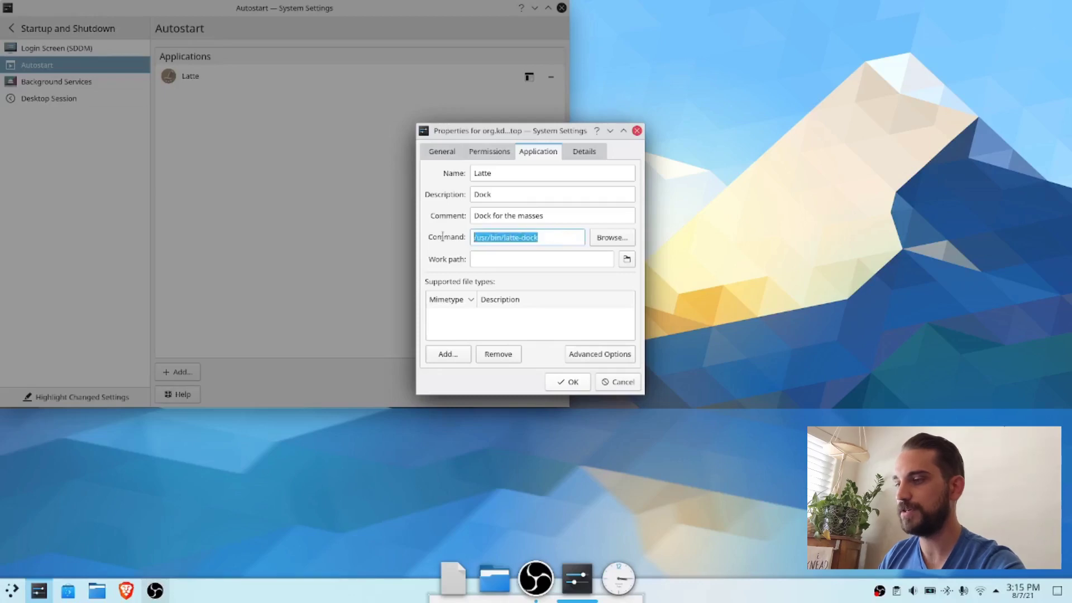
text(latte-)
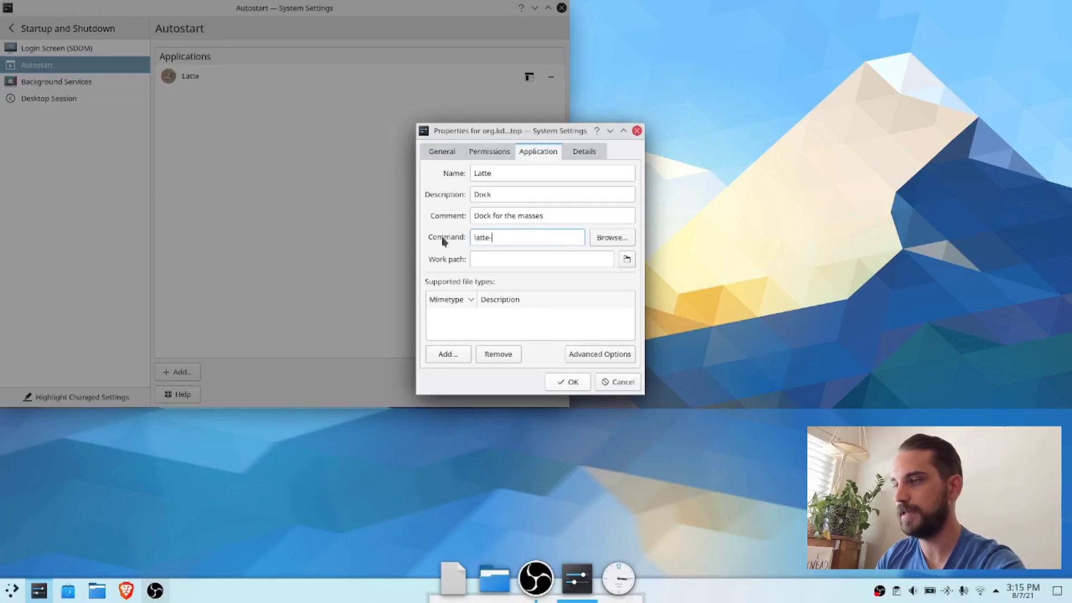
text(dock --r)
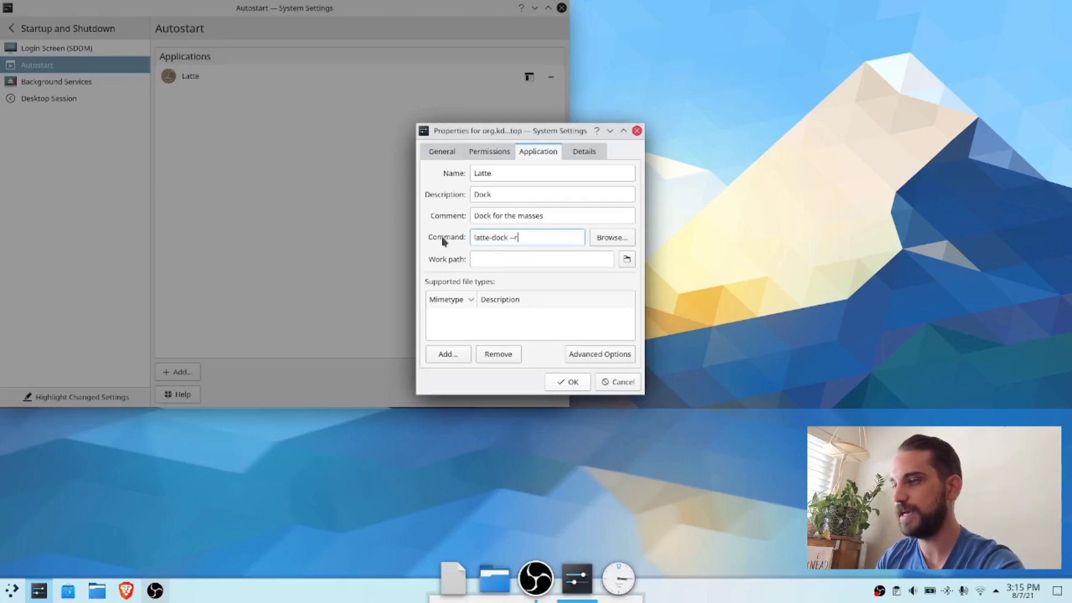
text(pla)
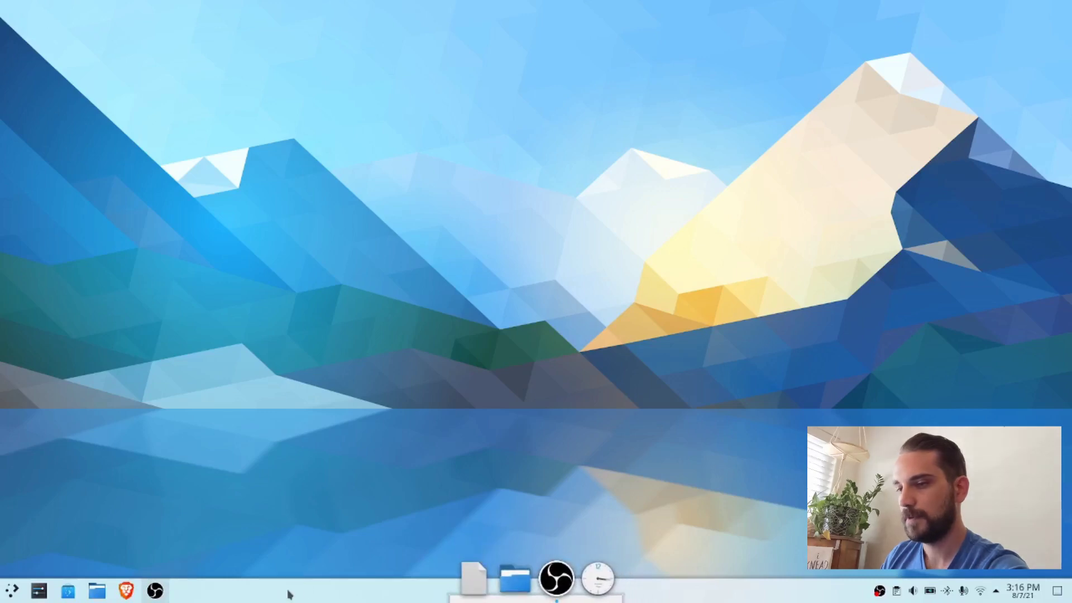
Step: Launch Brave and accept its welcome dialog with Brave set as the default browser and crash reports off
click(126, 590)
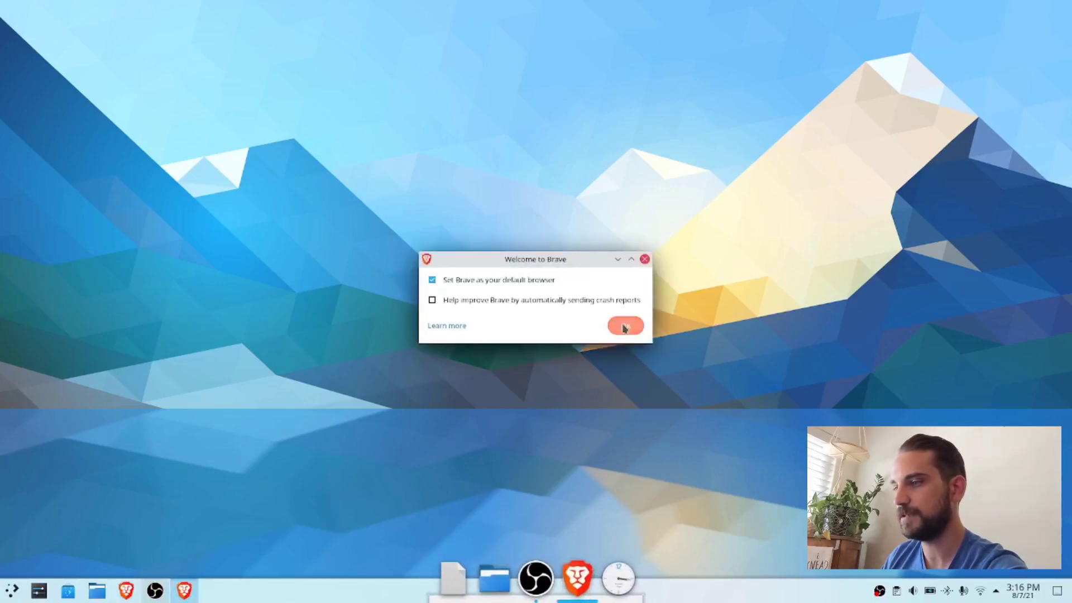
click(624, 327)
drag(411, 7, 426, 86)
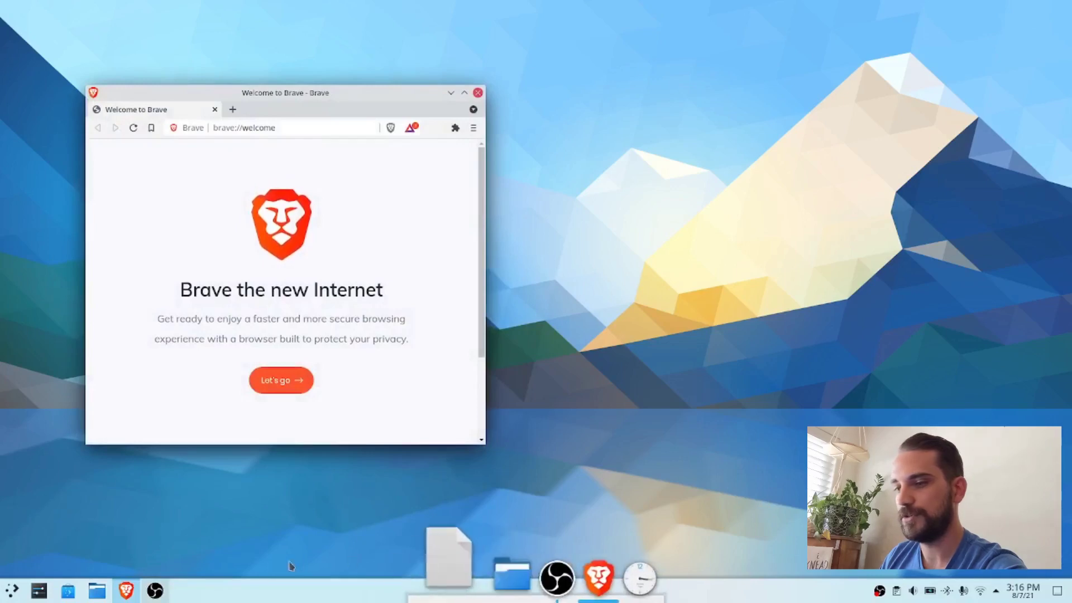
Step: Remove the default Plasma panel along the lower edge of the desktop and leave edit mode
right_click(240, 591)
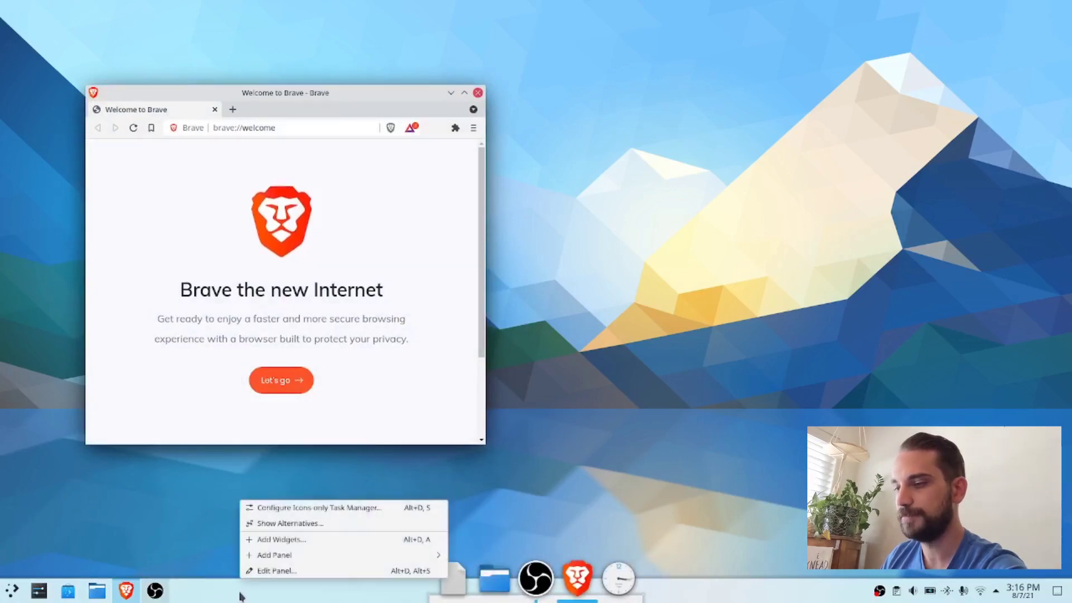
click(264, 570)
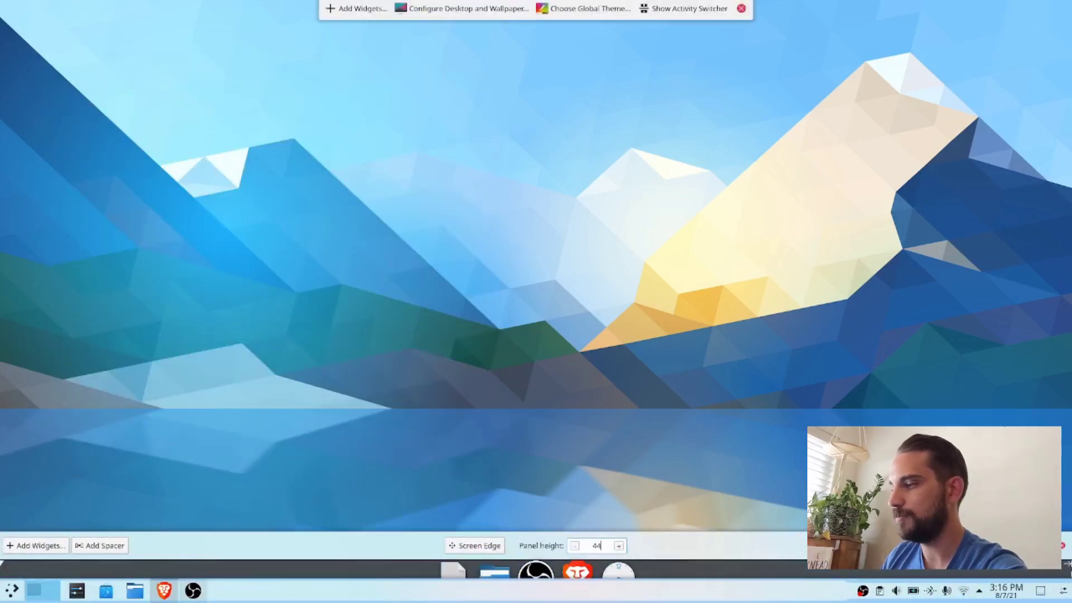
click(1016, 545)
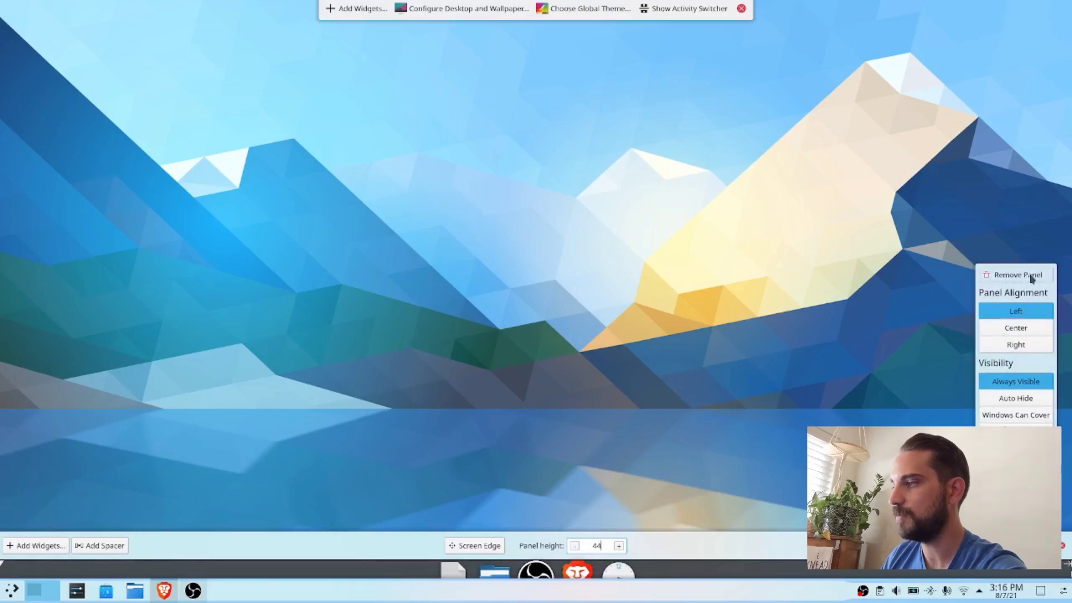
click(1001, 276)
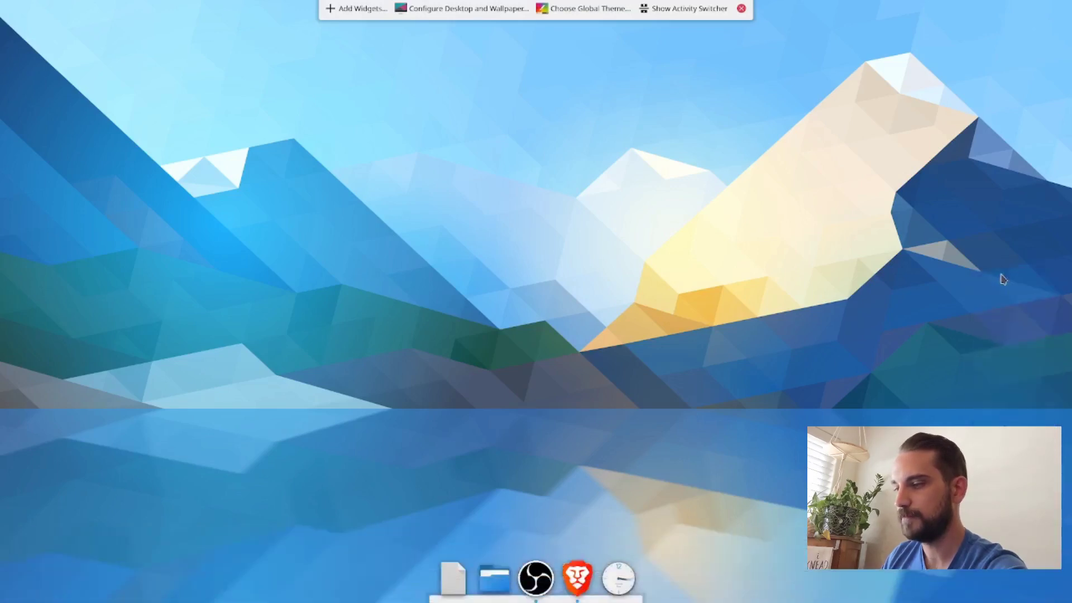
click(742, 9)
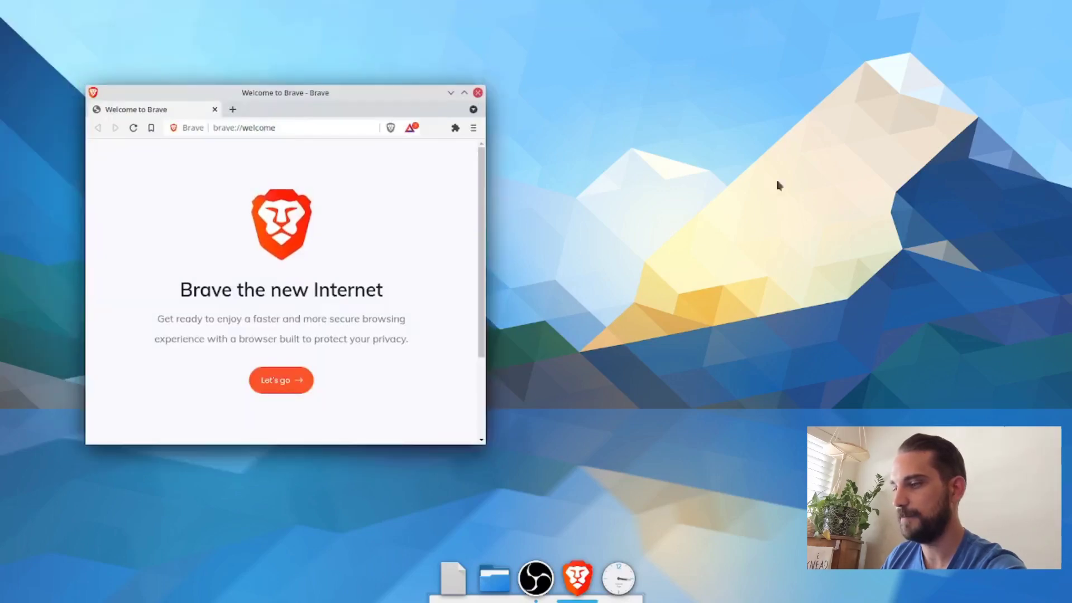
Step: Pin the Brave launcher to the Latte dock and move the browser window further up the desktop
right_click(579, 569)
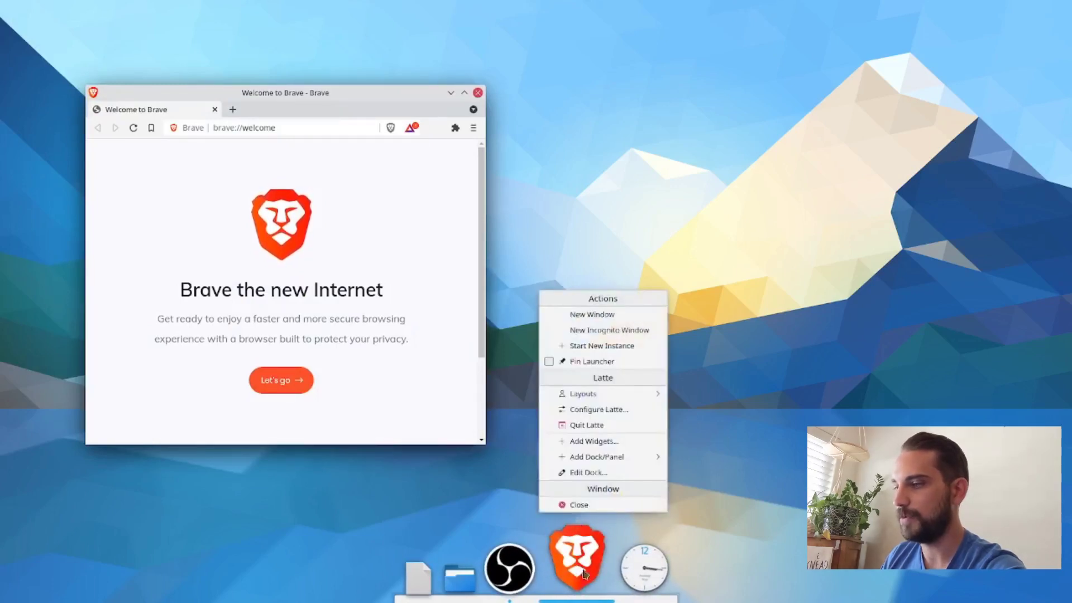
click(570, 361)
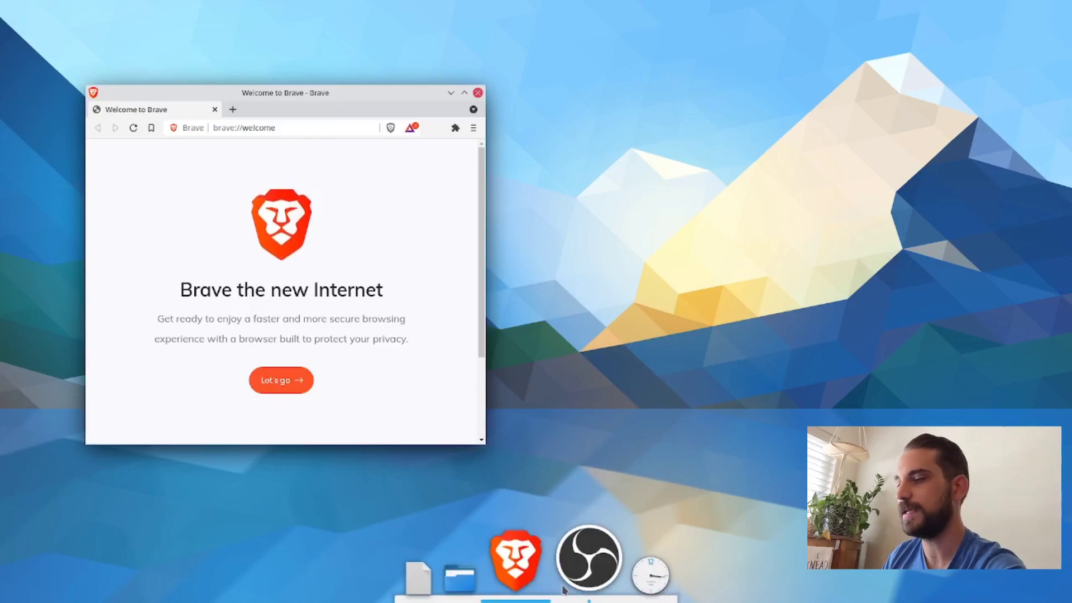
drag(311, 93, 317, 33)
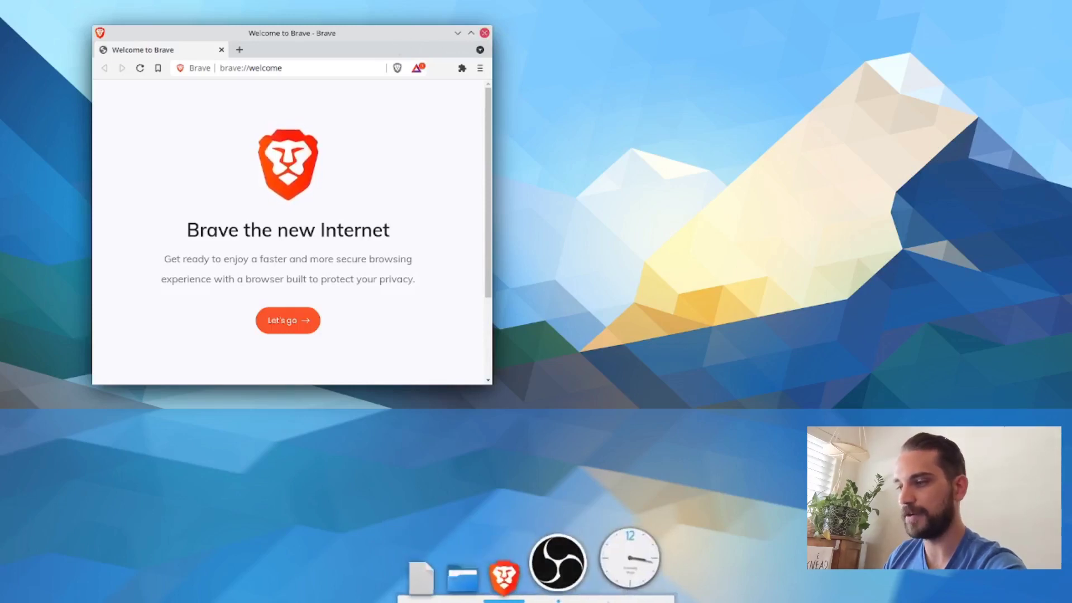
Step: Go to archlinux.org in Brave
click(277, 67)
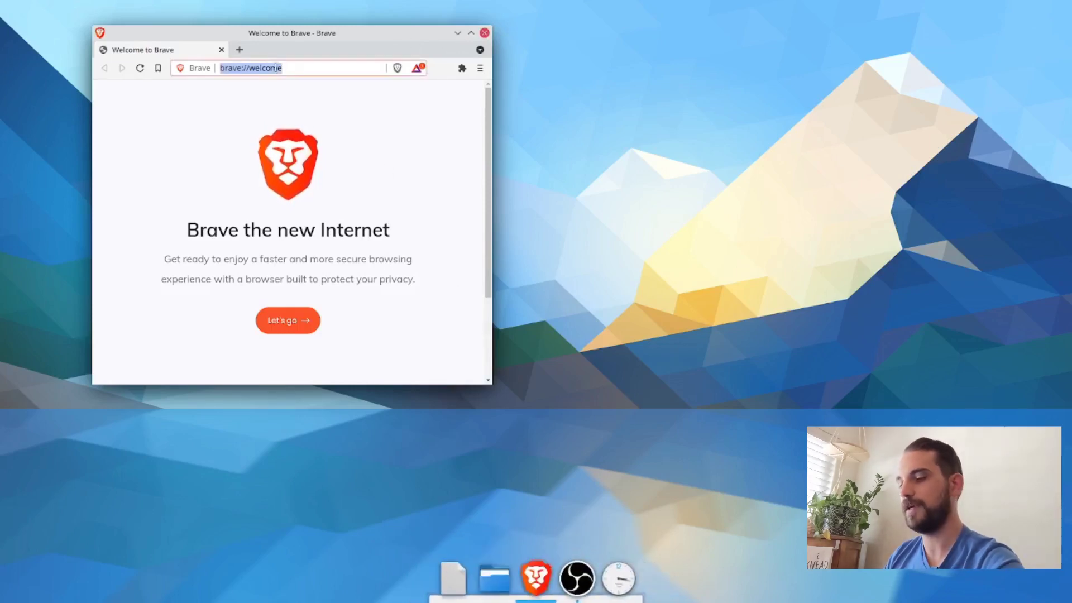
text(archl)
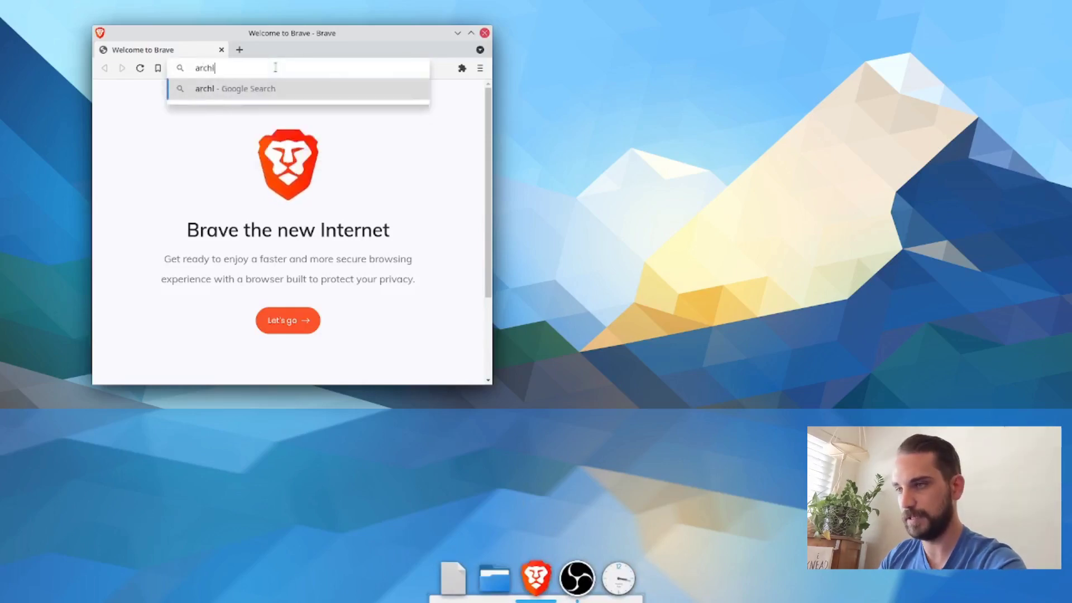
text(inux.org)
key(Return)
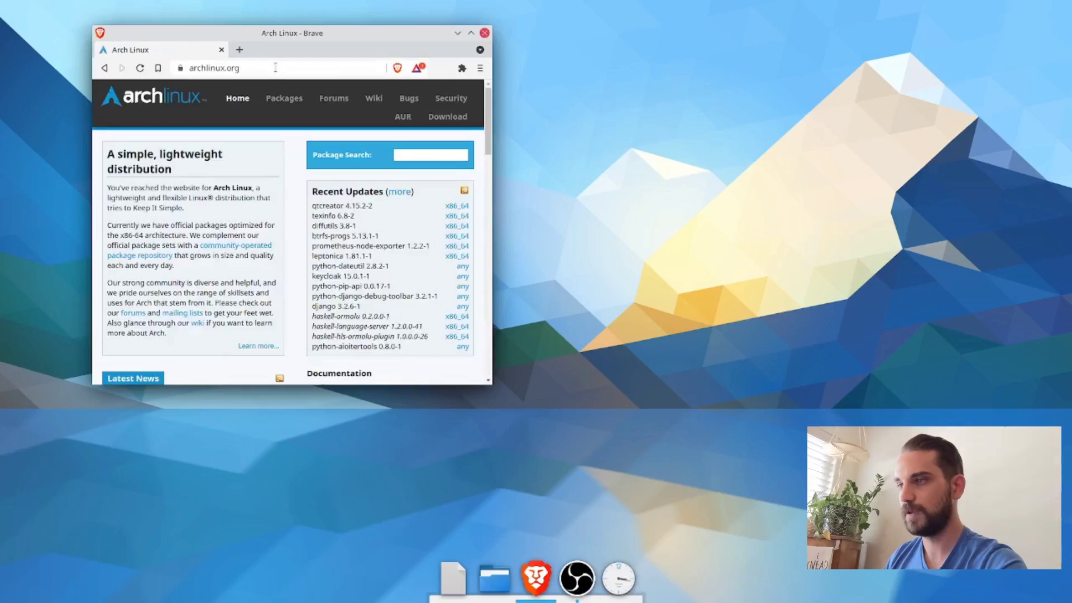
Step: Enlarge the browser window and search the ArchWiki for "krunner"
click(404, 116)
drag(493, 385, 720, 443)
click(594, 148)
text(k)
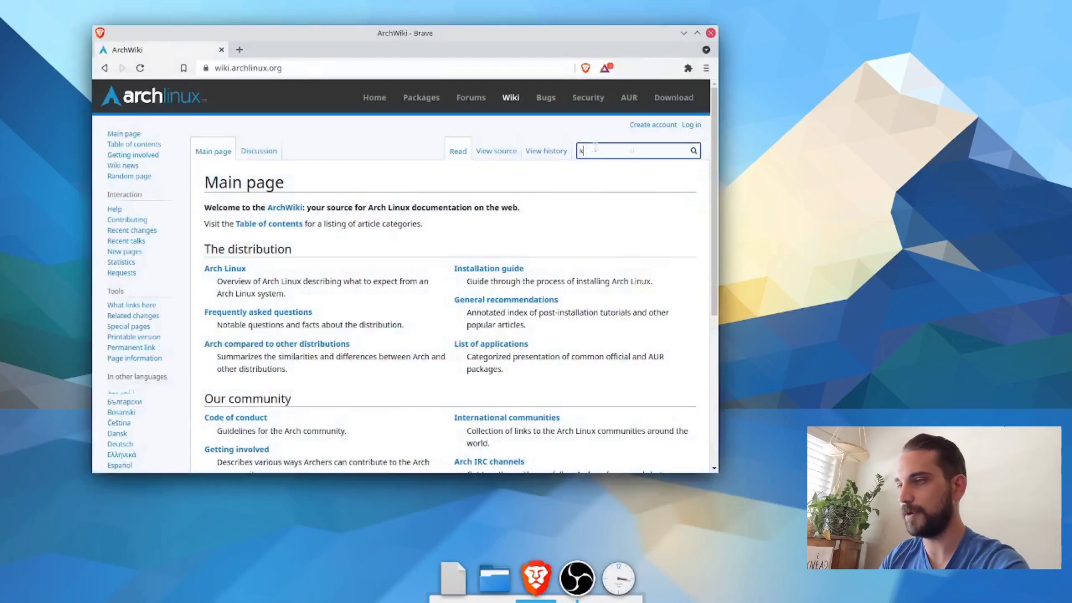
text(runner)
key(Return)
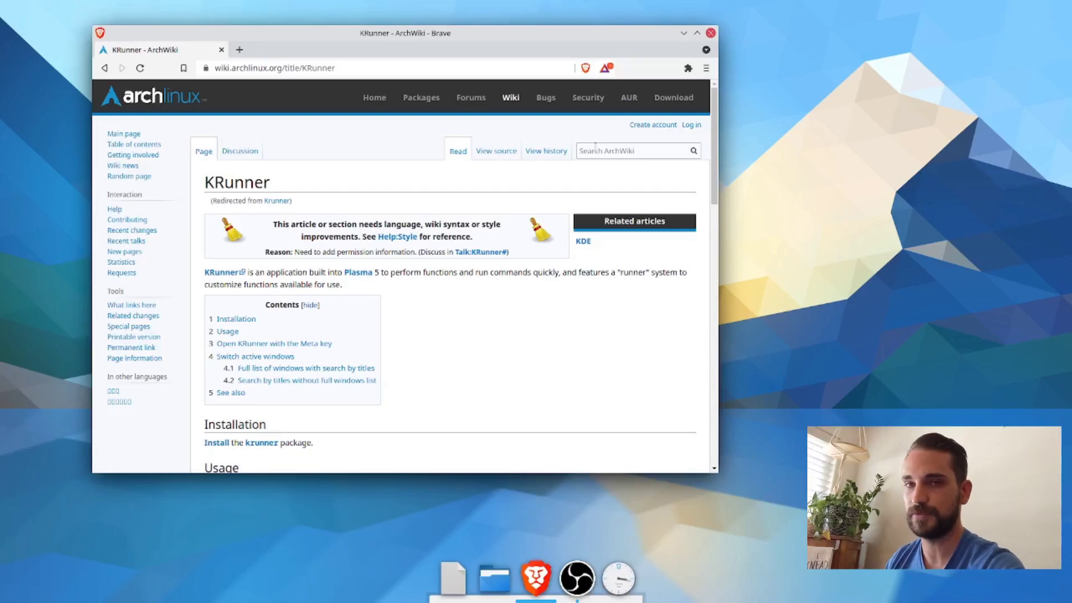
Step: Find the "Open KRunner with the Meta key" section of the article and open a terminal window beside the browser
scroll(411, 248, down, 2)
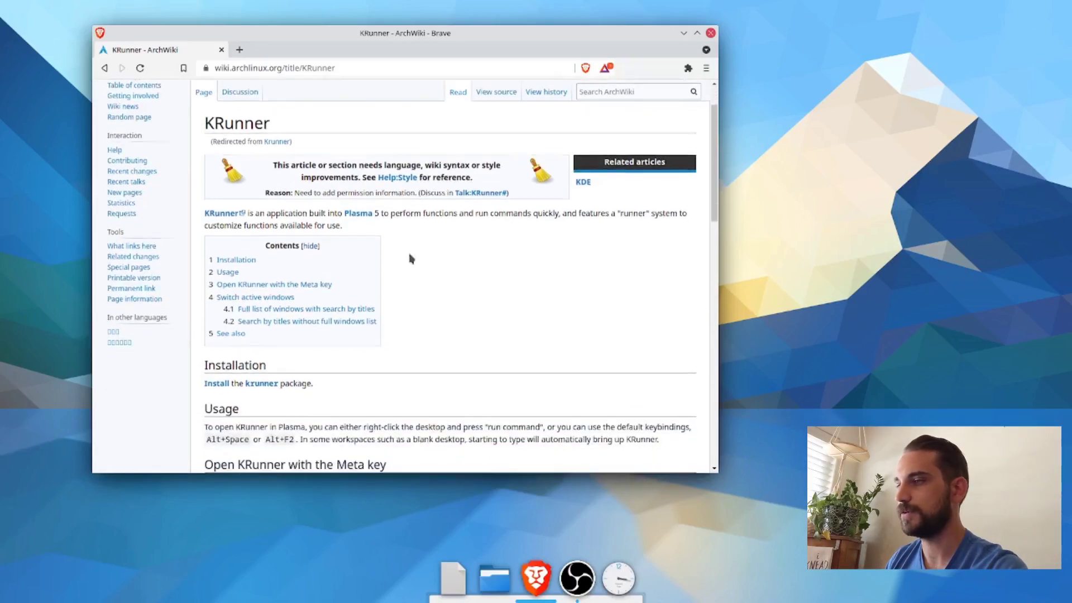
scroll(447, 240, up, 2)
scroll(518, 230, down, 2)
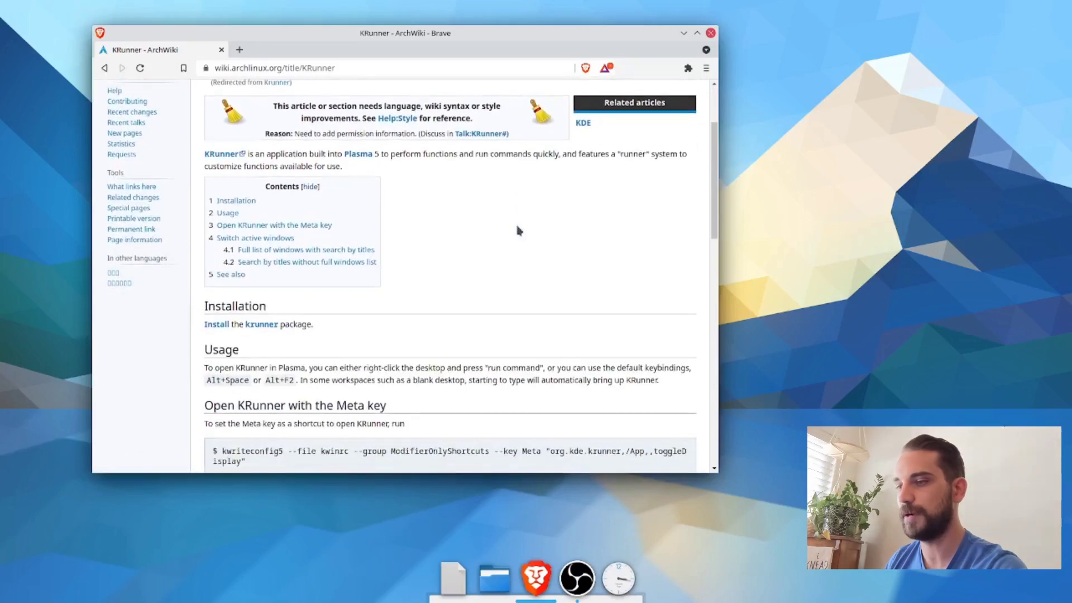
scroll(607, 184, up, 2)
scroll(522, 206, down, 3)
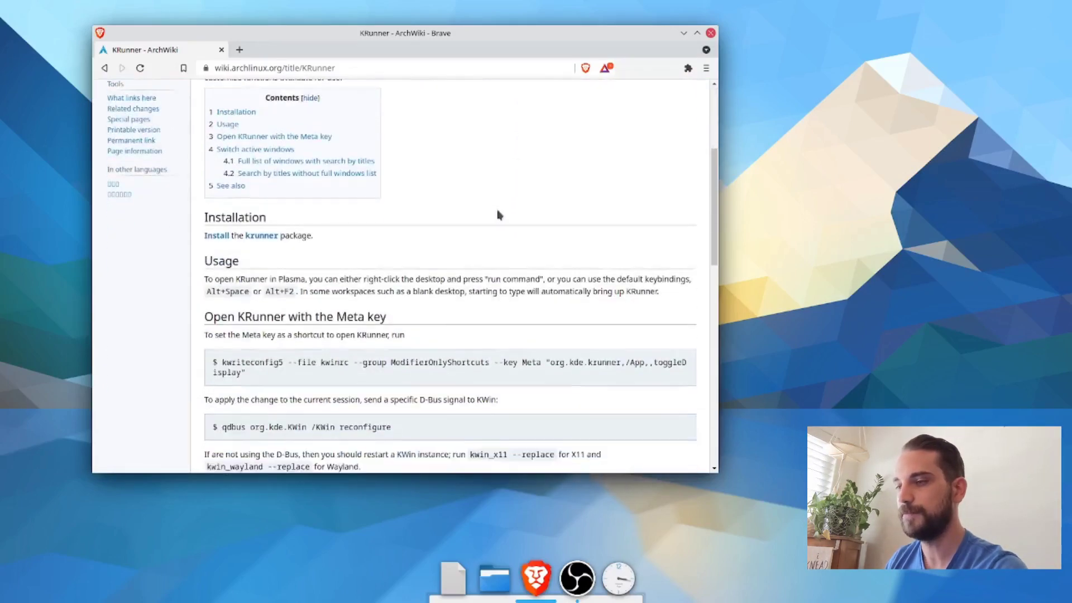
drag(204, 261, 390, 263)
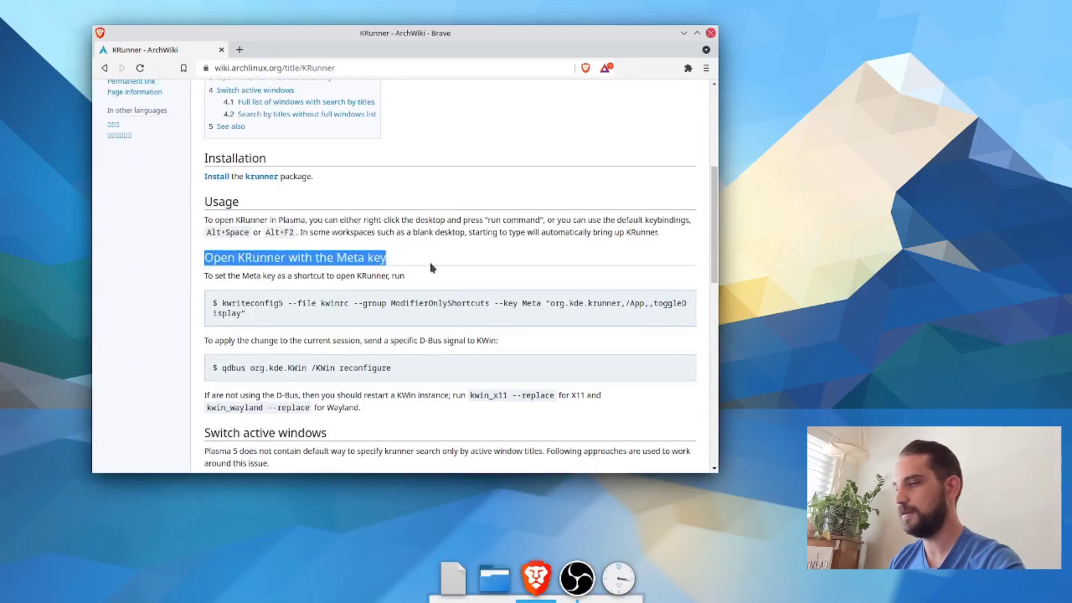
key(ctrl+alt+t)
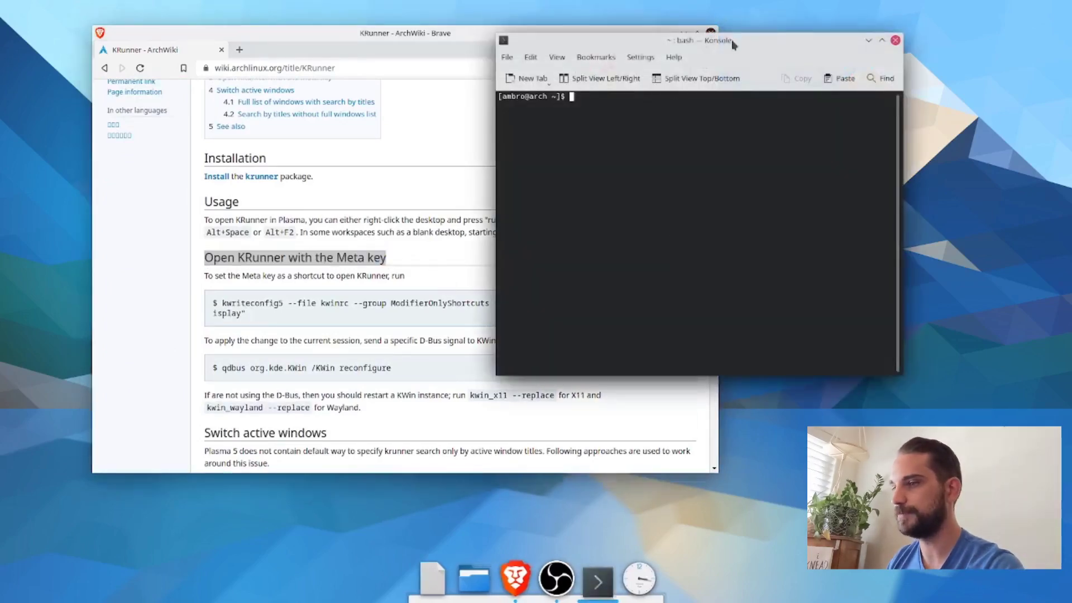
drag(732, 39, 825, 87)
drag(249, 318, 206, 310)
right_click(226, 311)
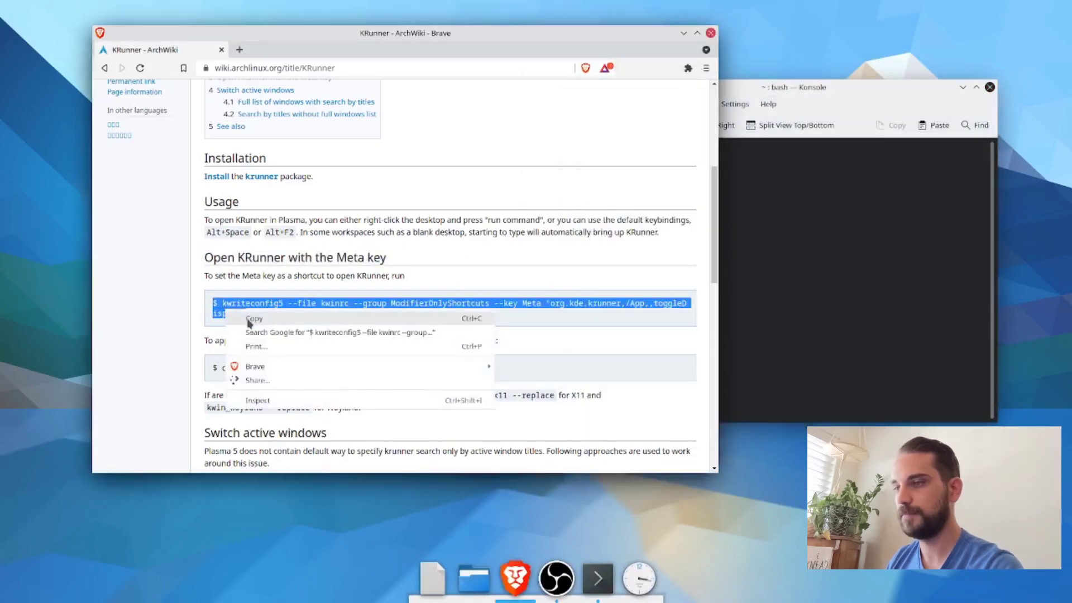
click(253, 317)
Step: Copy the kwriteconfig5 command for the Meta key shortcut, without the leading dollar sign, and run it in the terminal
drag(223, 304, 244, 313)
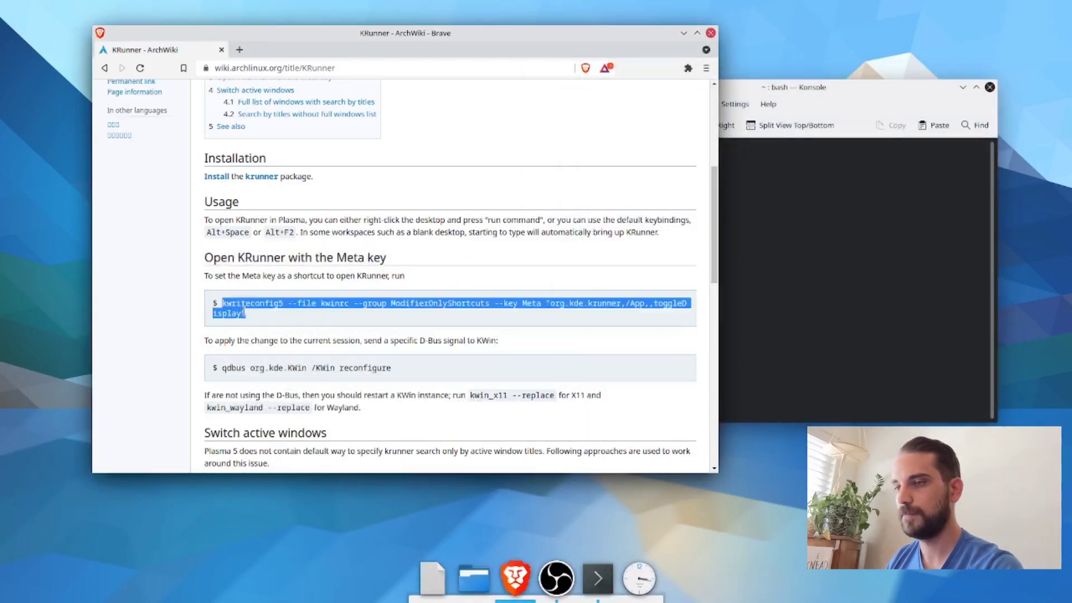
right_click(236, 308)
click(254, 316)
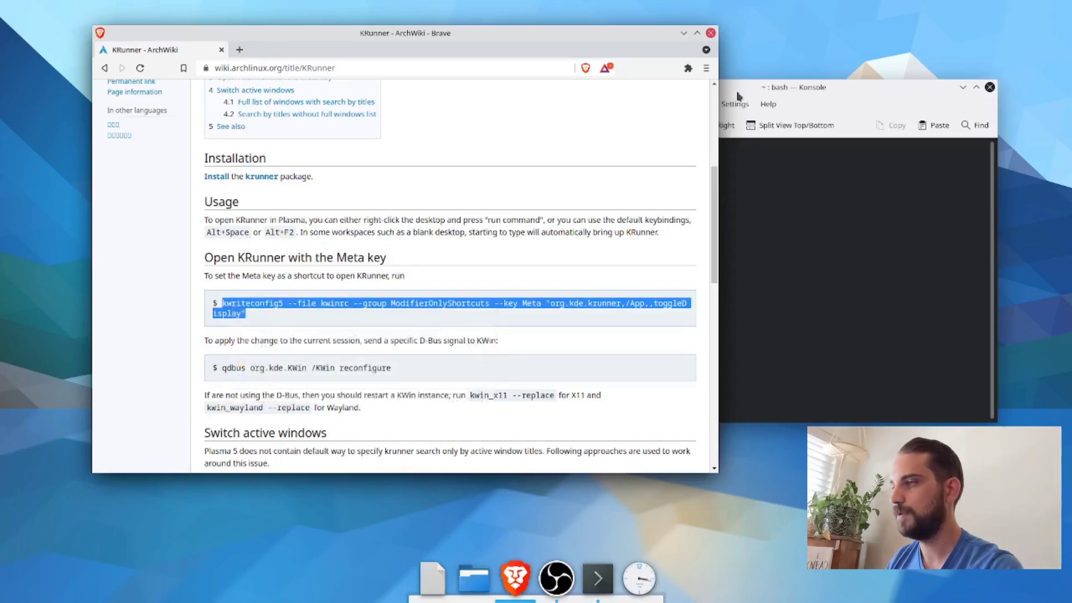
click(740, 95)
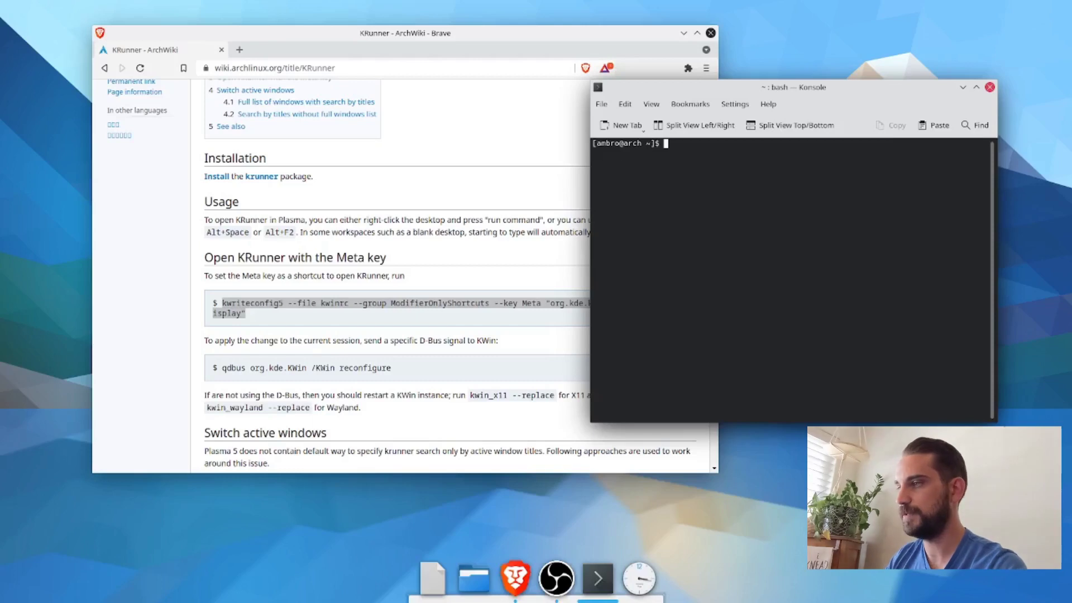
key(ctrl+shift+v)
key(Return)
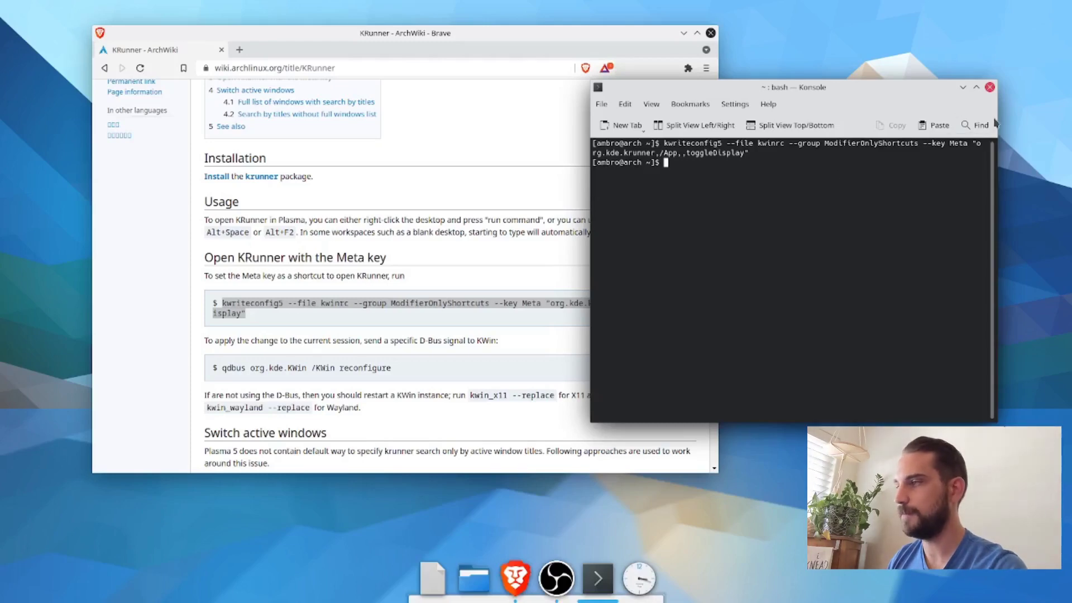
Step: Close the terminal and the browser and call up the session logout
click(989, 86)
click(710, 33)
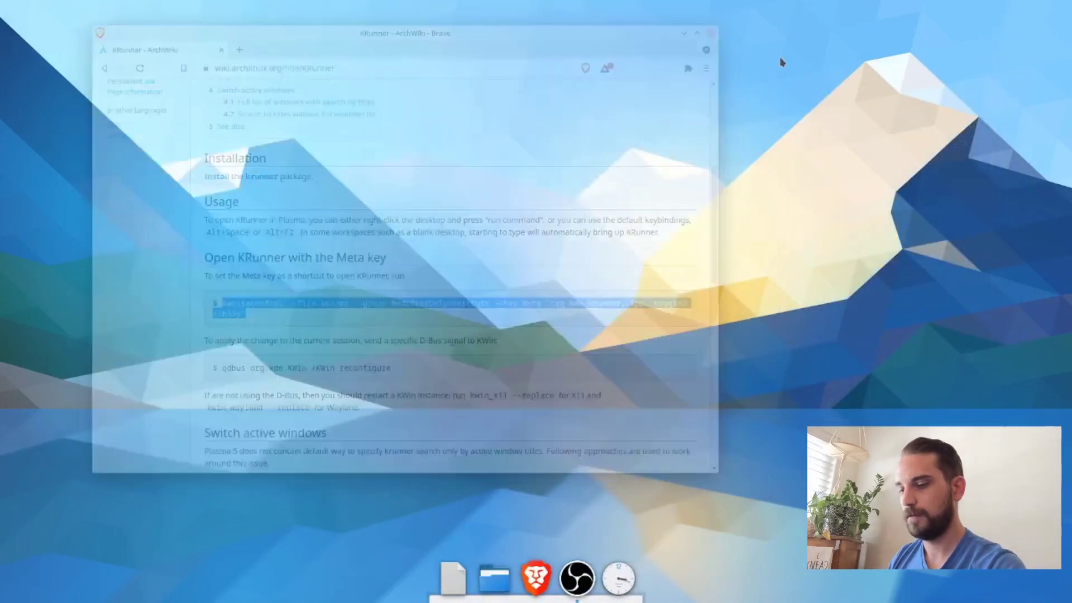
key(ctrl+alt+Delete)
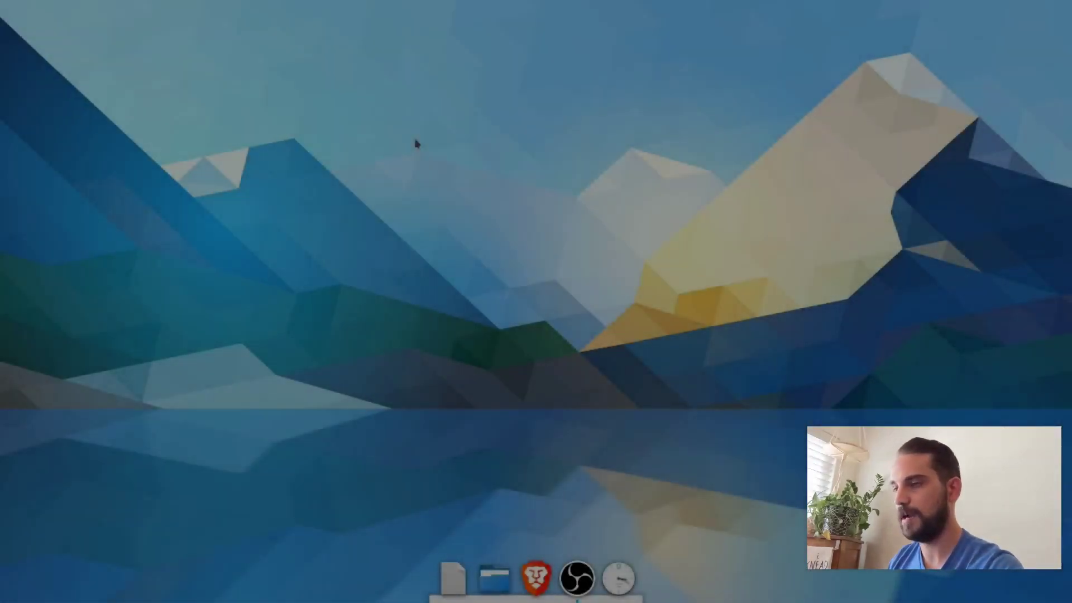
Step: Test KRunner by replacing its search text with "libre" and dismiss it without launching anything
key(alt+space)
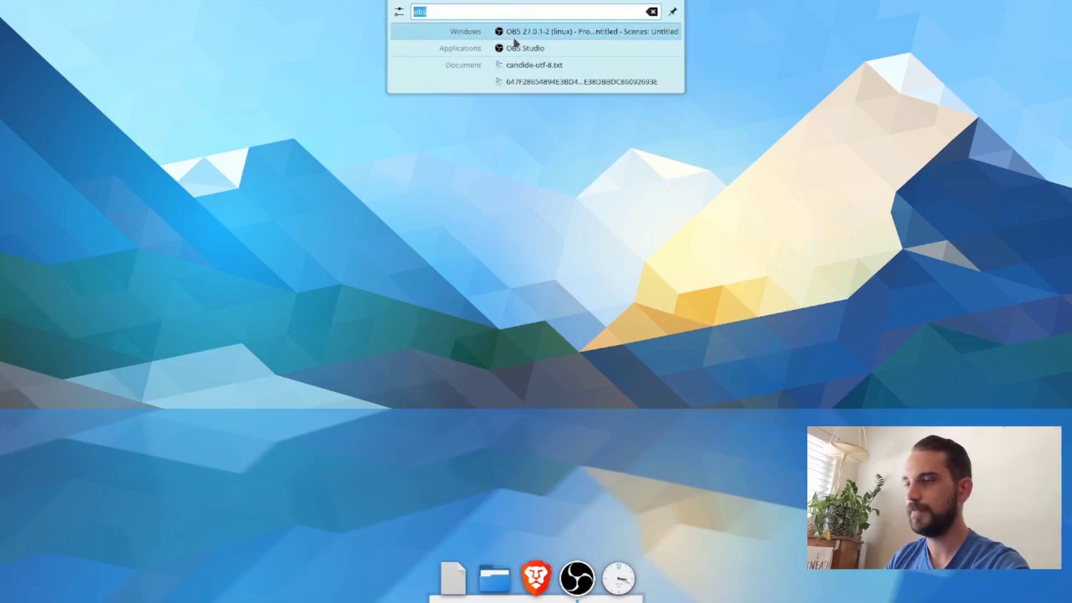
key(BackSpace)
text(libre)
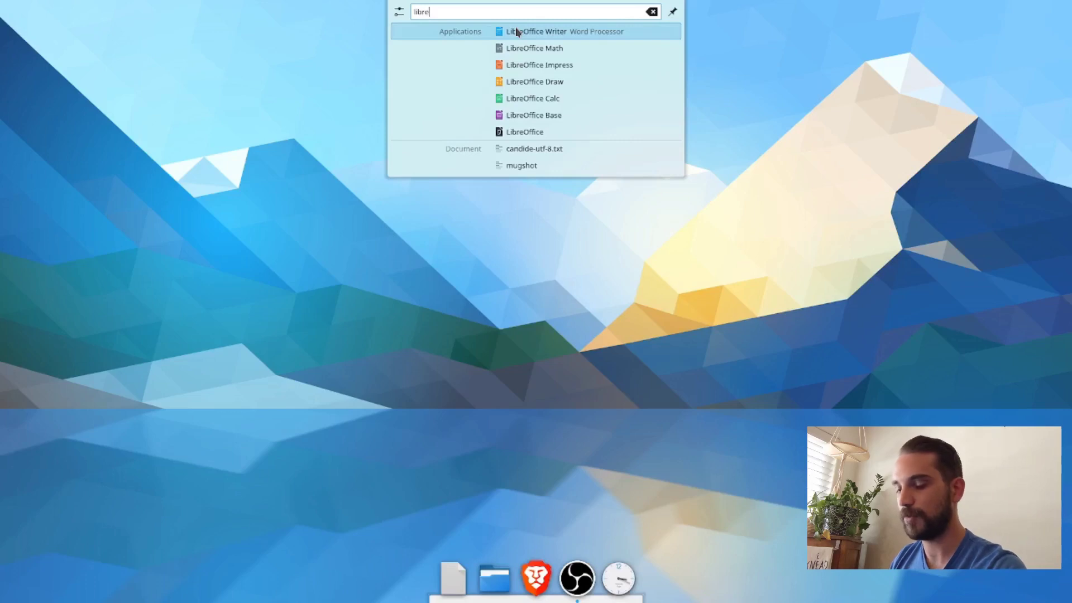
click(726, 294)
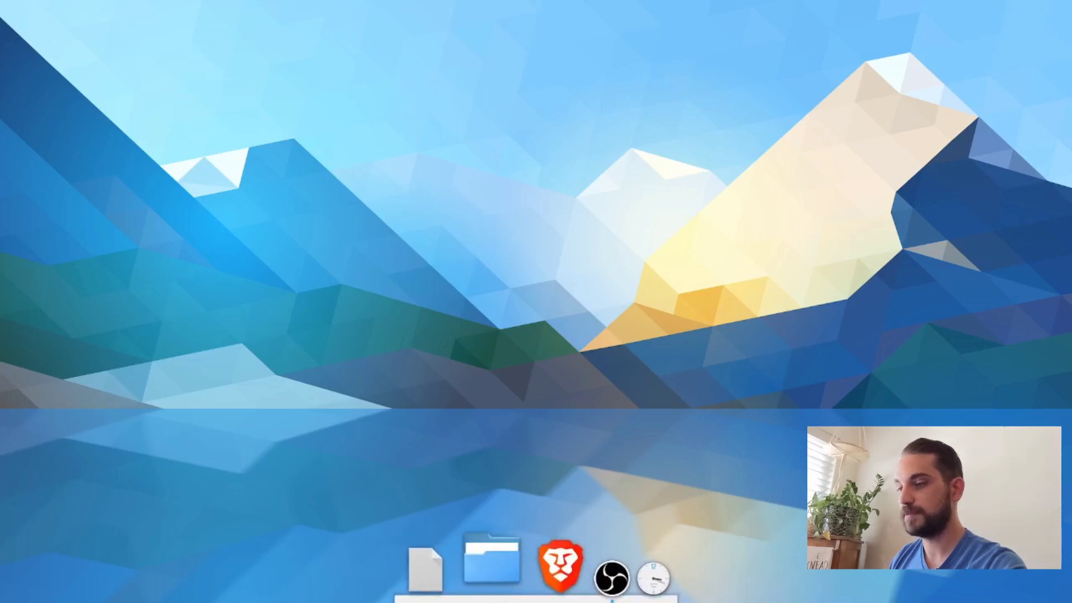
Step: Open the dock's advanced appearance settings, keep the absolute item size at 64 px and set zoom on hover to 0 %
right_click(499, 600)
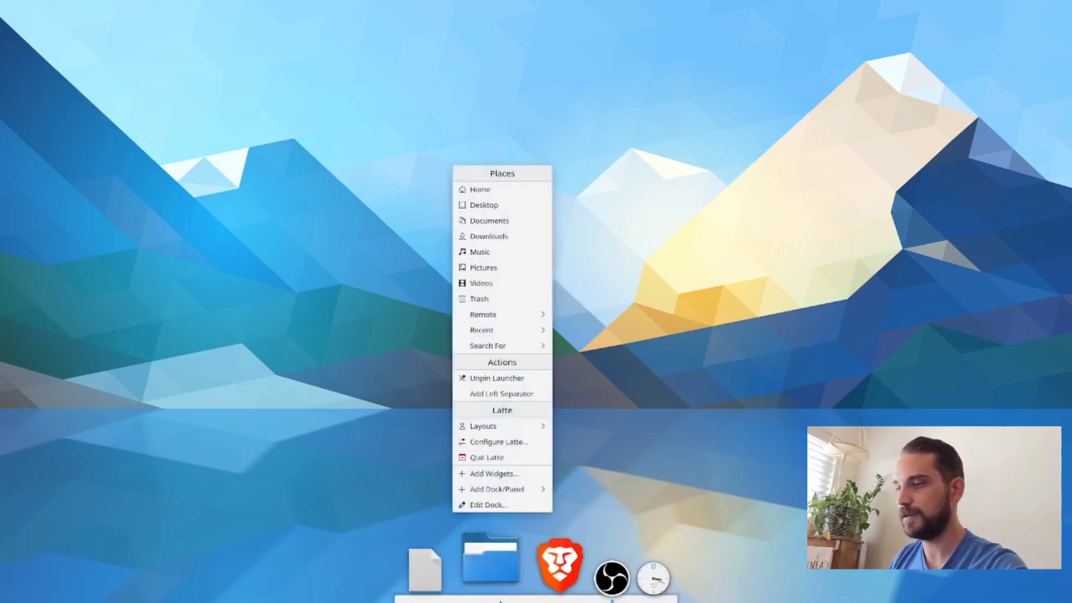
click(490, 505)
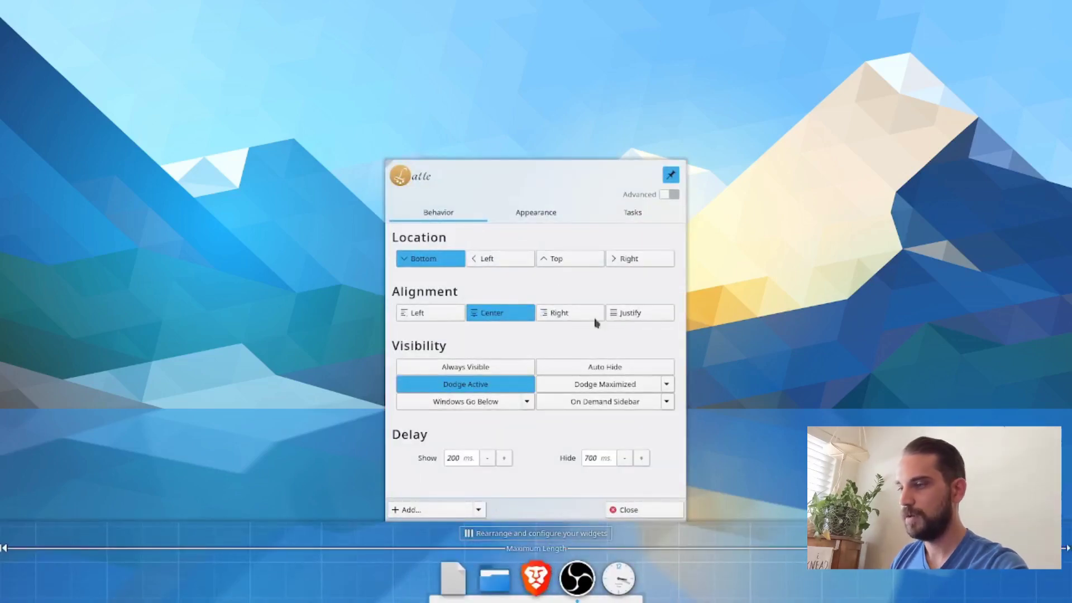
click(665, 197)
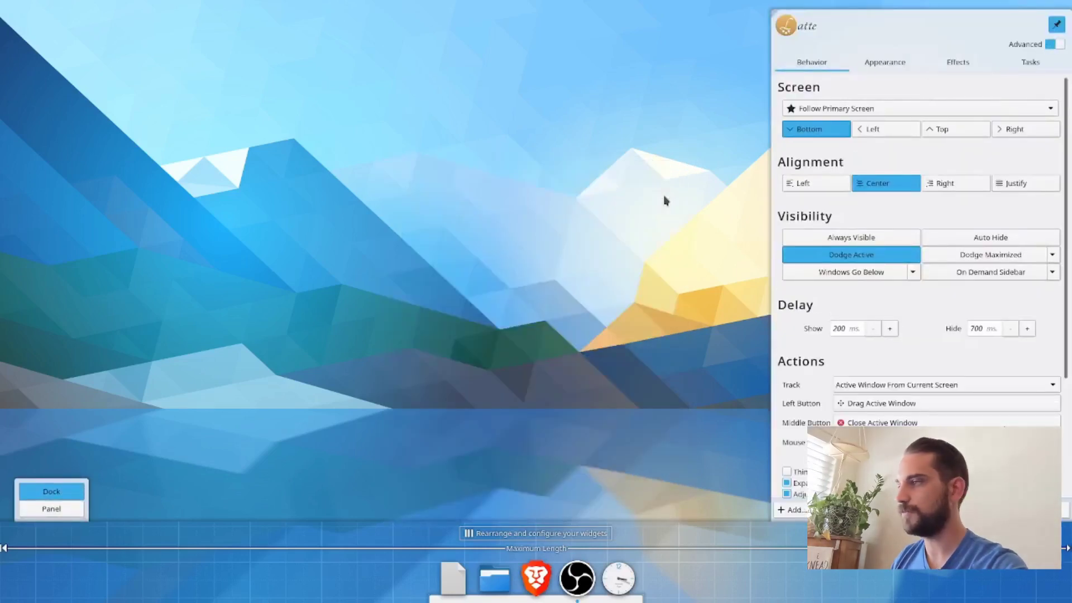
click(889, 67)
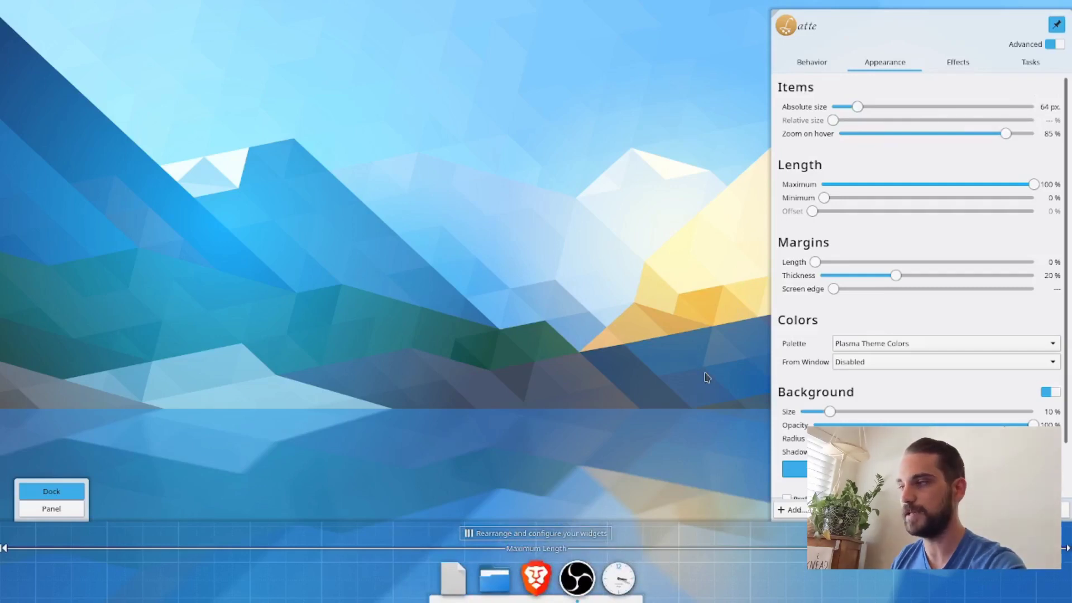
mouse_move(857, 106)
mouse_down()
mouse_move(914, 108)
mouse_move(841, 107)
mouse_up()
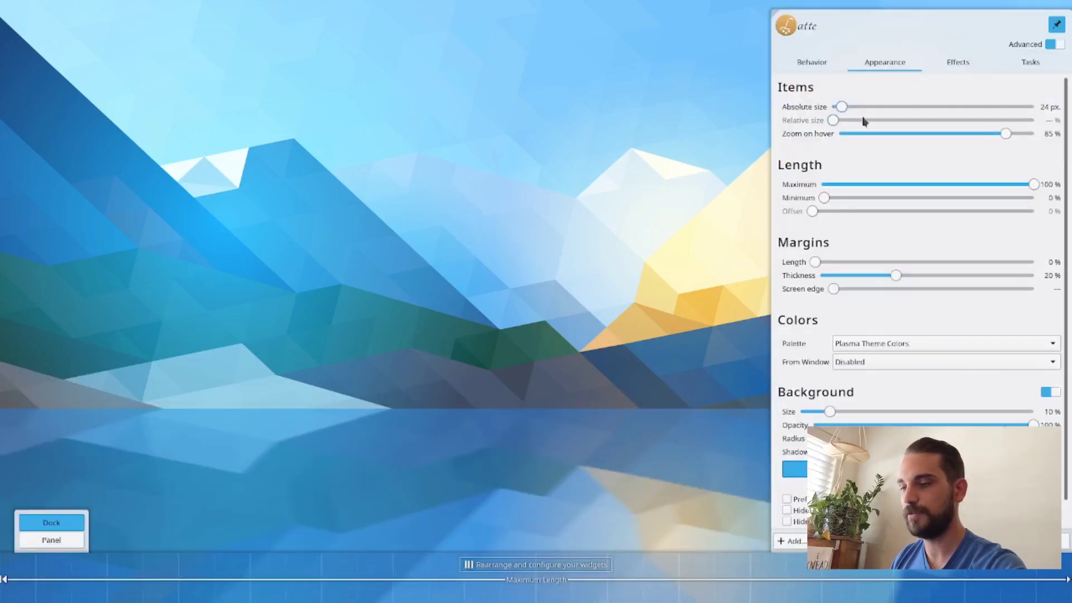
drag(844, 110, 857, 110)
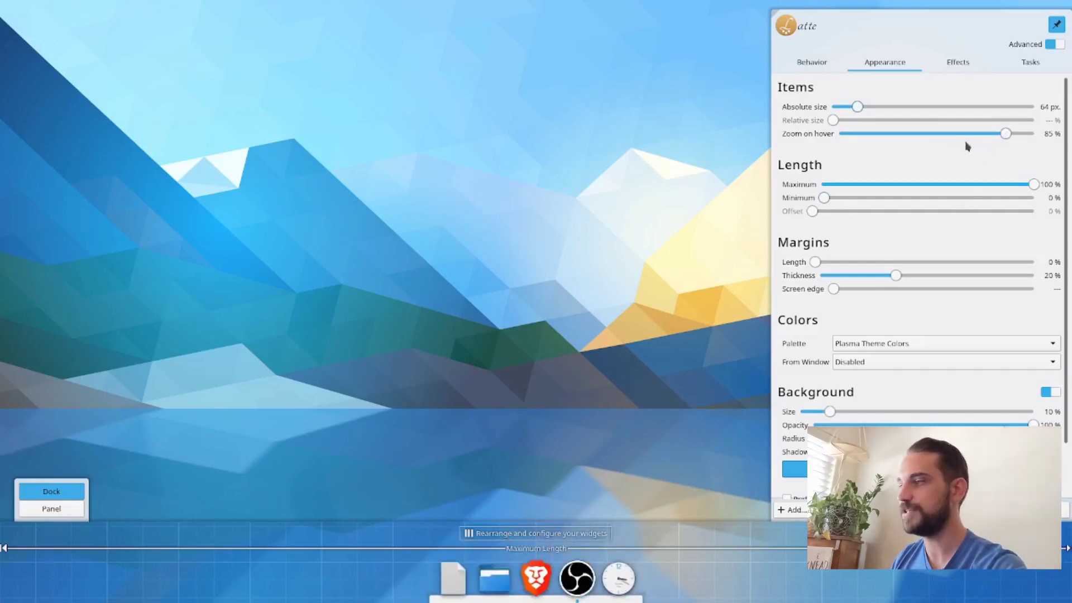
drag(1004, 134, 841, 134)
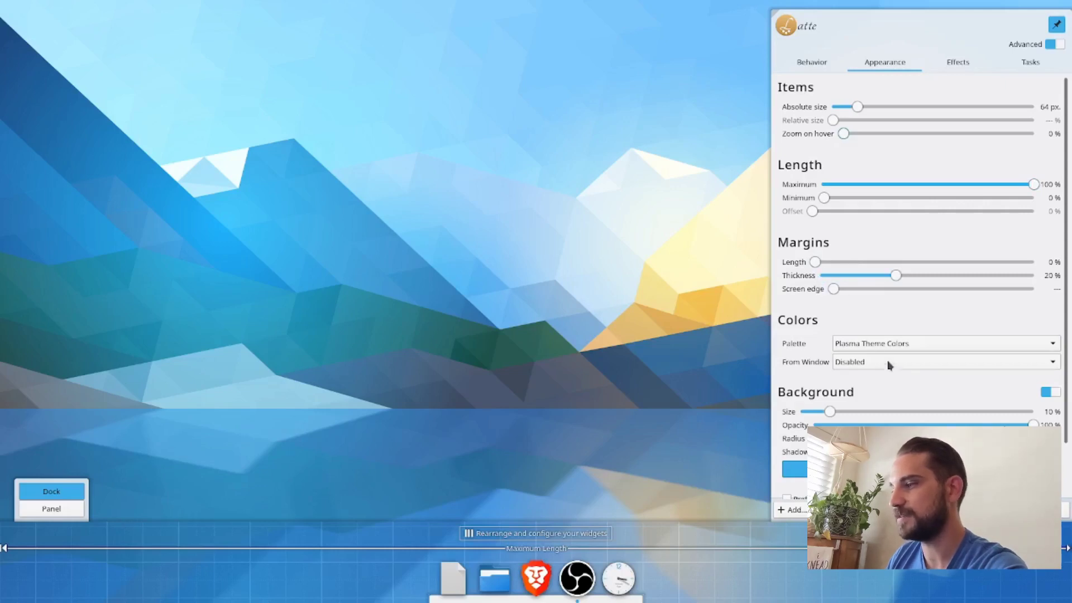
Step: Set the dock background's size to 100 %, its opacity to 20 % and its corner radius to 30 %
scroll(790, 340, down, 2)
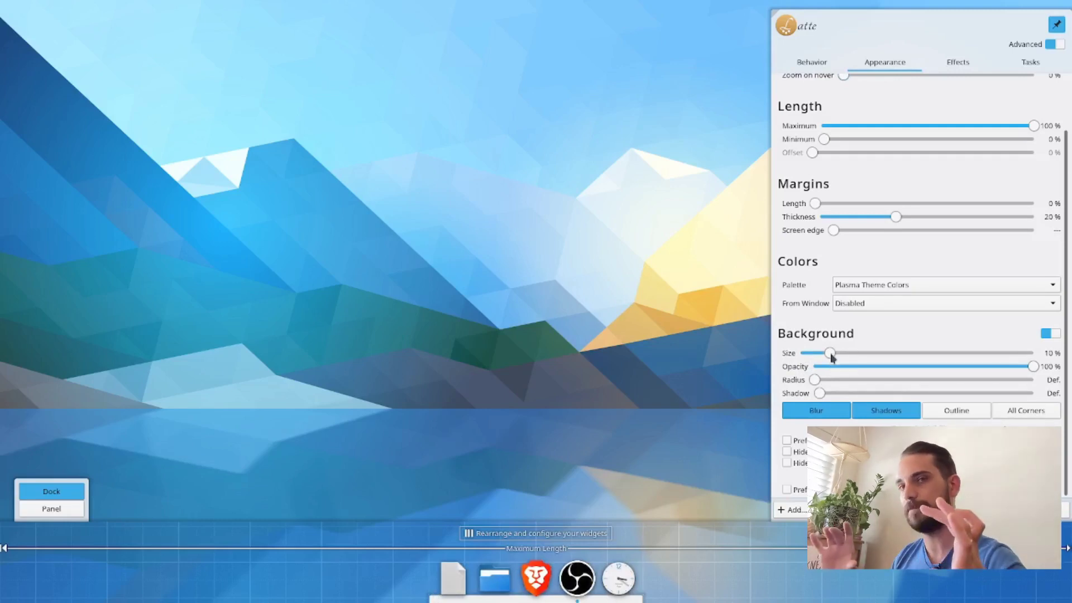
drag(829, 353, 1055, 351)
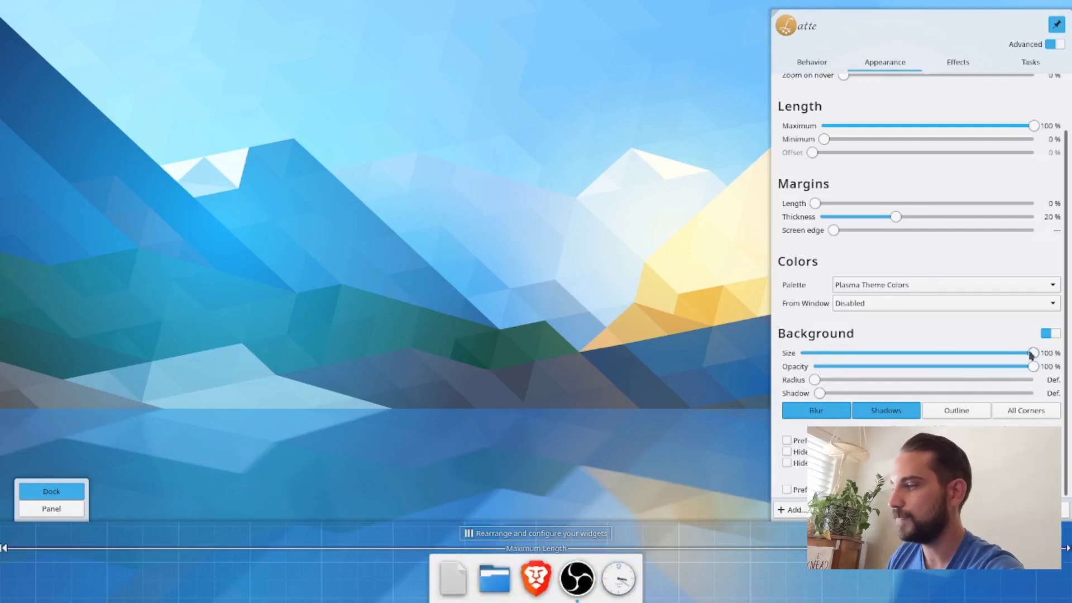
mouse_move(1032, 352)
mouse_down()
mouse_move(837, 355)
mouse_move(1040, 357)
mouse_up()
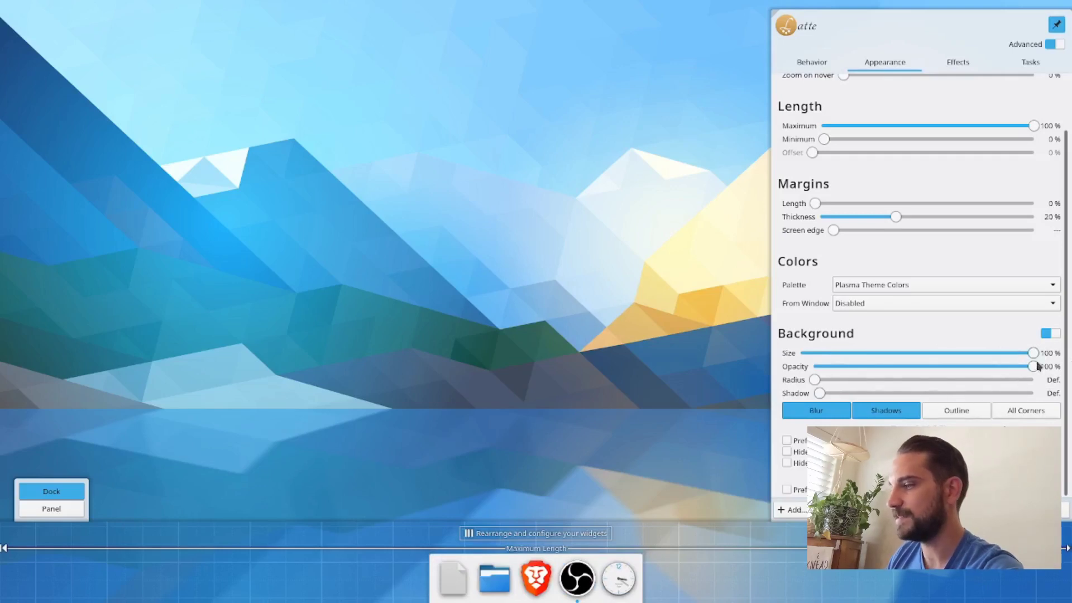
drag(1033, 367, 861, 374)
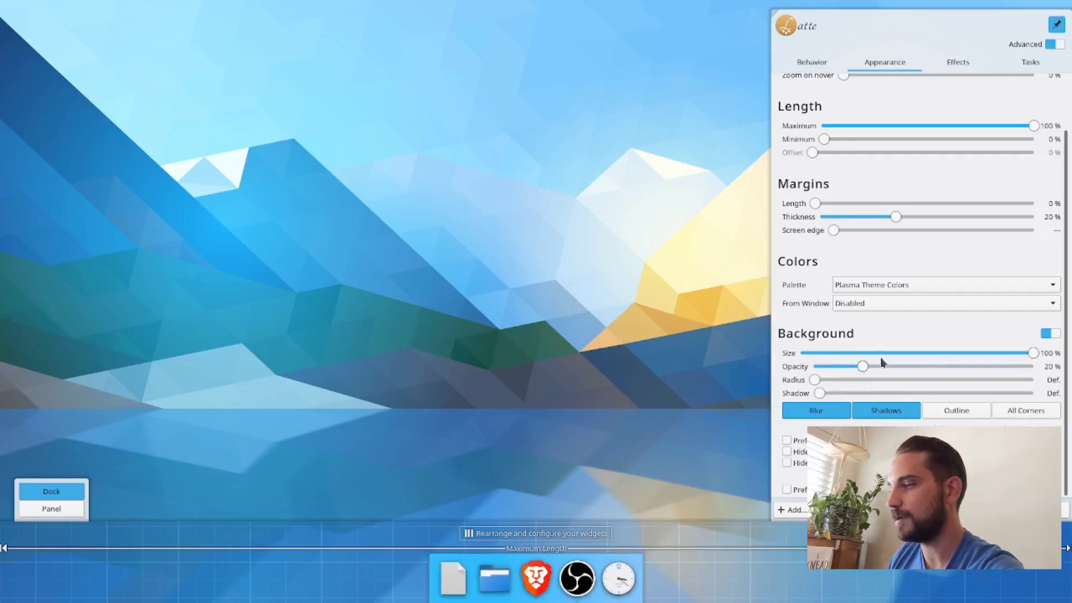
drag(864, 366, 631, 370)
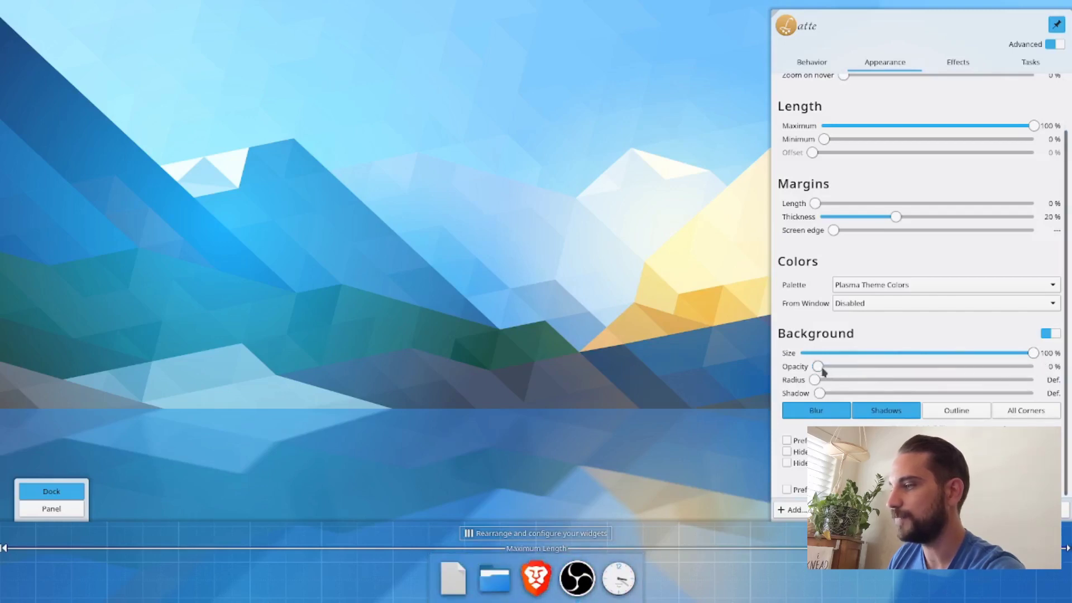
drag(822, 371, 862, 369)
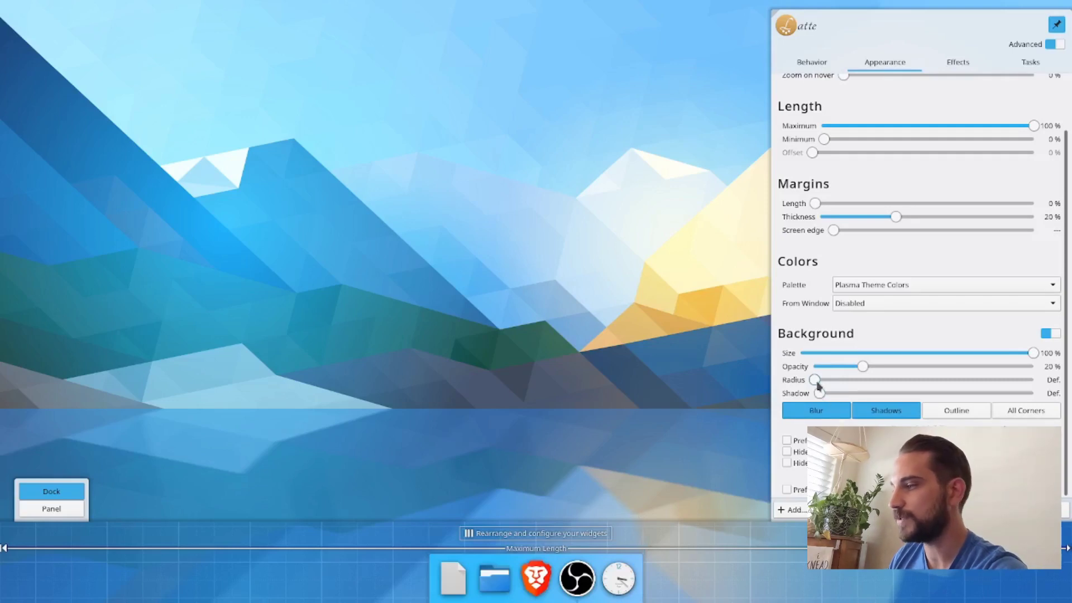
drag(815, 382, 947, 392)
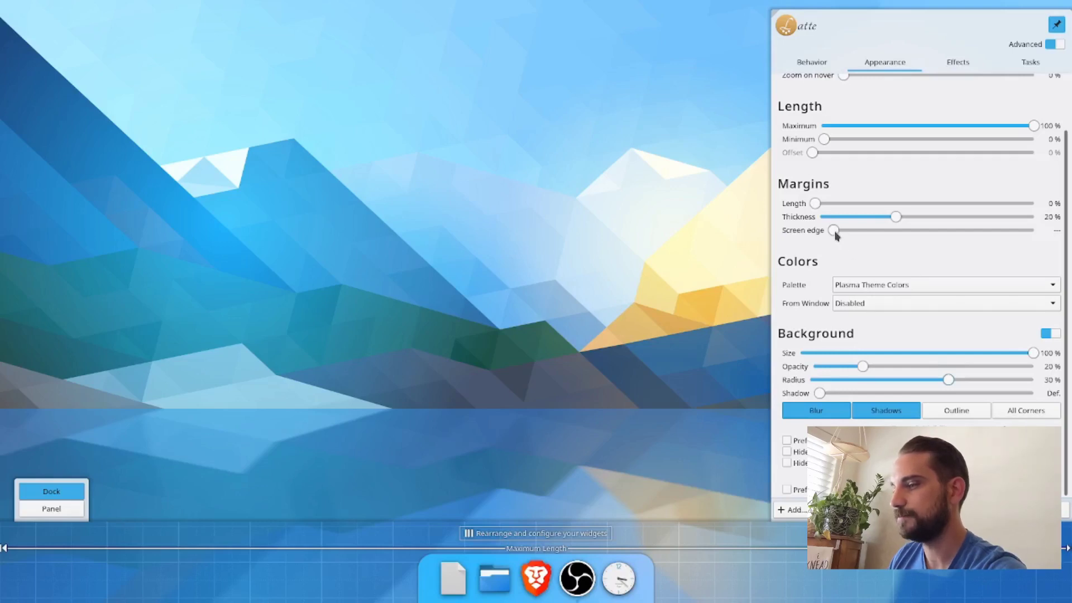
Step: Set the dock's screen edge margin to 5 px and keep Plasma Theme Colors as the palette
mouse_move(835, 233)
mouse_down()
mouse_move(855, 232)
mouse_move(848, 245)
mouse_up()
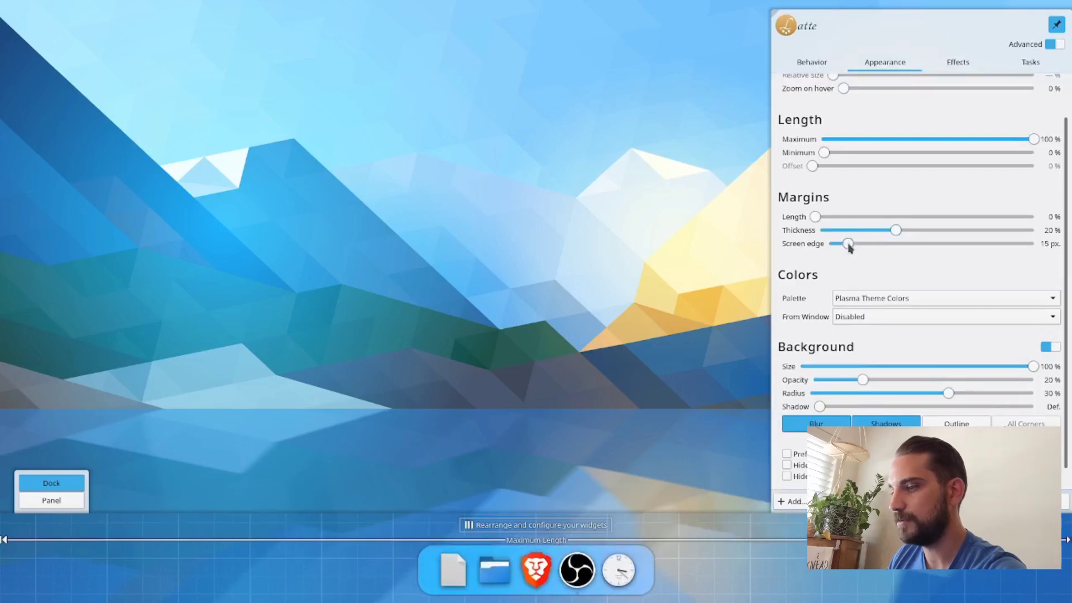
drag(848, 248, 844, 248)
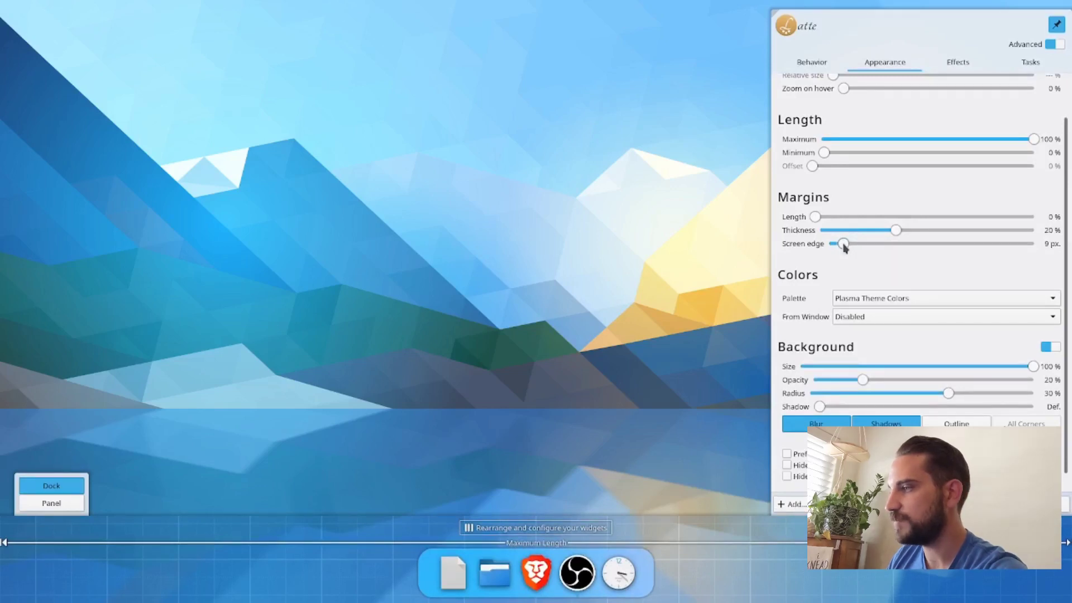
drag(845, 248, 839, 244)
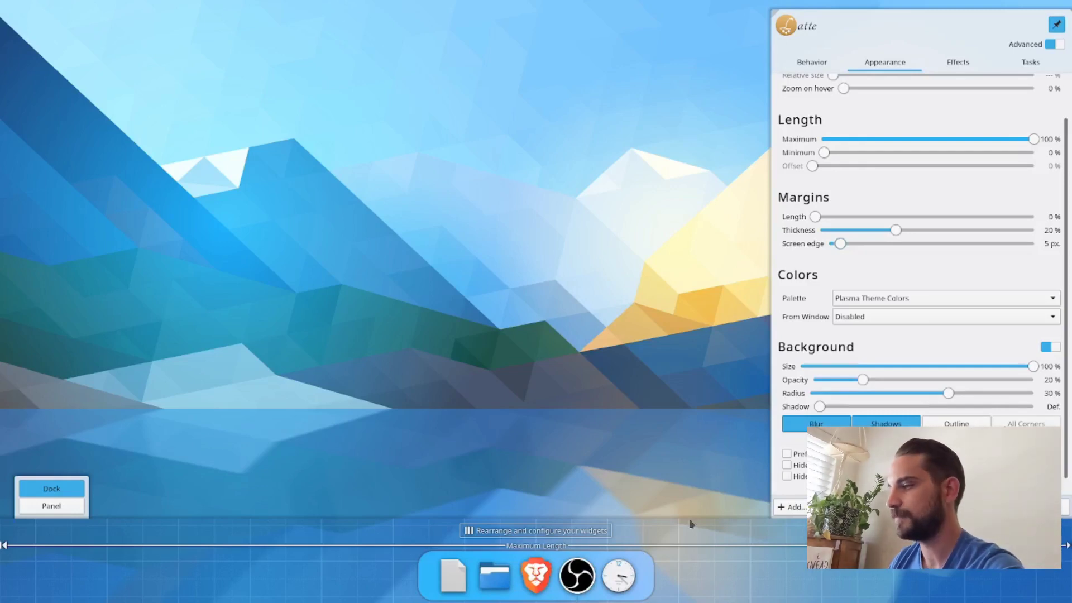
scroll(940, 411, down, 1)
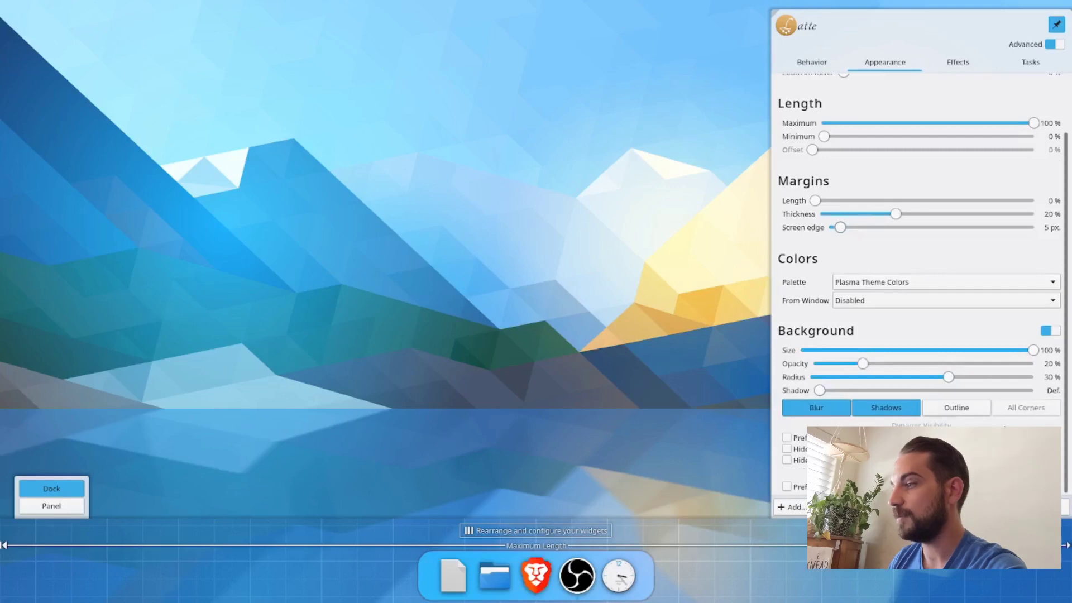
click(840, 283)
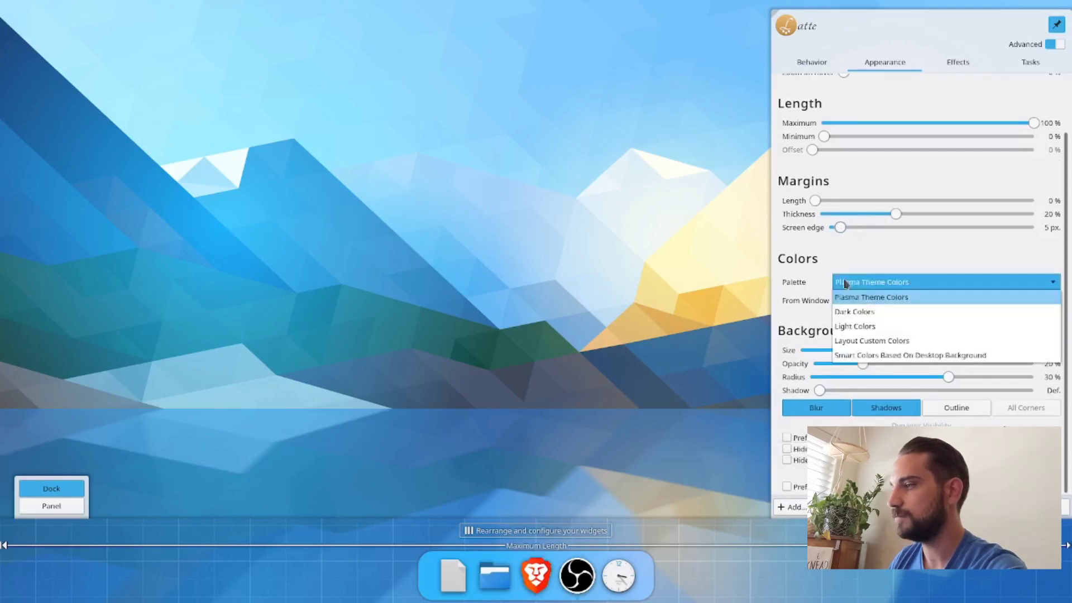
click(847, 297)
scroll(811, 362, up, 3)
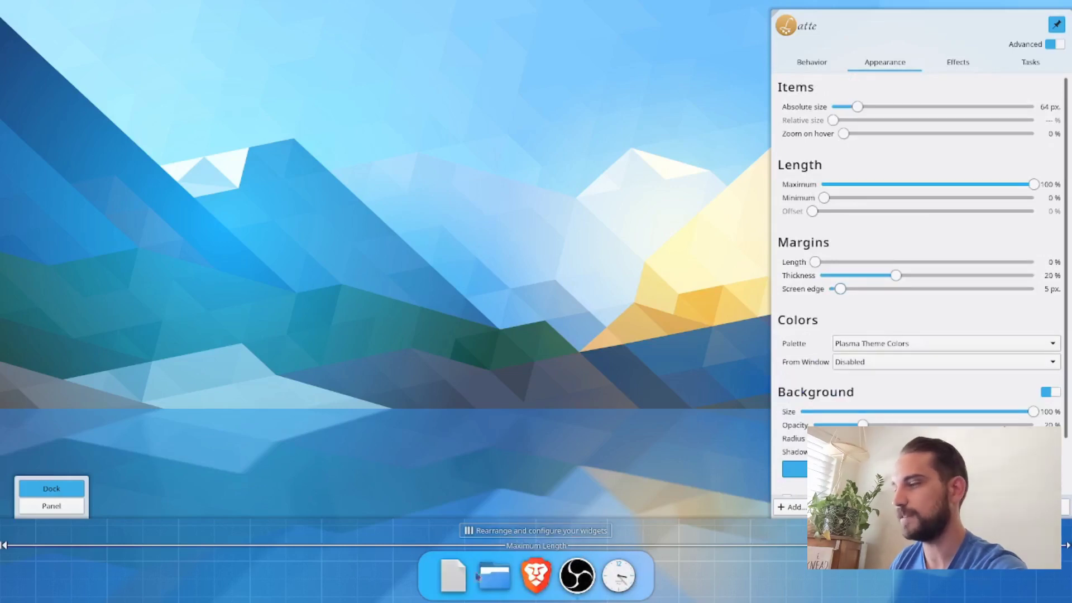
Step: Add an empty panel to the Latte layout and close the dock settings
click(811, 63)
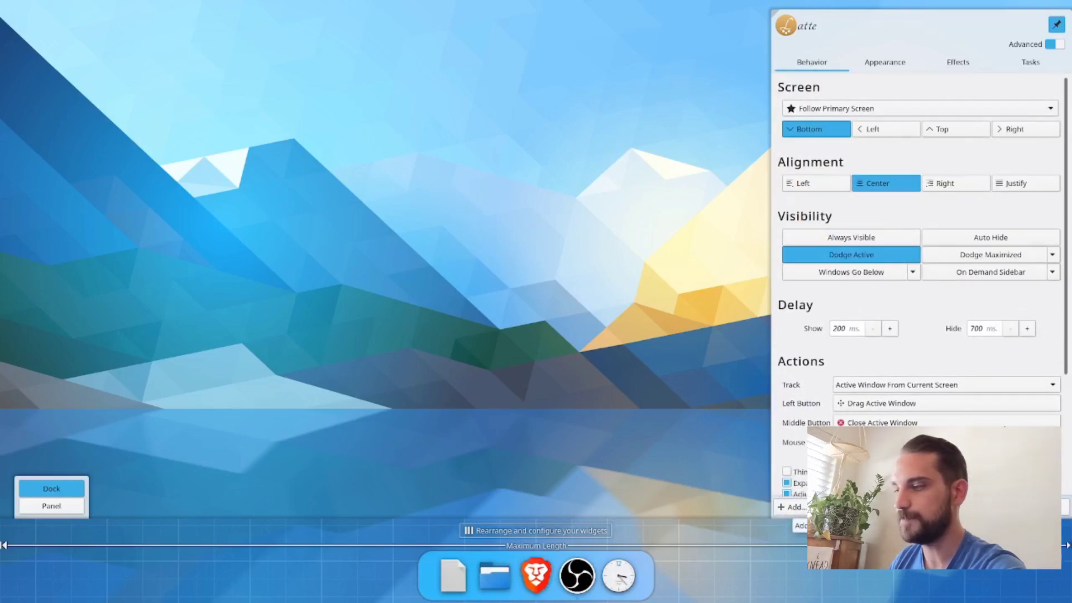
click(792, 507)
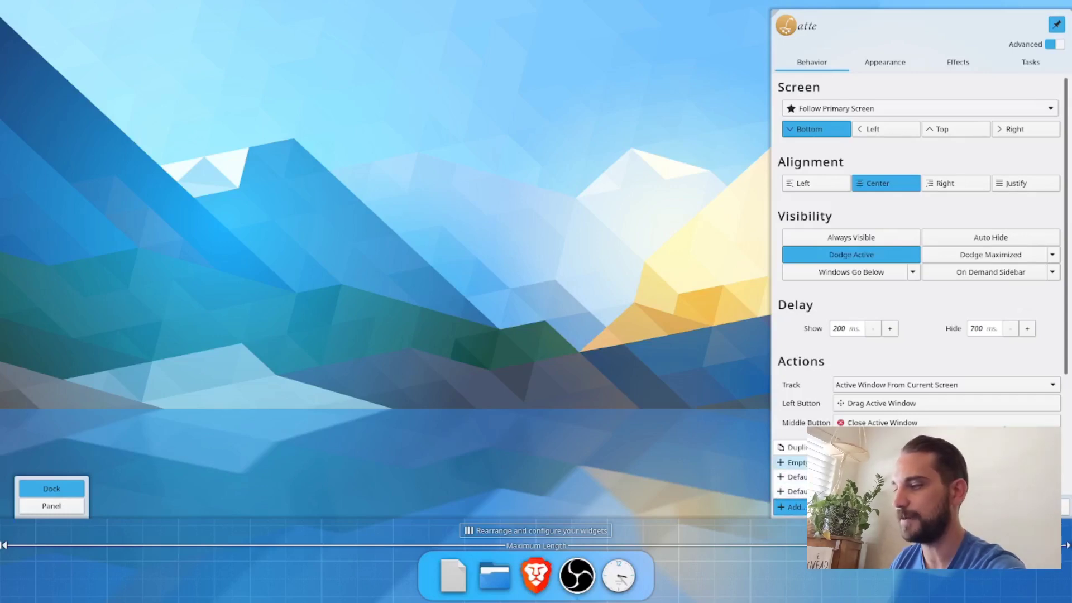
click(789, 462)
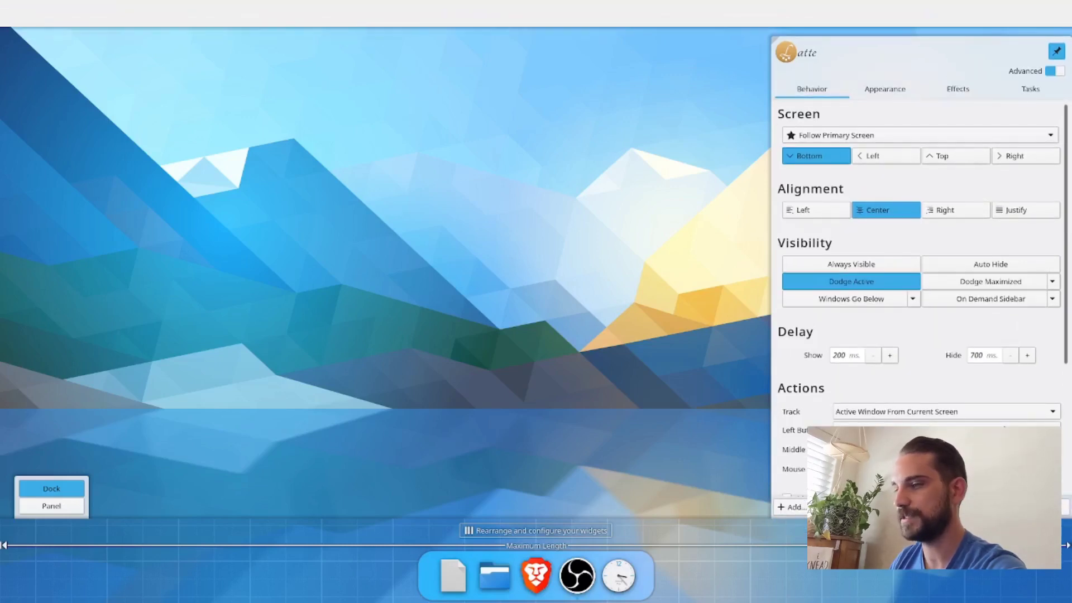
click(1025, 507)
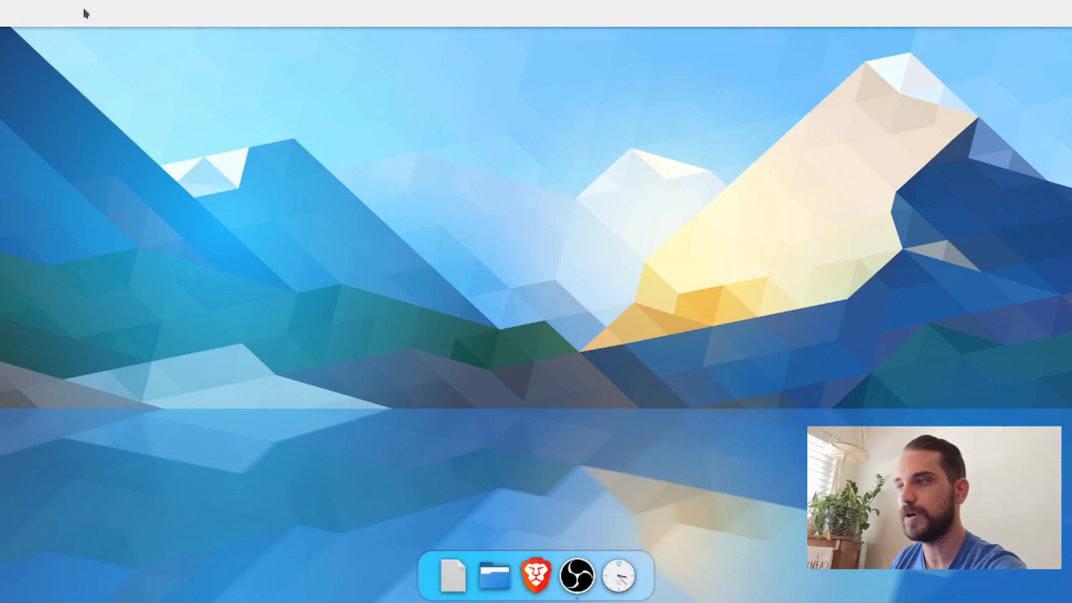
Step: Open the new empty panel's appearance settings and set its absolute item size to 26 px
right_click(260, 20)
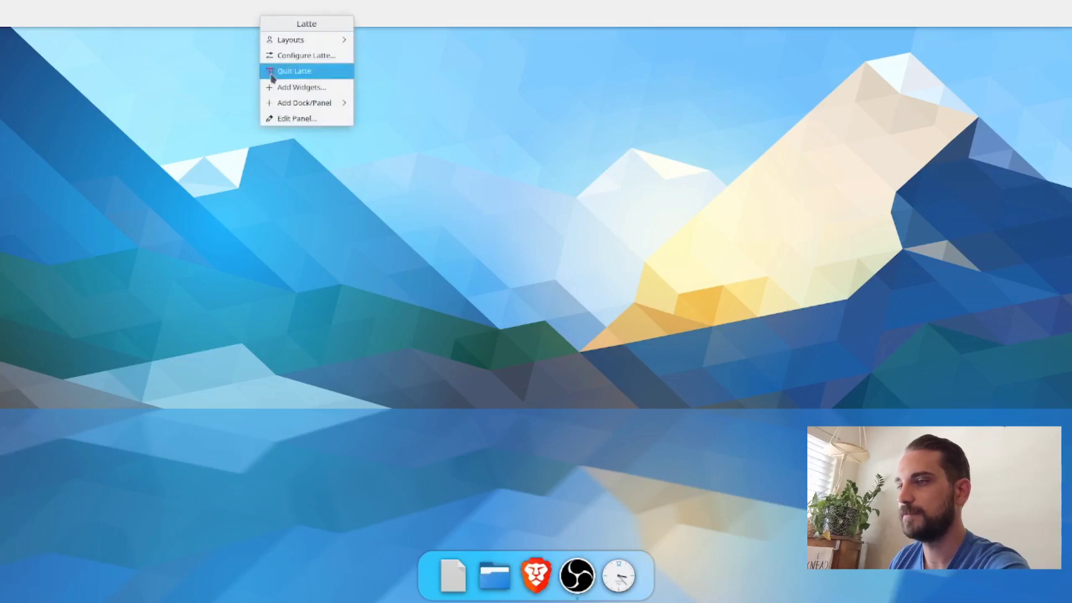
click(280, 115)
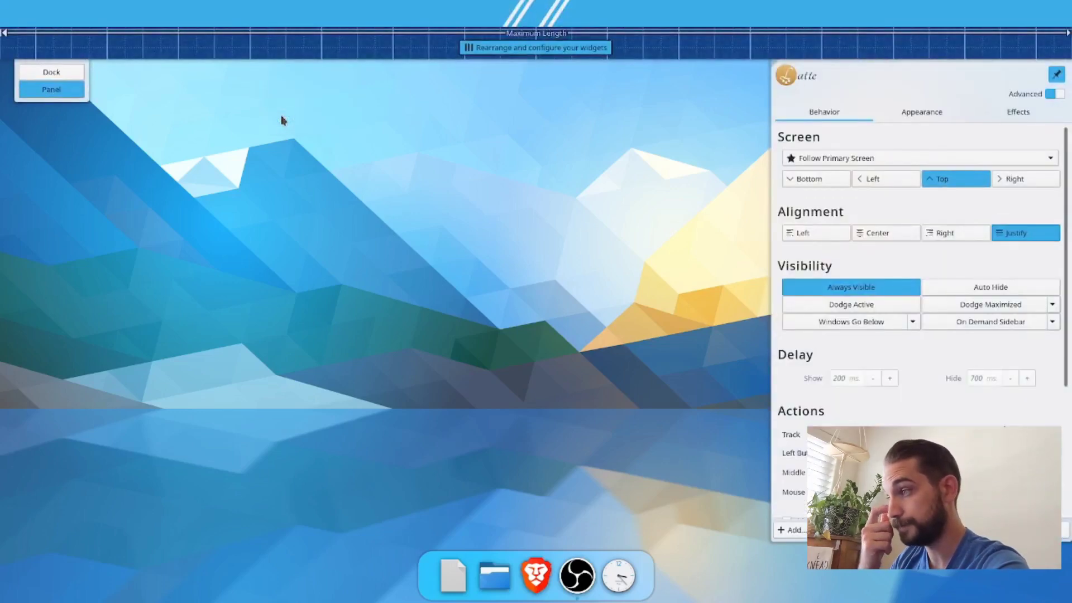
click(920, 112)
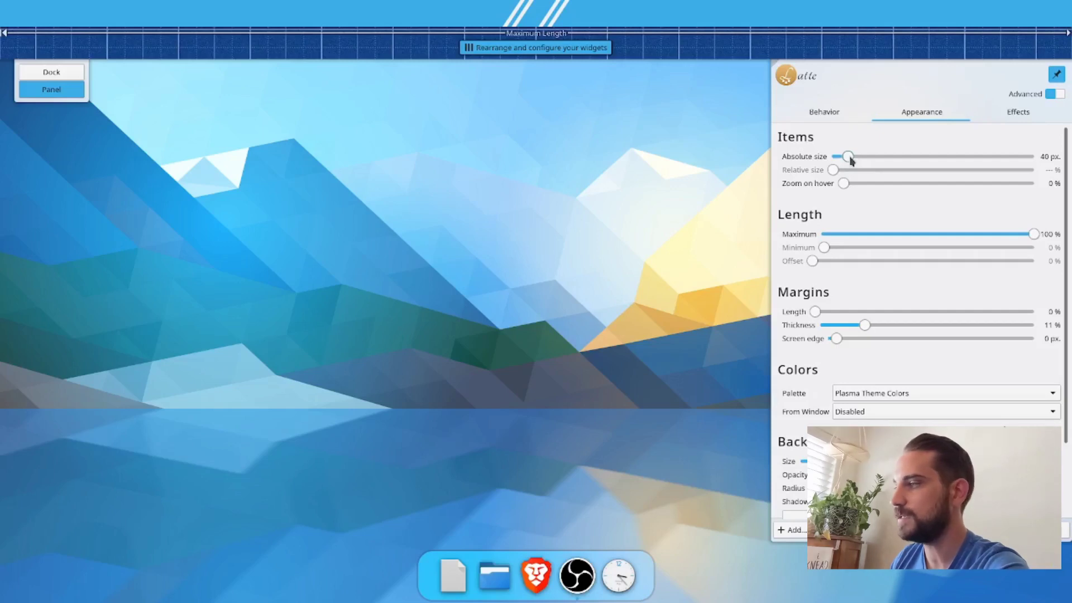
drag(850, 160, 839, 159)
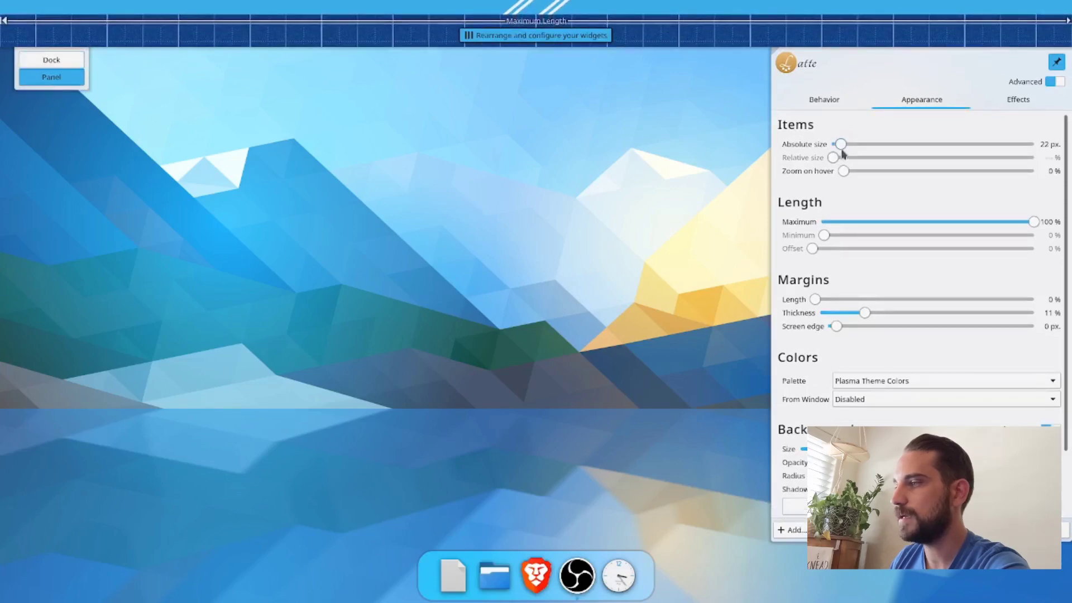
drag(840, 147, 842, 147)
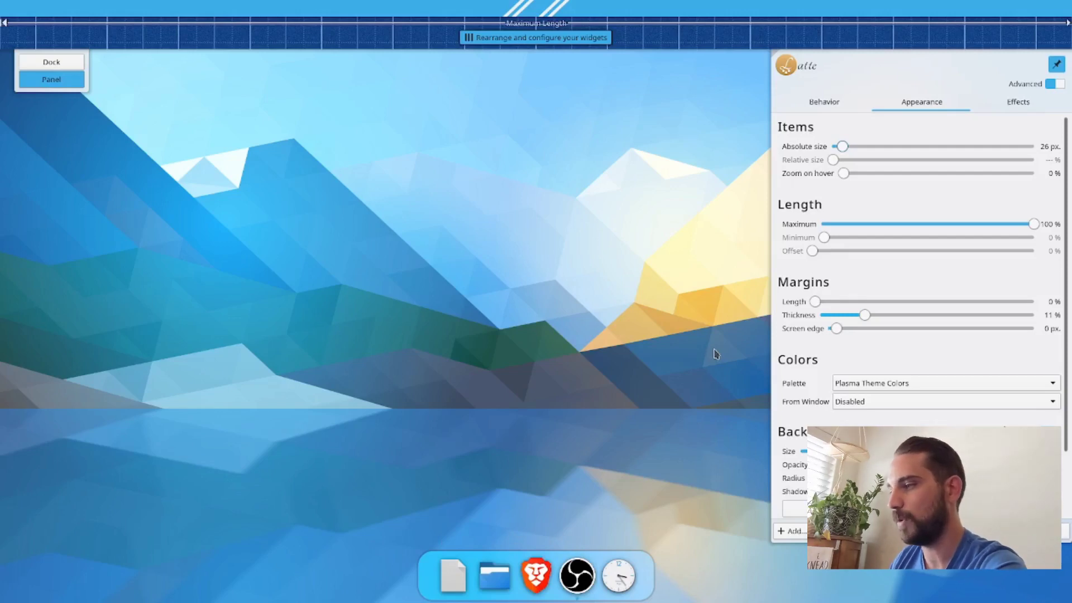
Step: Set the empty panel's screen edge margin to 5 px
scroll(790, 402, down, 1)
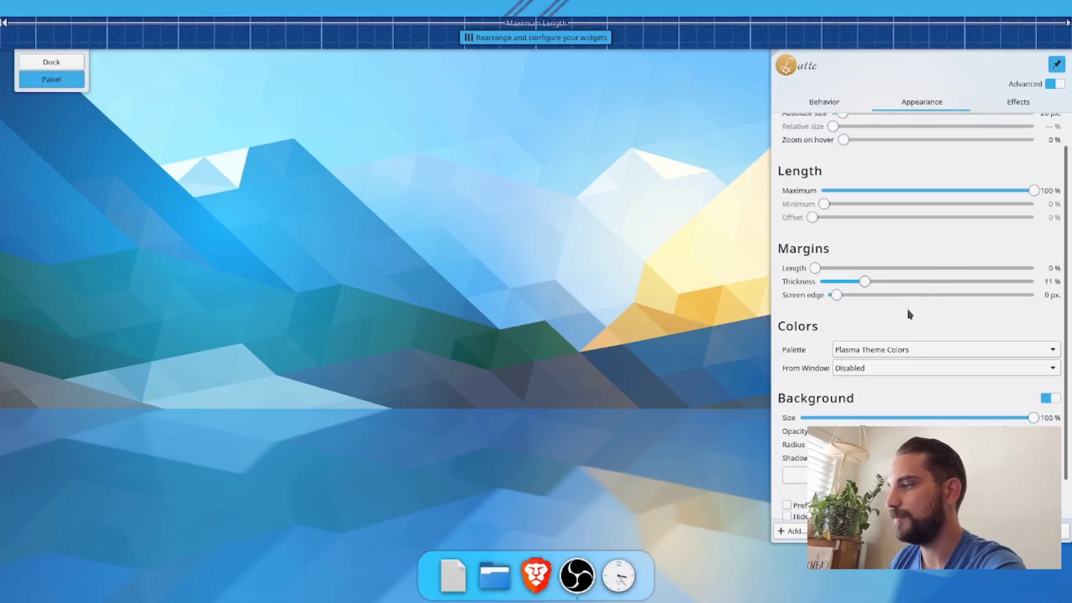
scroll(908, 314, up, 1)
click(836, 329)
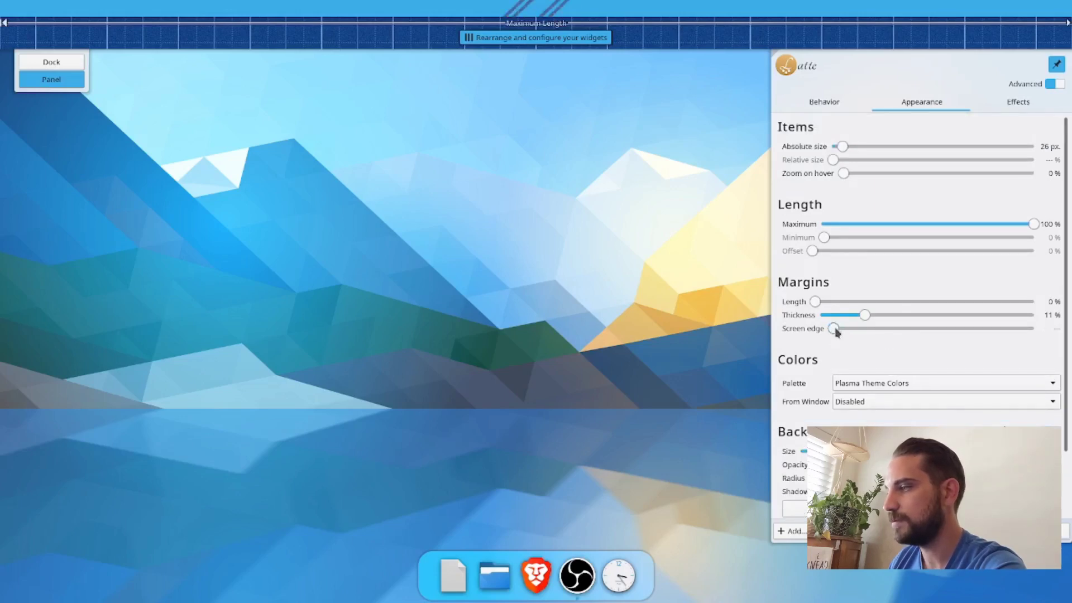
drag(836, 331, 841, 332)
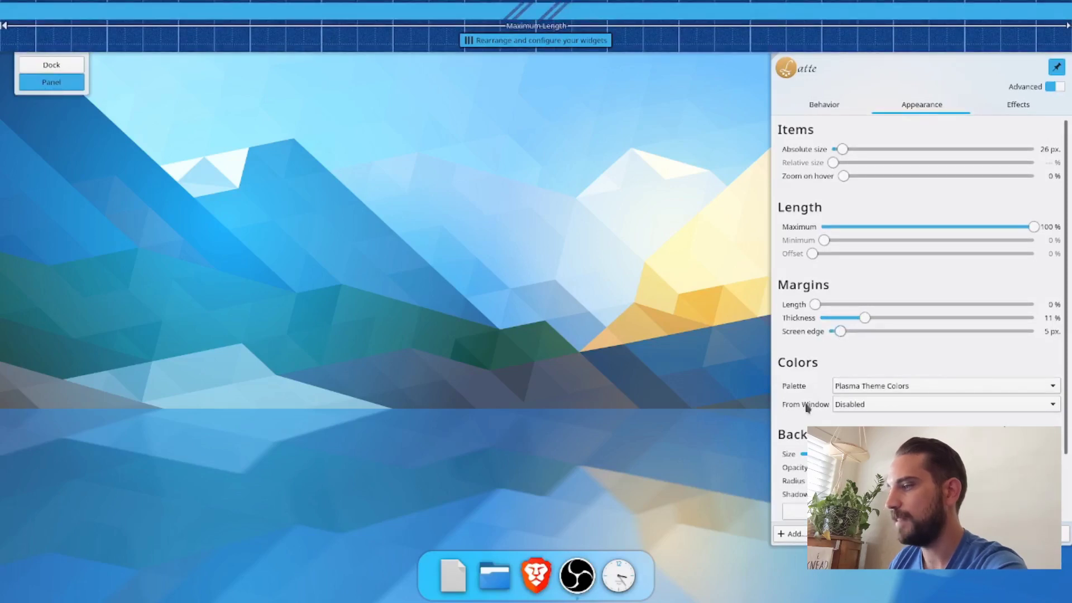
Step: Switch the empty panel to the Dock type, set its maximum length to 99 % and close its settings
scroll(783, 473, down, 1)
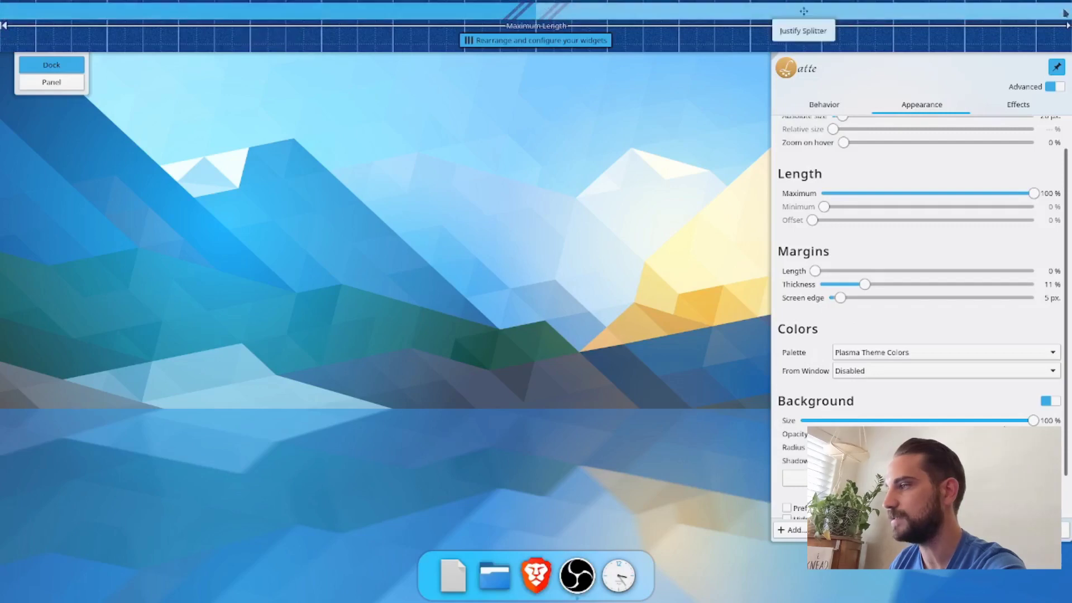
scroll(962, 277, up, 1)
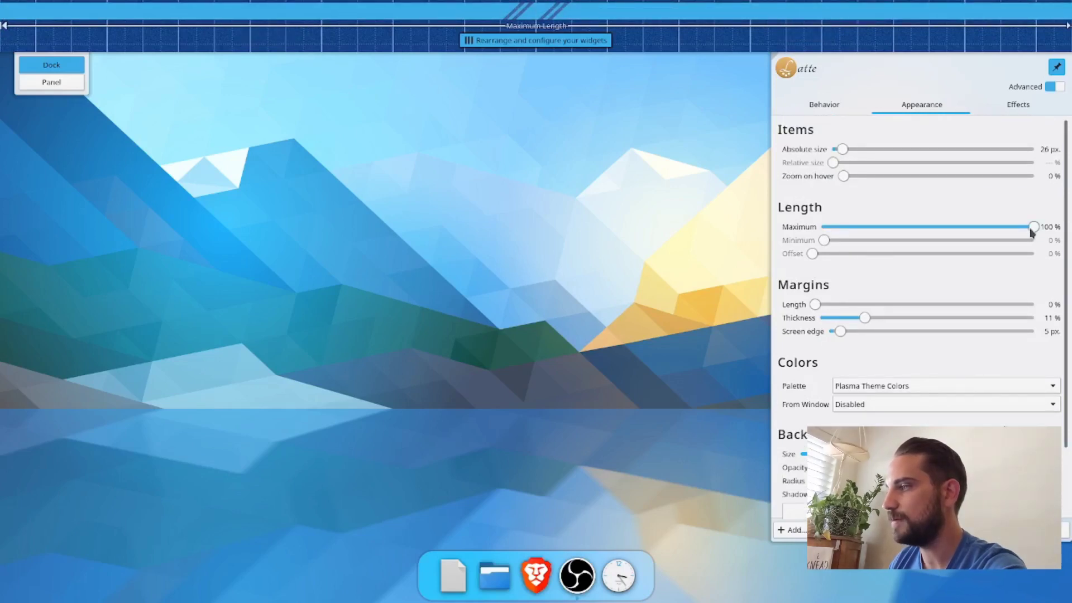
drag(1031, 231, 1026, 233)
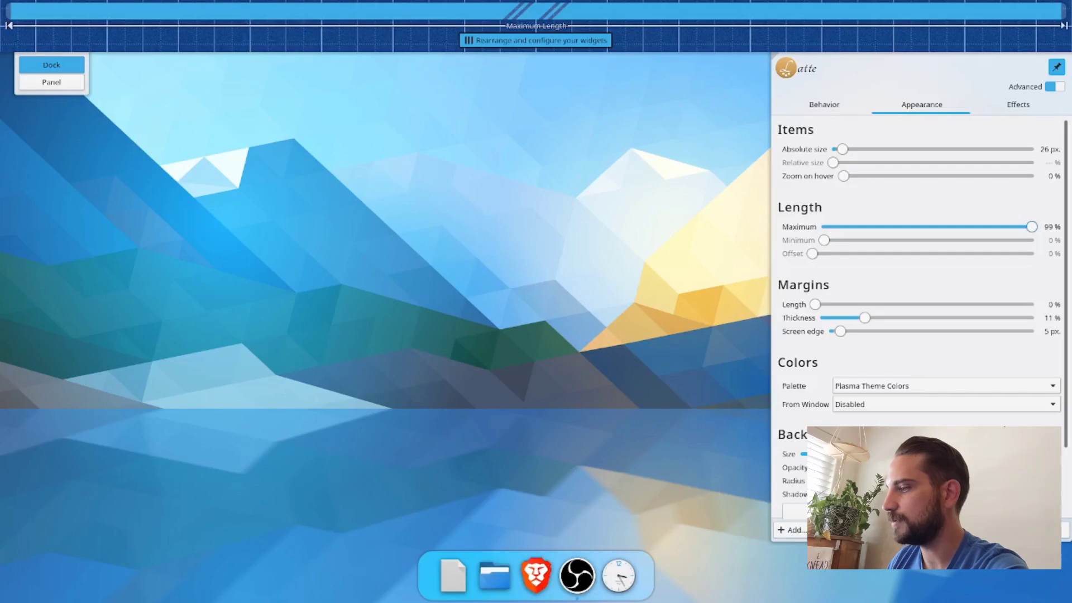
click(1021, 529)
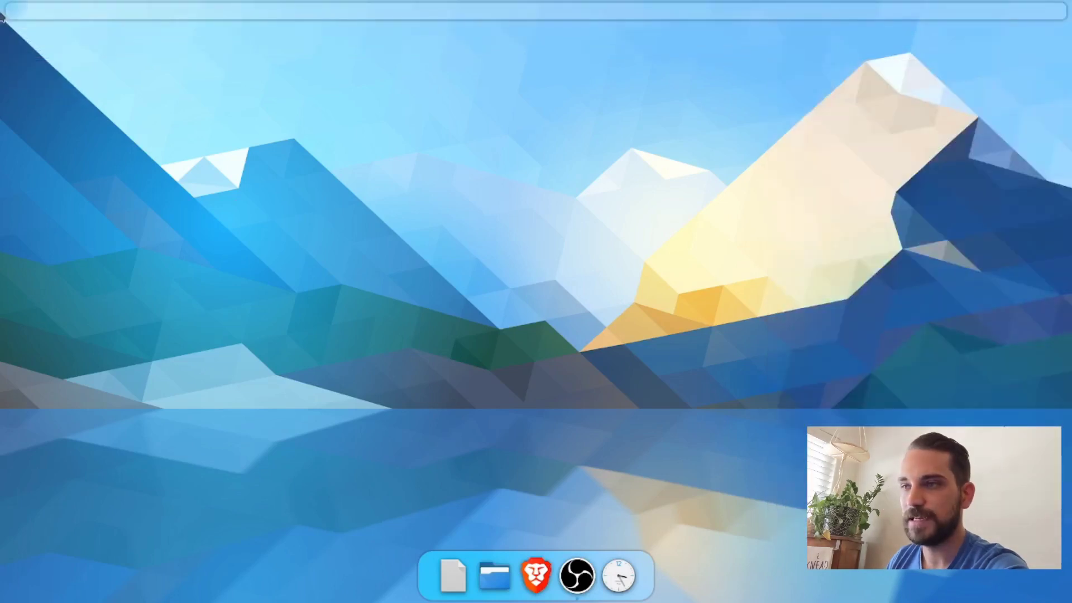
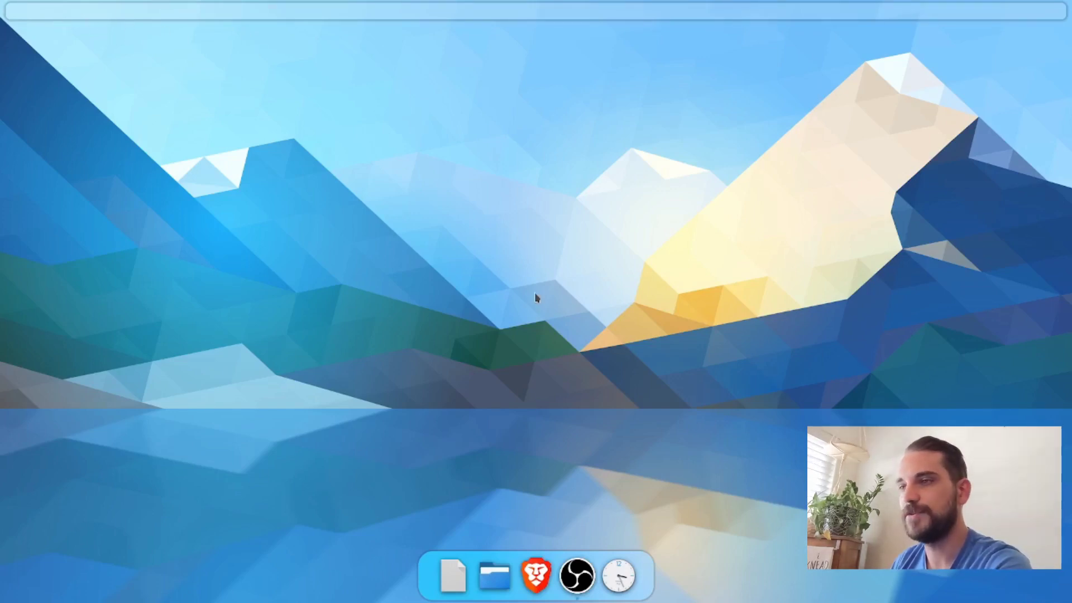
Step: Find the launcher widgets with "launch", add Application Menu at the start of the top panel and close the widget browser
right_click(66, 19)
click(92, 87)
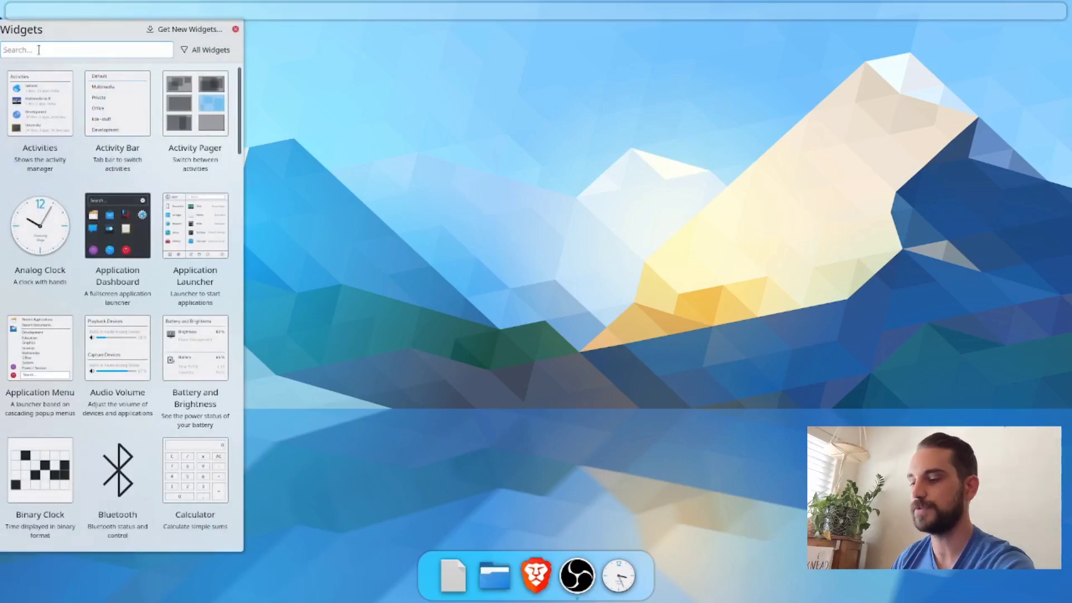
text(launch)
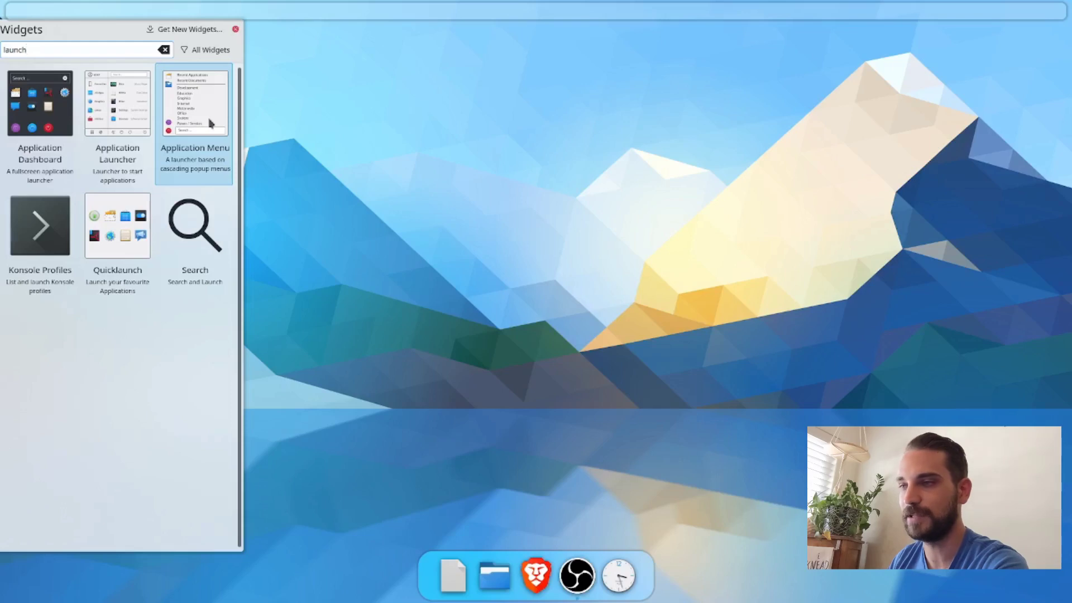
drag(211, 123, 21, 11)
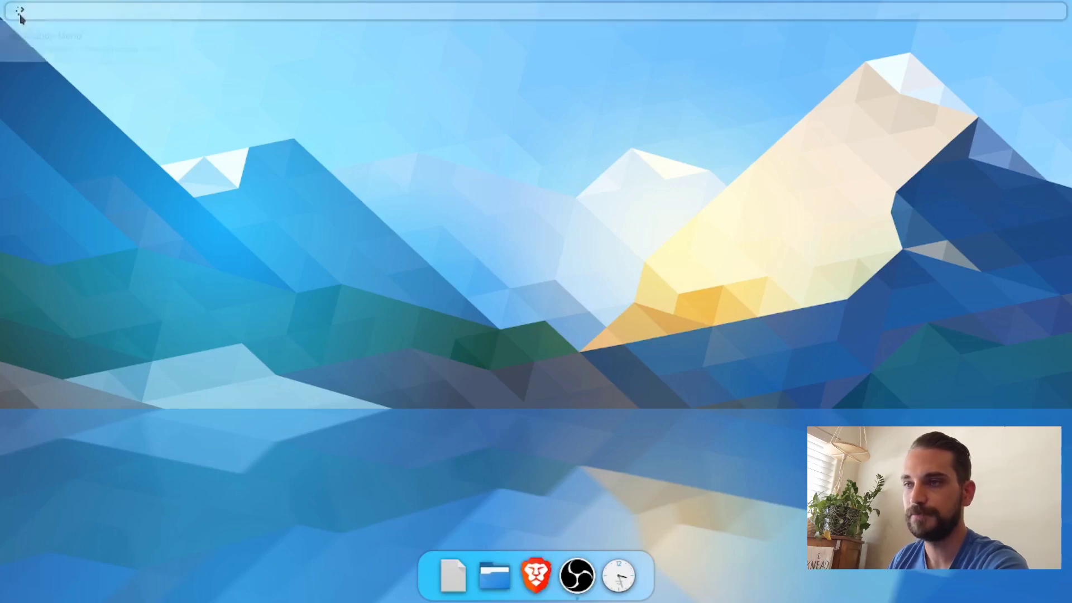
click(20, 10)
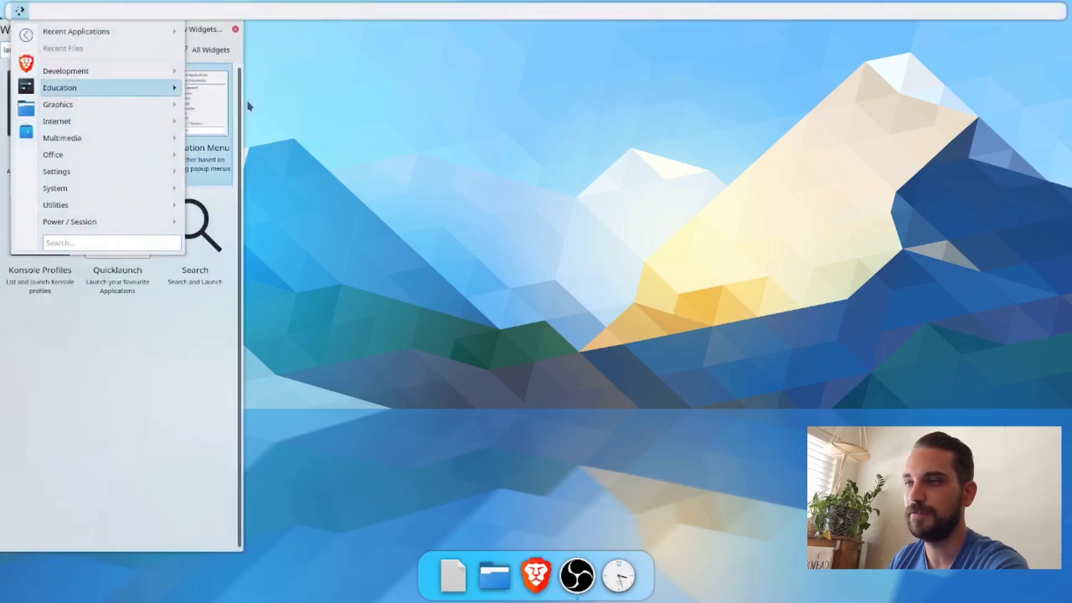
click(235, 29)
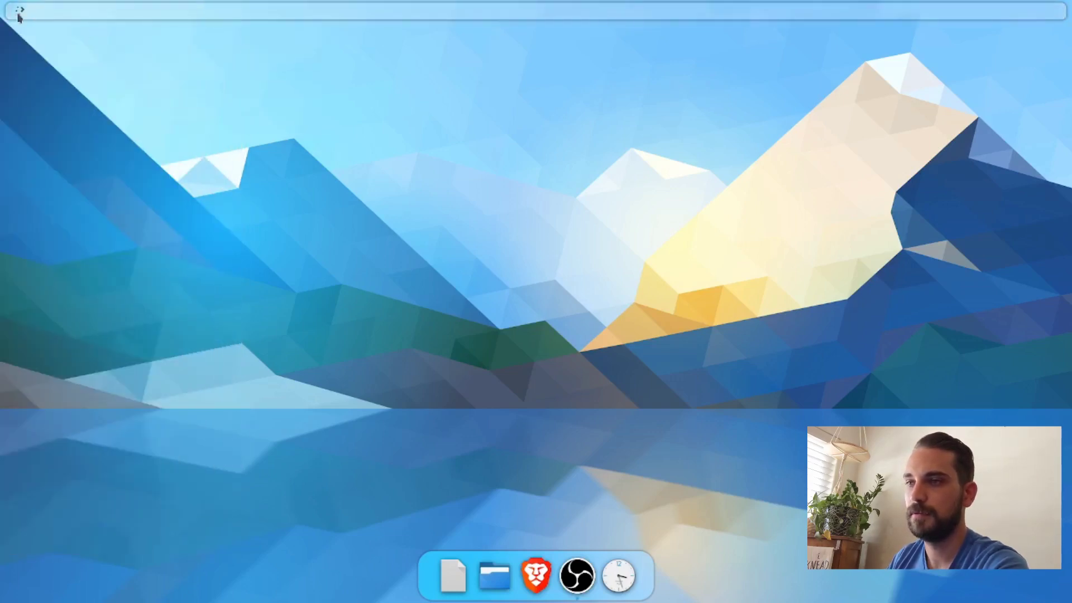
Step: Examine the new Application Menu's categories, including Utilities and Power / Session, and bring up KRunner for comparison
click(20, 10)
mouse_move(72, 115)
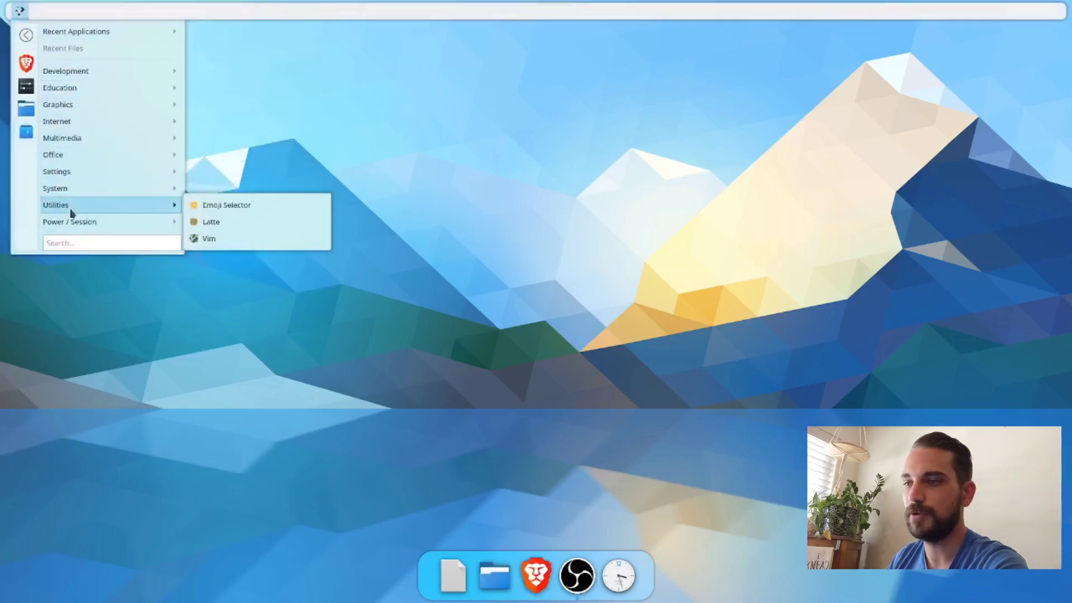
mouse_move(111, 75)
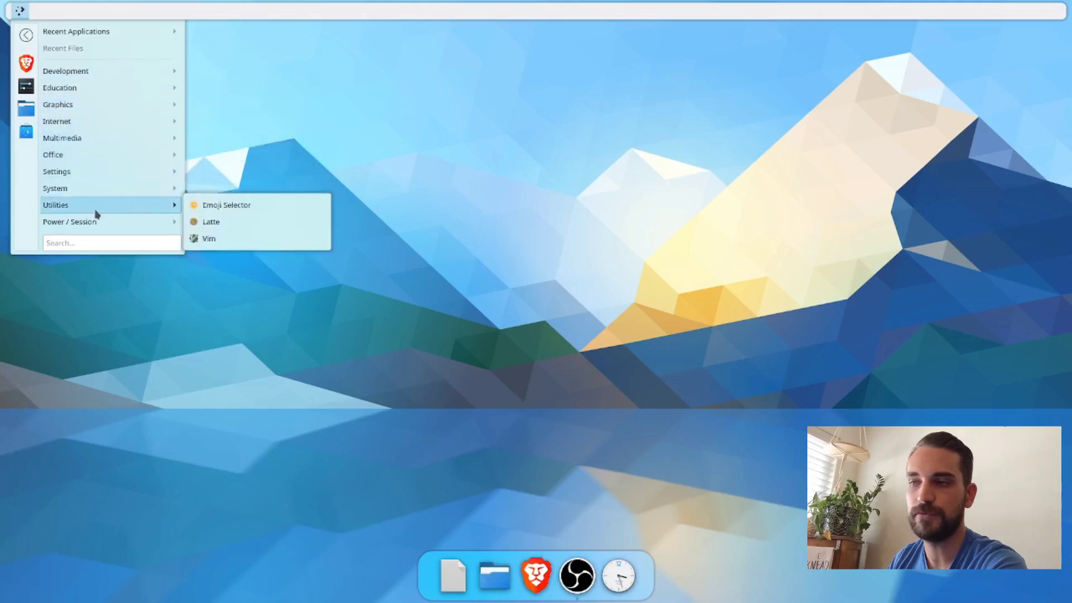
mouse_move(96, 225)
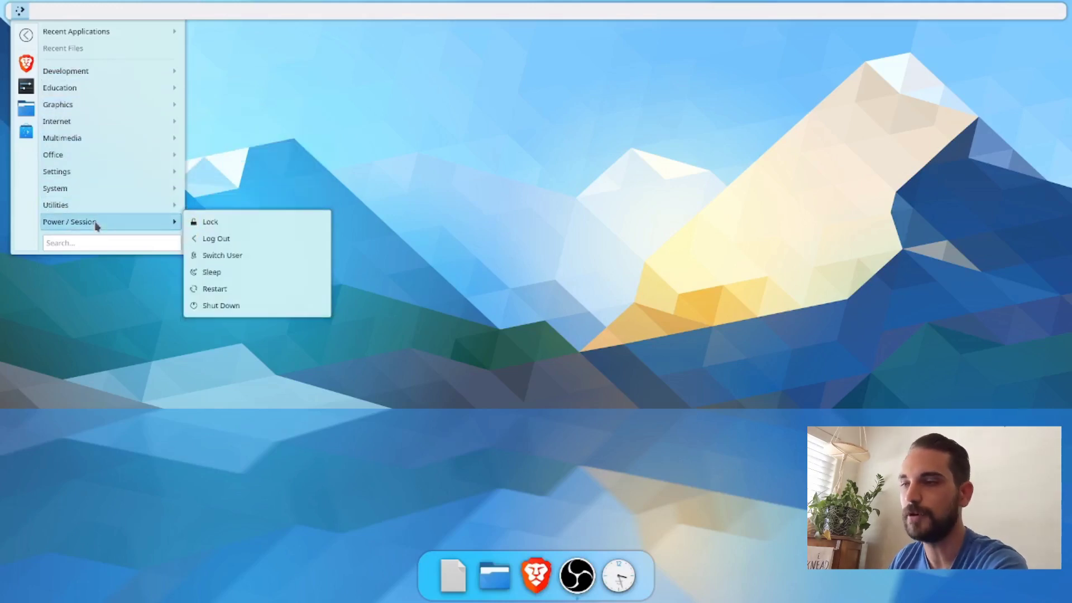
click(327, 166)
key(alt+space)
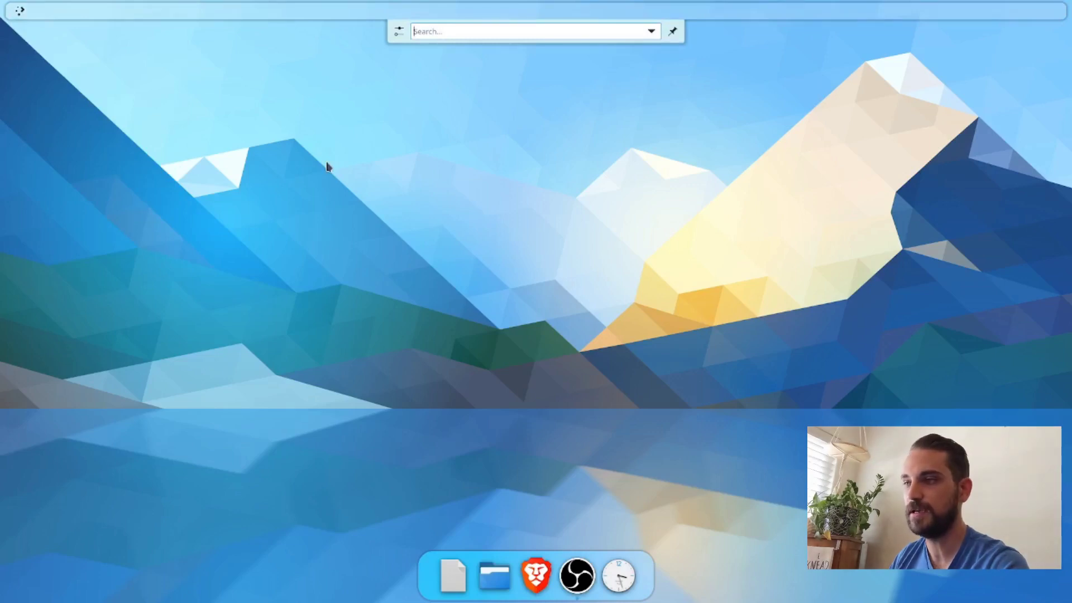
key(Escape)
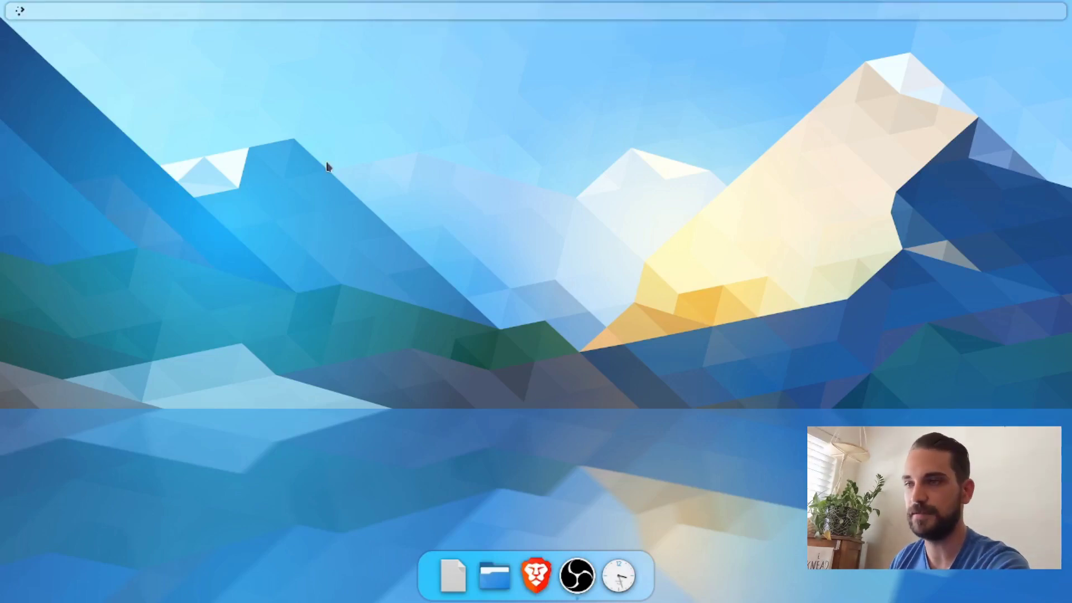
click(19, 12)
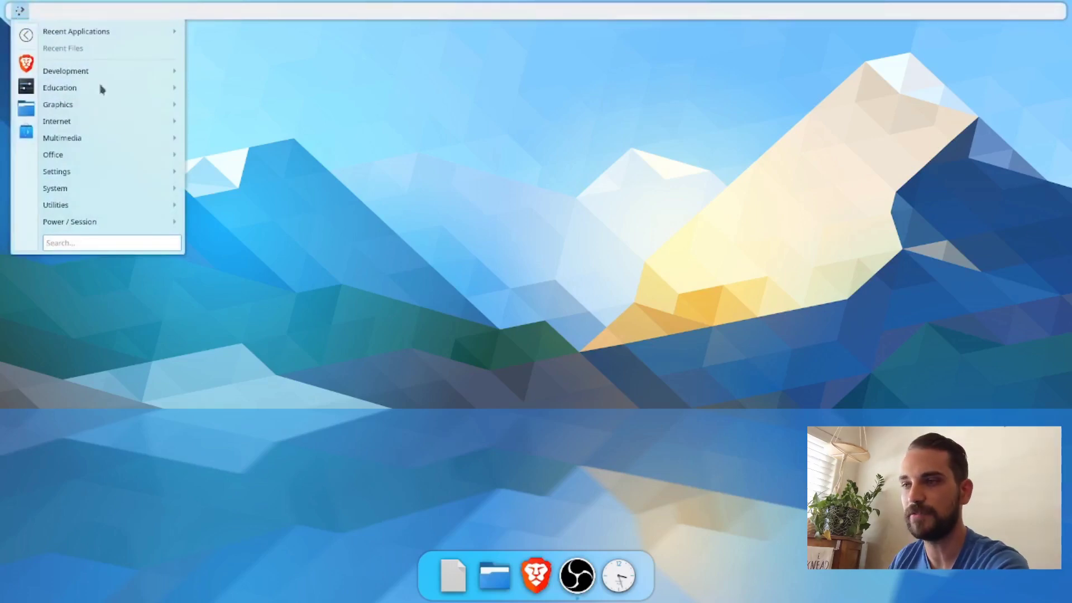
mouse_move(64, 70)
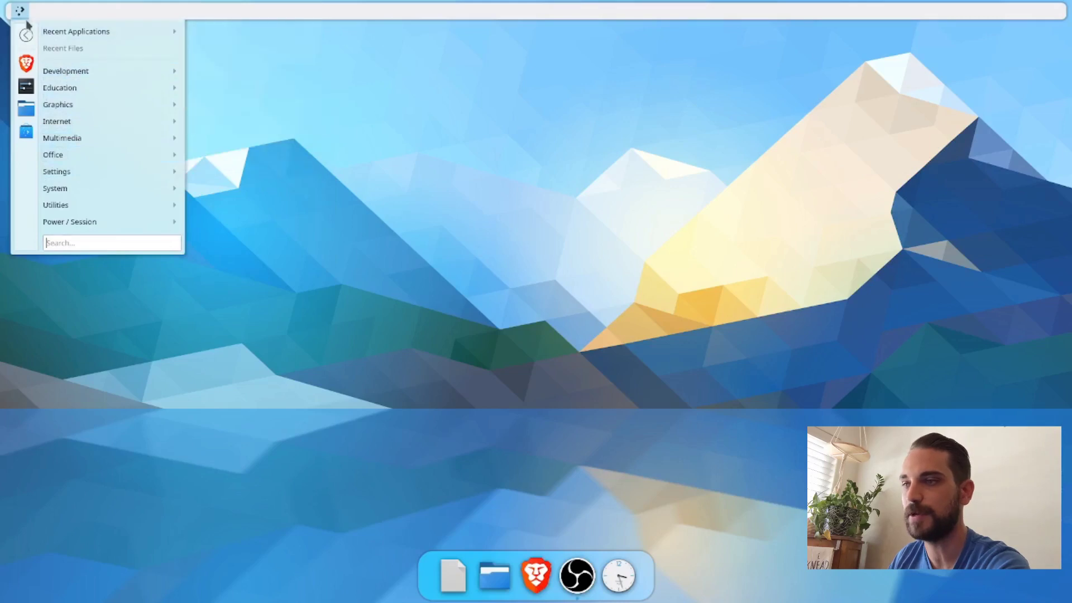
click(430, 114)
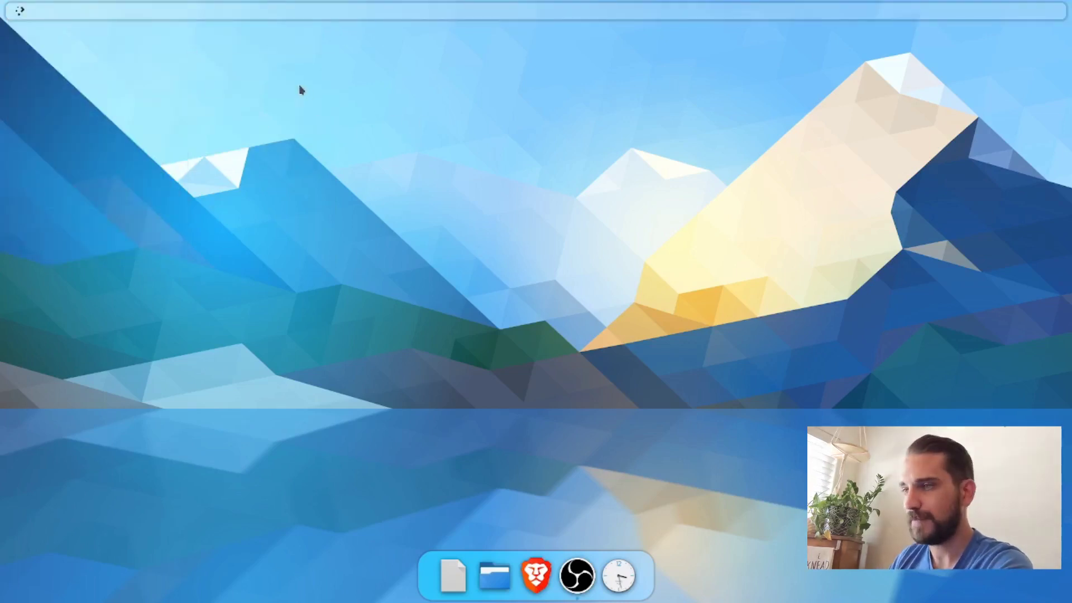
Step: Find the System Tray widget with "tray", add it at the far end of the top panel and close the widget browser
right_click(308, 178)
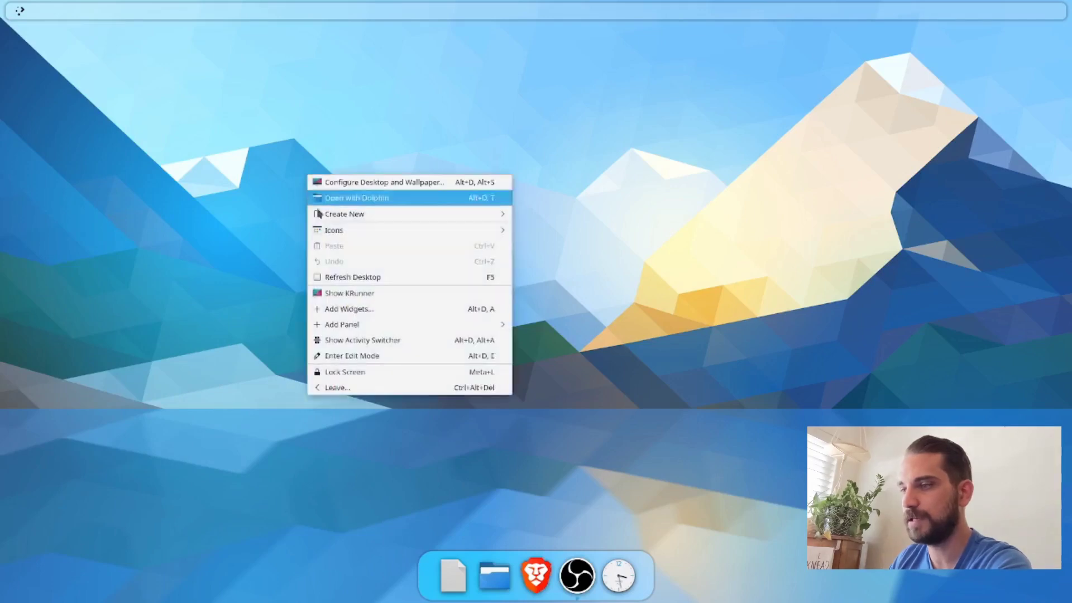
click(350, 311)
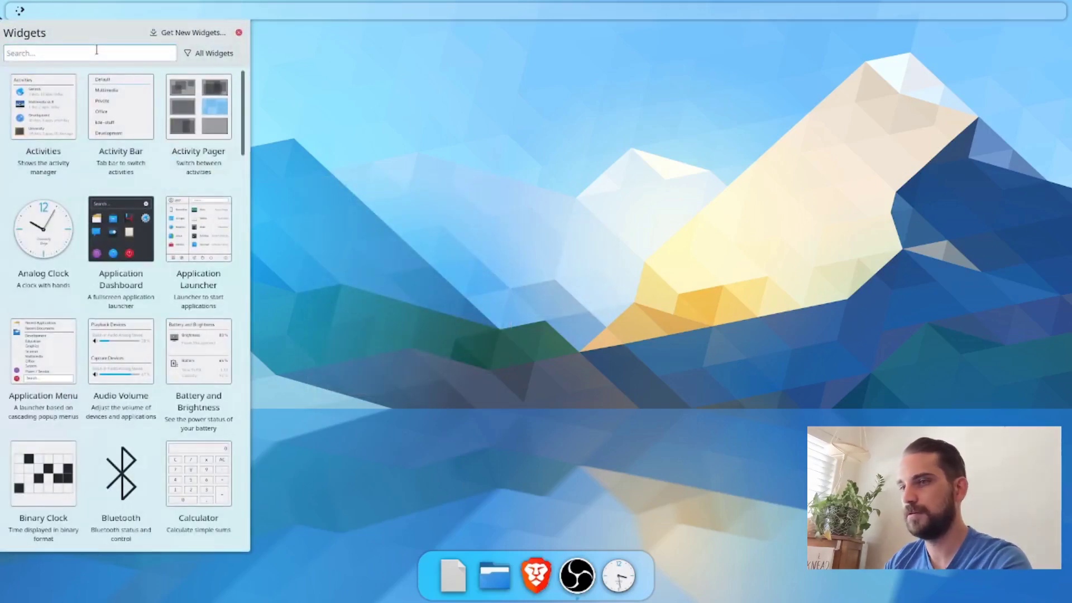
text(tray)
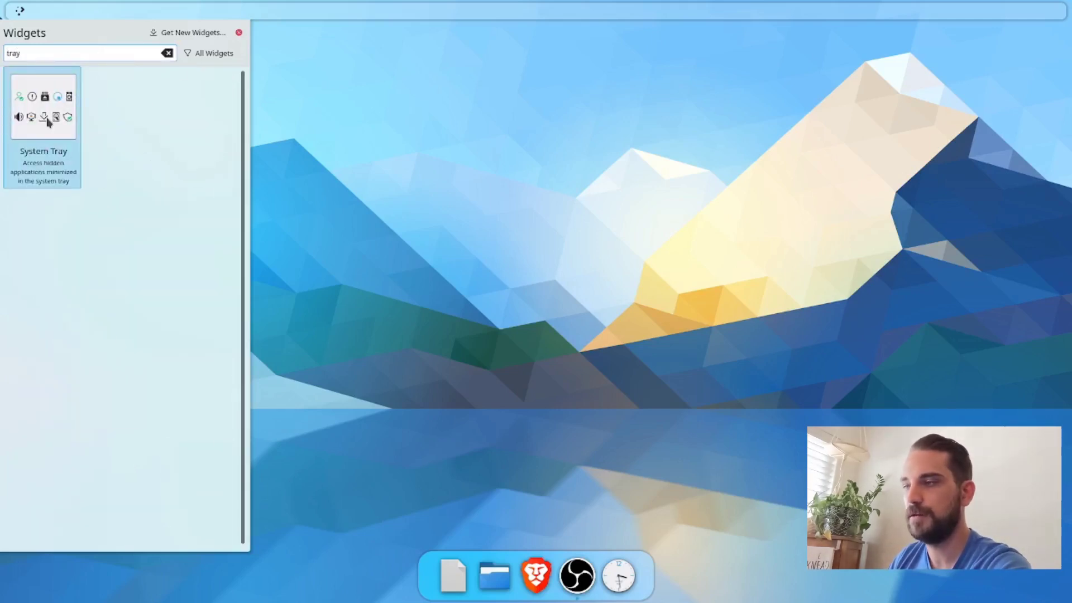
drag(47, 122, 1048, 11)
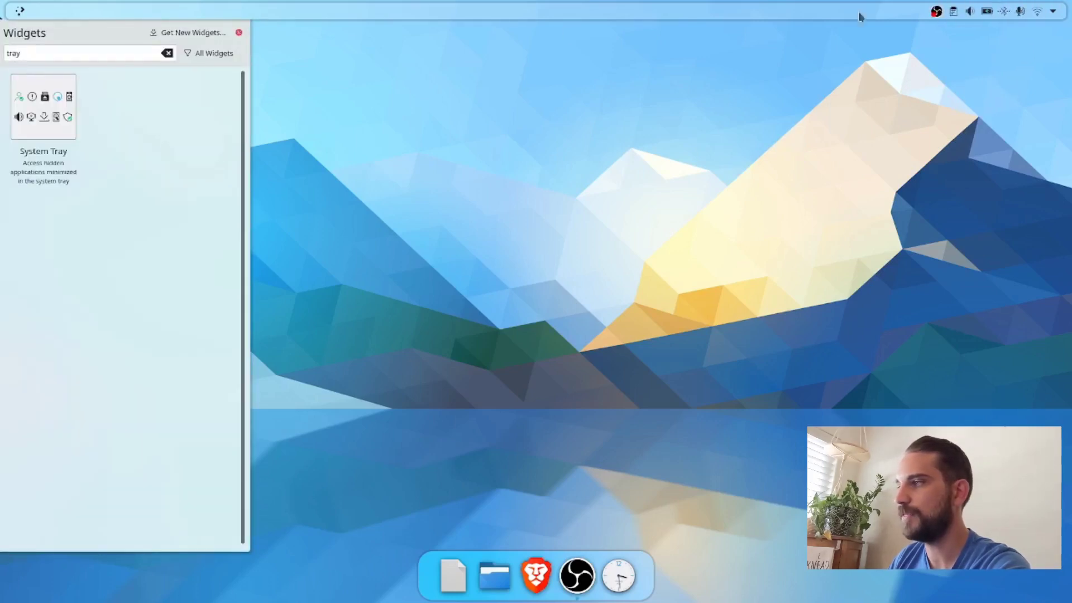
click(238, 35)
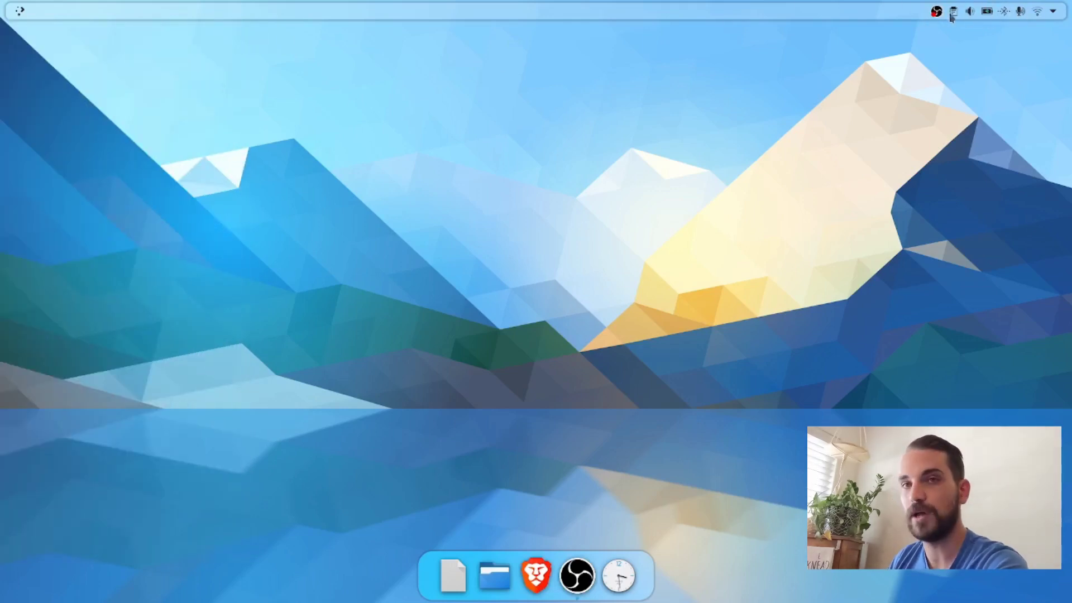
Step: Review the visibility options of the System Tray entries in the top panel's edit mode, and leave without applying changes
right_click(825, 13)
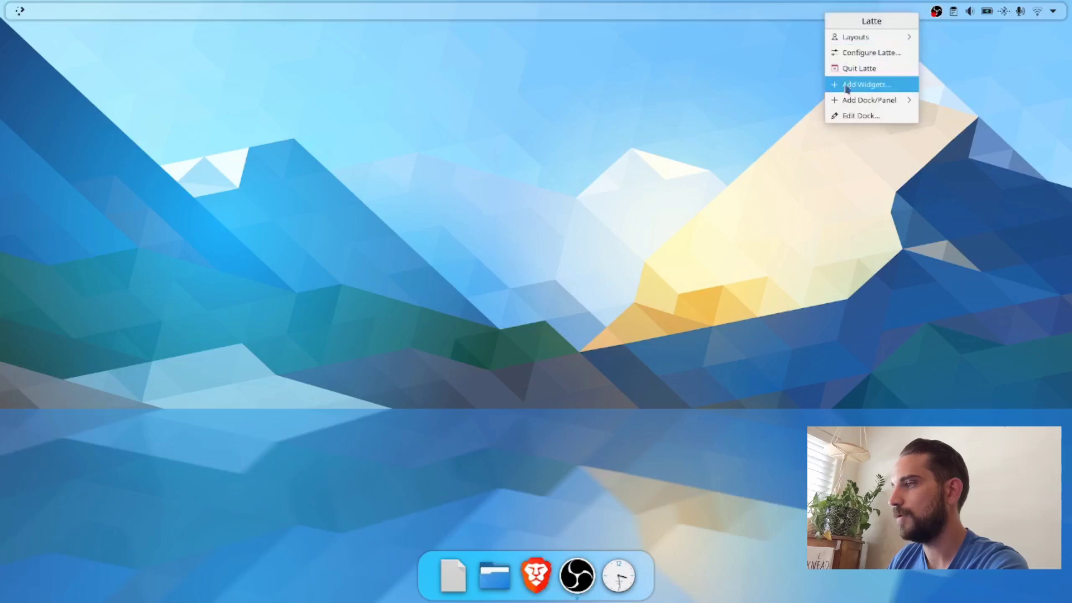
click(852, 117)
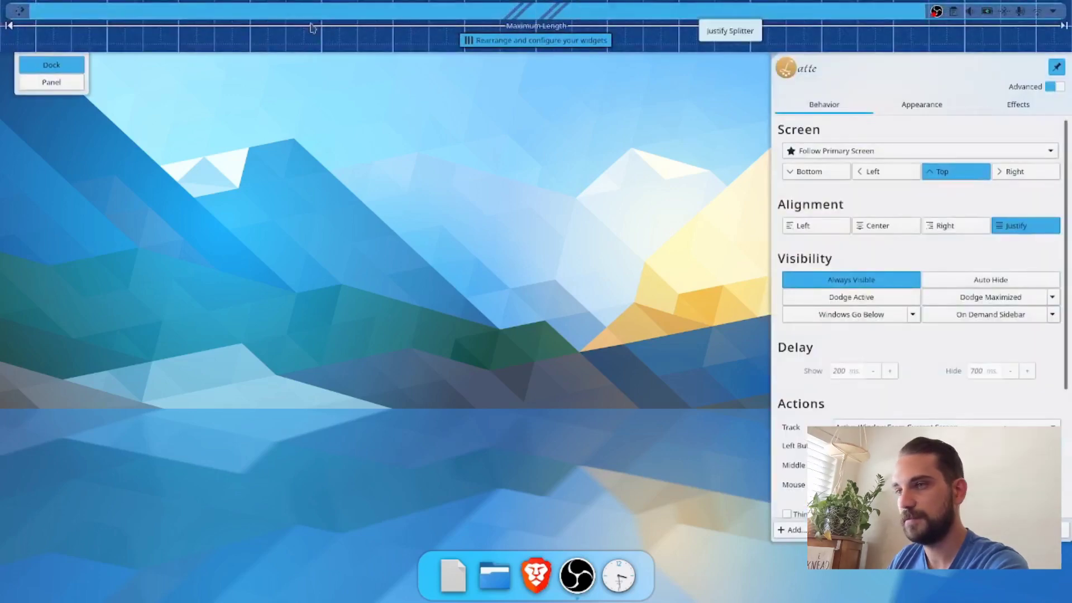
mouse_move(983, 18)
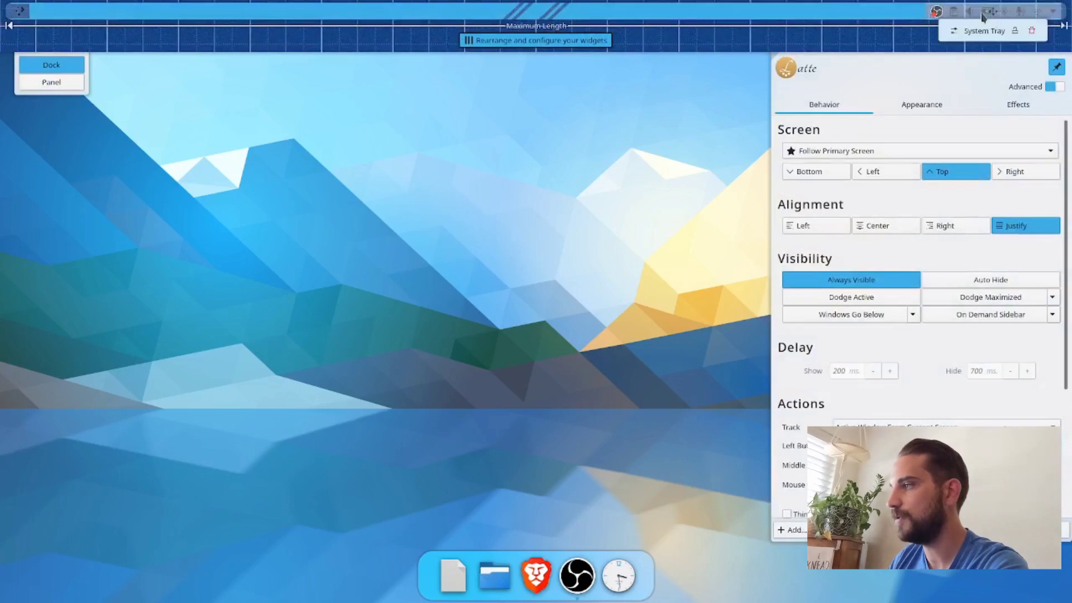
click(953, 33)
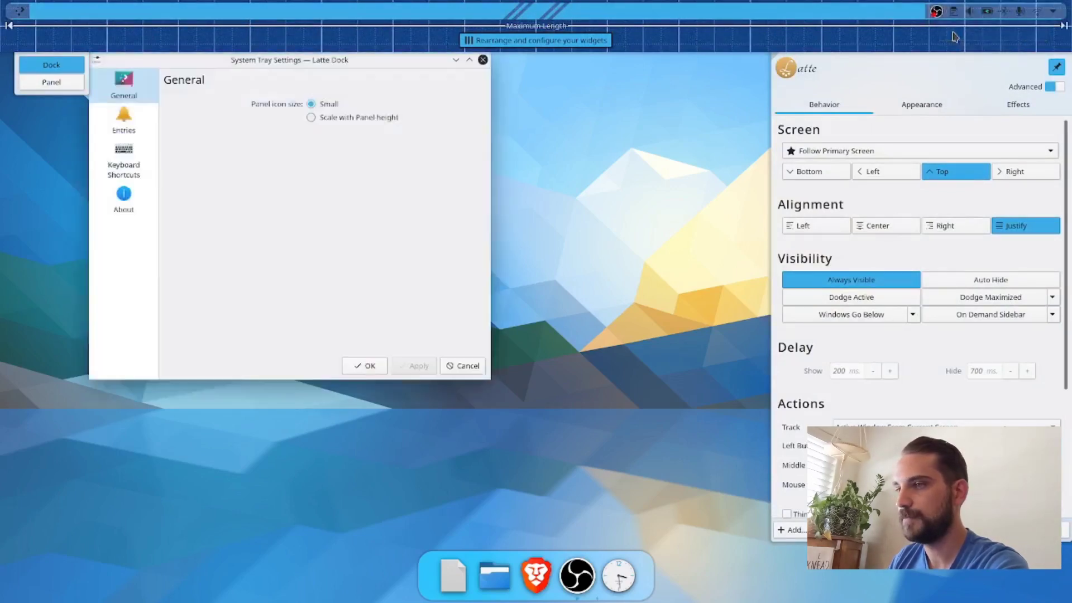
click(133, 121)
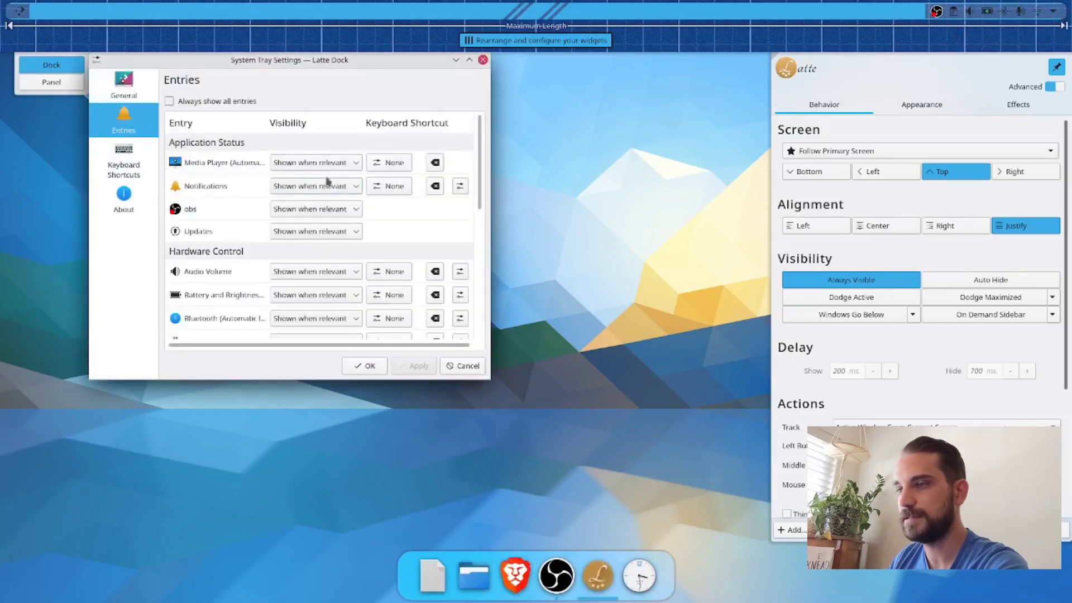
scroll(337, 216, down, 2)
scroll(335, 218, up, 1)
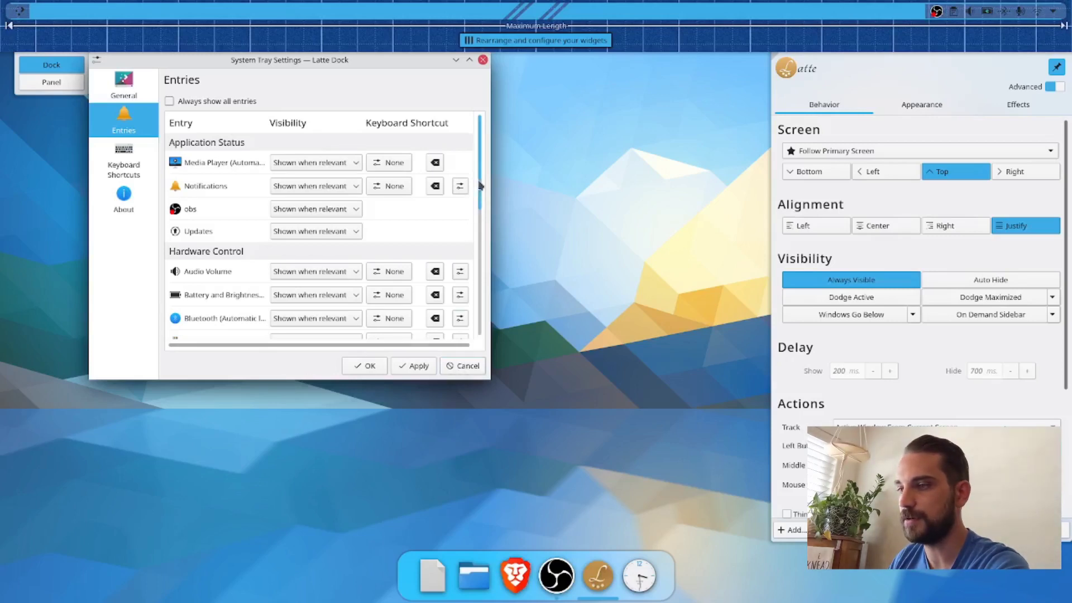
scroll(477, 268, down, 5)
drag(477, 275, 476, 323)
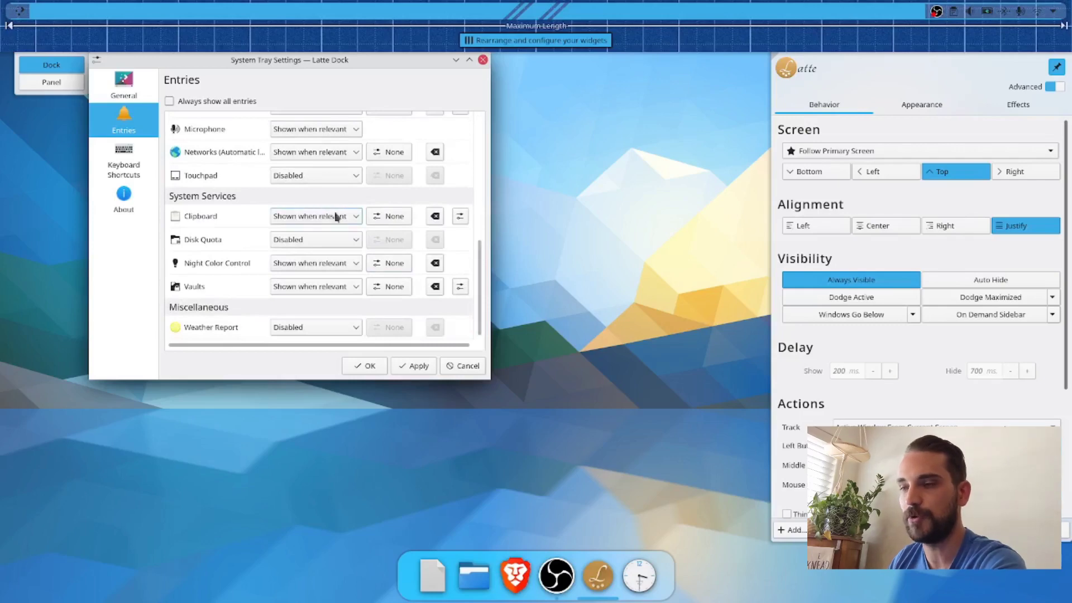
click(461, 366)
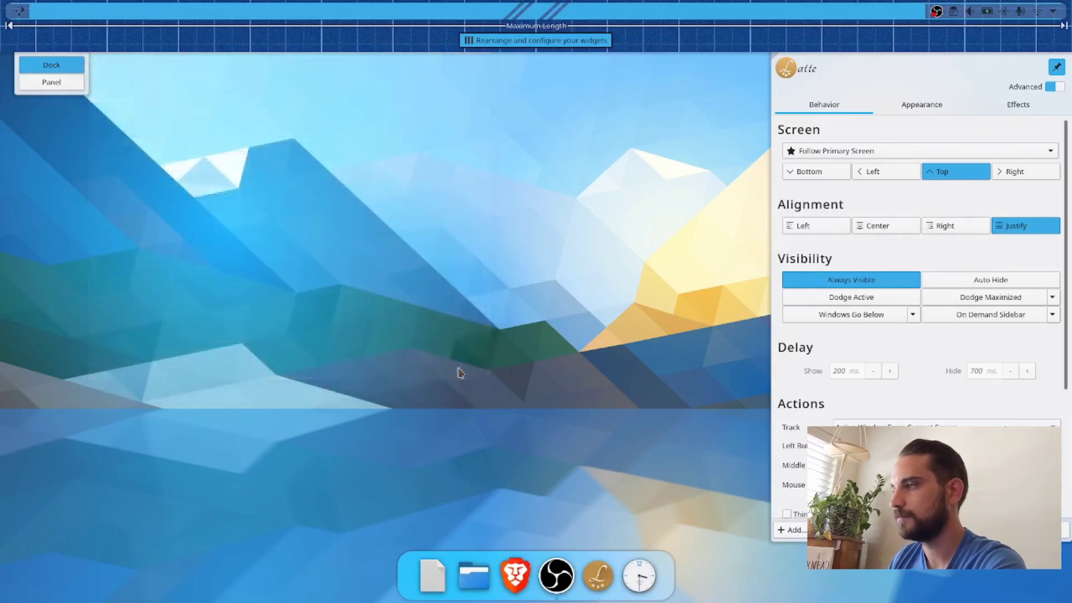
click(1020, 530)
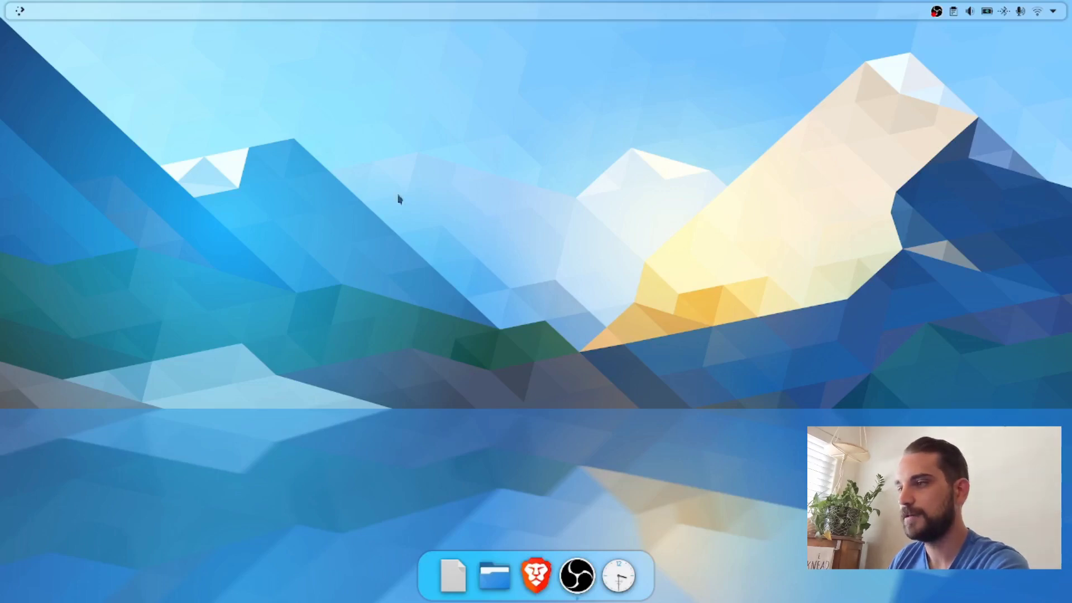
Step: Search the downloadable Plasma widgets for "inline" and install Better inline clock
right_click(296, 100)
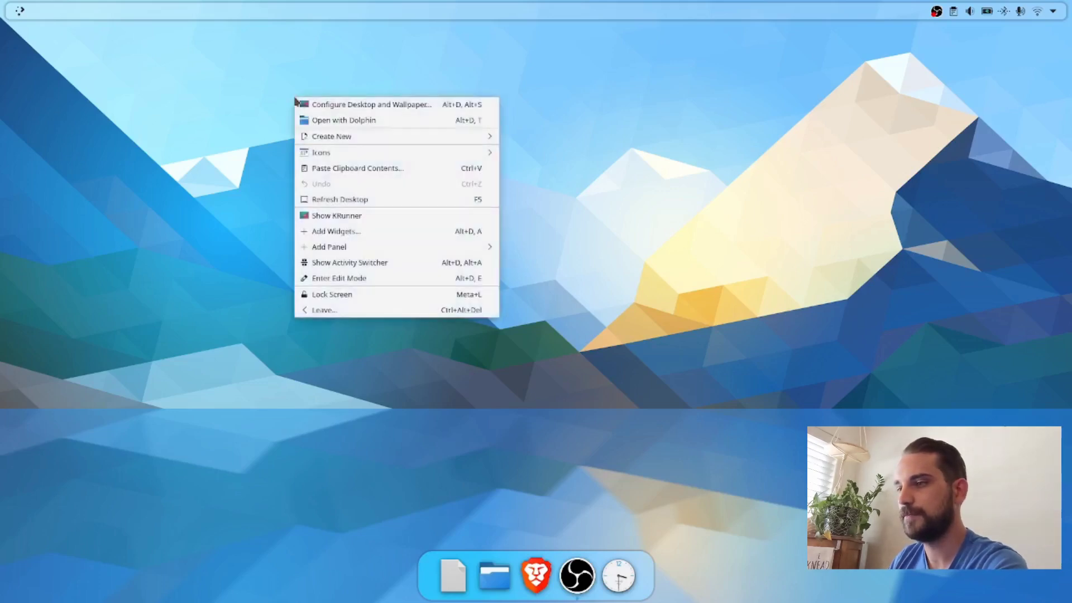
click(335, 237)
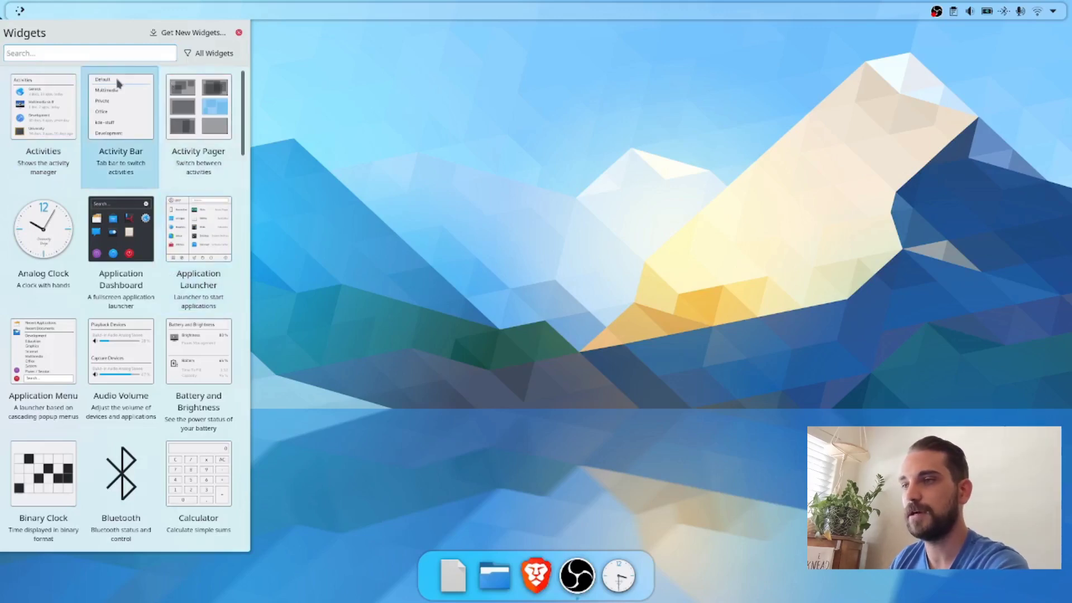
click(191, 36)
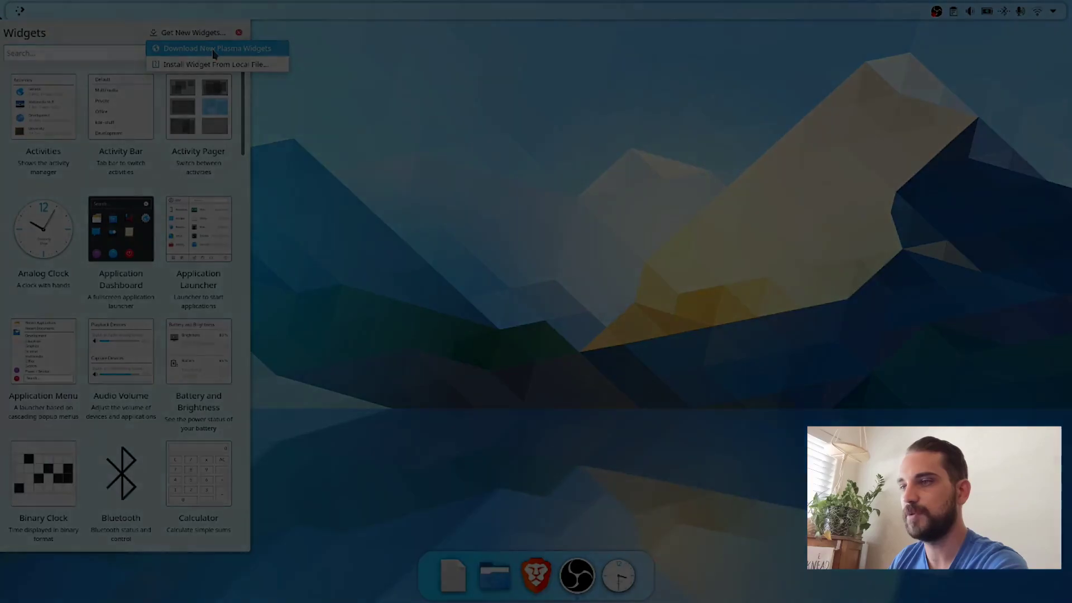
click(212, 51)
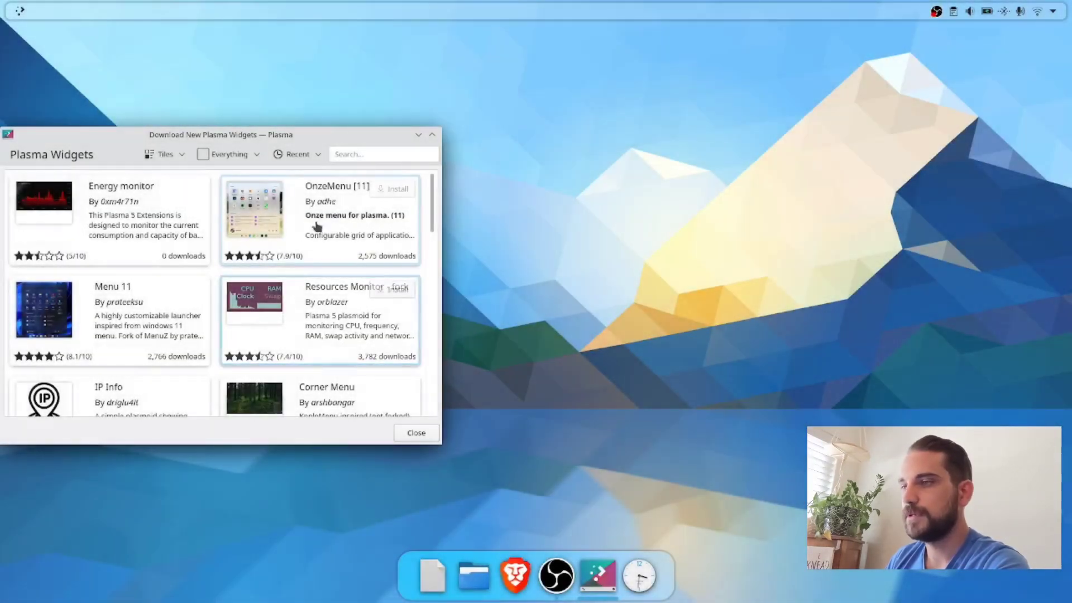
click(351, 154)
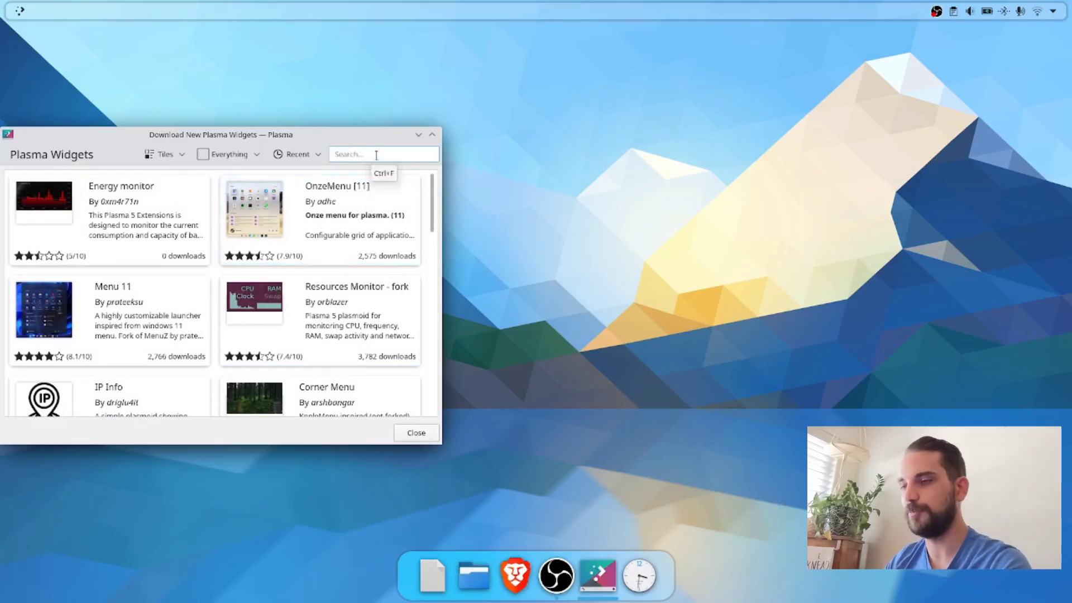
text(inline)
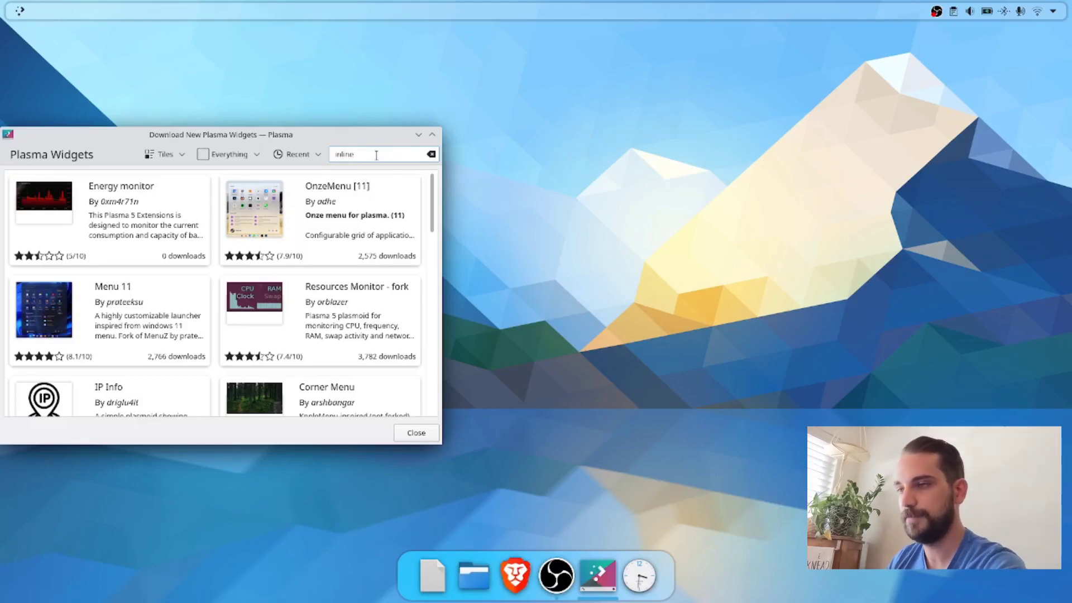
key(Return)
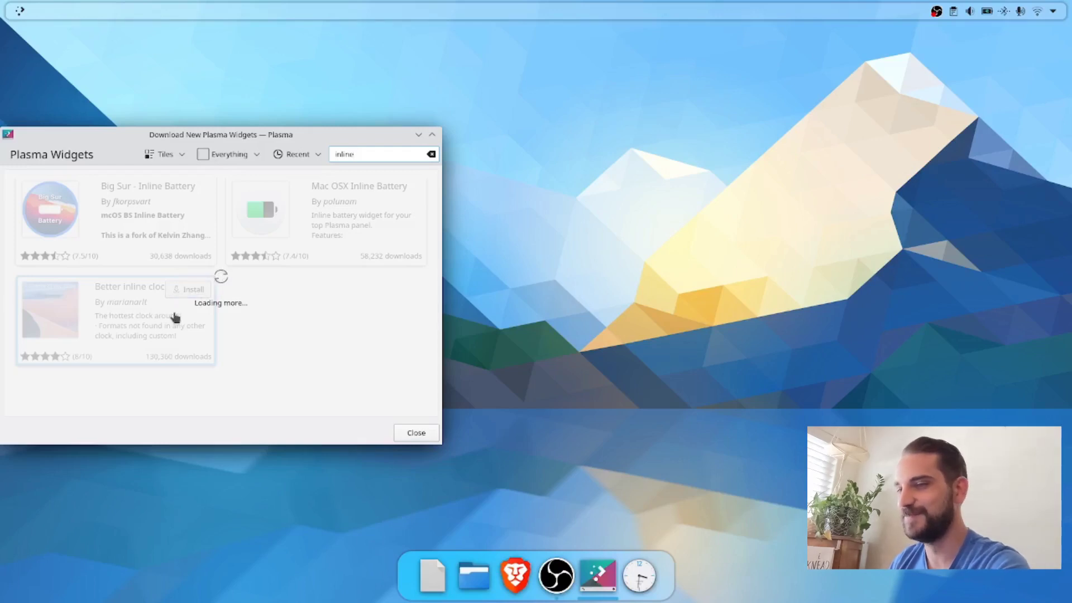
click(190, 289)
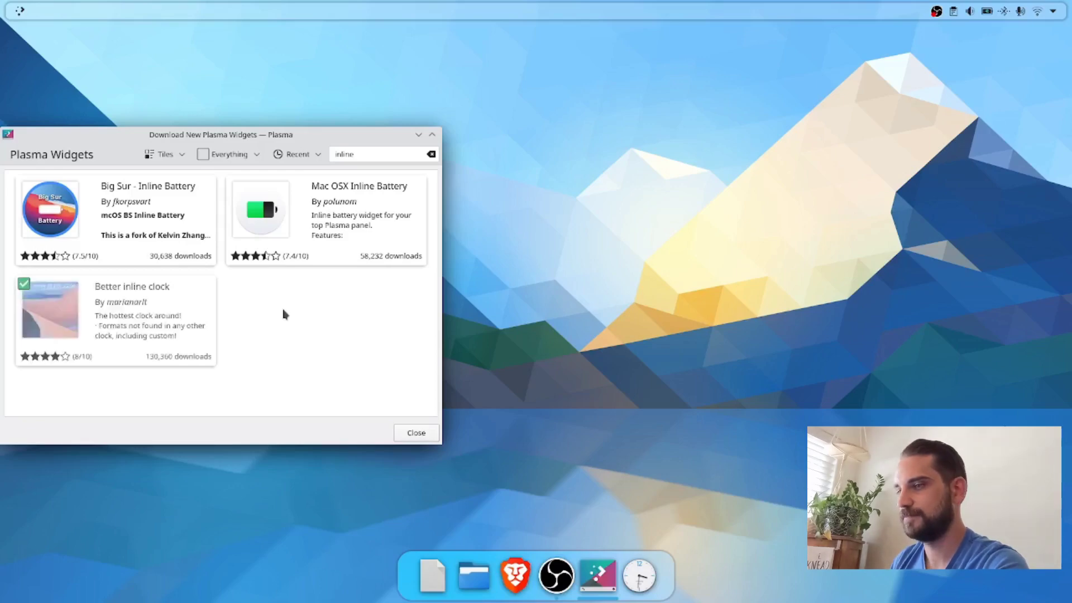
Step: Close the widget download window, find Better inline clock with "inline", and add it to the middle of the top panel
click(423, 436)
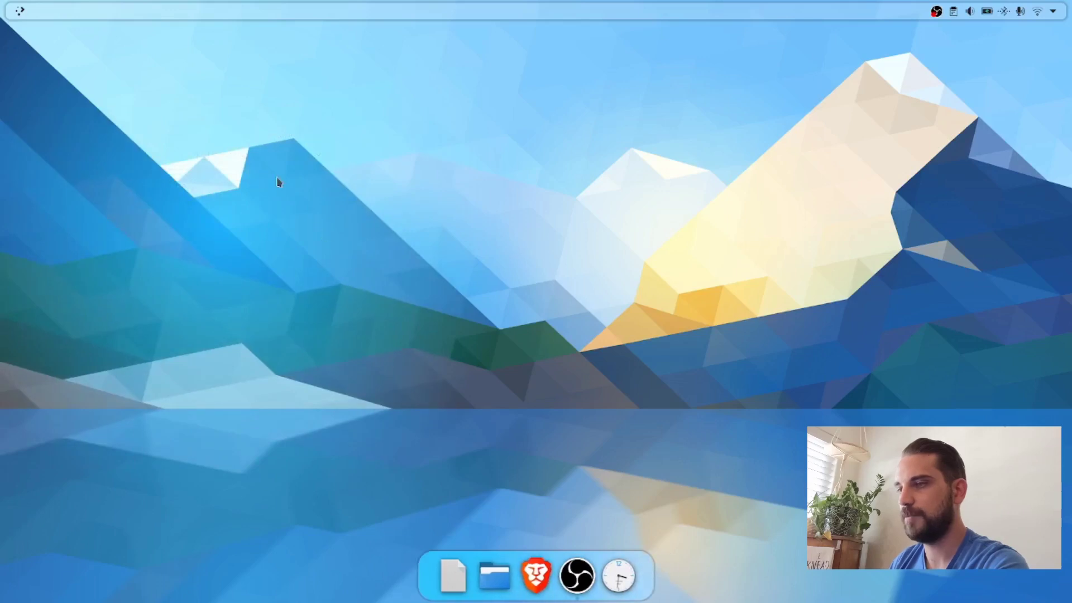
right_click(306, 234)
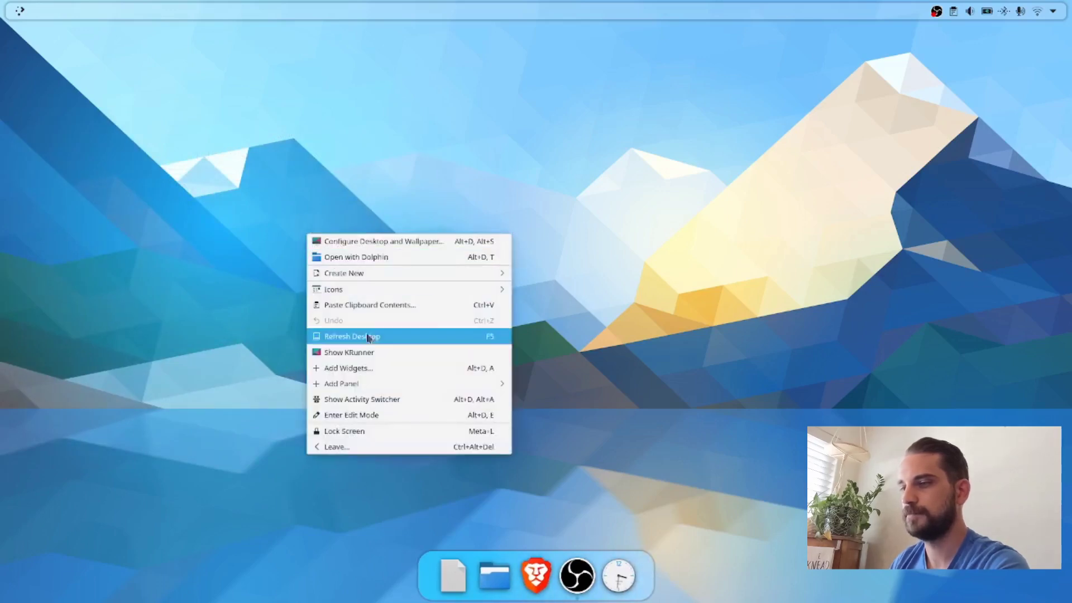
click(377, 373)
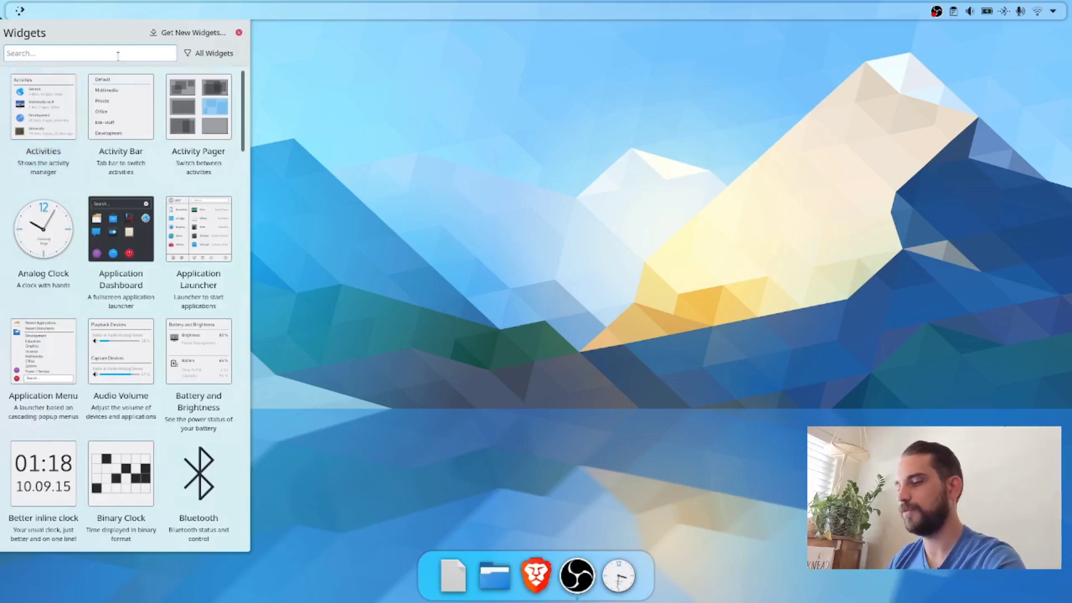
text(inline)
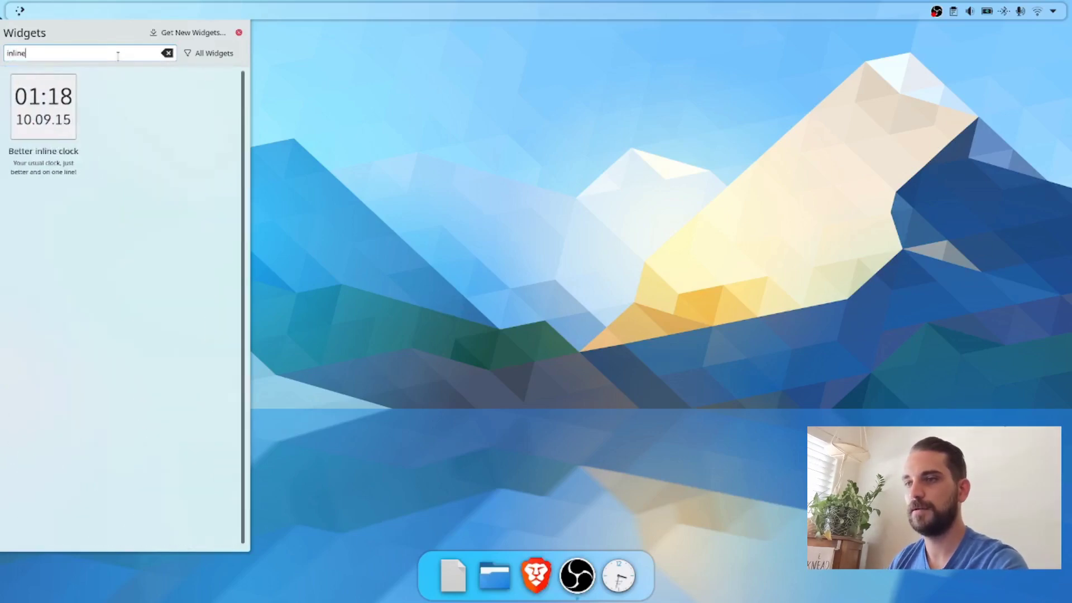
drag(34, 120, 537, 10)
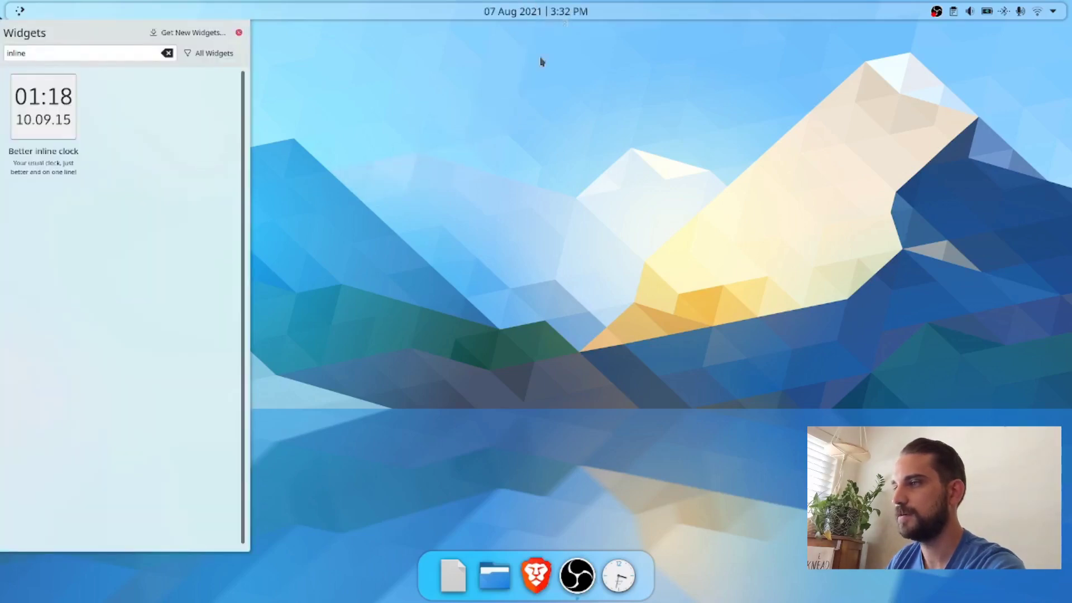
click(239, 35)
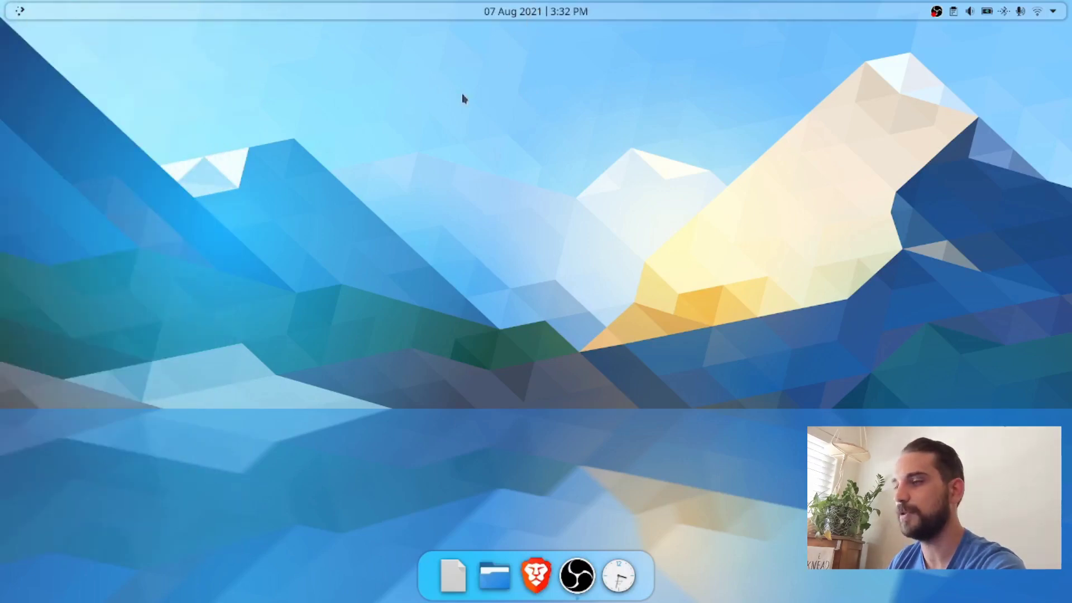
Step: Open the Better inline clock's settings from the top panel's edit mode and apply a fixed font size of 16
right_click(389, 17)
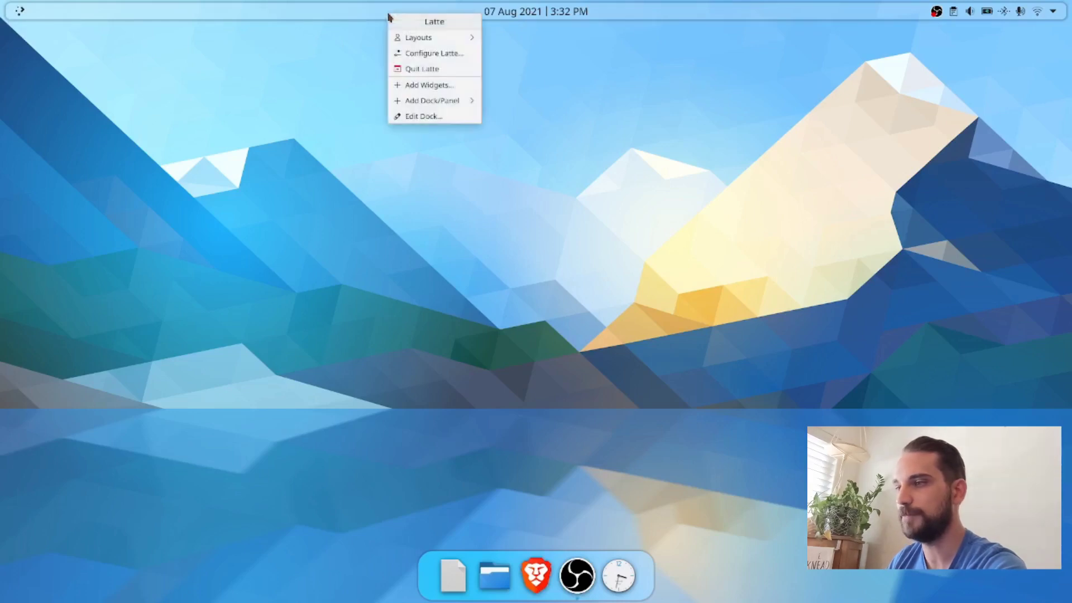
click(413, 116)
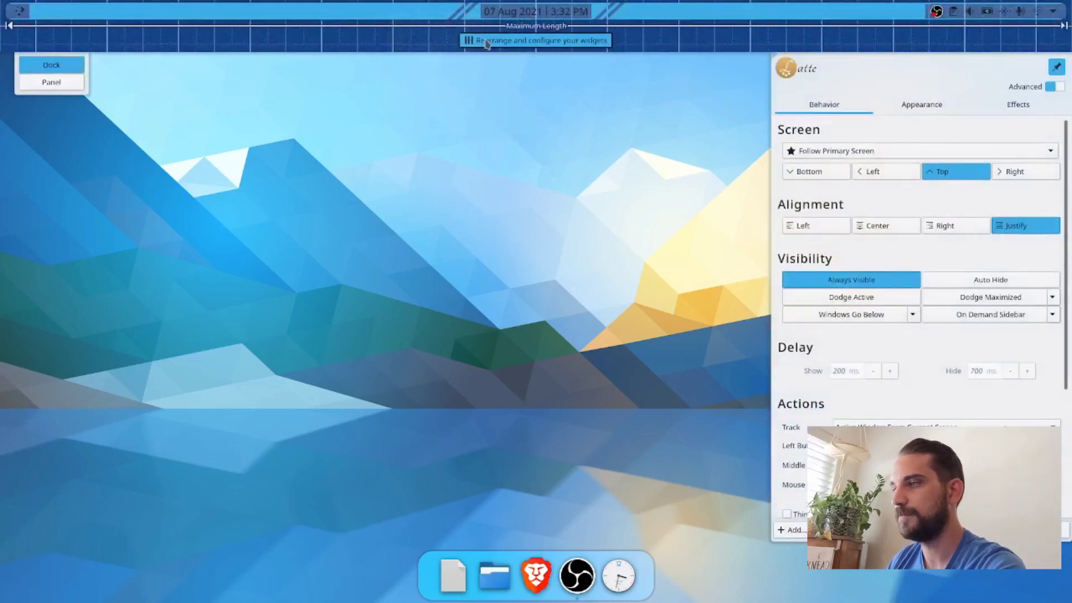
click(486, 35)
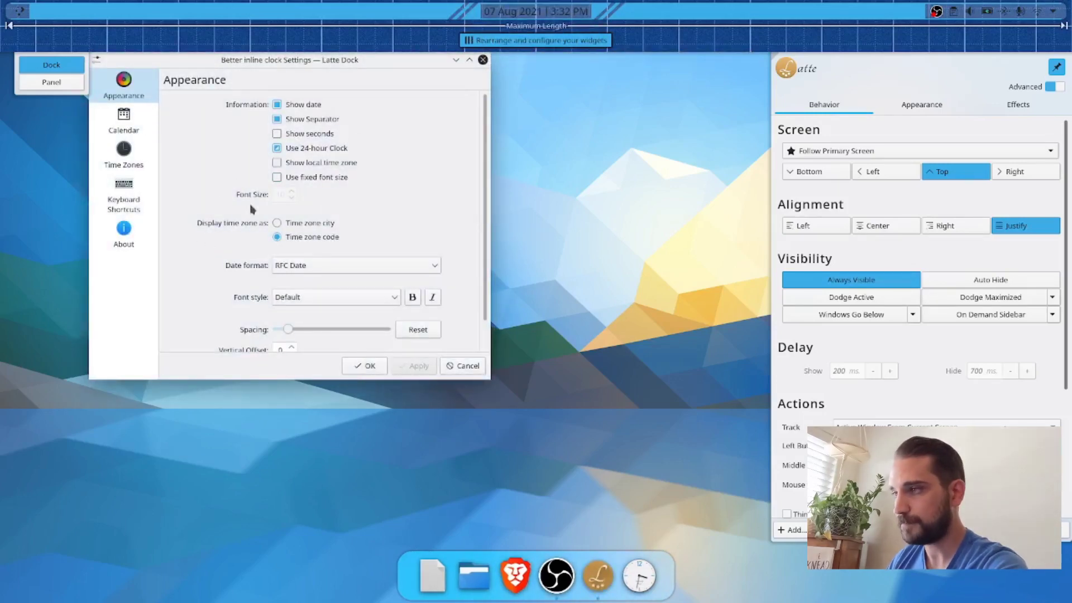
mouse_move(519, 43)
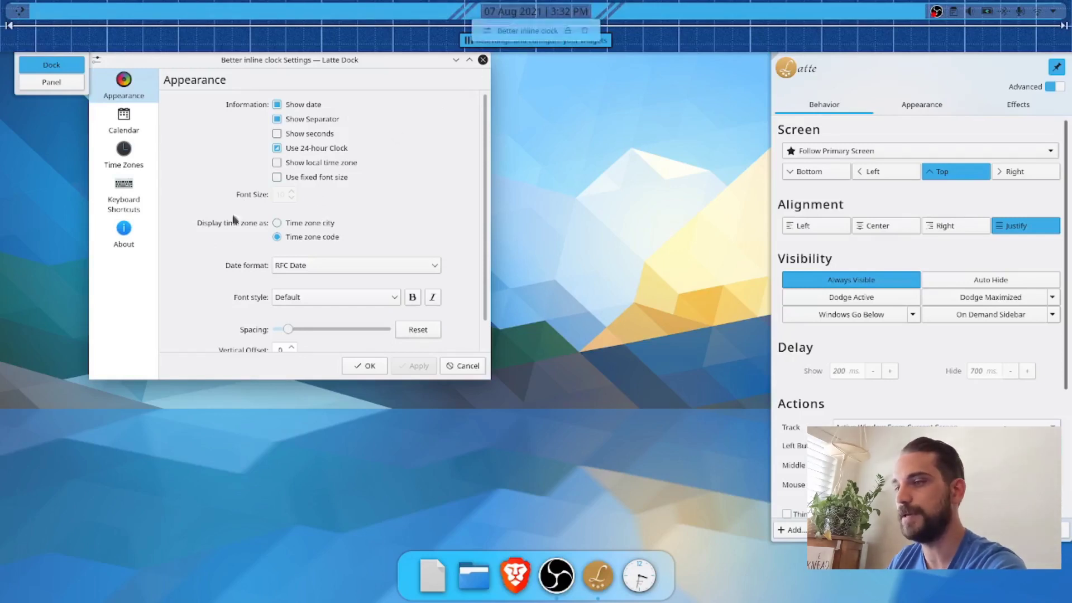
click(203, 298)
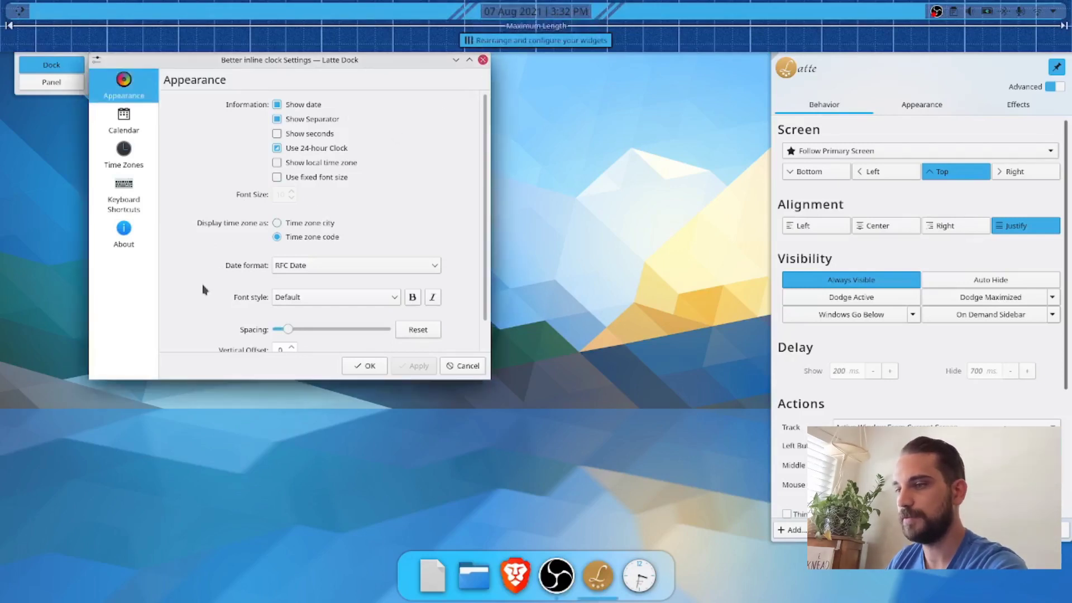
scroll(203, 290, down, 1)
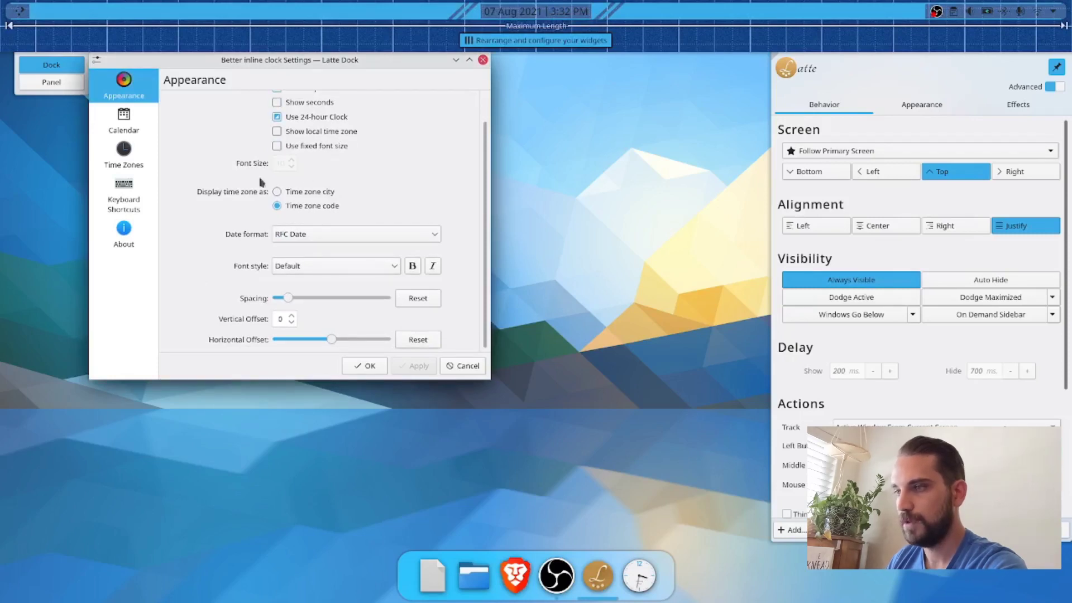
scroll(218, 193, up, 1)
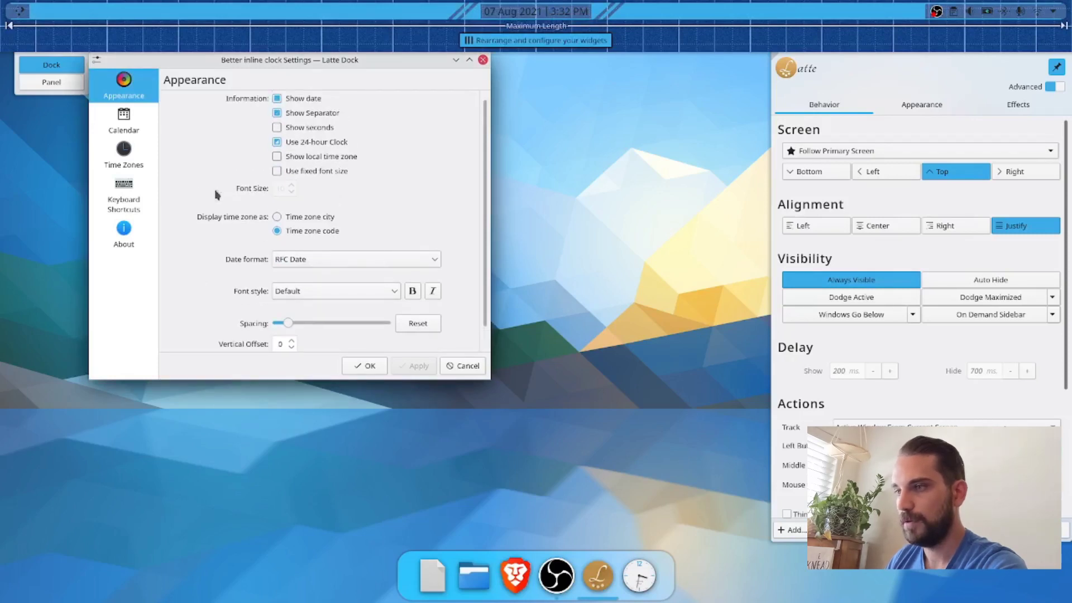
click(277, 173)
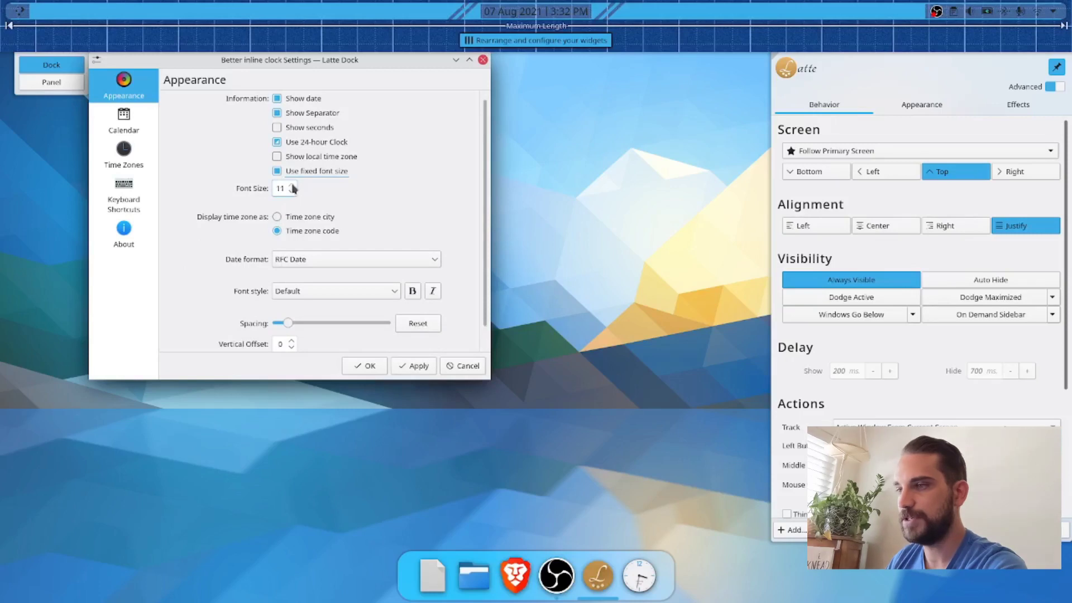
click(291, 186)
click(291, 186)
click(416, 366)
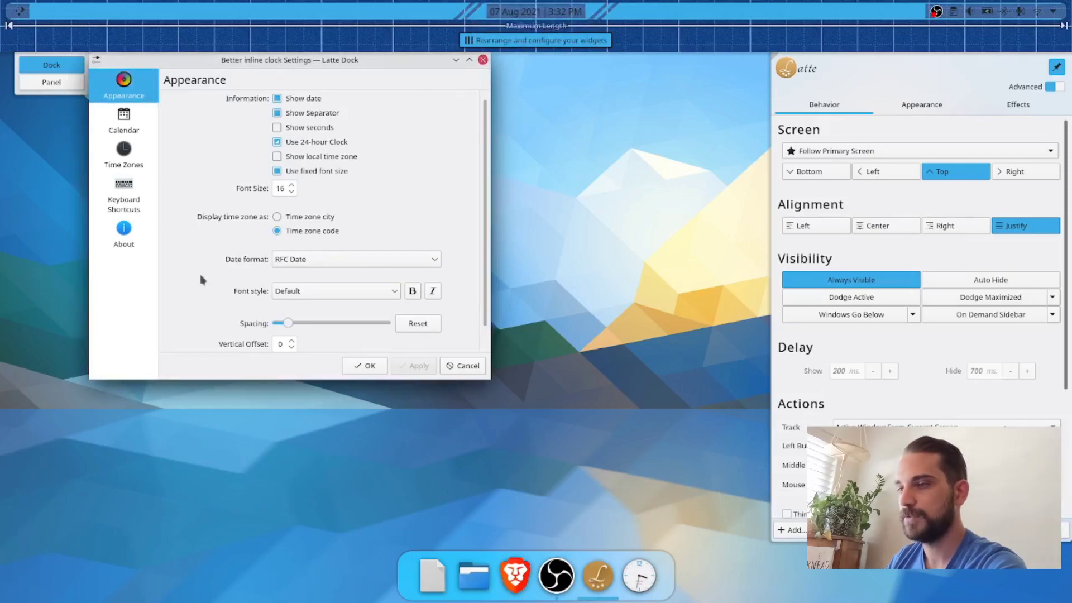
Step: Set the inline clock's date format to Custom Date, apply it, and leave the panel's edit mode
scroll(202, 280, down, 1)
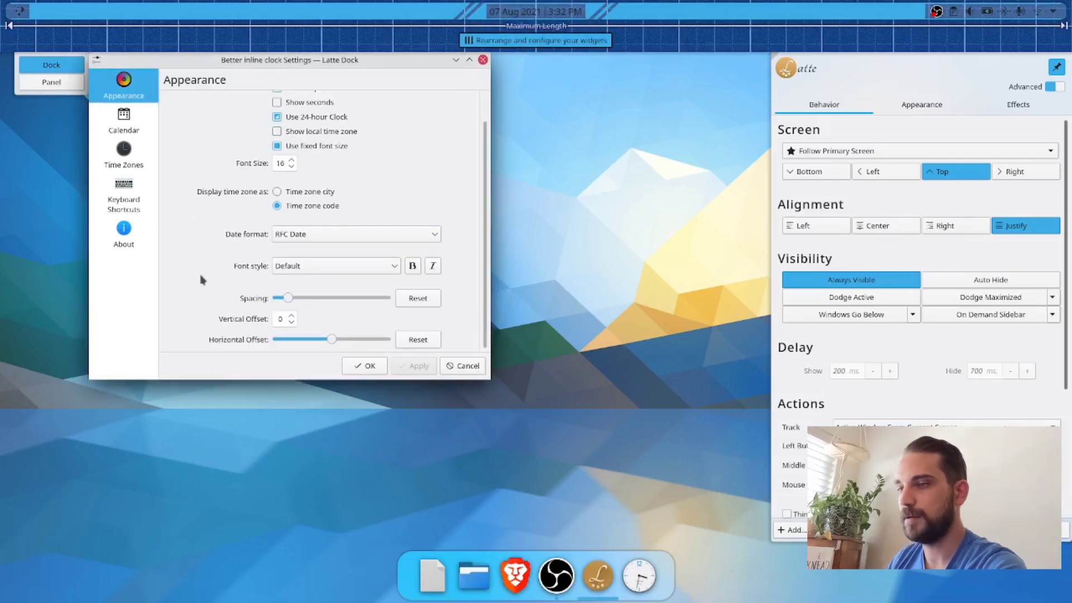
click(329, 235)
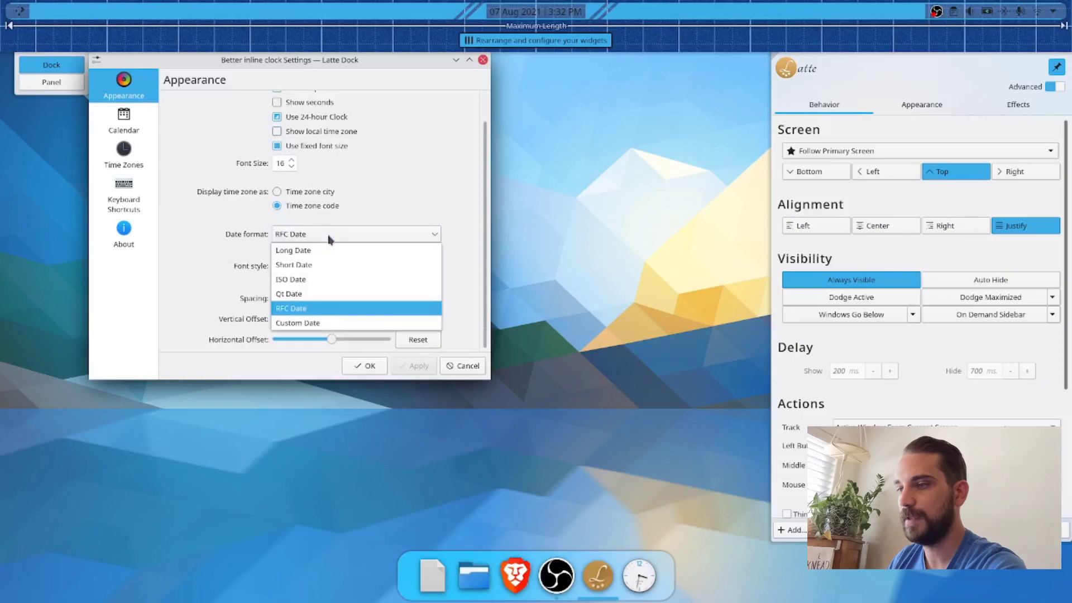
click(294, 323)
click(413, 366)
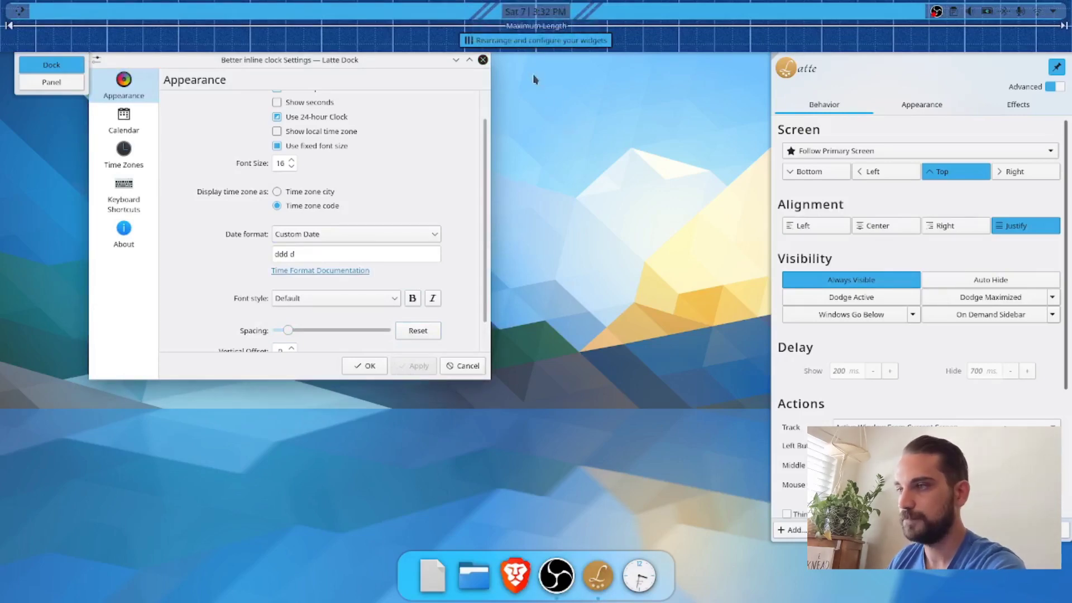
click(371, 368)
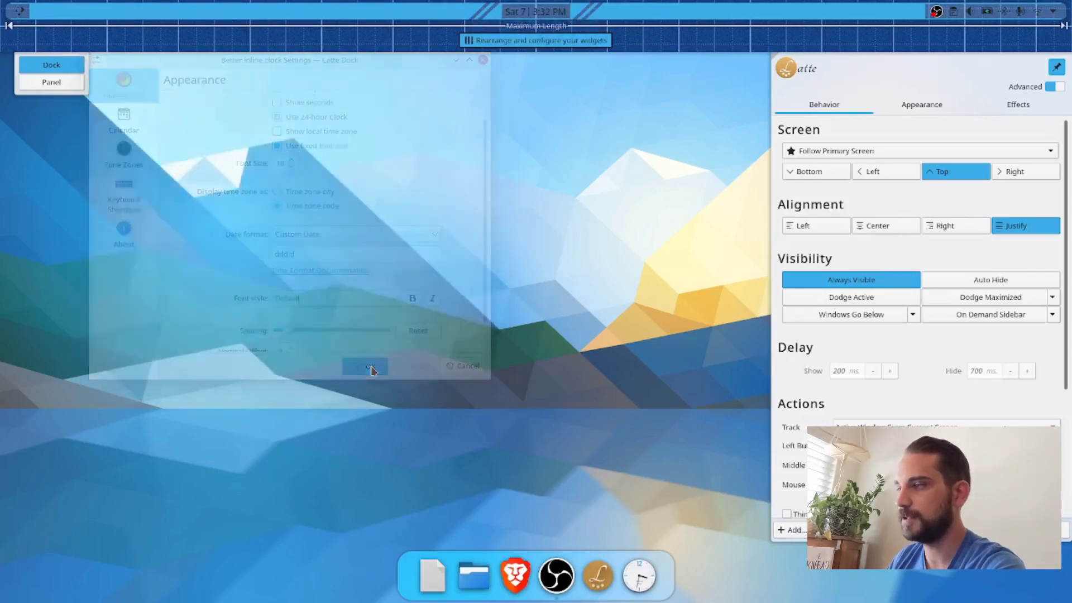
click(1033, 530)
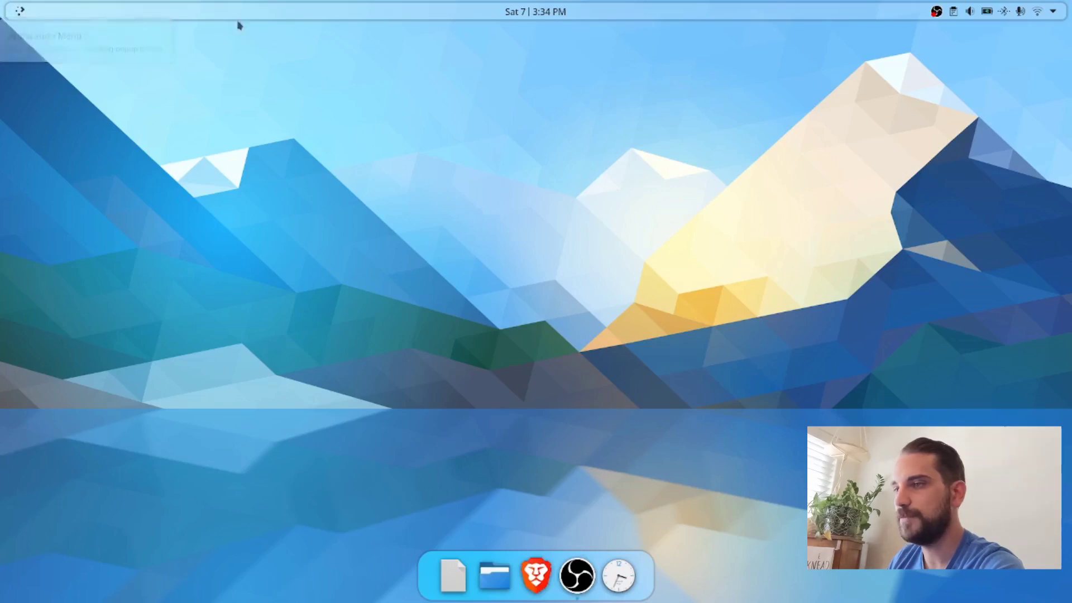
Step: Change the top panel's Application Menu icon to archlinux-logo from the other icons, apply it, and leave edit mode
right_click(289, 11)
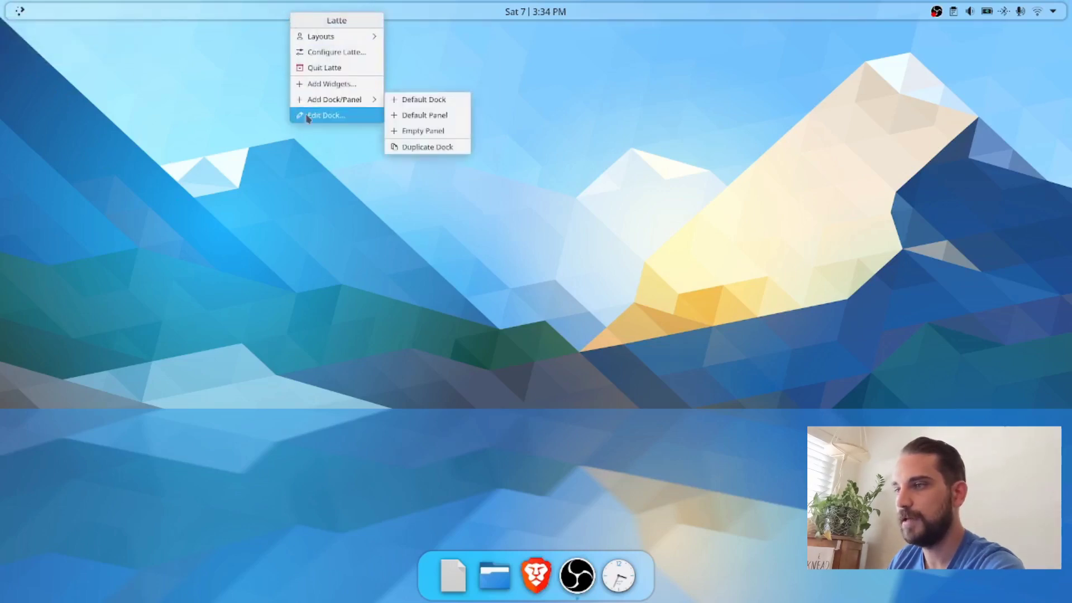
click(307, 115)
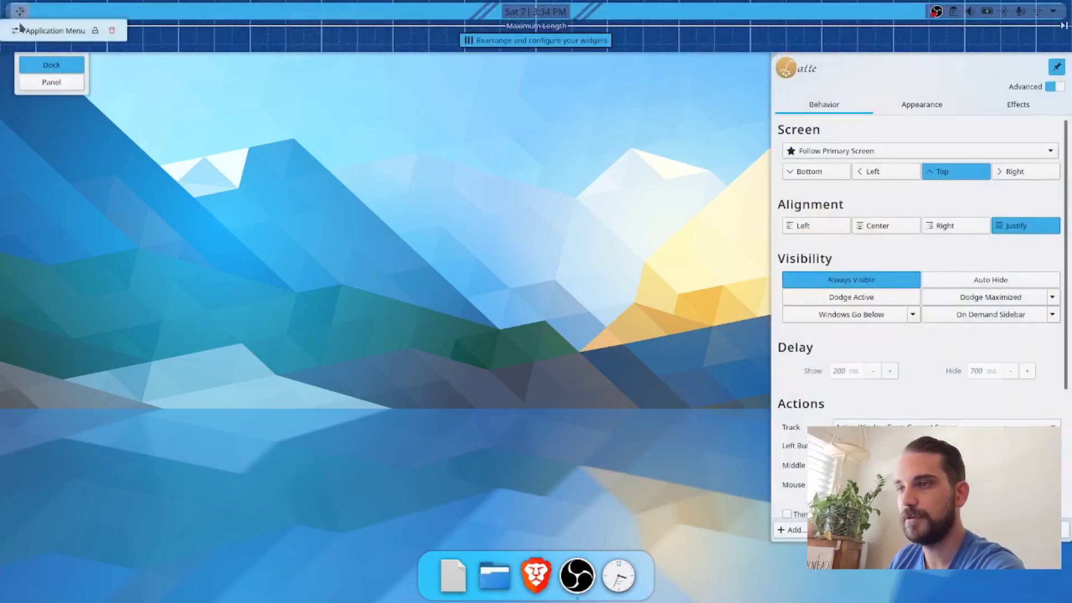
click(15, 30)
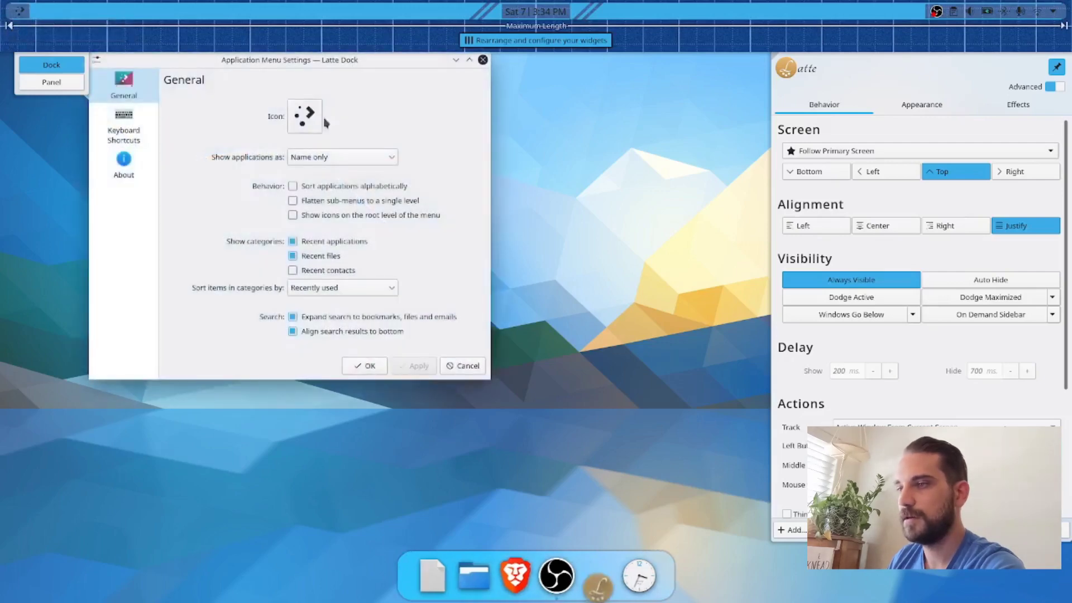
click(304, 126)
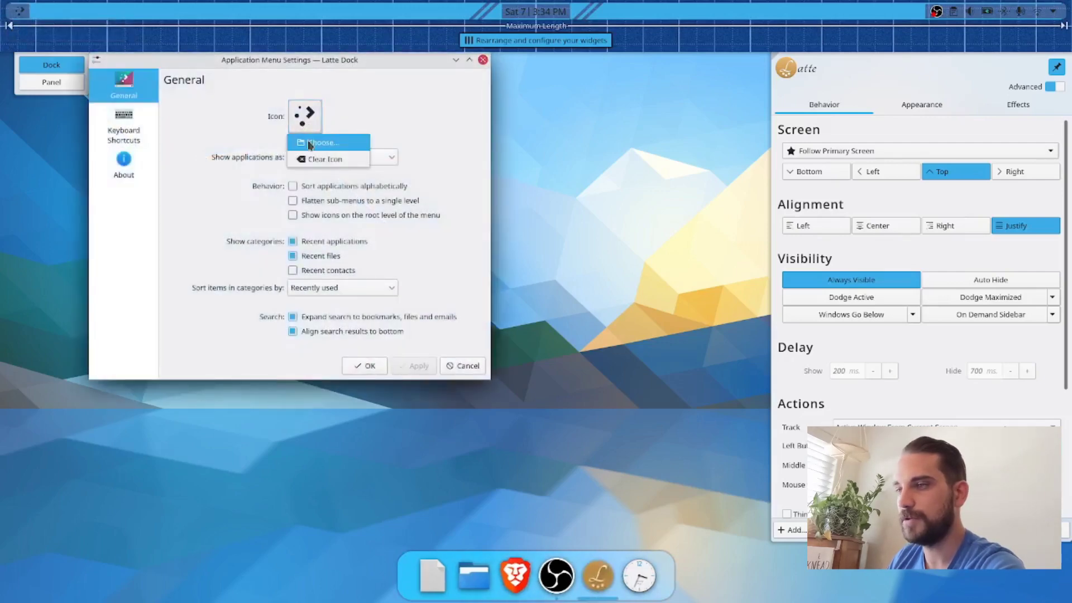
click(310, 144)
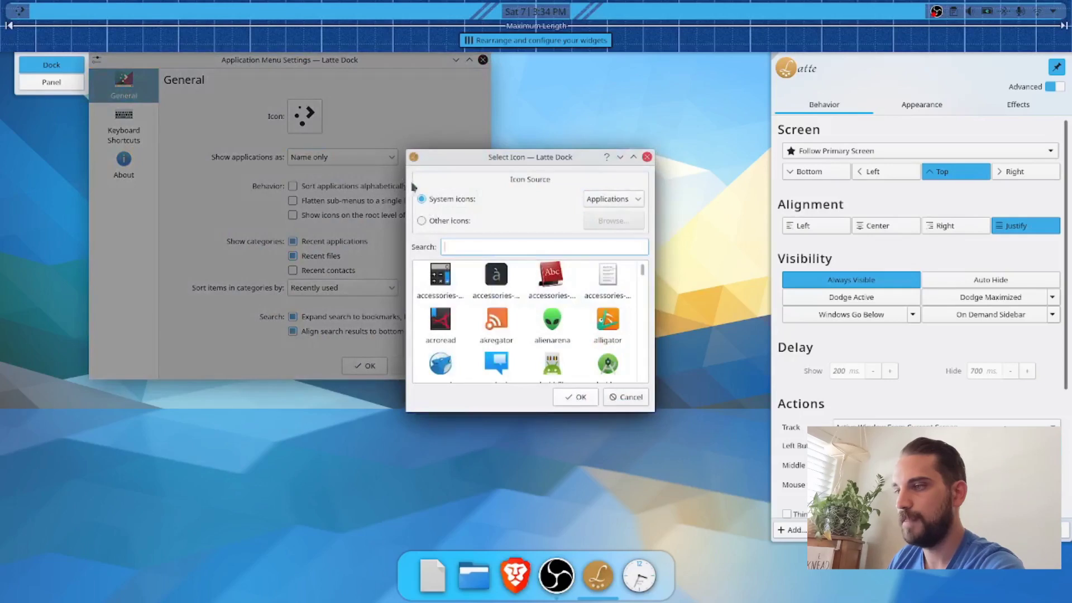
click(429, 221)
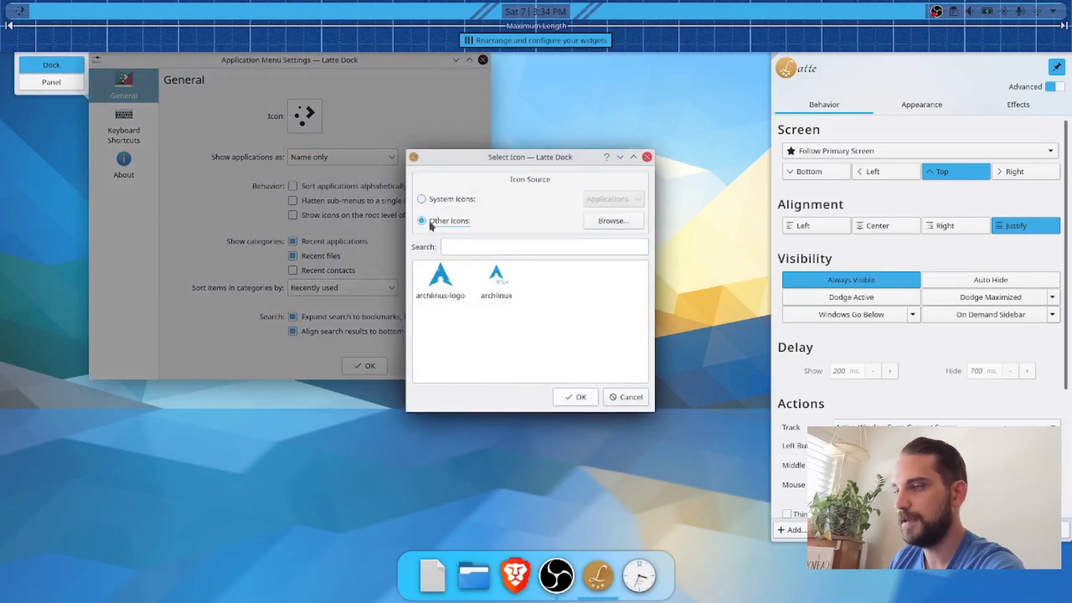
double_click(439, 281)
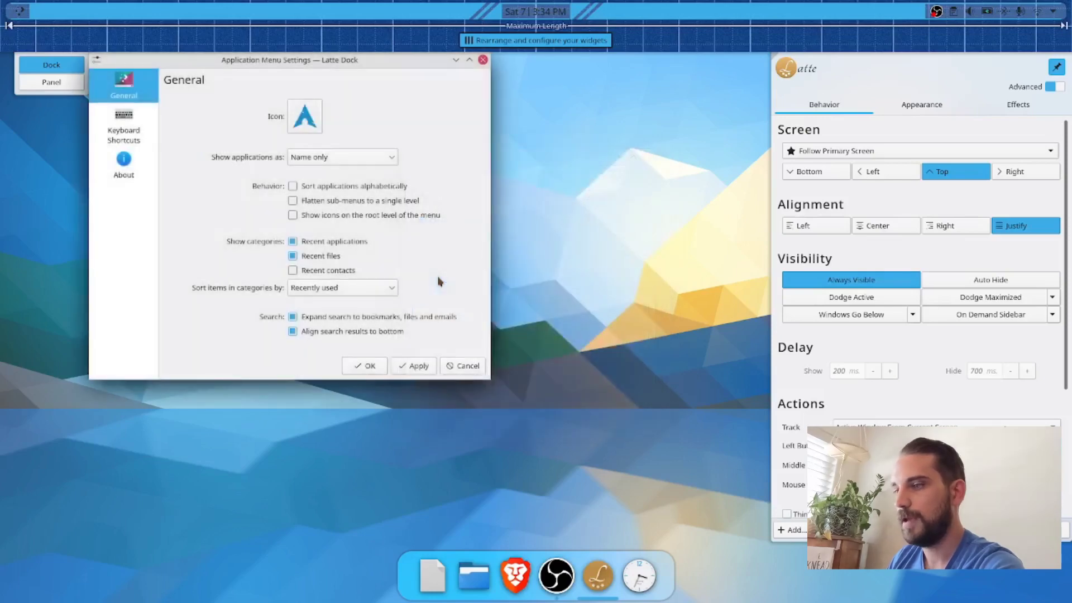
click(428, 365)
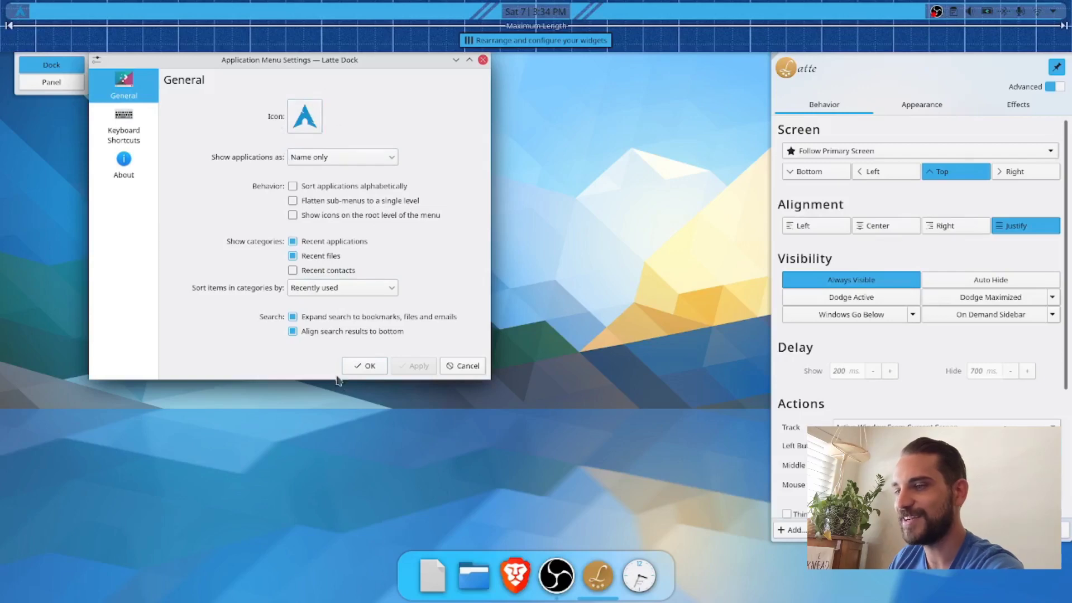
click(365, 368)
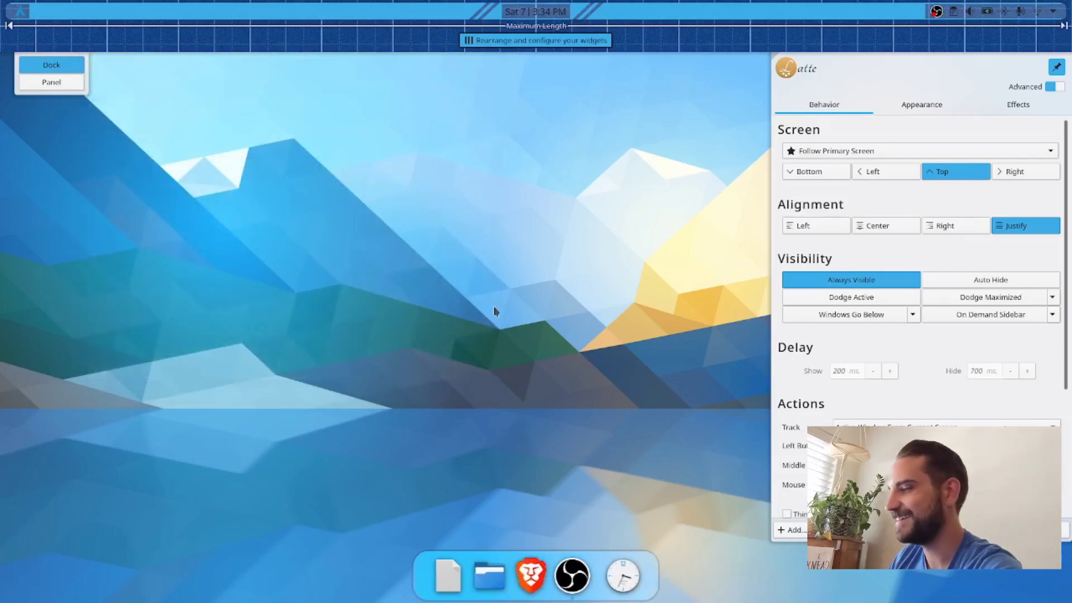
click(1021, 530)
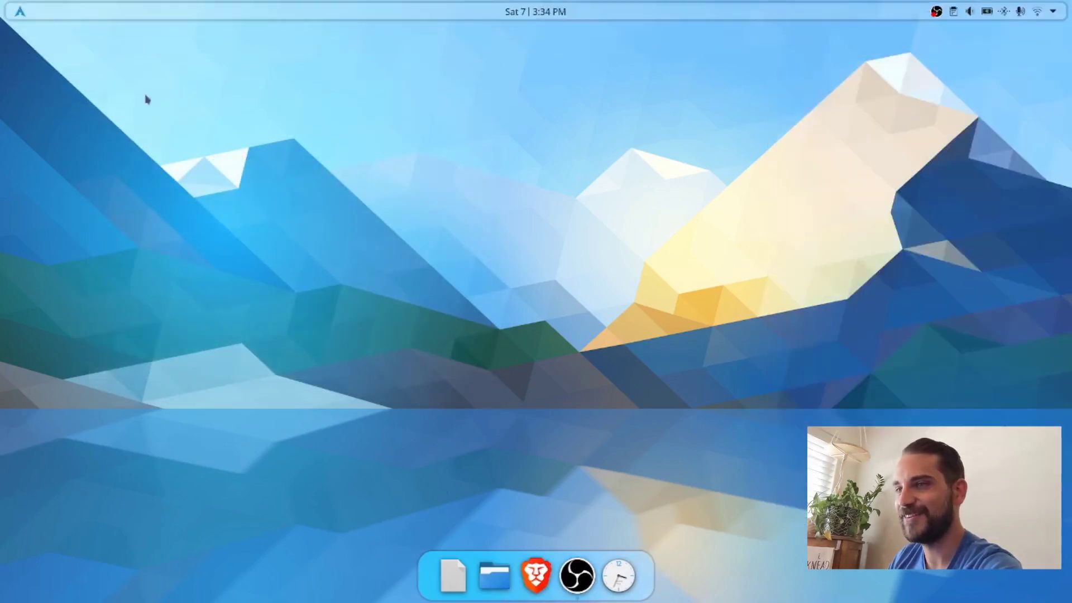
Step: Open Konsole, search the packages with "yay -Ss kvantum", and highlight the community/kvantum-qt5 entry
click(20, 11)
click(622, 251)
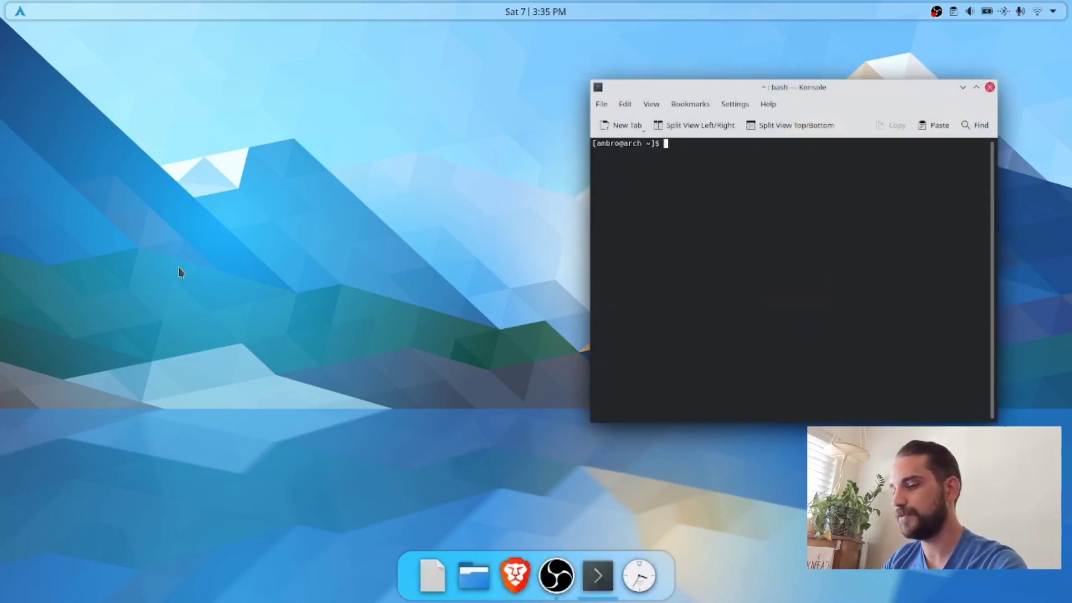
text(yay -S)
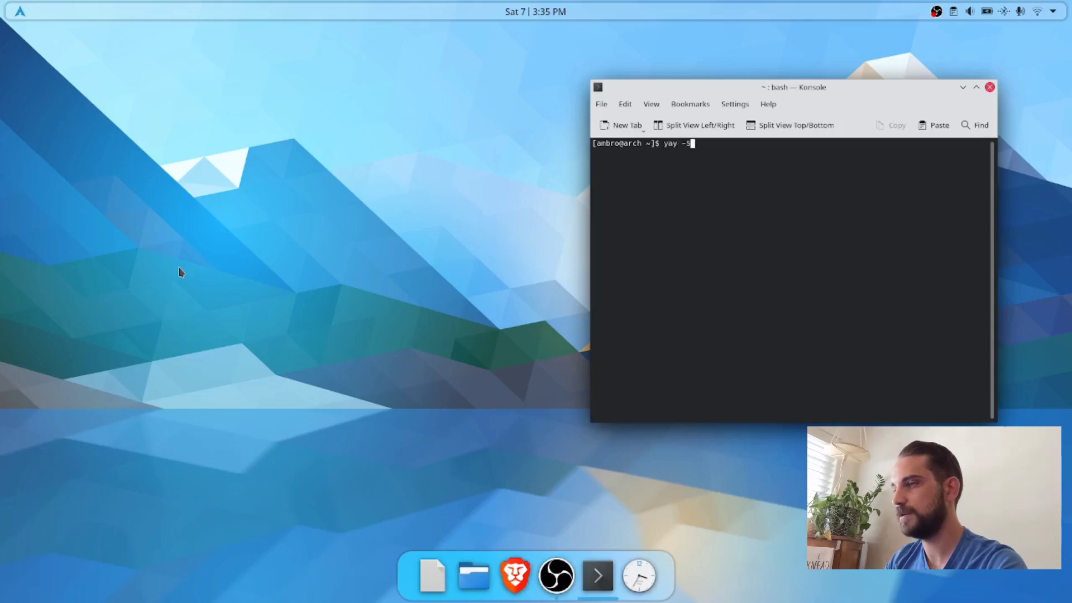
text(s kvantum)
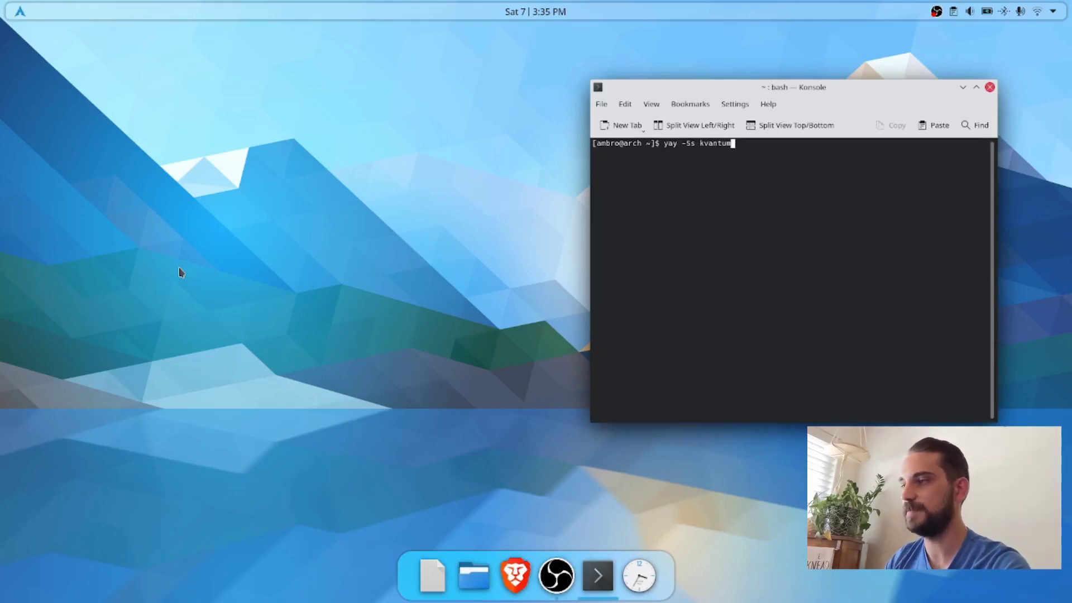
key(Return)
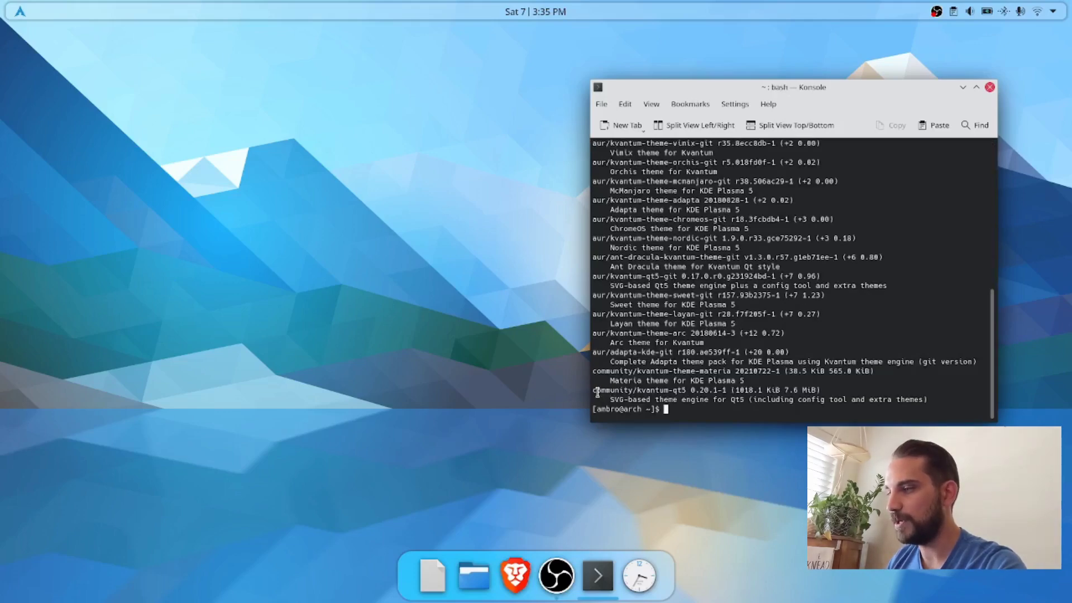
drag(593, 391, 688, 392)
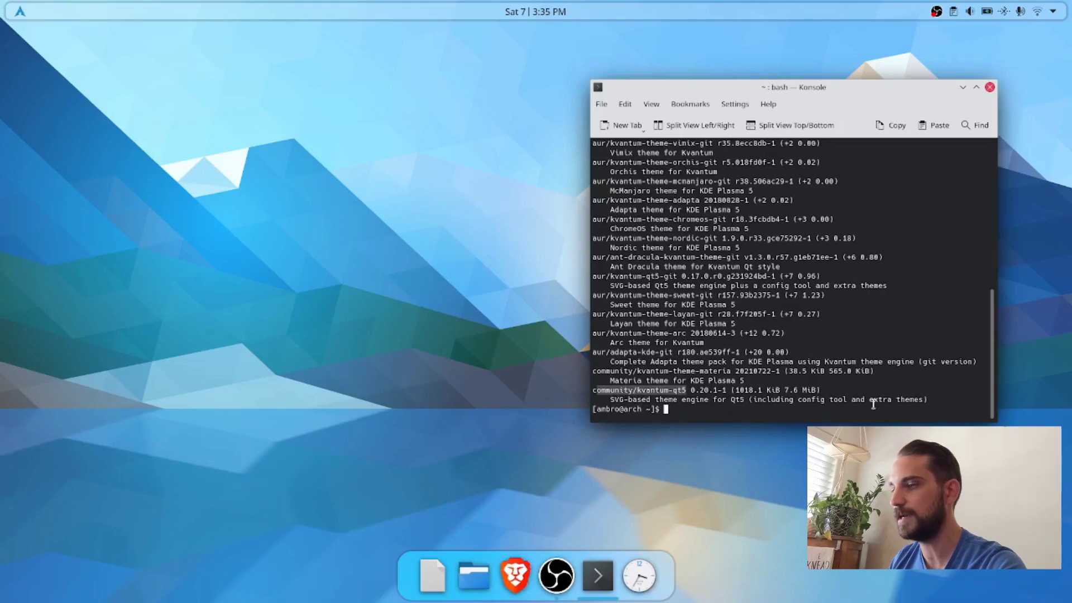
Step: Install the Kvantum engine with "yay -S kvantum-qt5", entering the sudo password and accepting the installation
click(680, 409)
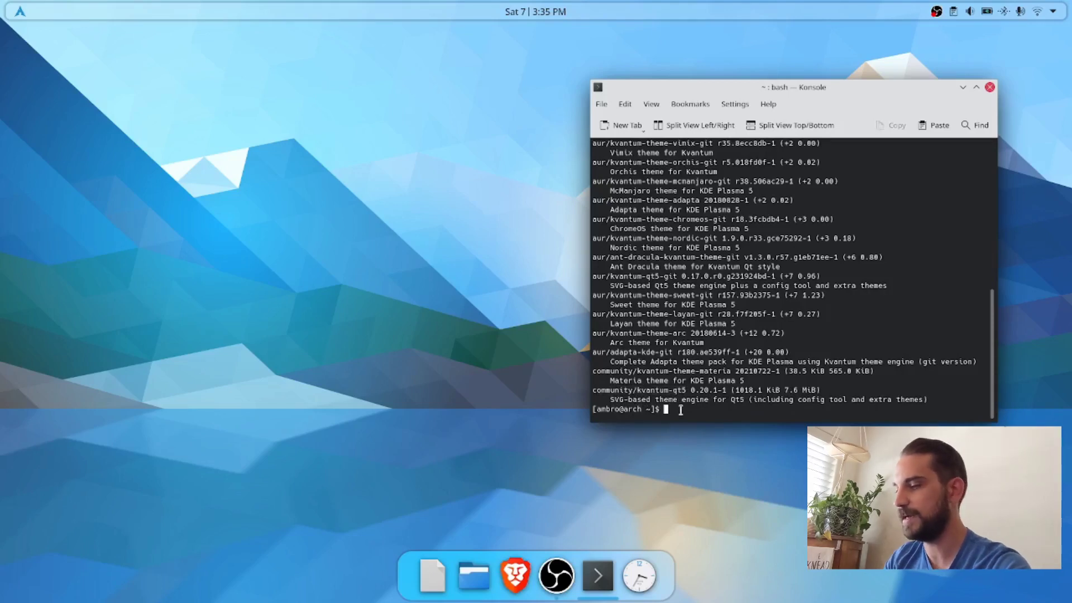
text(yay )
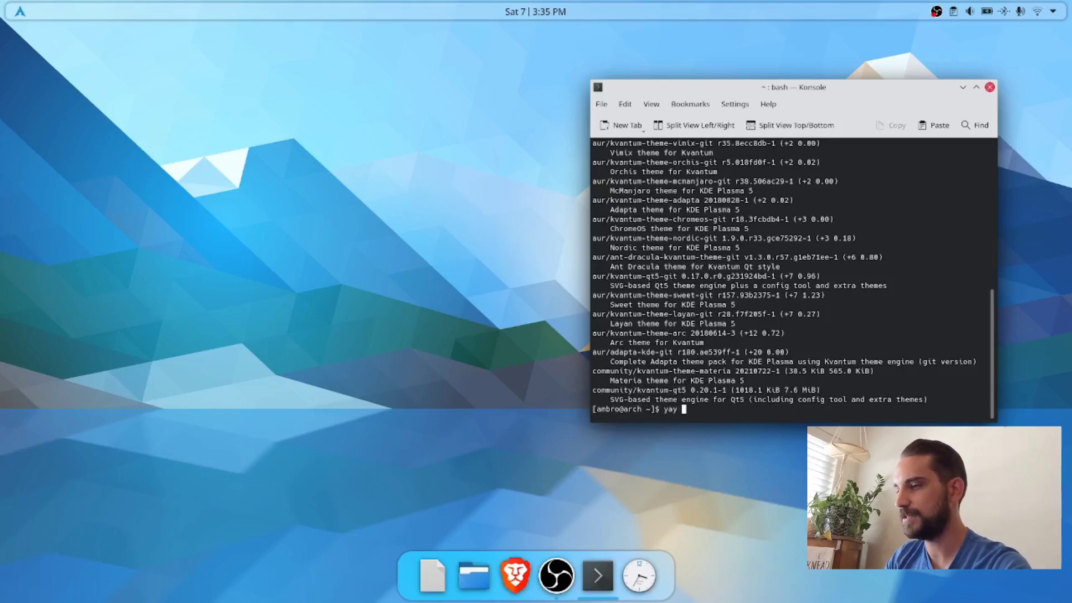
text(-S )
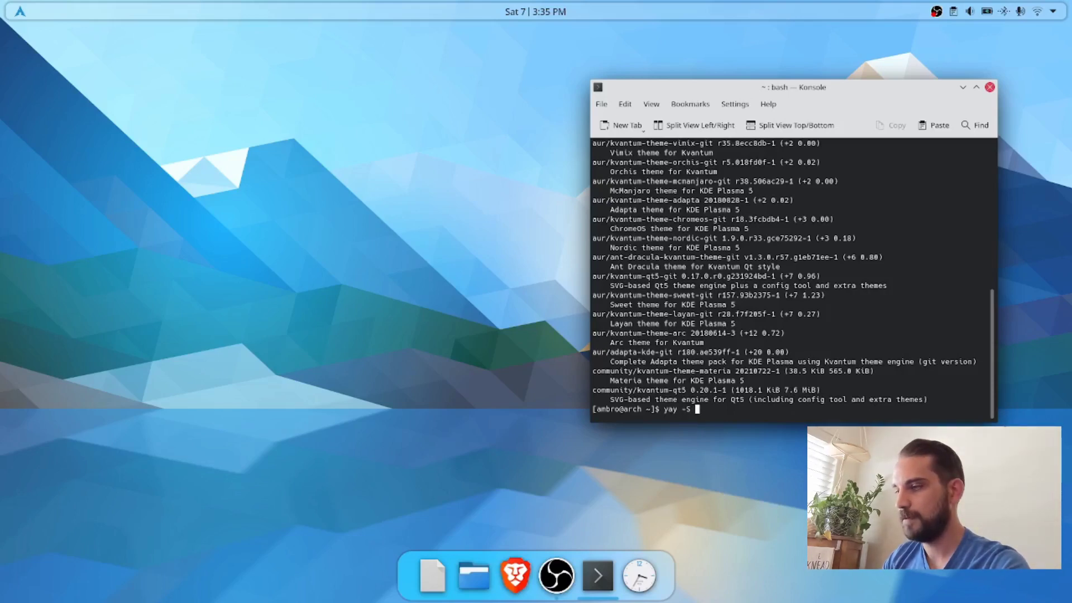
text(kvantum)
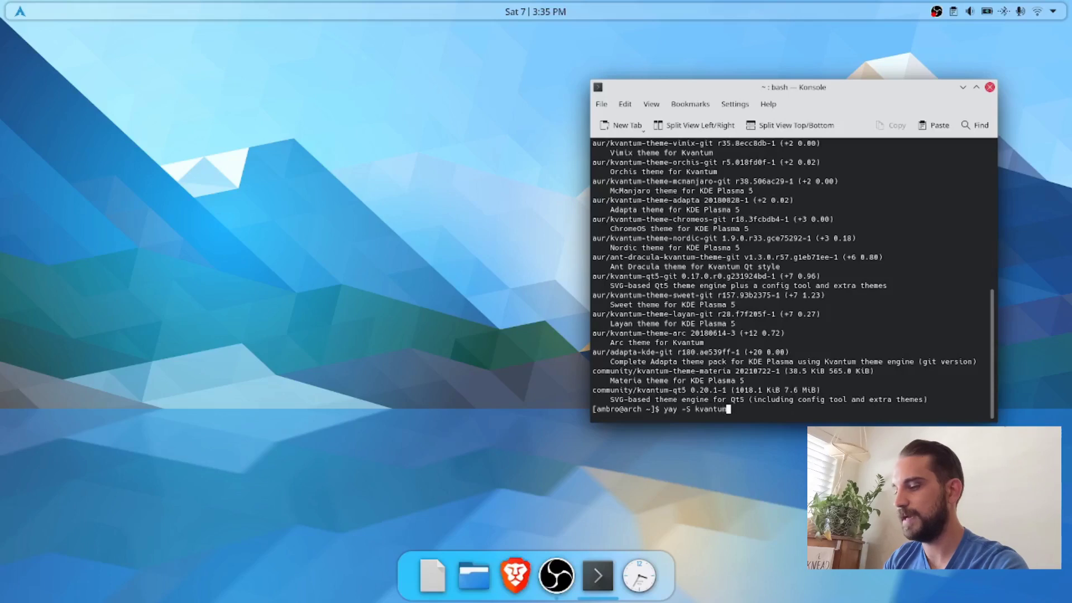
text(-)
text(qt5)
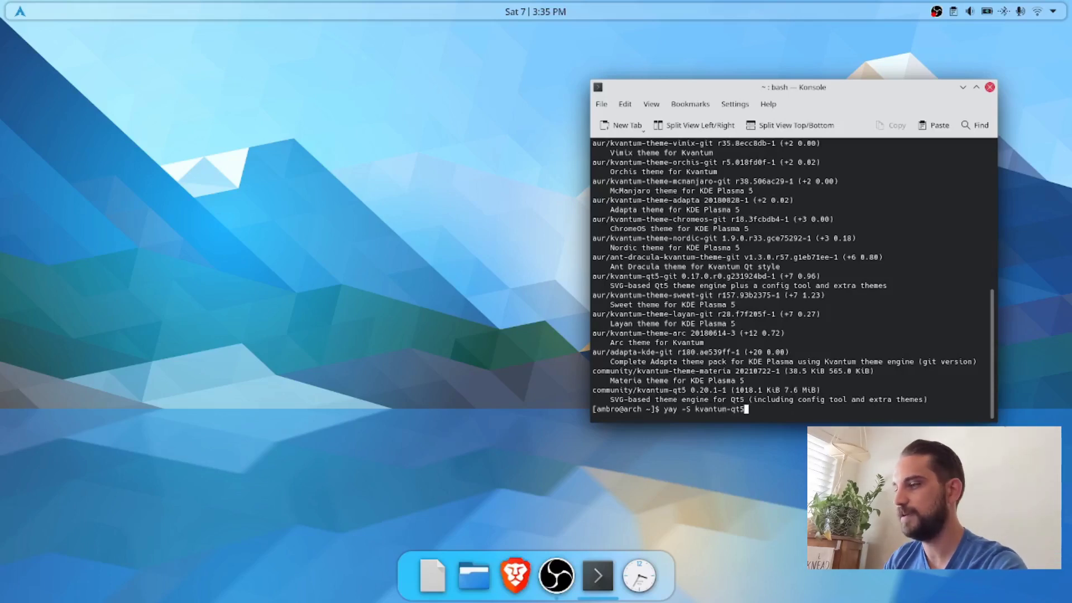
key(Return)
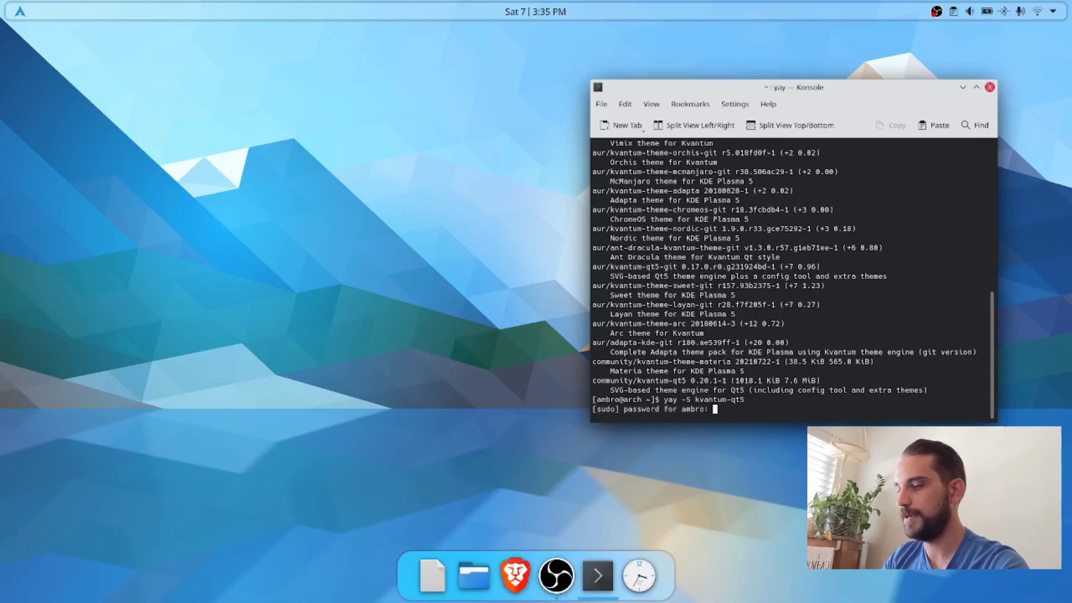
key(Return)
key(Return)
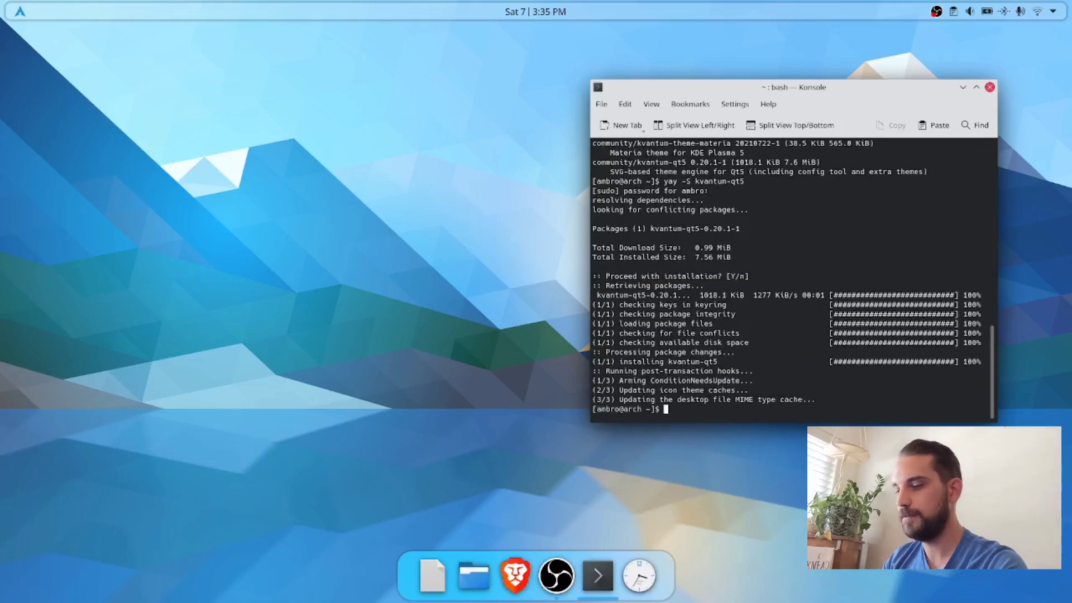
Step: Search the packages with "yay -Ss gtk plasma" in a cleared terminal and highlight the kde-gtk-config entry's name and install status
key(ctrl+l)
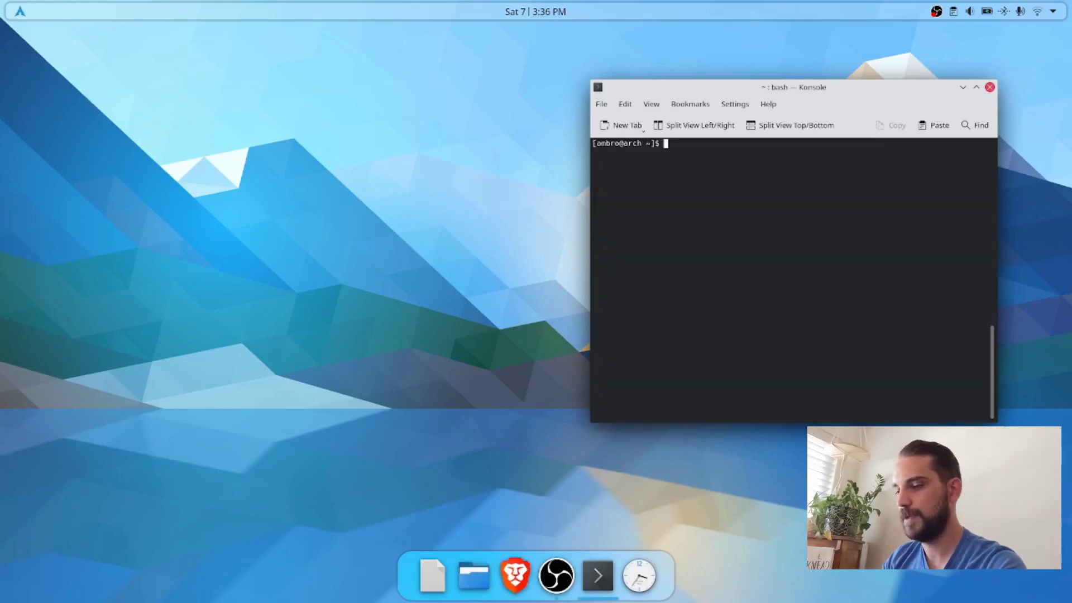
text(yay -Ss)
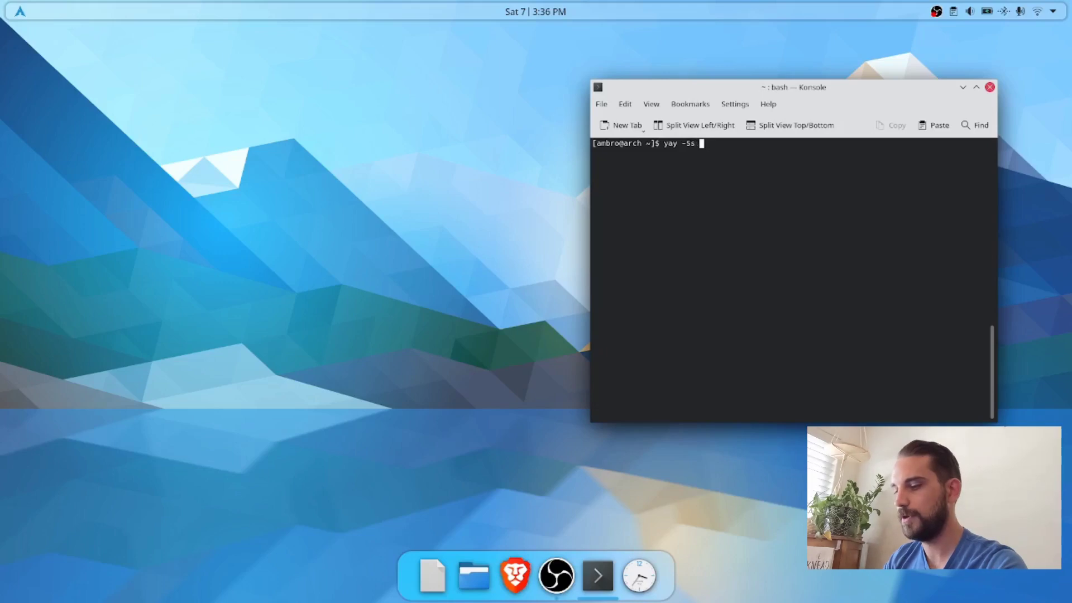
text( gtk plas)
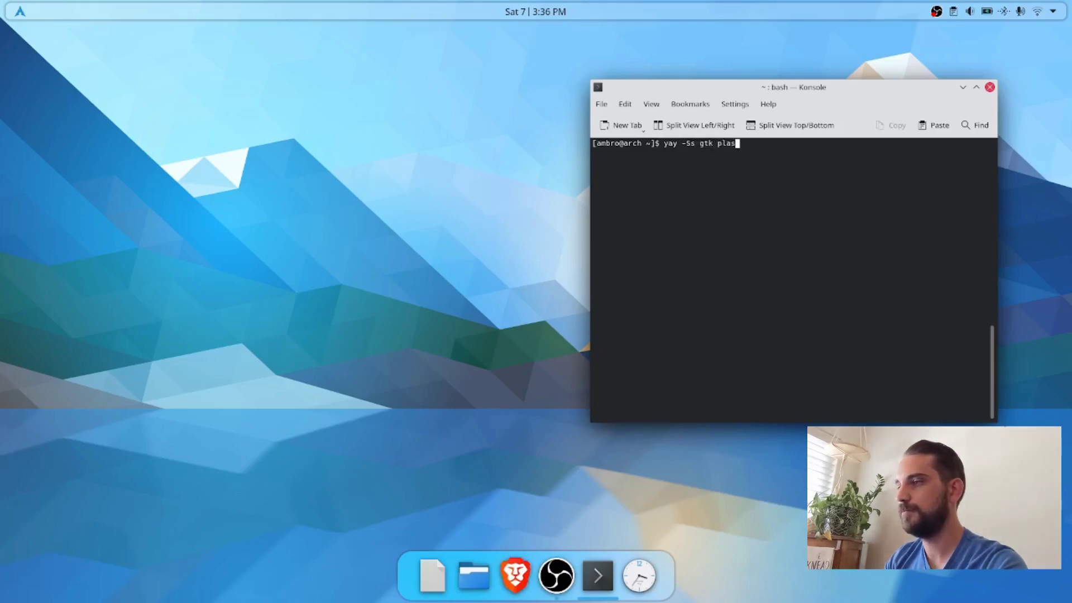
text(ma)
key(Return)
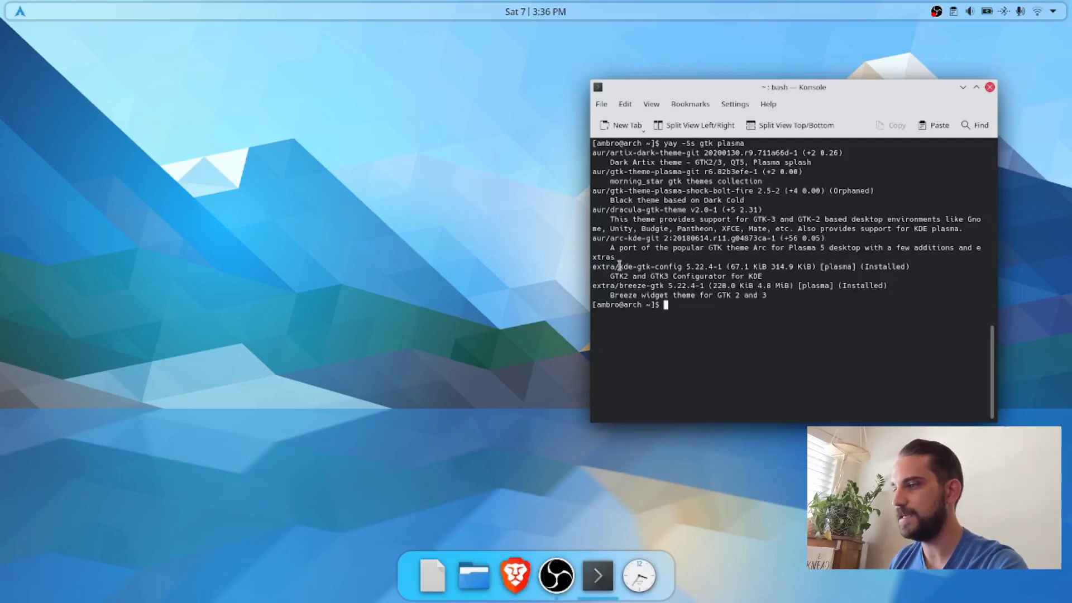
drag(618, 267, 682, 266)
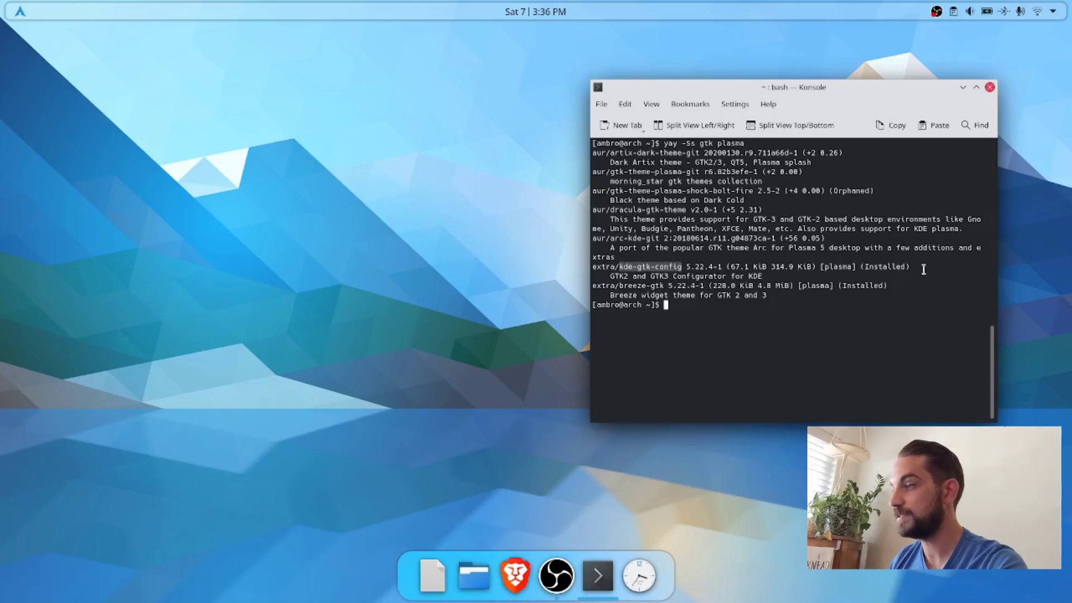
drag(862, 266, 913, 268)
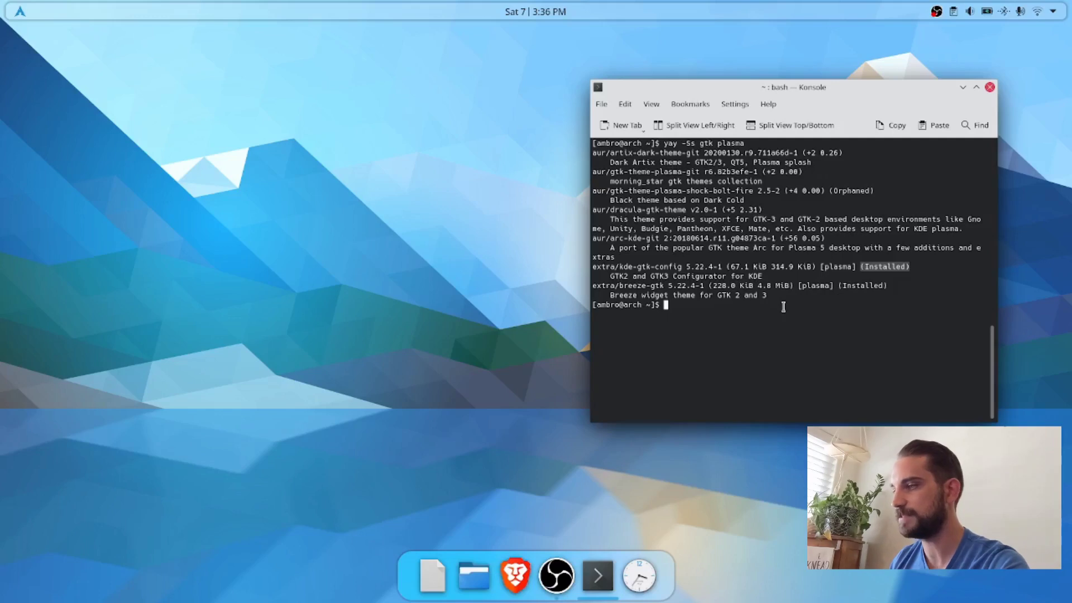
Step: Install the KDE GTK configurator with "yay -S kde-gtk-config" and accept the installation
click(703, 313)
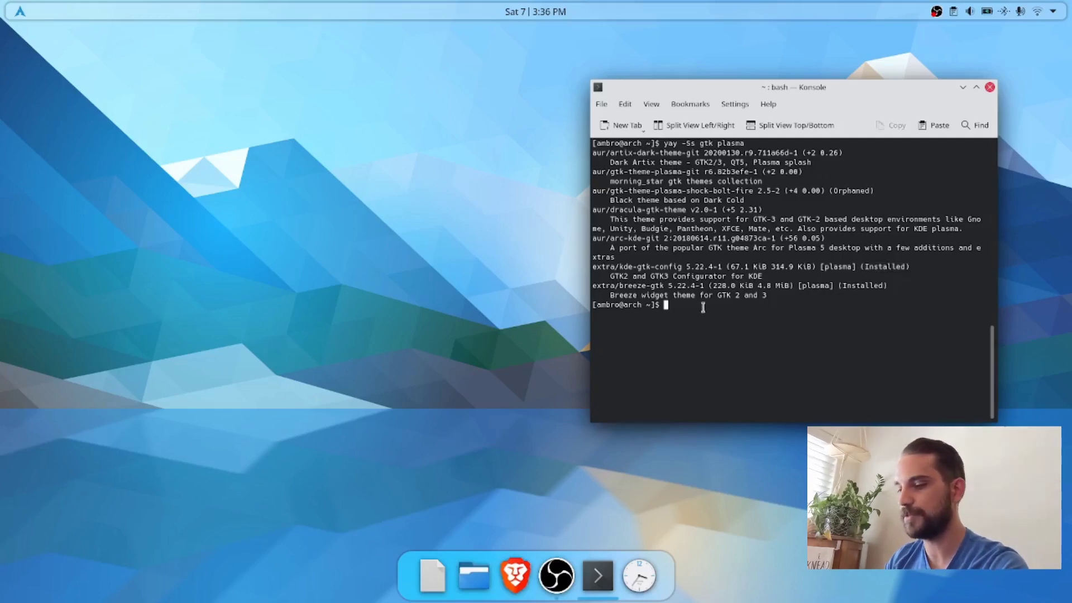
text(yay -)
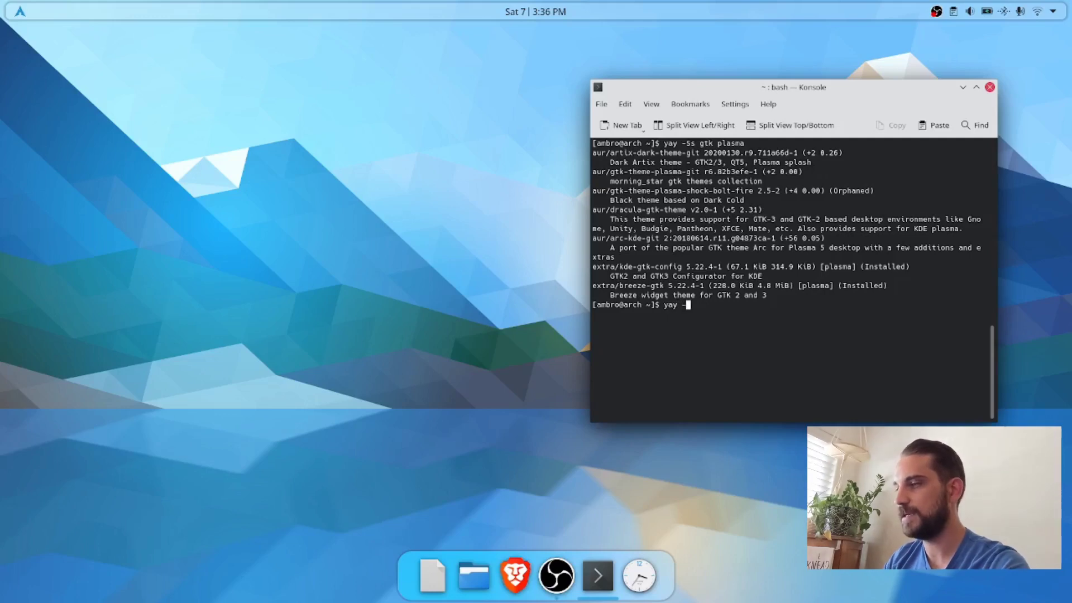
text(S kd)
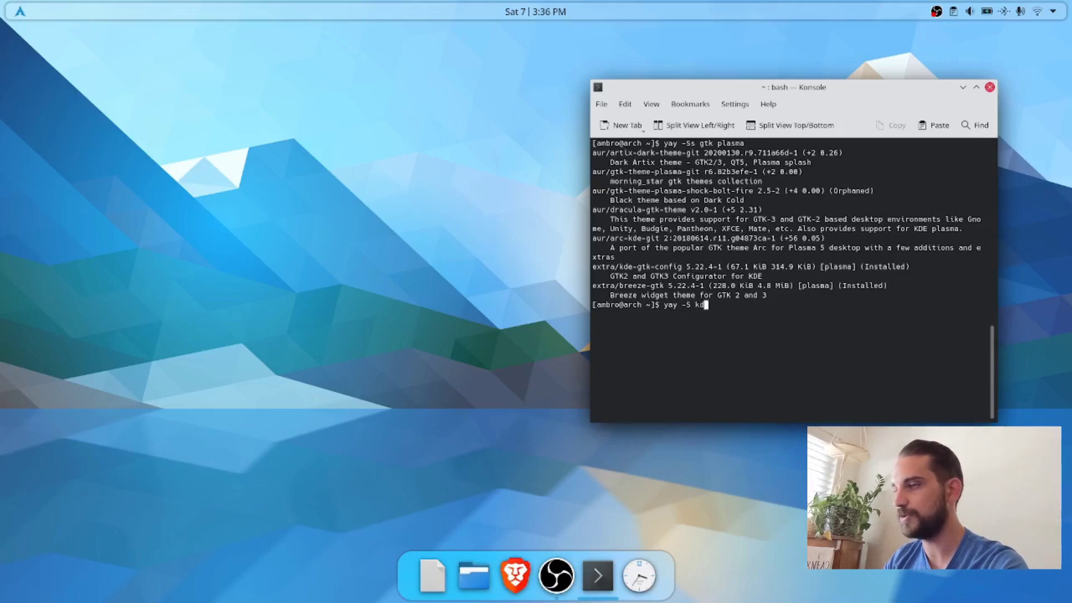
text(e-gtk)
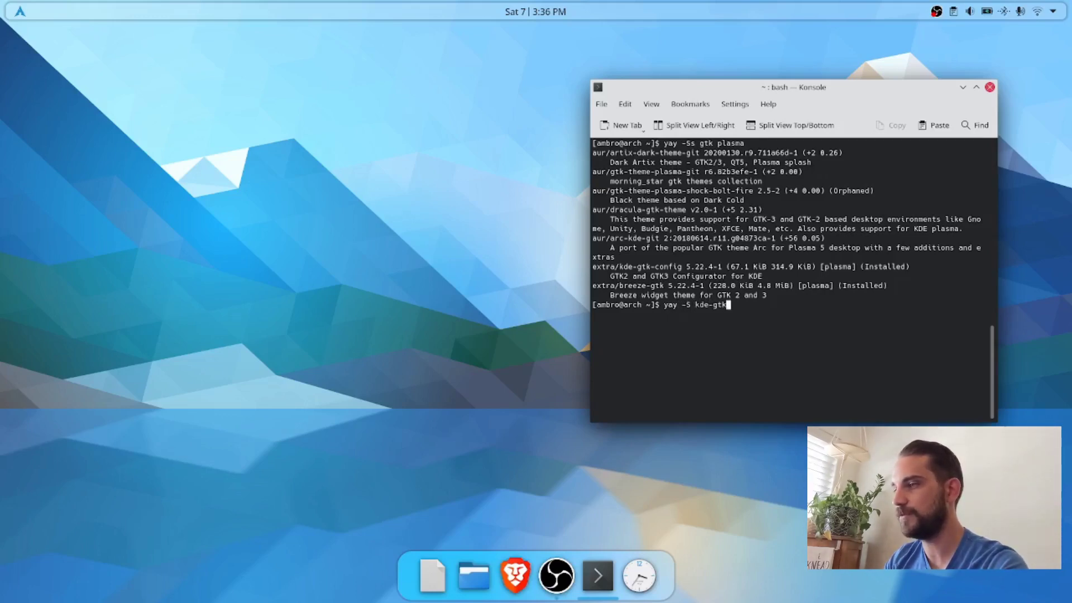
text(-config)
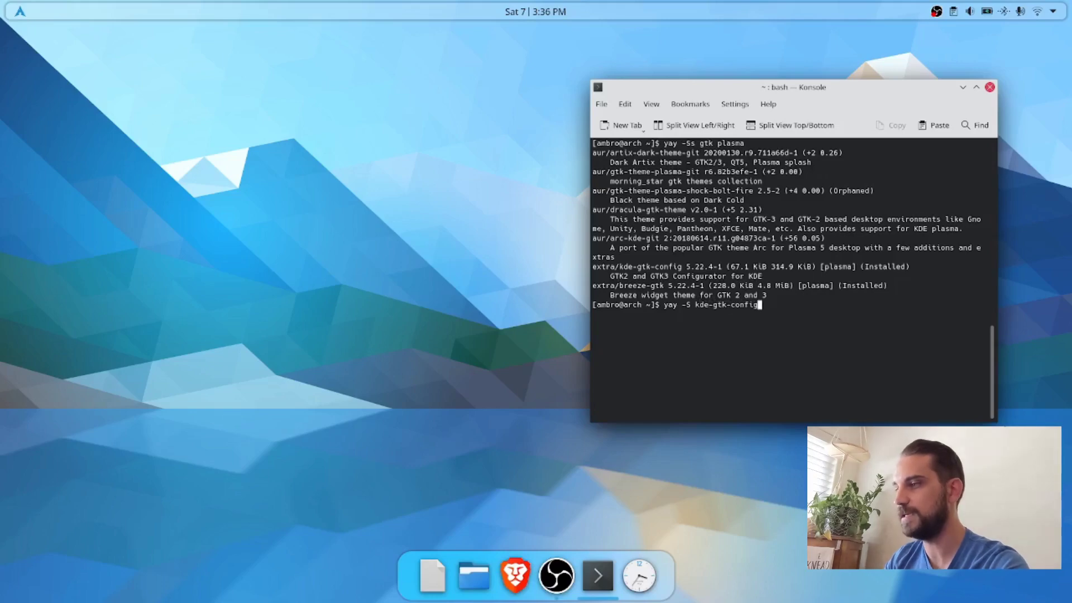
key(Return)
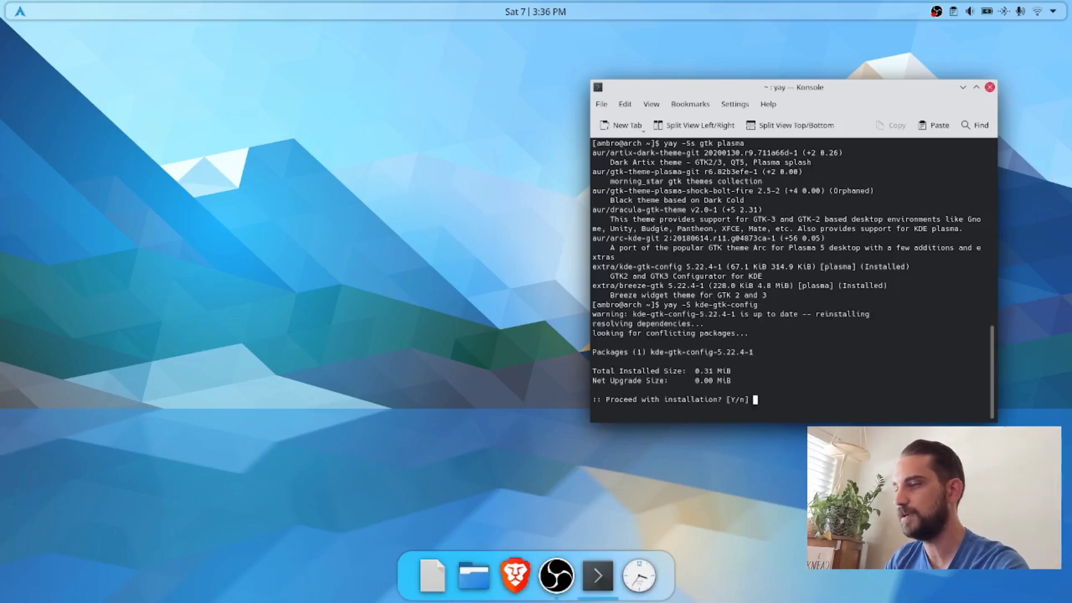
key(Return)
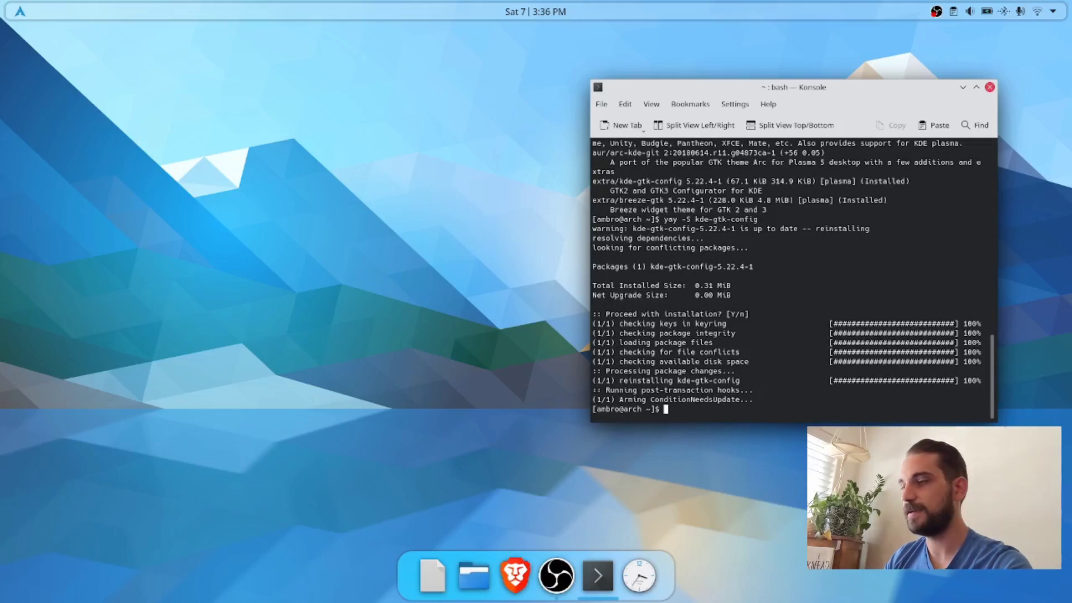
Step: Install the Papirus icons with "yay -S papirus-icon-theme", answering Y to proceed with the installation
text(yay )
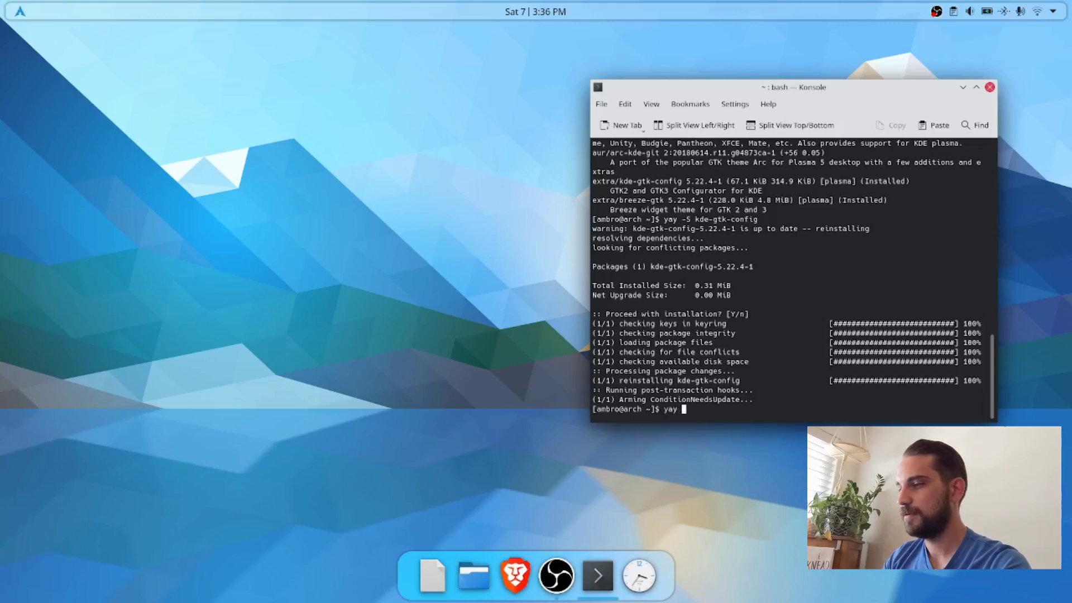
text(-S pa)
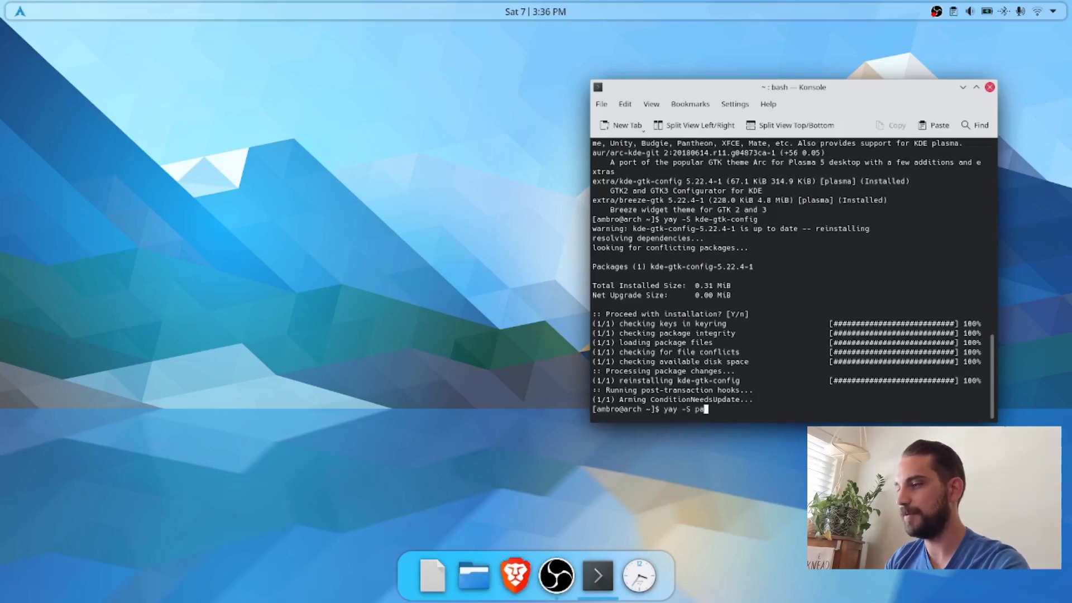
text(pirus-ic)
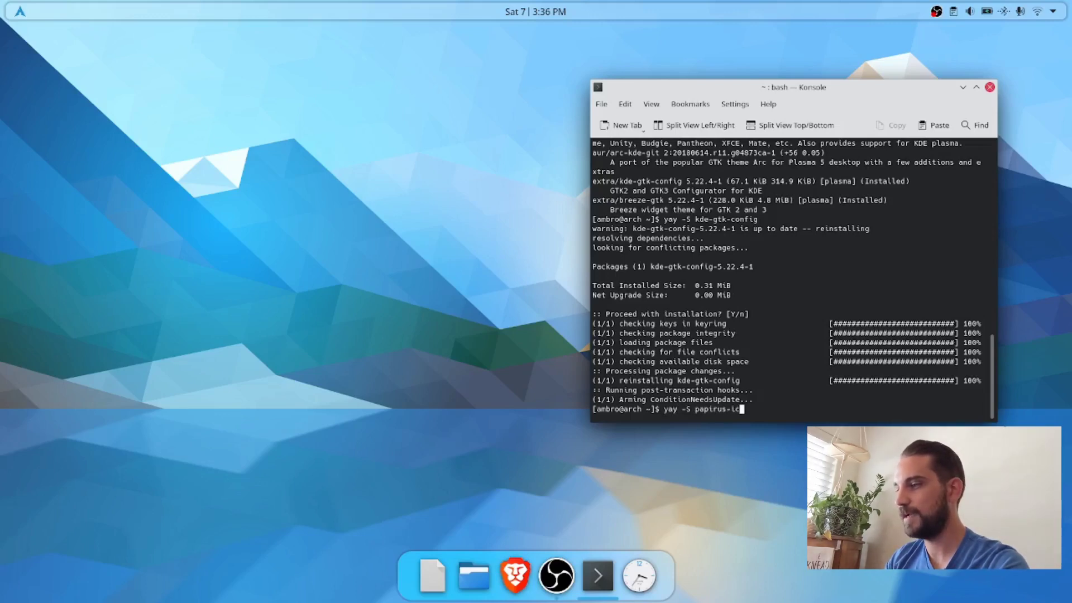
text(on-themem)
key(Return)
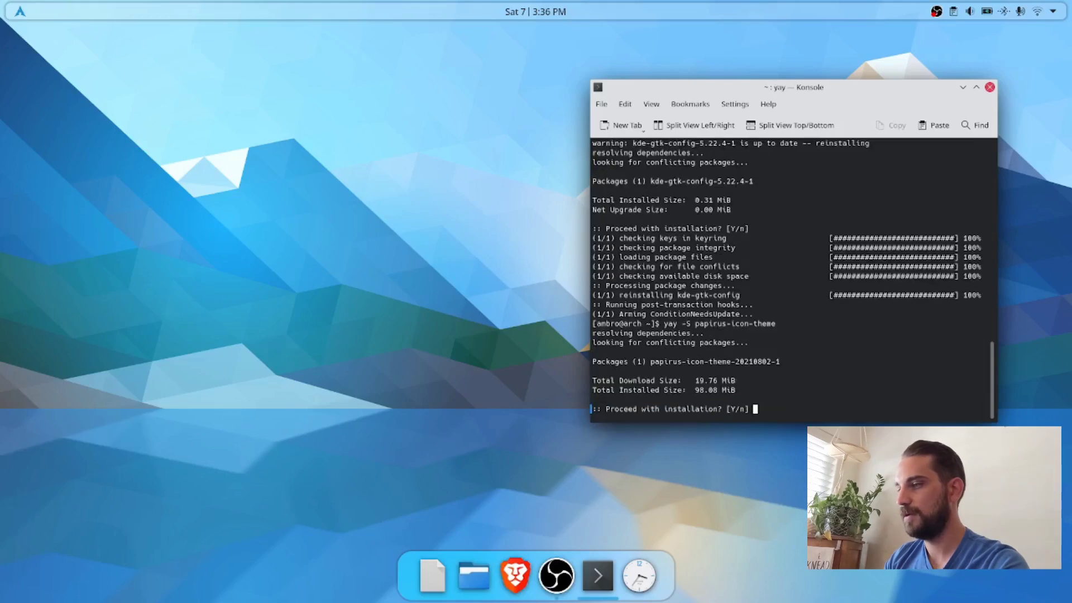
text(Y)
key(Return)
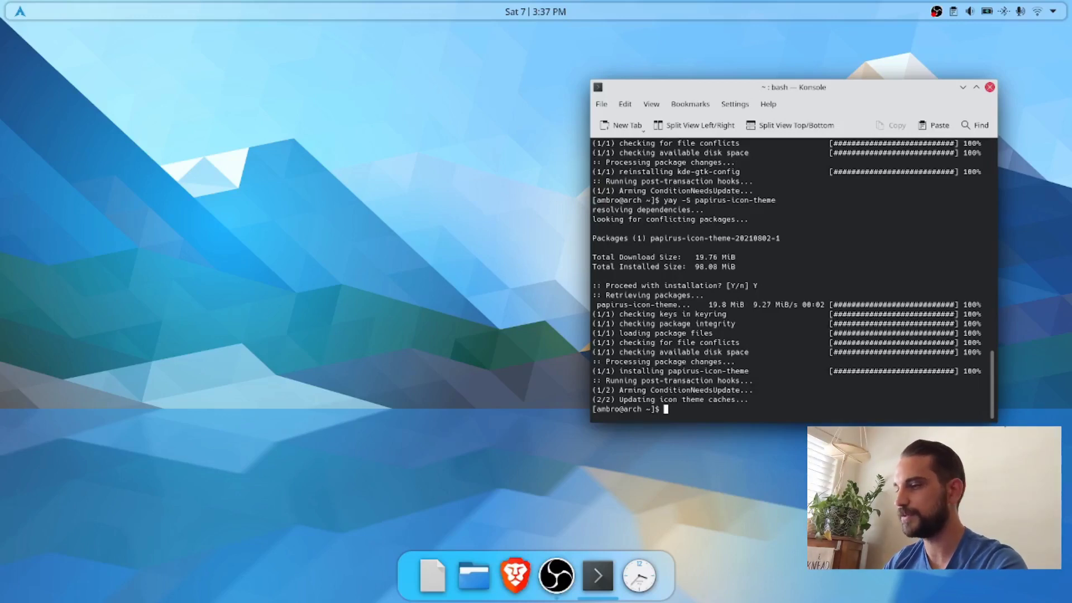
Step: Search the packages with "yay -Ss arc theme" and highlight the community/arc-gtk-theme entry
text(yay -)
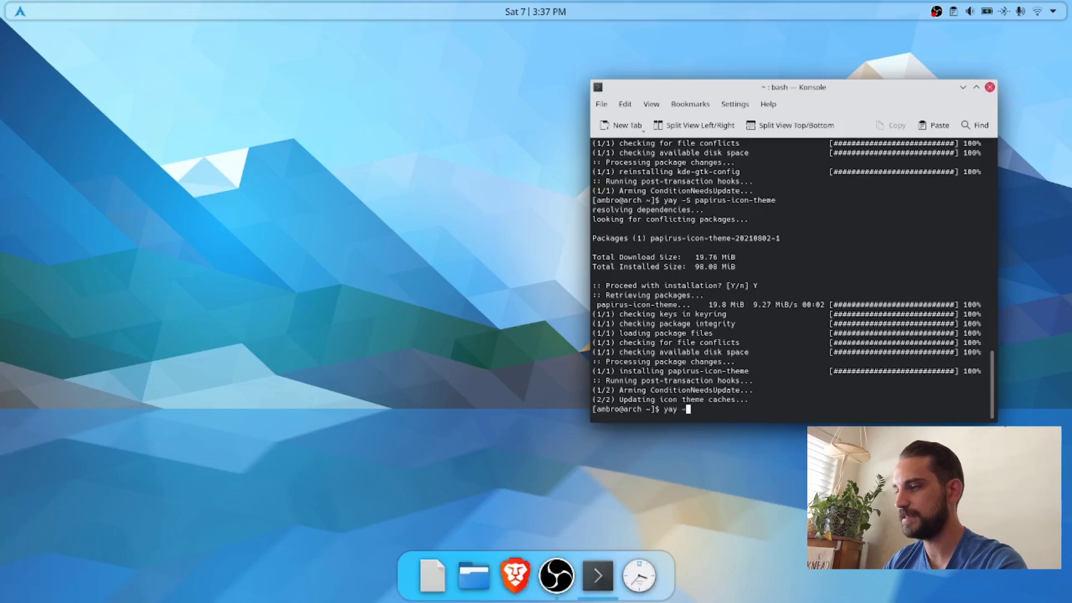
text(Ss arc theme)
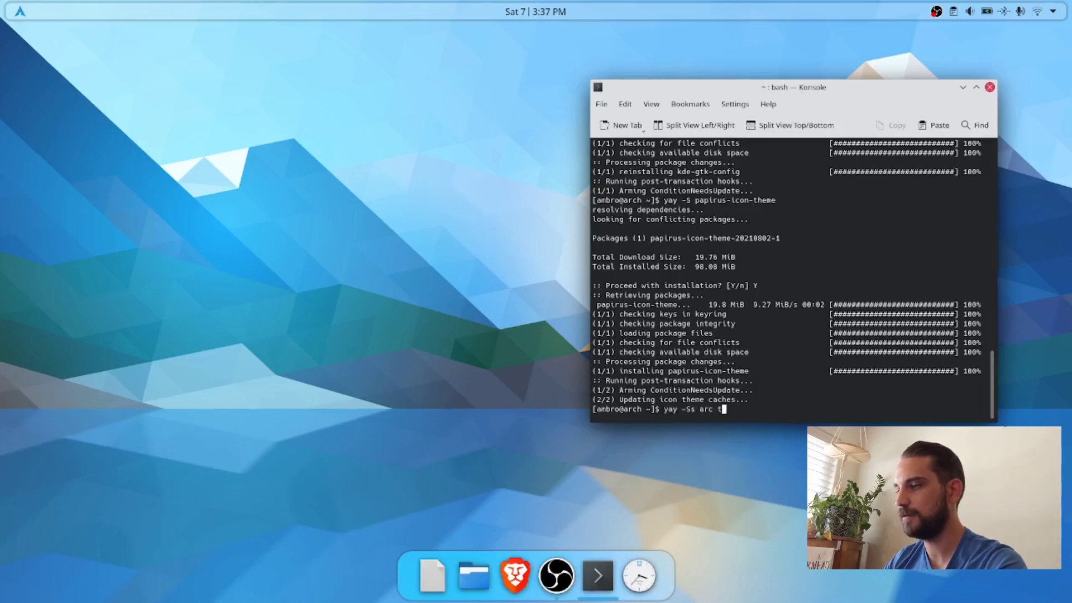
key(Return)
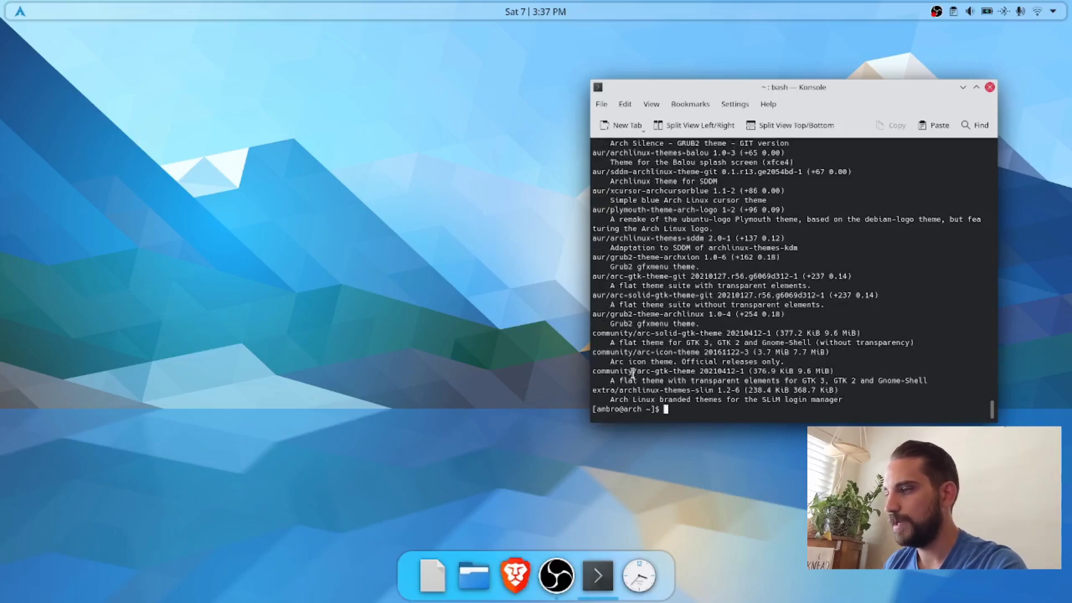
drag(595, 373, 695, 375)
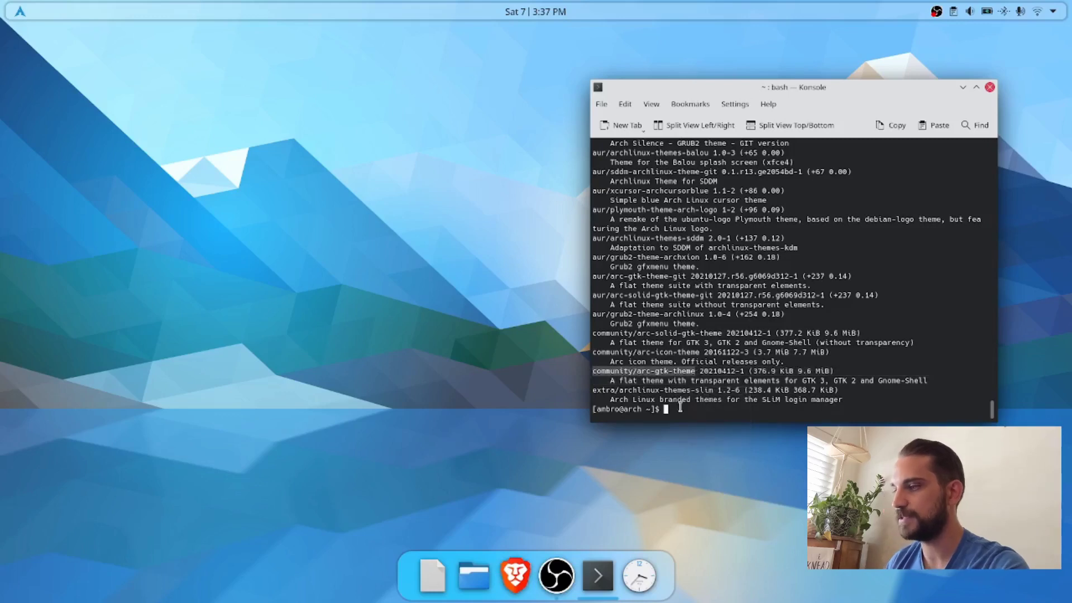
Step: Install the Arc GTK theme with "yay -S arc-gtk-theme" and accept the installation
click(679, 406)
text(yay )
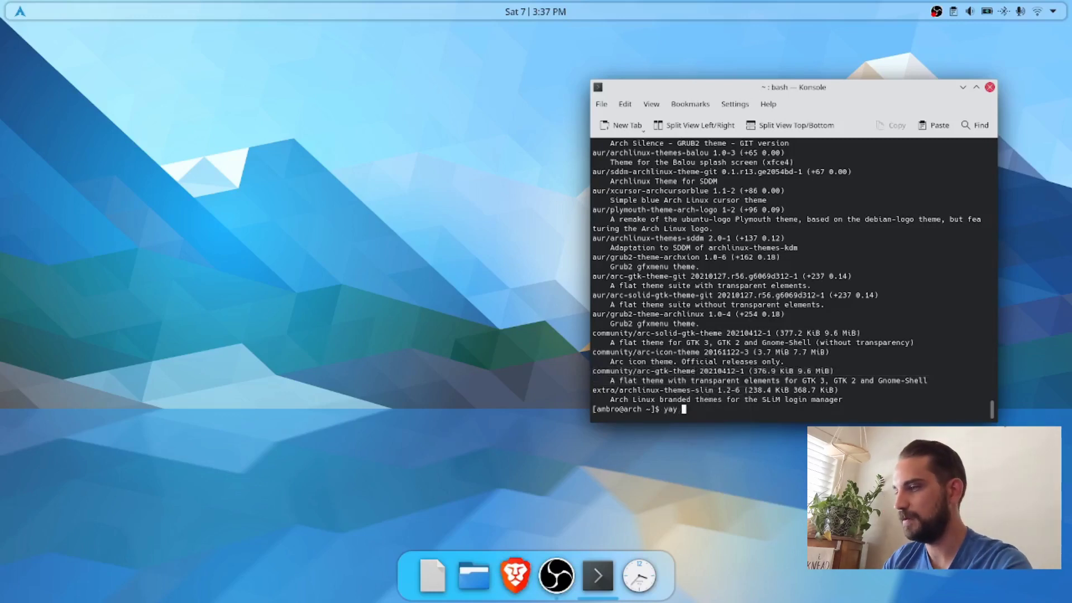
text(-S arc)
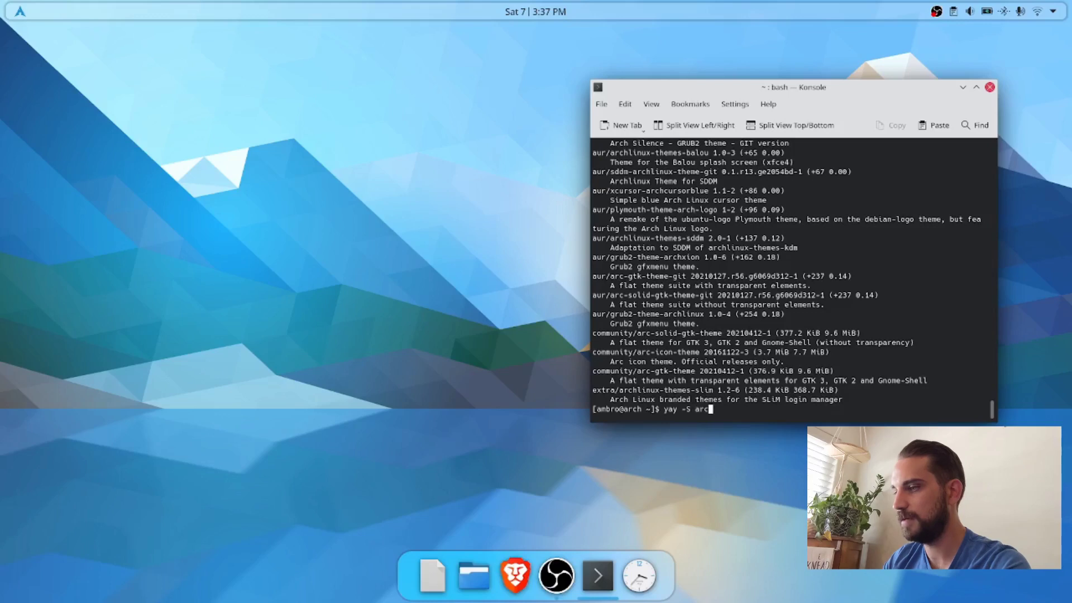
text(-gtk-theme)
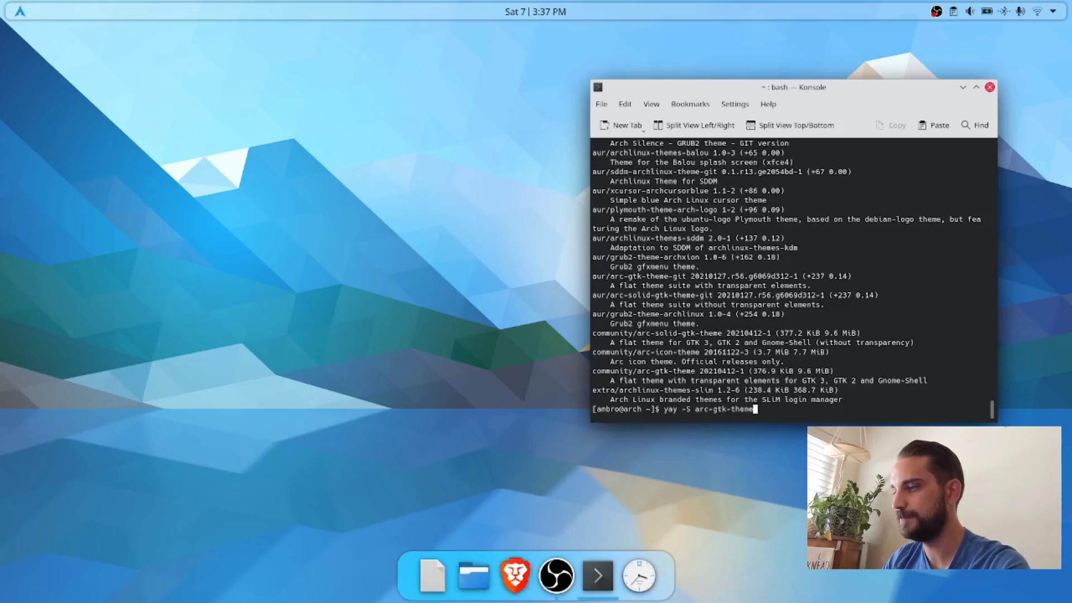
key(Return)
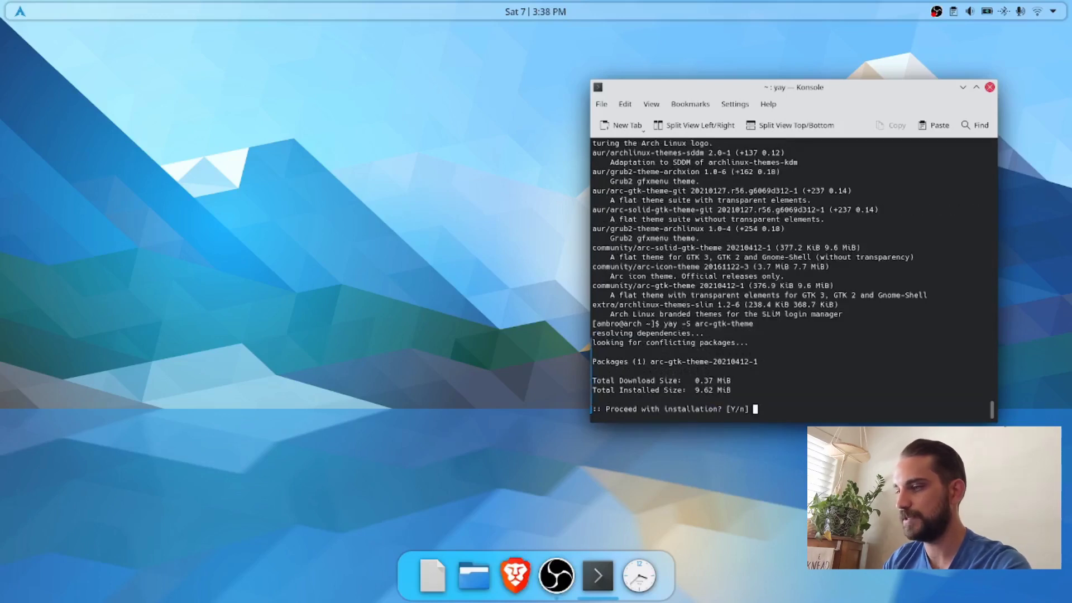
key(Return)
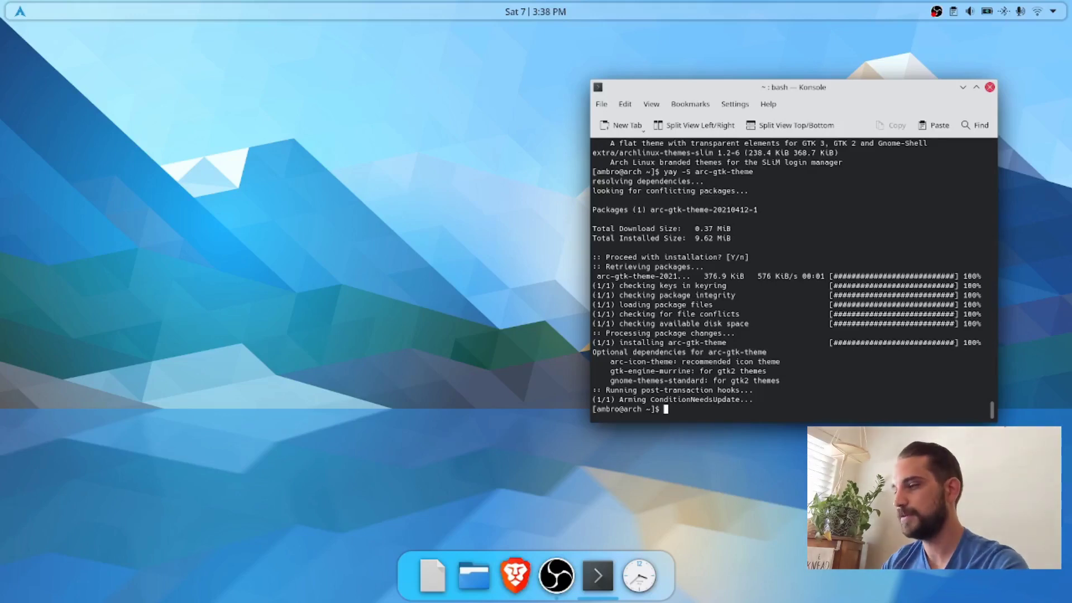
Step: Search the packages with "yay -Ss arc kde" and highlight the aur/arc-kde entry
text(yay -Ss)
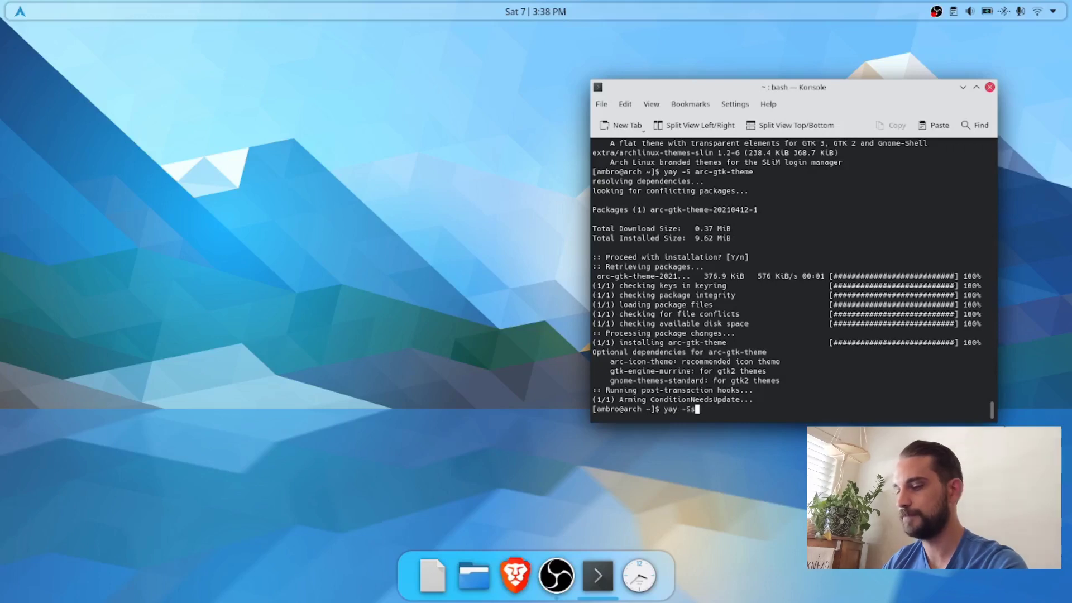
text( arc kde)
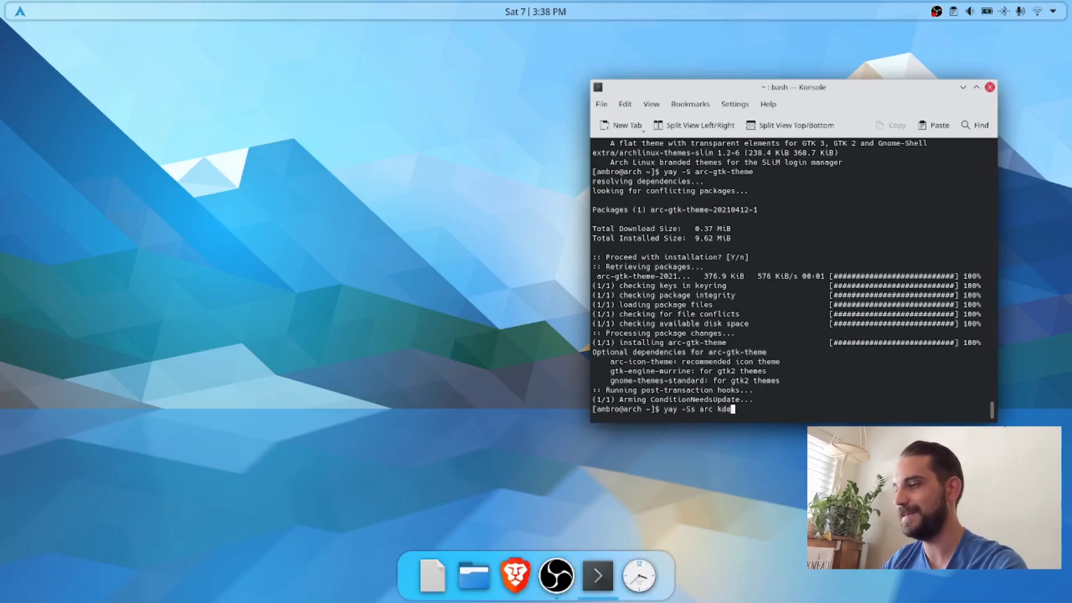
key(Return)
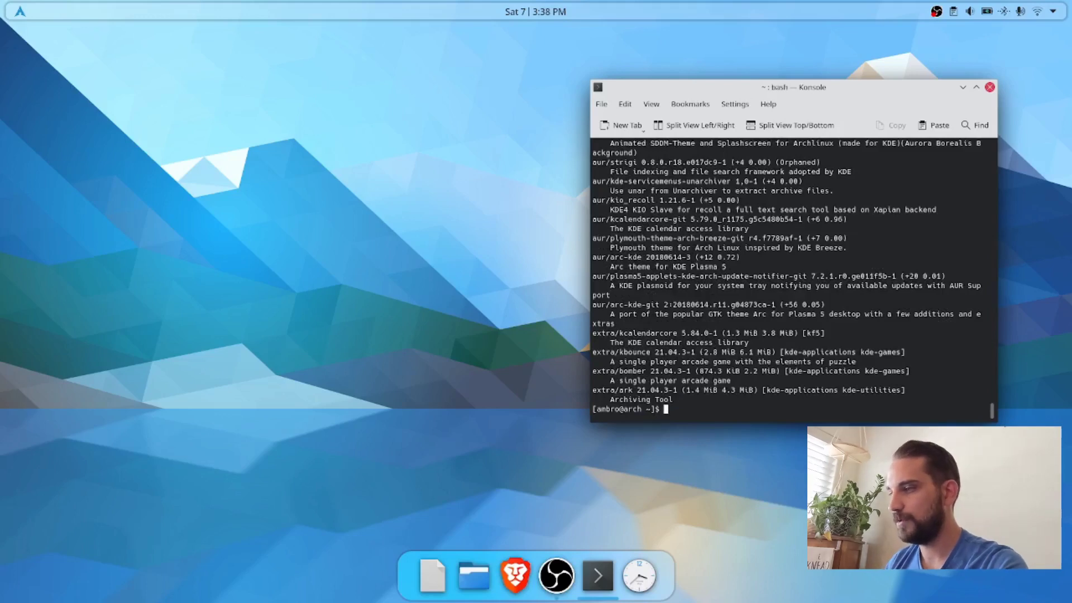
scroll(651, 385, up, 3)
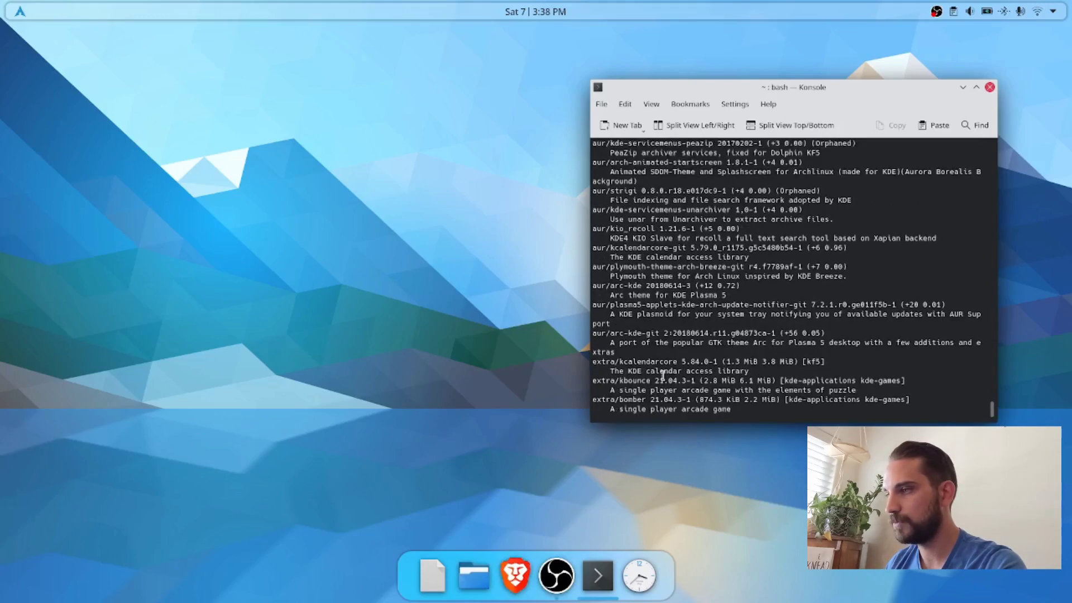
scroll(663, 375, up, 5)
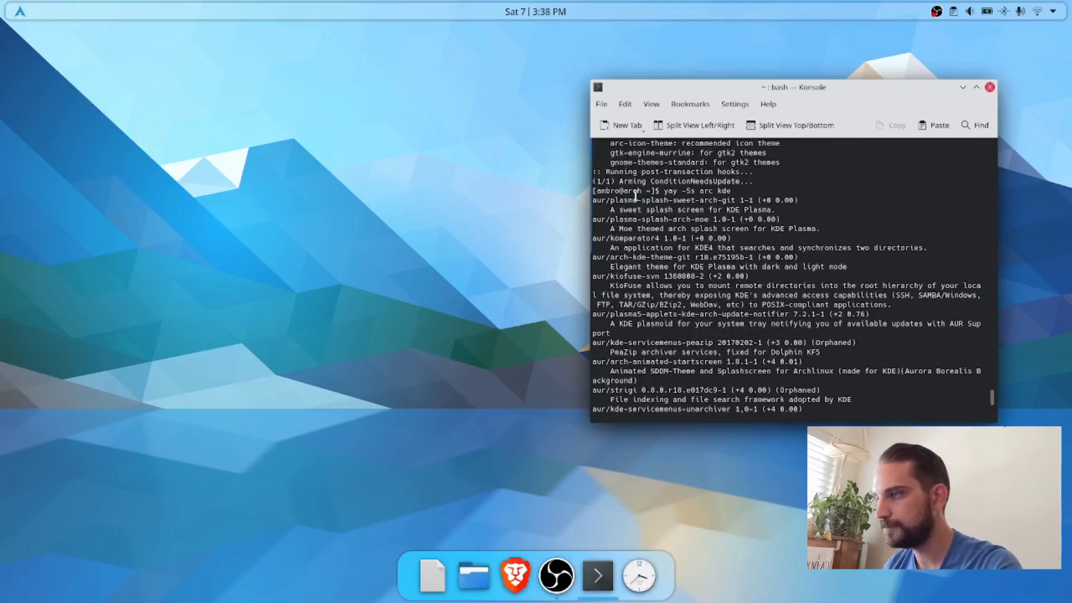
scroll(653, 351, down, 3)
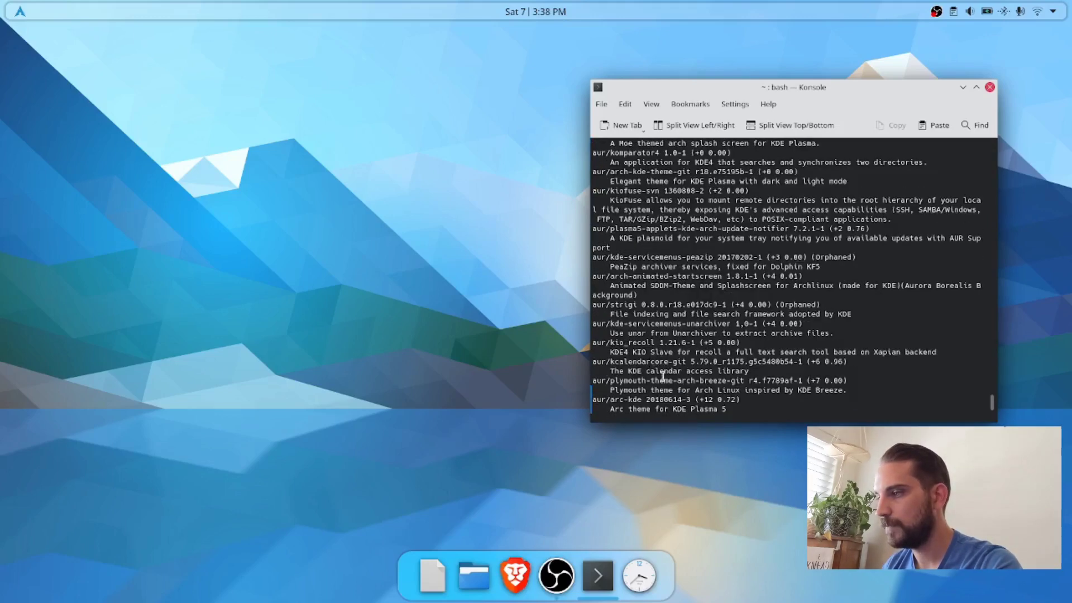
scroll(662, 376, down, 1)
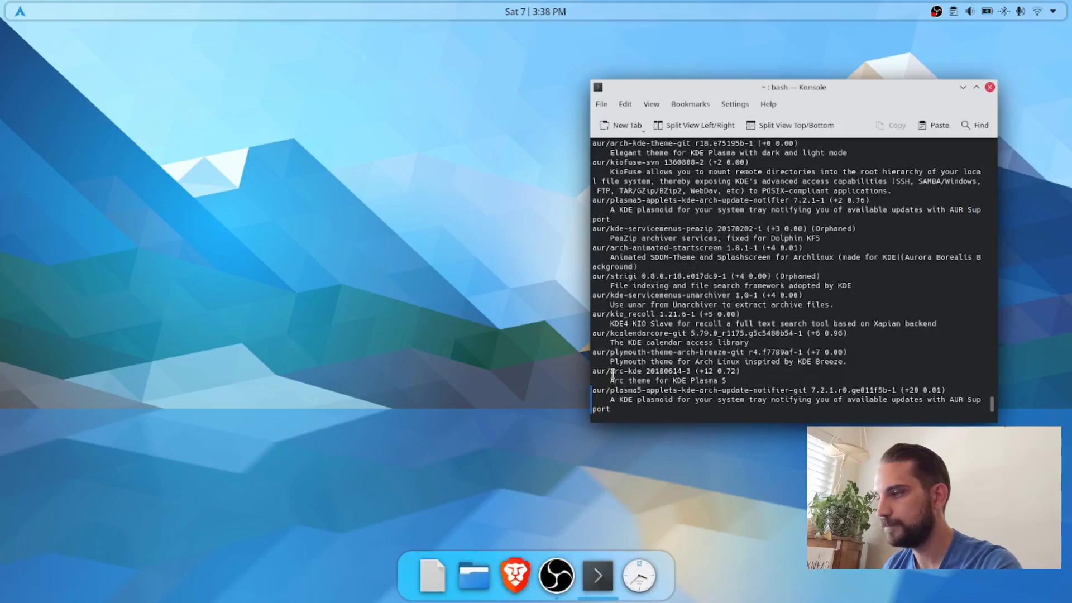
drag(611, 373, 636, 373)
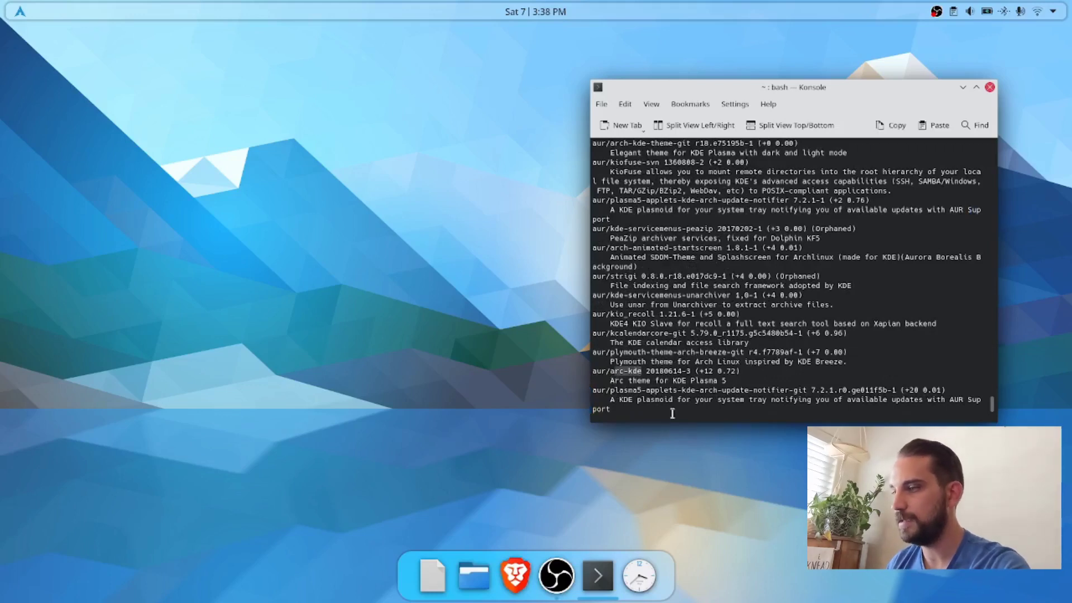
scroll(654, 380, down, 2)
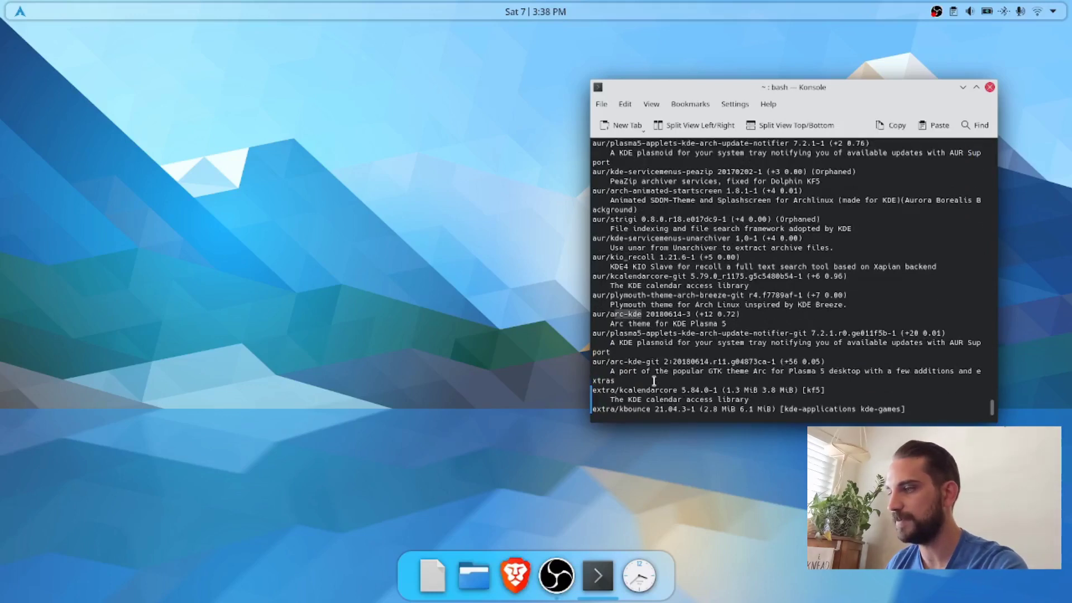
scroll(642, 404, up, 1)
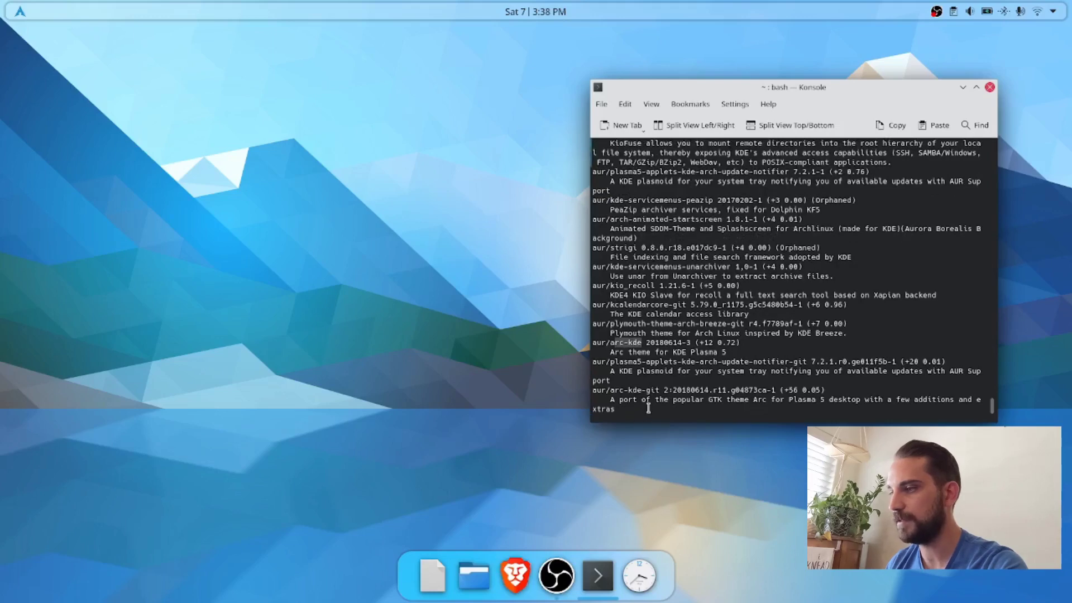
scroll(648, 408, down, 3)
Step: Install the Arc KDE theme with "yay -S arc-kde", accepting the default provider and the default answers, and close the terminal
text(yay )
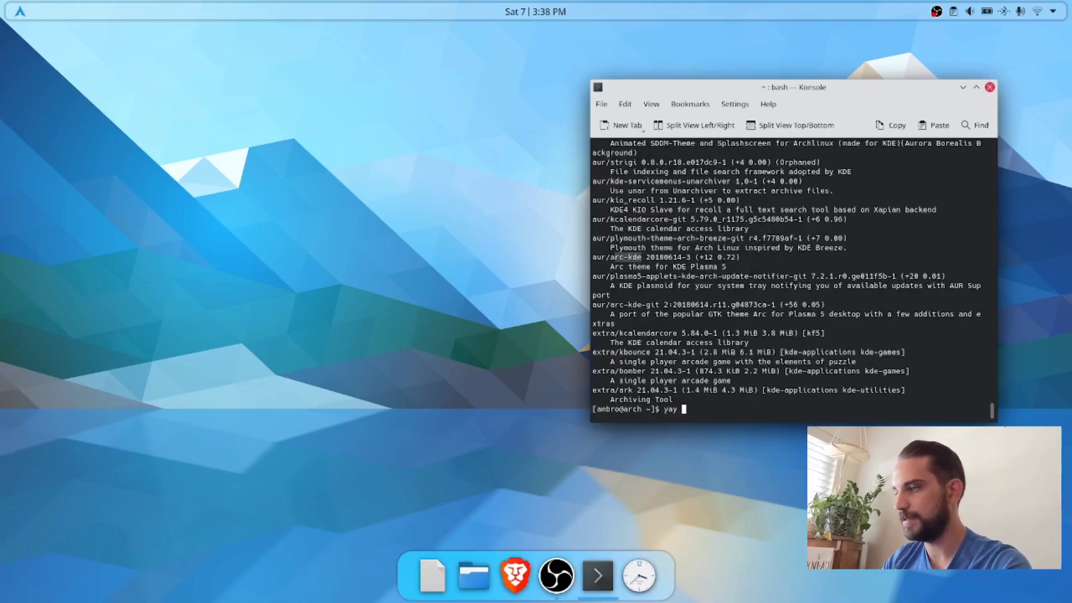
text(-S arc-)
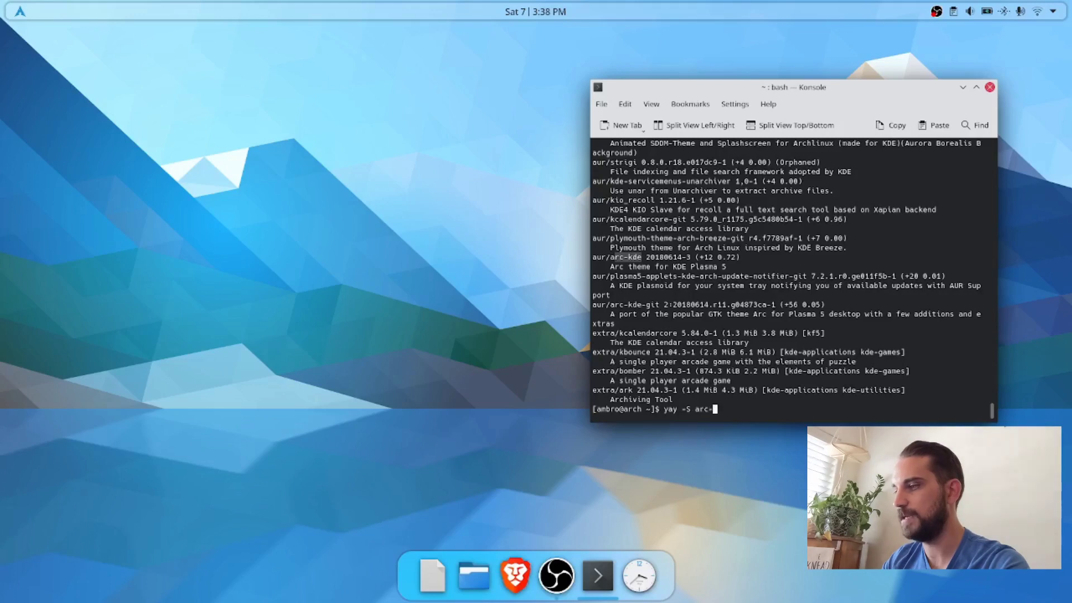
text(kde)
key(Return)
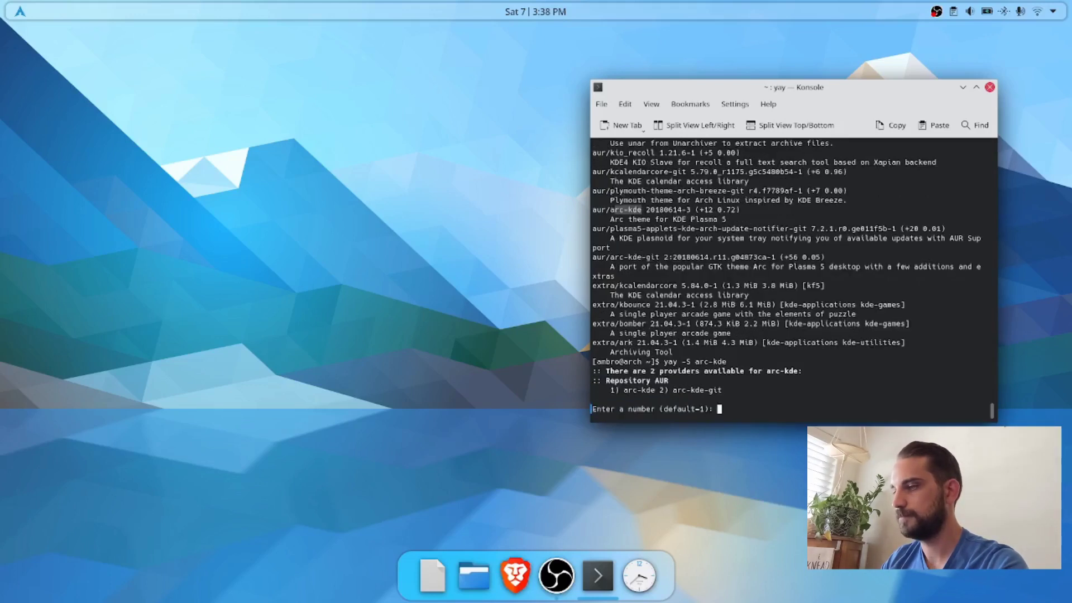
key(Return)
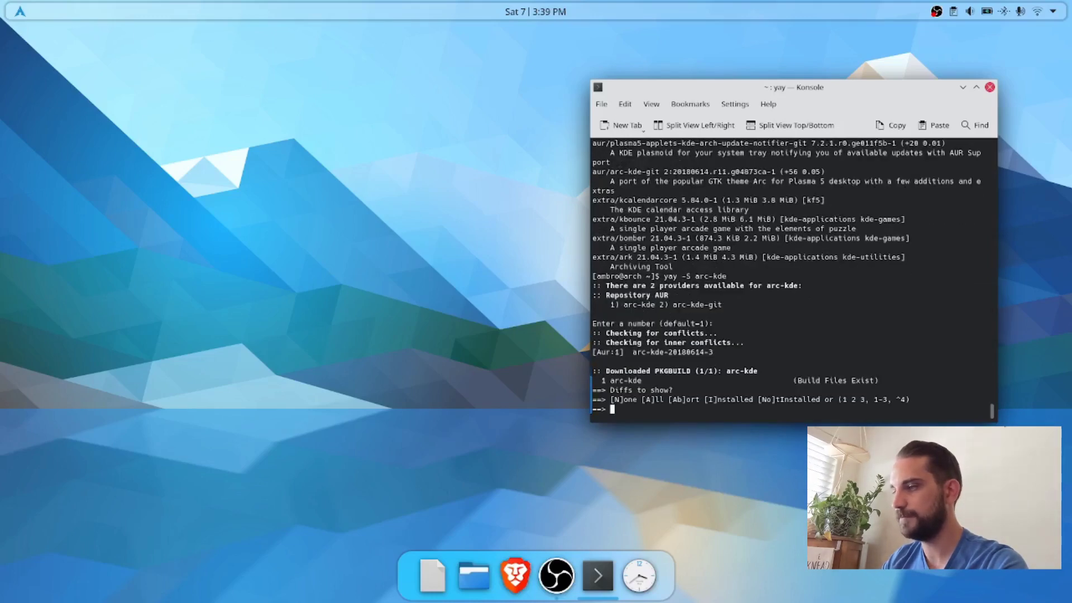
key(Return)
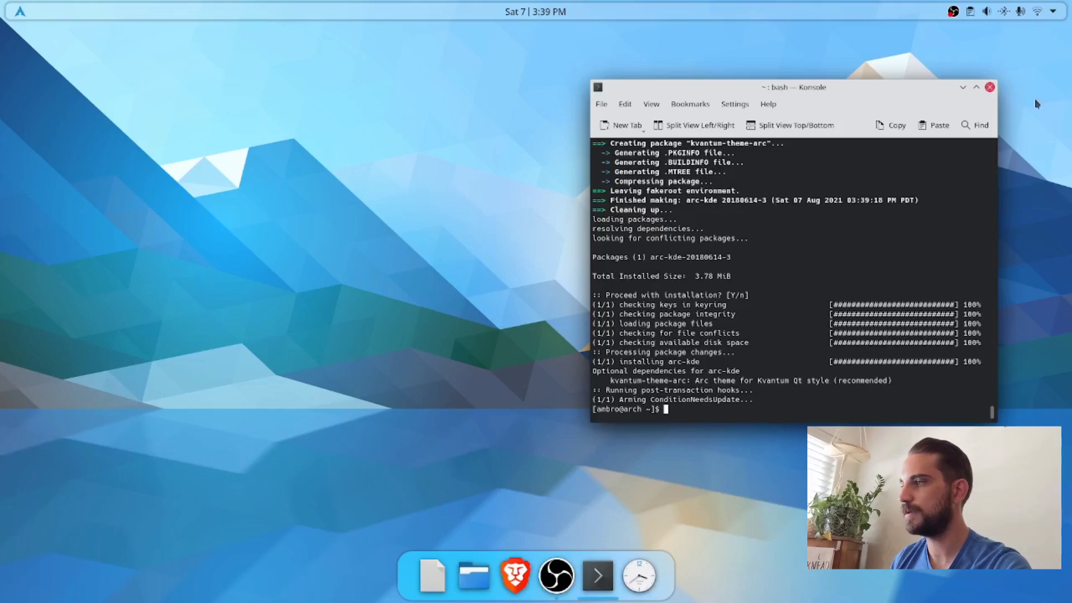
click(989, 87)
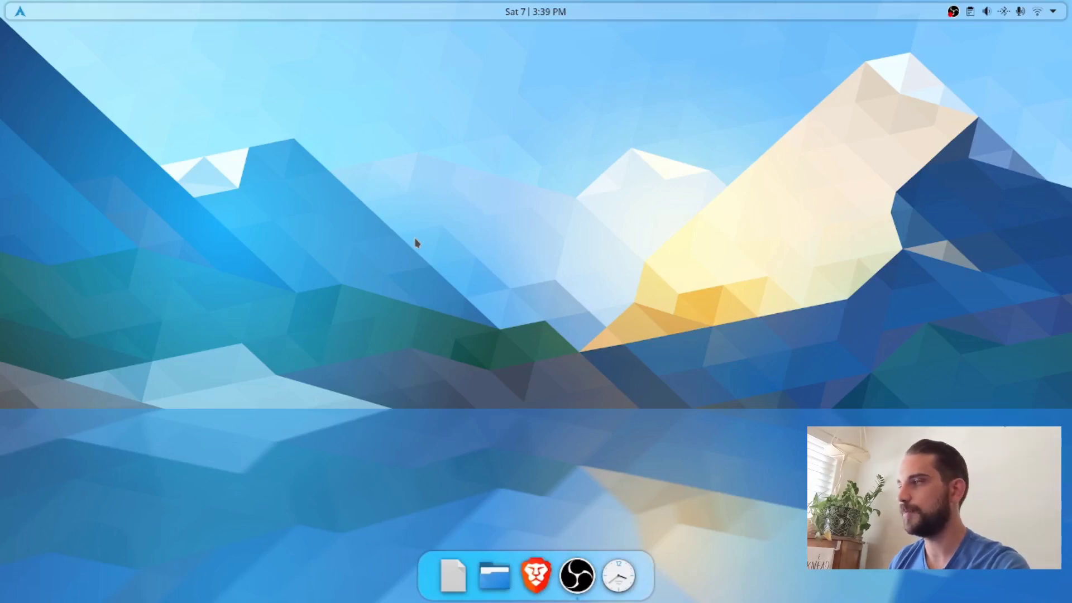
Step: Set KRunner's position on screen to Center, disable "Retain previous search", apply the changes and close its settings
key(alt+space)
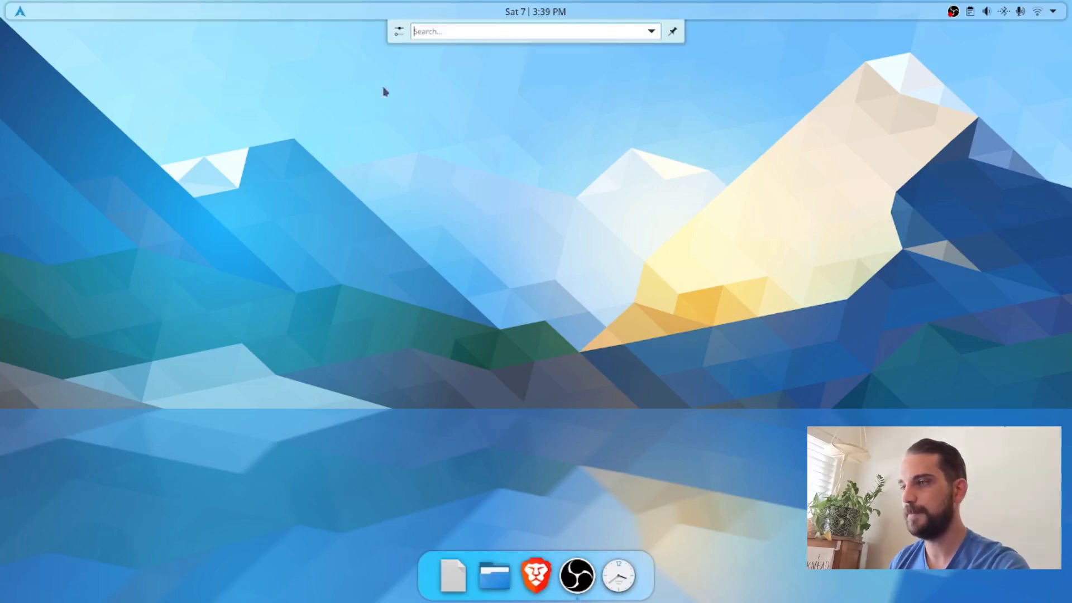
click(398, 33)
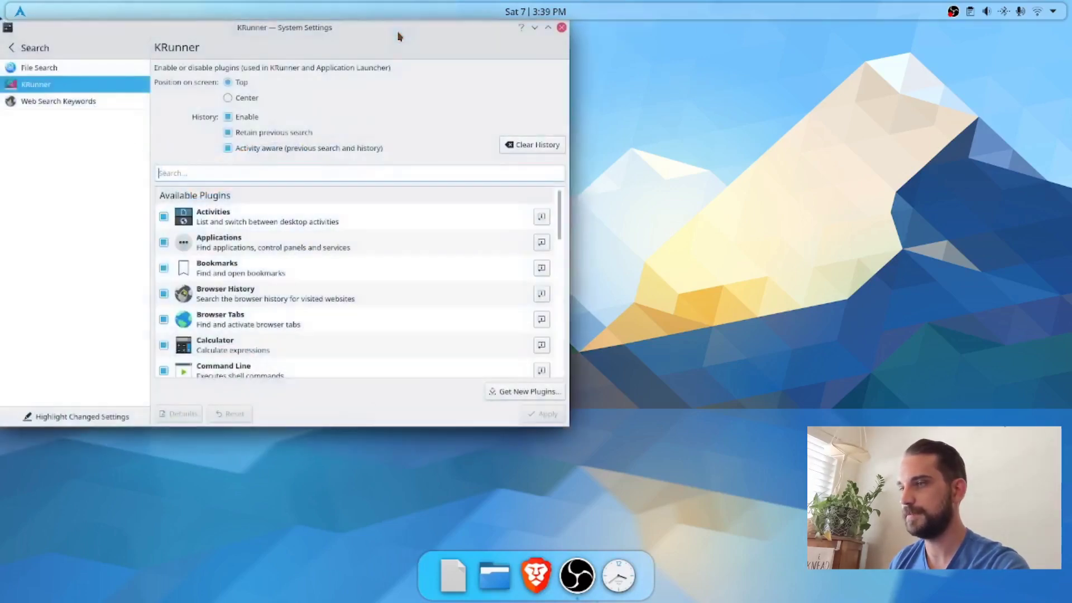
click(228, 98)
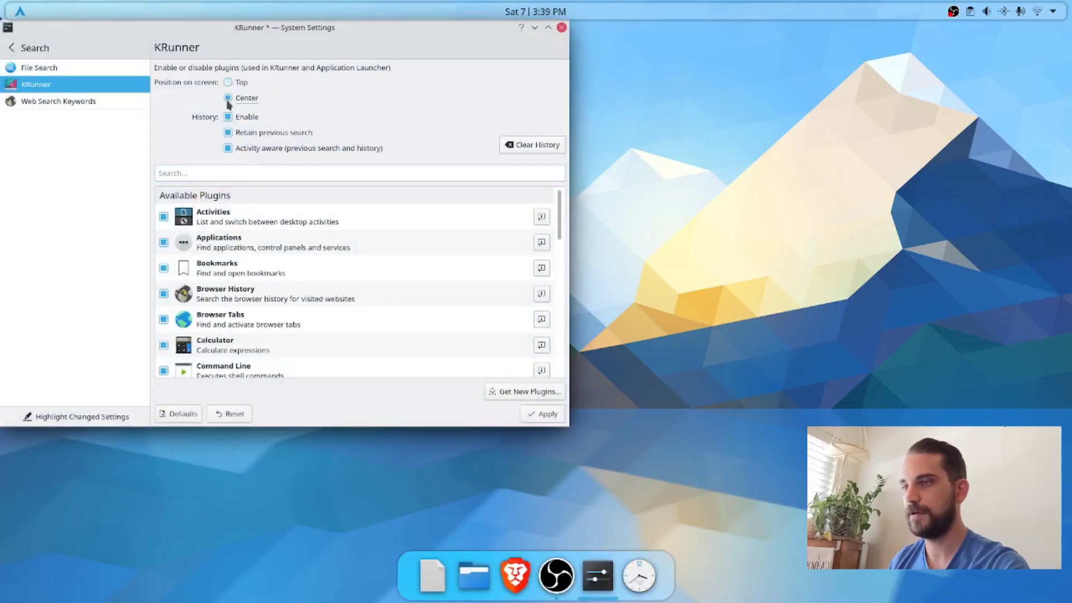
click(228, 134)
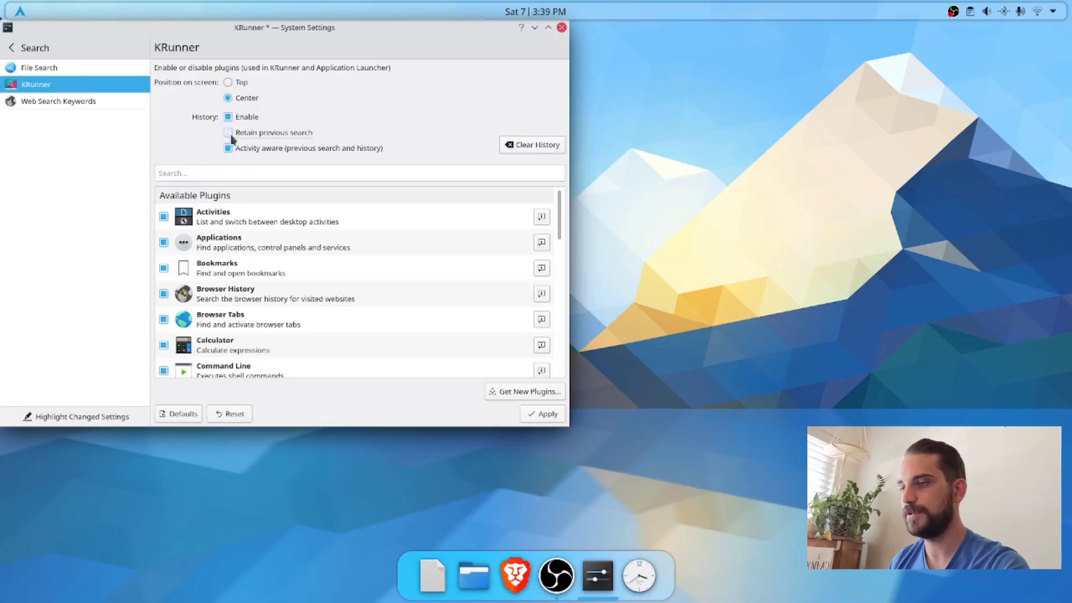
click(541, 413)
click(562, 27)
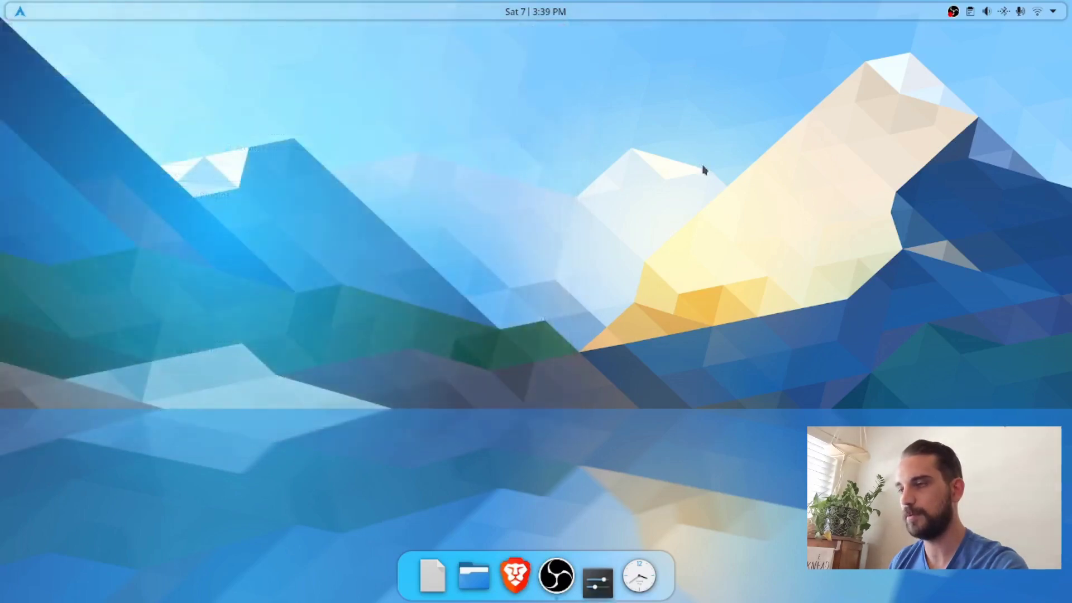
Step: Show and dismiss the KRunner search bar to check its new screen position
key(alt+space)
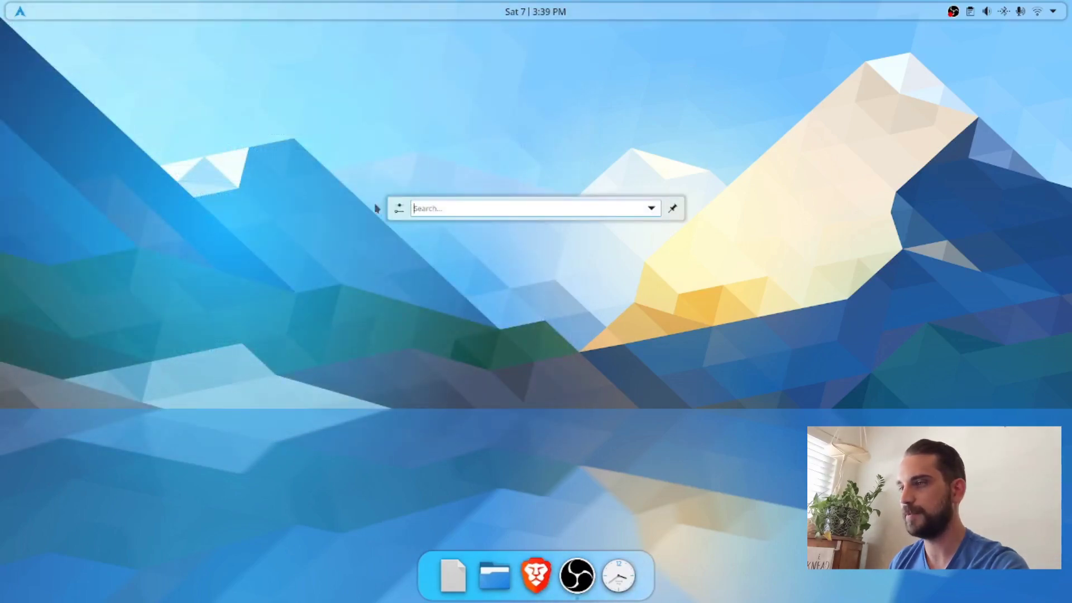
key(Escape)
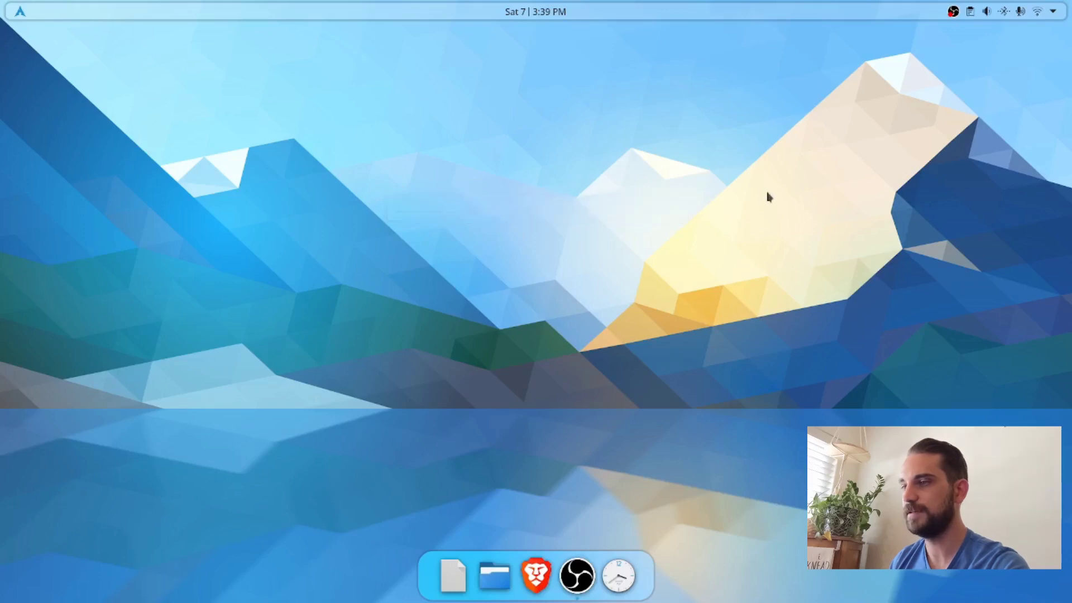
key(alt+space)
key(alt+space)
key(alt+space)
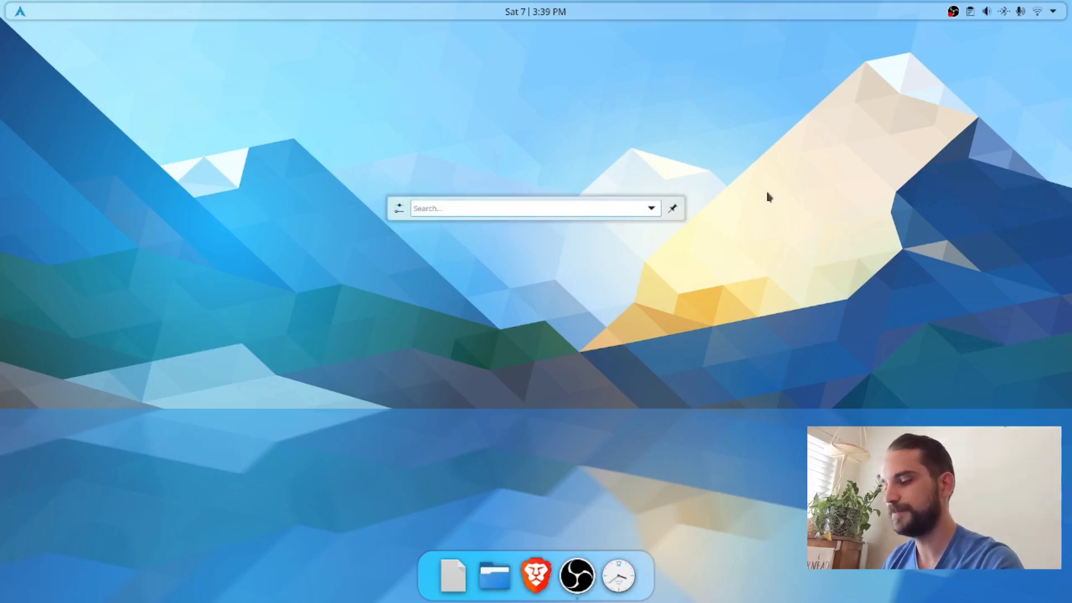
Step: Find "settings" in KRunner to open System Settings, and apply the Arc Dark global theme from the appearance settings
text(se)
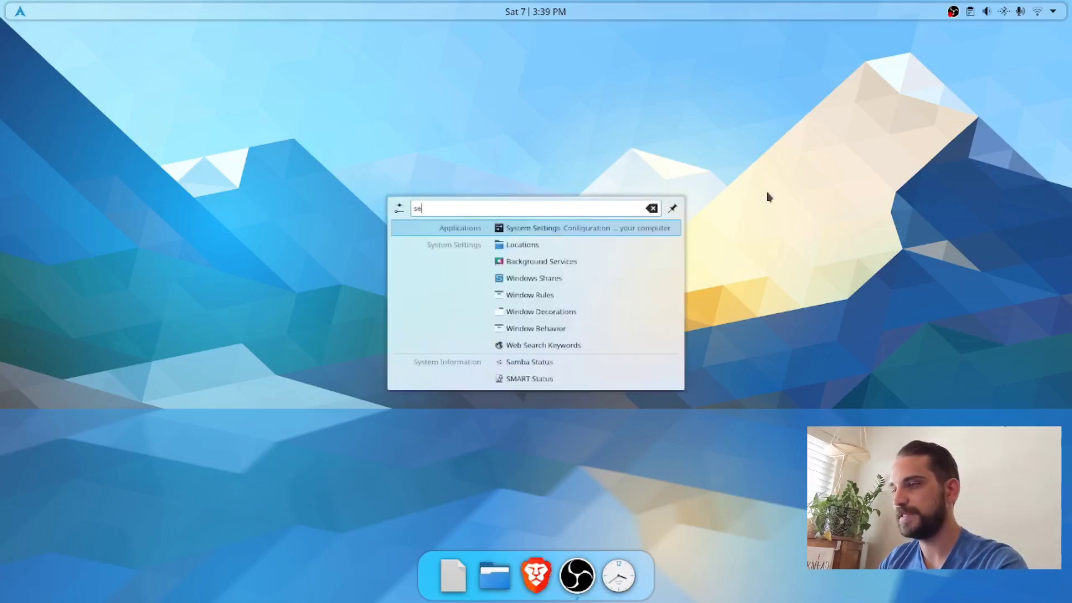
text(ttings)
key(Return)
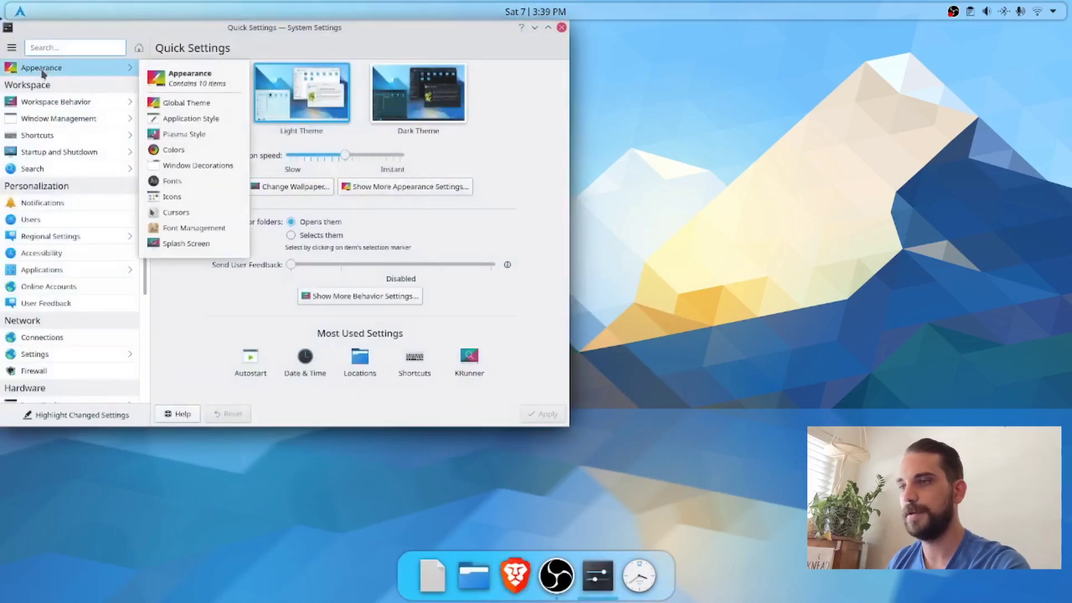
click(42, 73)
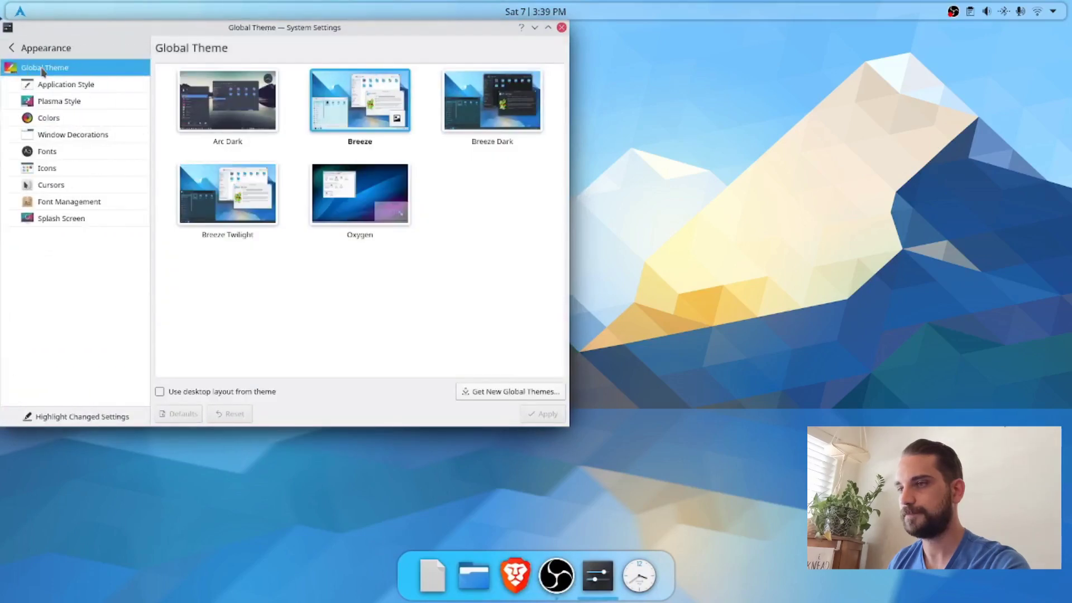
click(233, 117)
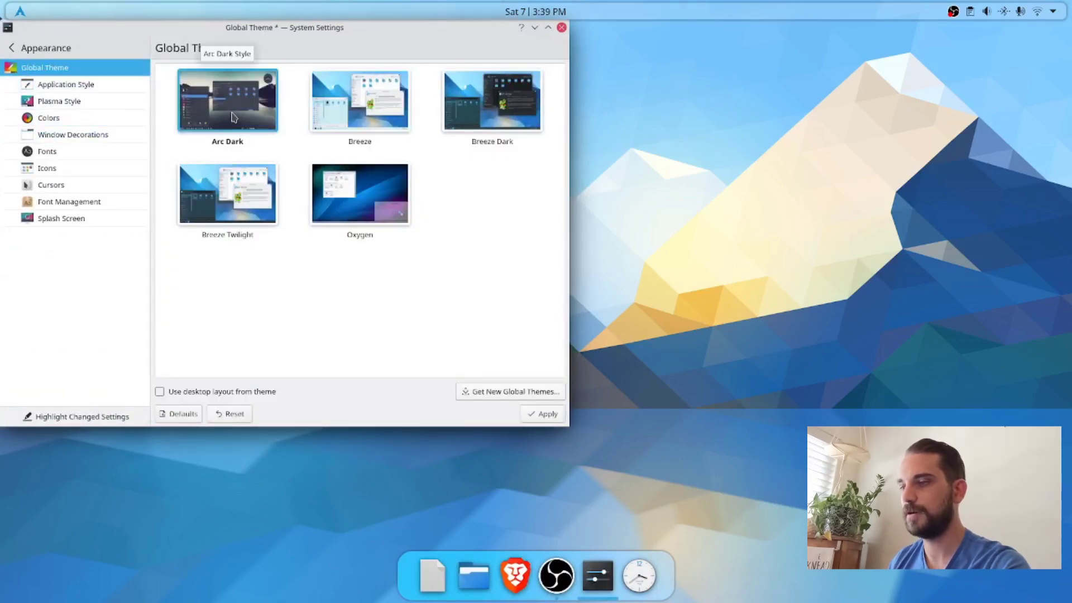
click(534, 415)
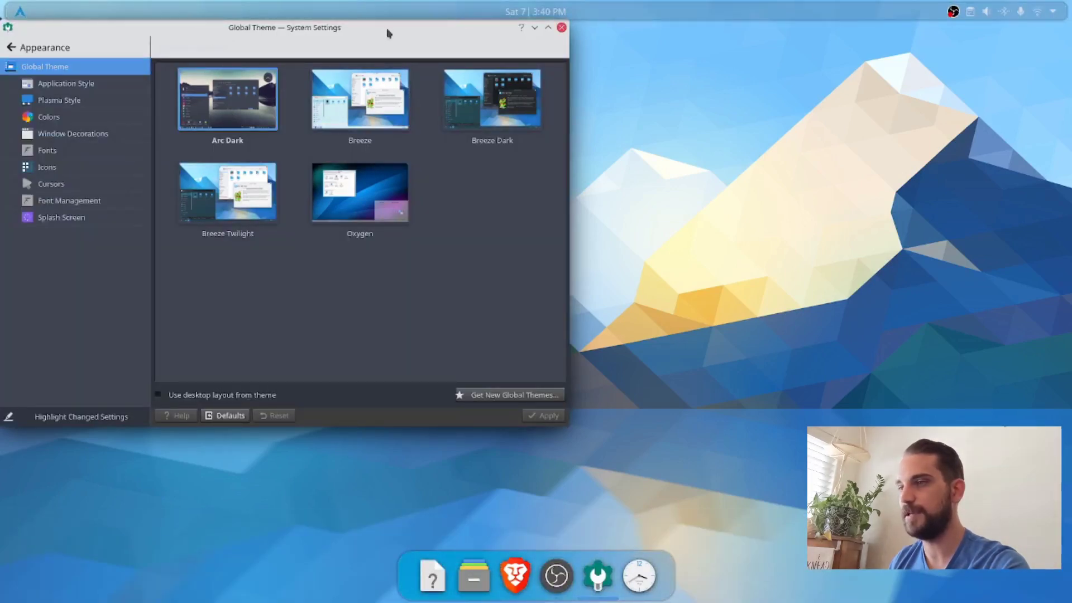
Step: Set the GNOME/GTK application theme to Arc-Dark in the application style settings and apply it
drag(389, 33, 619, 85)
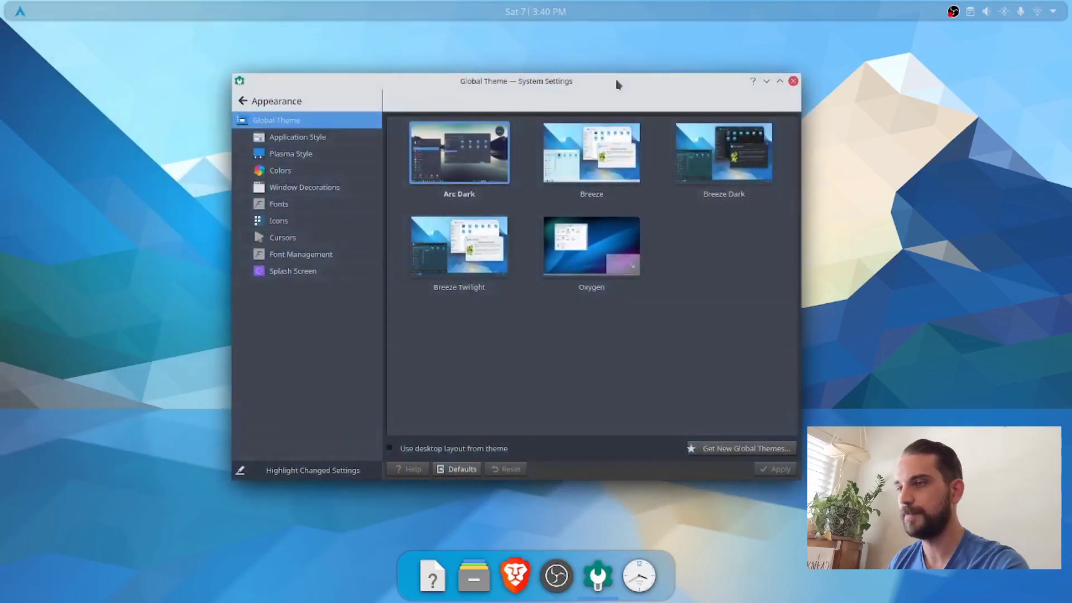
click(301, 144)
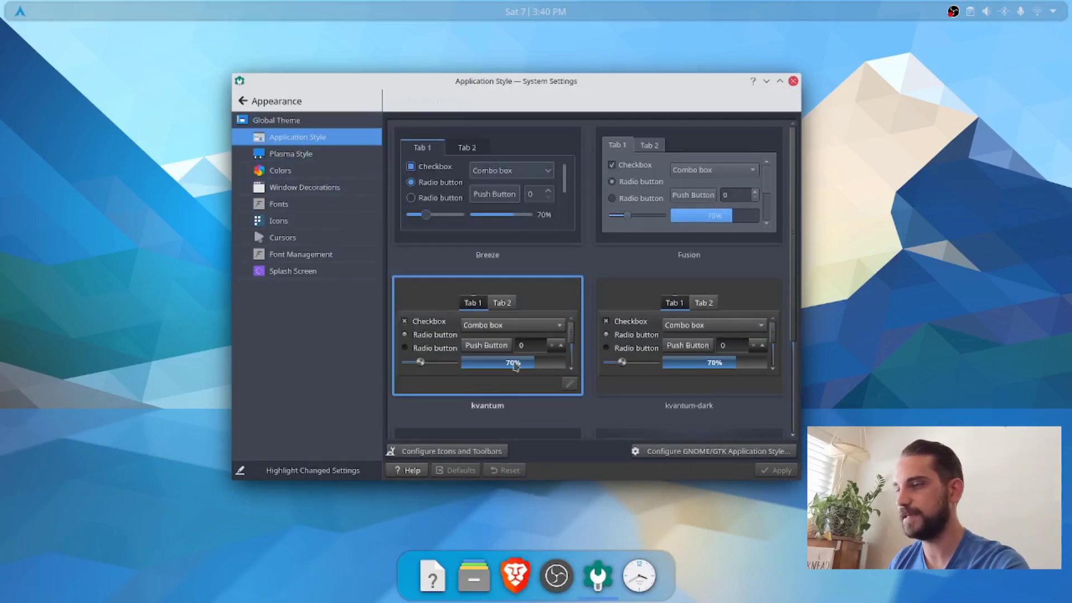
click(300, 158)
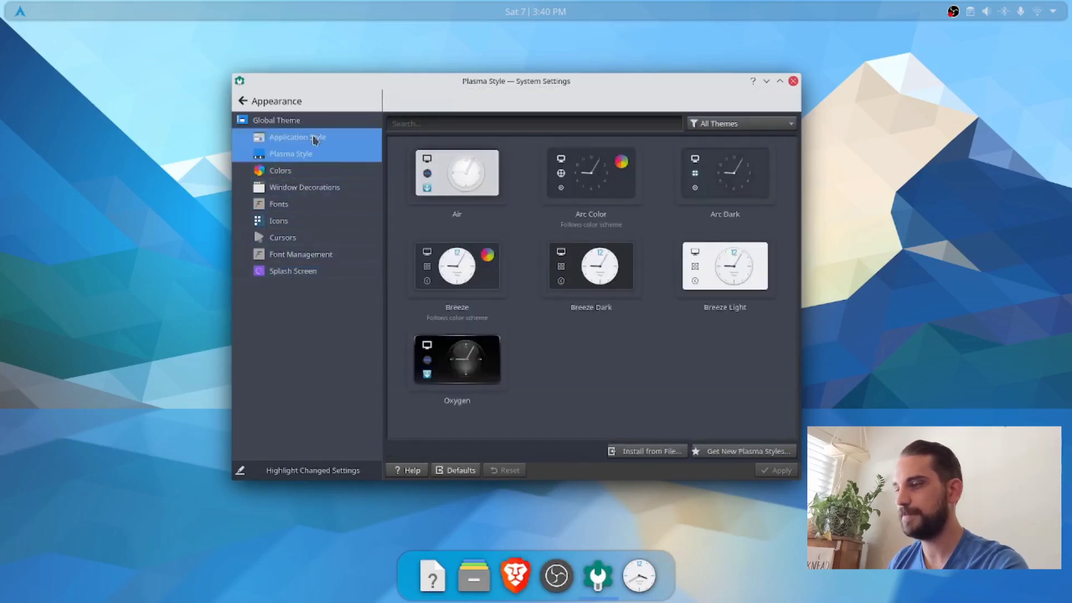
click(312, 139)
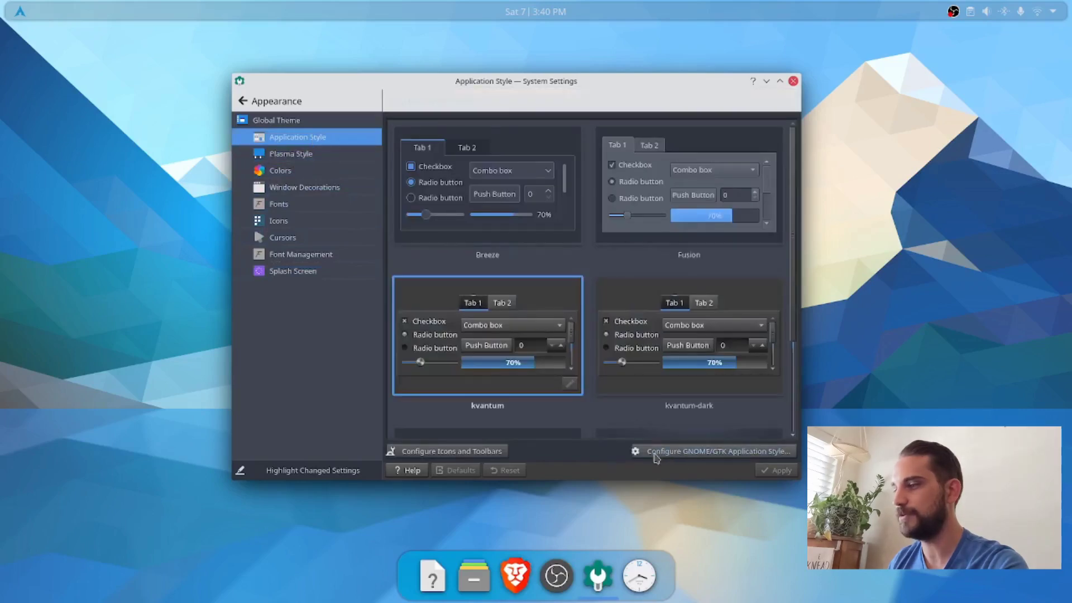
click(701, 452)
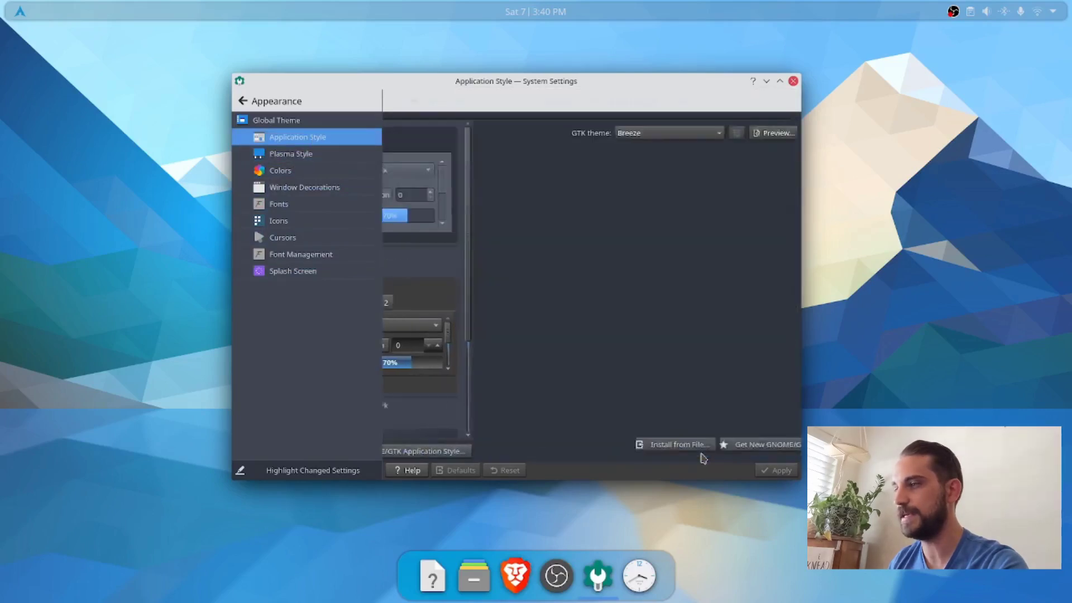
click(574, 139)
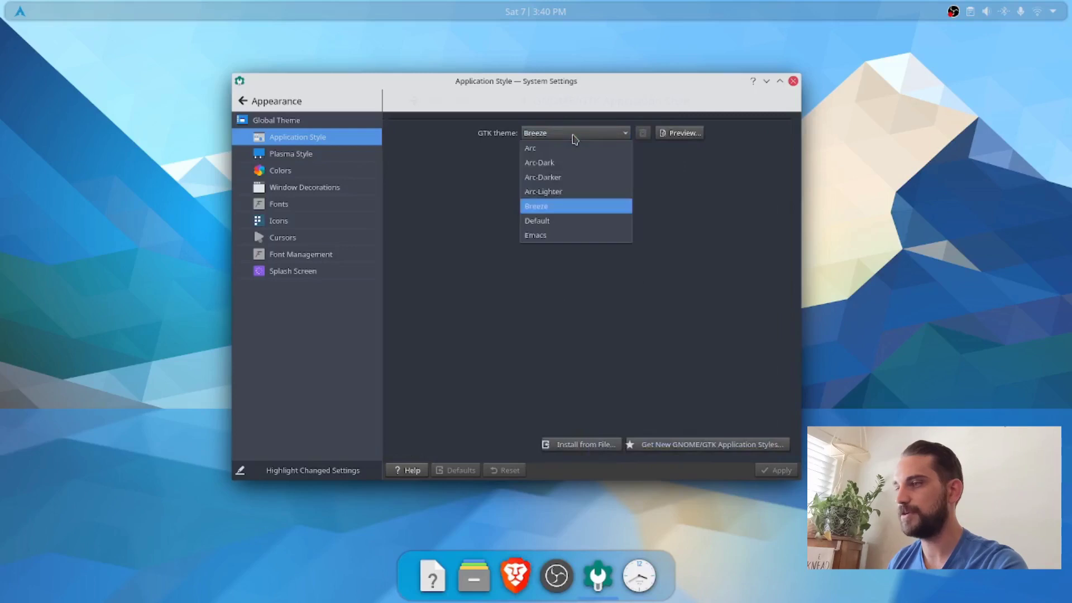
click(564, 163)
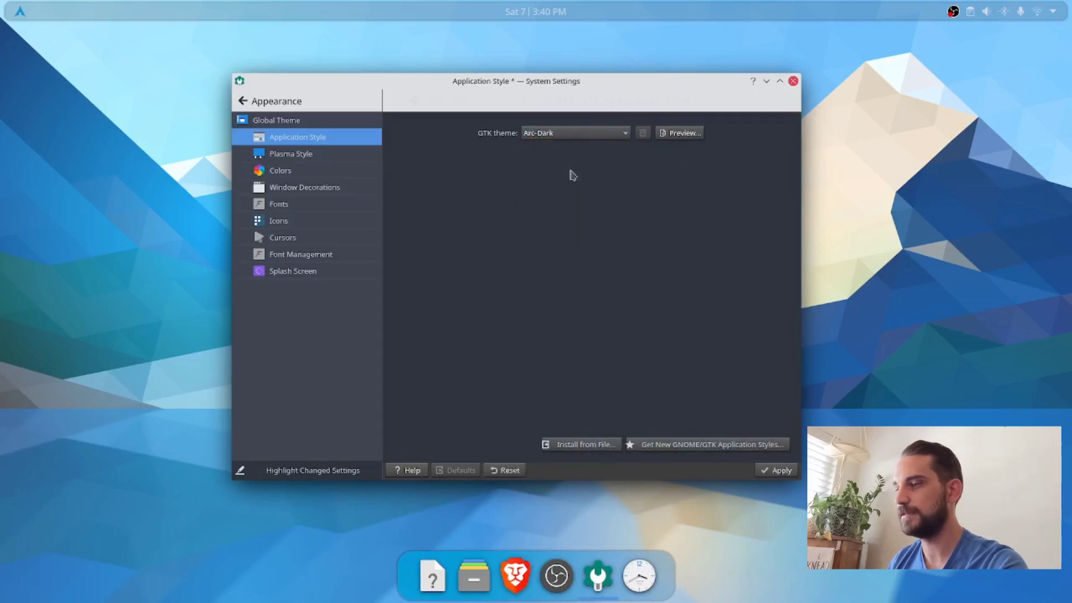
click(777, 471)
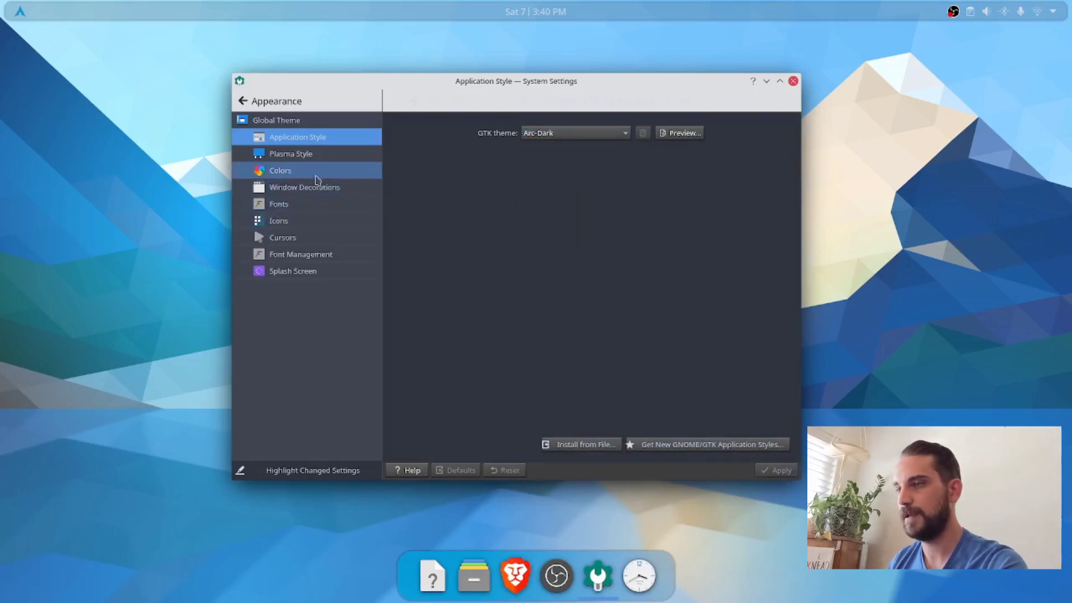
Step: Review the Plasma style and color scheme, and apply the Arc Dark theme to the window decorations
click(306, 159)
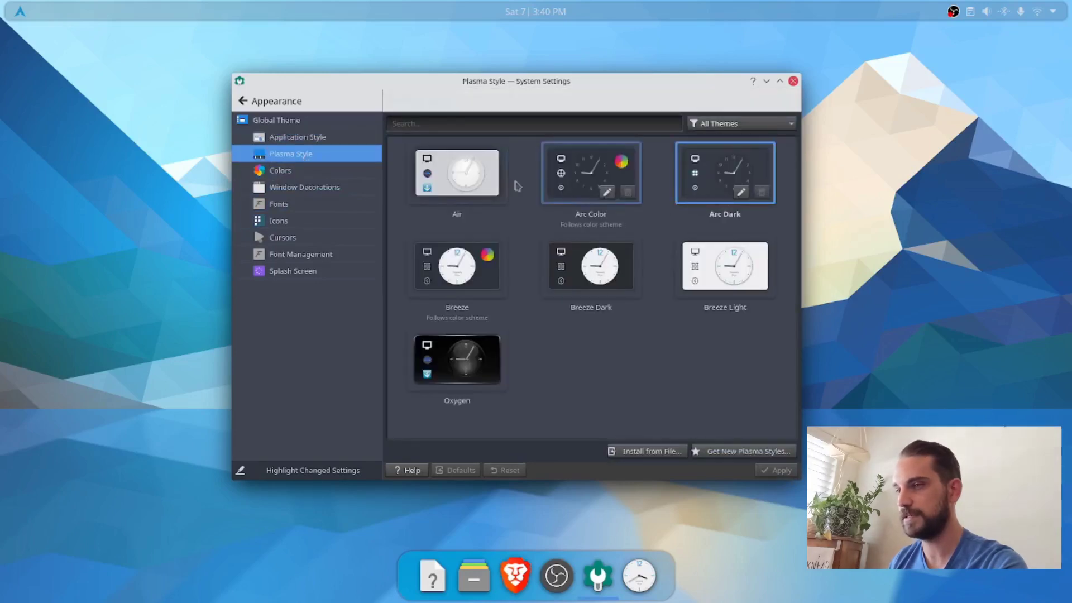
click(318, 174)
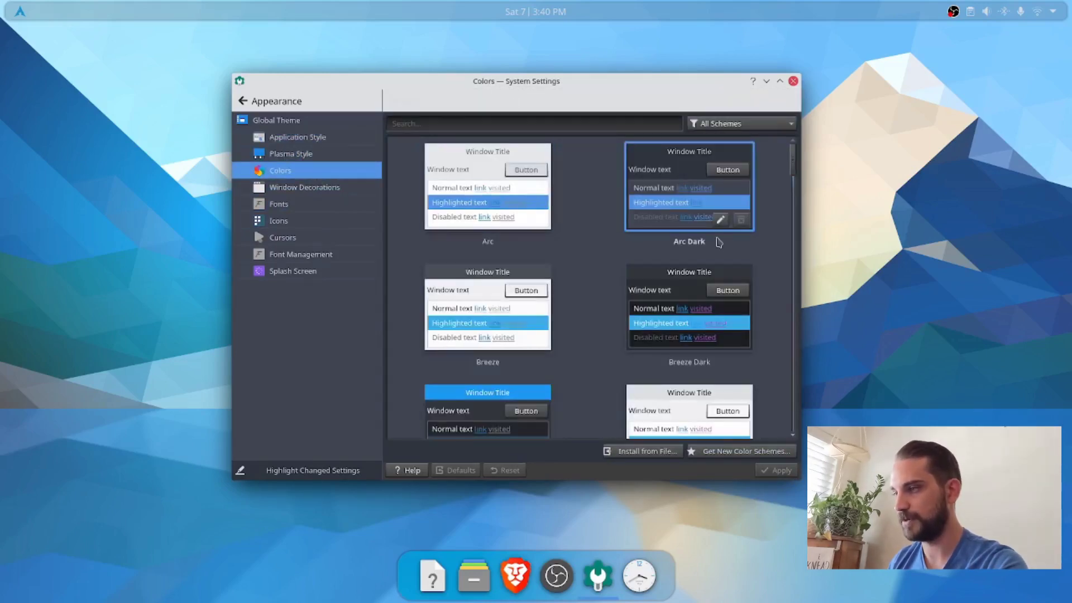
click(327, 188)
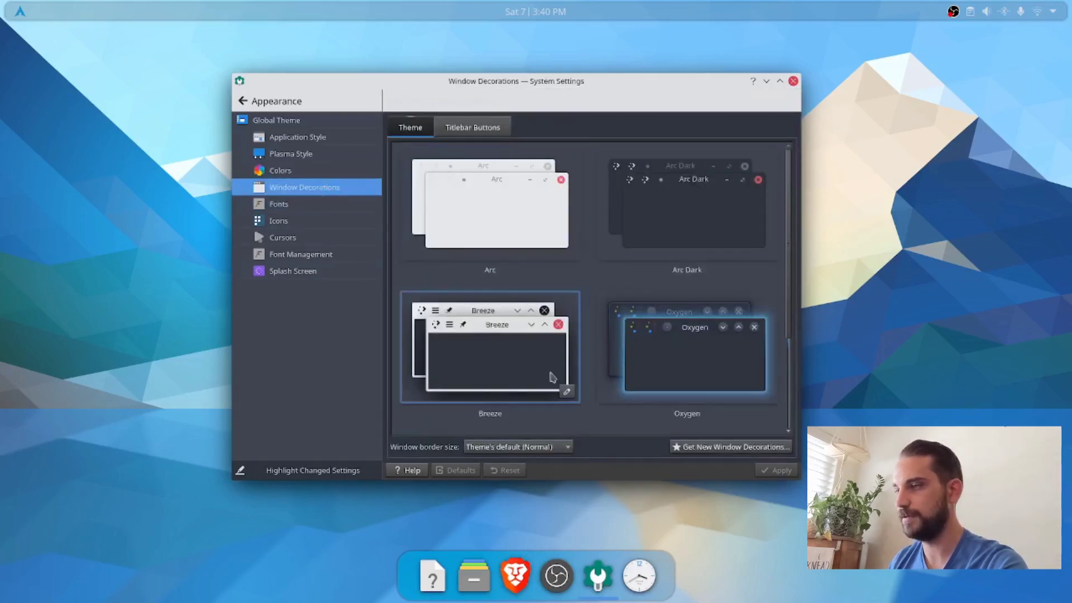
click(669, 221)
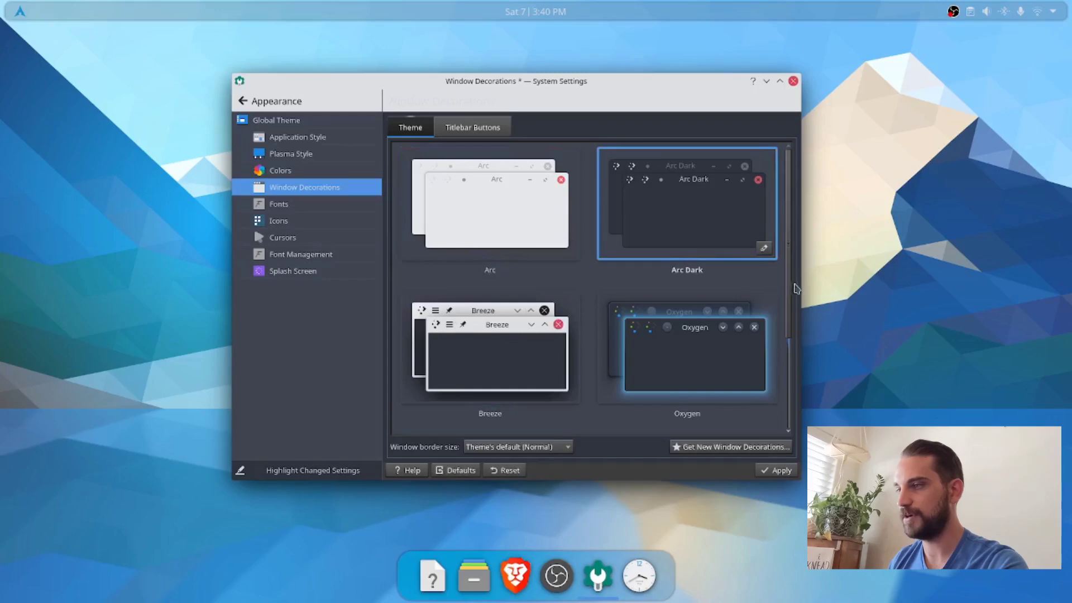
click(779, 474)
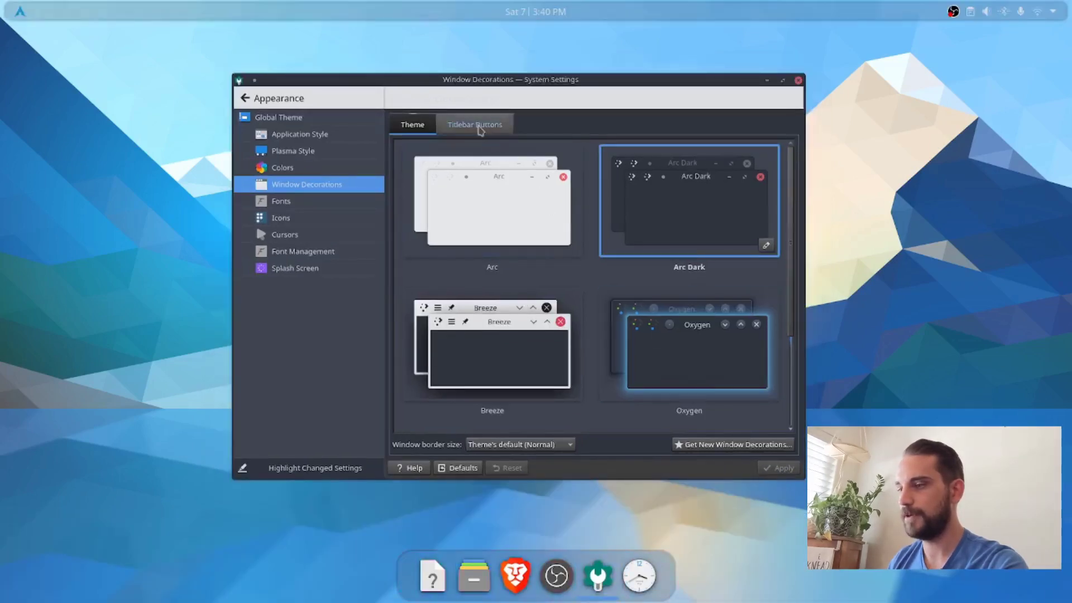
Step: Remove the window actions, on-all-desktops, context help and minimize titlebar buttons, move Close to the titlebar's left end, and apply
click(478, 128)
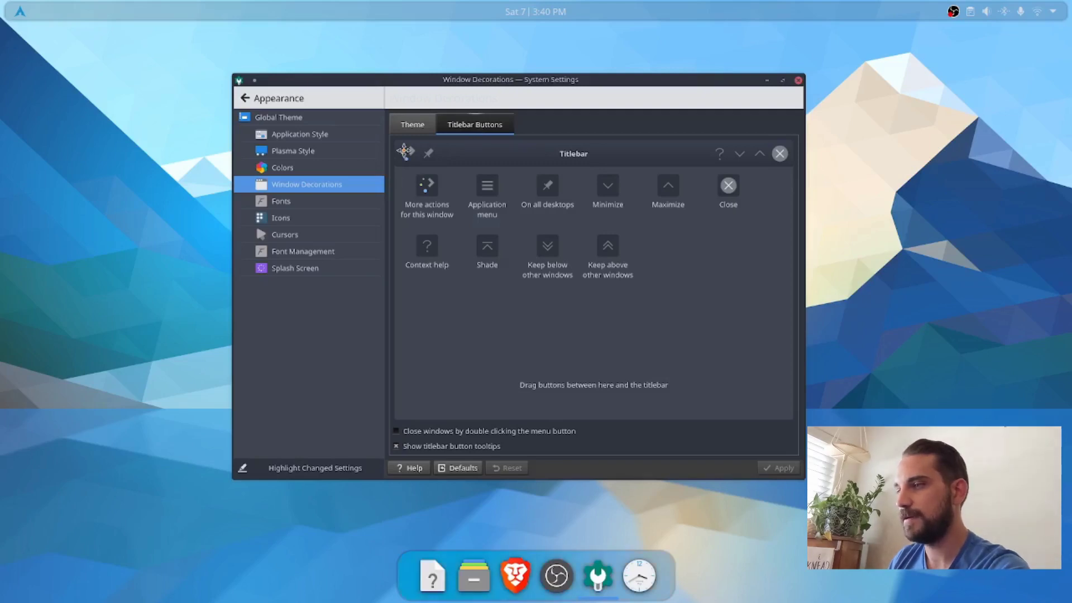
drag(408, 152, 486, 280)
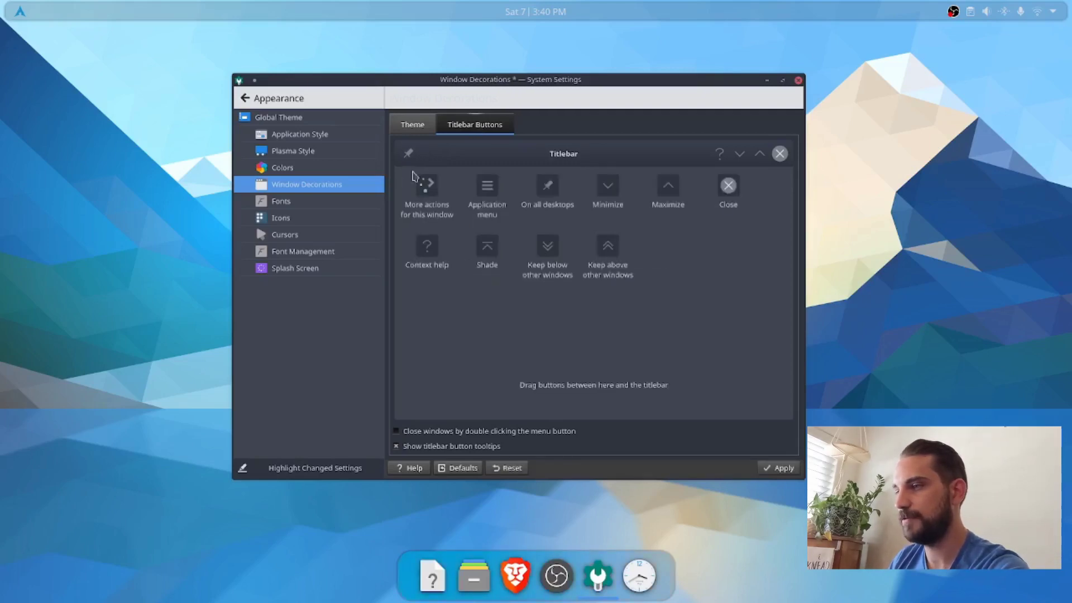
drag(411, 154, 513, 267)
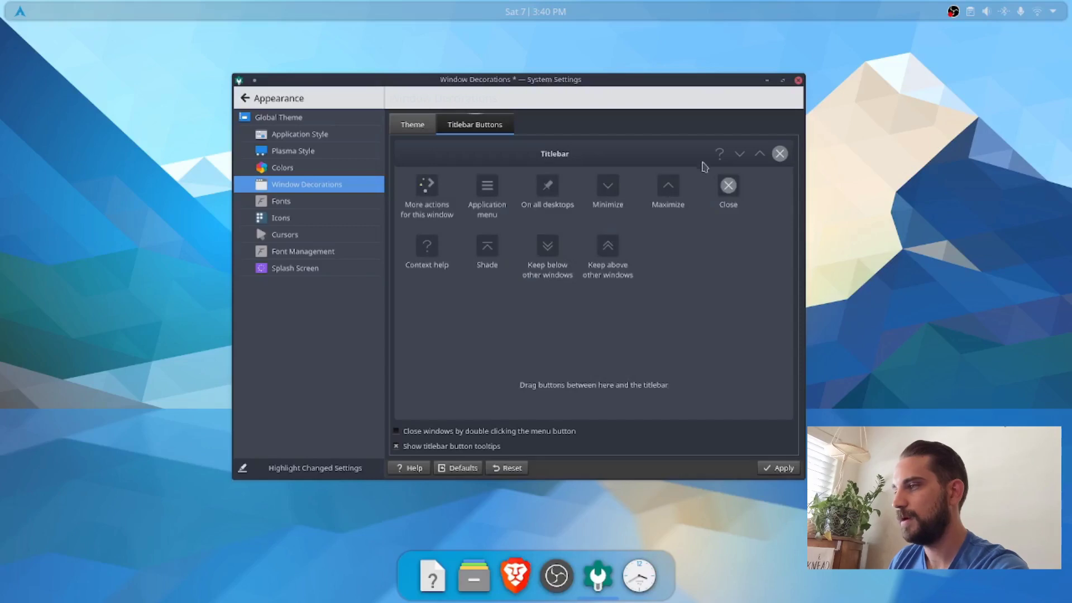
drag(721, 150, 694, 226)
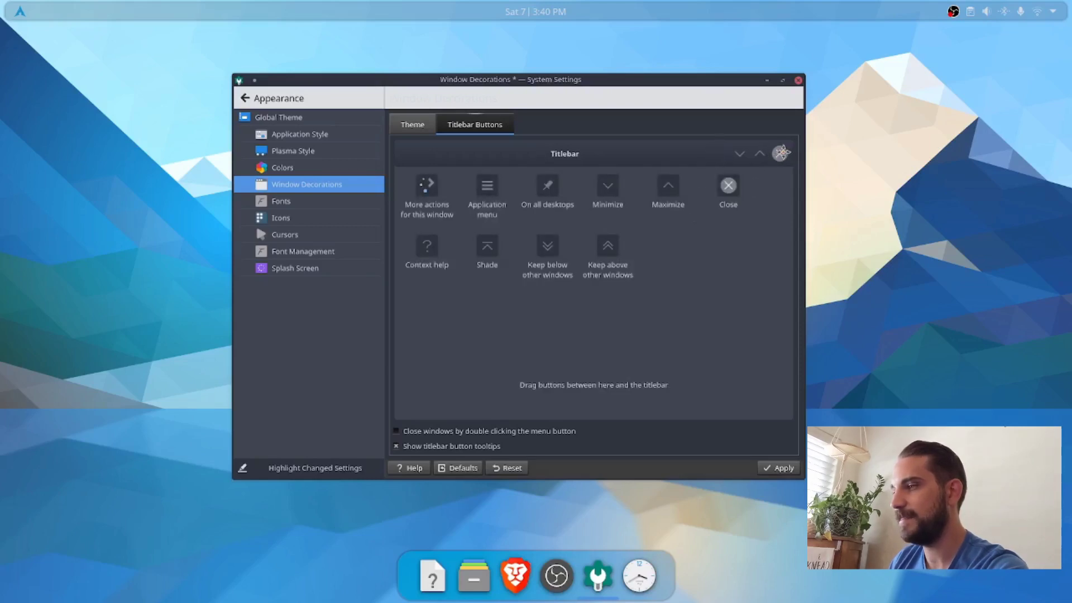
drag(781, 152, 408, 159)
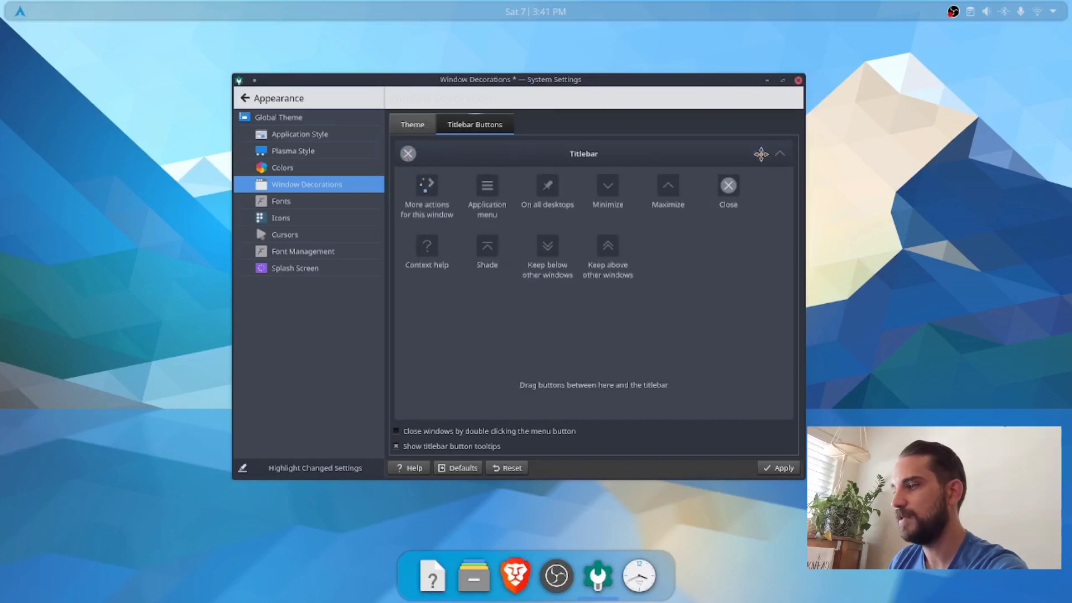
drag(761, 155, 709, 255)
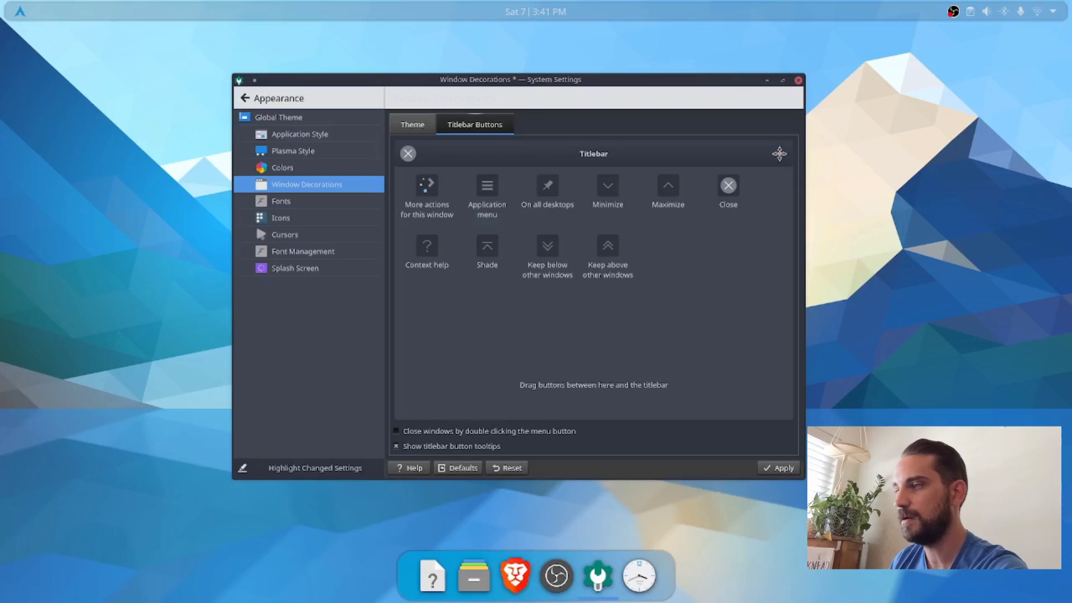
click(783, 469)
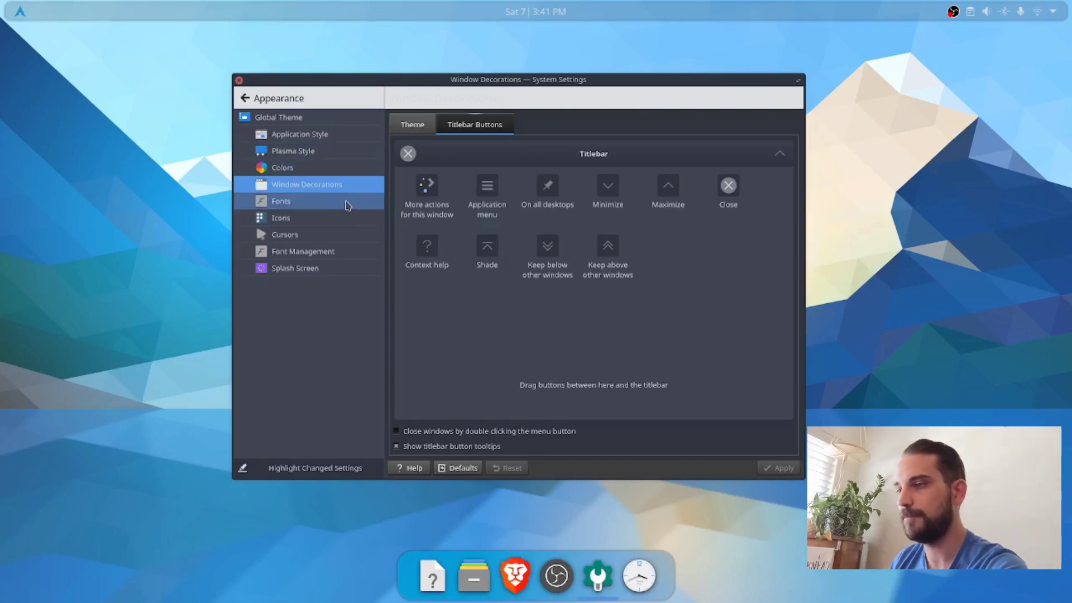
Step: Review the font, icon and cursor settings, and close System Settings
click(282, 201)
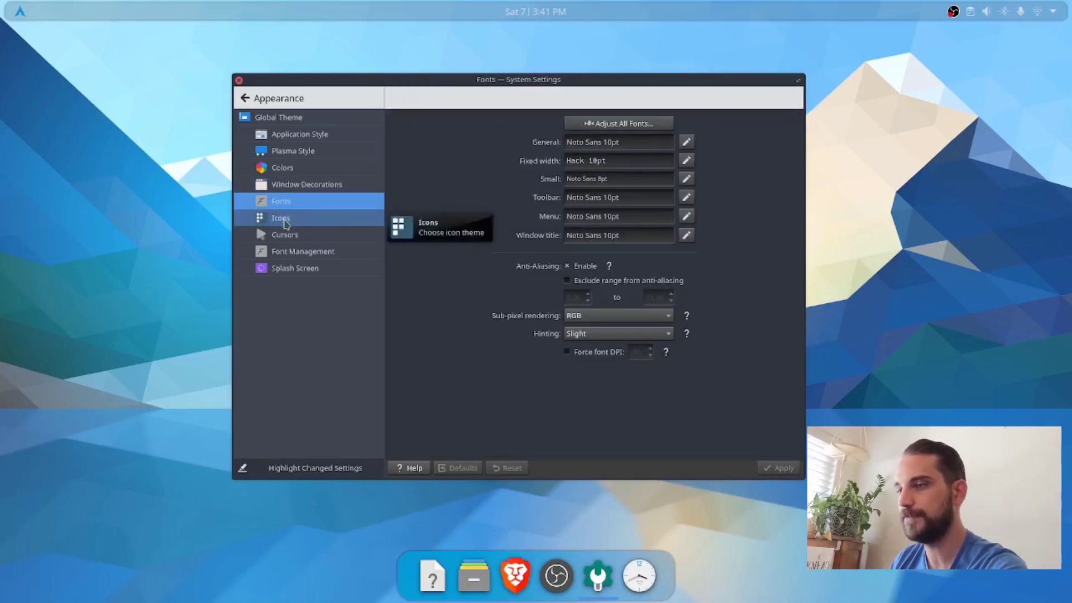
click(285, 222)
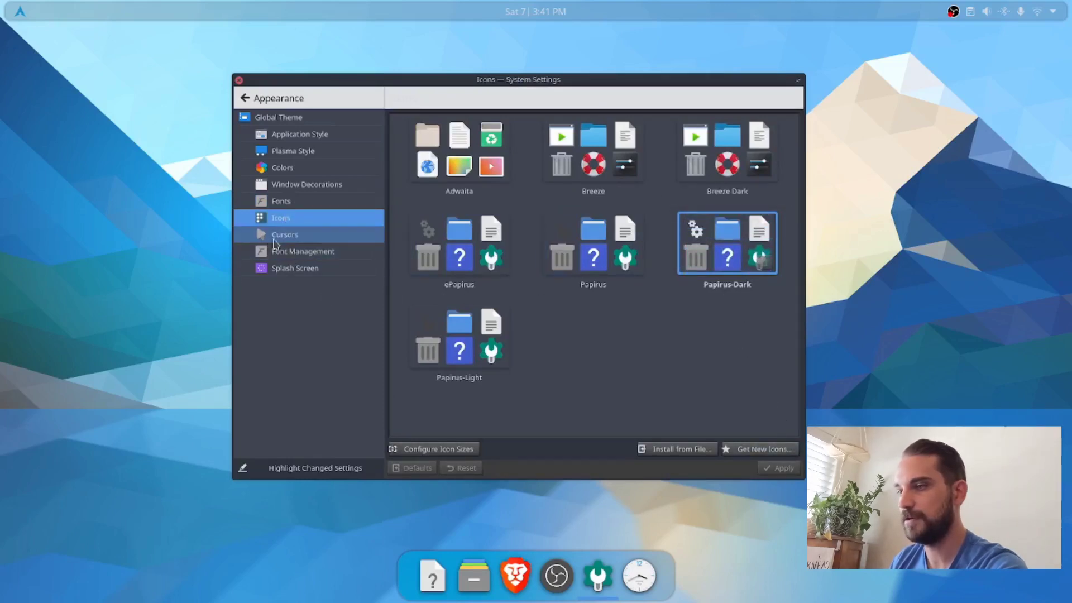
click(274, 240)
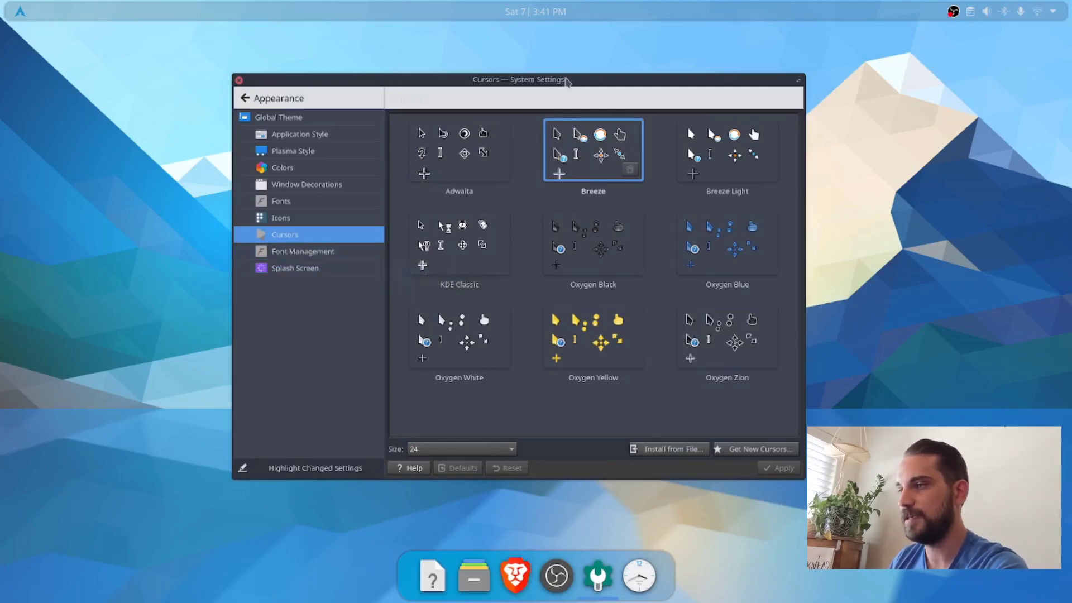
drag(566, 81, 506, 71)
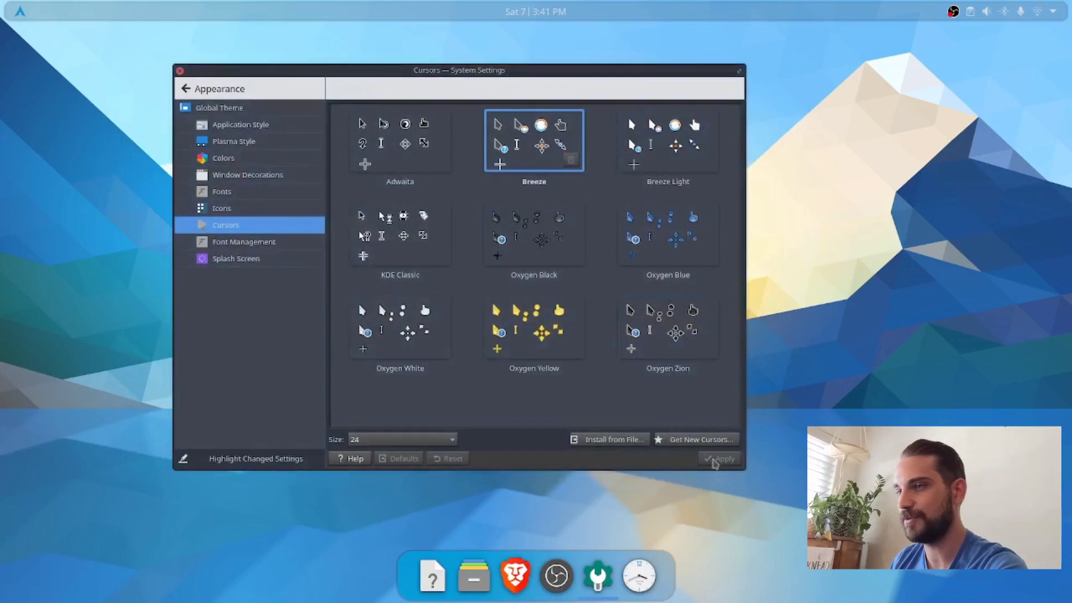
click(180, 71)
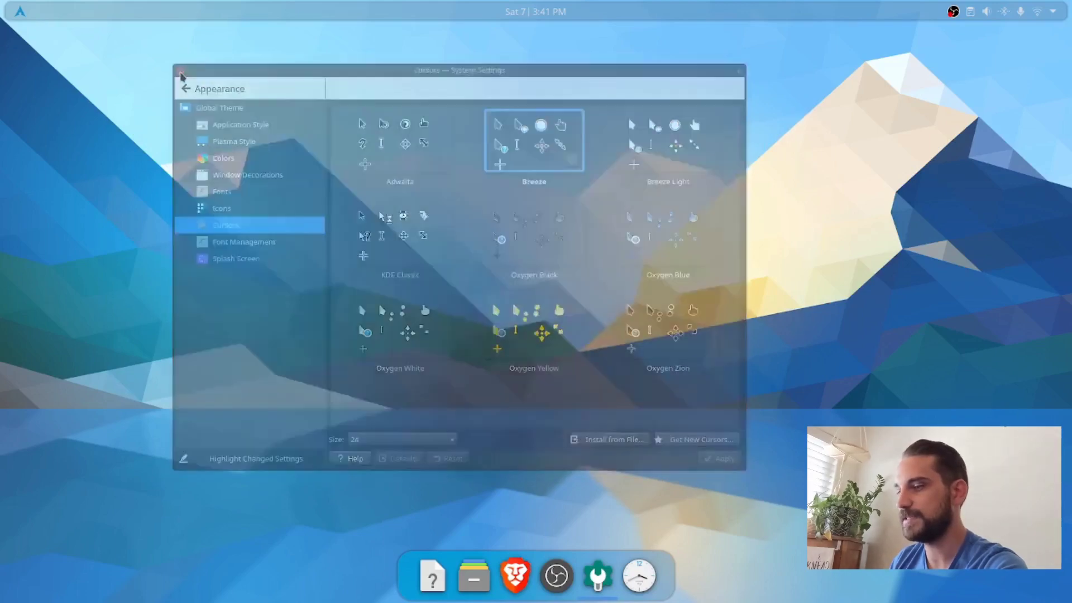
Step: Find "kva" in KRunner to open Kvantum Manager, and move its window towards the middle of the desktop
key(alt+space)
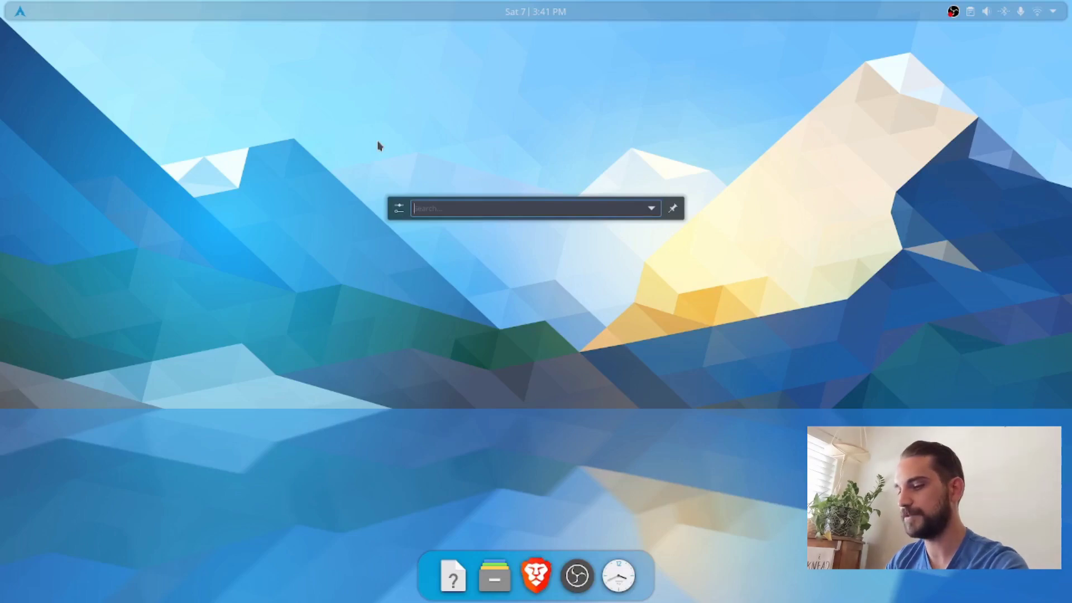
text(kva)
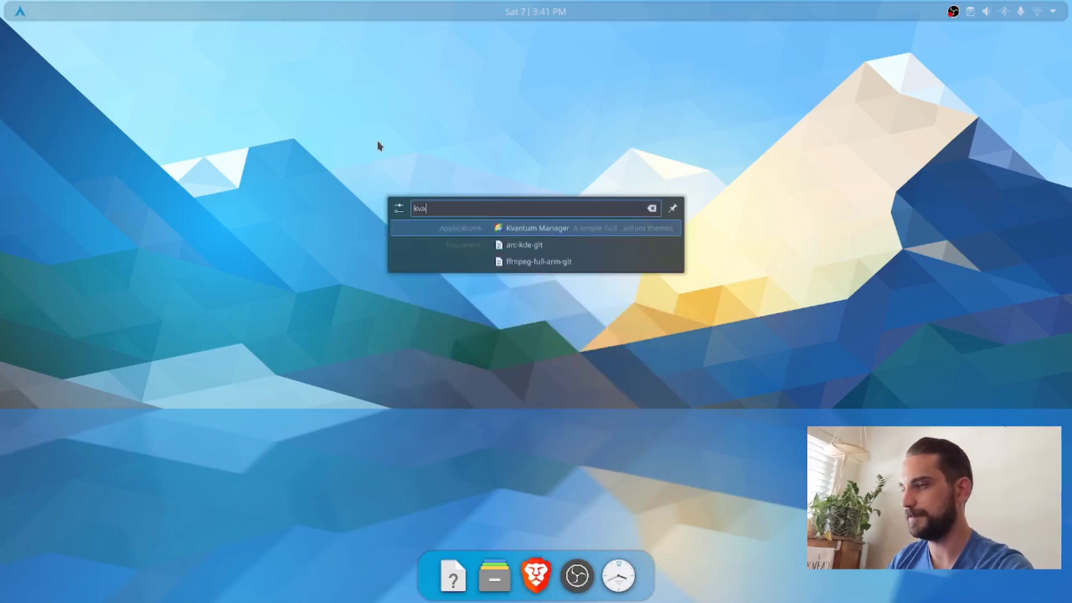
key(Return)
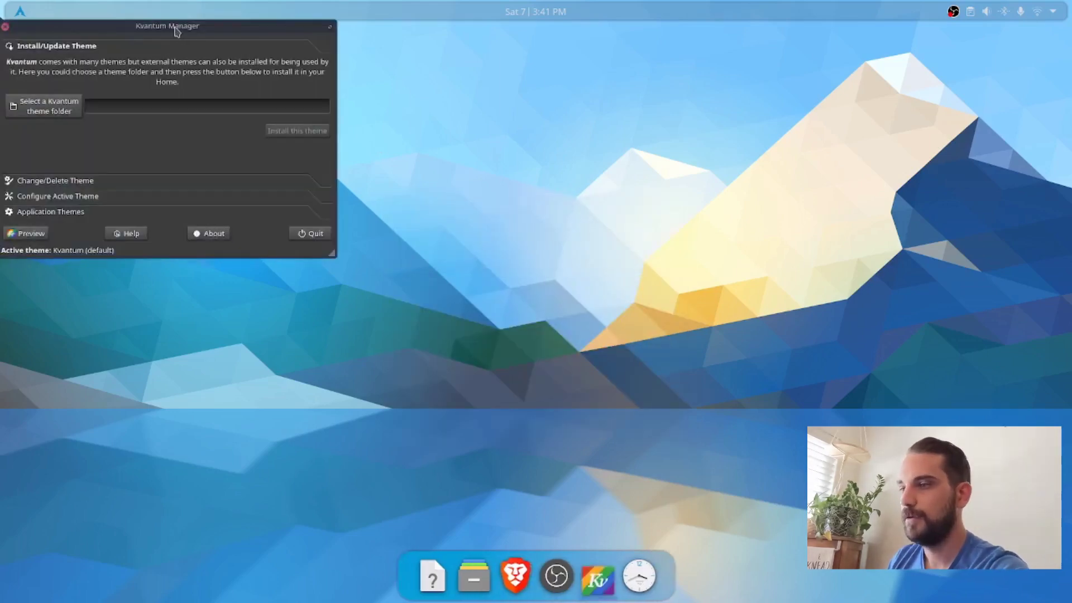
drag(176, 31, 578, 167)
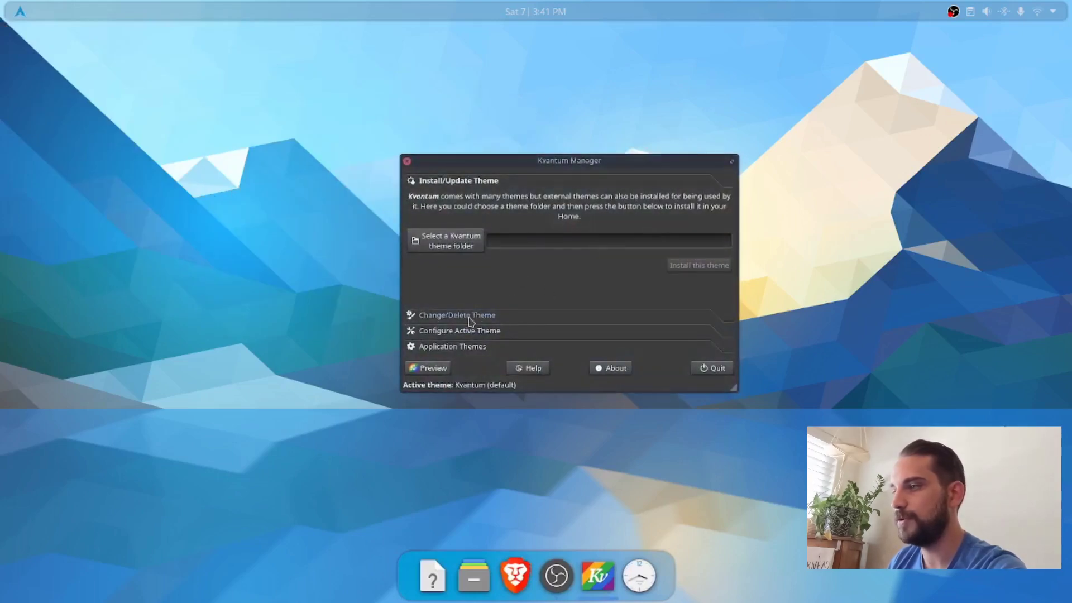
Step: Change the active Kvantum theme to KvArcDark and quit Kvantum Manager
click(460, 315)
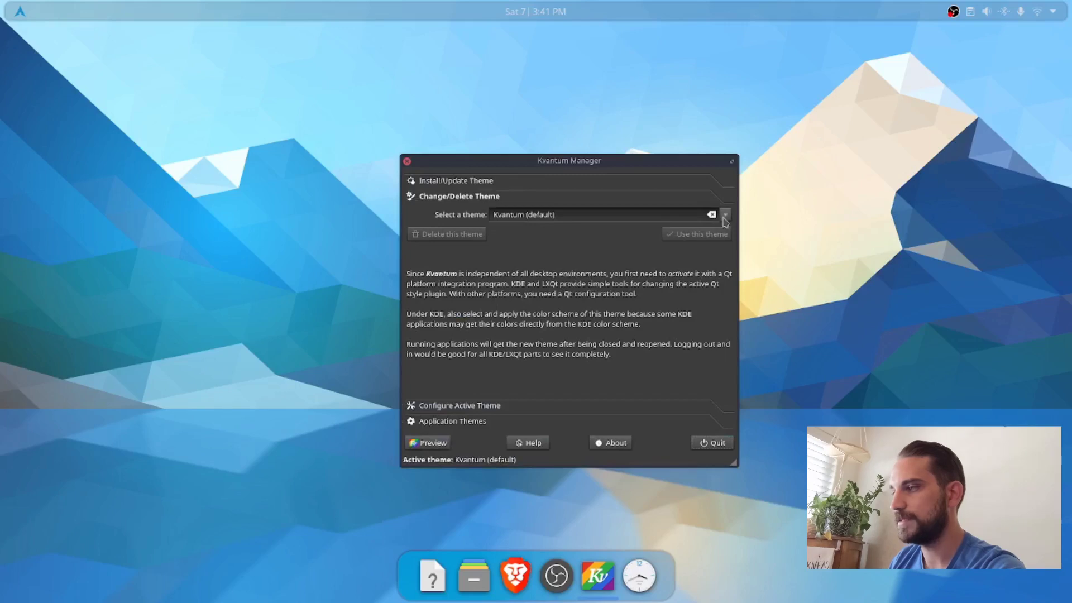
click(725, 217)
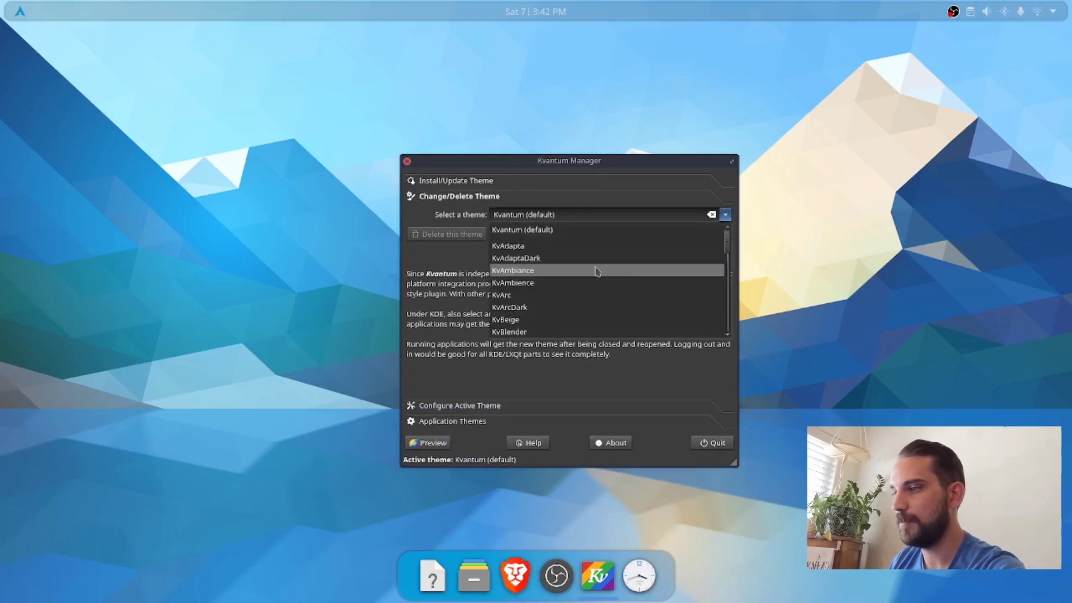
scroll(593, 270, down, 1)
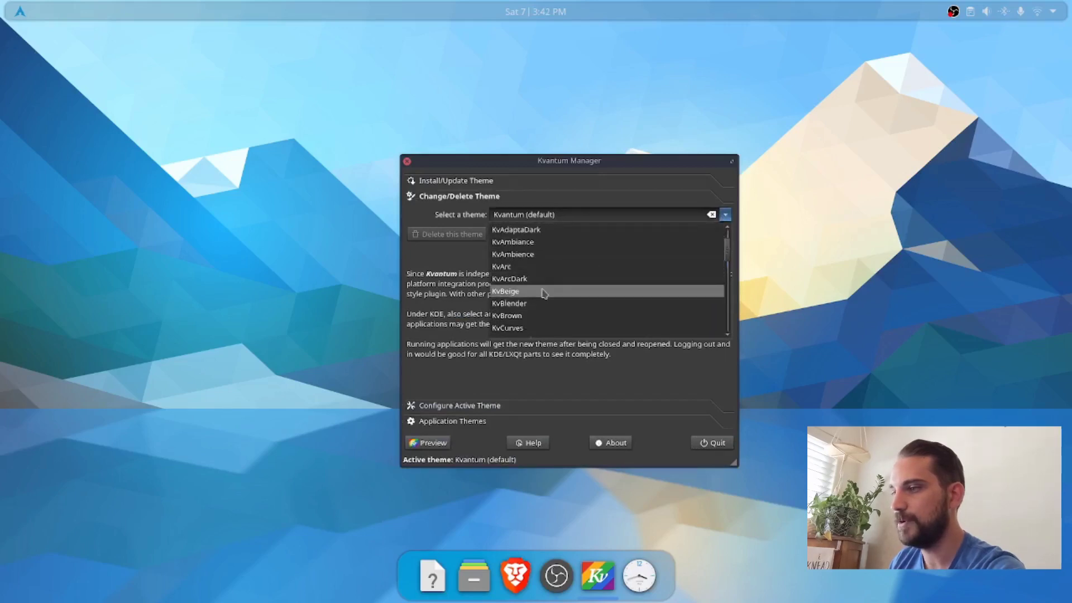
click(525, 279)
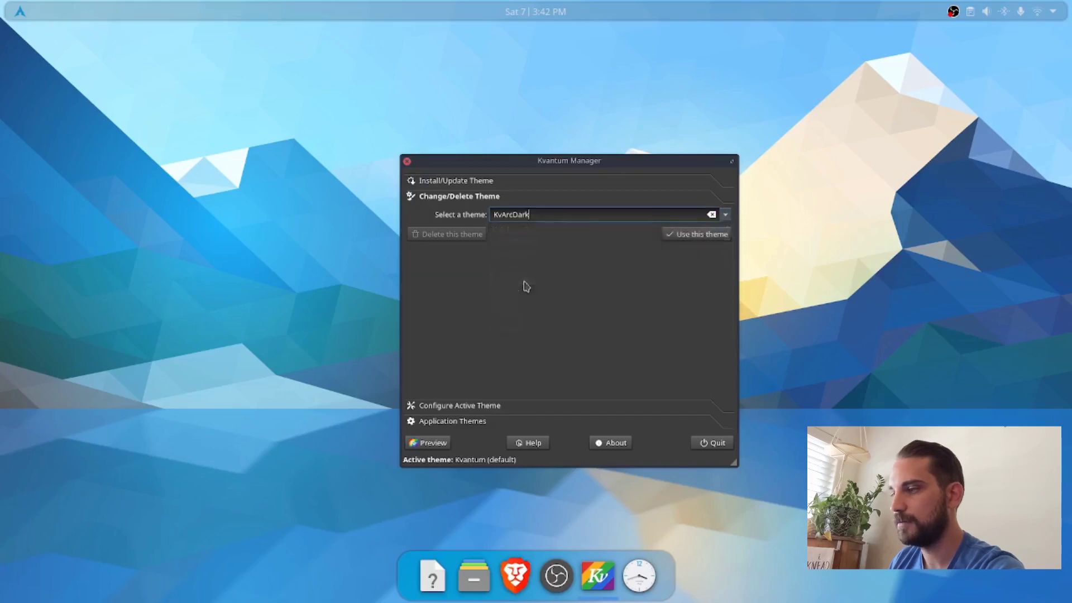
click(691, 235)
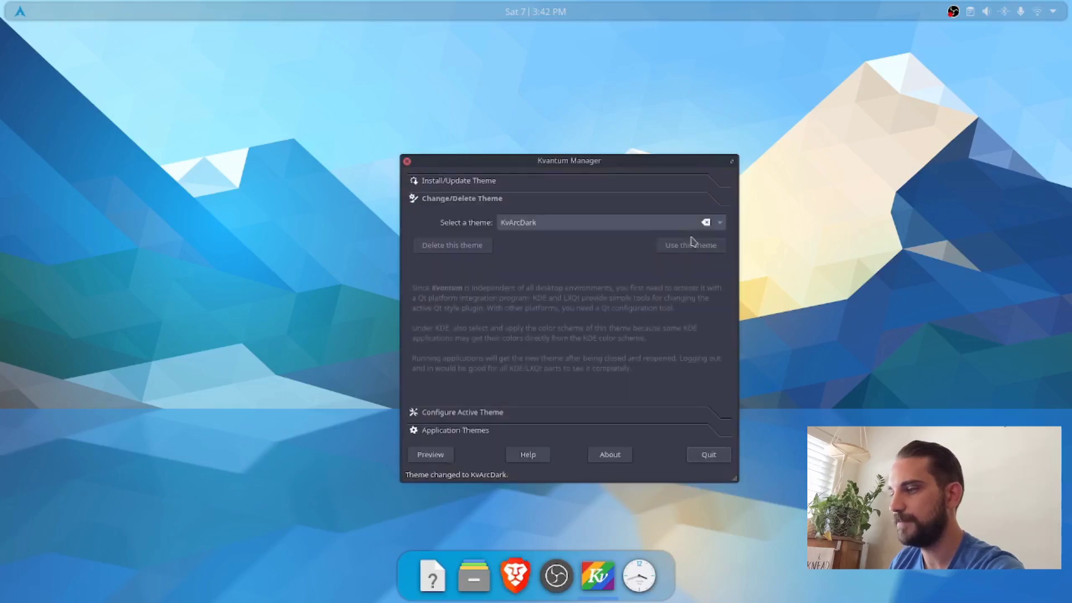
click(708, 455)
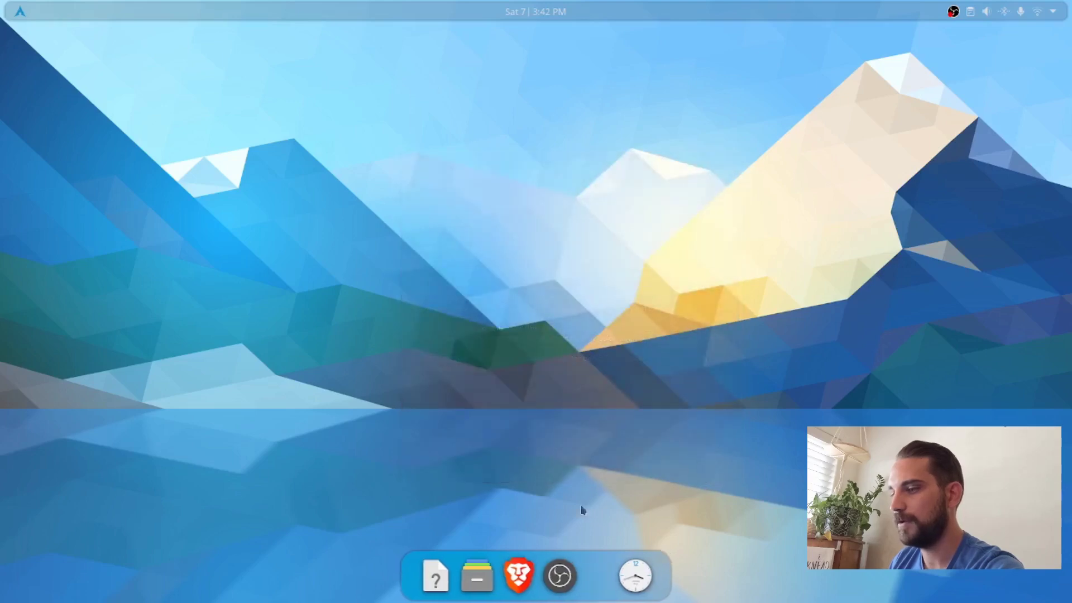
Step: Check the dark theming in a Dolphin window, moving it towards the middle of the desktop, and close it
click(495, 574)
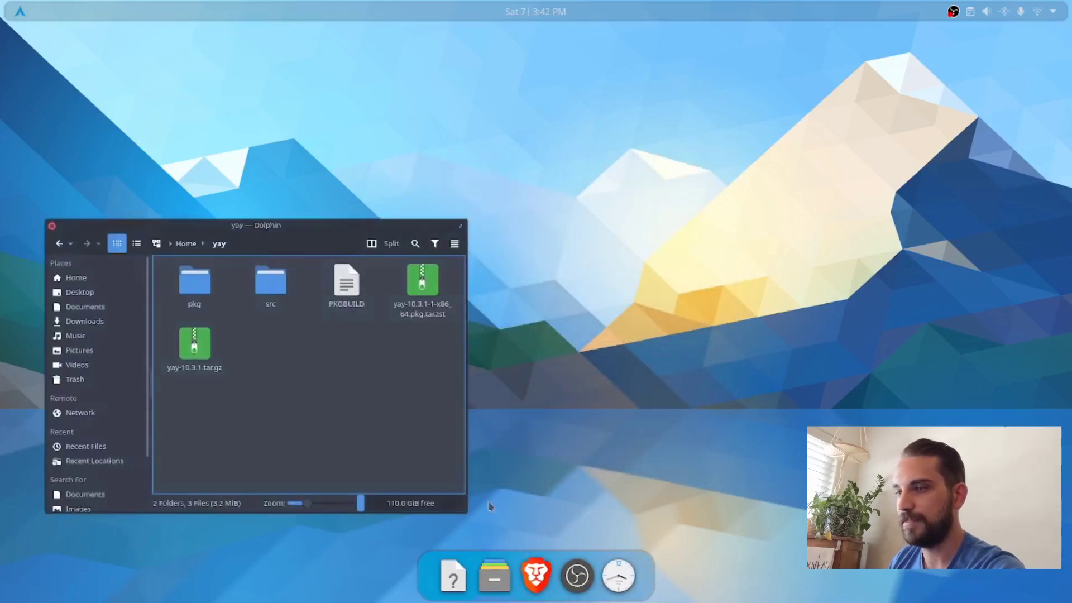
drag(330, 236, 560, 102)
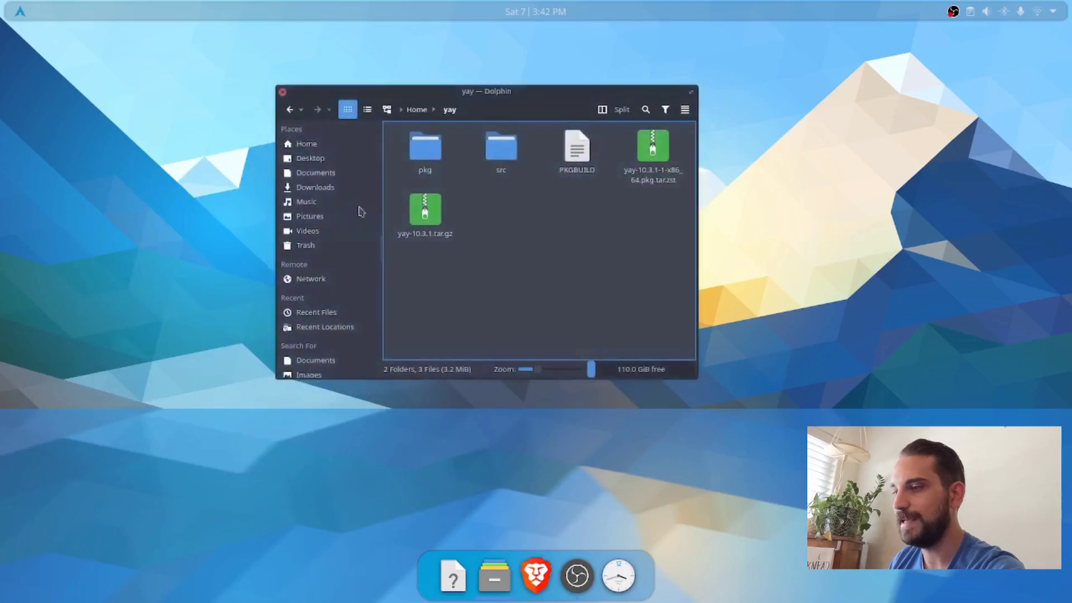
click(282, 92)
Step: Open System Settings through a KRunner search for "settings" and move its window across the desktop
key(alt+space)
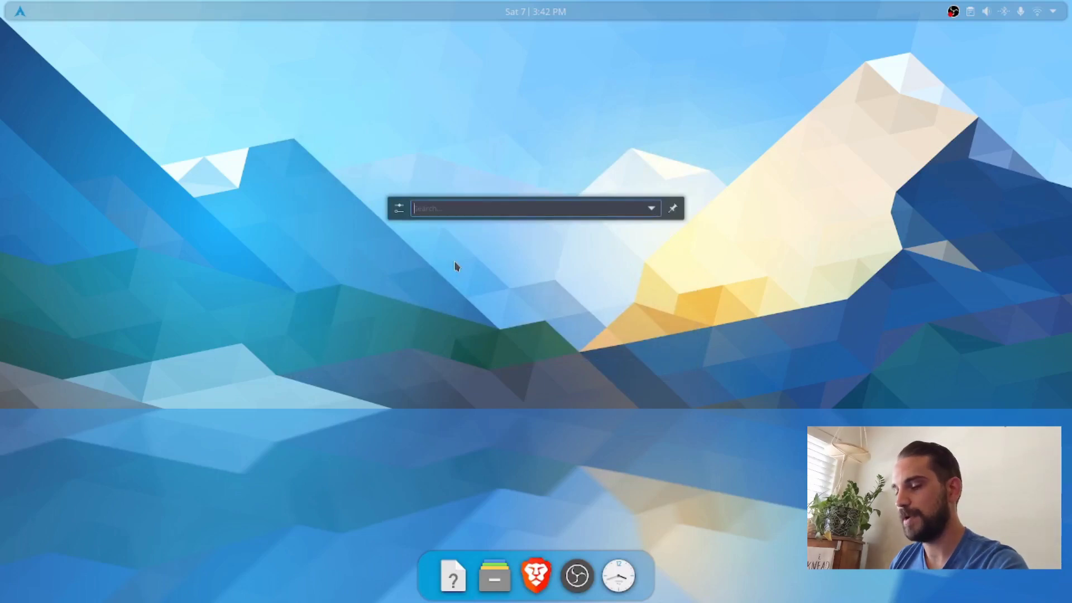
key(Escape)
key(alt+space)
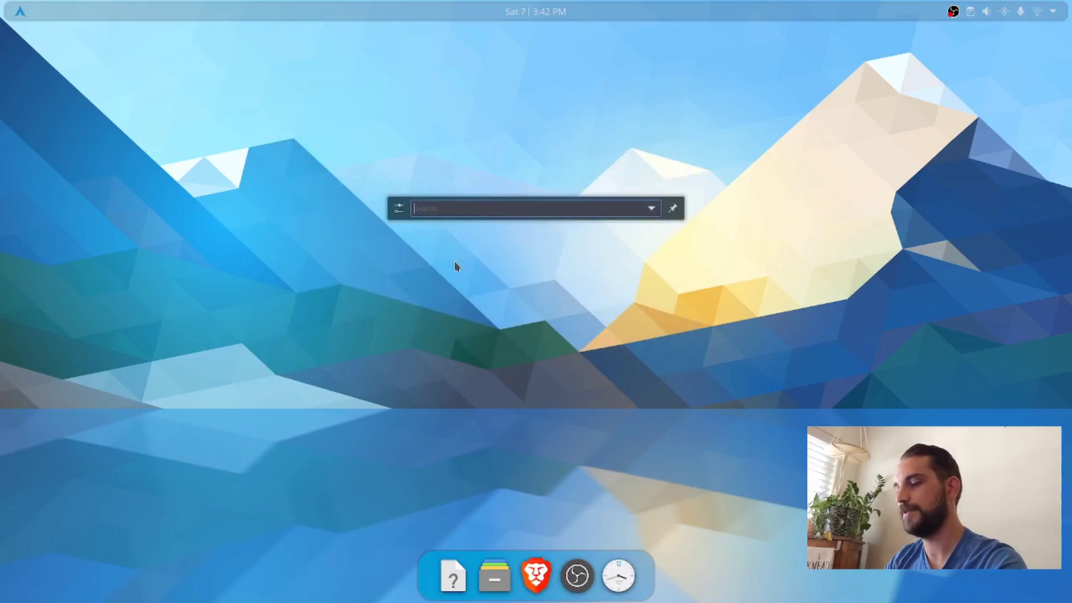
text(settings)
key(Return)
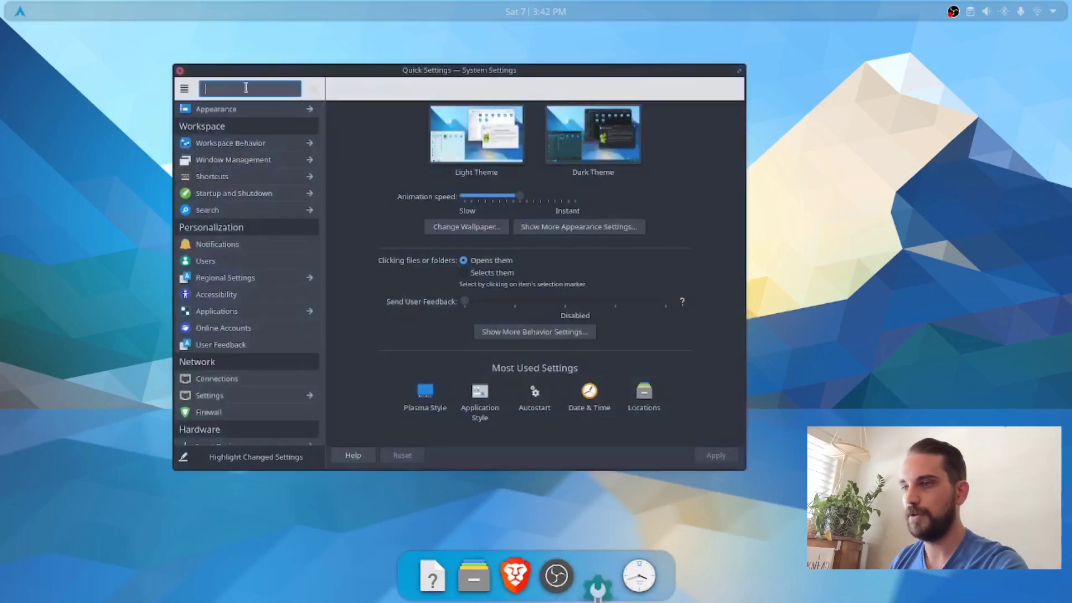
drag(414, 75, 683, 65)
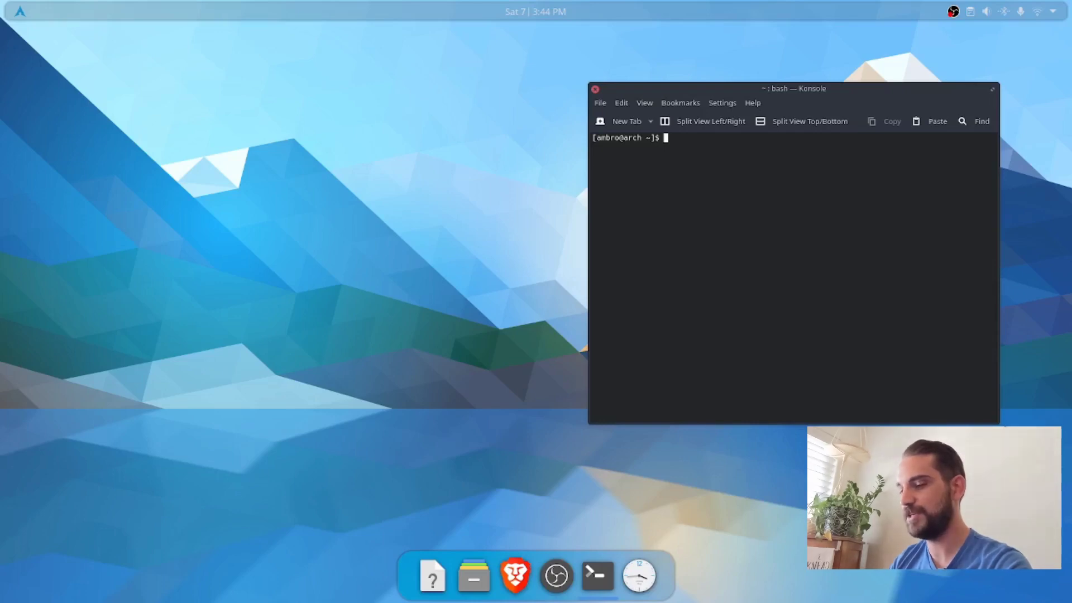
Step: Change the terminal's working directory to ~/.config/ and list its contents with ls
text(cd)
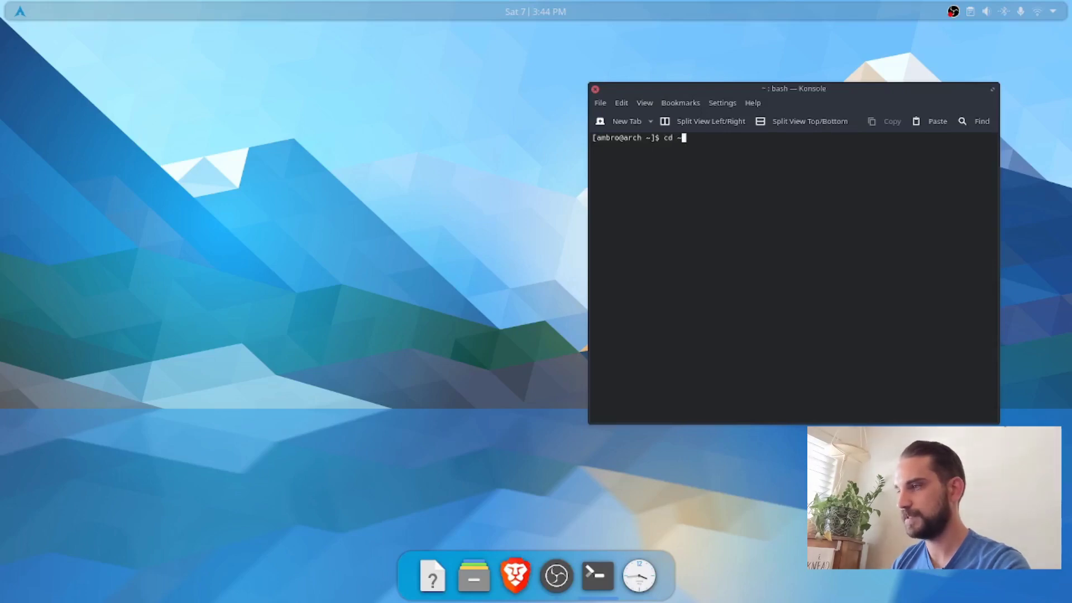
text(~/.)
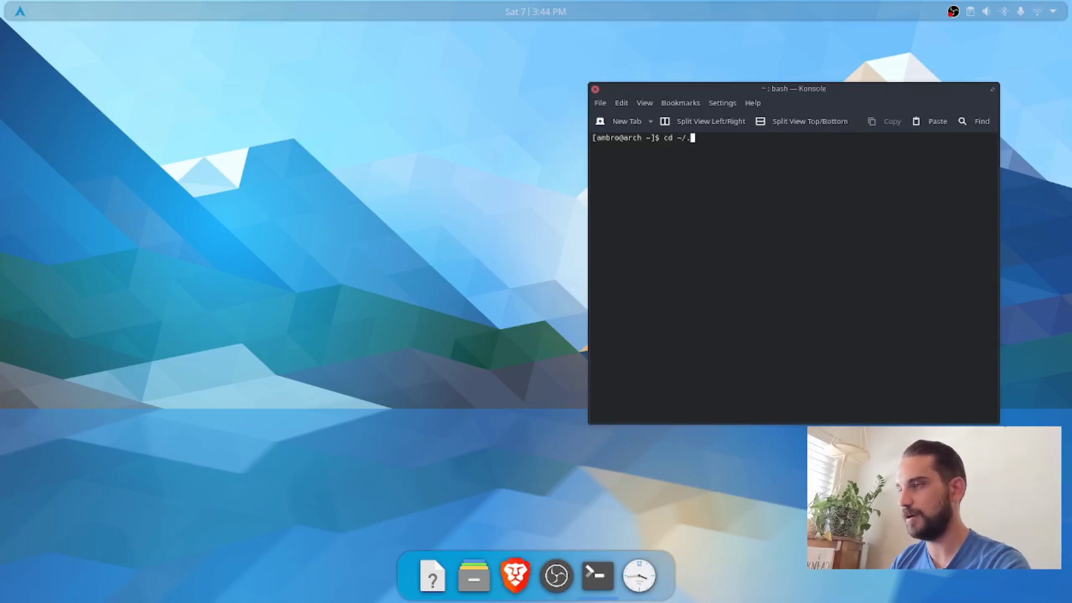
text(conf)
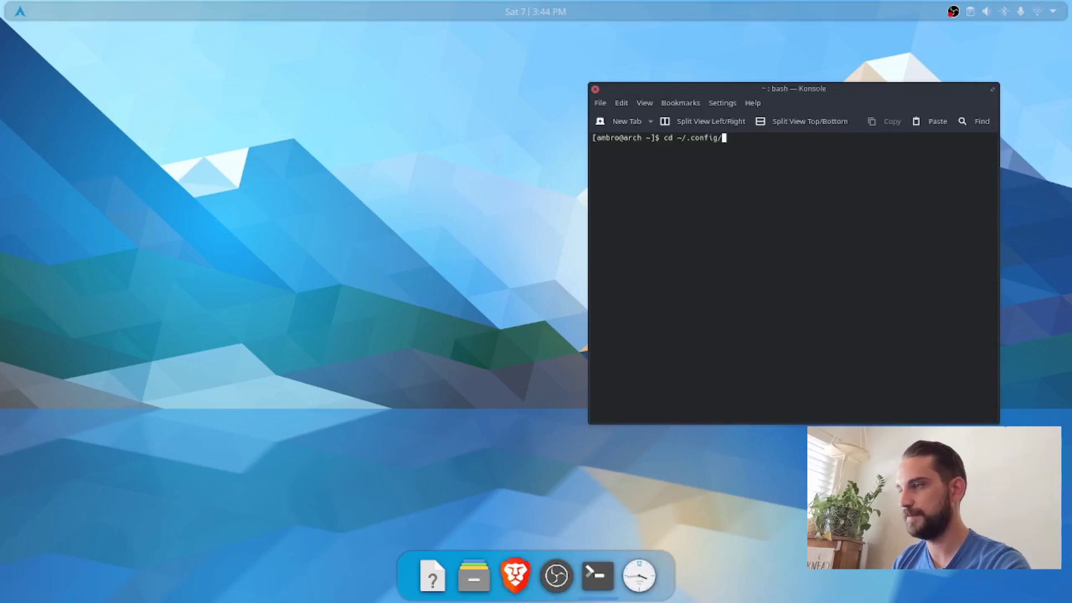
text(ig/)
key(Return)
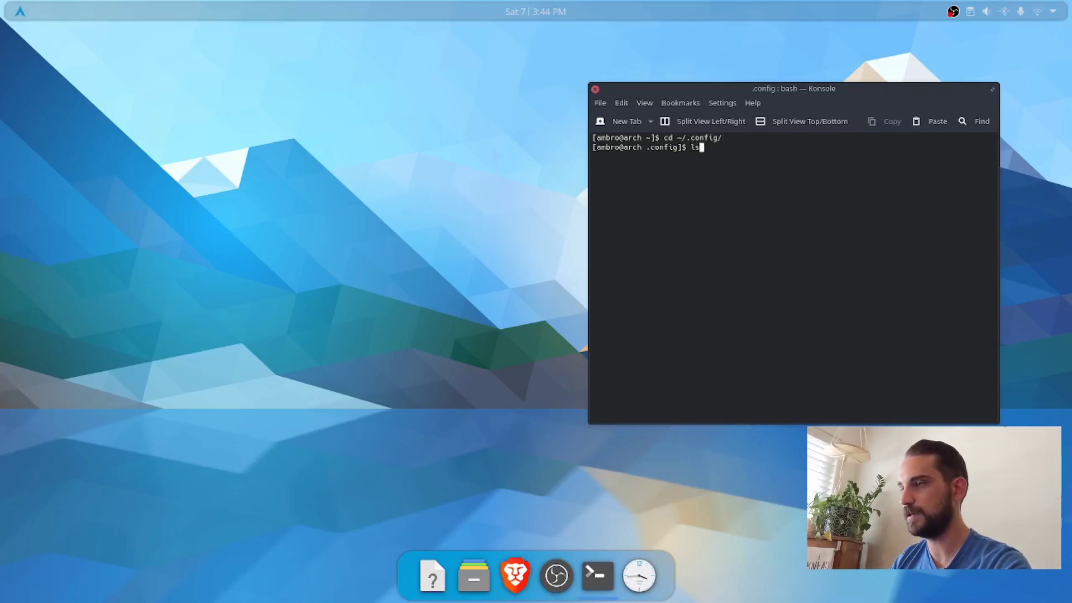
text(ls)
key(Return)
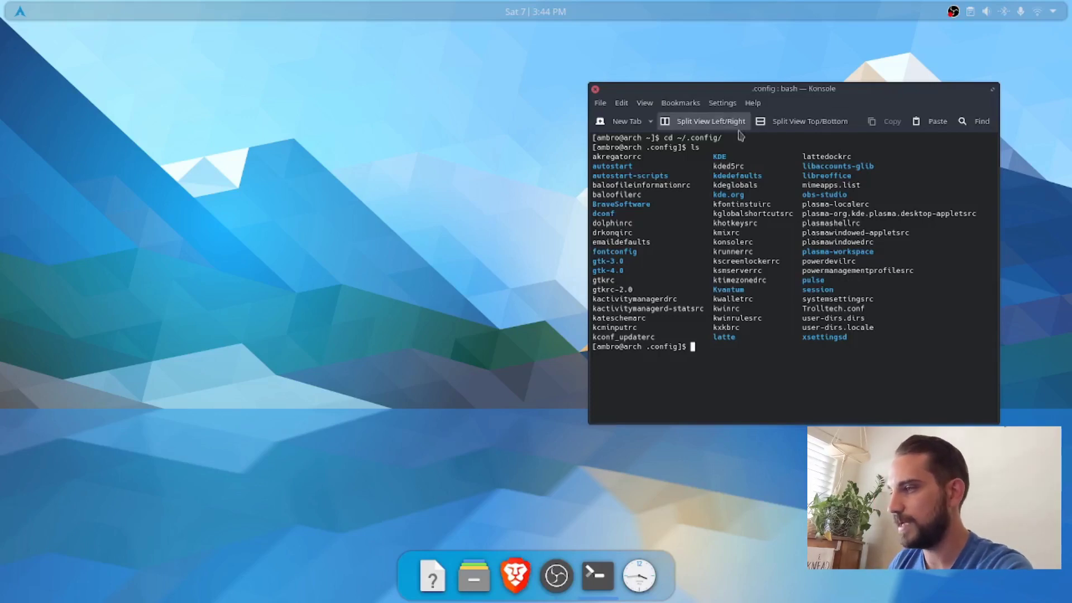
Step: Find kdeglobals in the directory listing and open the file in Vim
drag(712, 184, 758, 187)
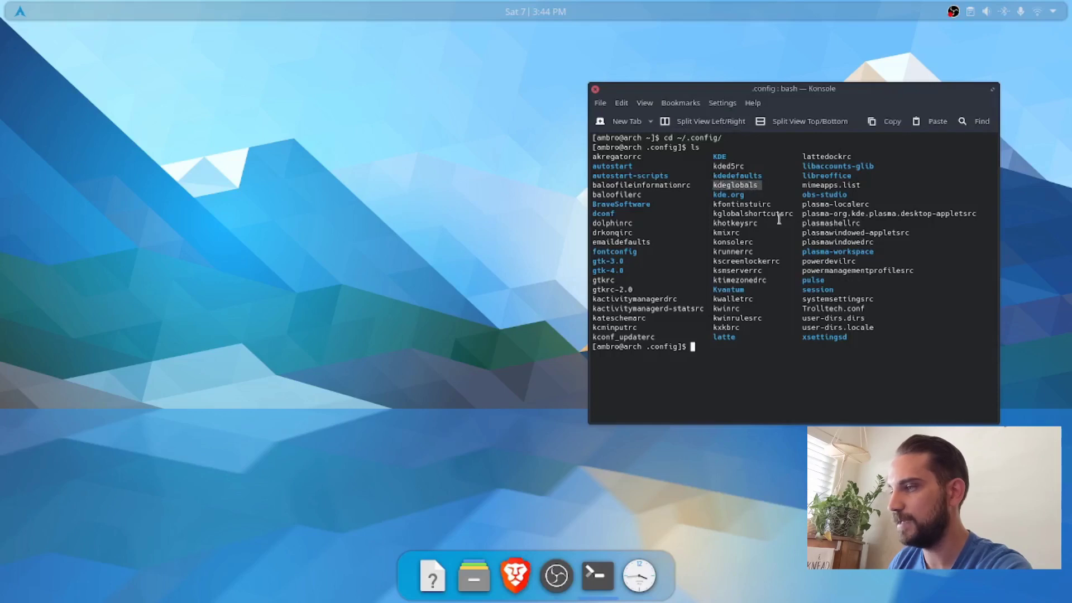
click(722, 348)
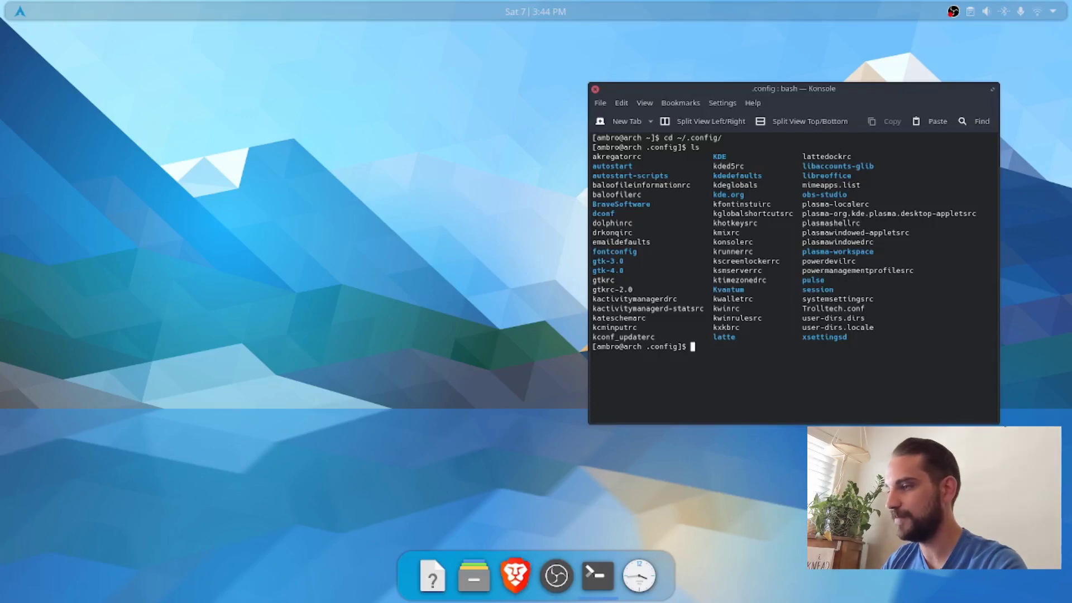
text(vim)
key(BackSpace)
key(BackSpace)
key(BackSpace)
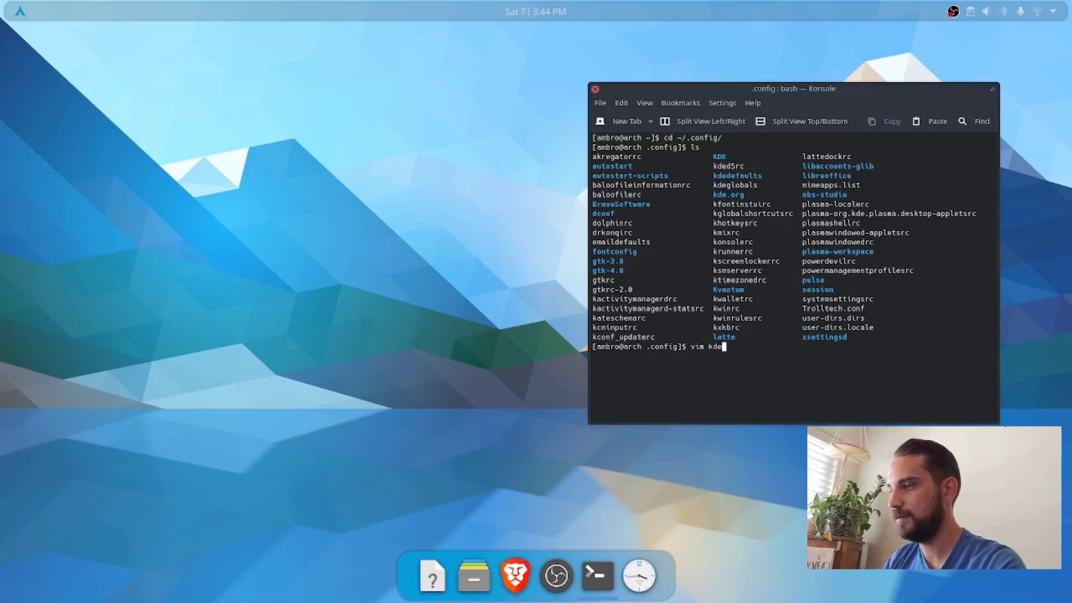
text(vim kdeg)
key(Tab)
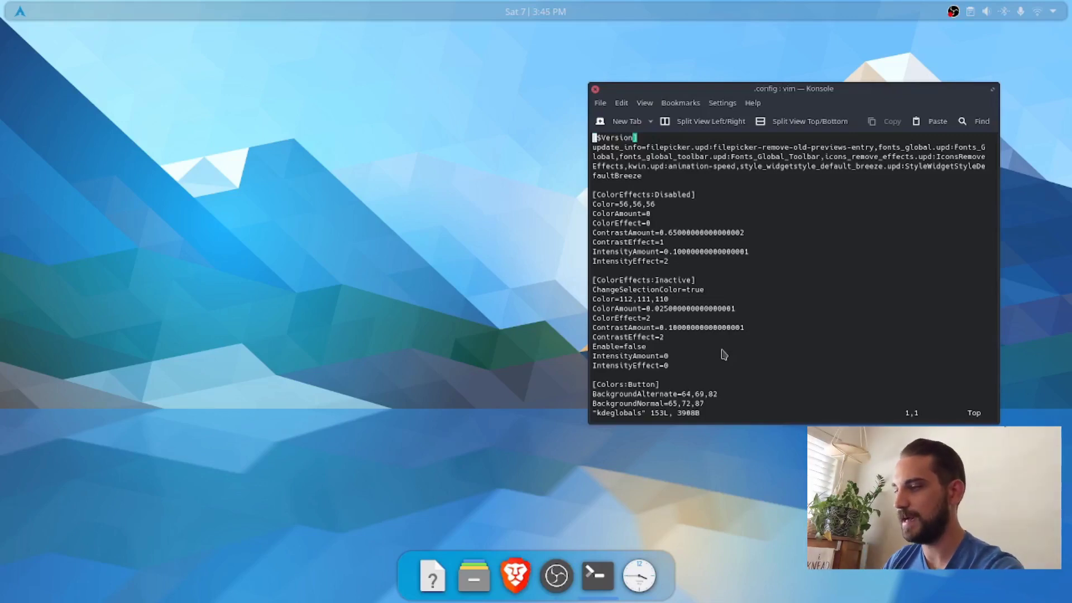
Step: Delete all the lines of kdeglobals, including the [$Version] header
key(i)
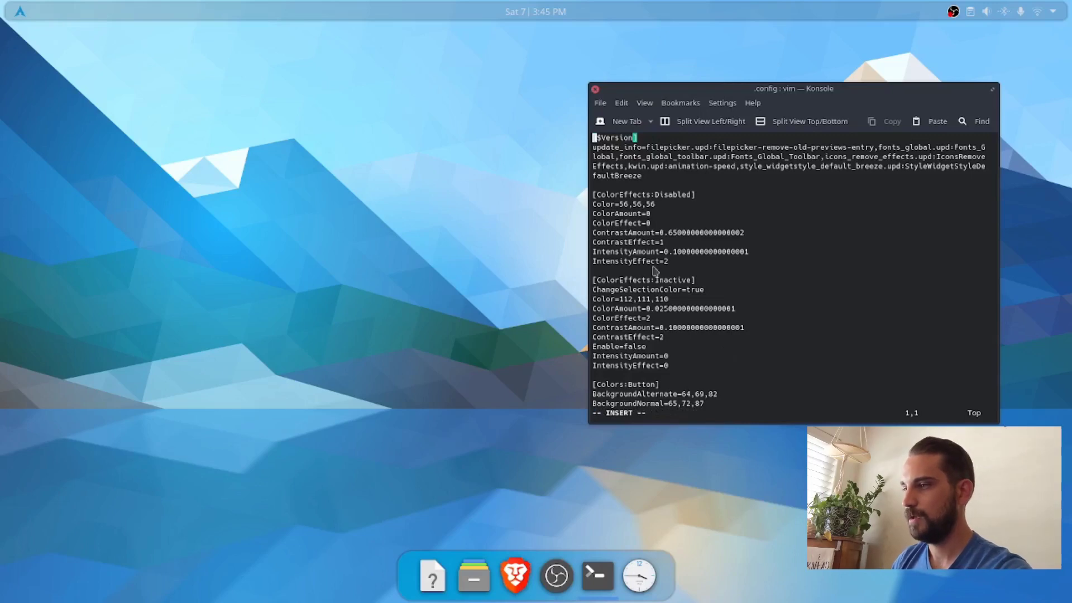
drag(597, 144, 739, 510)
scroll(792, 274, down, 1)
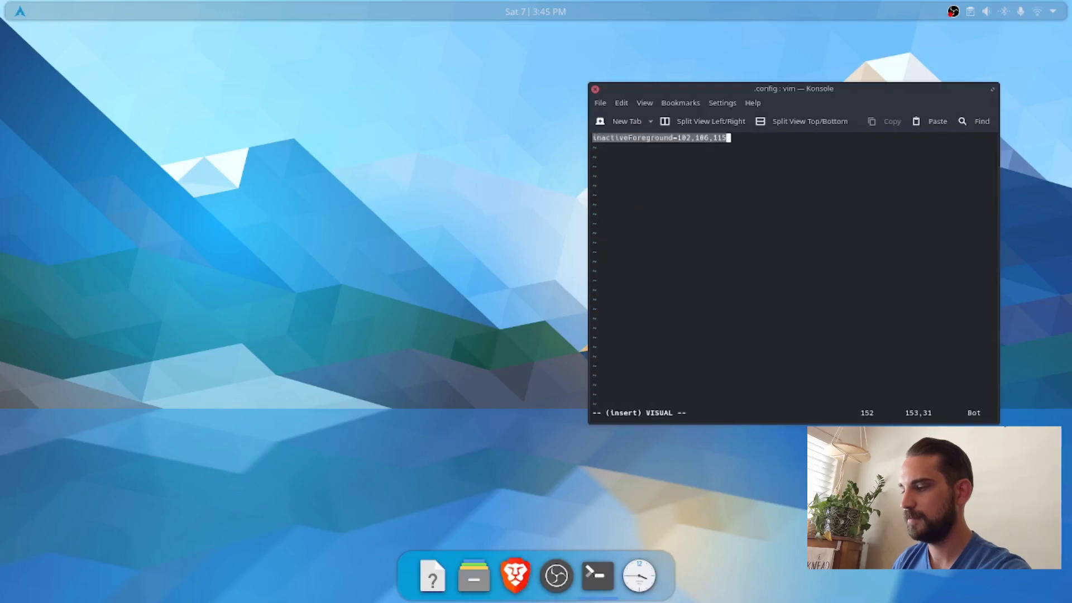
key(d)
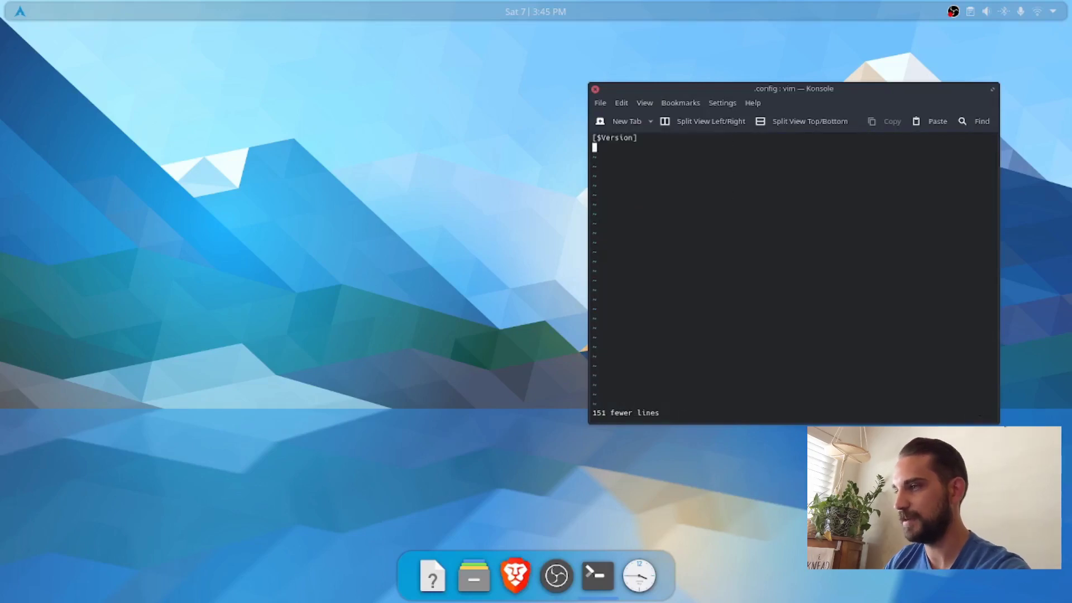
key(i)
key(BackSpace)
key(BackSpace)
key(BackSpace)
key(BackSpace)
key(BackSpace)
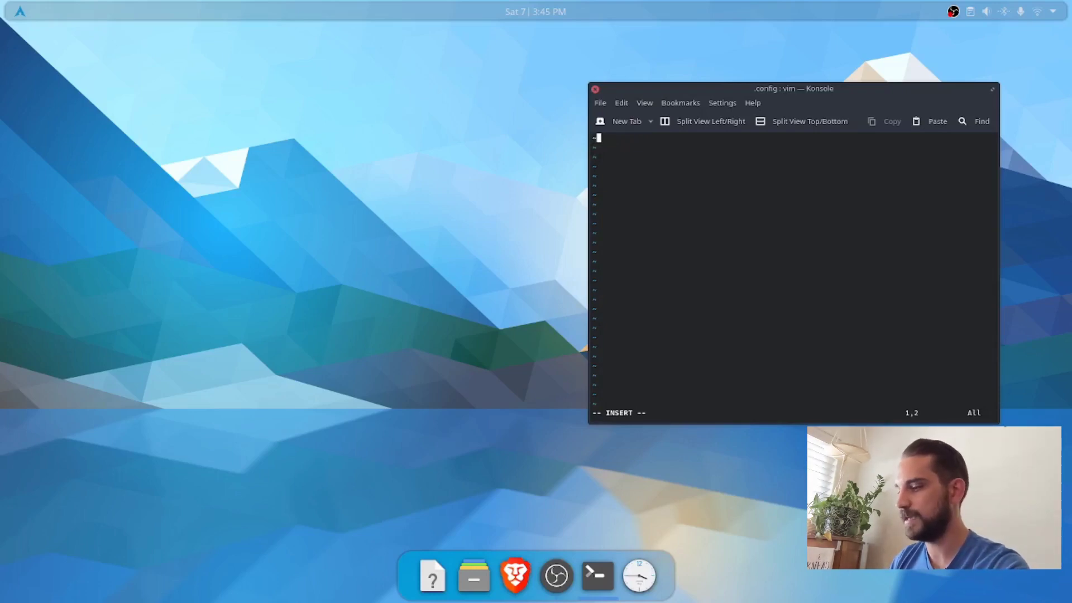
Step: Save the emptied kdeglobals and quit Vim with :wq, and close the Konsole window
key(Escape)
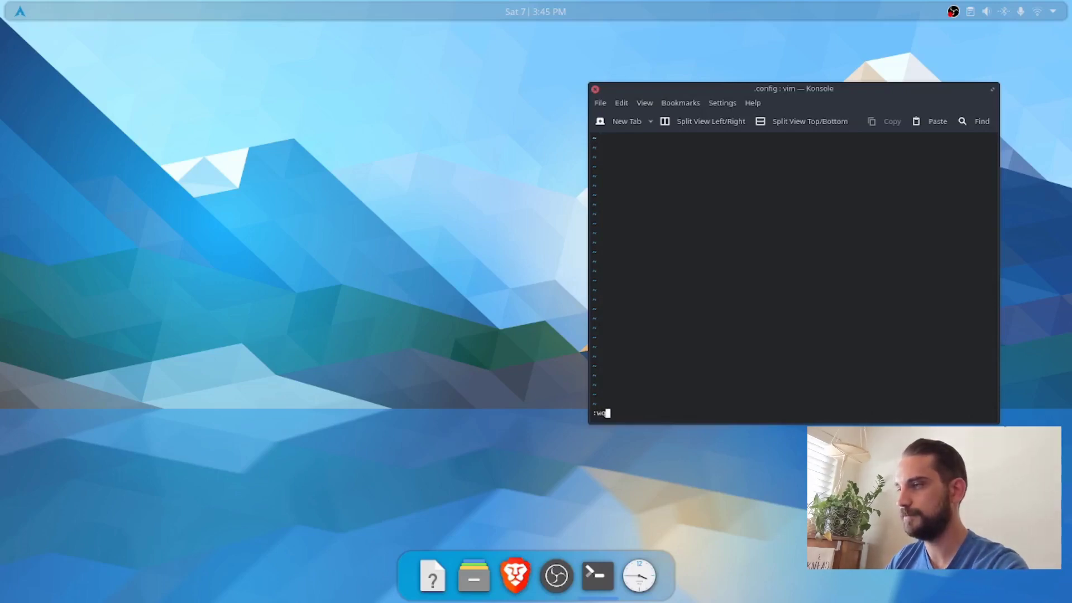
key(Return)
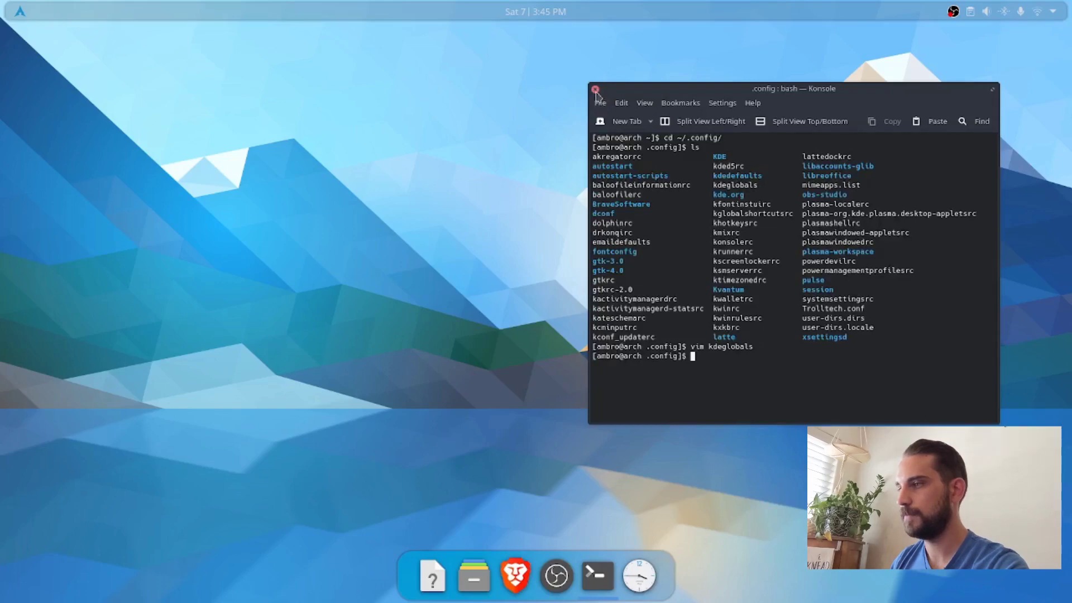
click(596, 90)
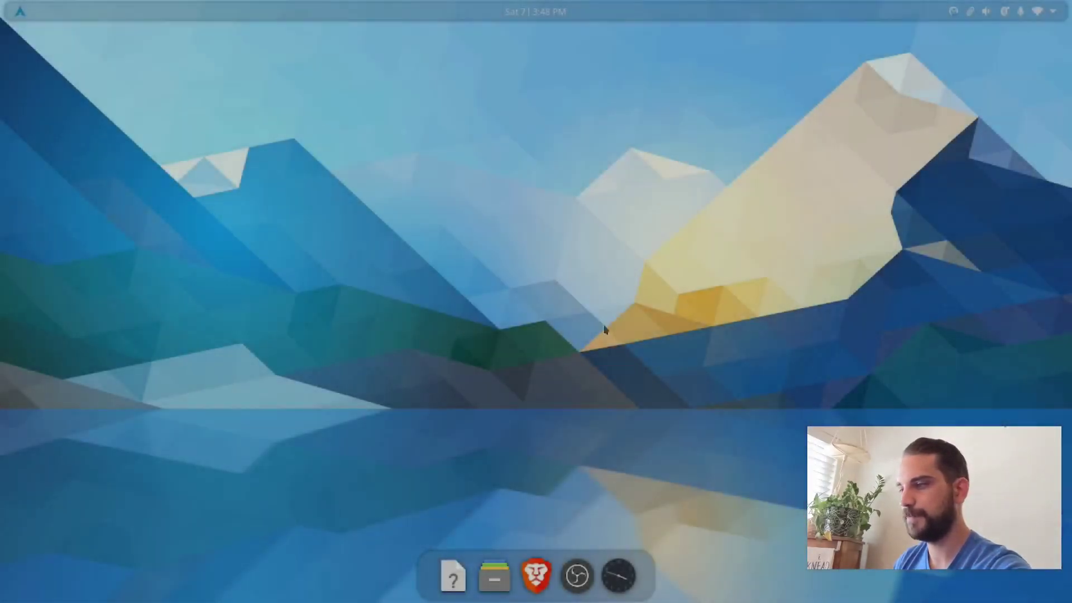
Step: Open System Settings through a KRunner search for "settings" and place a Dolphin window beside it to compare the theming
key(alt+space)
text(settings)
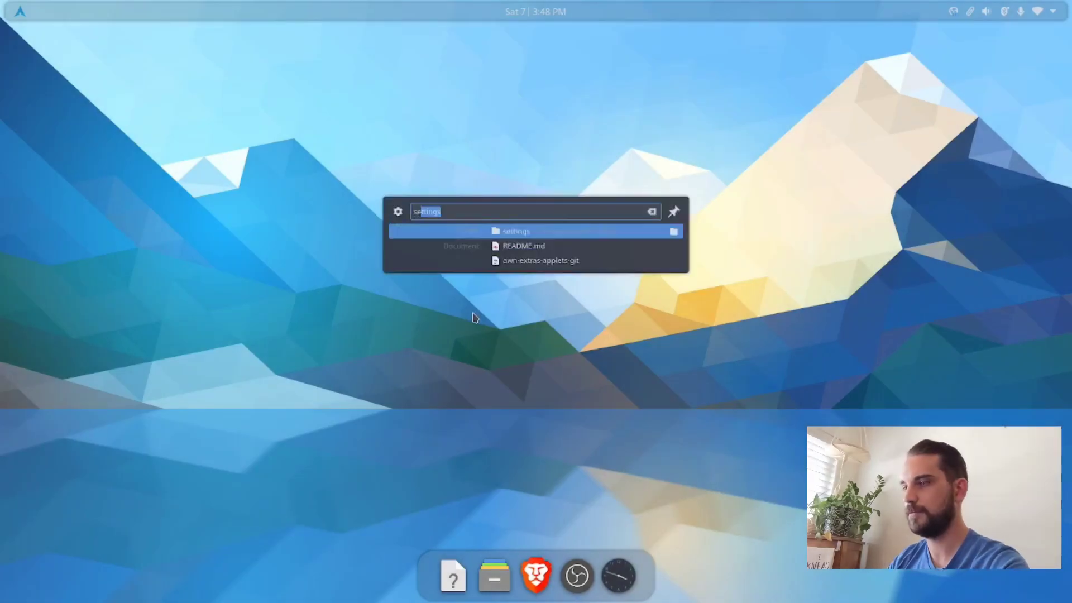
key(Return)
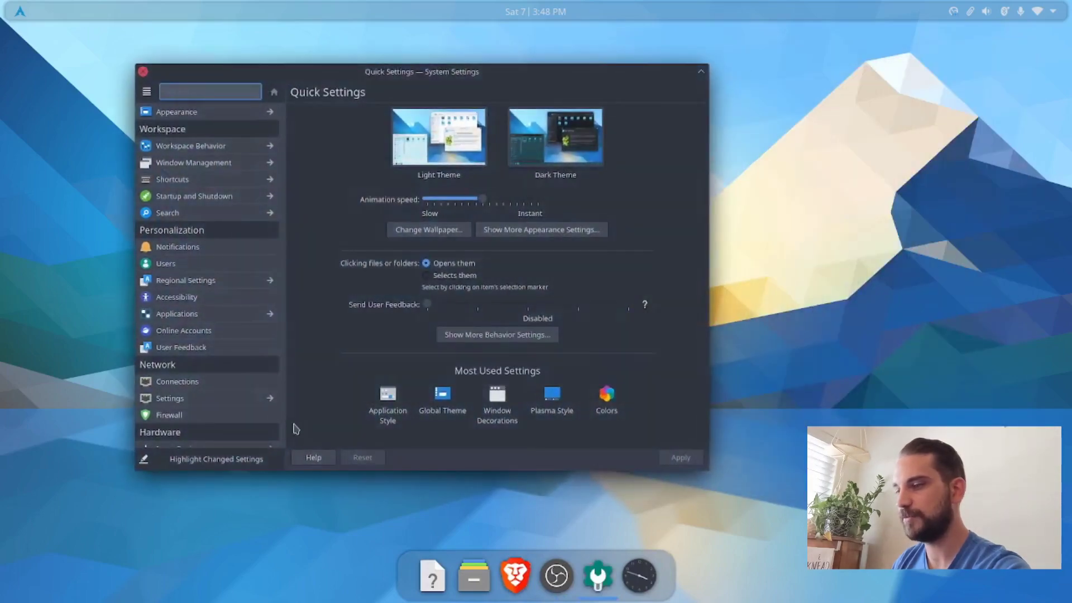
click(474, 575)
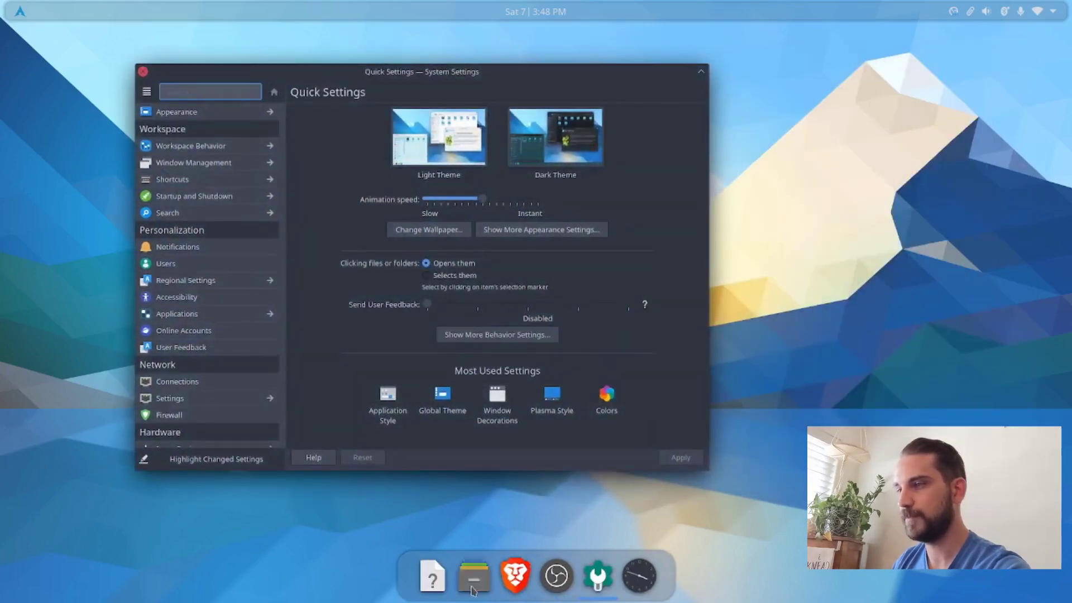
drag(327, 88, 651, 241)
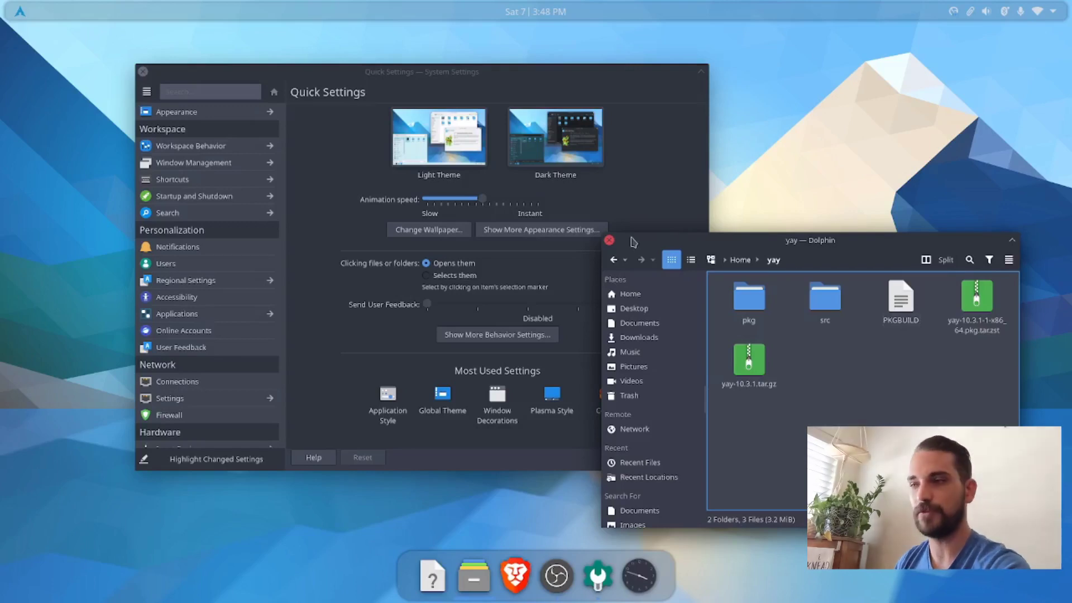
Step: Examine the Global Theme page under Appearance alongside the Dolphin window, and close both windows
click(190, 113)
click(190, 113)
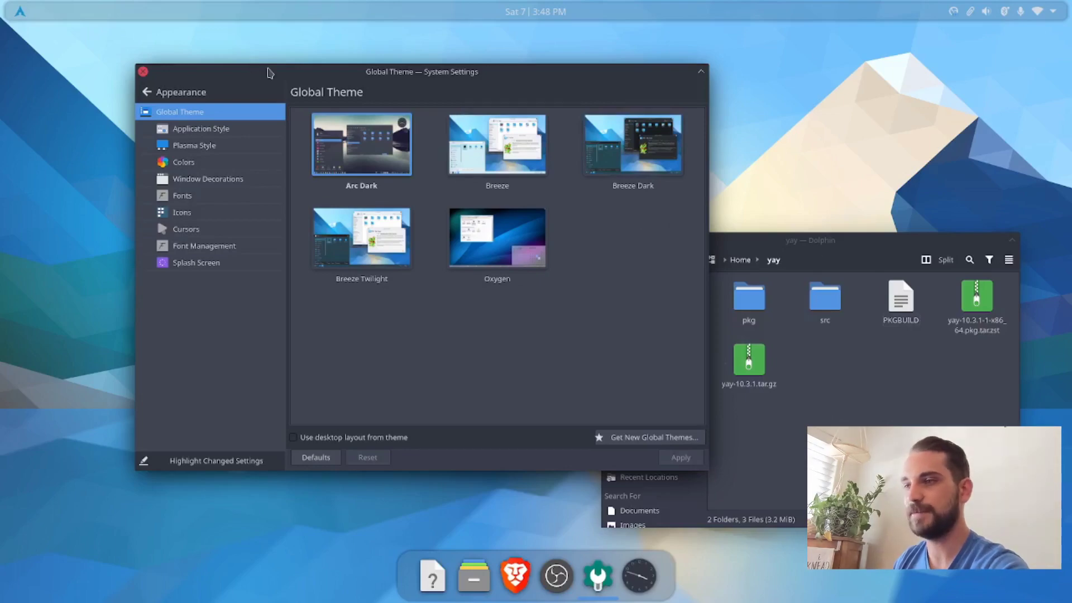
drag(269, 77, 169, 47)
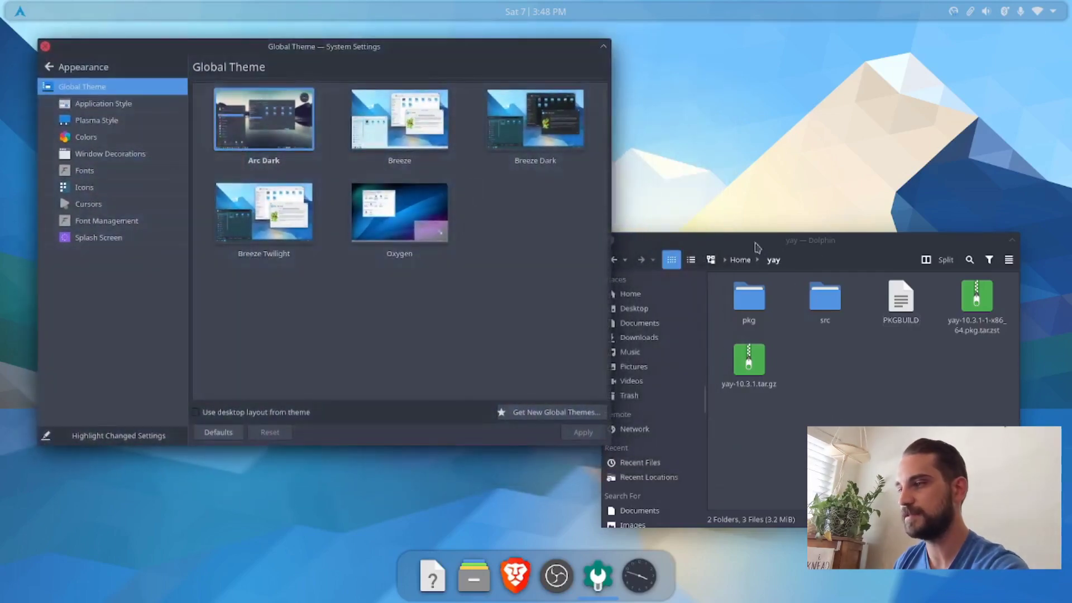
drag(749, 238, 749, 296)
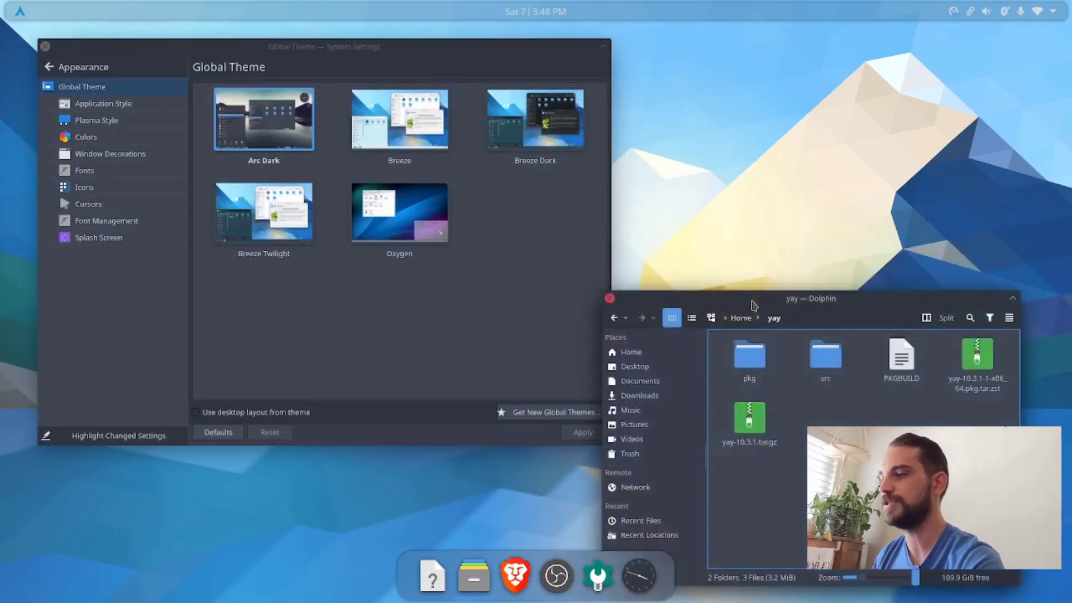
click(610, 299)
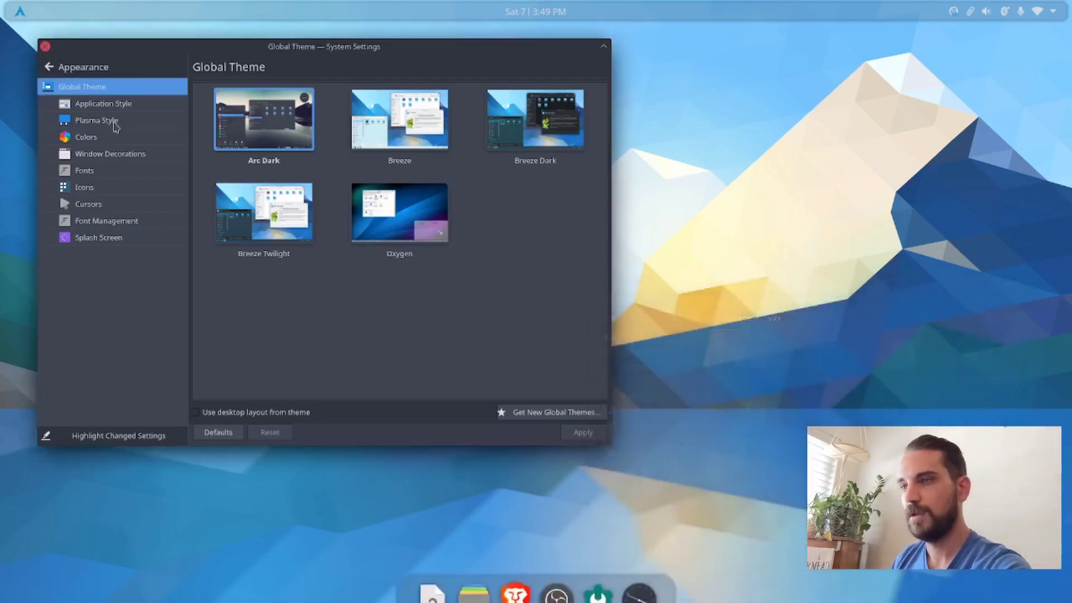
click(45, 47)
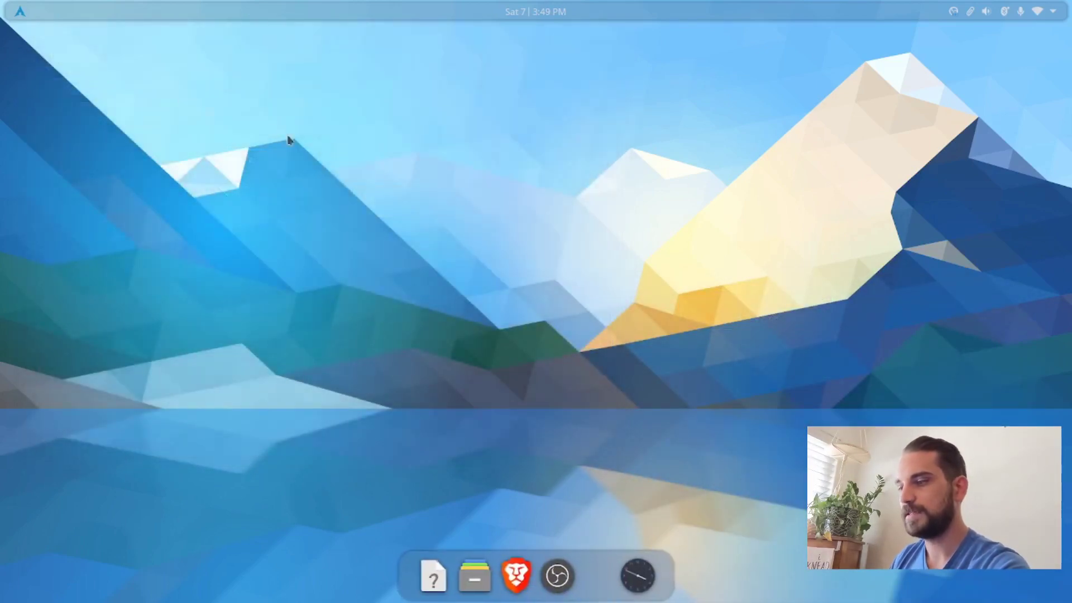
Step: Open System Settings through a KRunner search for "settings" and bring up the Splash Screen page by searching for "splash"
key(alt+space)
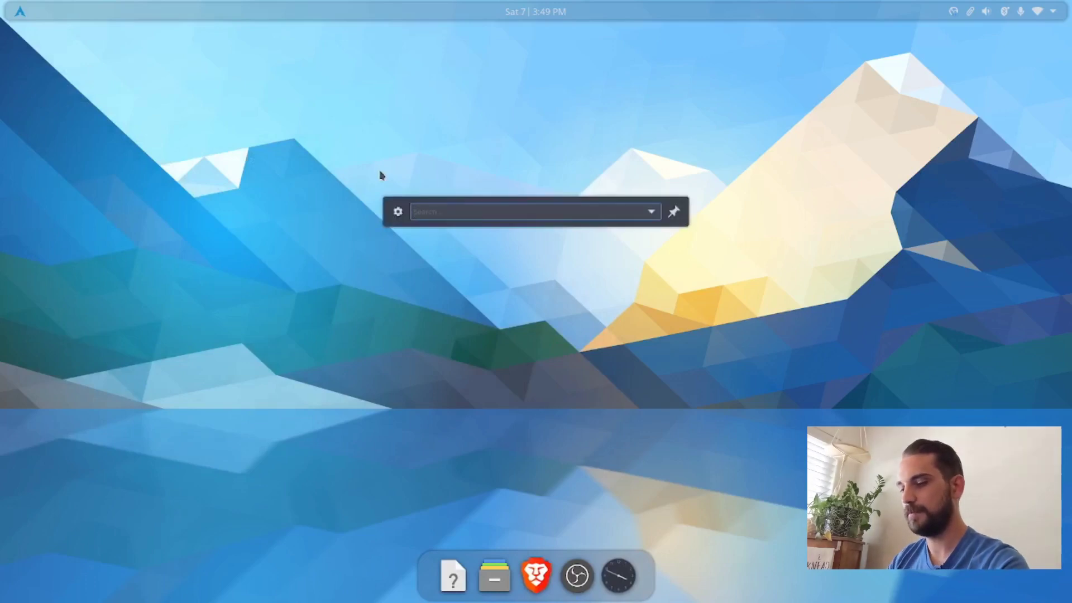
text(settings)
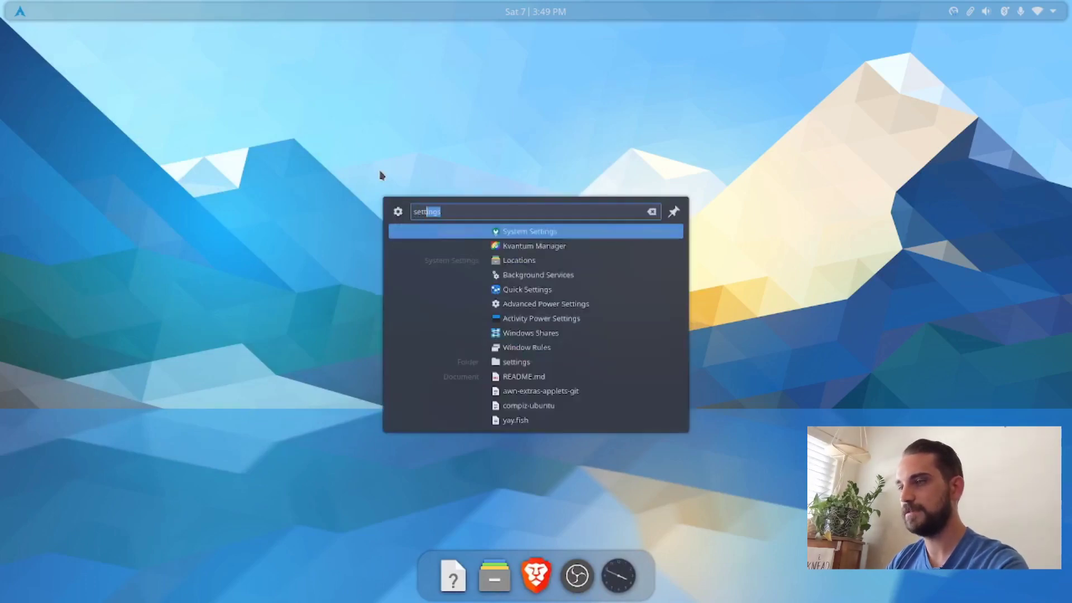
key(Return)
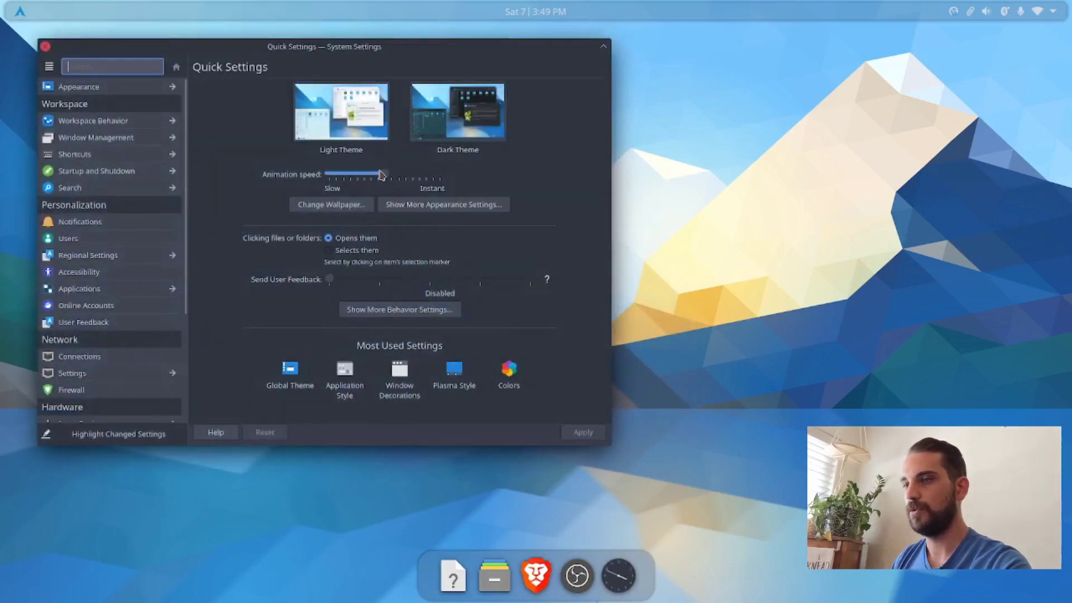
text(splash)
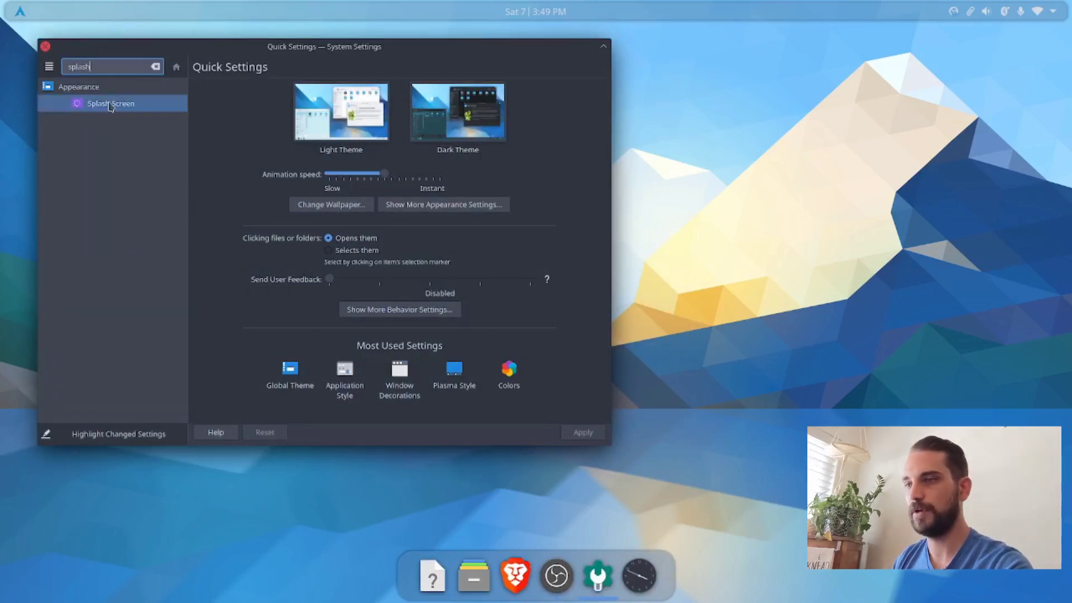
click(107, 103)
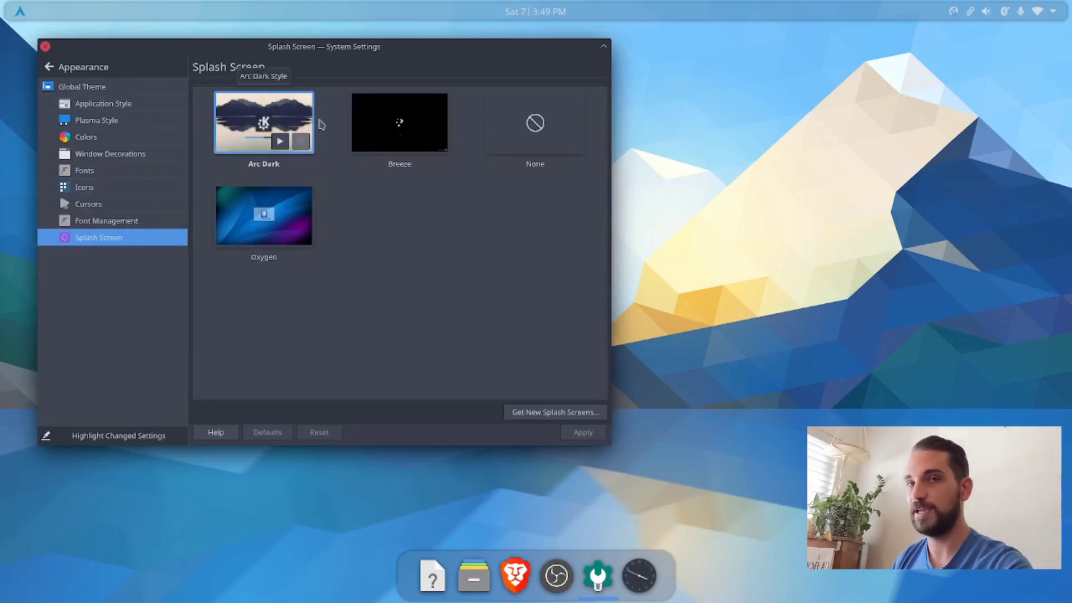
Step: Search the downloadable splash screens for "arch", install YAPLASS ArchLinux, and close the download window
click(529, 414)
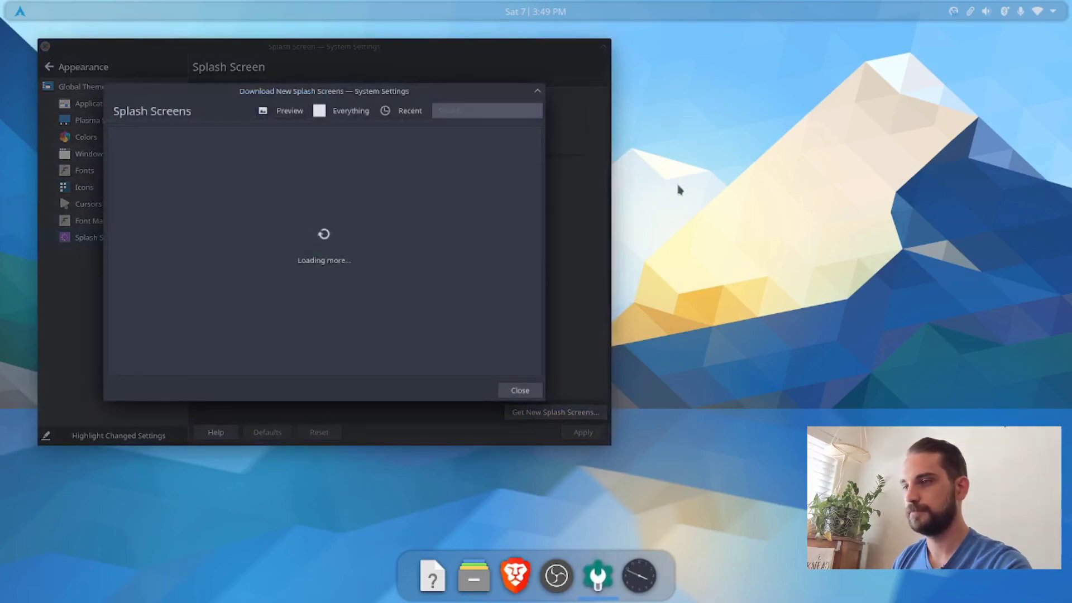
click(440, 107)
text(arch)
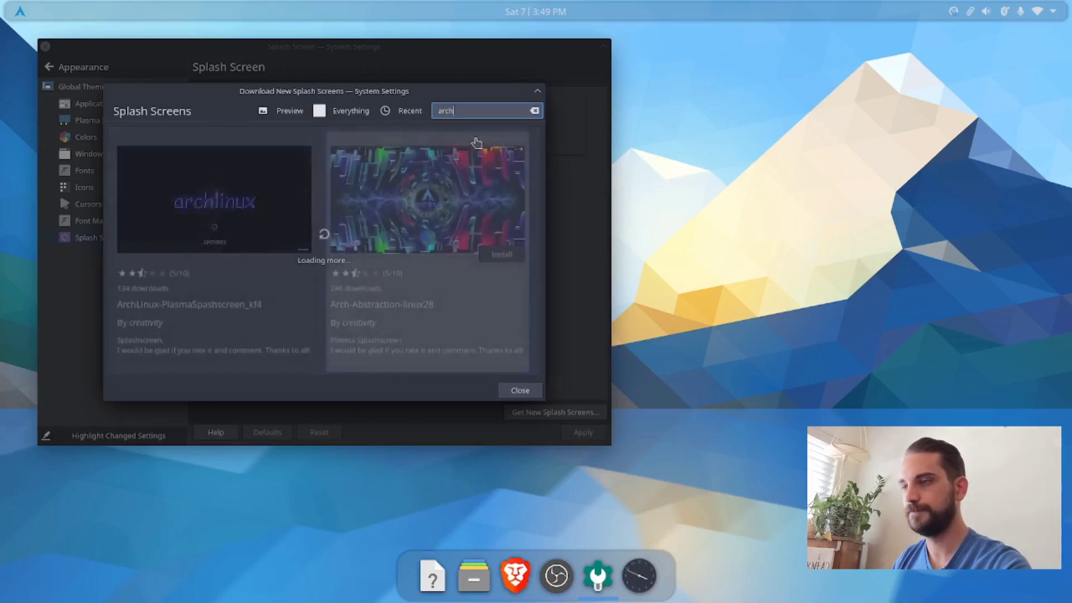
scroll(408, 196, down, 5)
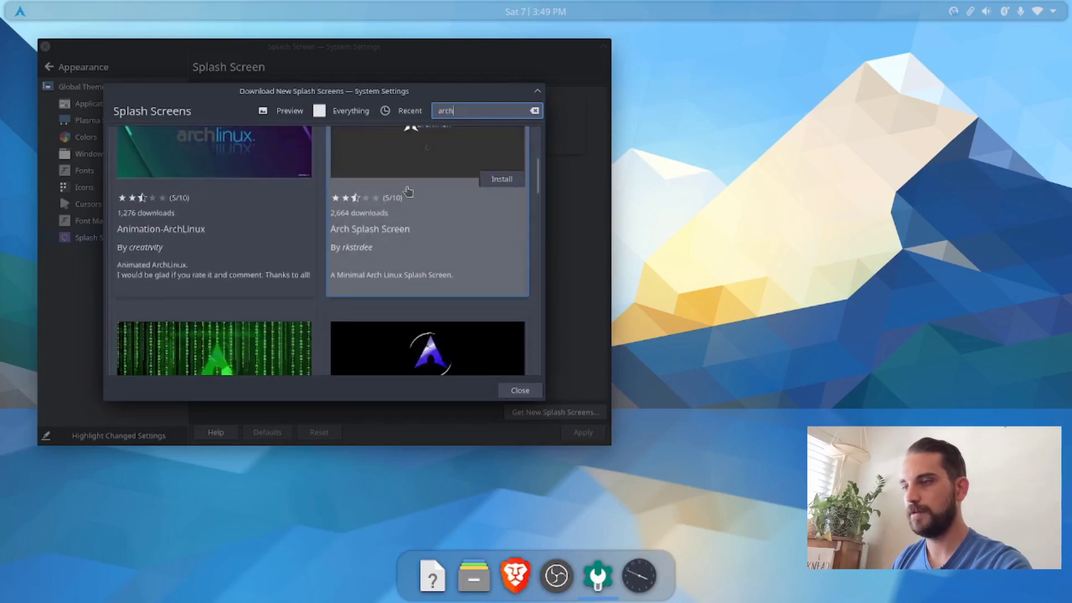
scroll(408, 192, down, 10)
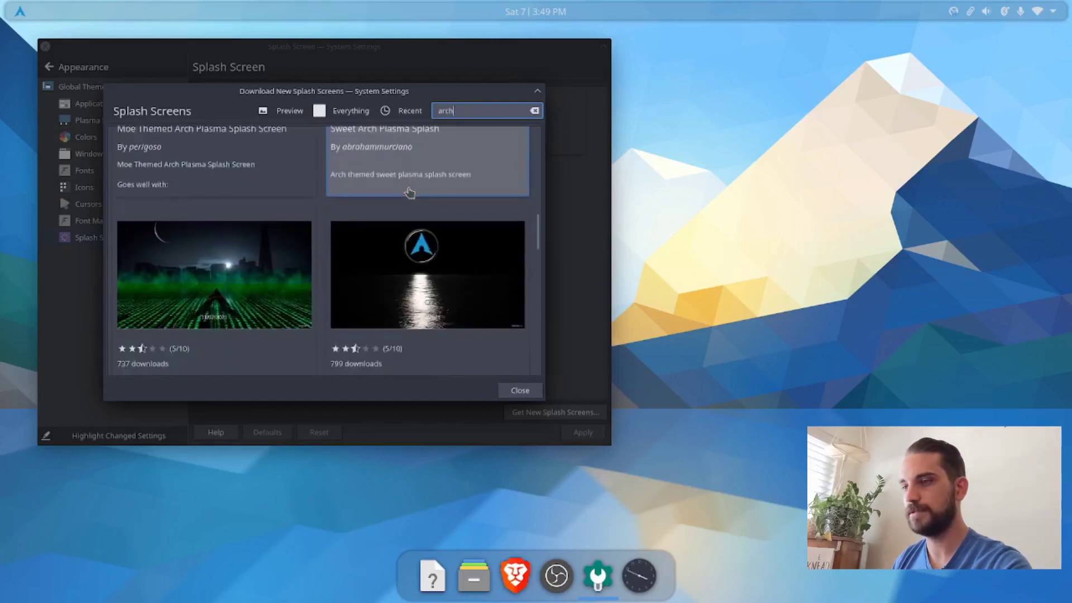
scroll(410, 192, down, 10)
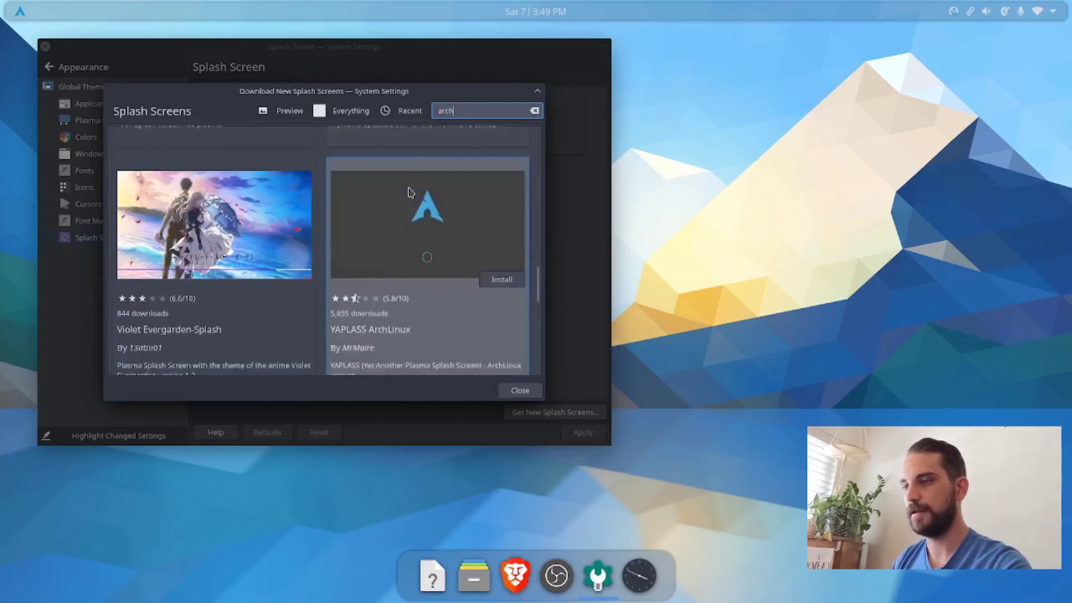
scroll(408, 192, down, 1)
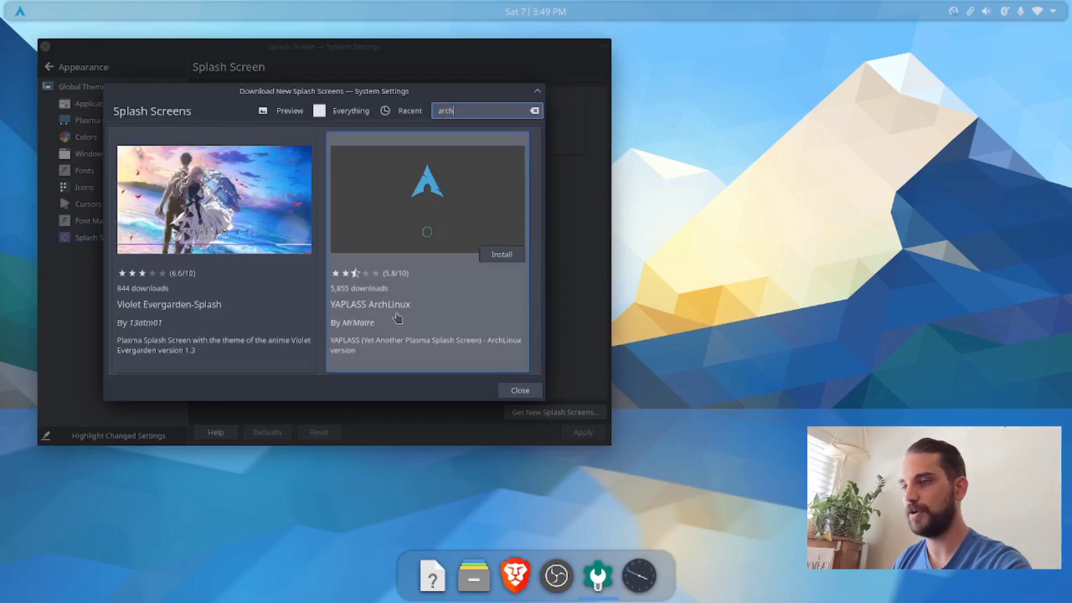
click(501, 255)
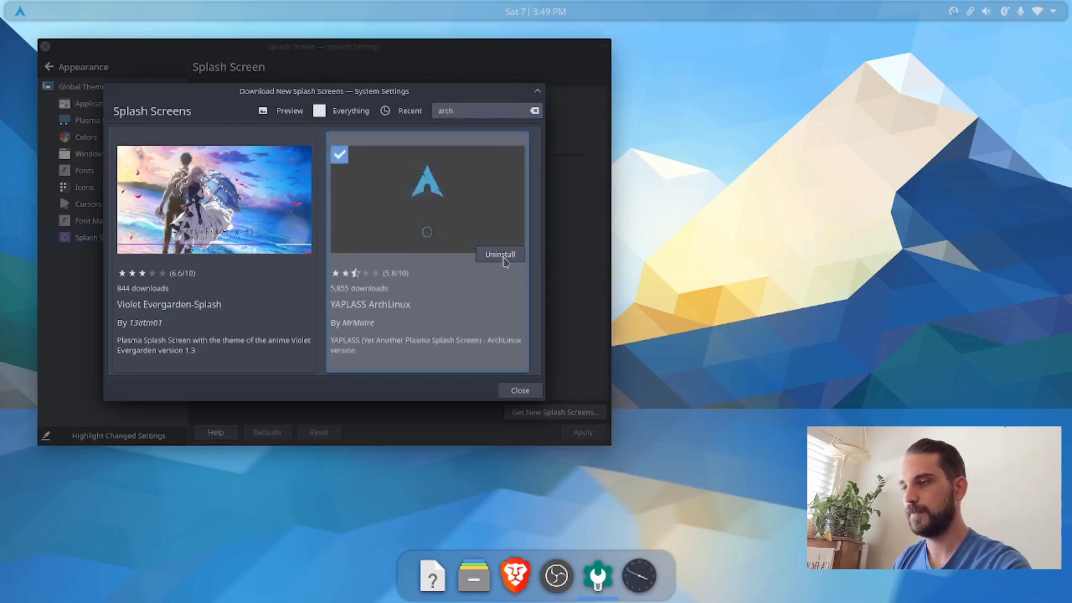
click(515, 394)
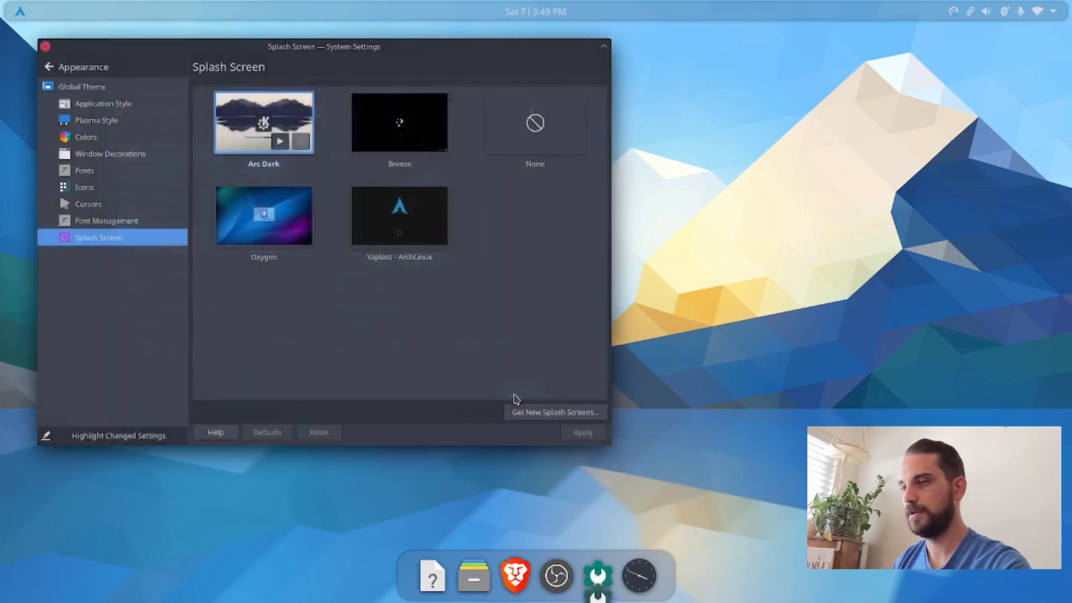
Step: Apply Yaplass - ArchLinux as the splash screen and close System Settings
click(388, 217)
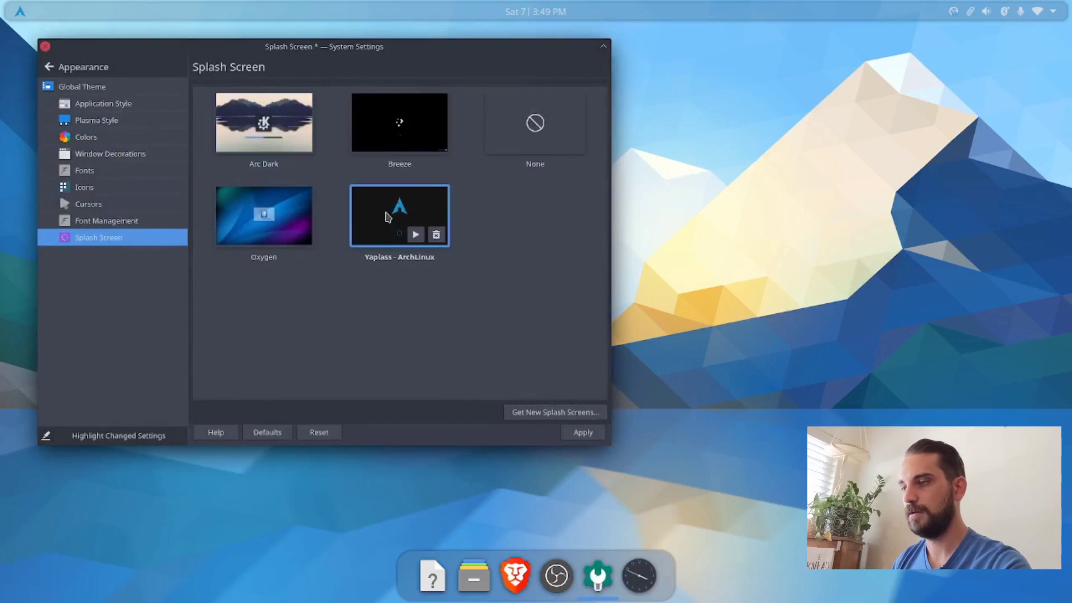
click(583, 433)
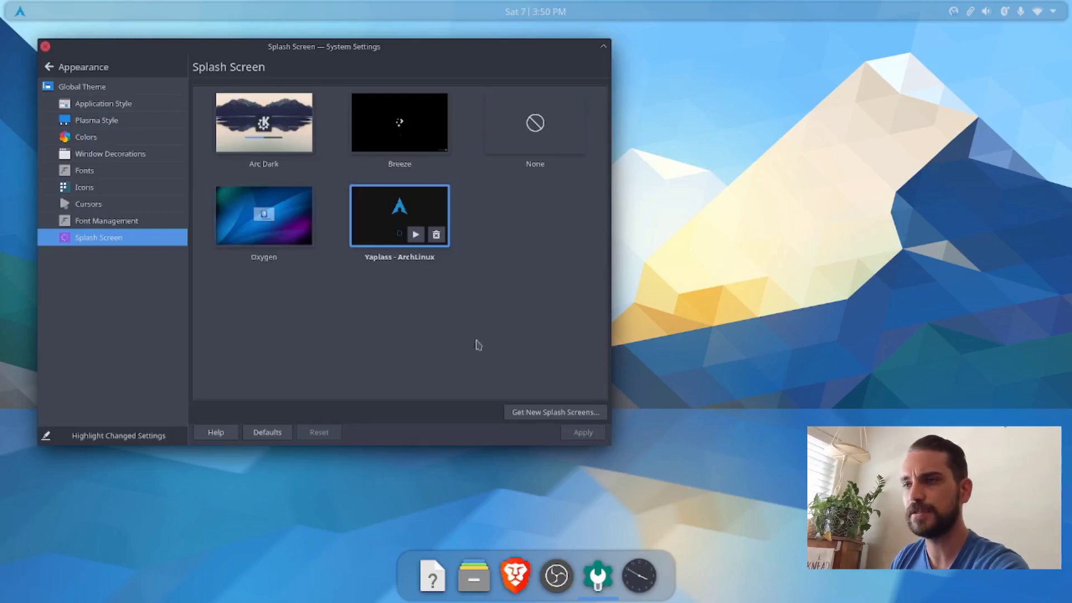
click(45, 47)
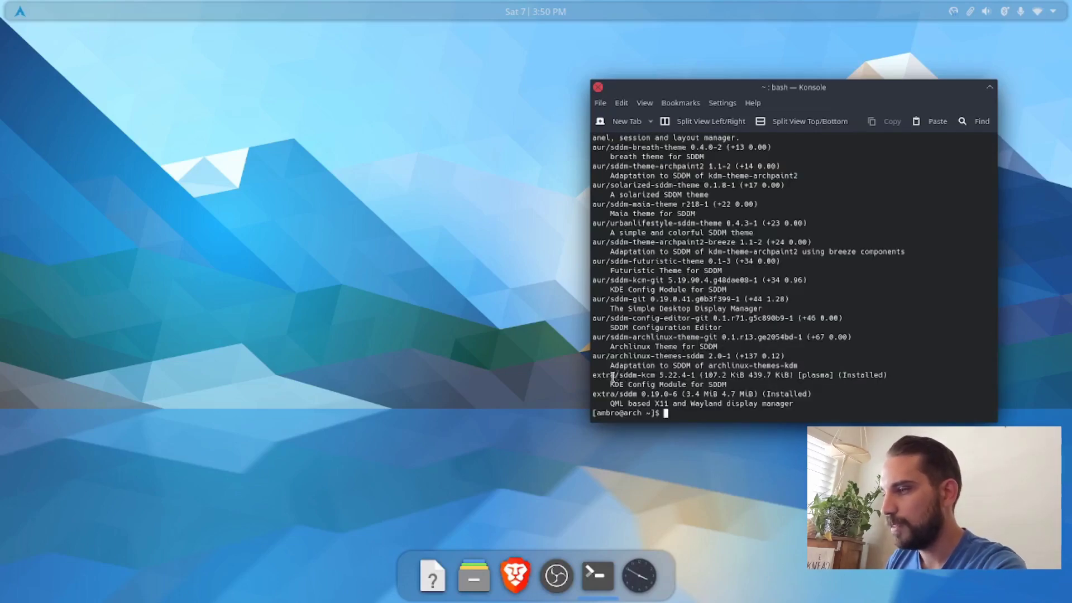
Step: Examine the name, description and installation status of extra/sddm-kcm in the Konsole package search results
drag(593, 375, 653, 375)
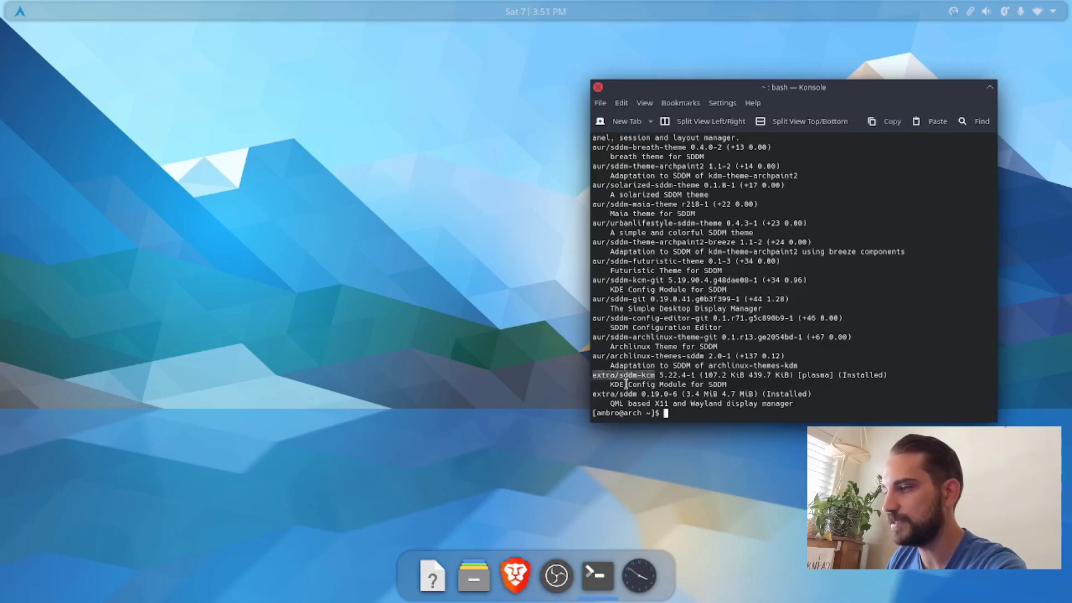
drag(610, 384, 734, 386)
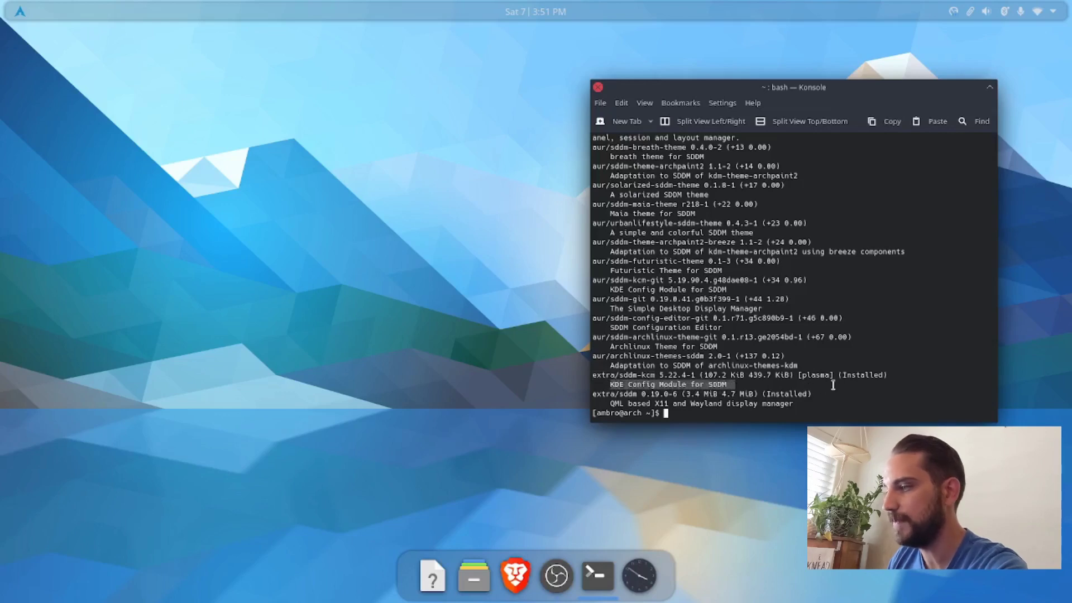
drag(838, 375, 884, 376)
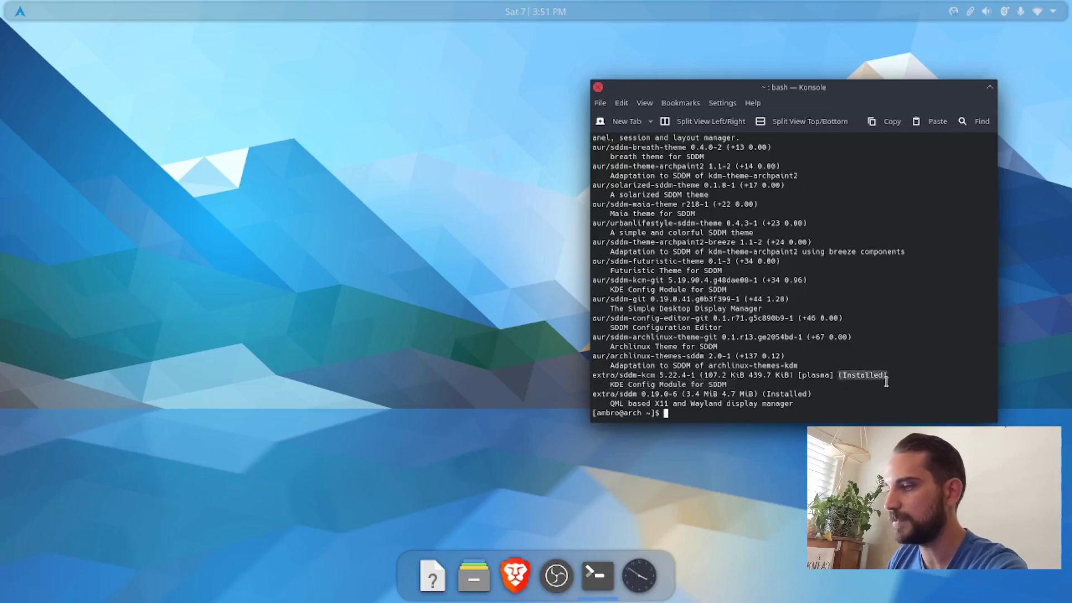
Step: Install the package with yay -S sddm-kcm, entering the sudo password and accepting the installation, and close Konsole
click(672, 413)
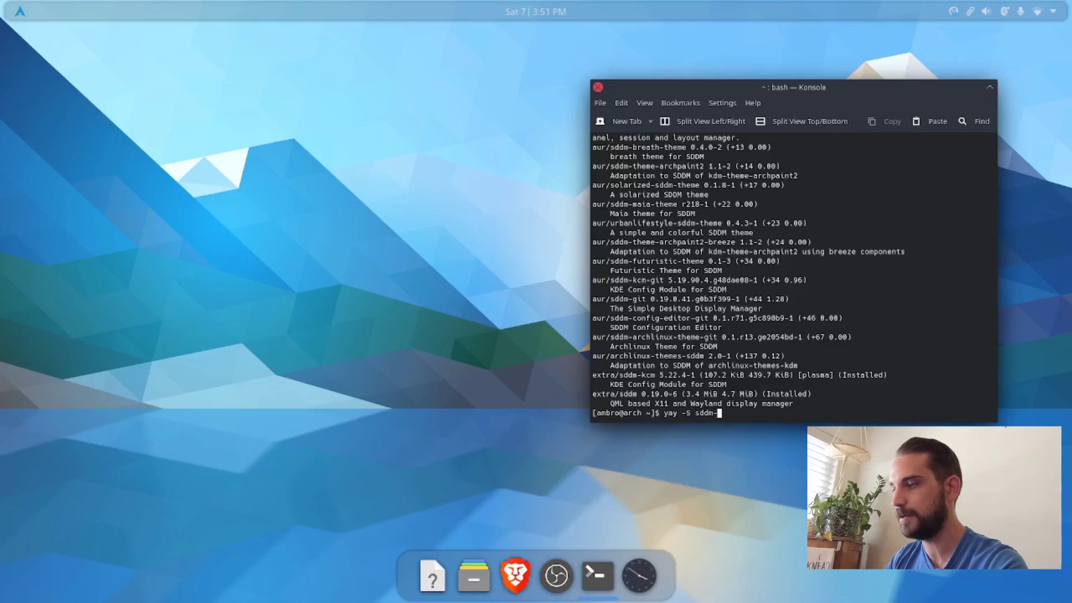
text(m)
key(Return)
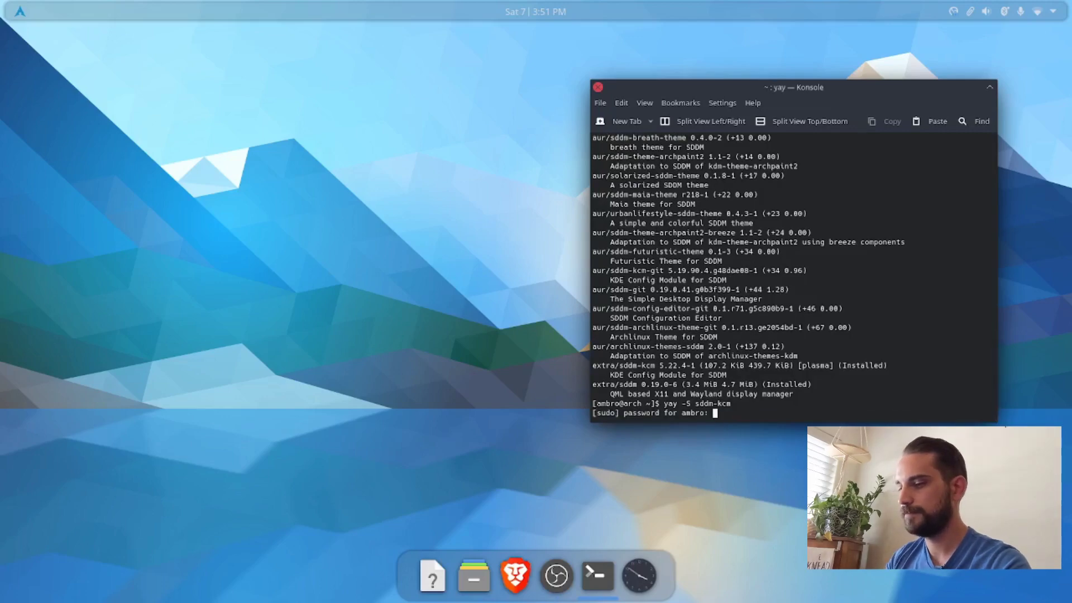
key(Return)
key(Return)
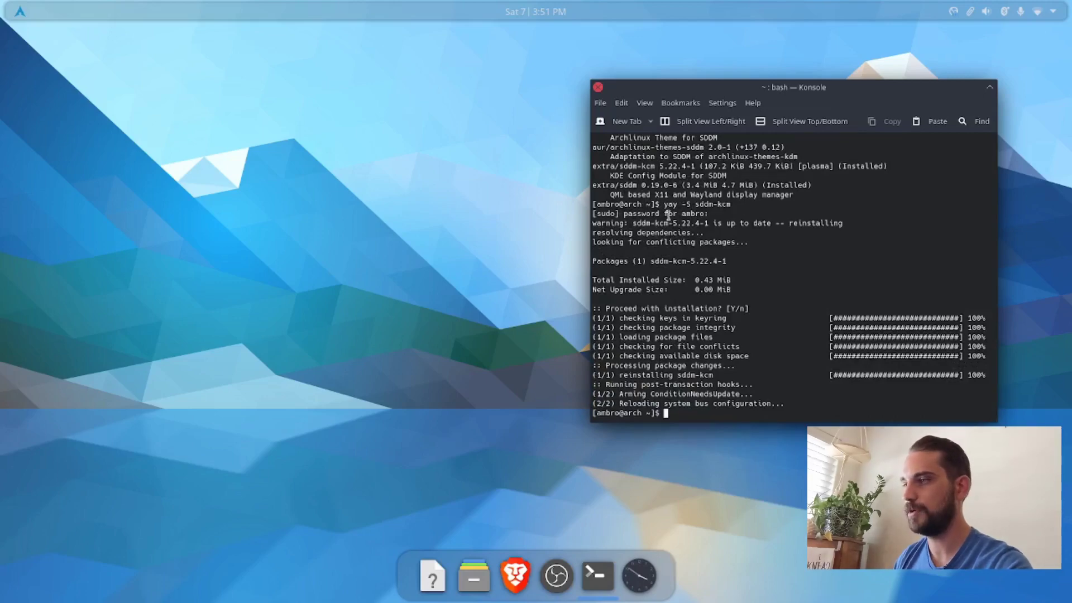
click(598, 87)
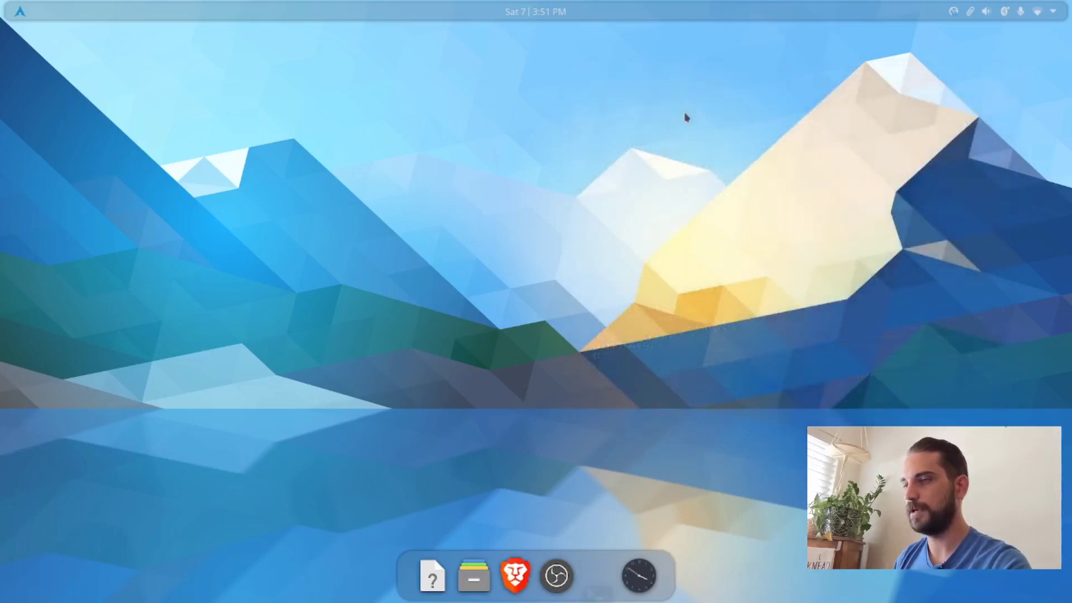
Step: Open System Settings through a KRunner search for "settings" and bring up the Login Screen (SDDM) page by searching for "sddm"
key(alt+space)
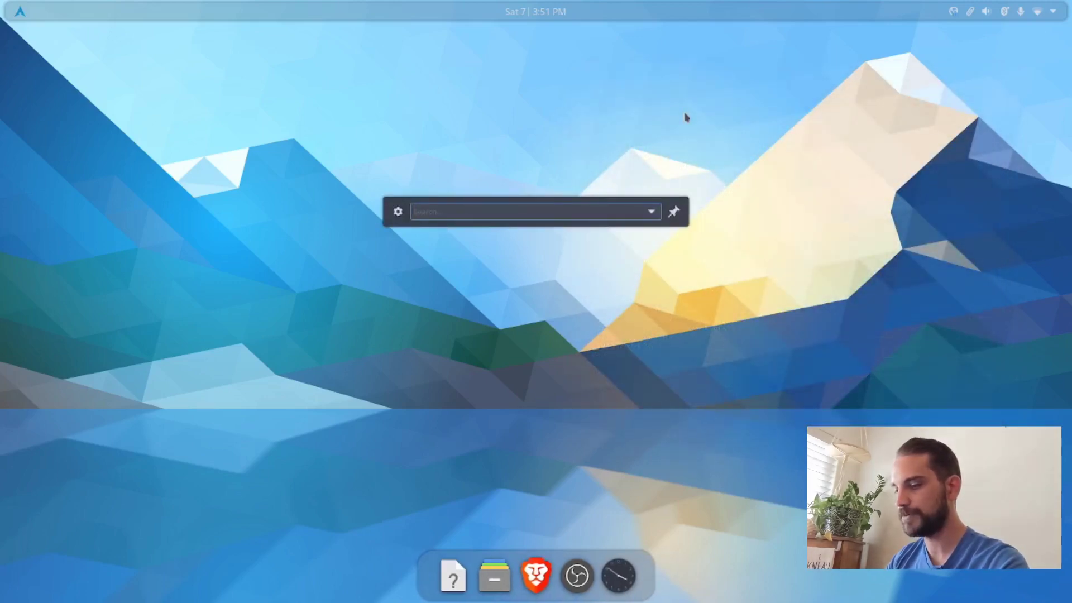
text(settings)
key(Return)
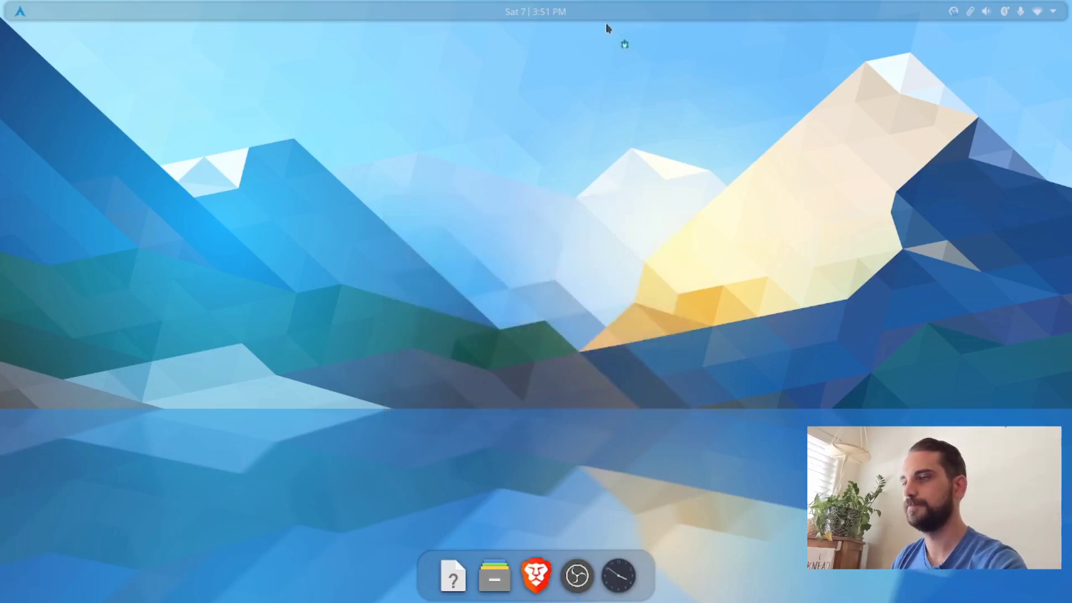
scroll(137, 265, down, 10)
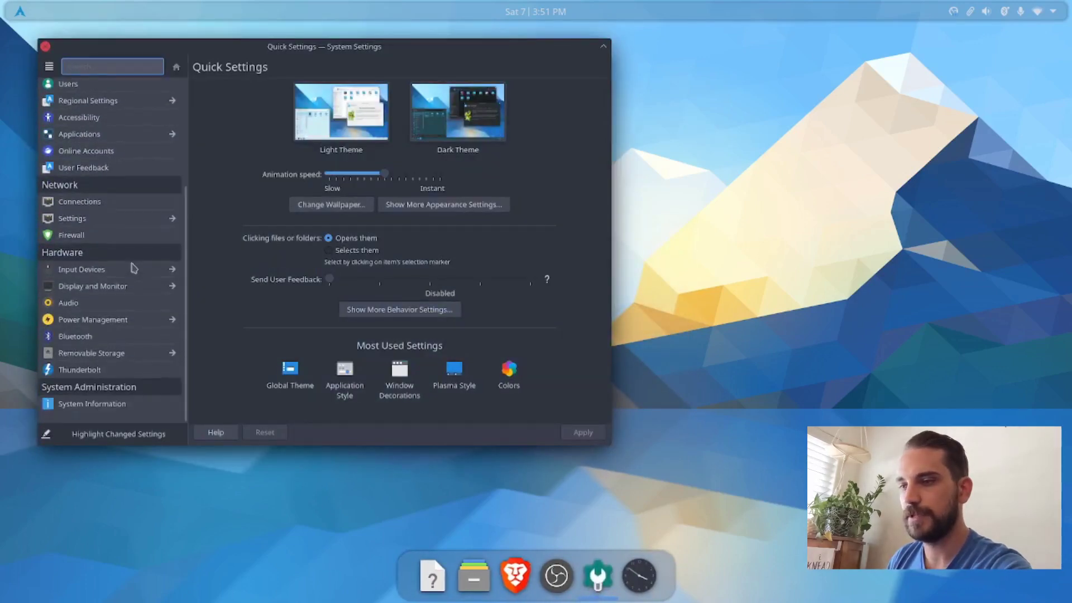
text(sddm)
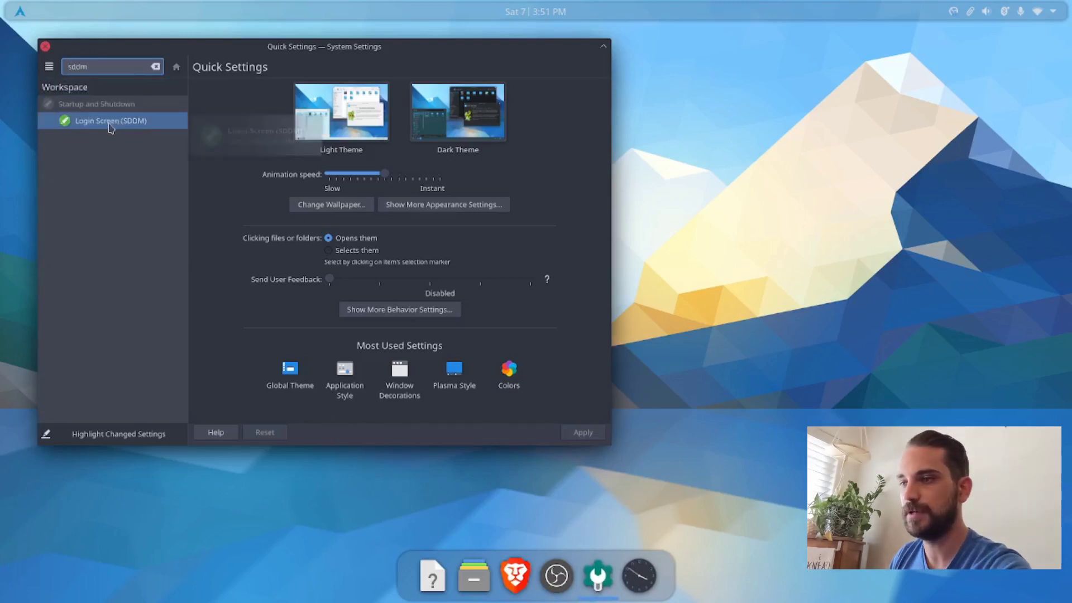
click(85, 123)
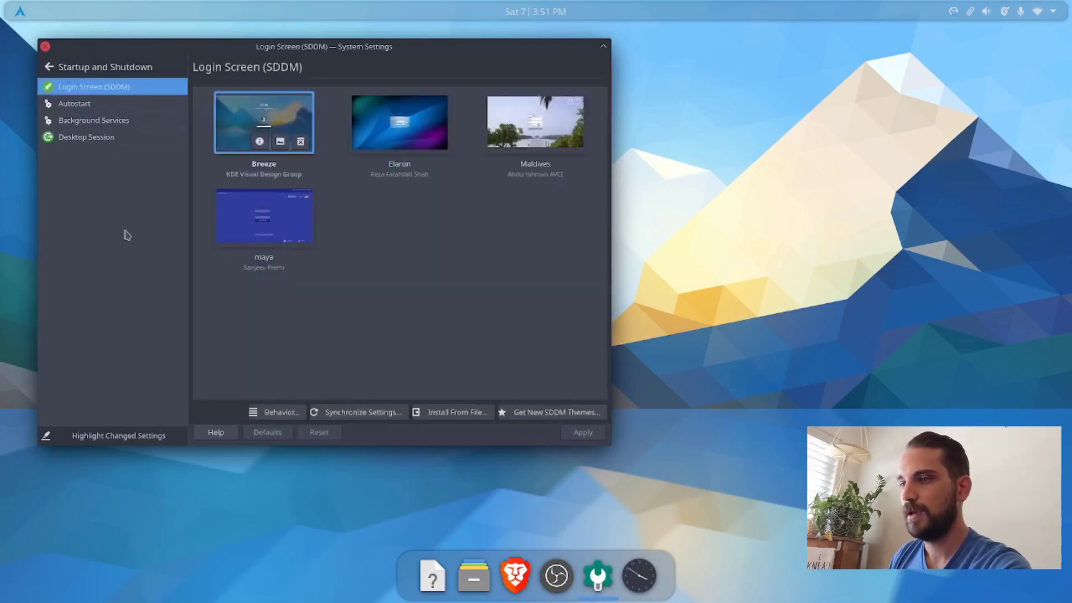
Step: Apply the Breeze theme to the SDDM login screen, authenticating with the account password
click(249, 125)
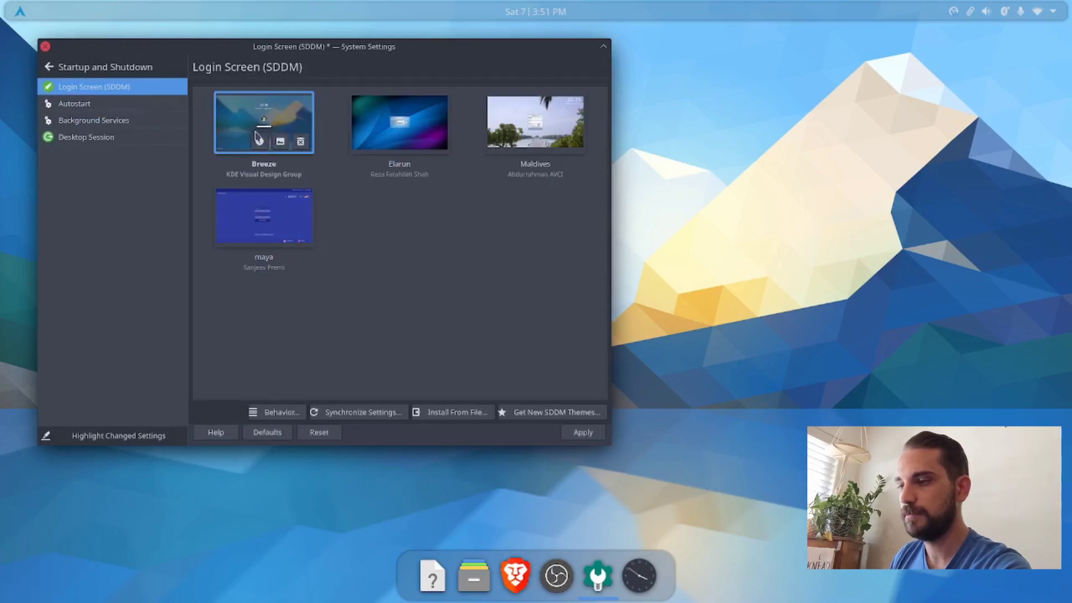
click(574, 433)
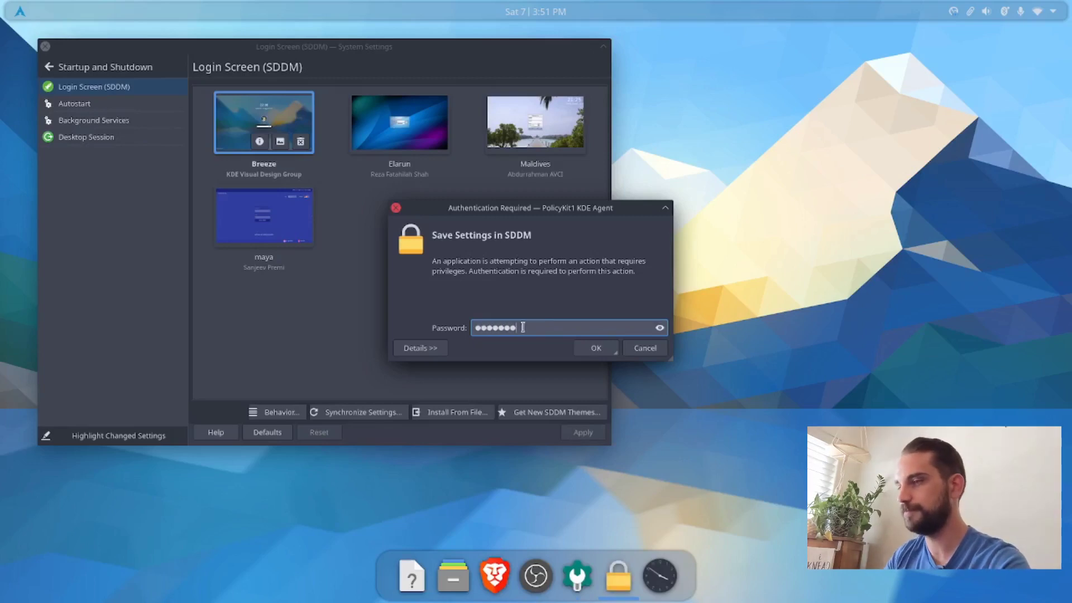
key(Return)
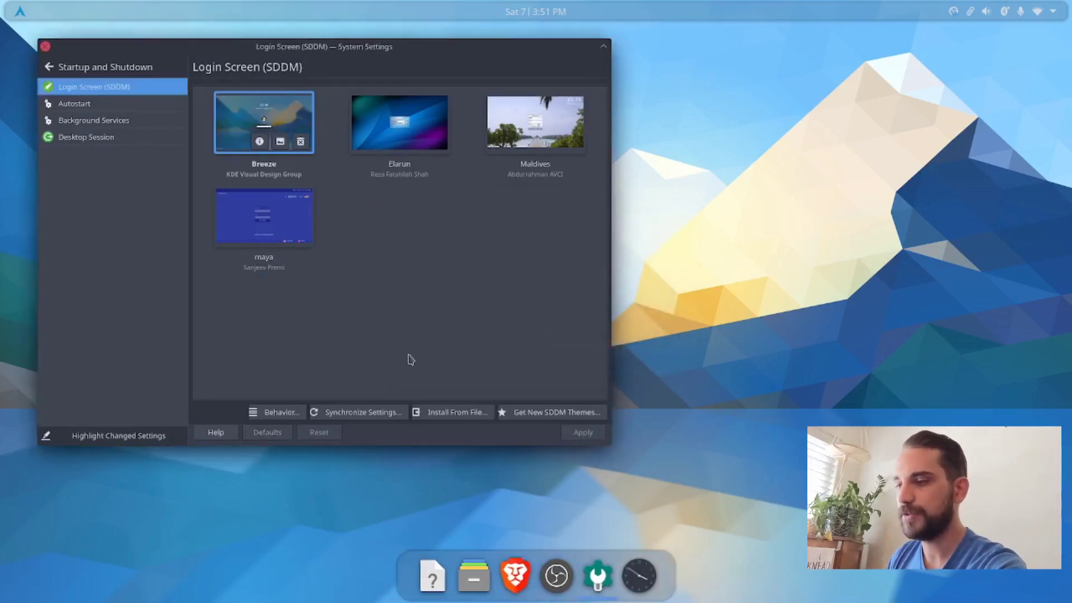
Step: Open the settings synchronization dialog for transferring the Plasma settings to SDDM
click(353, 417)
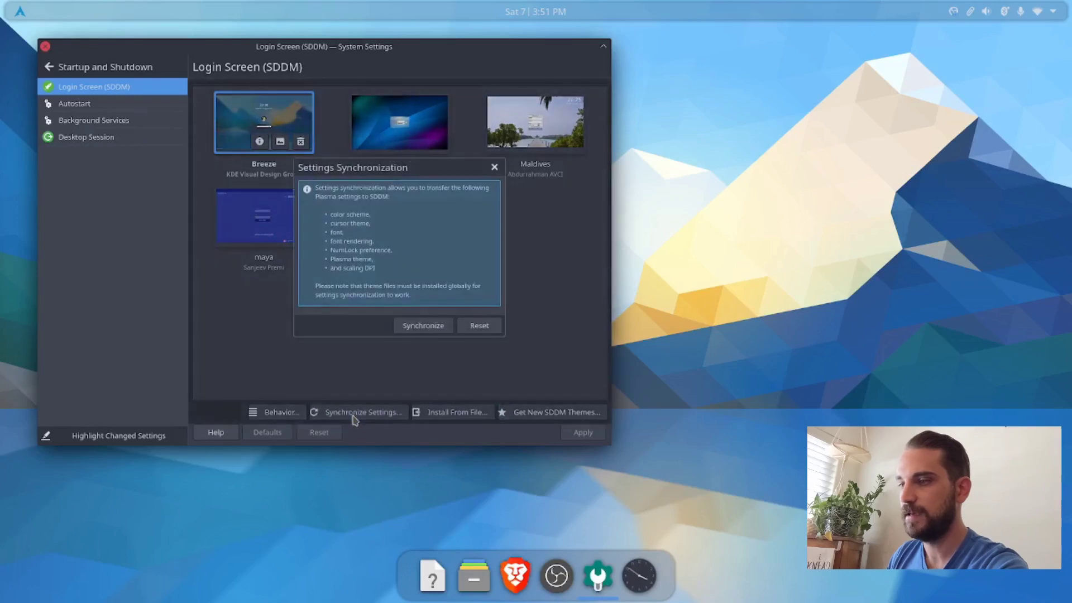
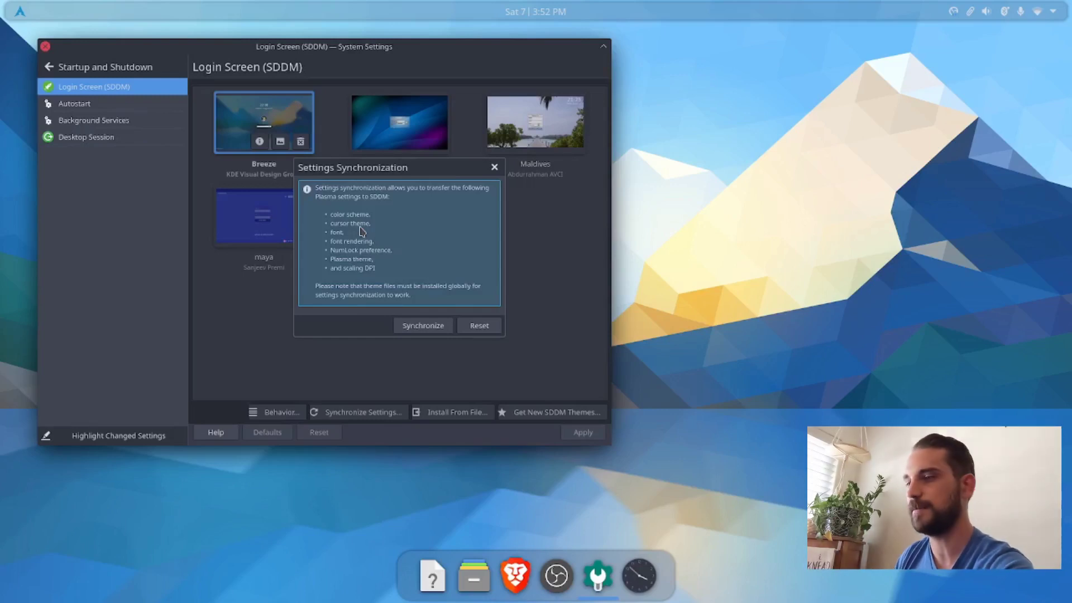
Step: Synchronize the Plasma settings to SDDM, authenticating with the account password, and close the synchronization dialog and System Settings
click(428, 329)
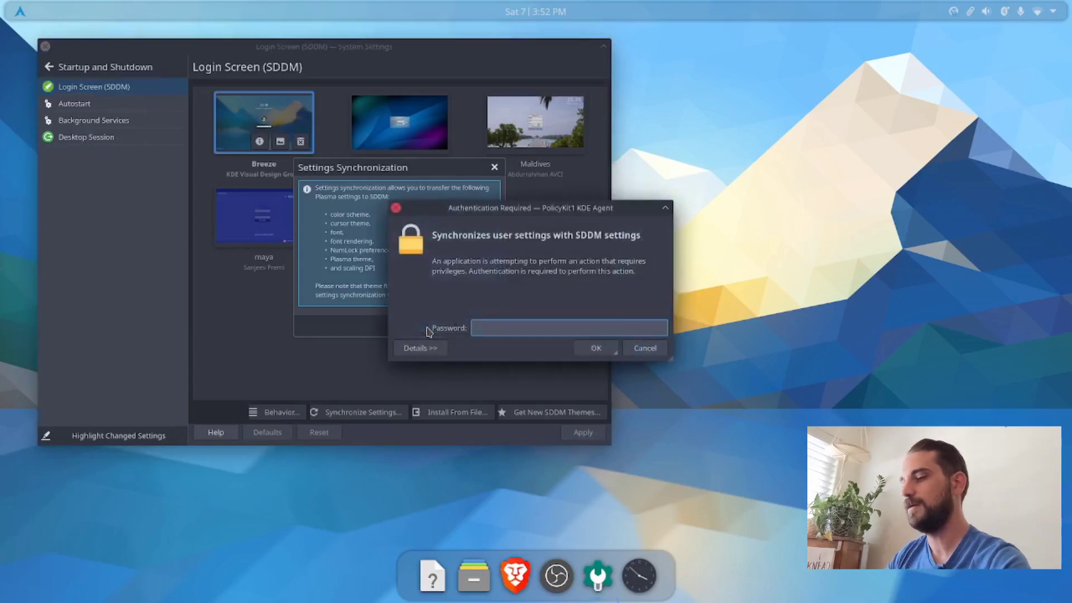
text(••)
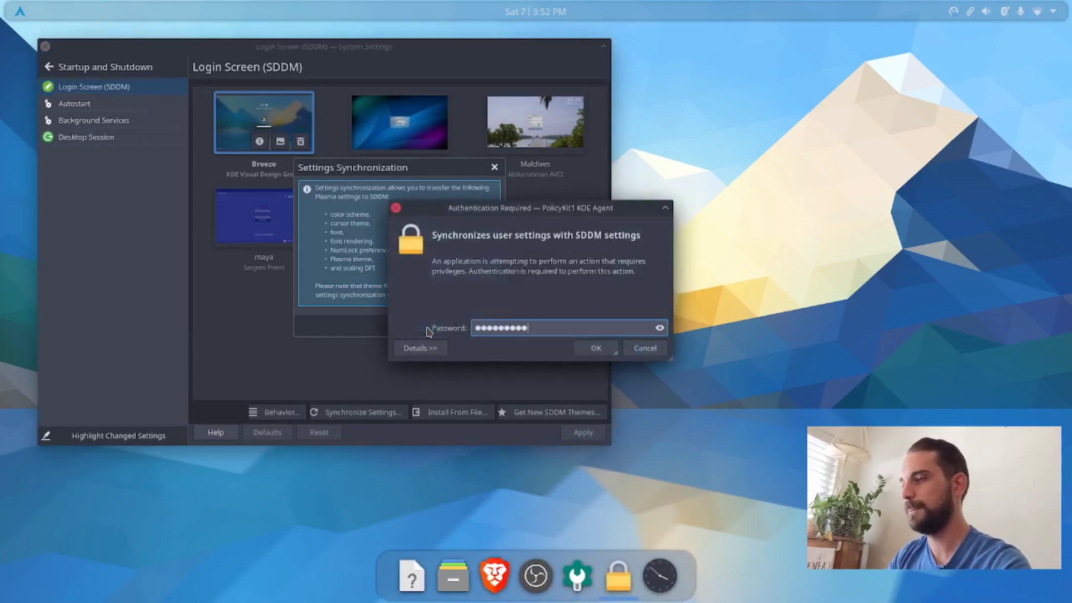
key(Return)
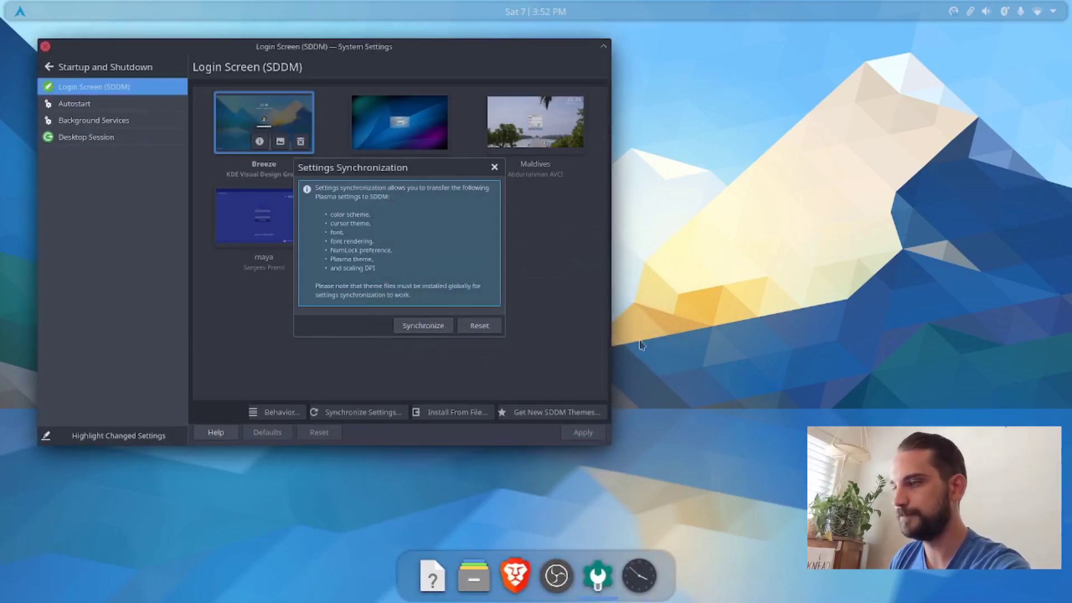
click(495, 168)
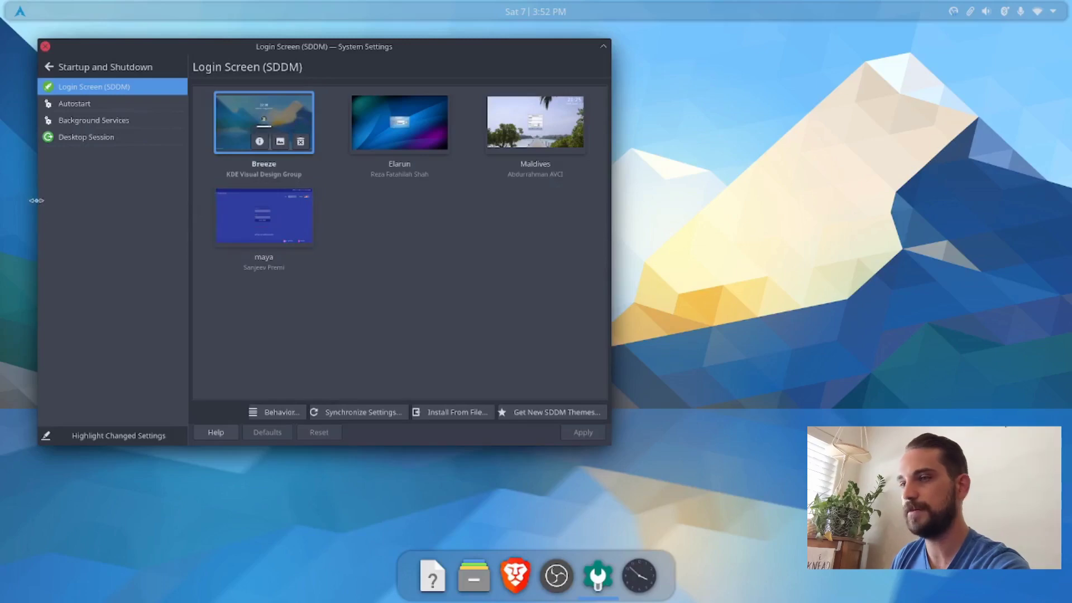
click(45, 46)
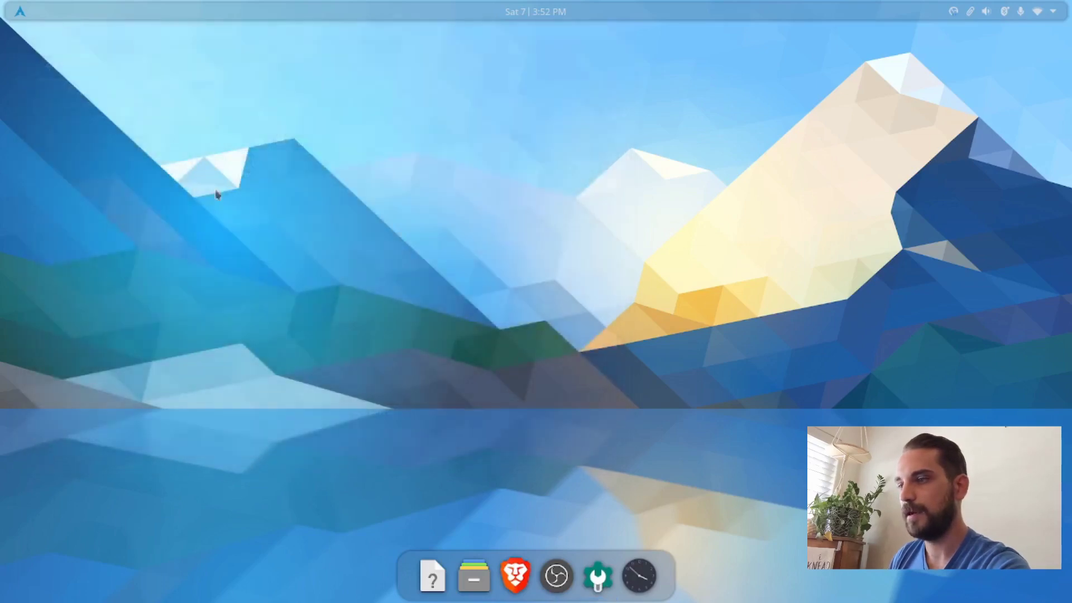
Step: Open the desktop wallpaper configuration, enlarge its window, and apply the Elarun wallpaper
right_click(332, 273)
click(368, 280)
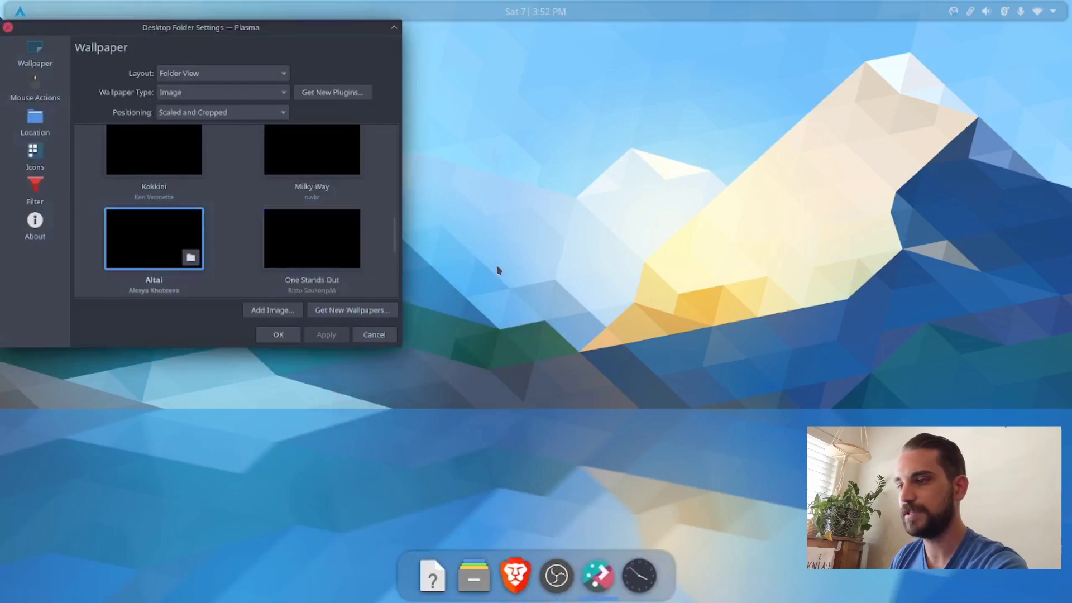
drag(402, 341, 446, 401)
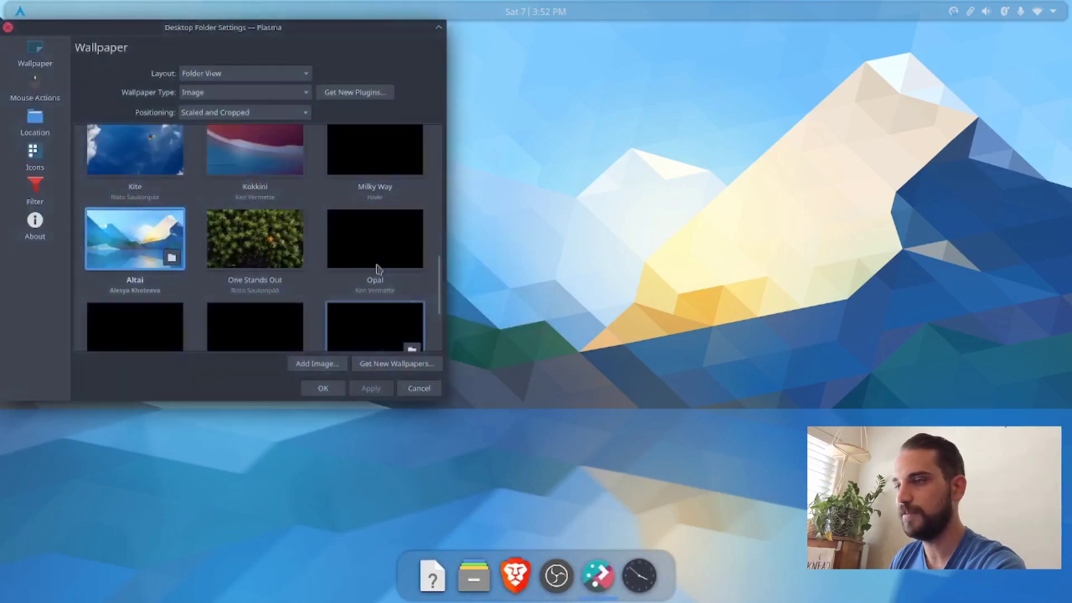
scroll(278, 226, up, 10)
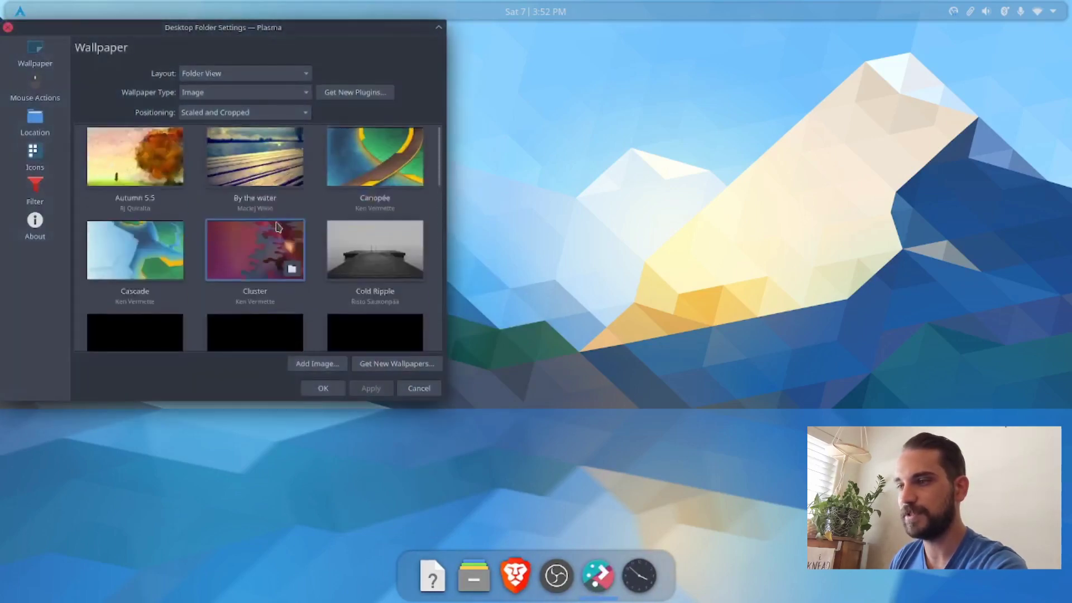
scroll(298, 198, down, 3)
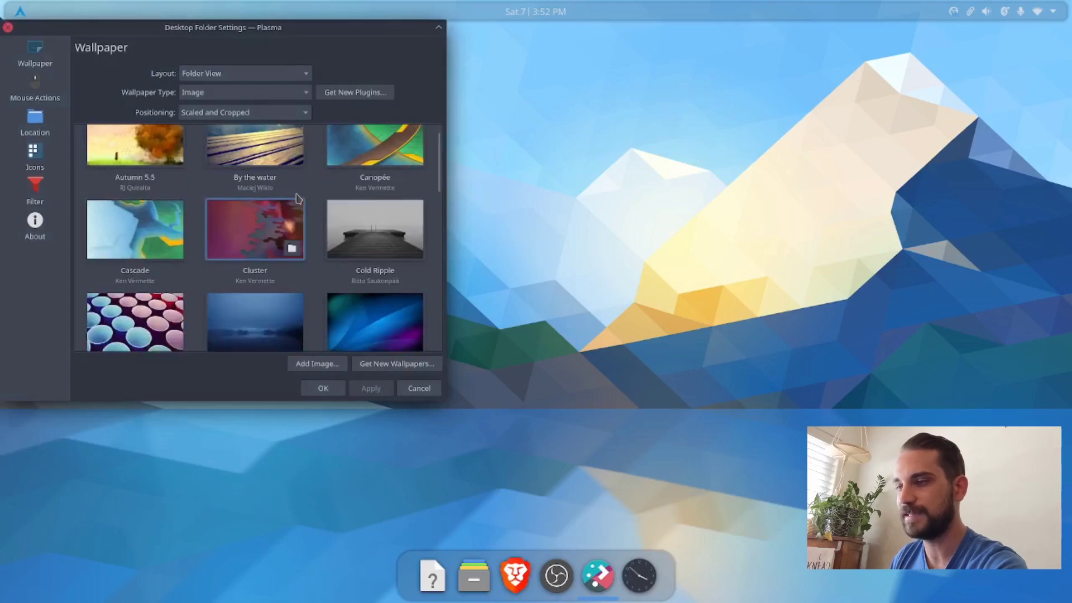
click(398, 224)
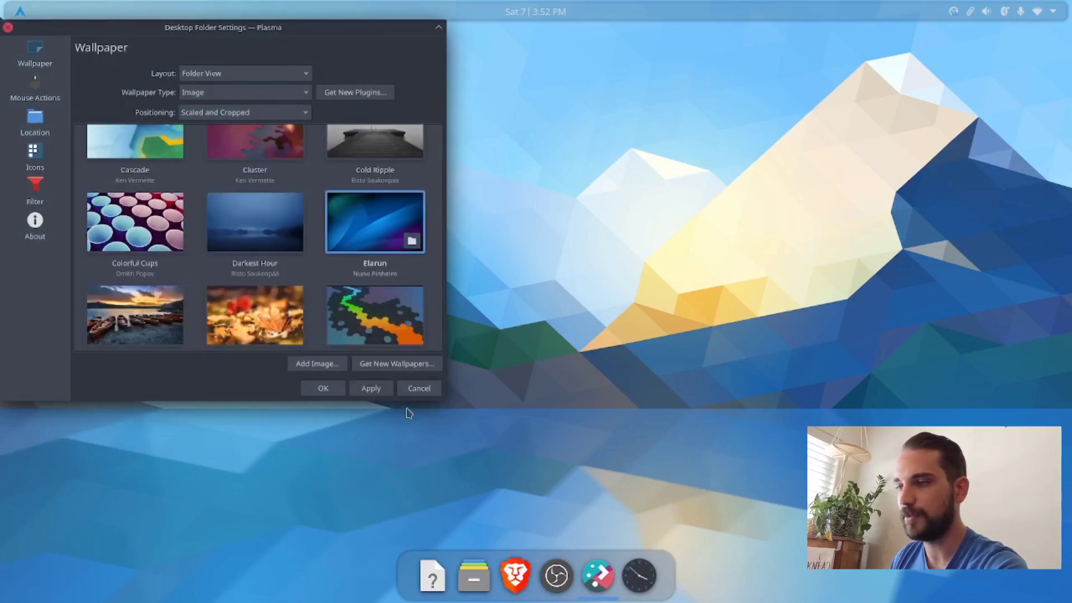
click(371, 389)
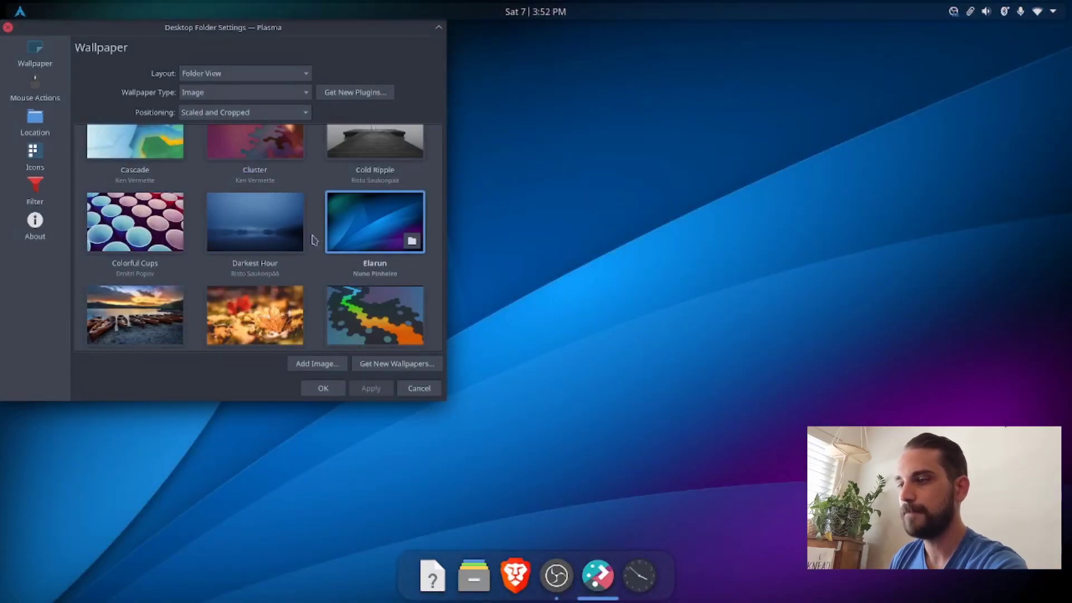
Step: Apply the Flow wallpaper to the desktop
scroll(302, 240, down, 1)
click(363, 275)
click(371, 390)
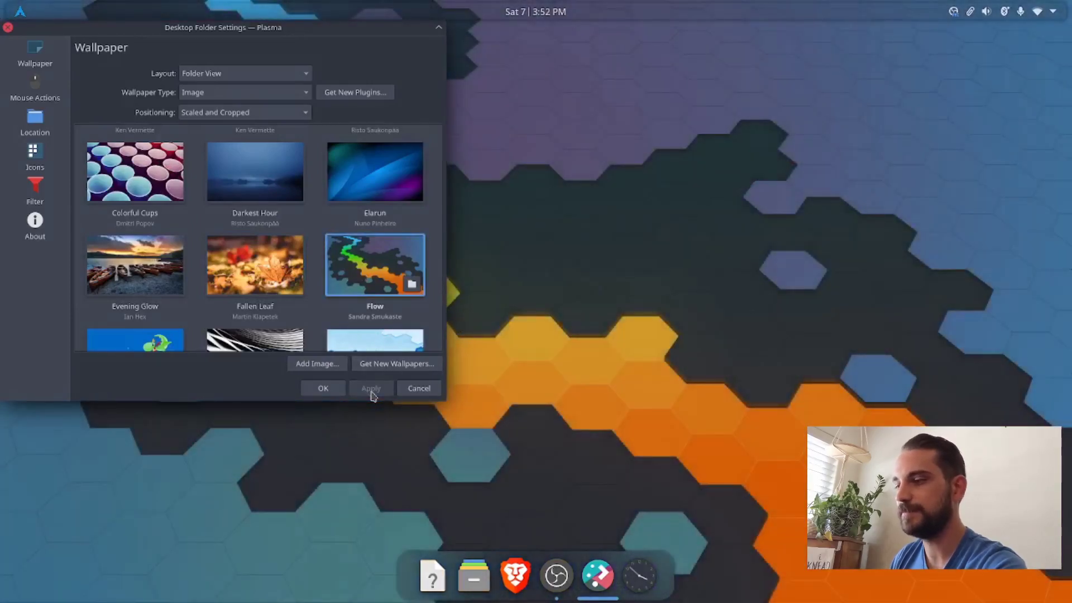
Step: Browse the remaining wallpapers, apply Elarun again, and close the desktop configuration window
scroll(298, 240, down, 3)
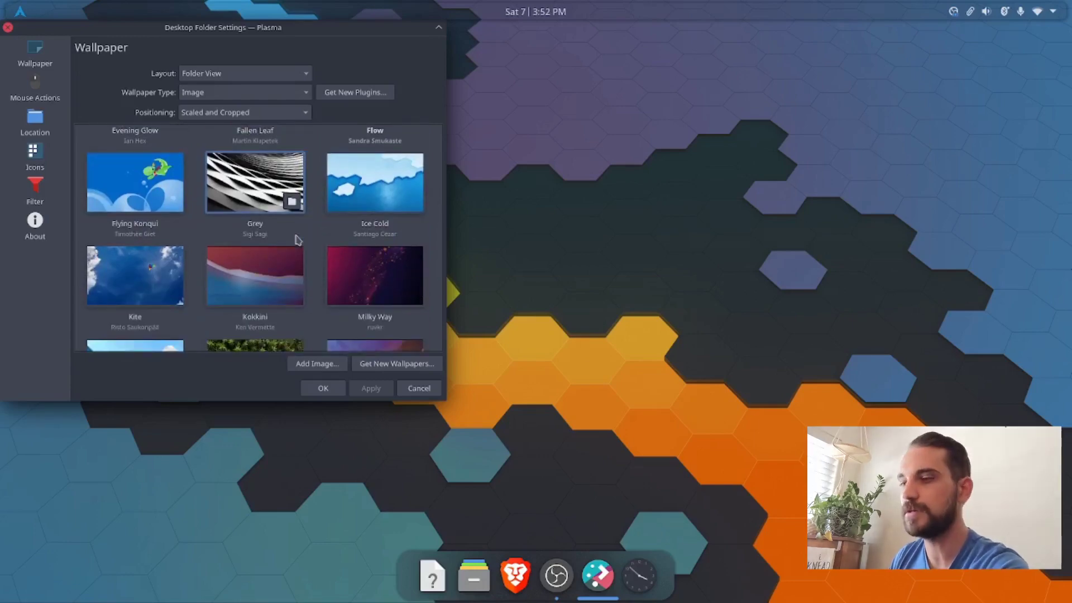
scroll(298, 240, down, 1)
scroll(297, 240, down, 4)
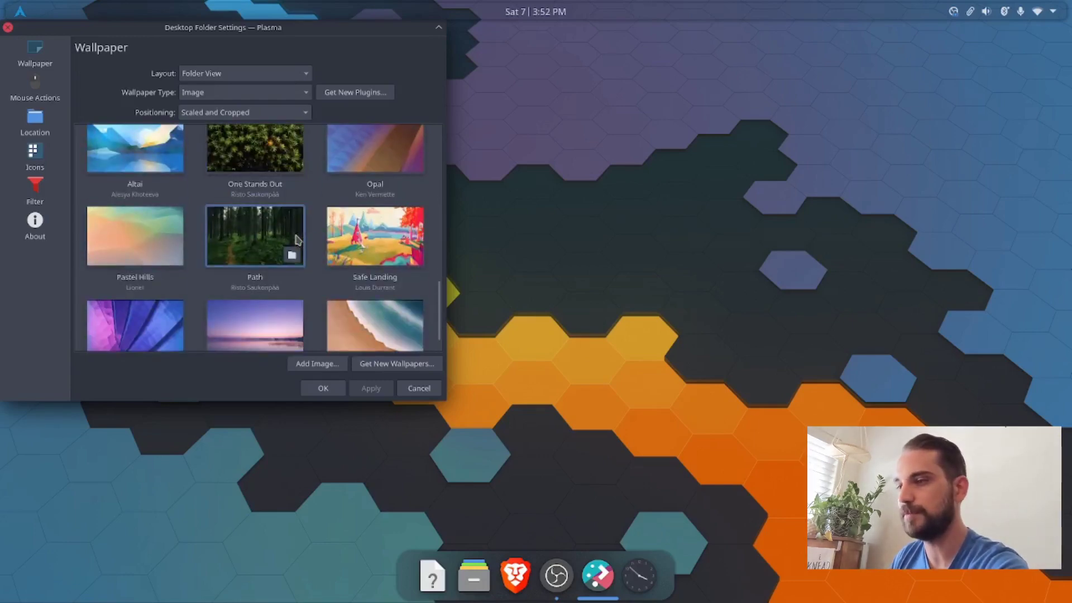
scroll(297, 240, up, 6)
scroll(298, 240, up, 4)
click(385, 272)
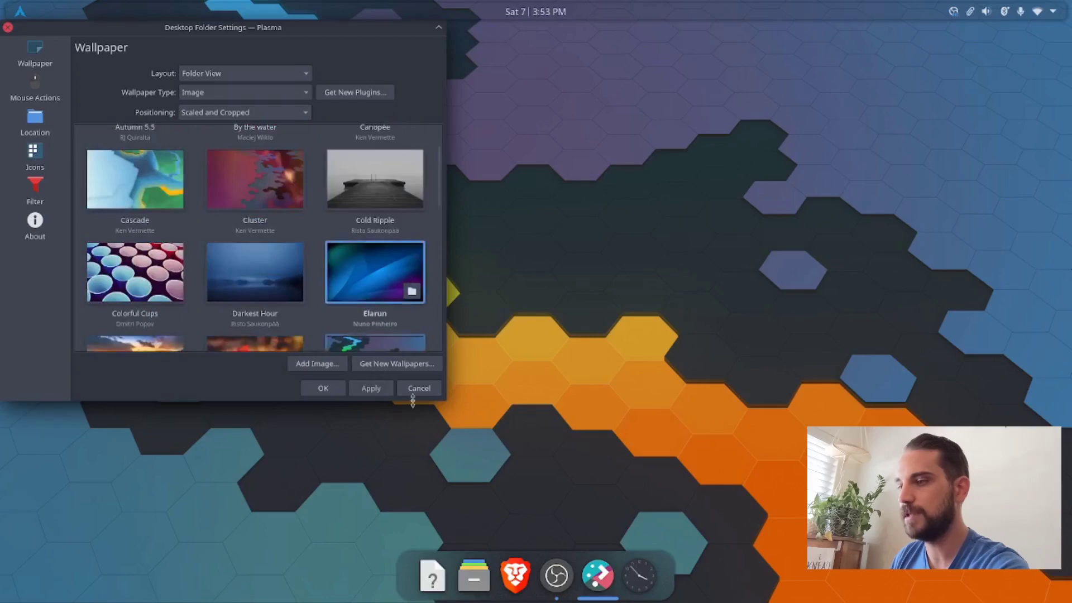
click(370, 391)
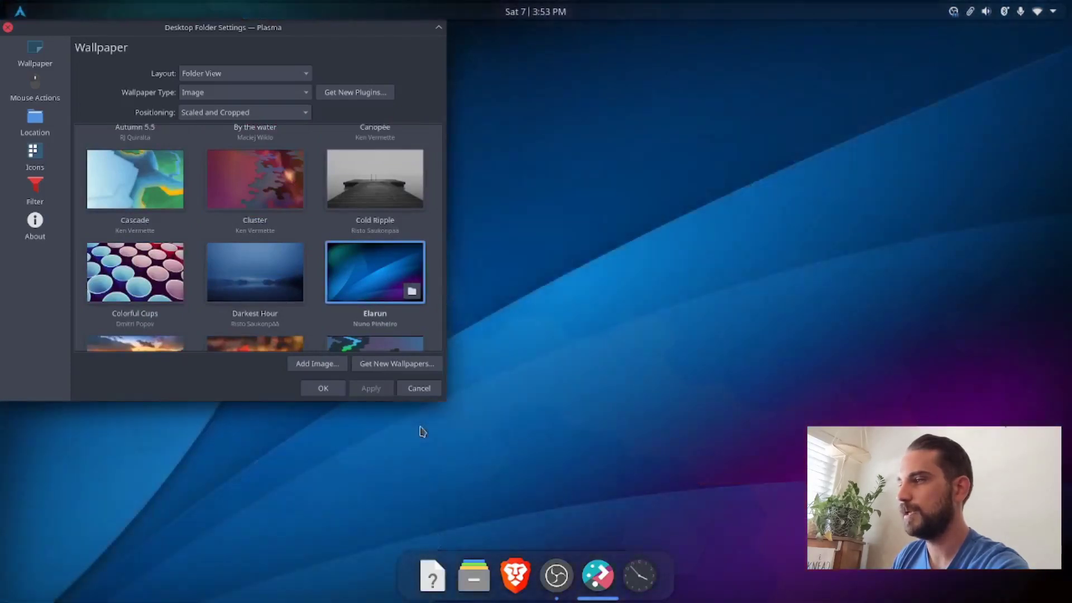
click(8, 27)
right_click(408, 230)
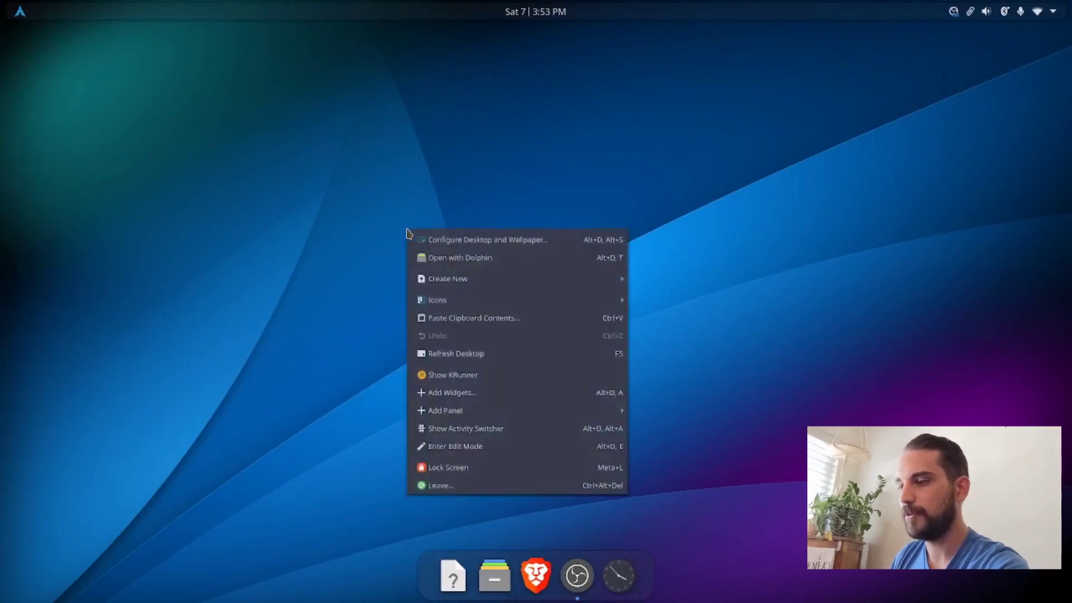
key(Escape)
Step: Open System Settings through a KRunner search for "settings" and bring up the Desktop Effects page by searching for "blur"
key(alt+space)
text(settings)
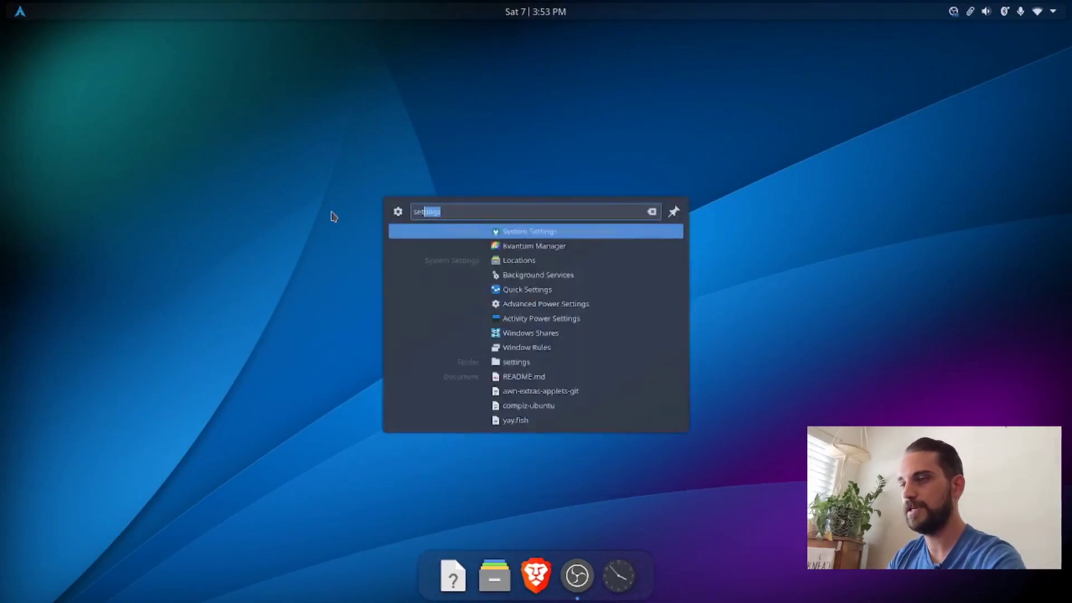
key(Return)
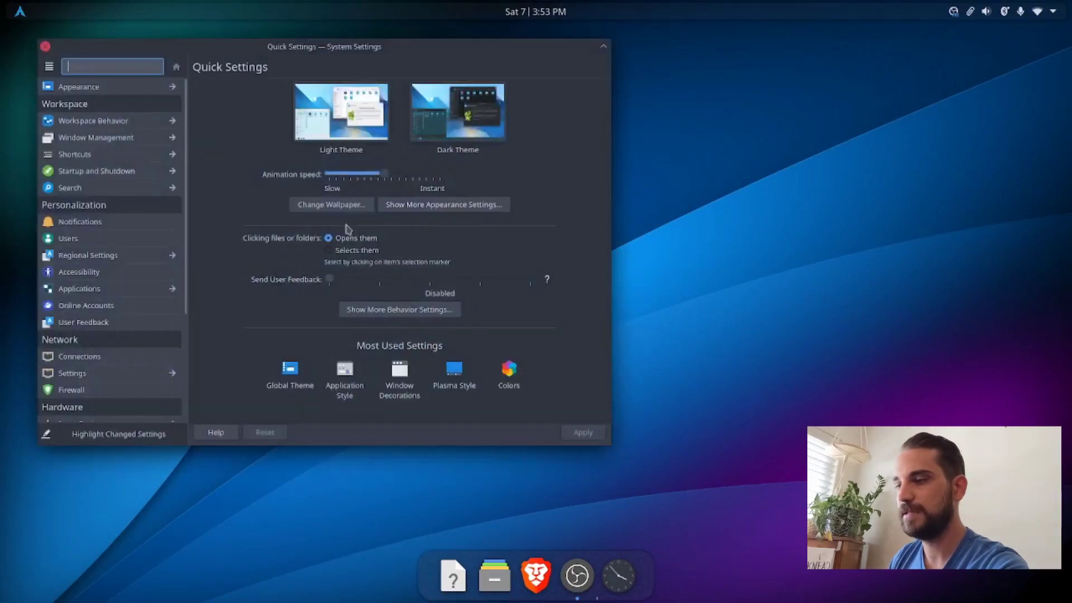
drag(256, 49, 300, 66)
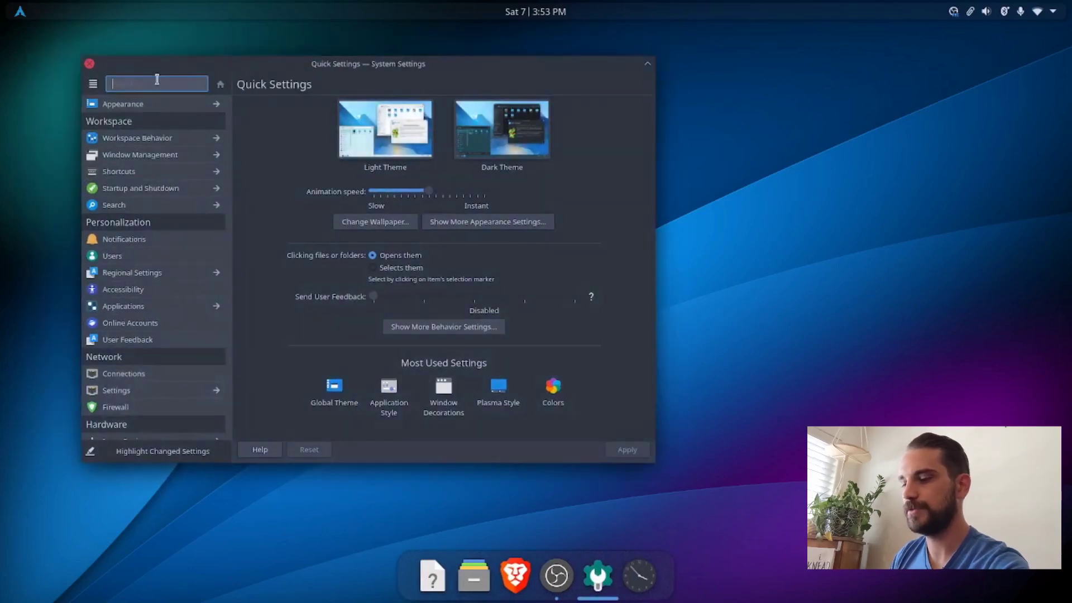
text(blur)
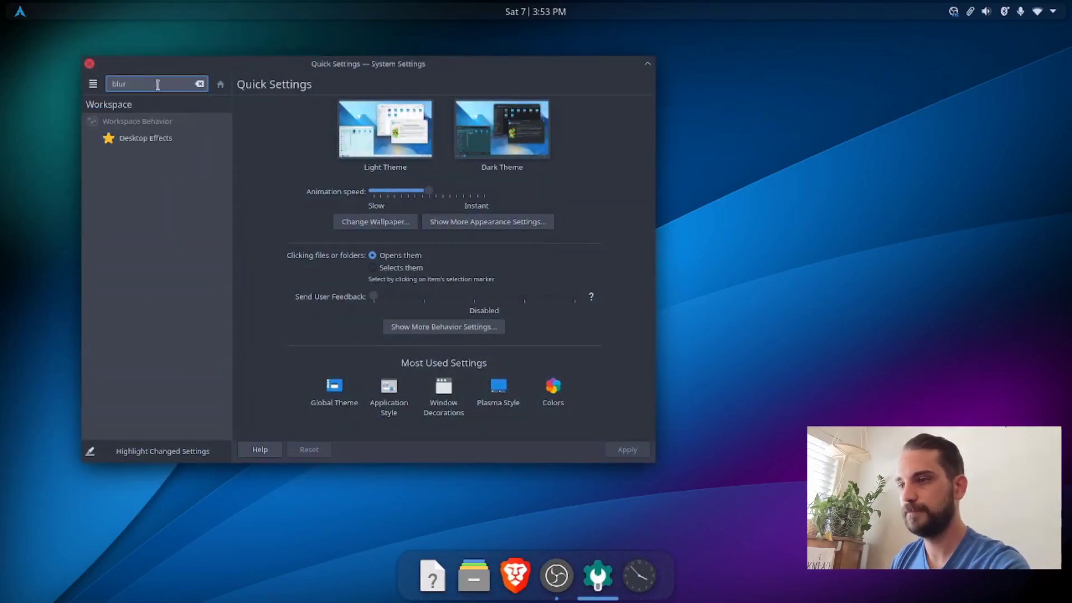
click(147, 137)
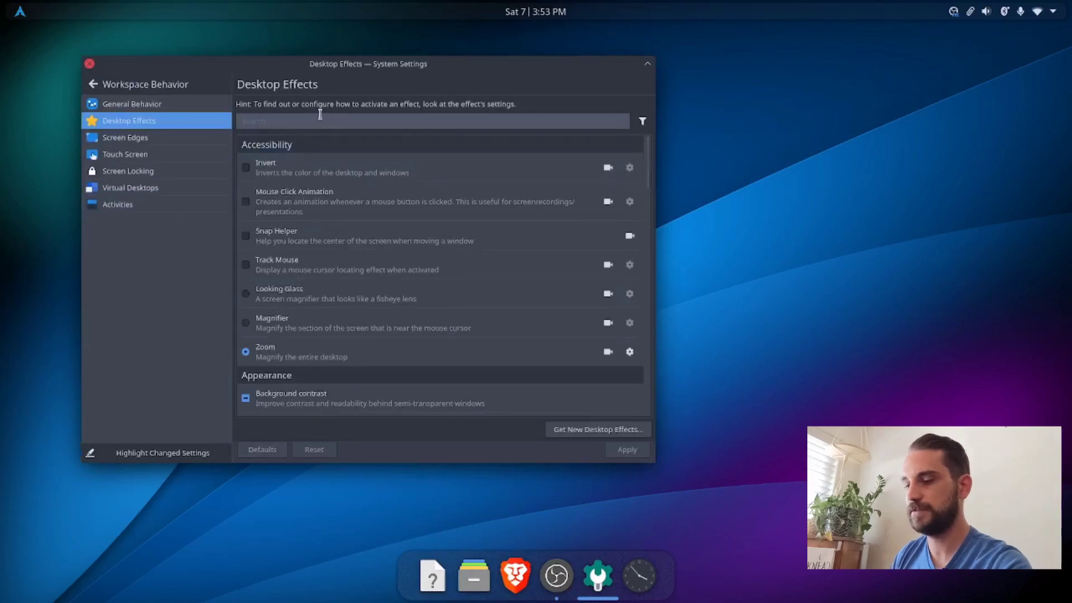
Step: Filter the desktop effects for "blur" and set the Blur effect's noise strength to the lightest level
click(319, 117)
text(blur)
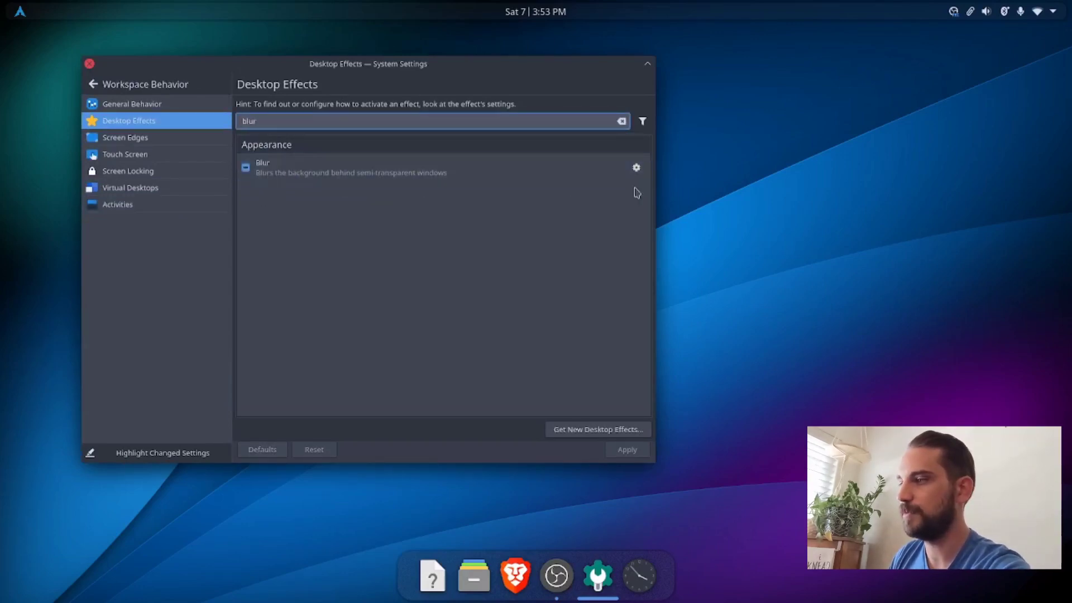
click(636, 167)
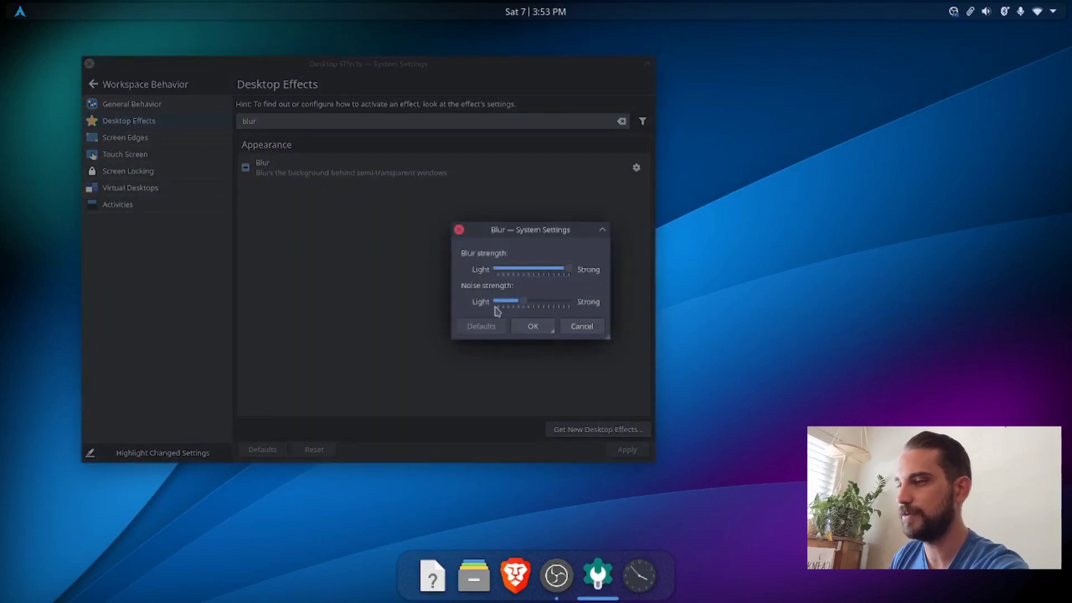
drag(523, 306, 371, 300)
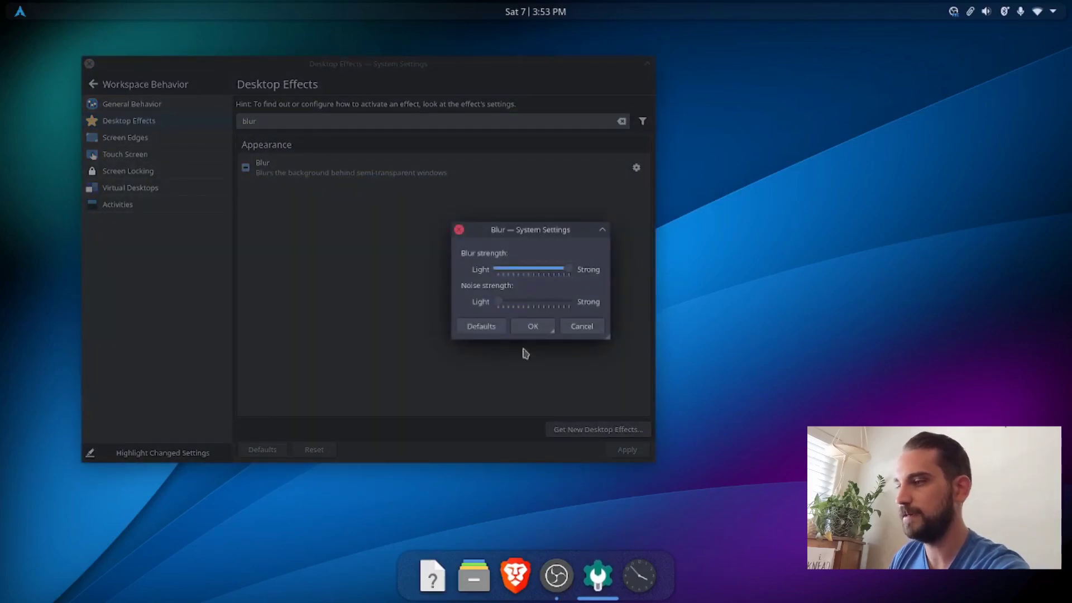
click(529, 327)
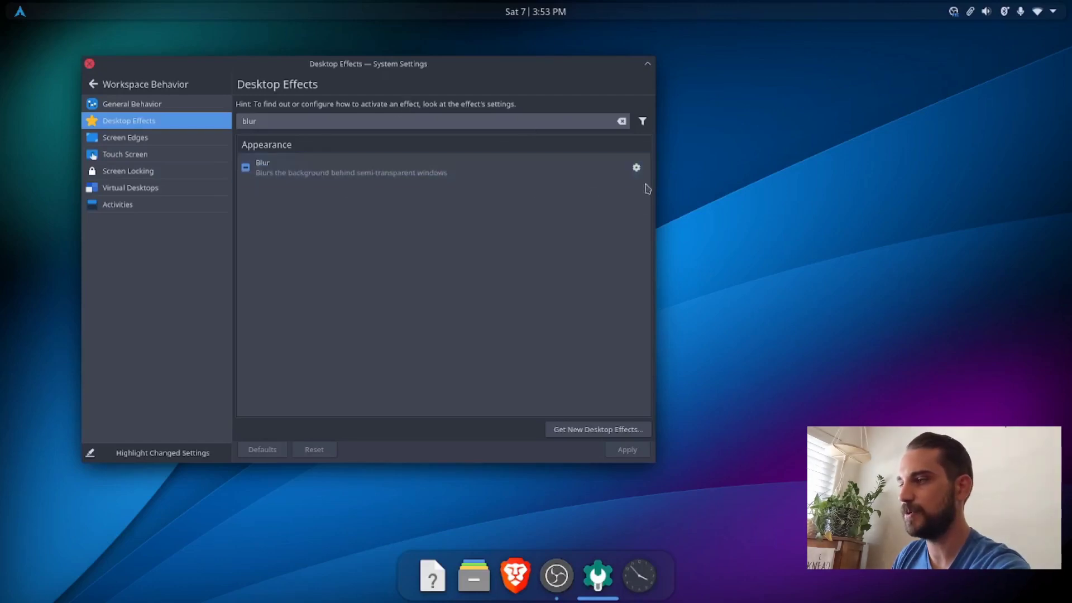
Step: Set the Blur effect's noise strength to the strongest level
click(636, 167)
drag(495, 301, 759, 317)
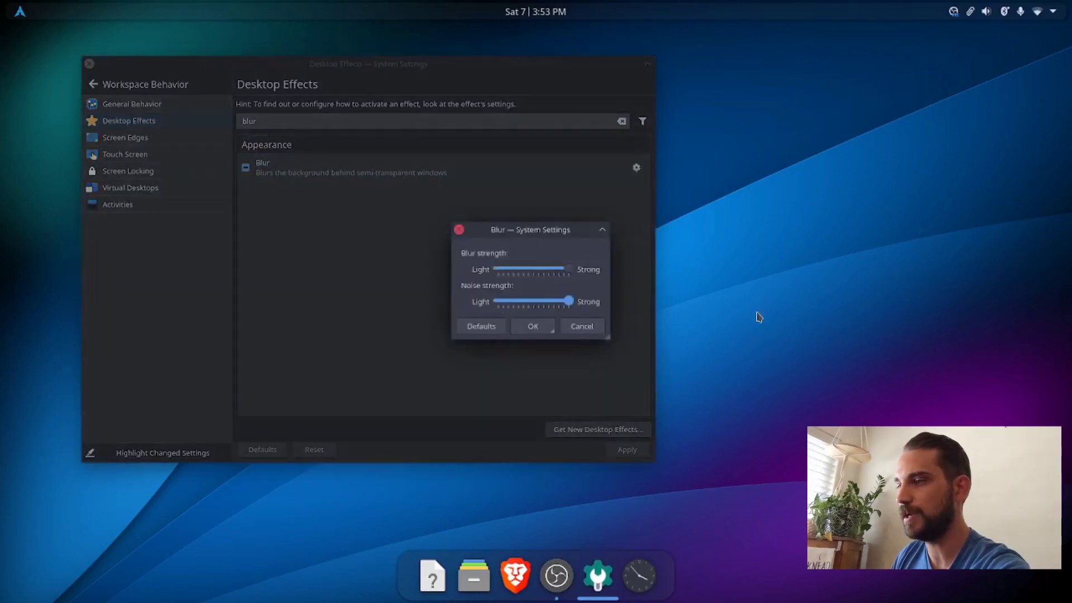
click(540, 331)
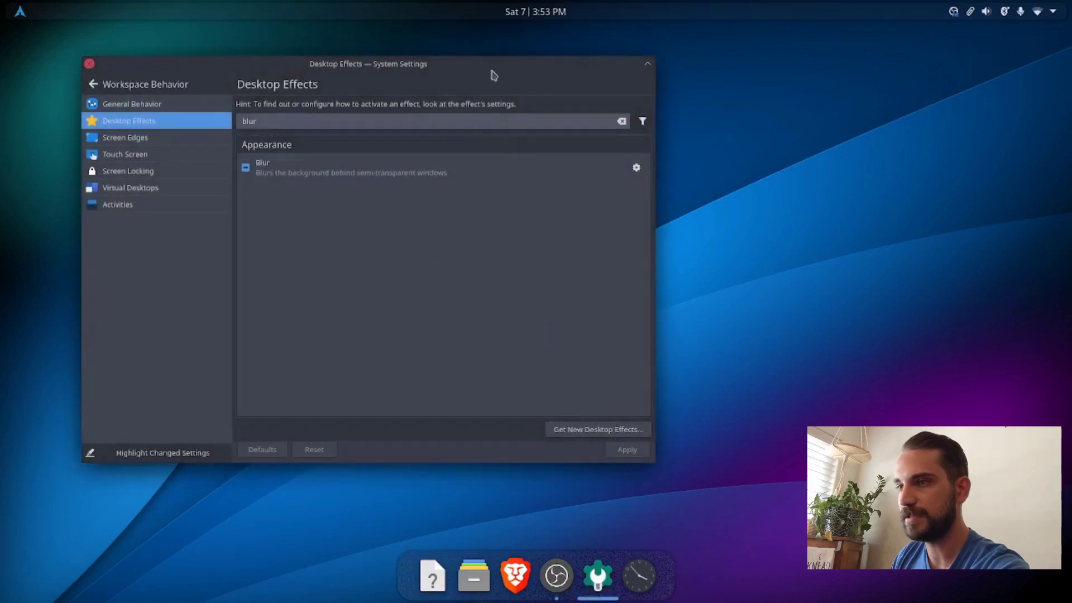
Step: Move the settings window higher on the desktop and return the Blur effect's noise strength to its lightest level
drag(493, 75, 542, 41)
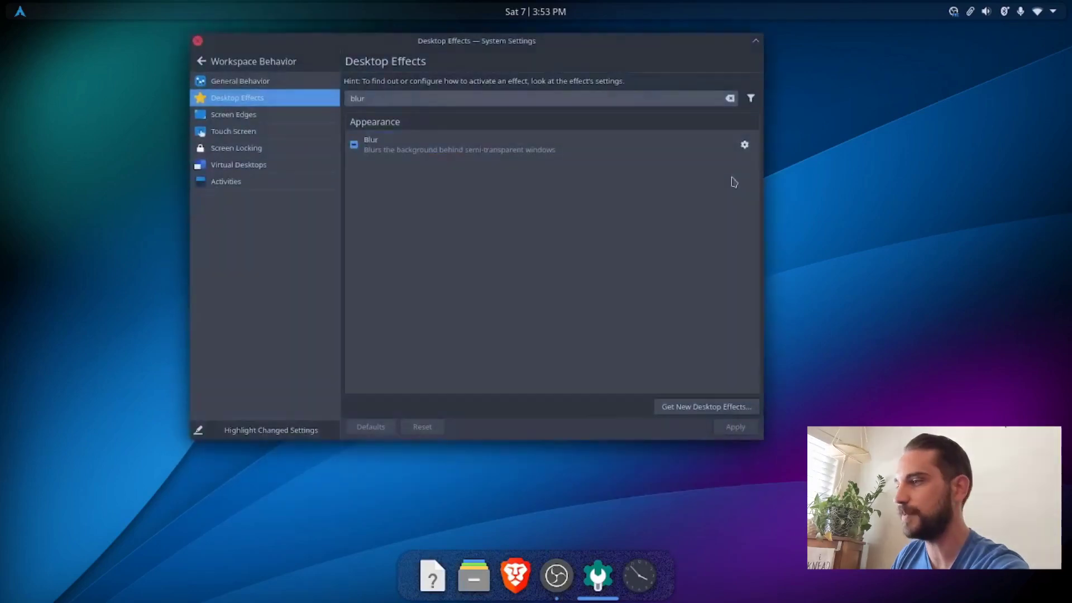
click(744, 144)
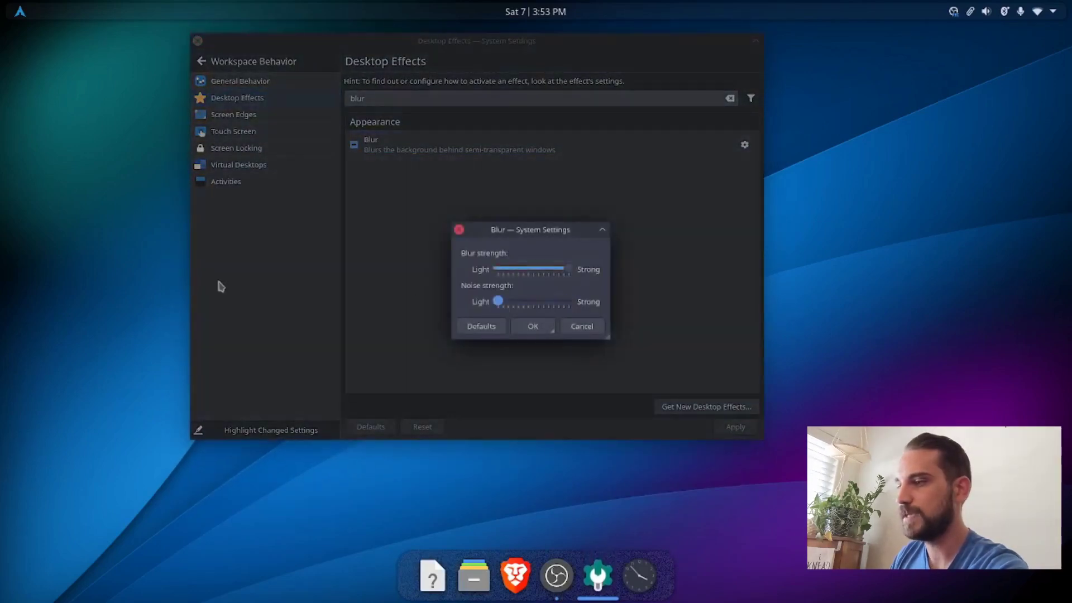
click(532, 328)
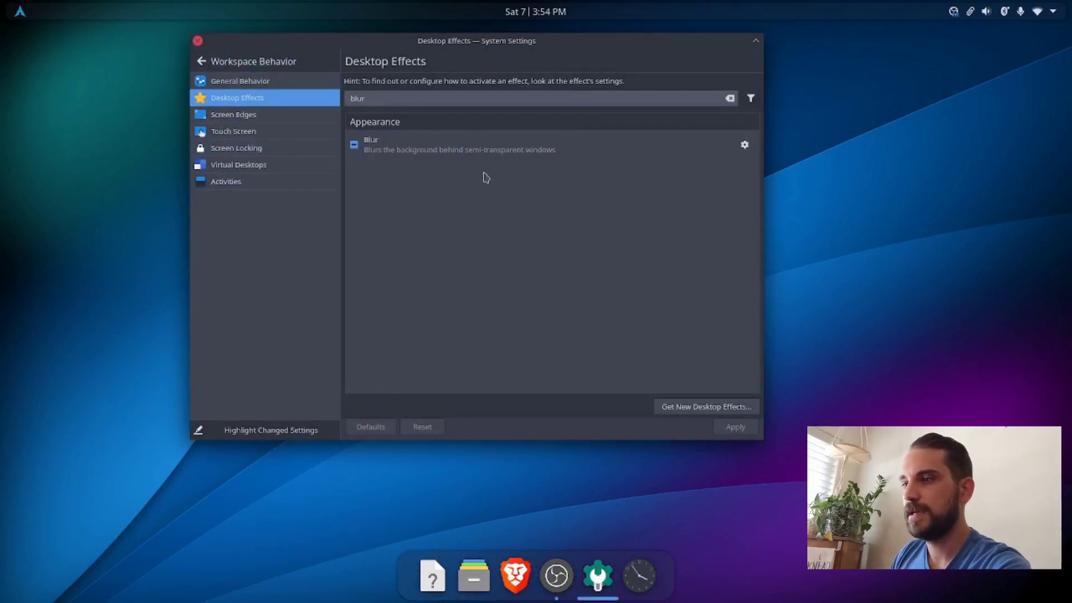
Step: Search the system settings for "corn" and bring up the Screen Edges page
click(234, 63)
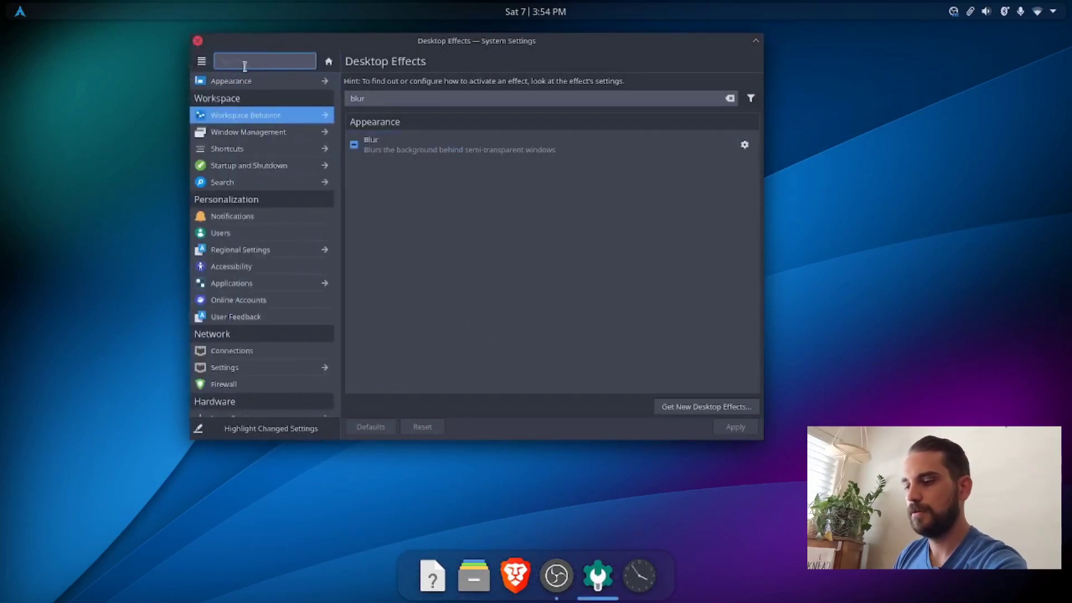
text(corn)
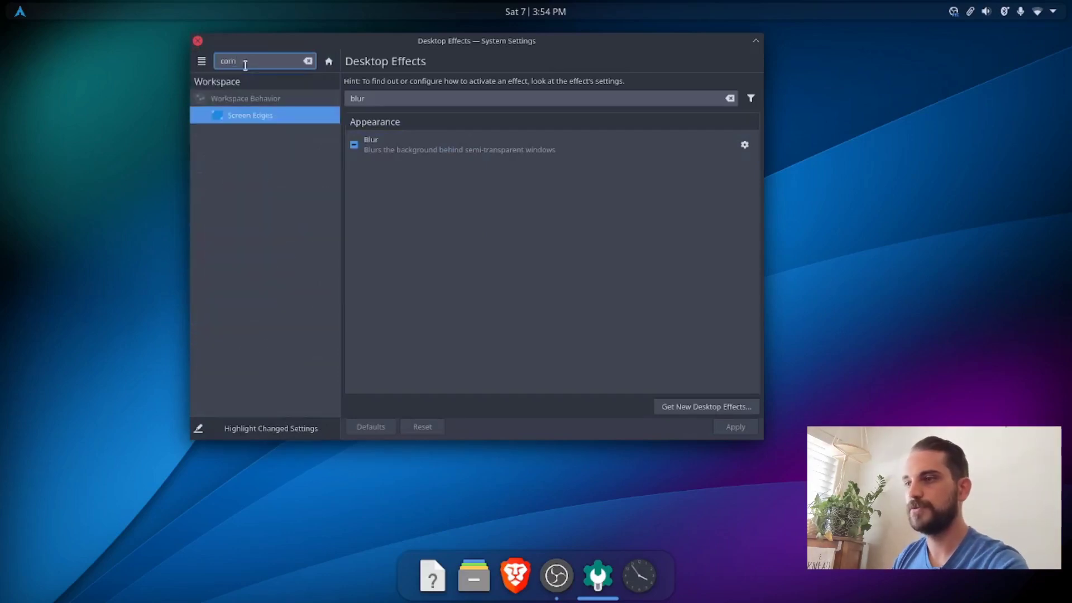
click(250, 116)
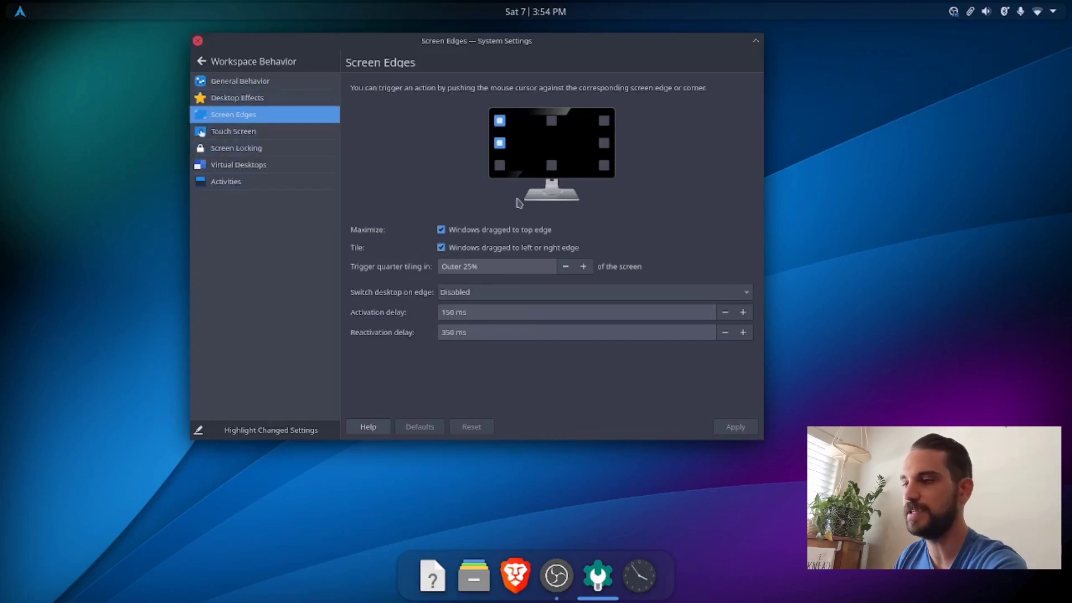
Step: Set the monitor's top-left corner and left edge to No Action, apply the change and close System Settings
click(501, 122)
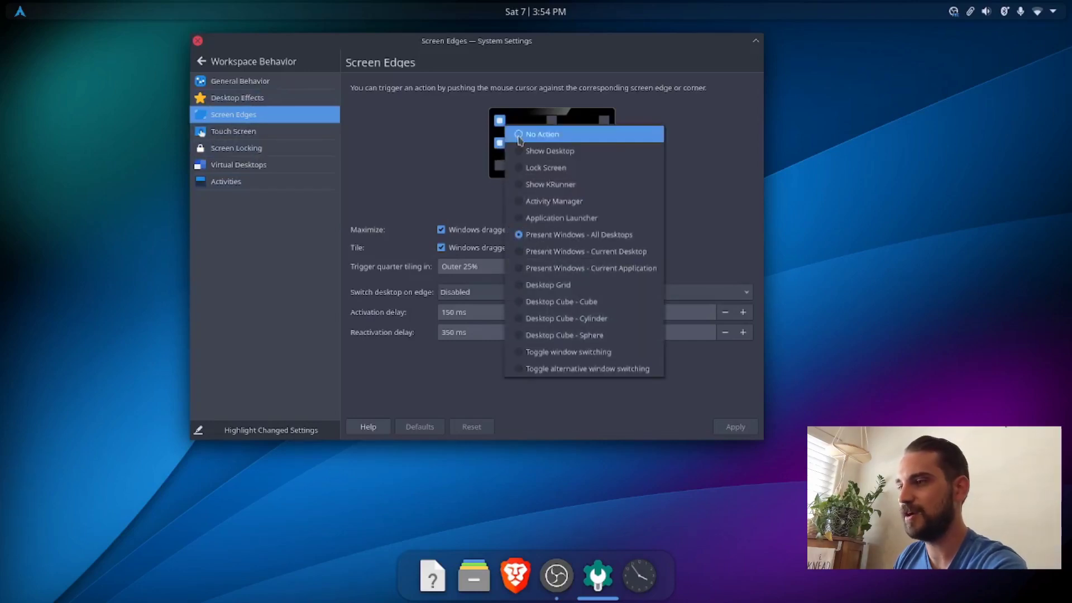
click(519, 138)
click(500, 143)
click(522, 148)
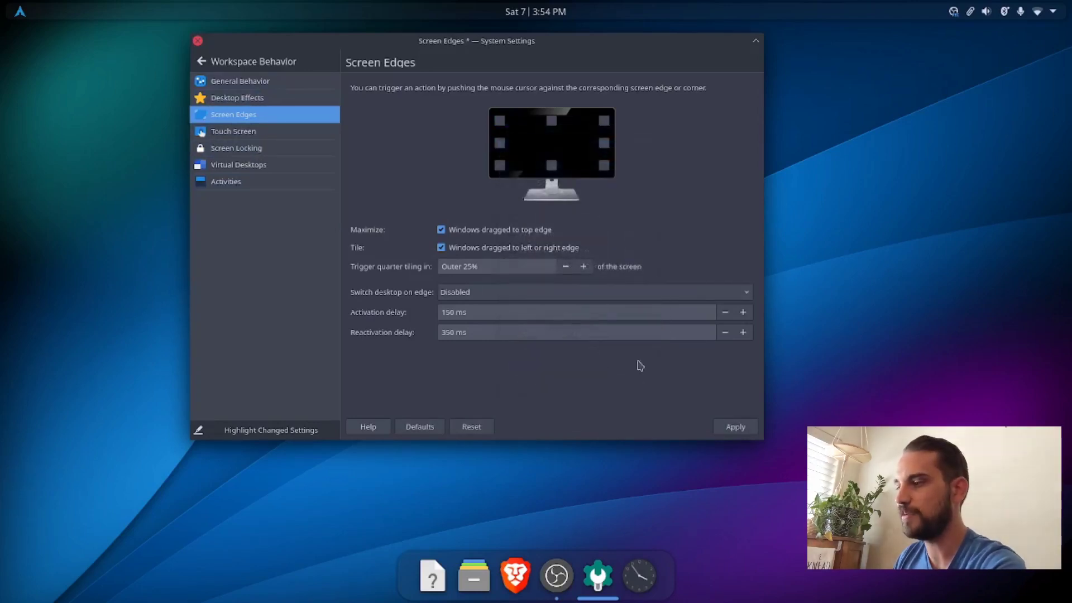
click(735, 426)
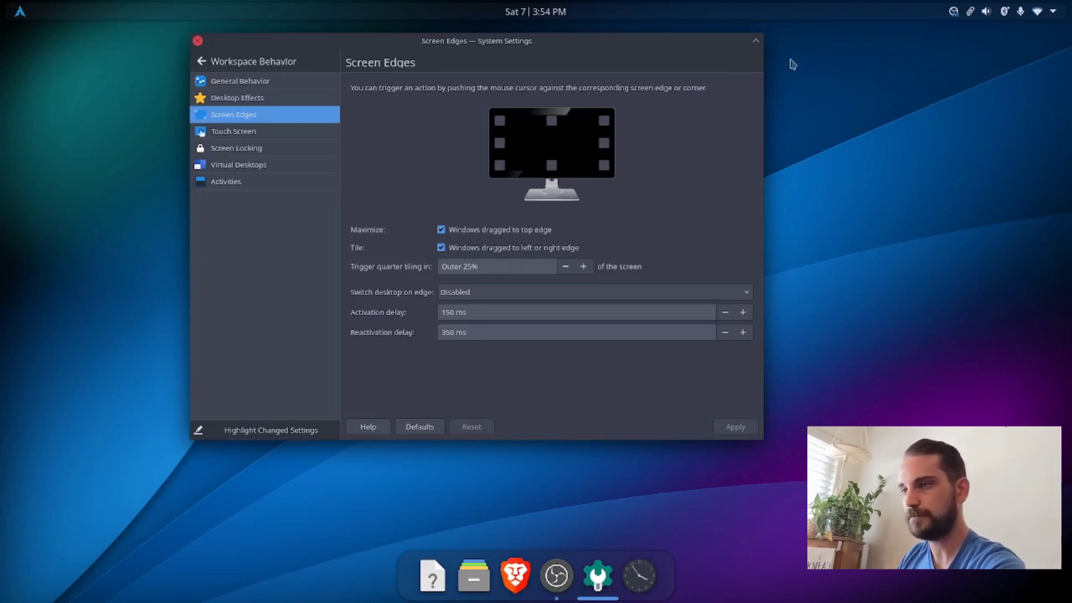
click(199, 42)
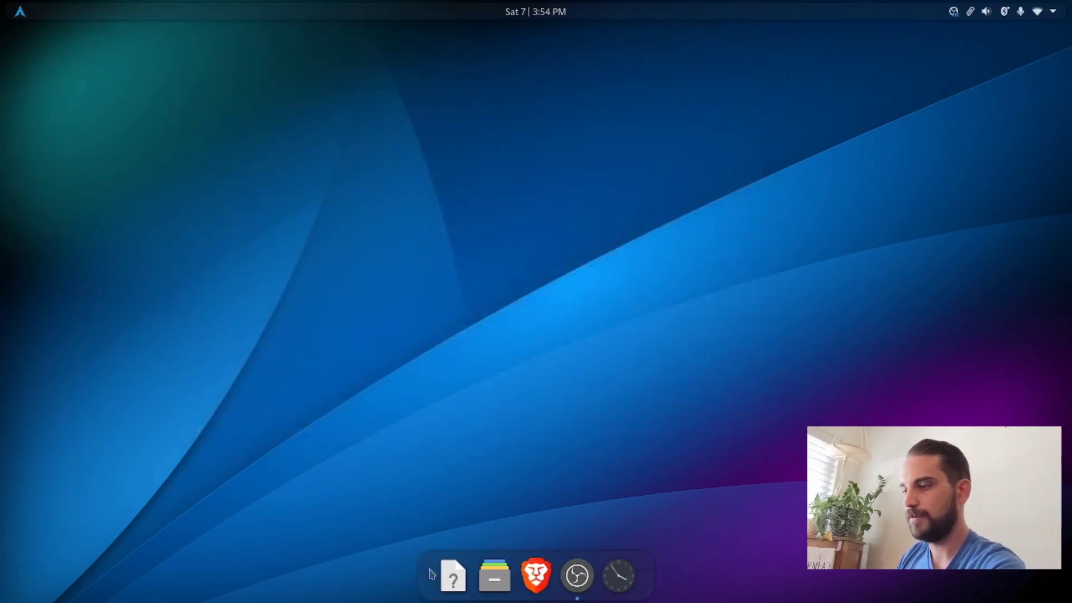
Step: Unpin the unknown launcher with the question mark from the dock and place the Brave launcher ahead of the file manager
right_click(449, 576)
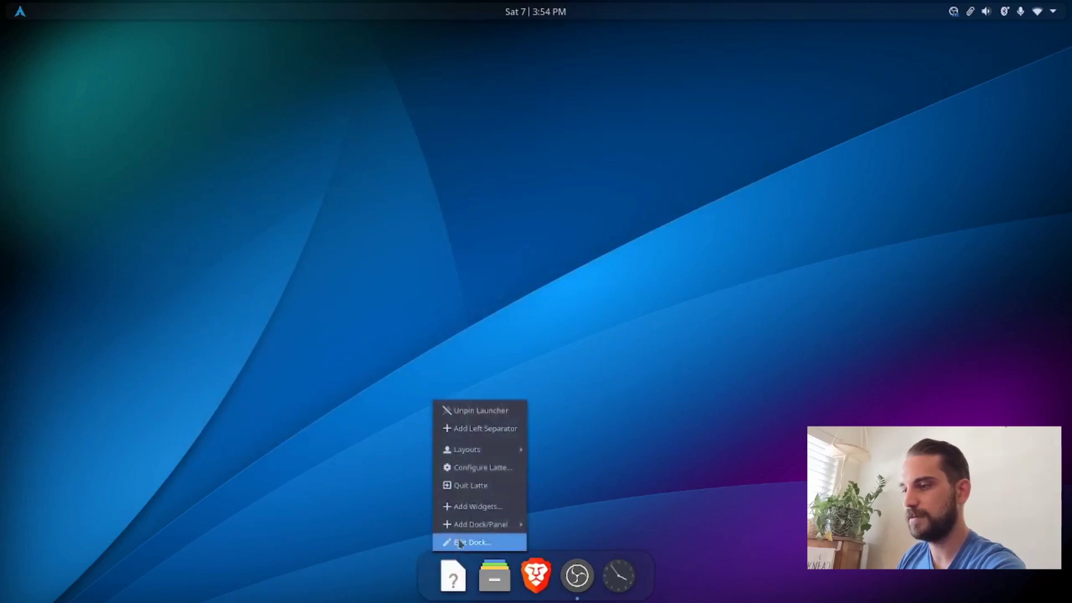
click(481, 411)
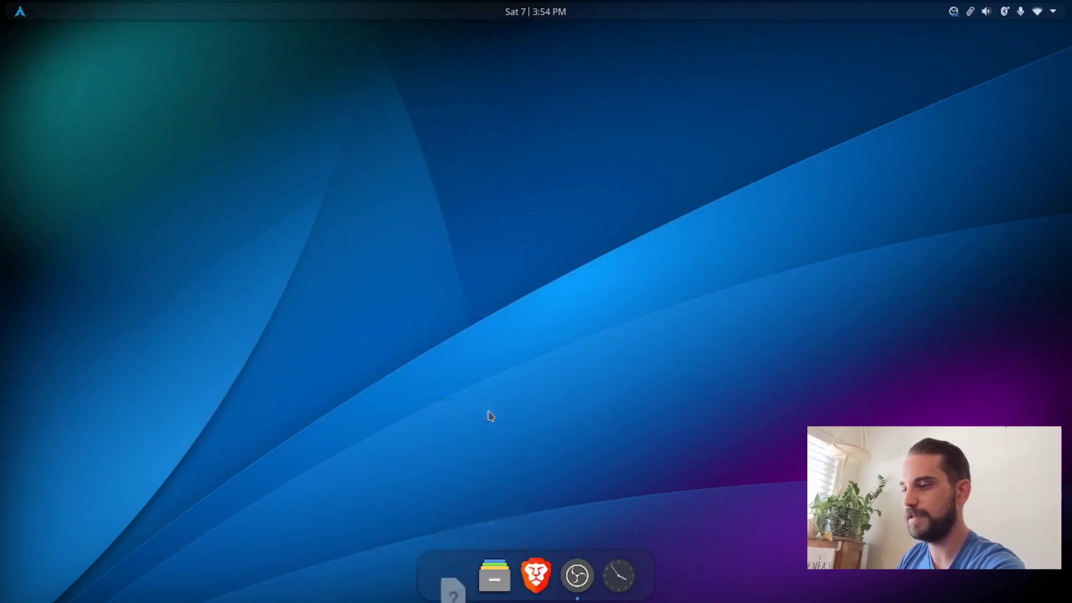
drag(473, 575, 578, 590)
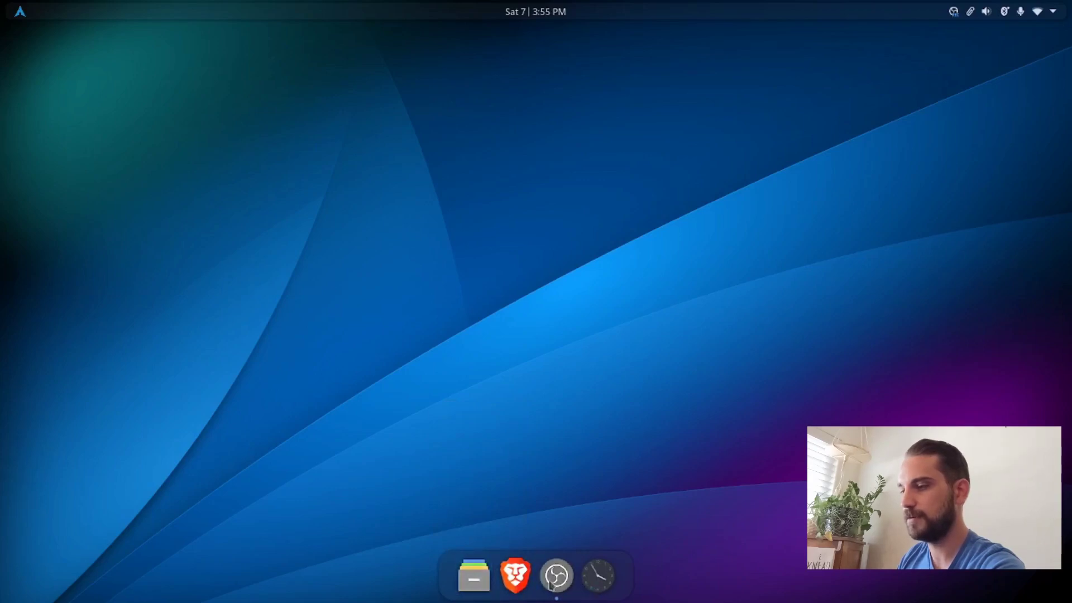
right_click(558, 576)
click(587, 411)
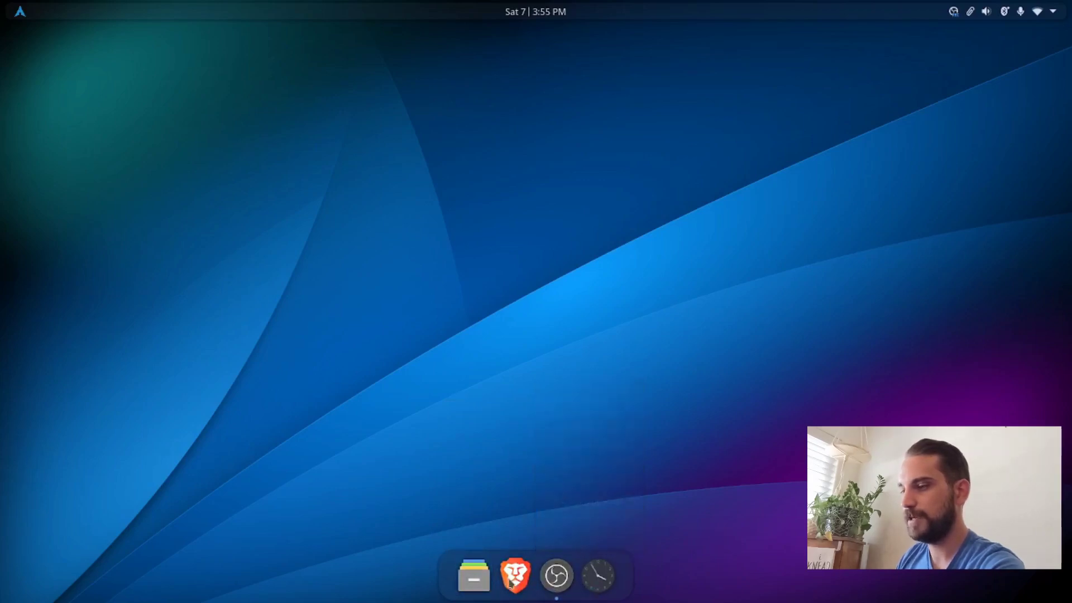
drag(514, 575, 464, 575)
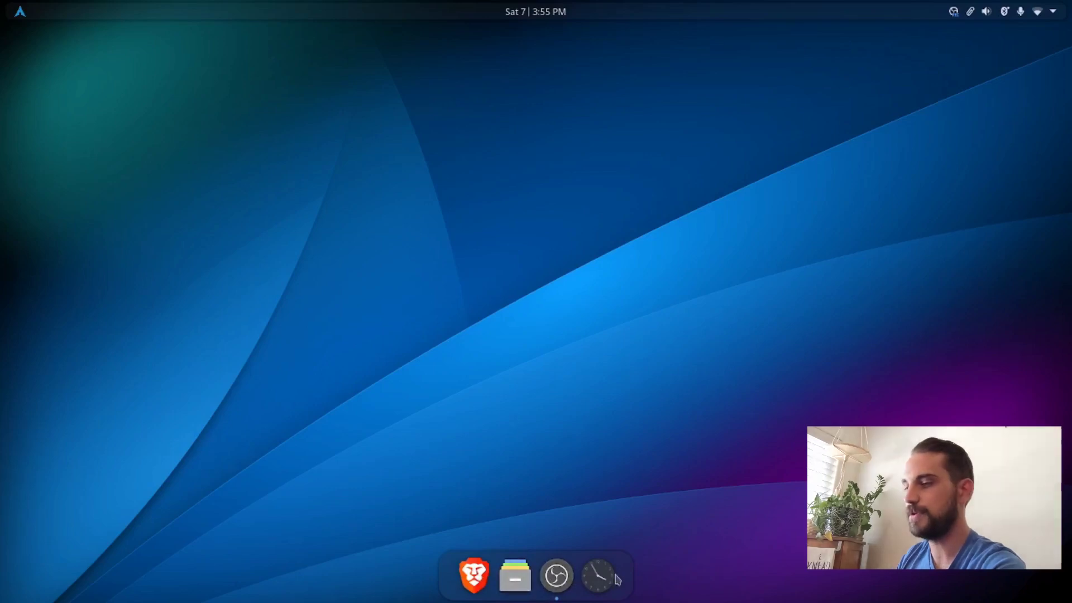
mouse_move(602, 572)
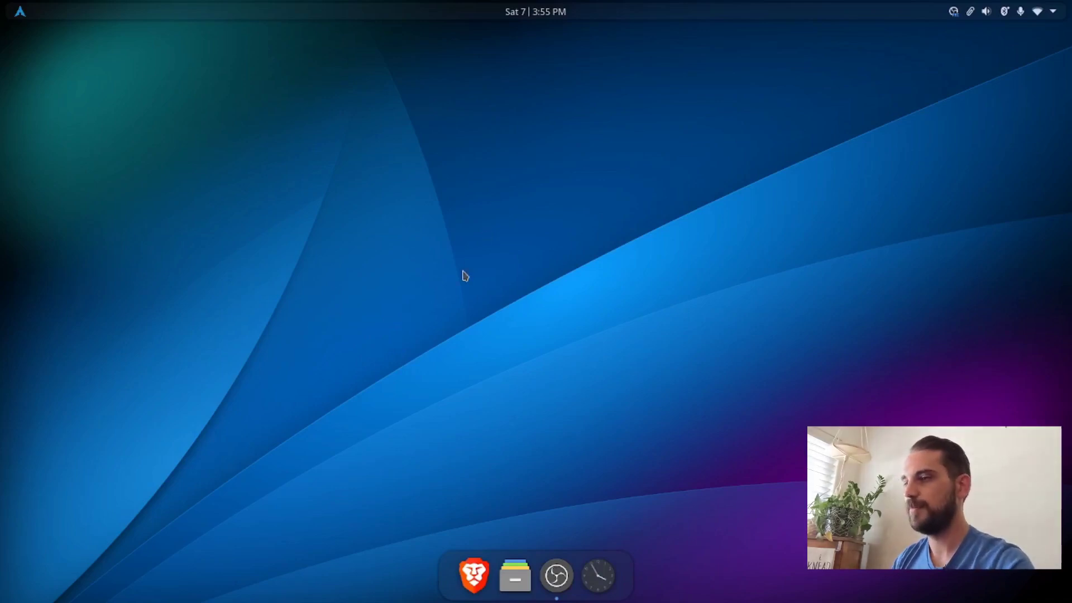
Step: Open a Konsole terminal and install zsh with "yay -S zsh", entering the sudo password and accepting the installation
key(ctrl+alt+t)
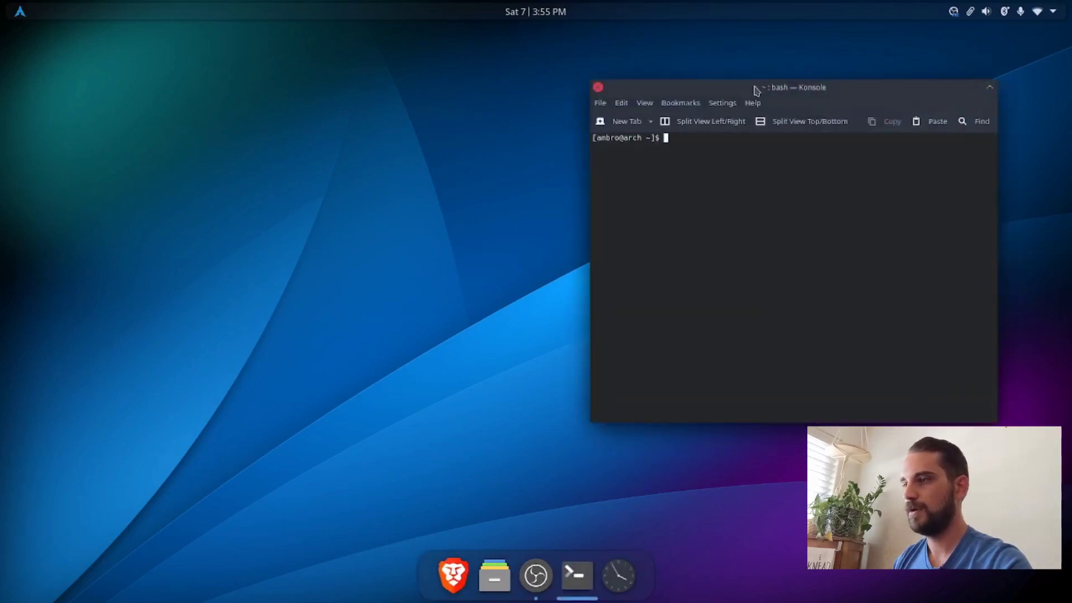
drag(754, 90, 588, 97)
text(yay -S zsh)
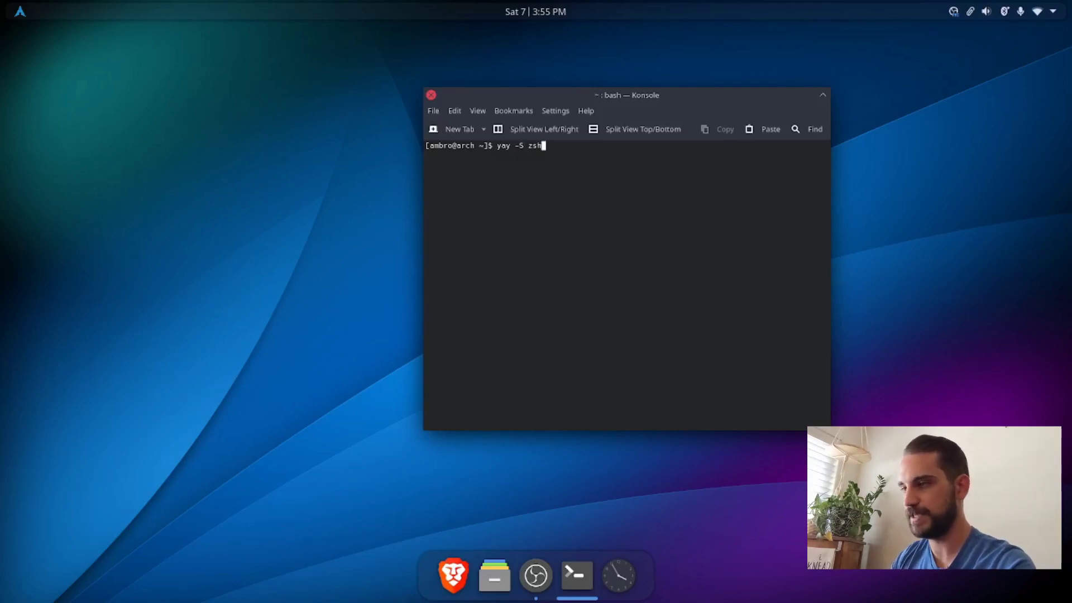
key(Return)
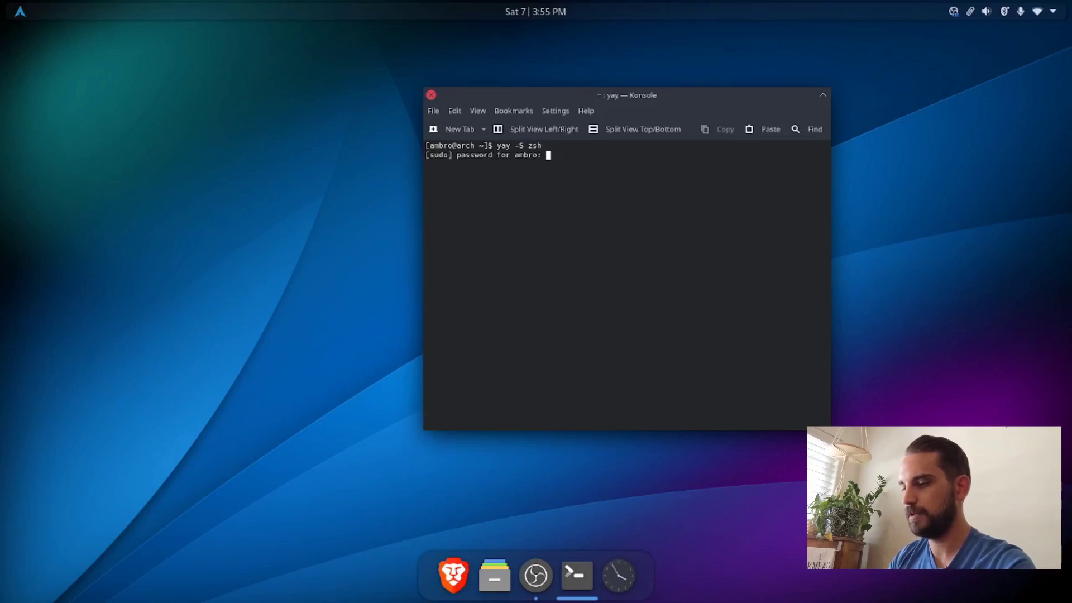
key(Return)
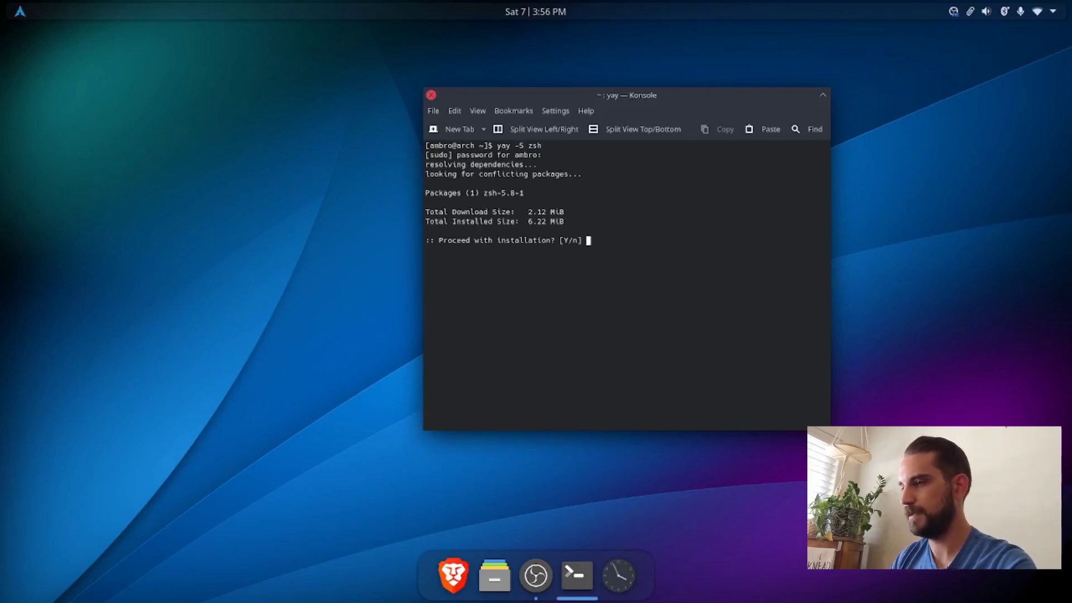
key(Return)
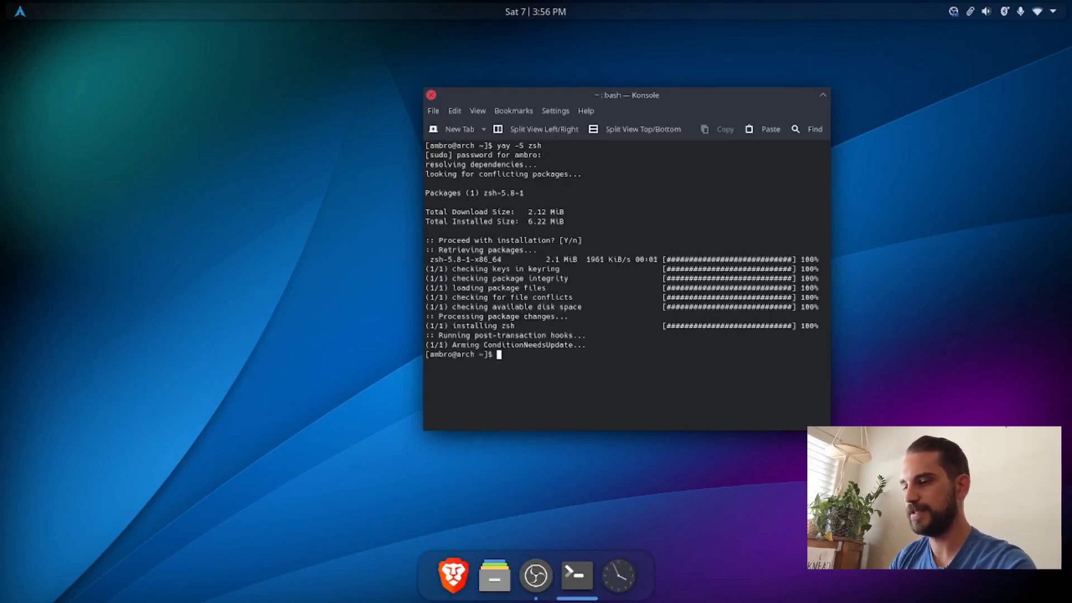
Step: Start zsh, choose option 0 to create a ~/.zshrc containing just a comment, and clear the terminal
text(zsh)
key(Return)
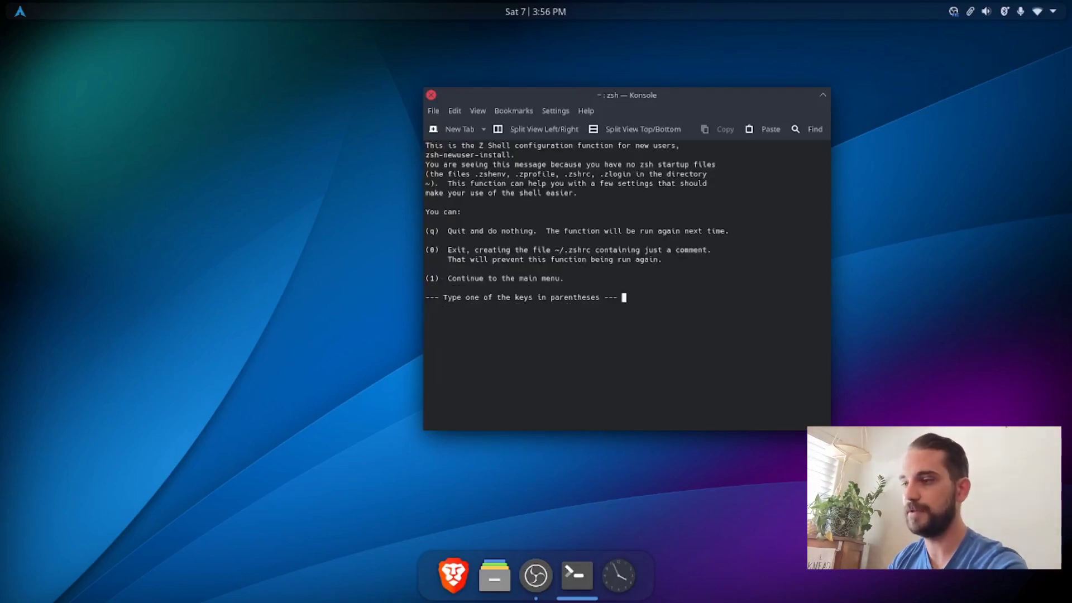
key(0)
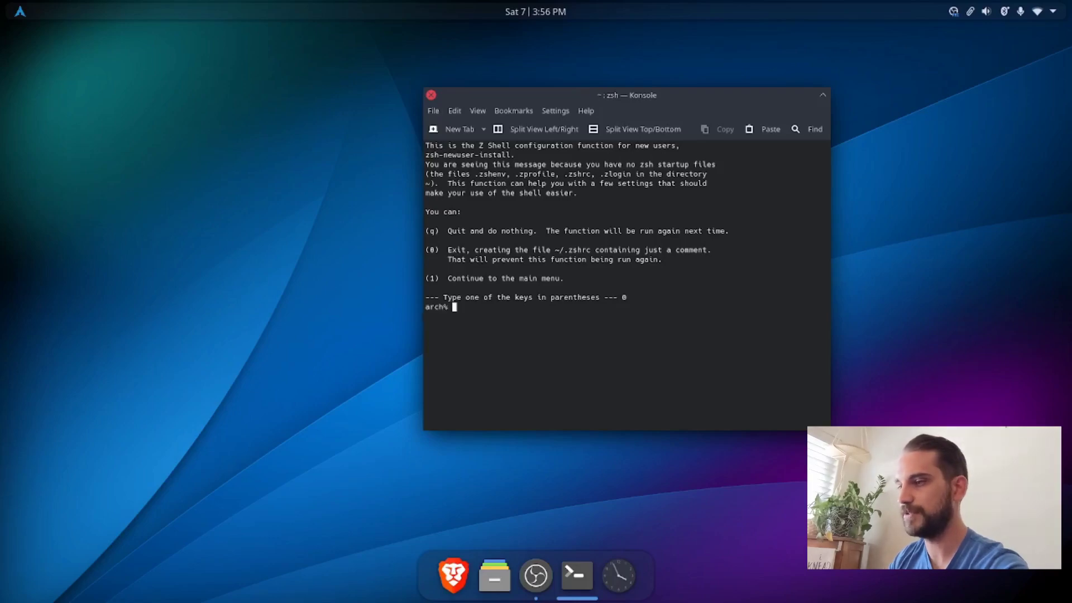
key(ctrl+l)
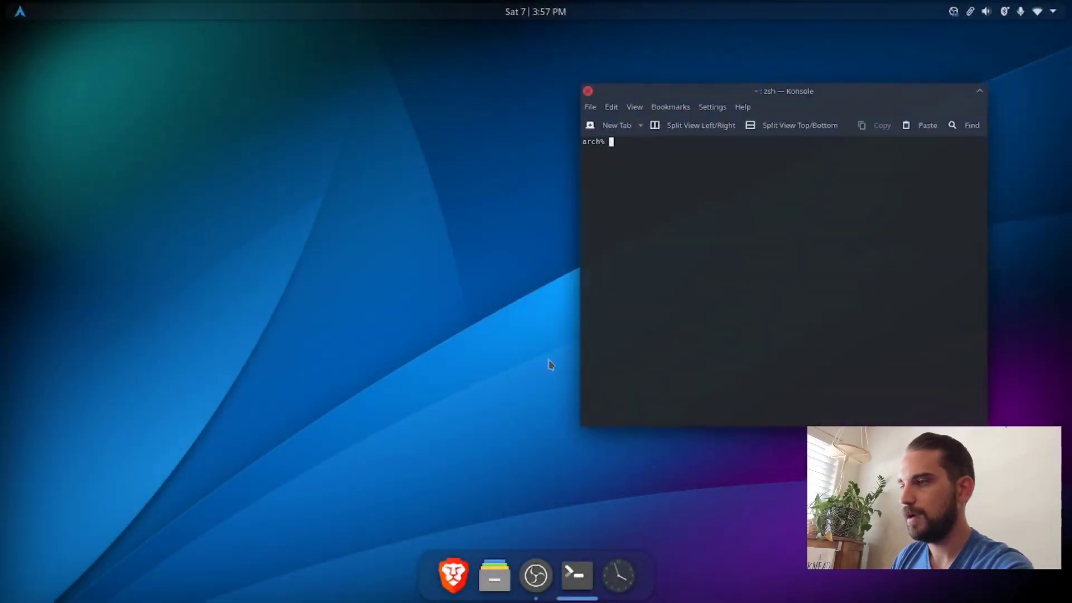
Step: Launch the Brave browser beside the Konsole window and try tiling it on the left half of the screen
click(452, 575)
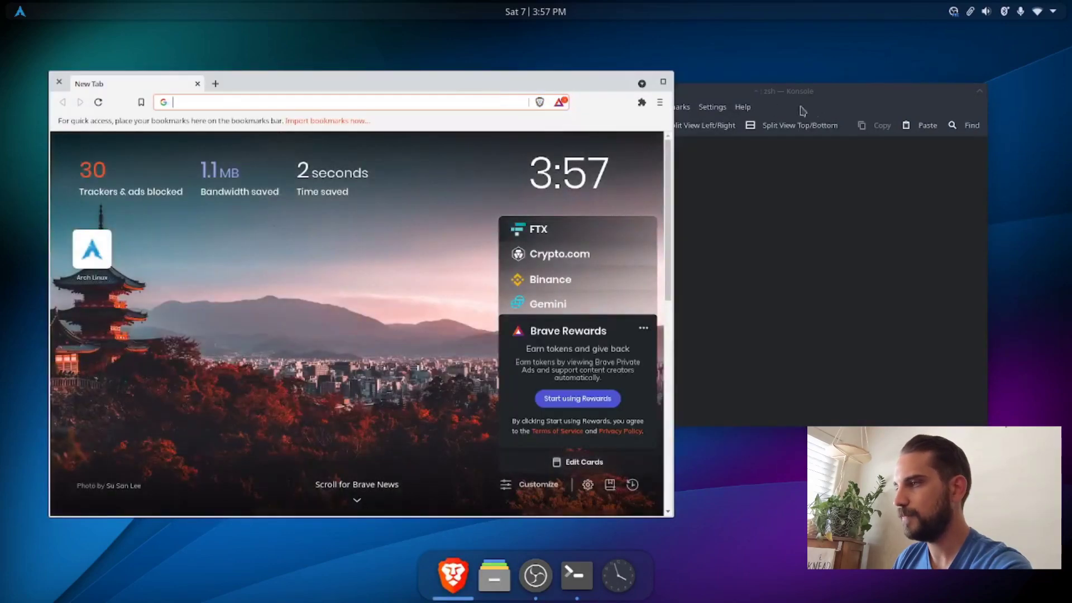
drag(796, 97, 889, 131)
click(538, 81)
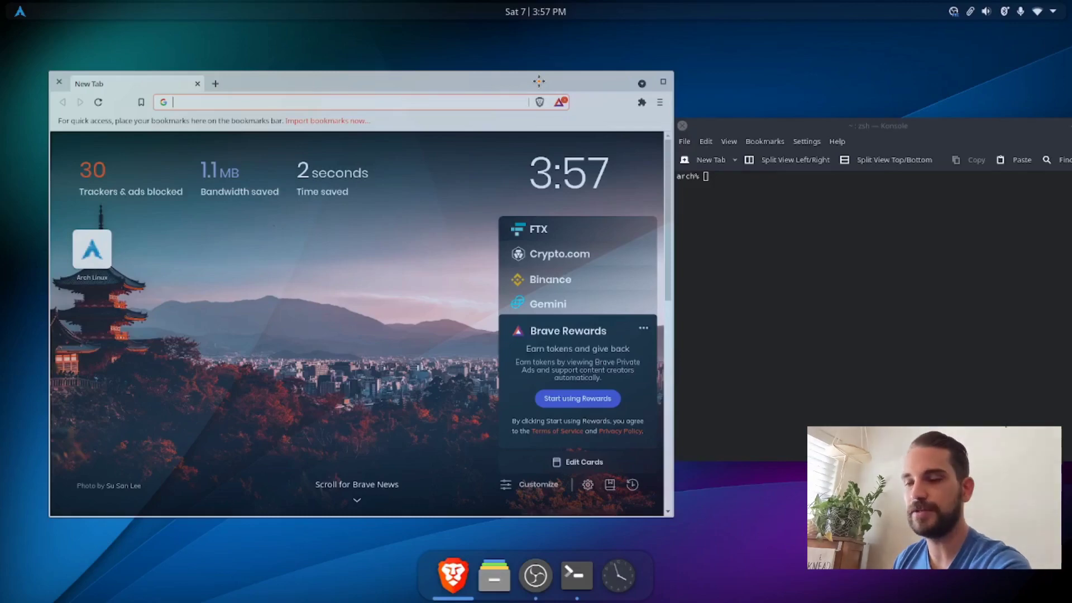
drag(539, 81, 1, 256)
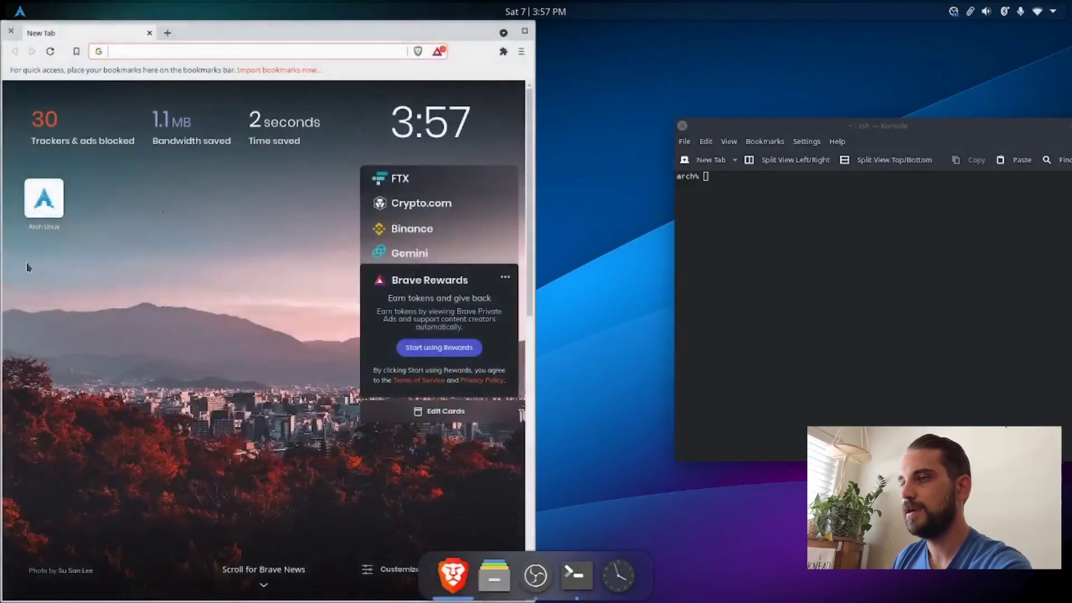
drag(233, 32, 433, 79)
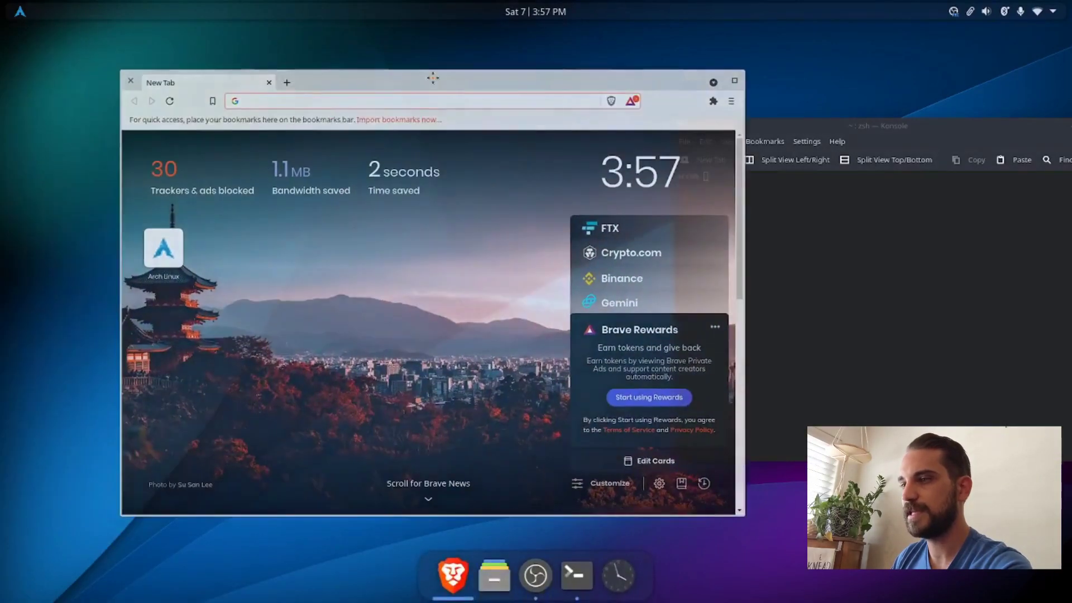
Step: Try the system title bar and borders on the Brave window and turn that option back off
right_click(329, 85)
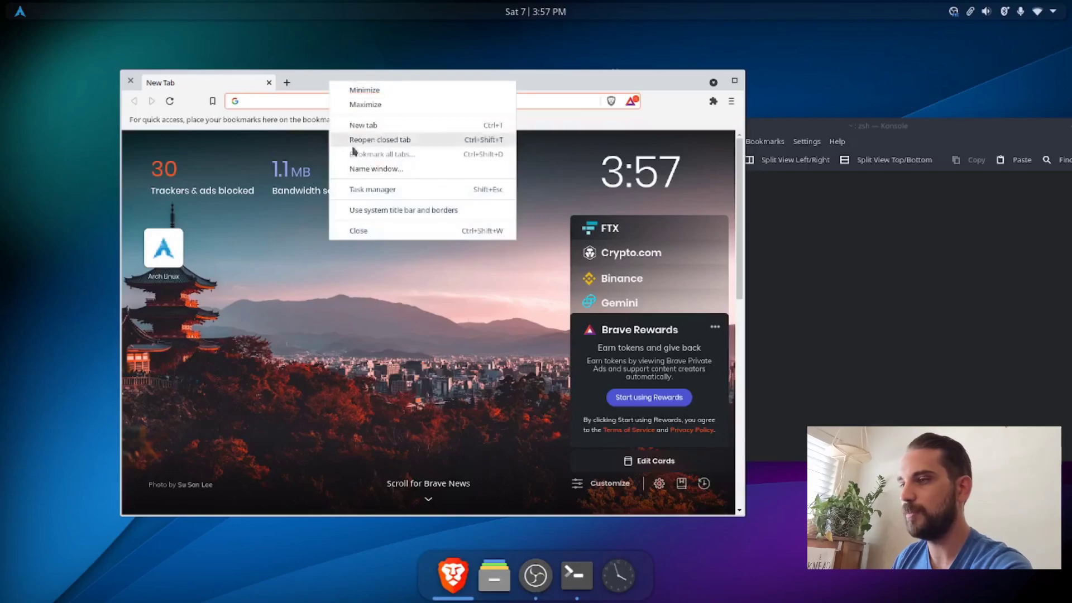
click(371, 211)
drag(331, 79, 312, 90)
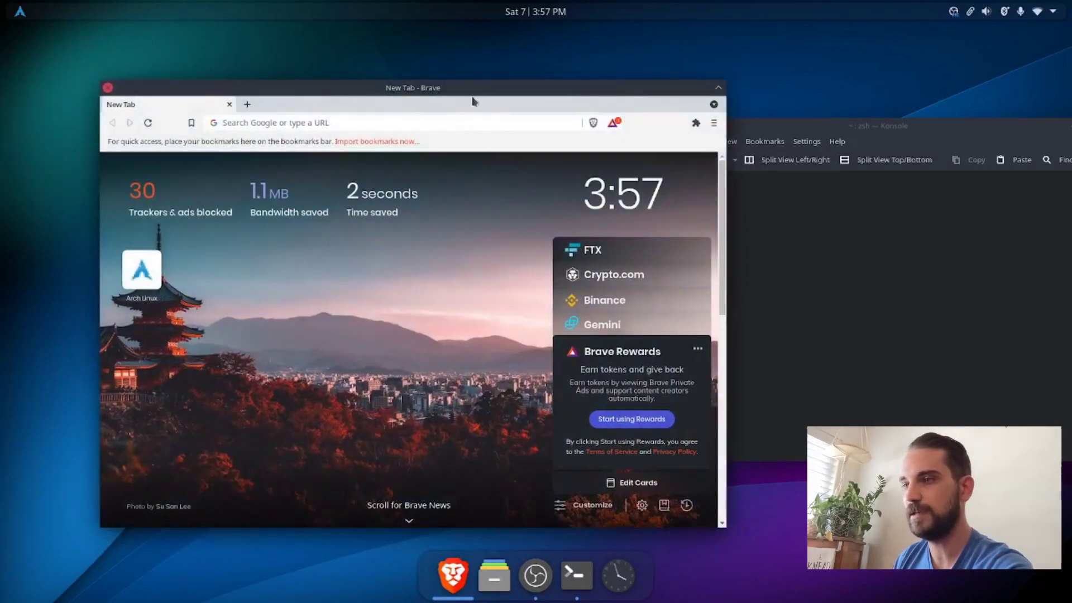
right_click(281, 107)
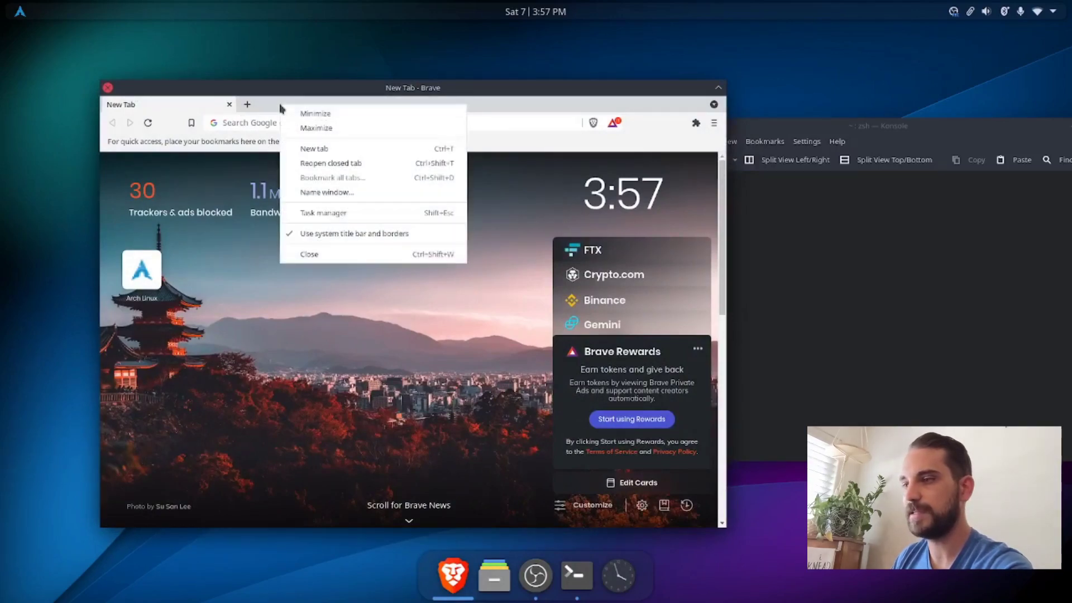
click(320, 241)
drag(375, 93, 394, 76)
Step: Open Brave's settings and switch the browser theme to GTK+
click(729, 98)
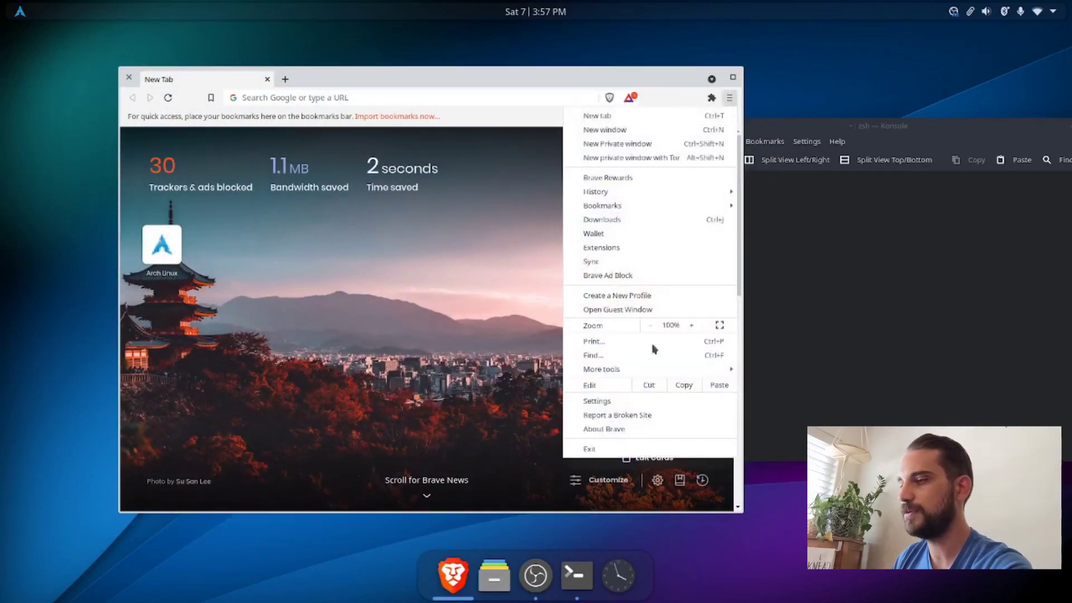
click(614, 402)
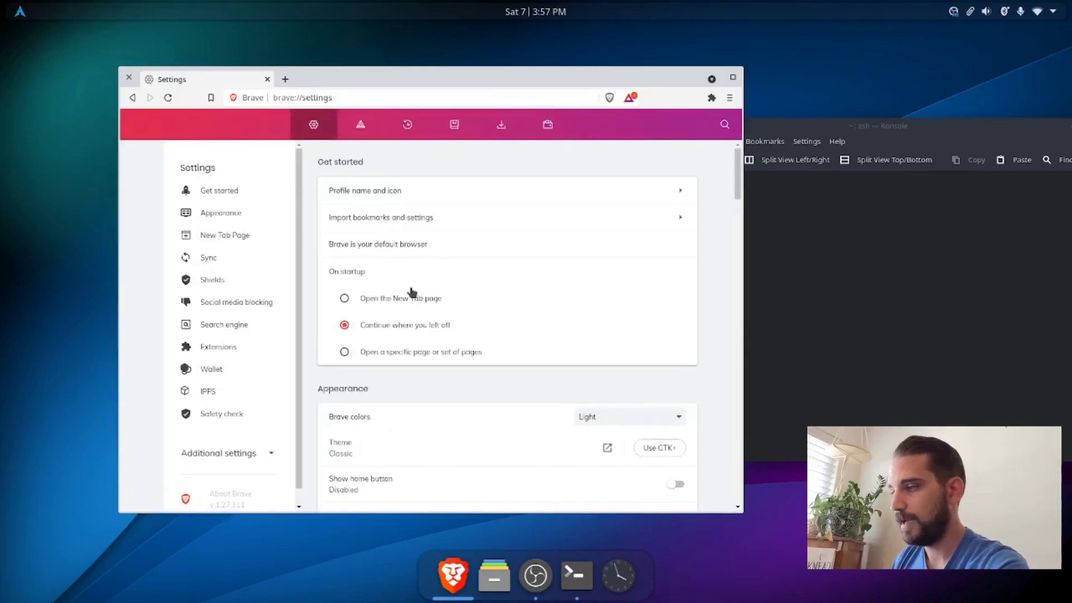
click(660, 449)
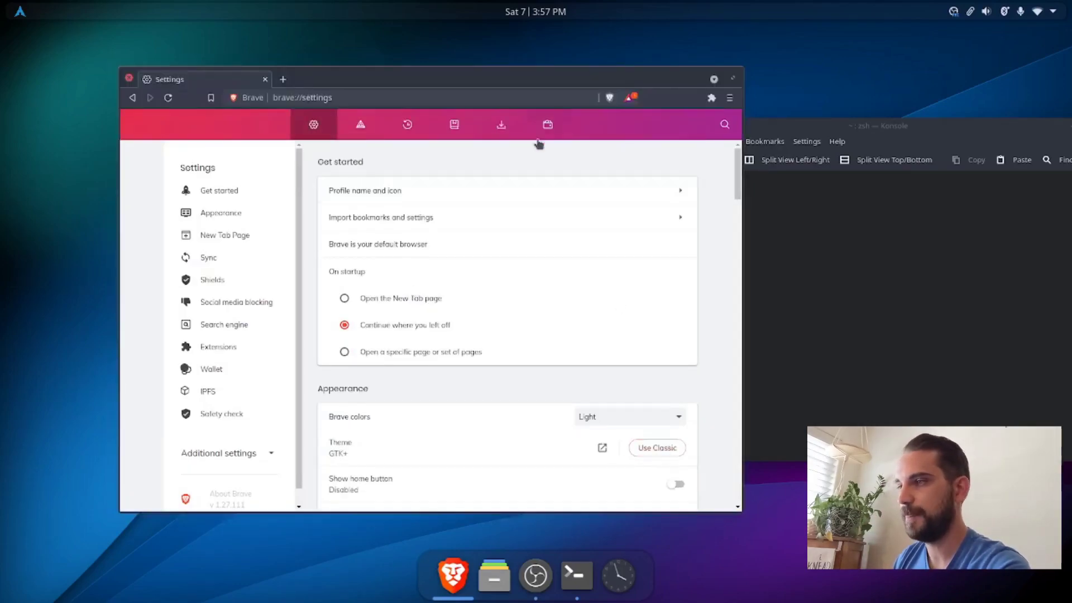
drag(527, 81, 498, 60)
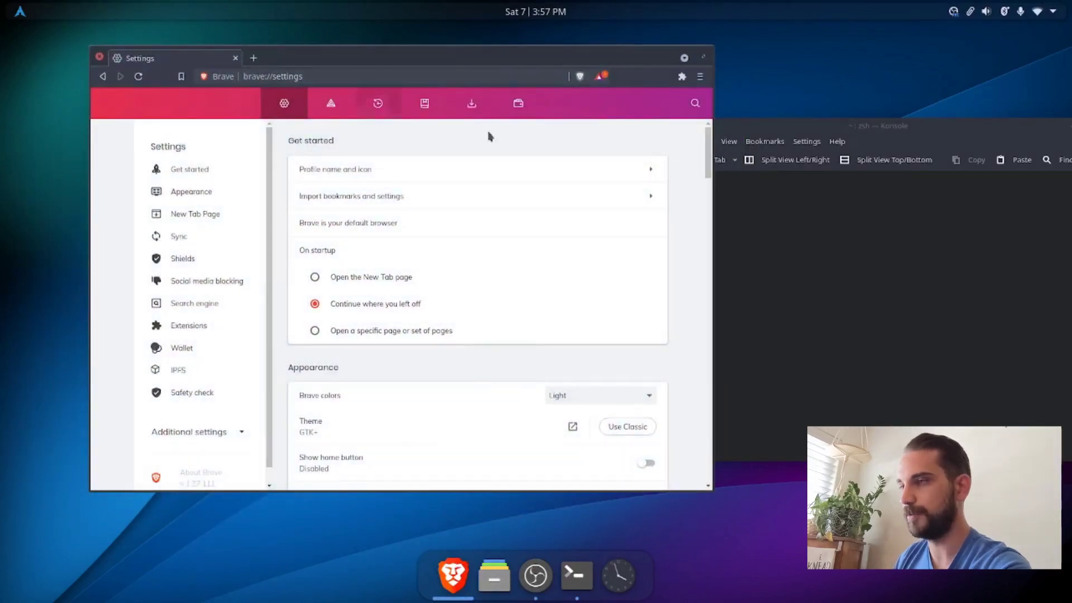
Step: Set Brave colors to Dark and tile the browser on the left half of the screen
click(580, 398)
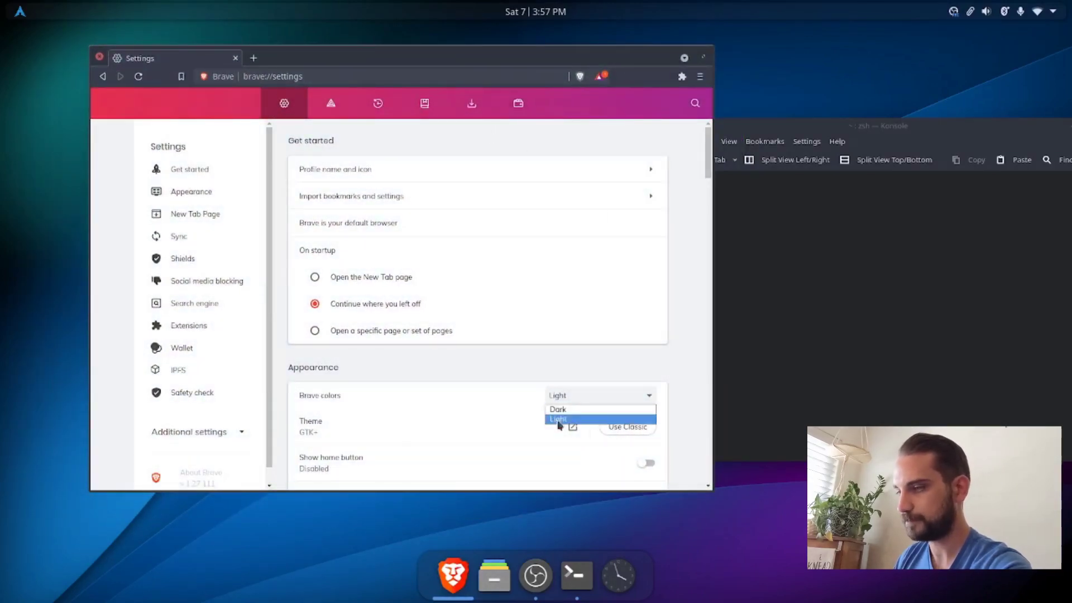
click(558, 410)
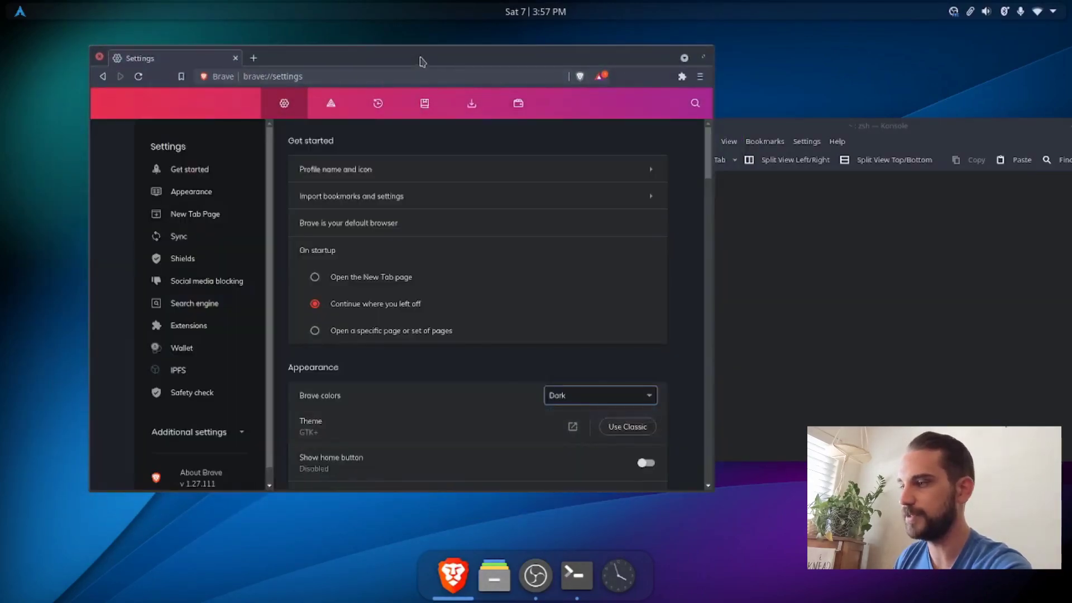
drag(420, 60, 0, 264)
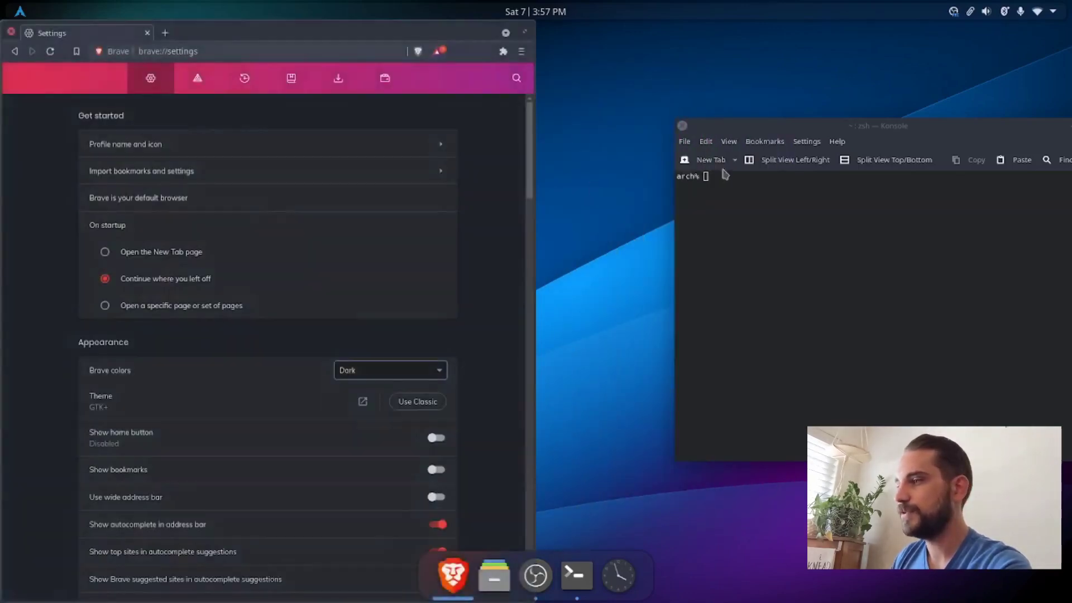
Step: Tile Konsole on the right half of the screen and open the ohmyzsh GitHub repository from a web search for "oh my zsh"
drag(738, 130, 1071, 201)
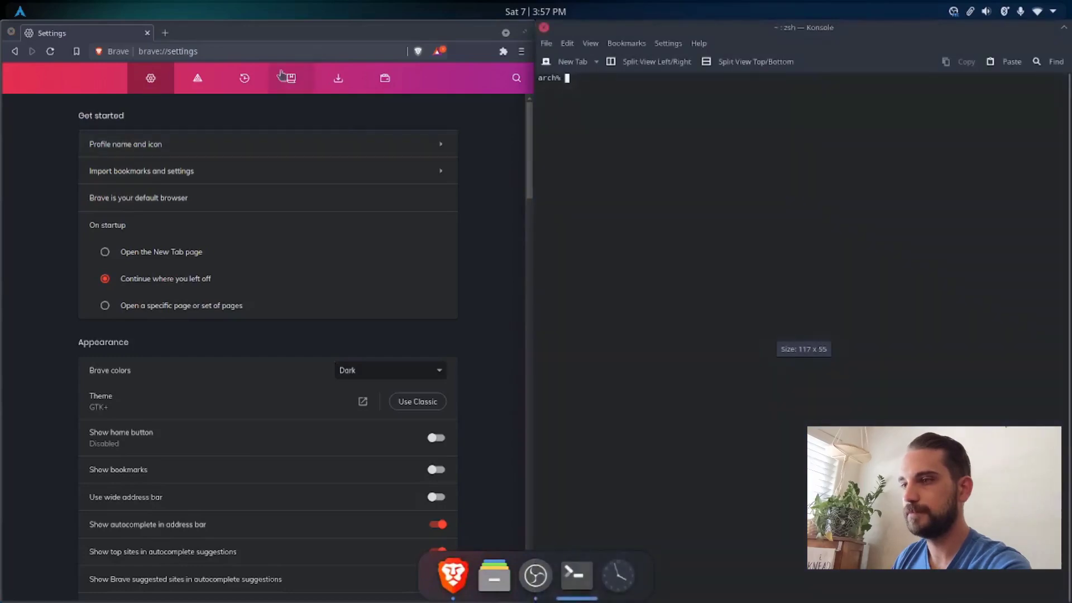
click(263, 52)
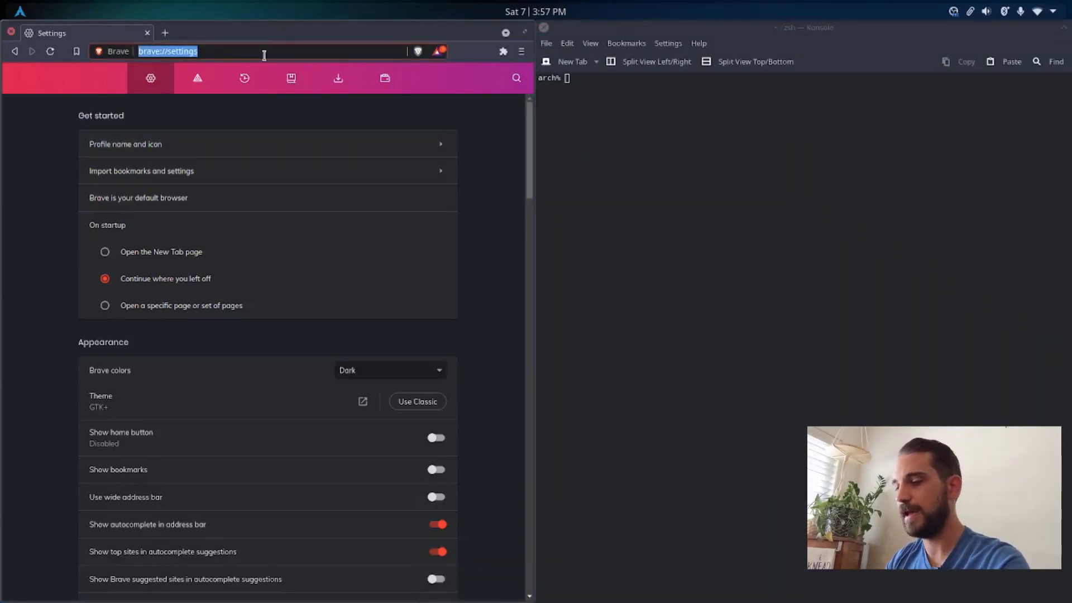
text(oh)
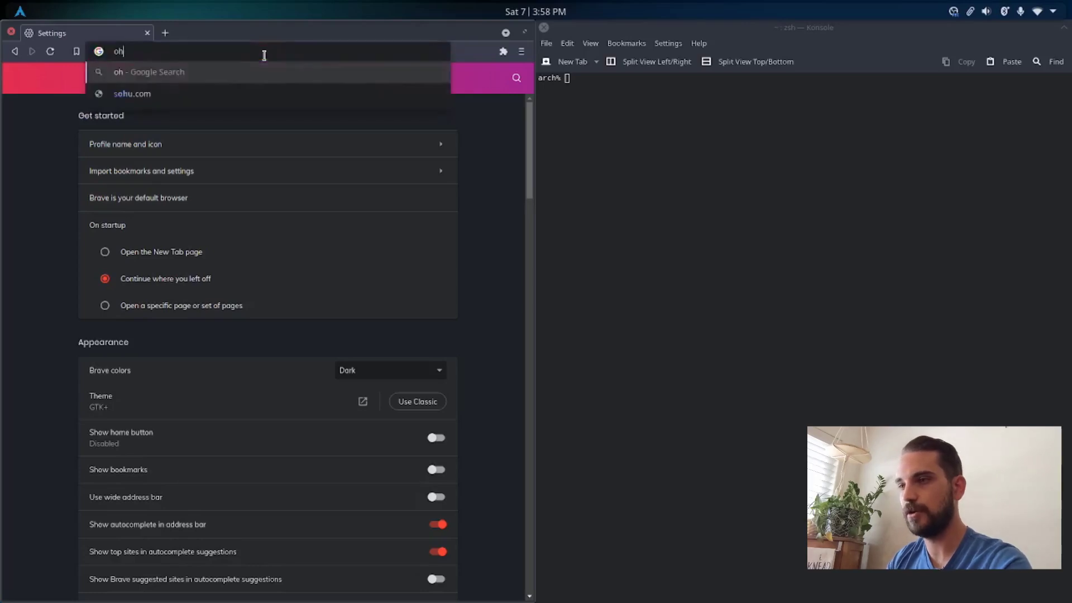
text( my zsh)
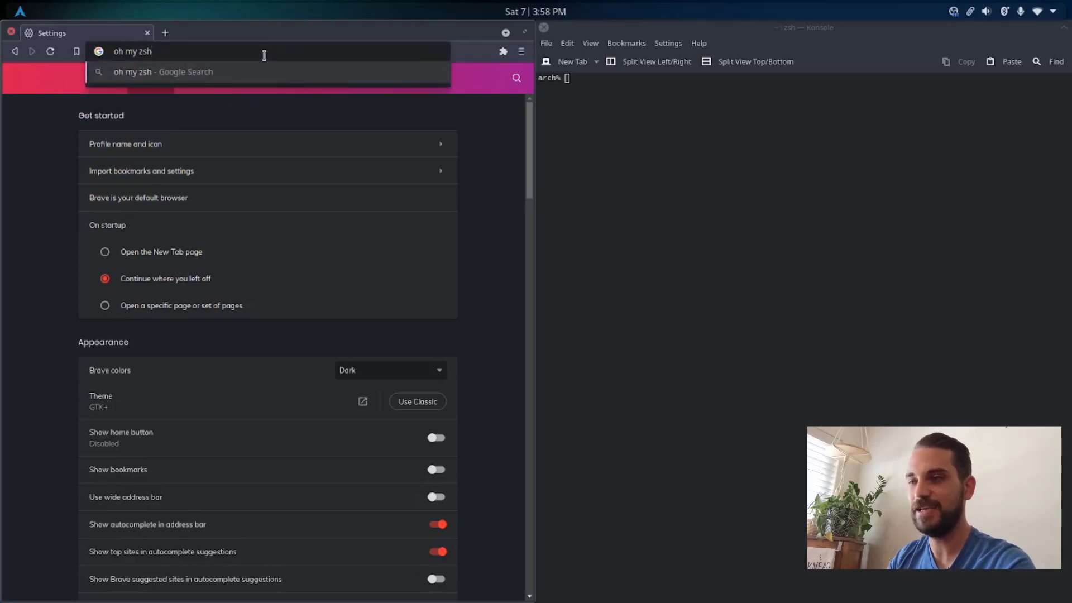
key(Return)
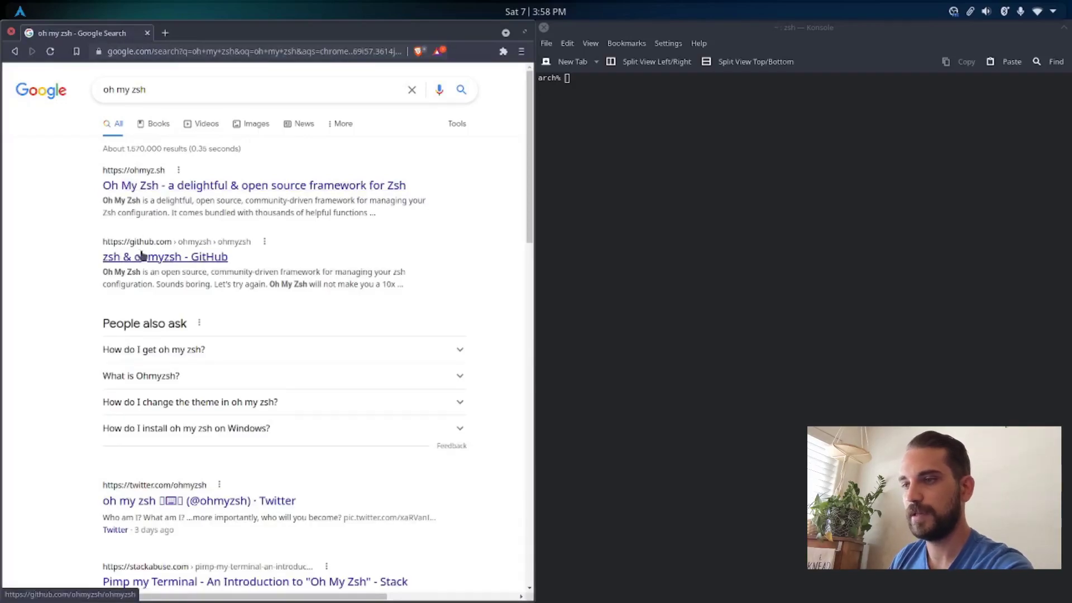
click(130, 260)
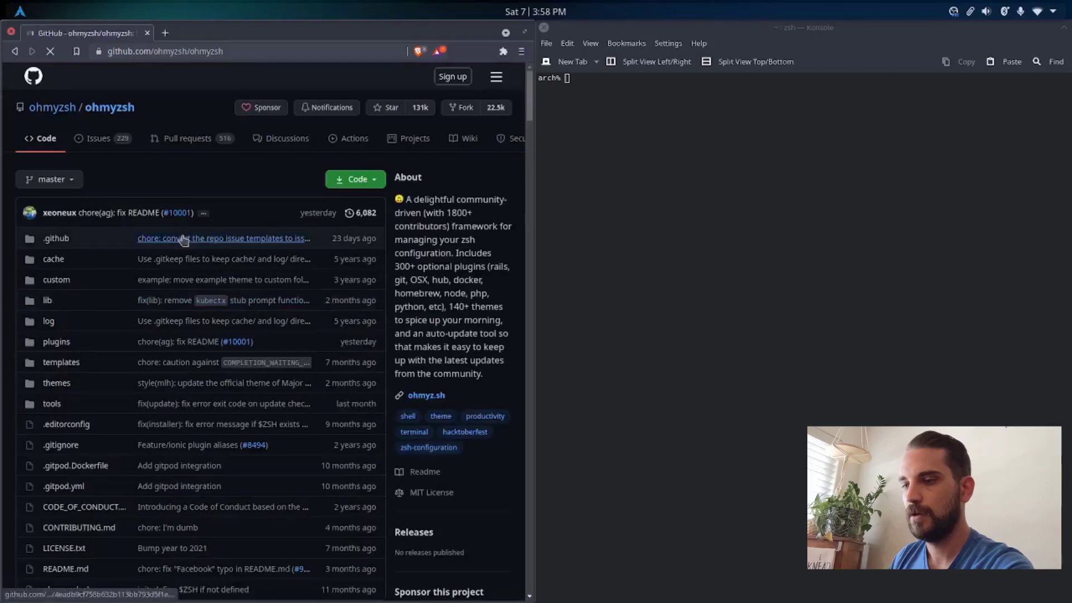
Step: Copy the curl install command from the README's Basic Installation section and run it in Konsole
scroll(183, 240, down, 15)
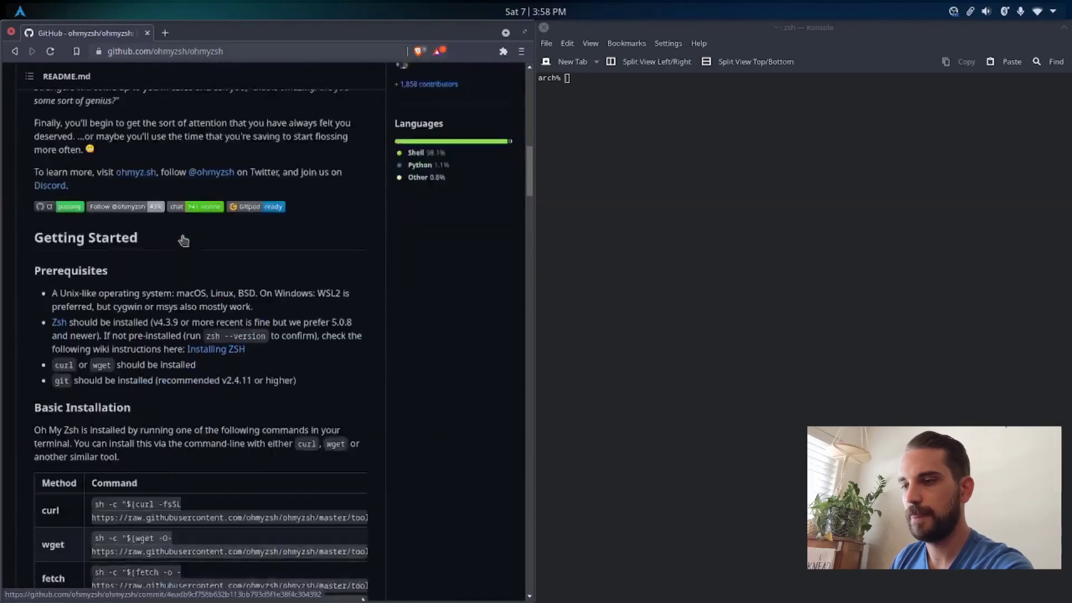
scroll(183, 240, down, 5)
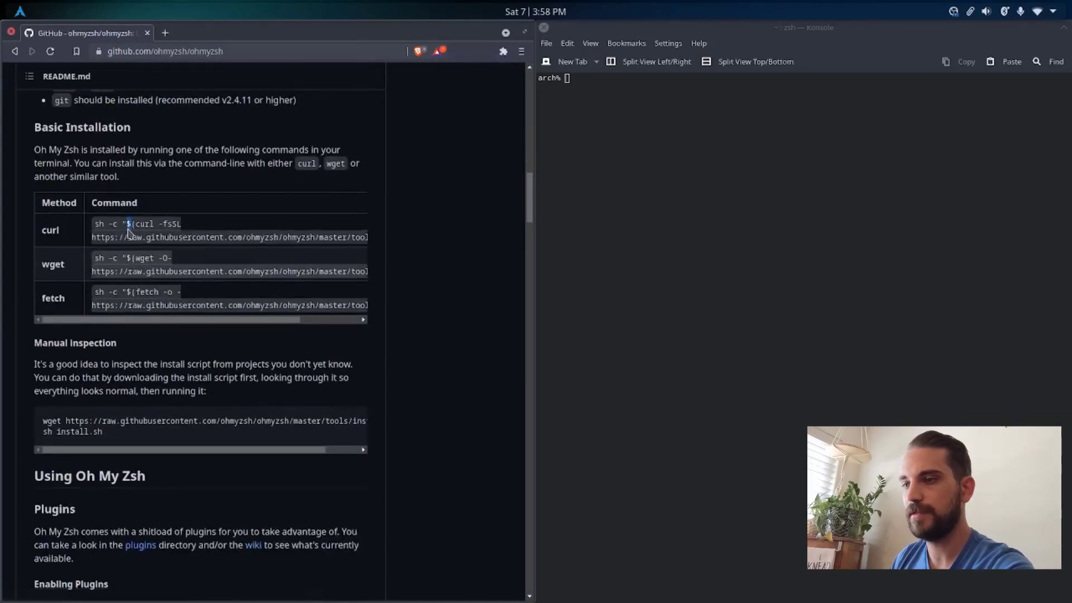
triple_click(128, 230)
right_click(129, 229)
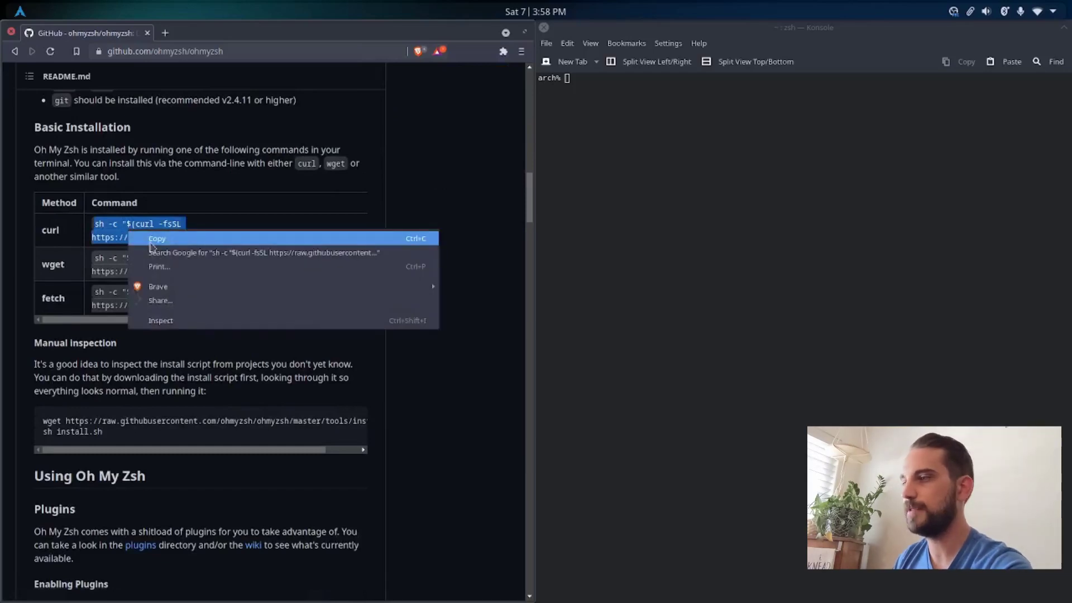
click(156, 239)
click(624, 108)
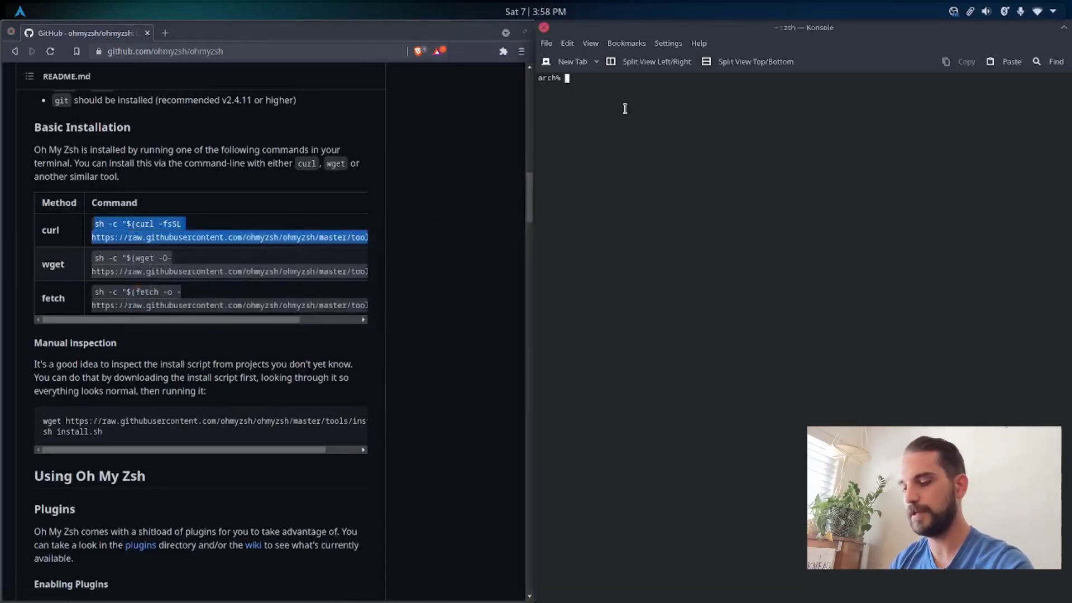
key(ctrl+shift+v)
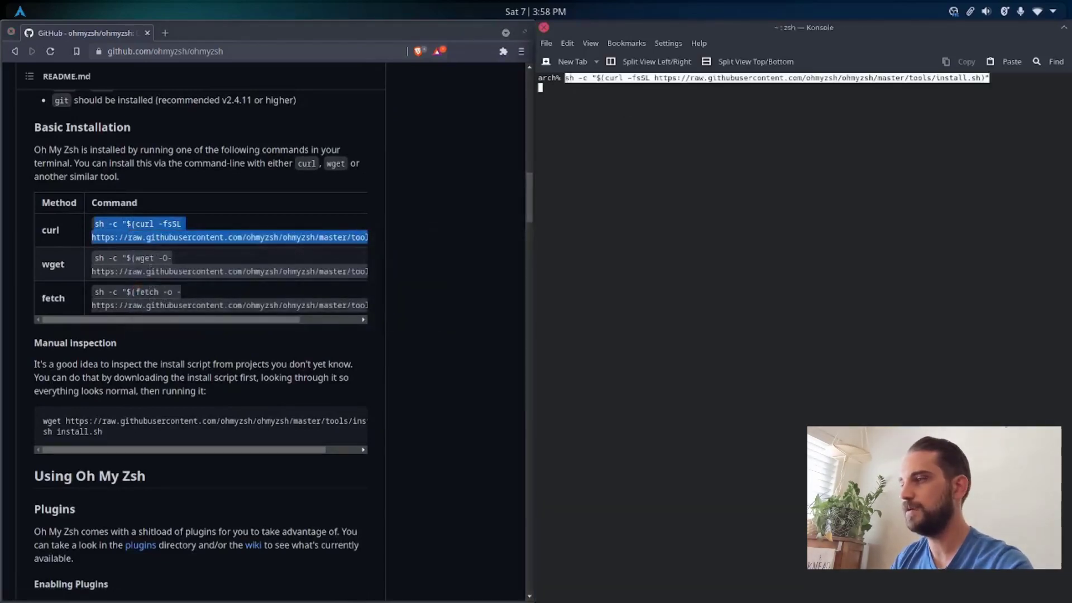
key(Return)
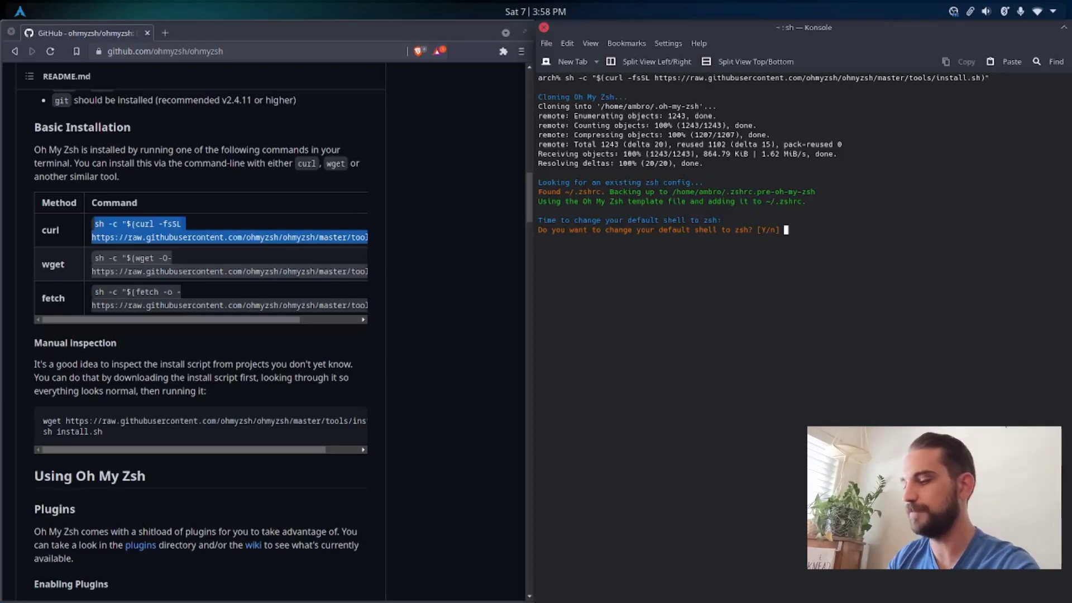
Step: Accept changing the default shell to zsh, enter the account password, and clear the terminal output
key(Return)
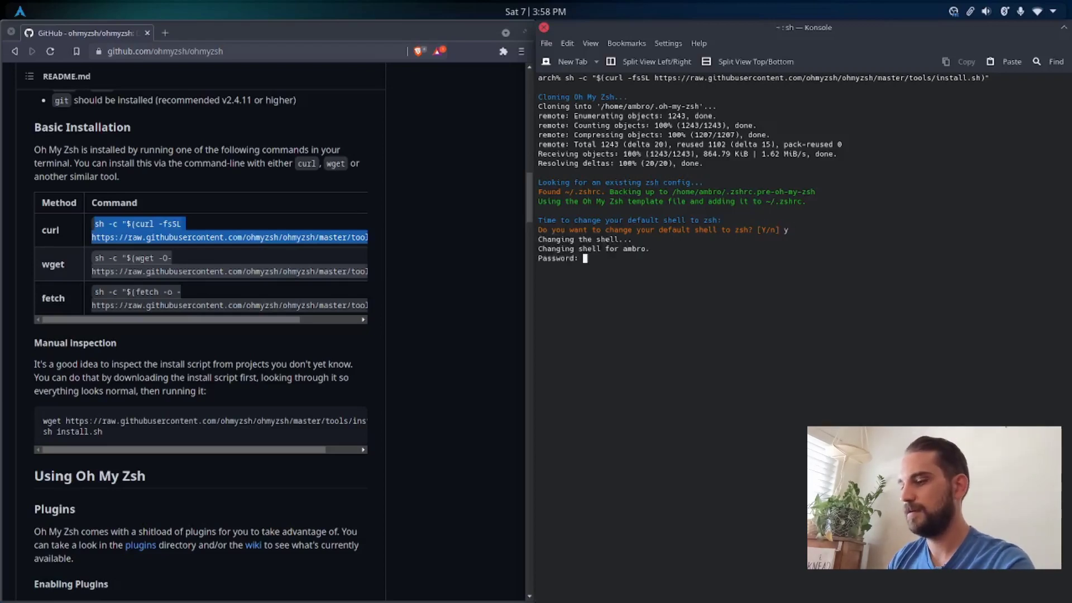
key(Return)
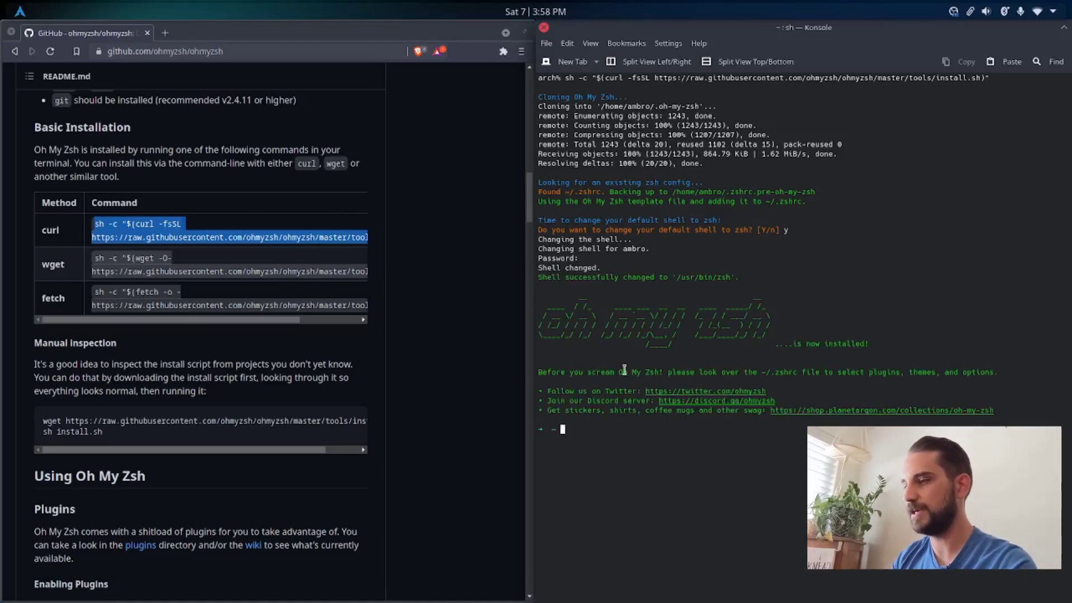
key(ctrl+l)
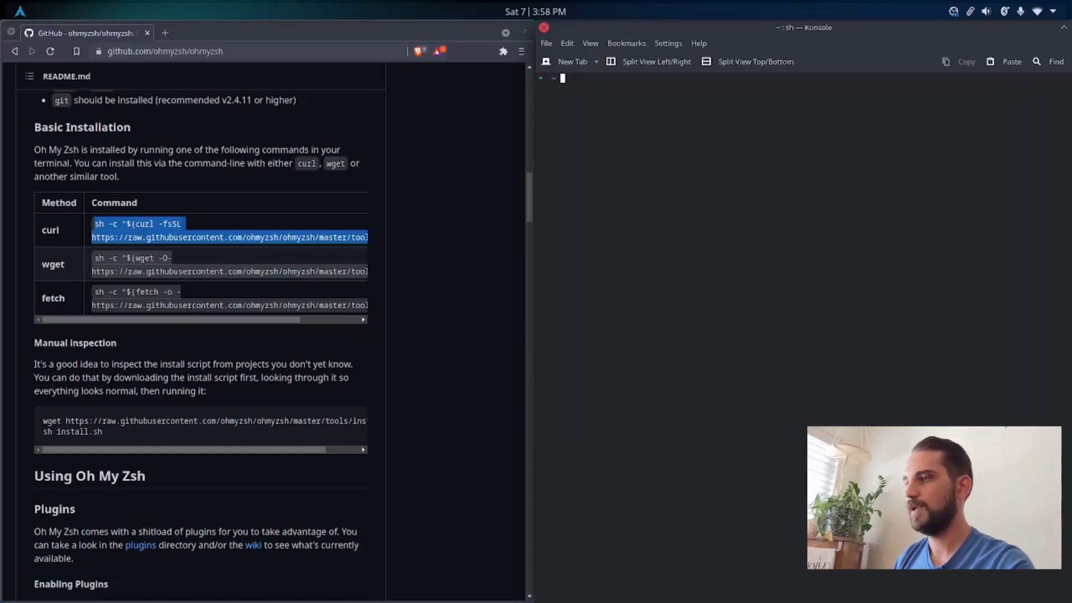
Step: Close the Konsole window despite its running process and start a new Konsole session
click(543, 27)
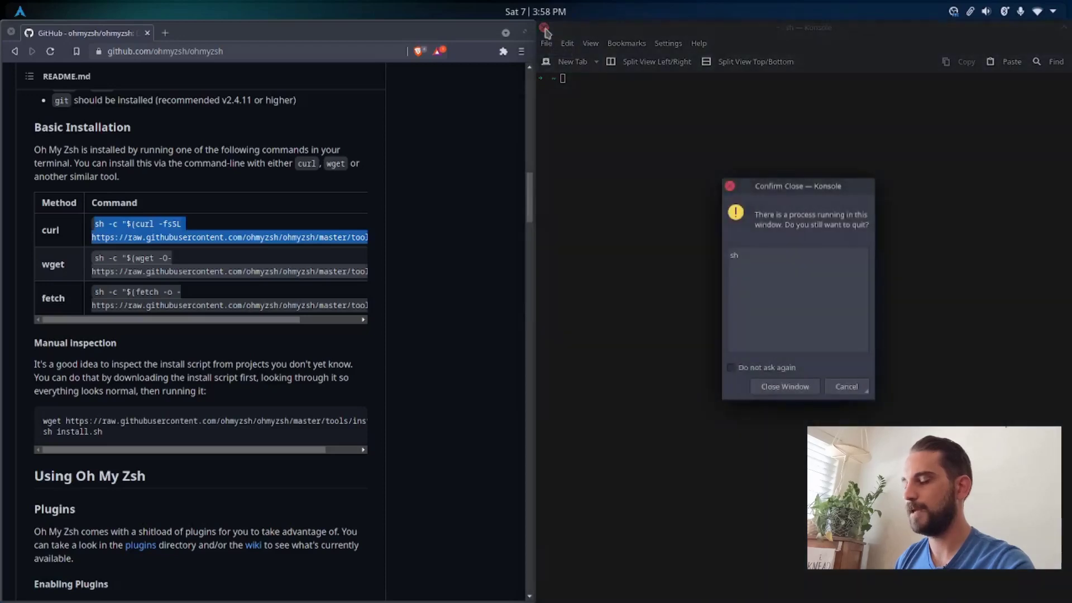
click(785, 389)
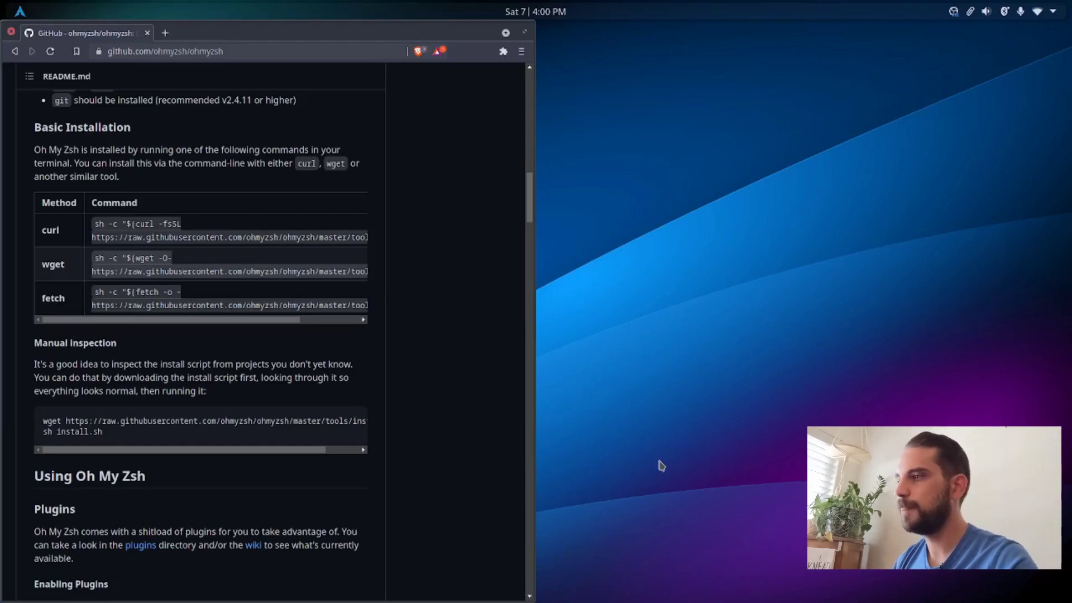
key(ctrl+alt+t)
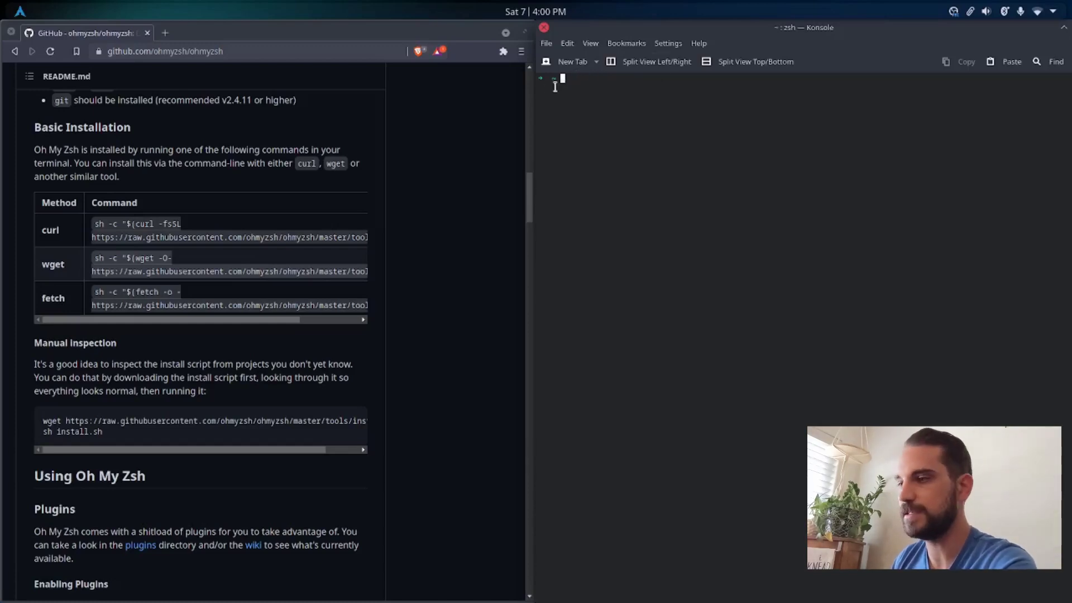
Step: Search the web for "zsh autosuggestions" in Brave and open the zsh-users/zsh-autosuggestions GitHub repository
click(216, 51)
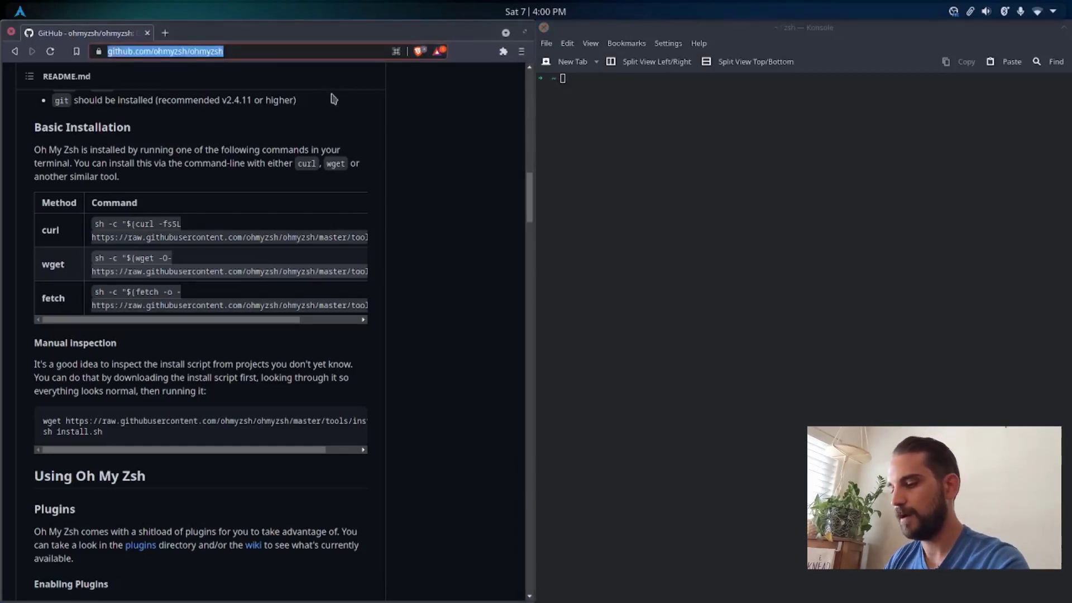
text(z)
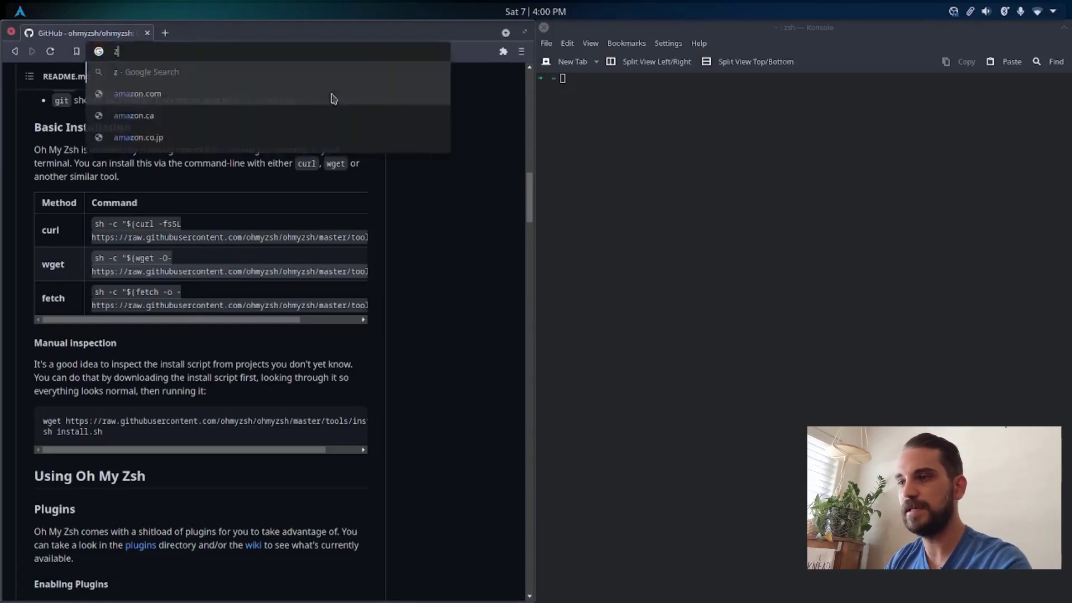
text(sh auto)
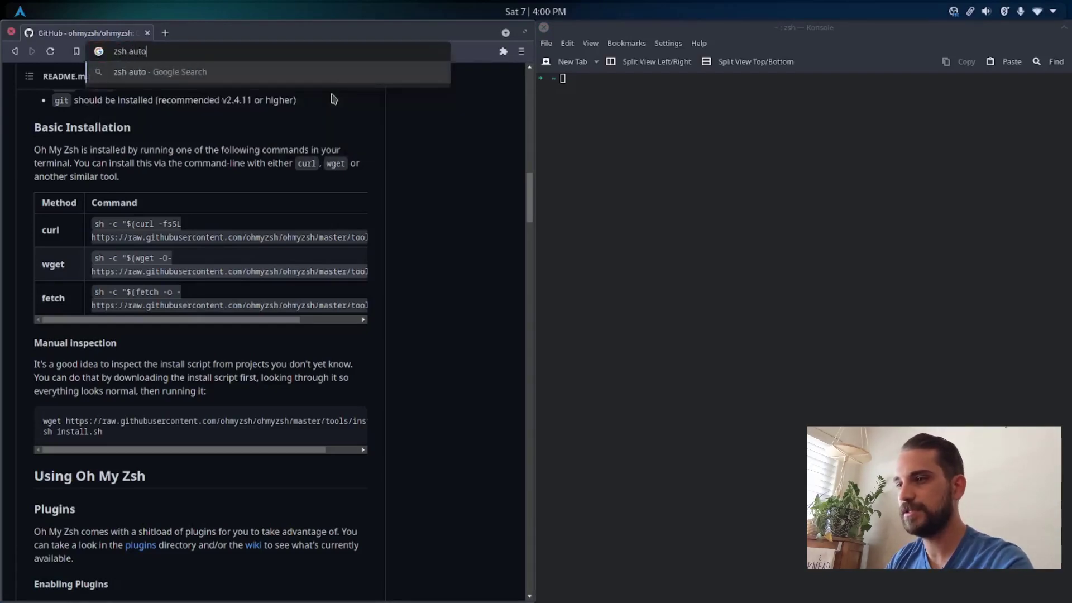
text(suggestions)
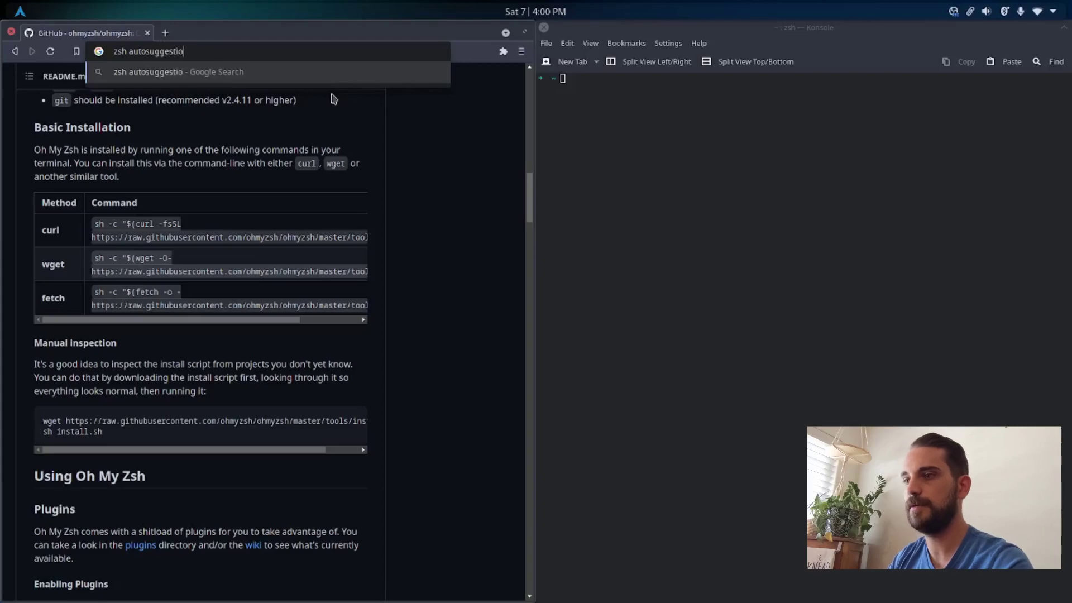
key(Return)
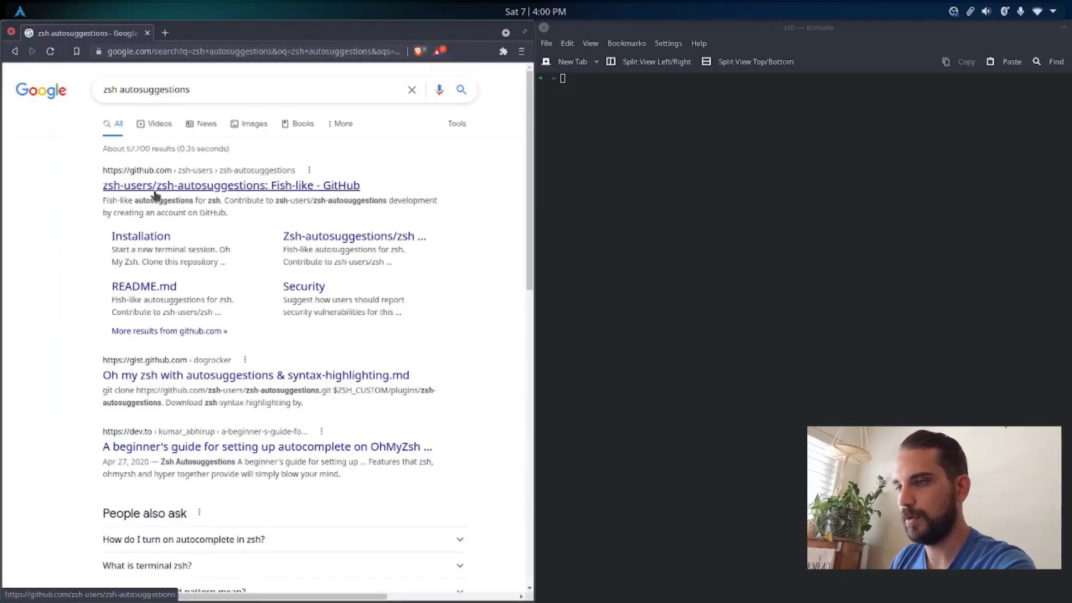
click(141, 187)
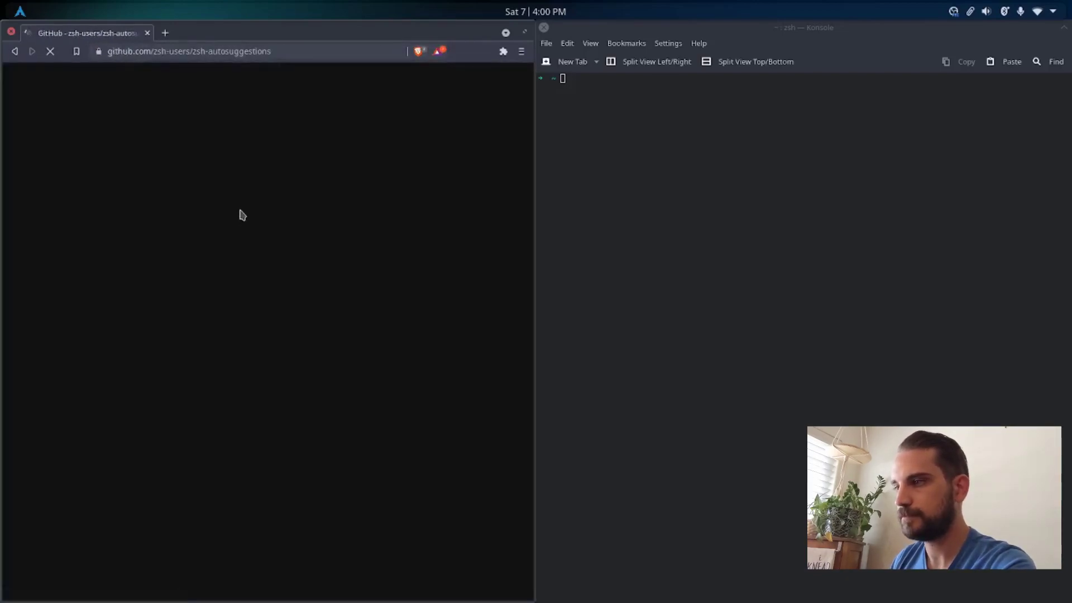
Step: Open the zsh-autosuggestions installation guide (INSTALL.md) at its Oh My Zsh section
scroll(240, 218, down, 10)
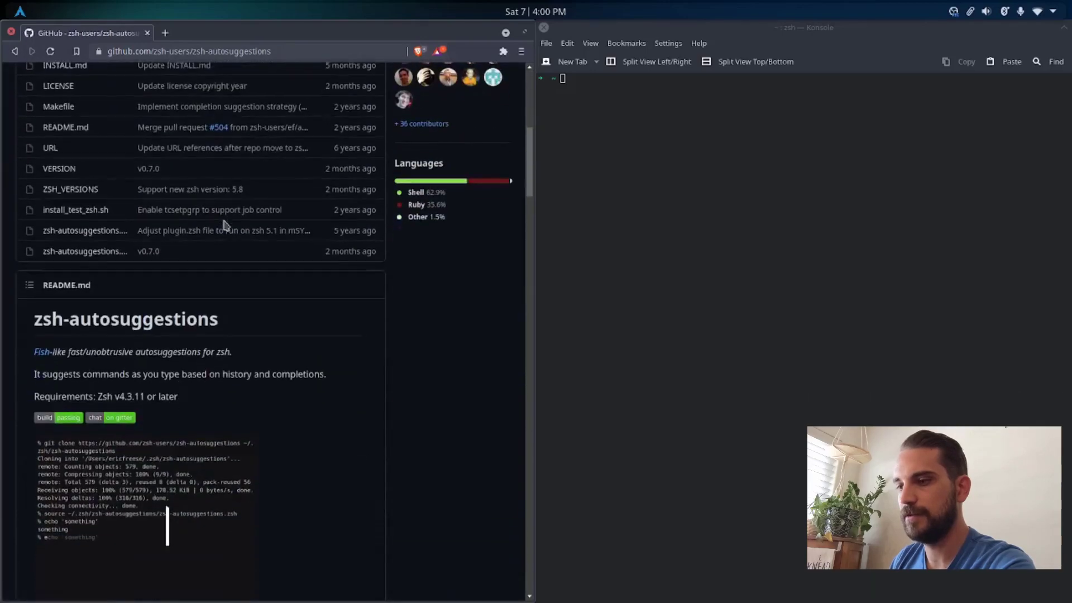
scroll(225, 225, down, 4)
click(78, 364)
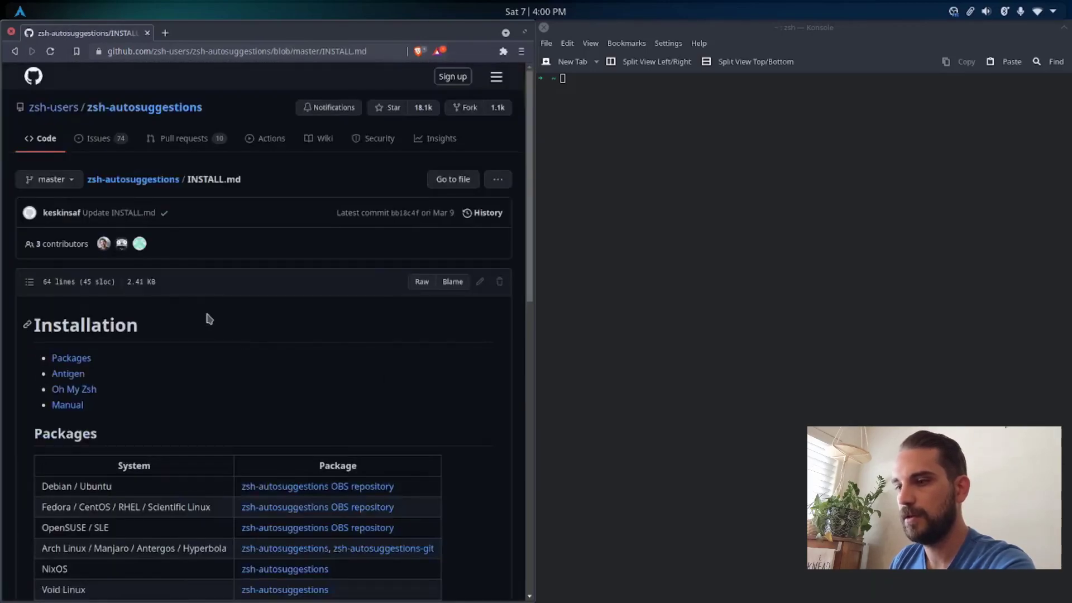
scroll(193, 327, down, 2)
click(66, 304)
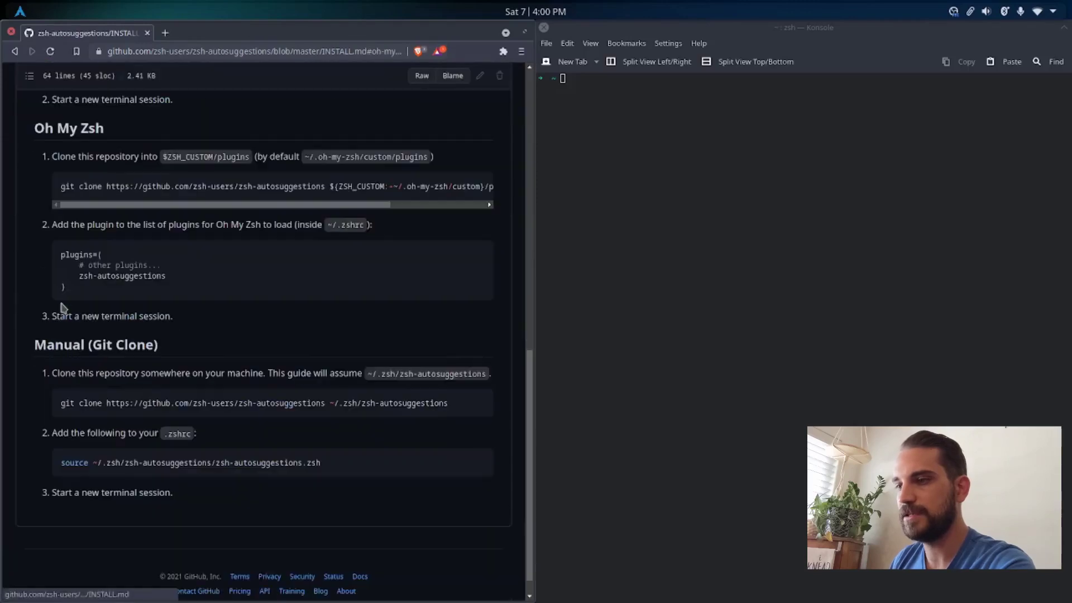
Step: Copy the Oh My Zsh git clone command for zsh-autosuggestions and run it in Konsole
triple_click(71, 187)
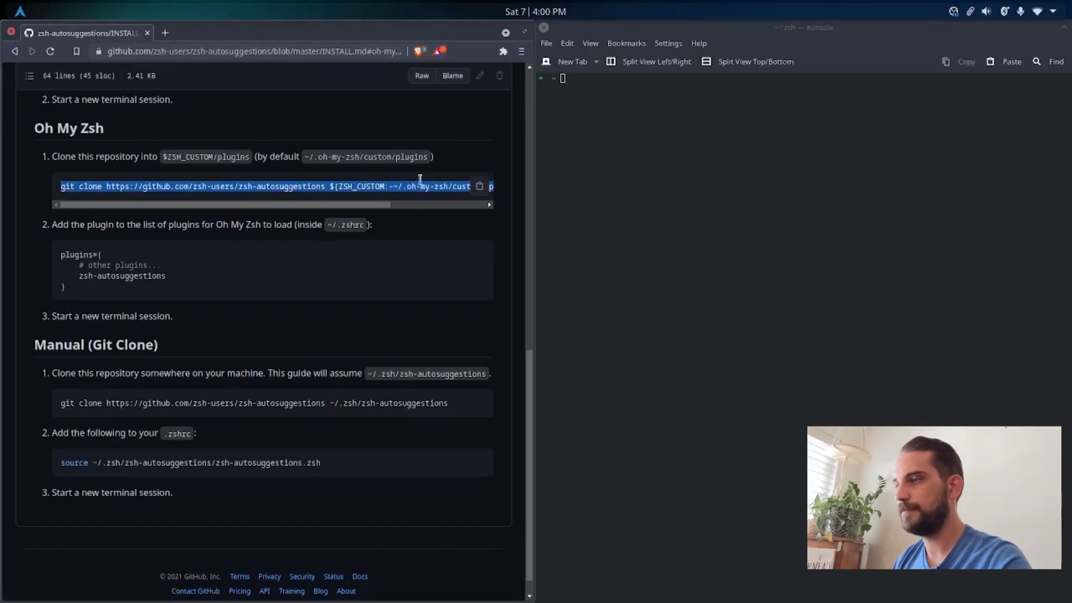
click(605, 114)
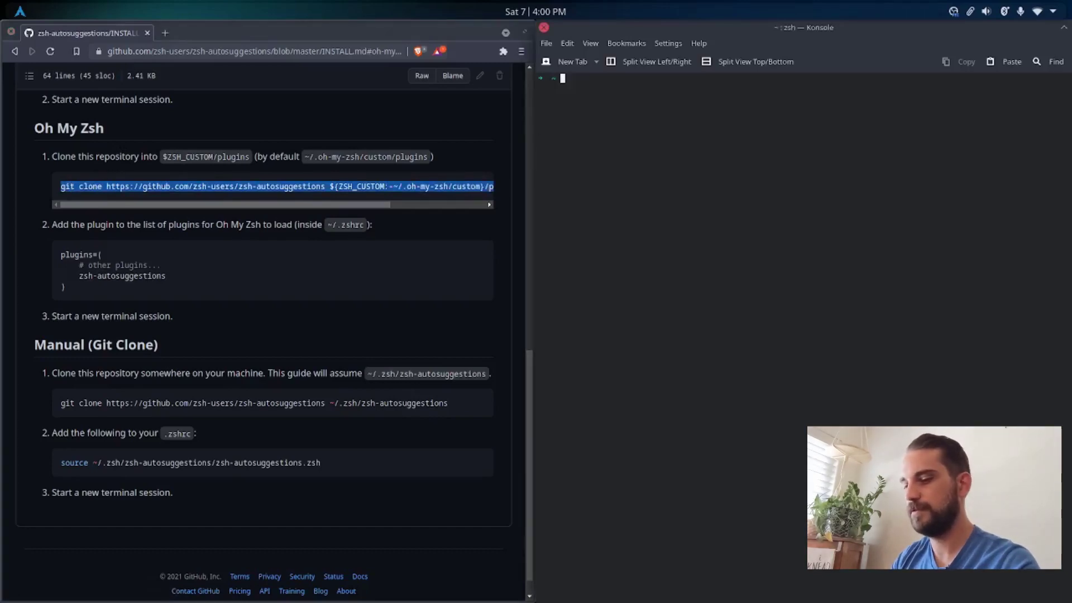
text(git clone https://github.com/zsh-users/zsh-autosuggestions ${ZSH_CUSTOM:-~/.oh-my-zsh/custom}/plugins/zsh-autosuggestions)
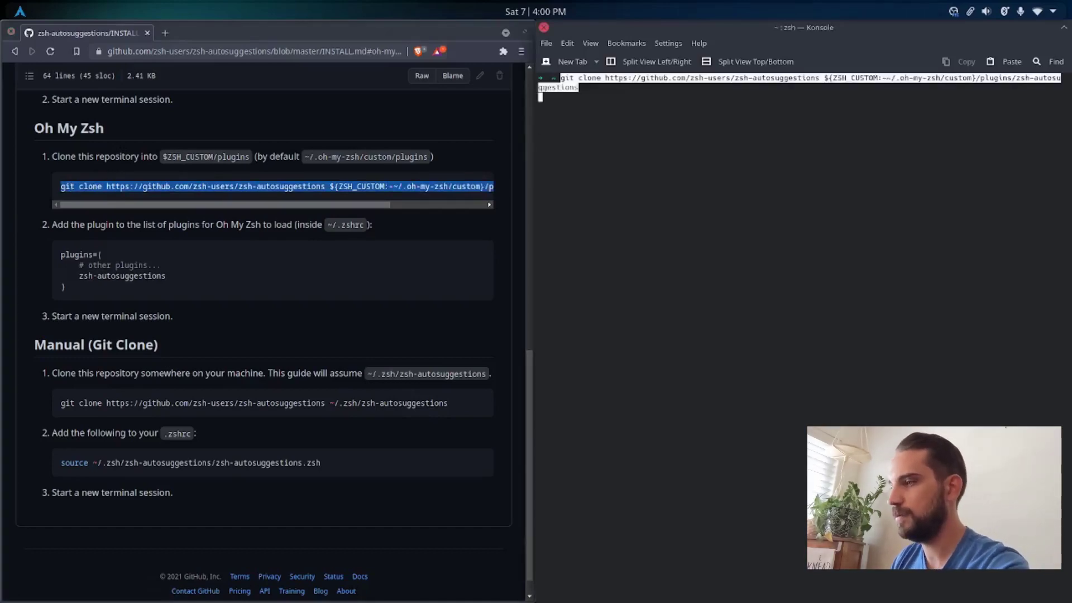
key(Return)
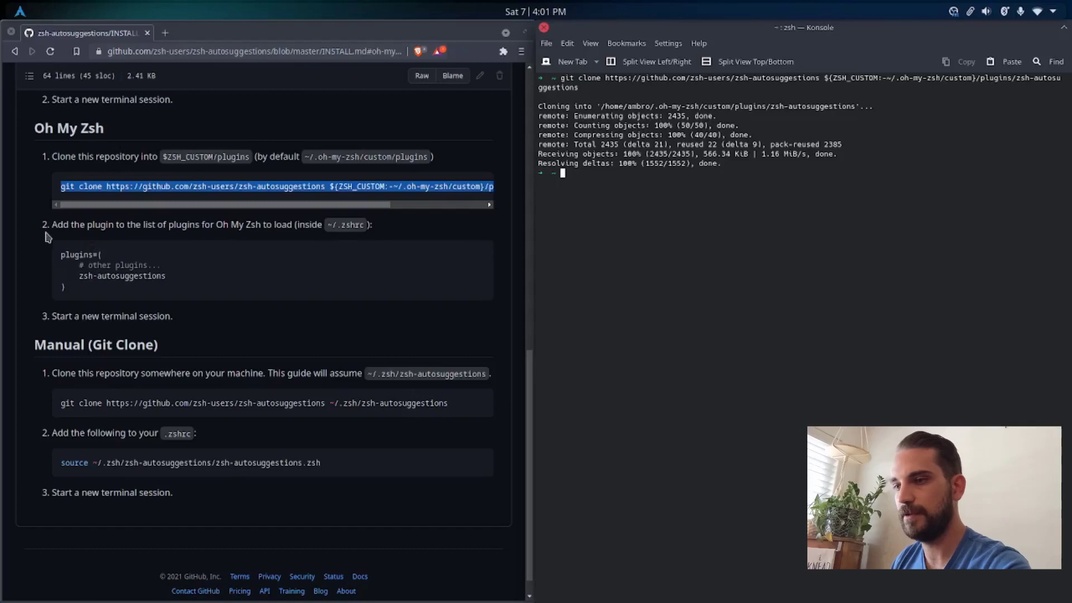
Step: Open the ~/.zshrc configuration file in vim from the Konsole prompt
drag(42, 227, 62, 223)
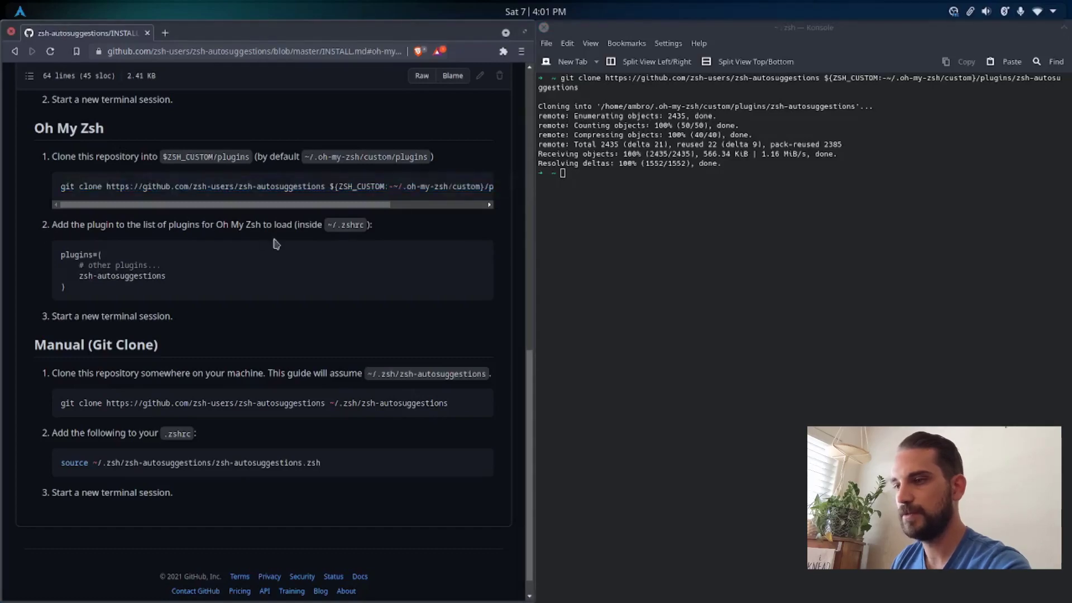
click(626, 199)
text(vim)
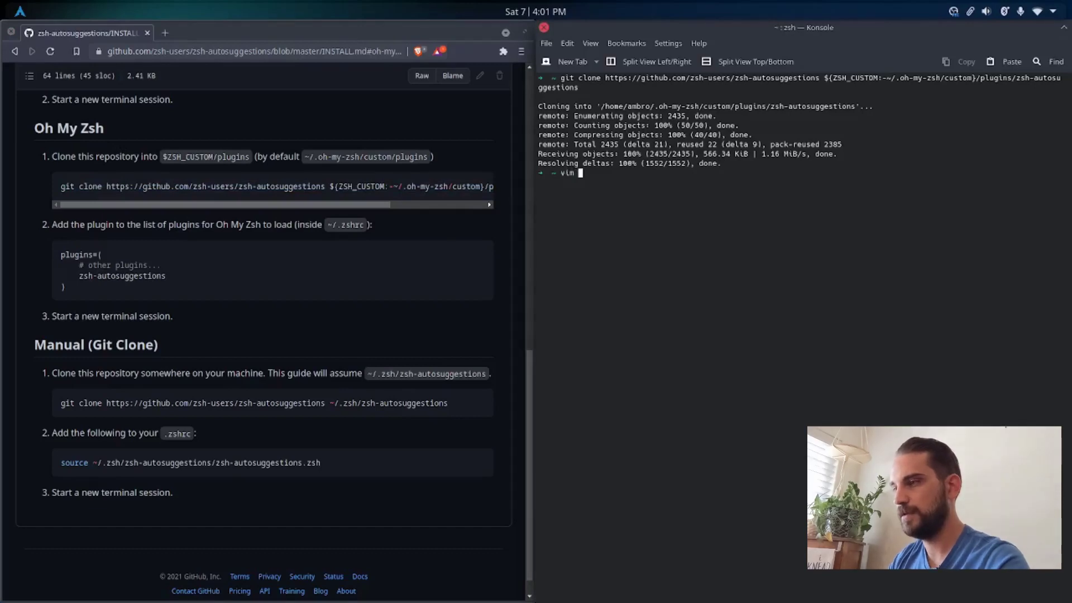
text( ~/)
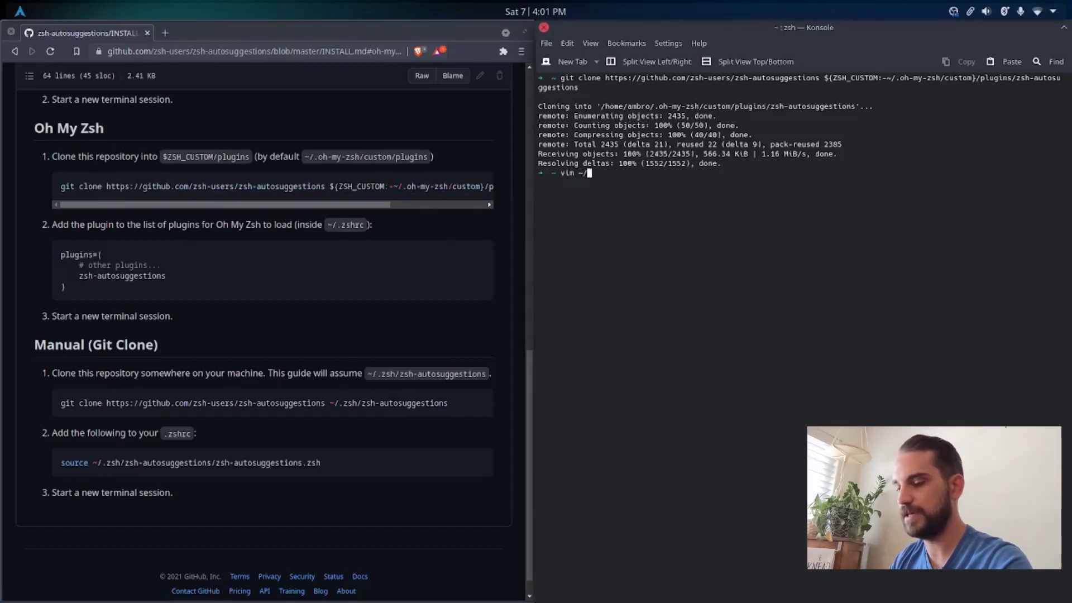
text(.zshr)
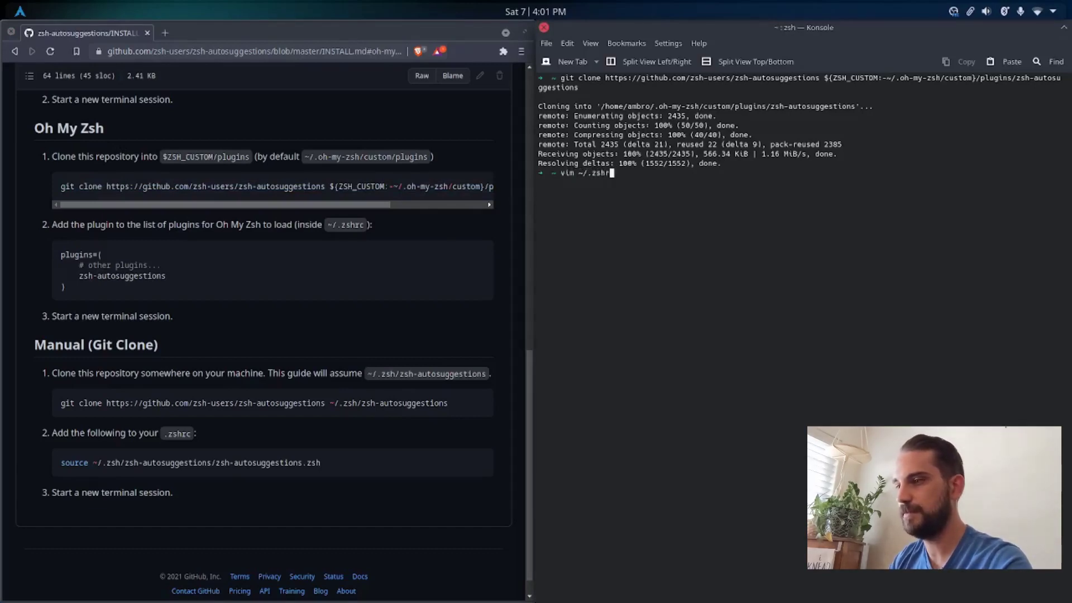
text(c)
key(Return)
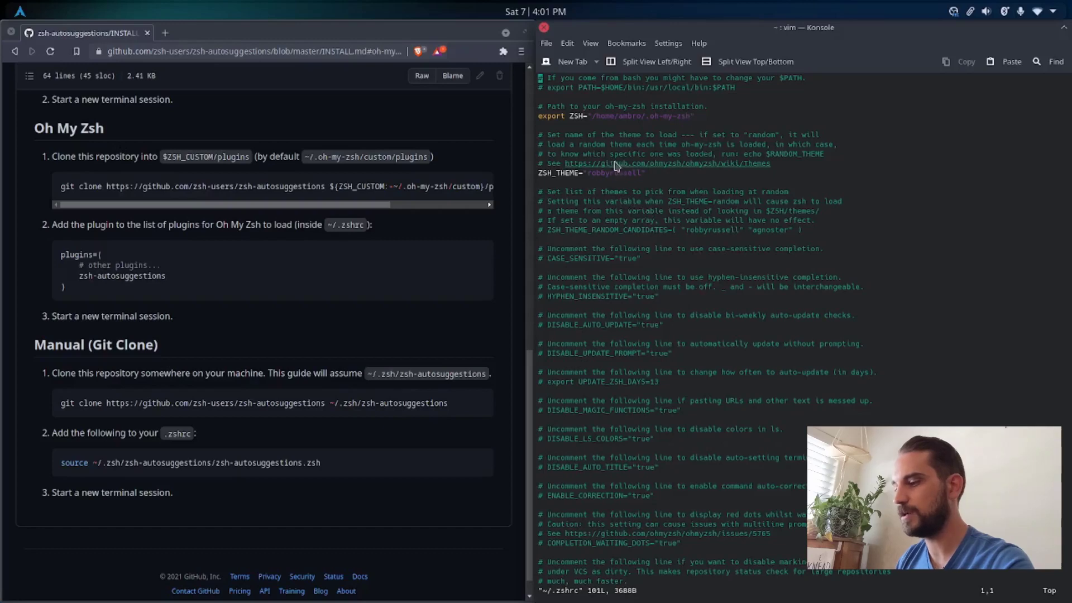
Step: Add zsh-autosuggestions after git in the plugins list of ~/.zshrc
key(i)
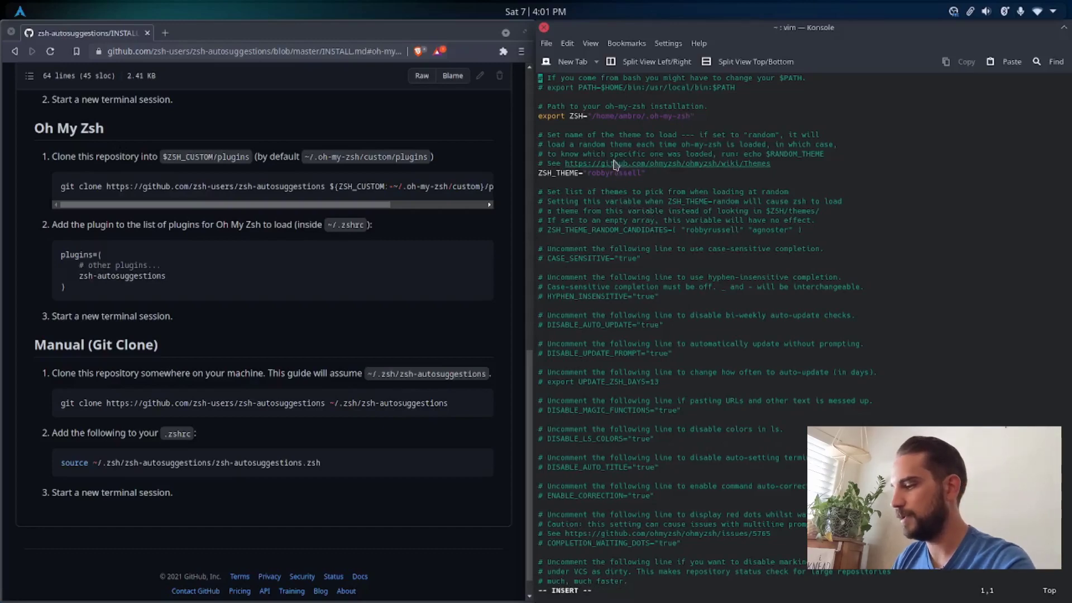
key(Page_Down)
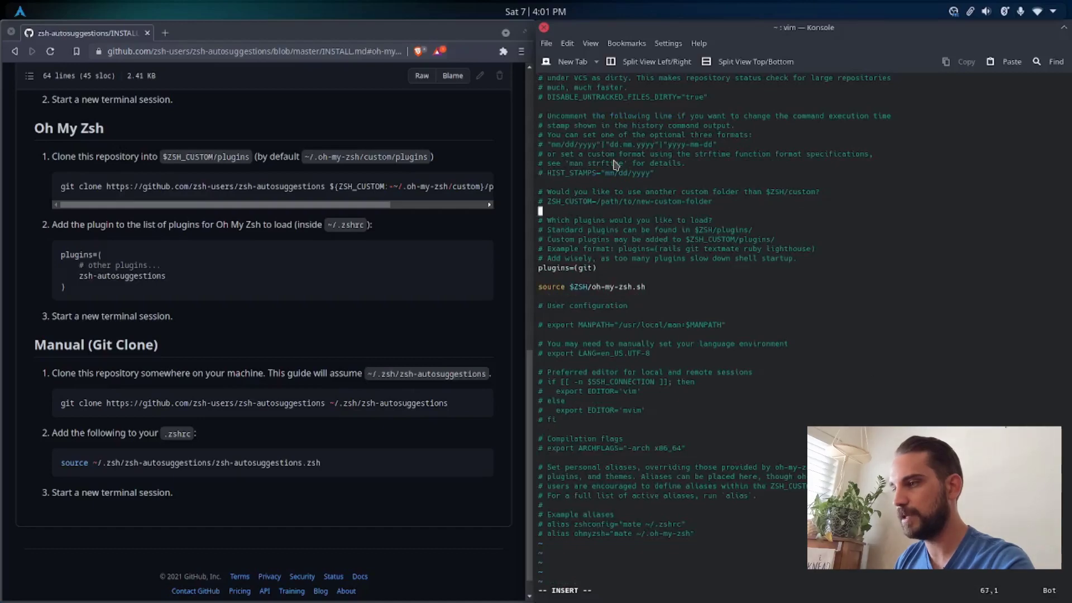
key(Down)
key(Down)
key(Down)
key(Down)
key(Down)
key(Down)
key(Right)
key(Right)
key(Right)
key(Right)
key(Right)
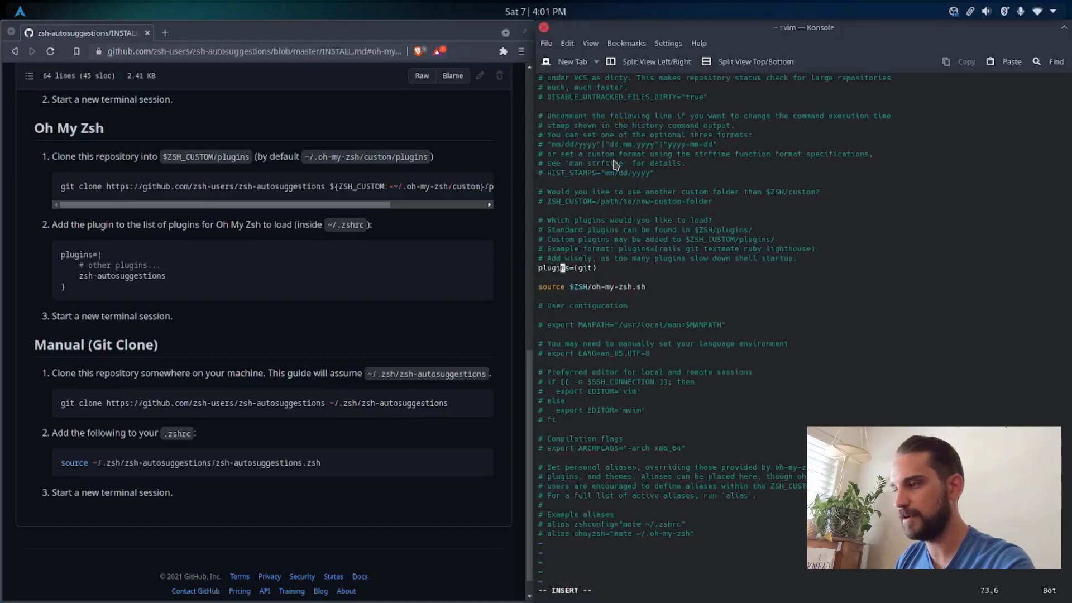
key(Right)
key(Right)
key(Right)
key(Right)
key(Right)
key(Right)
key(Right)
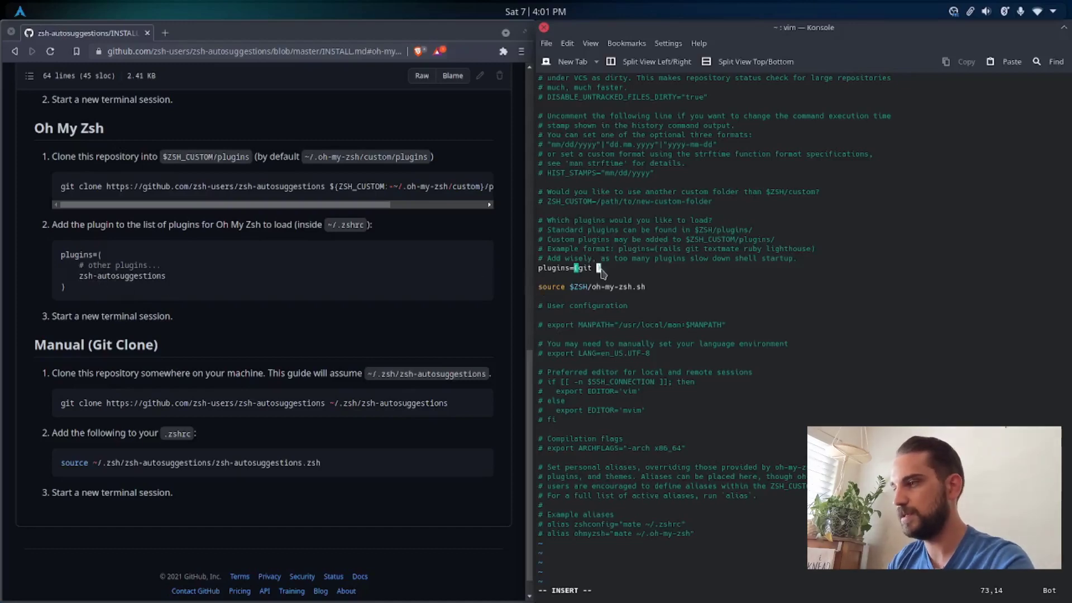
text(zsh)
text(-autosuggestio)
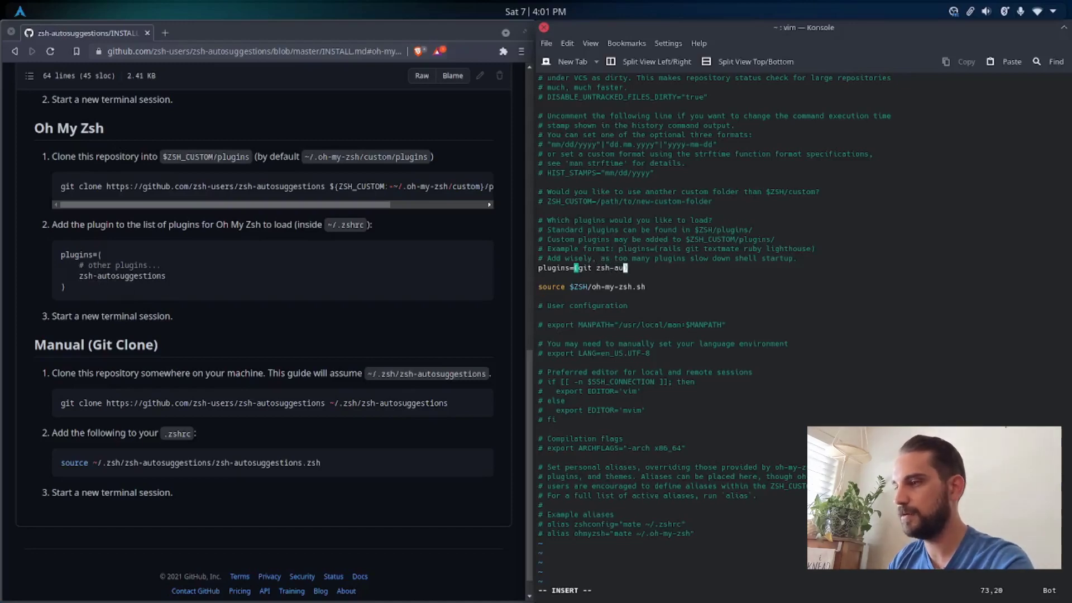
text(ns)
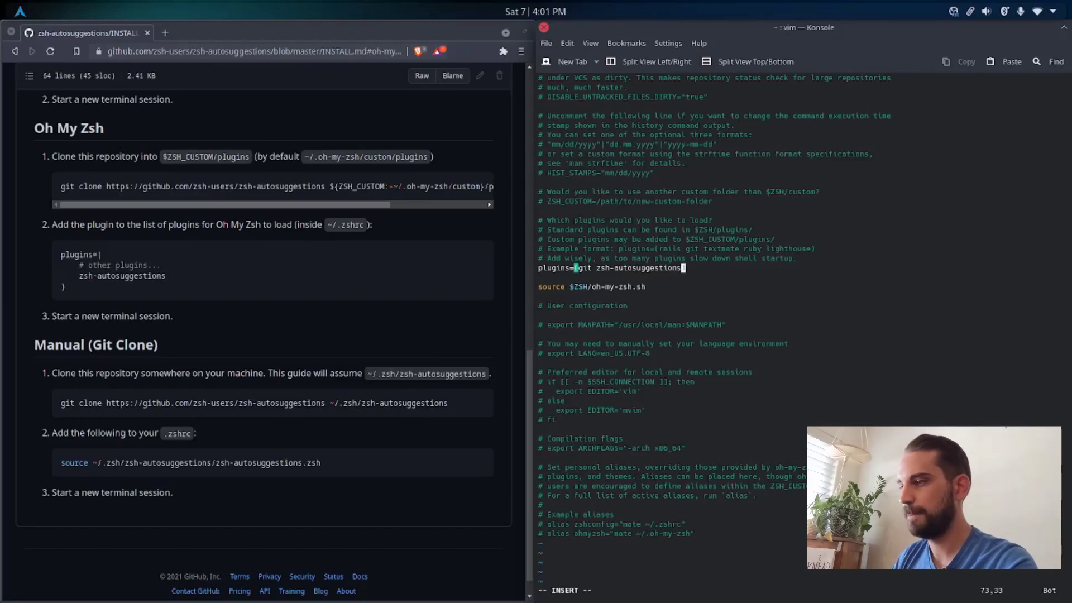
Step: Save ~/.zshrc, quit vim, and clear the terminal
key(Escape)
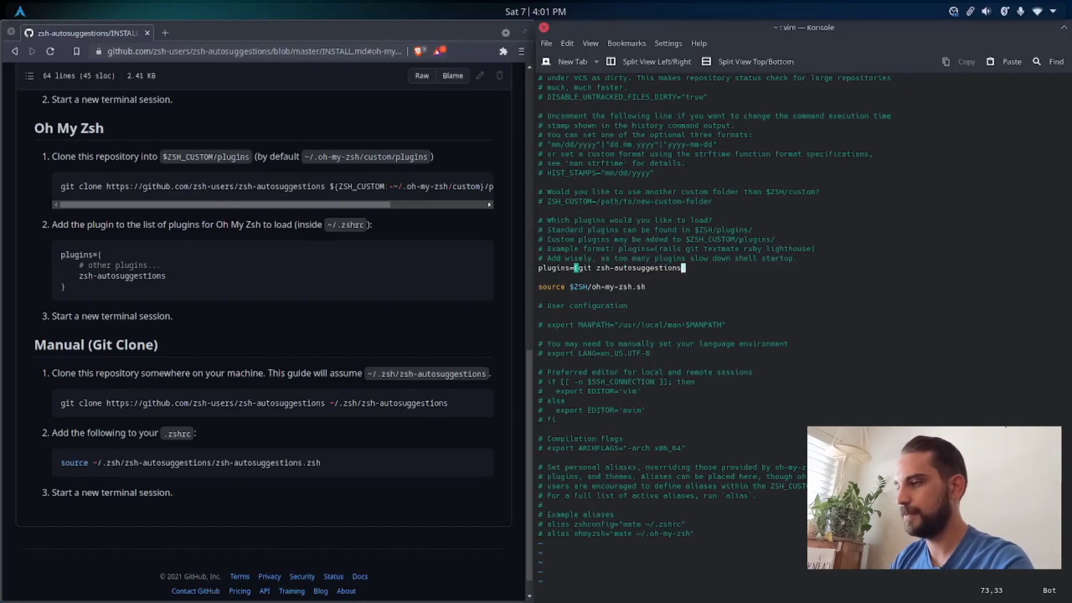
text(:wq)
key(Return)
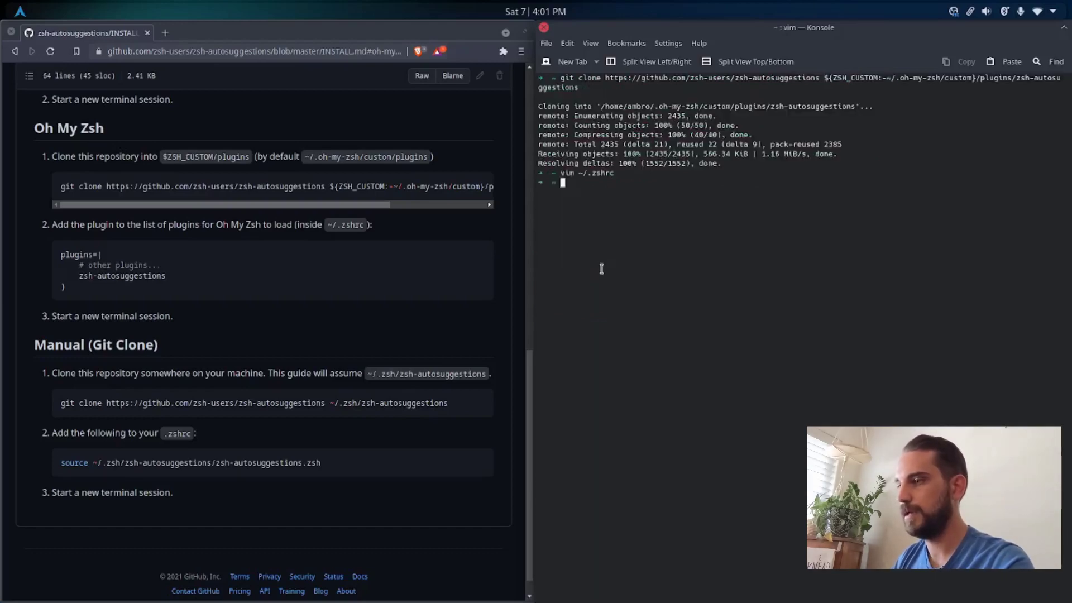
key(ctrl+l)
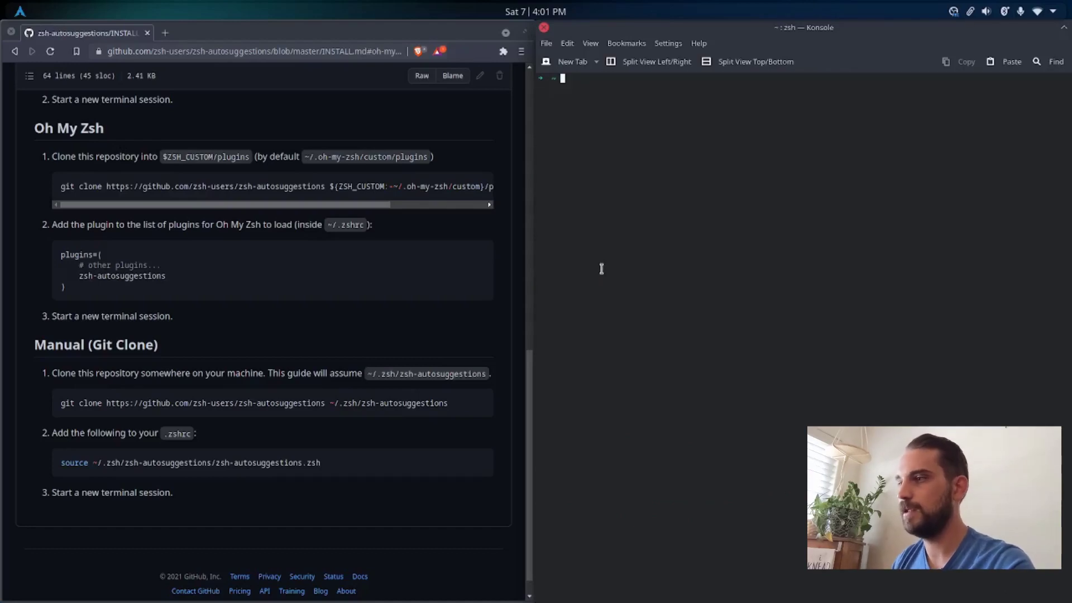
Step: Search the web for "zsh highlighter" in Brave and open the zsh-users/zsh-syntax-highlighting GitHub repository
click(226, 52)
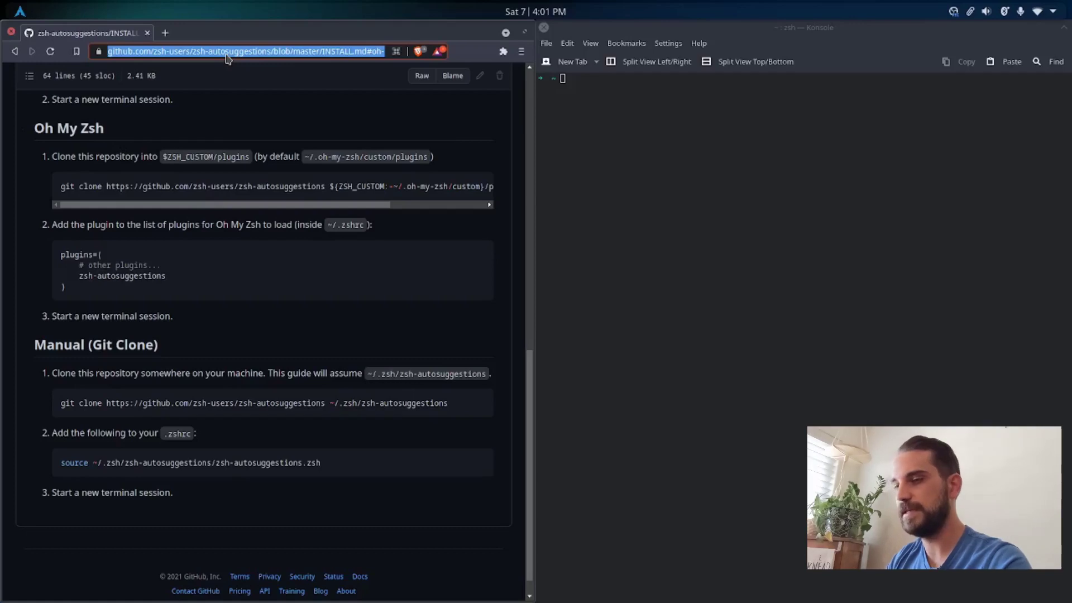
text(zs)
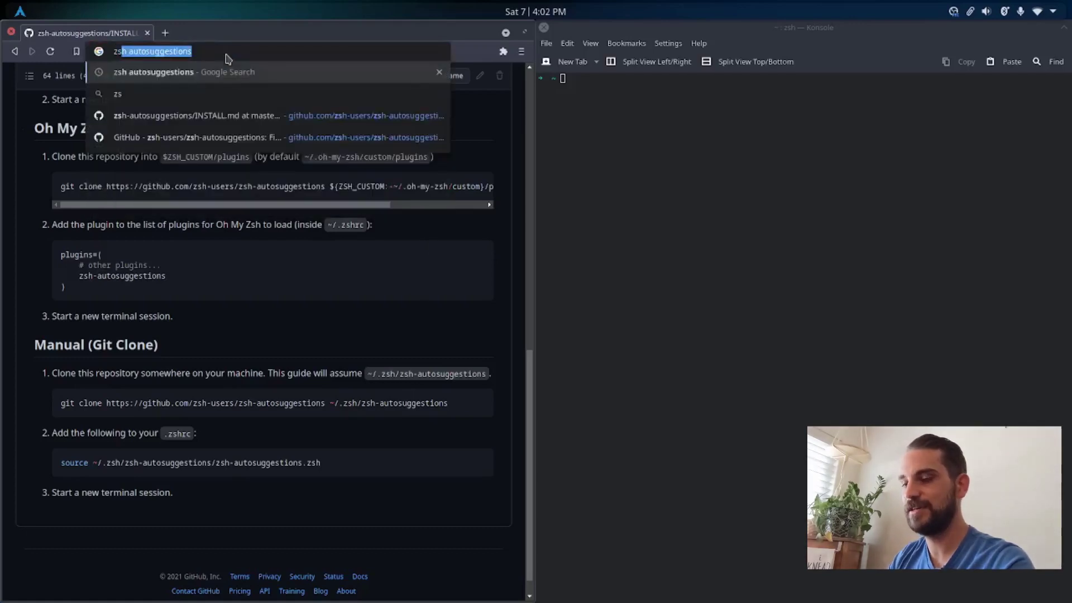
text(h highlighter)
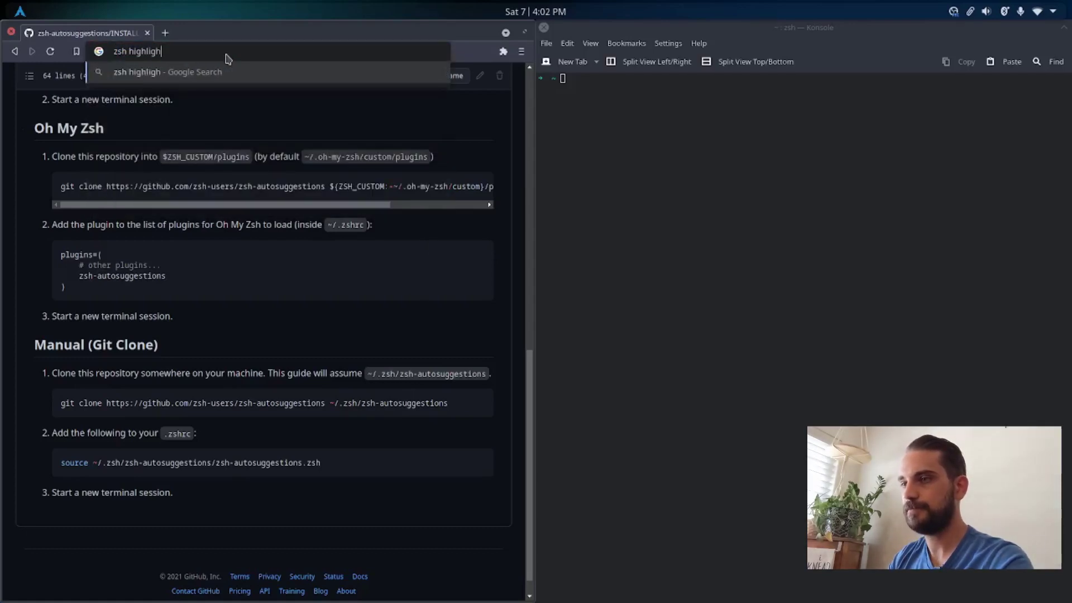
key(Return)
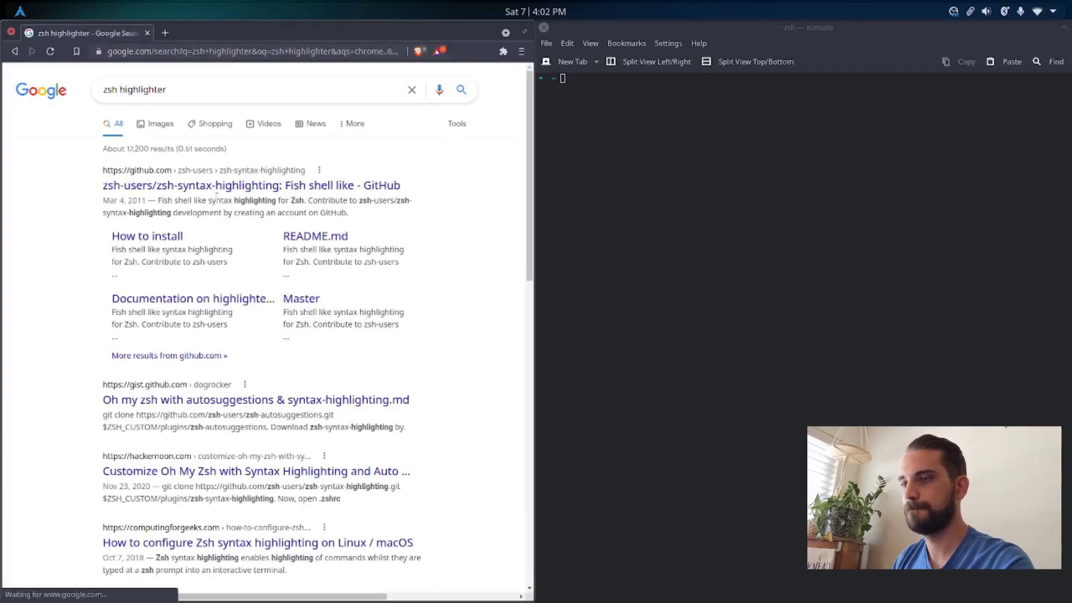
click(187, 191)
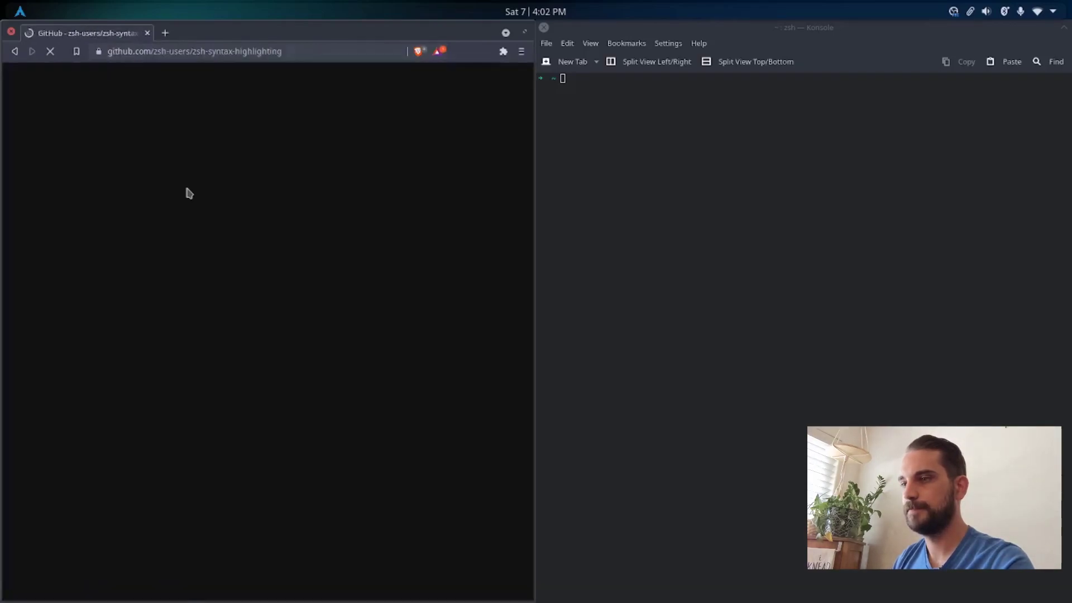
Step: Open the zsh-syntax-highlighting installation guide (INSTALL.md) at its Oh-my-zsh section
scroll(188, 193, down, 5)
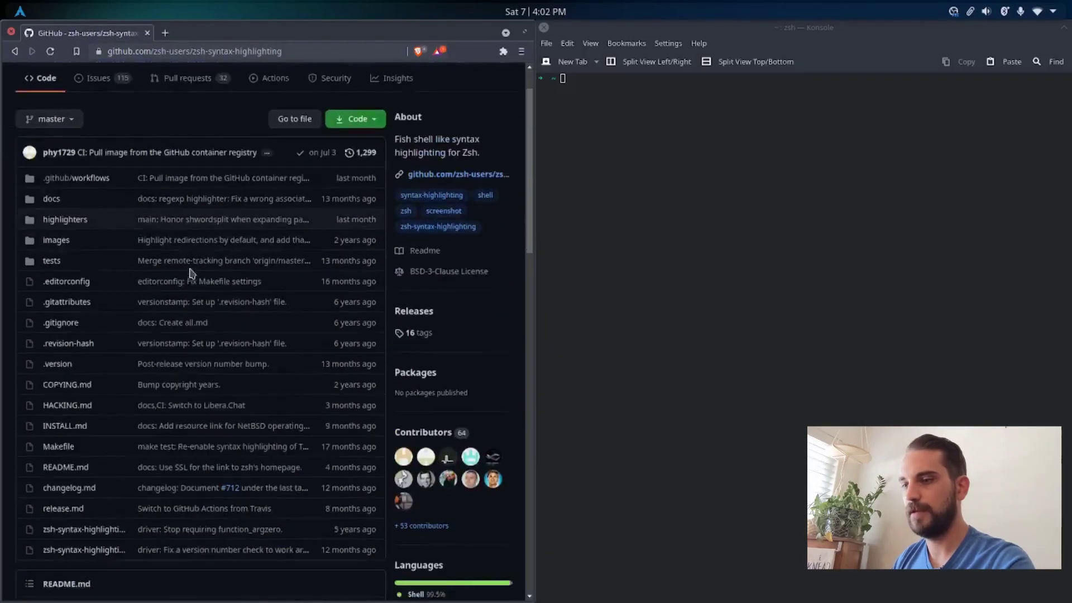
scroll(190, 273, down, 8)
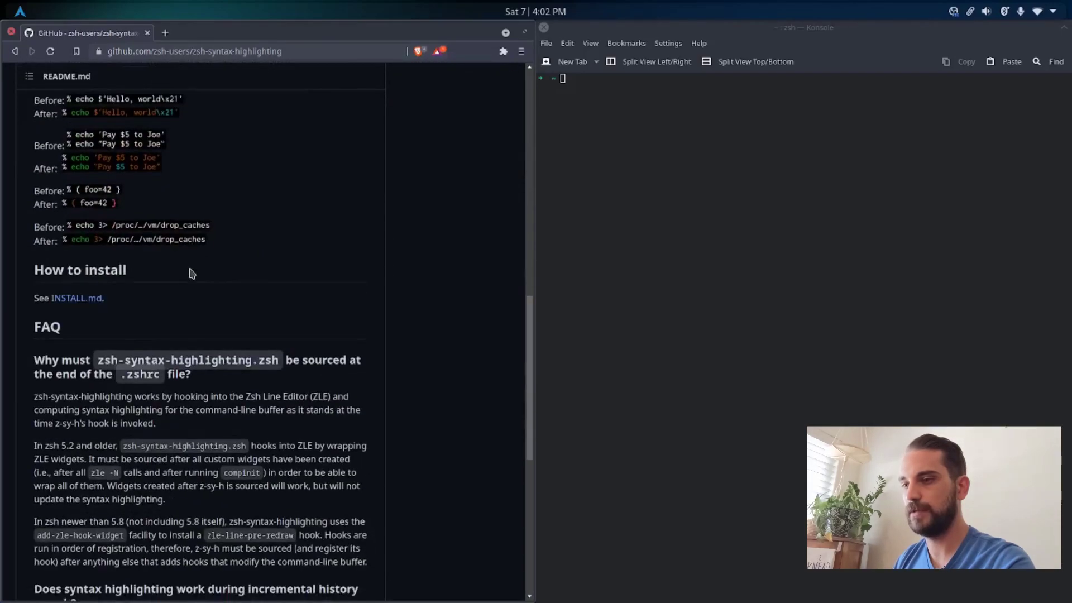
click(90, 298)
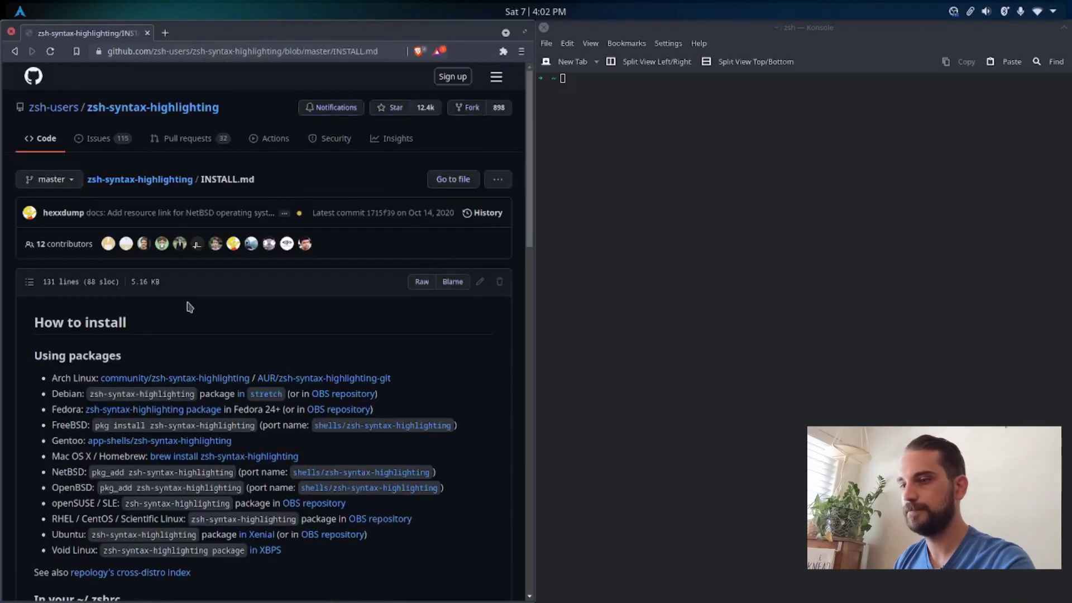
scroll(232, 311, down, 4)
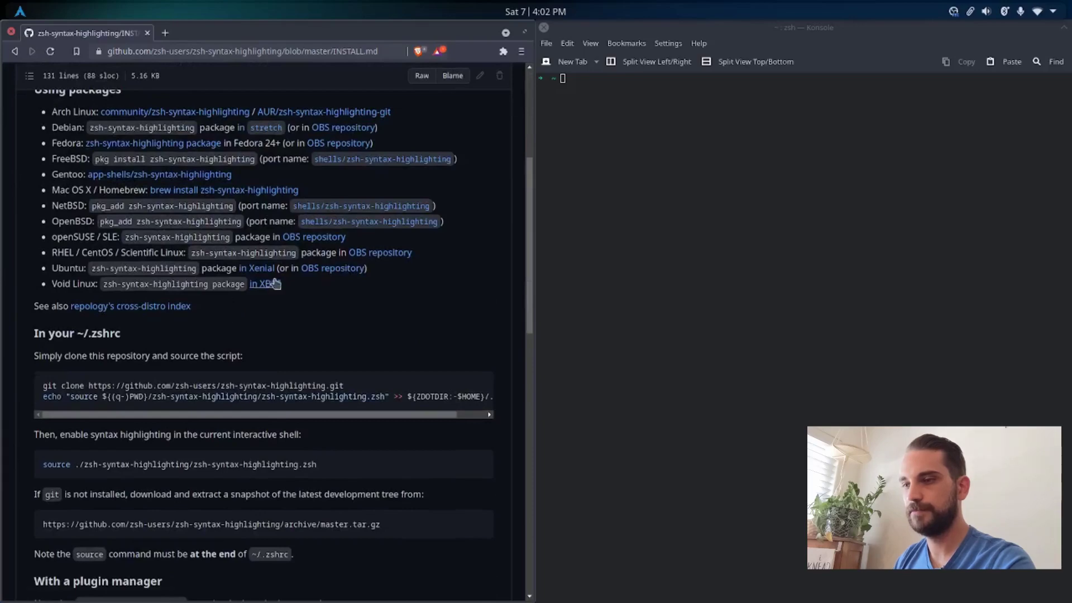
scroll(268, 252, up, 3)
scroll(233, 251, down, 8)
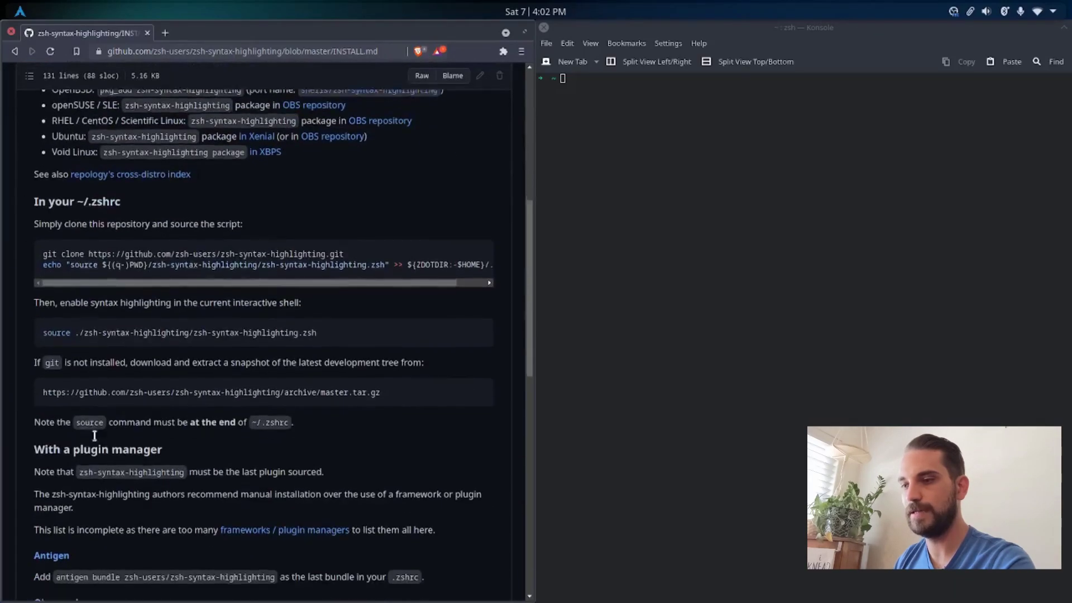
scroll(96, 440, down, 5)
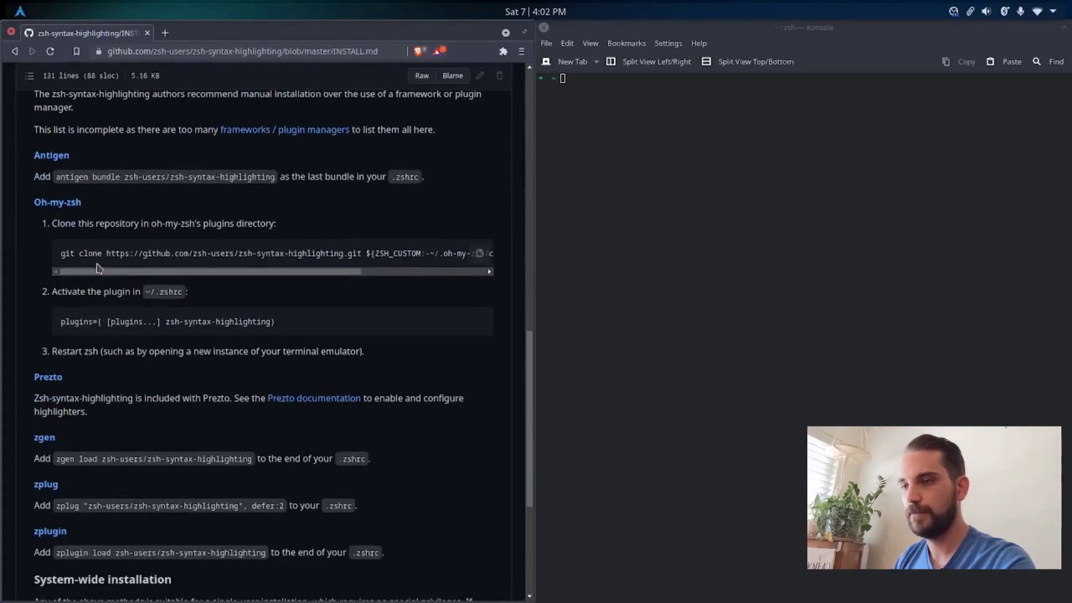
Step: Copy the Oh-my-zsh git clone command for zsh-syntax-highlighting and run it in Konsole
double_click(90, 254)
triple_click(100, 255)
key(ctrl+c)
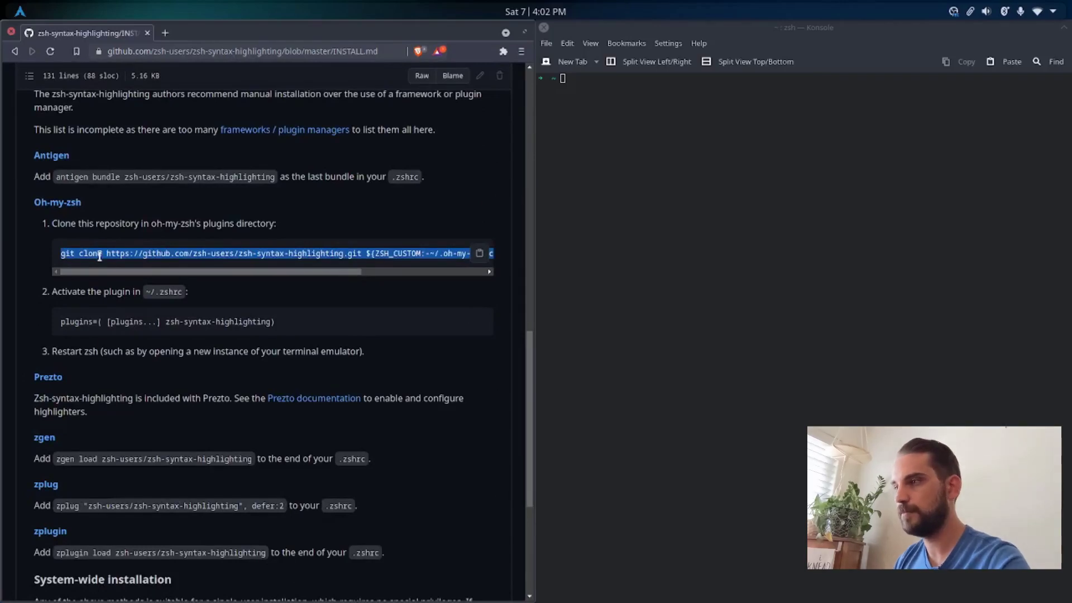
click(591, 96)
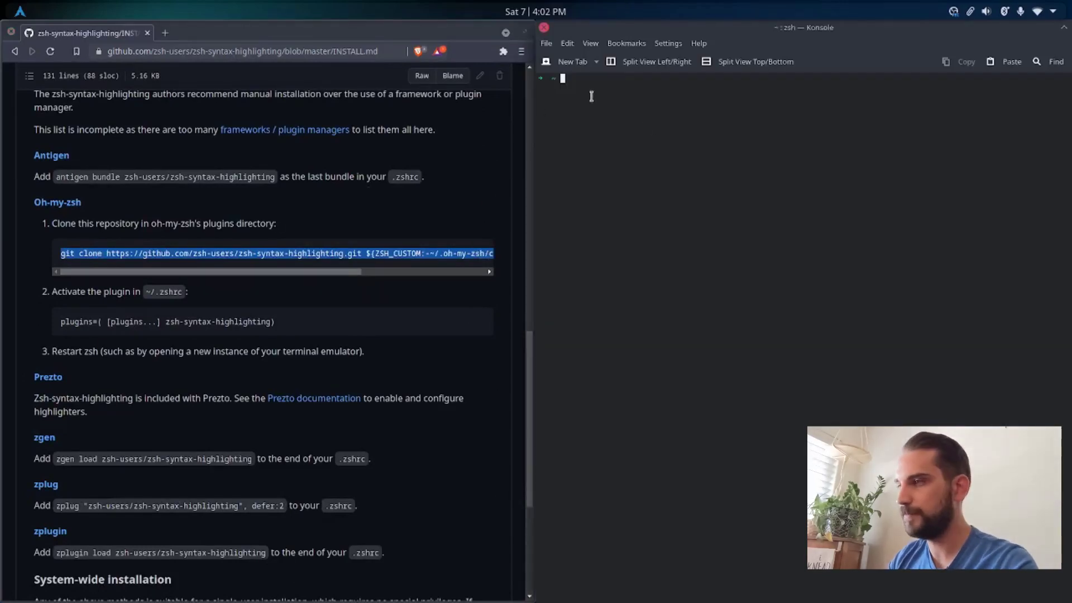
key(ctrl+shift+v)
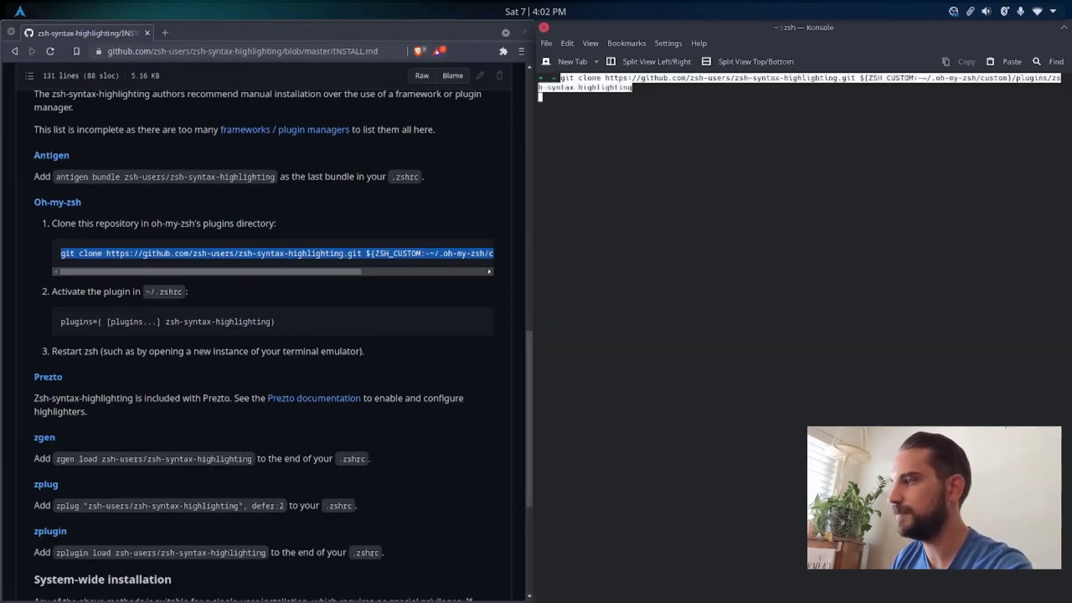
key(Return)
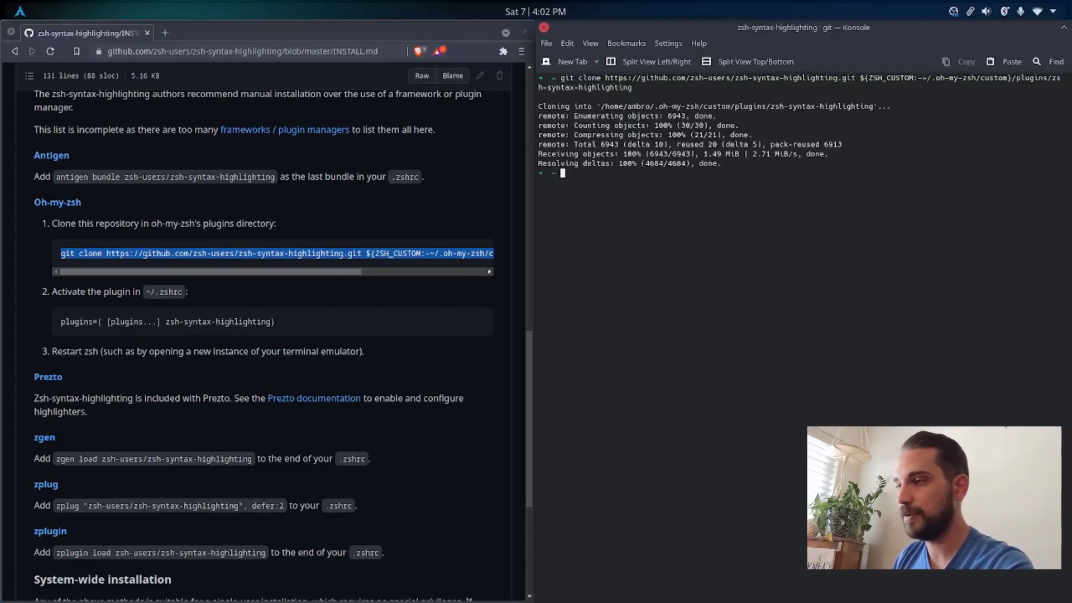
Step: Open ~/.zshrc in vim and add zsh-syntax-highlighting after zsh-autosuggestions in the plugins list
text(vim ~/.zshrc)
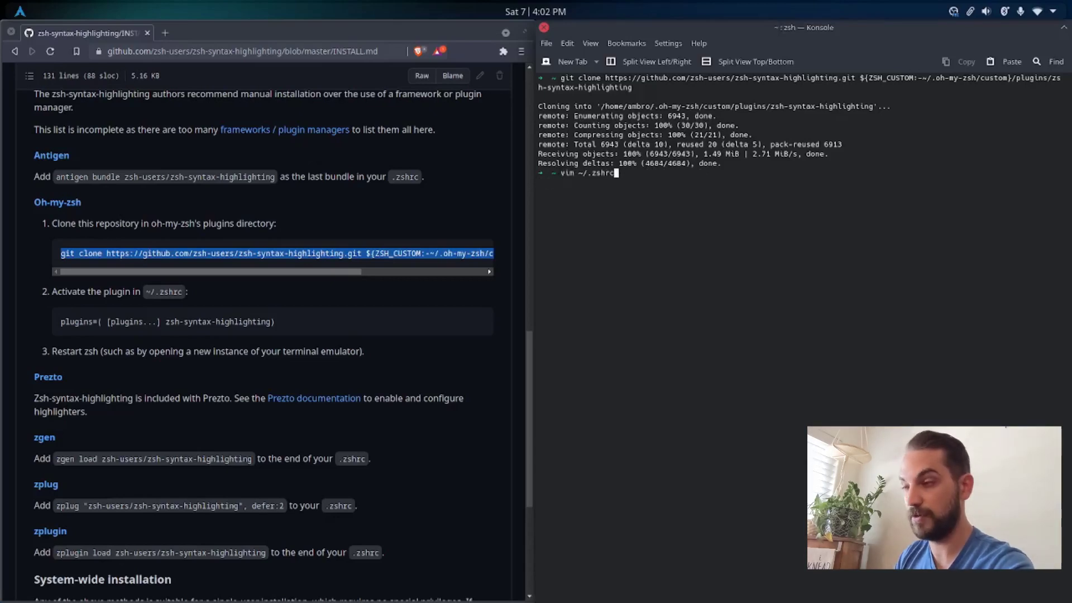
key(Return)
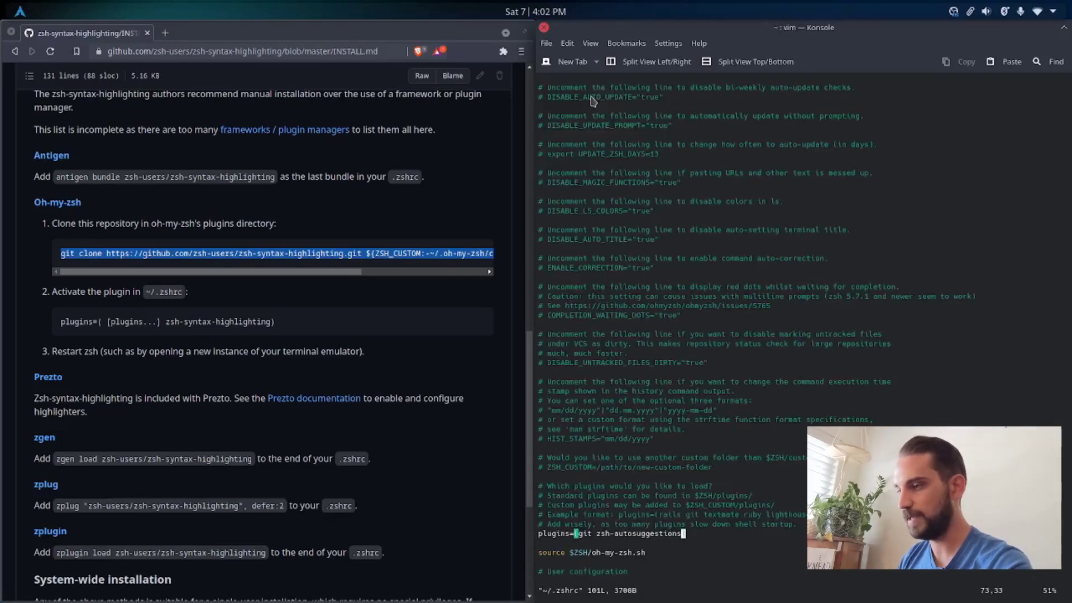
key(i)
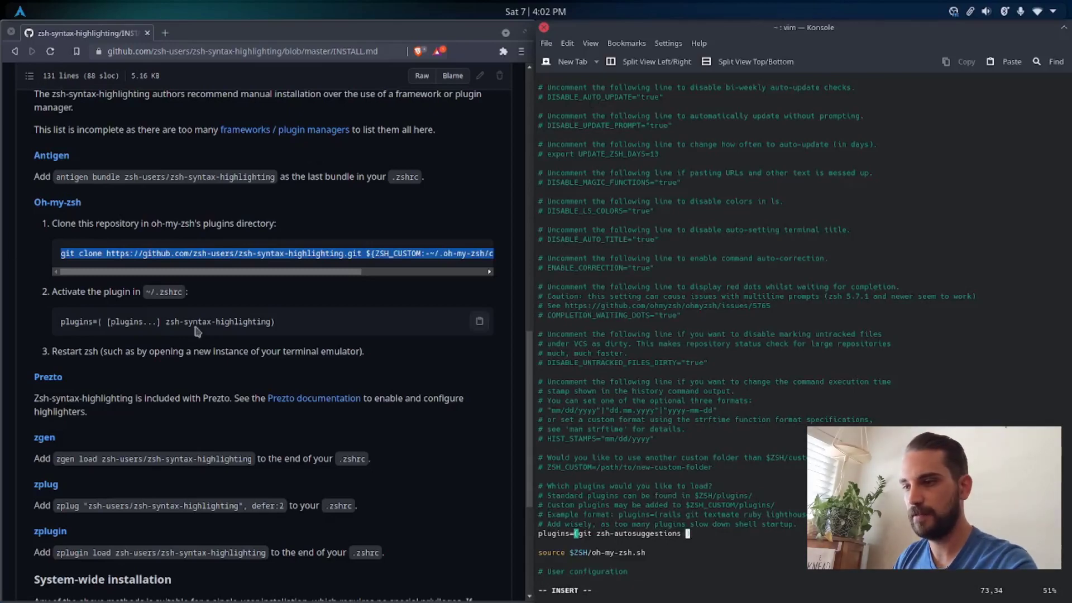
drag(170, 321, 211, 322)
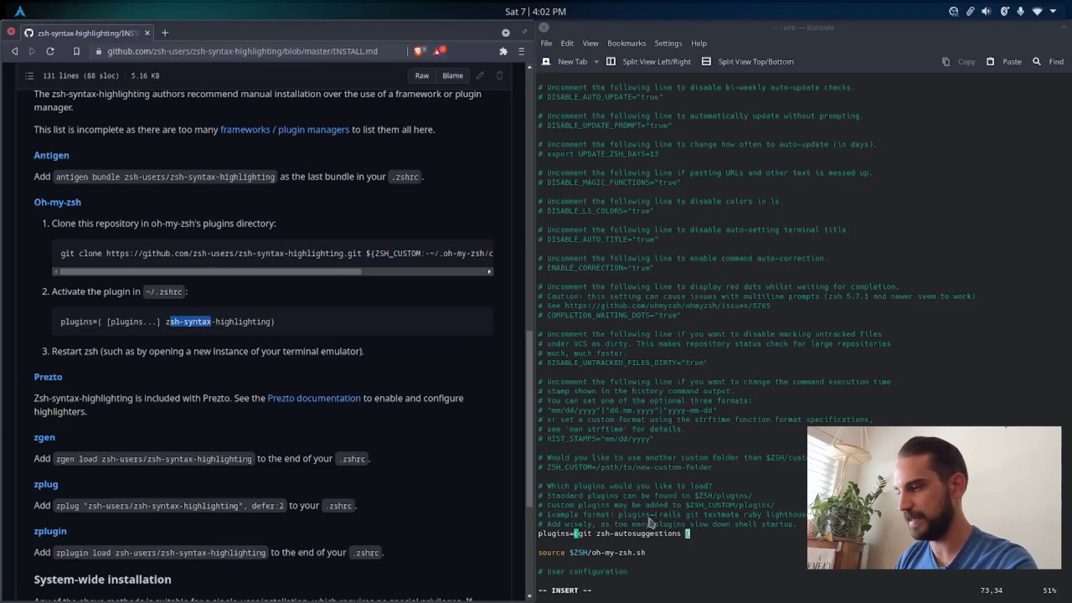
click(690, 540)
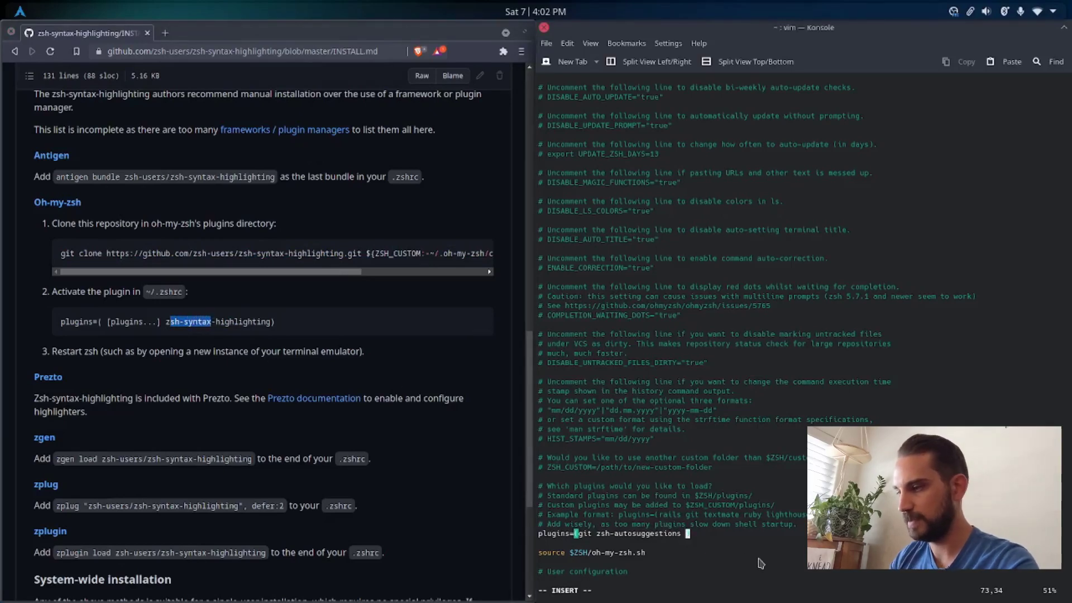
text(zsh-)
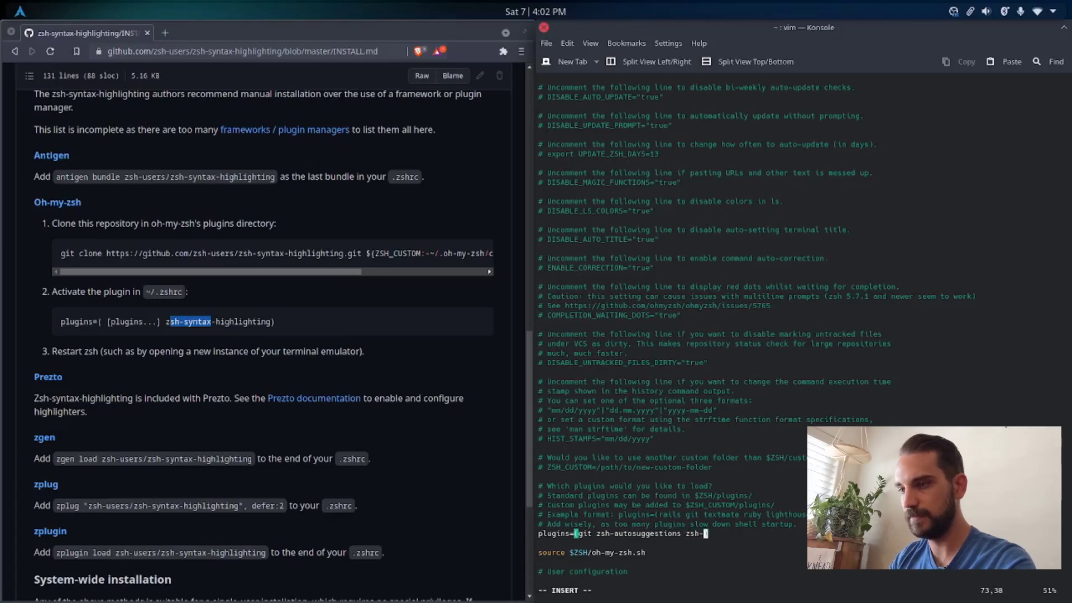
text(synta)
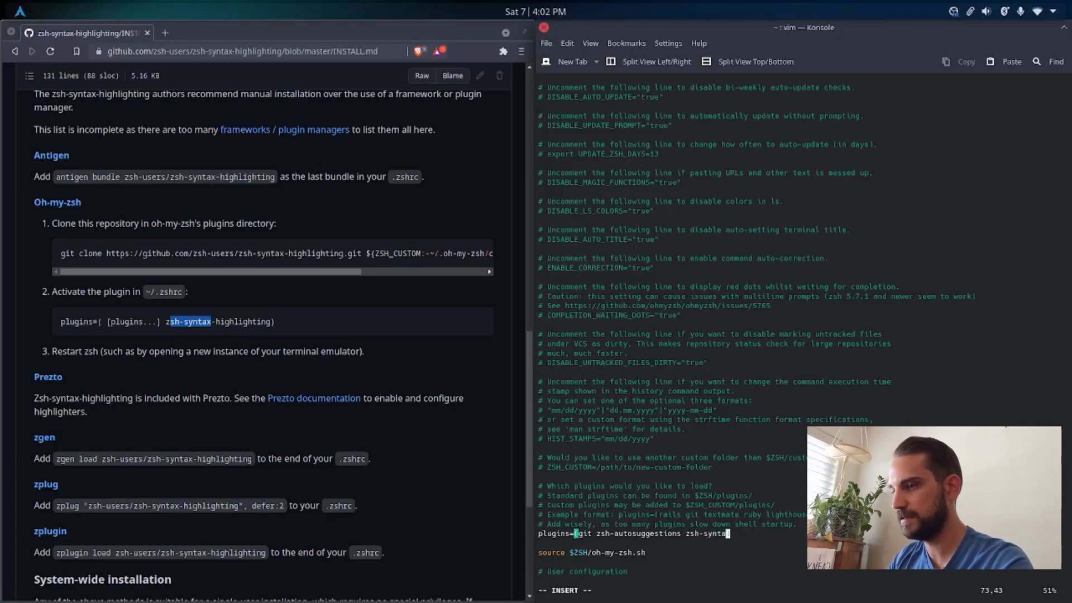
text(x-highlighting)
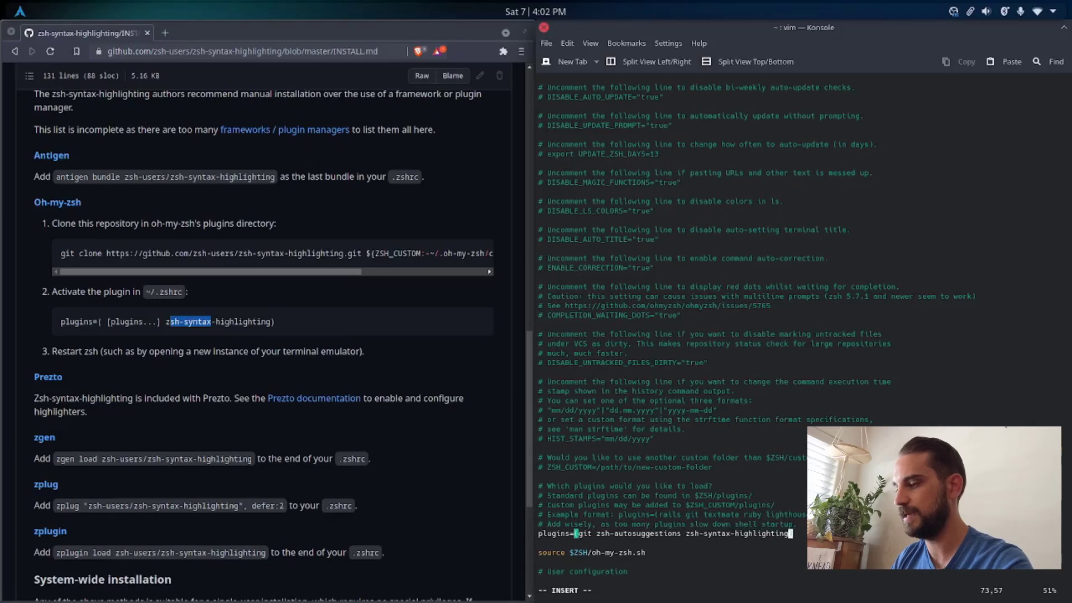
key(Escape)
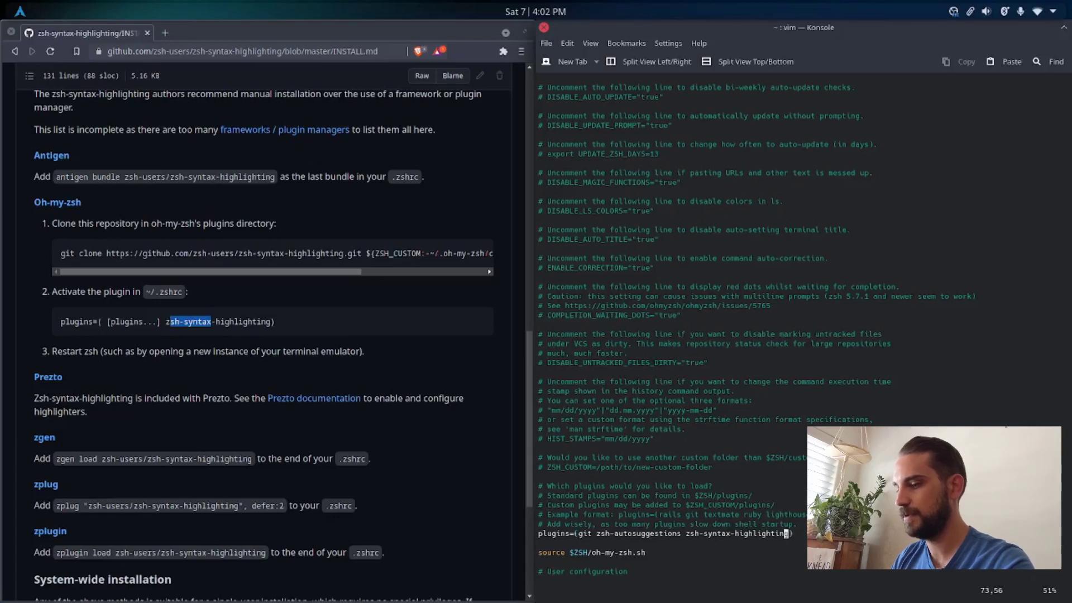
Step: Write the edited ~/.zshrc, exit vim, and clear the terminal screen
text(:wq)
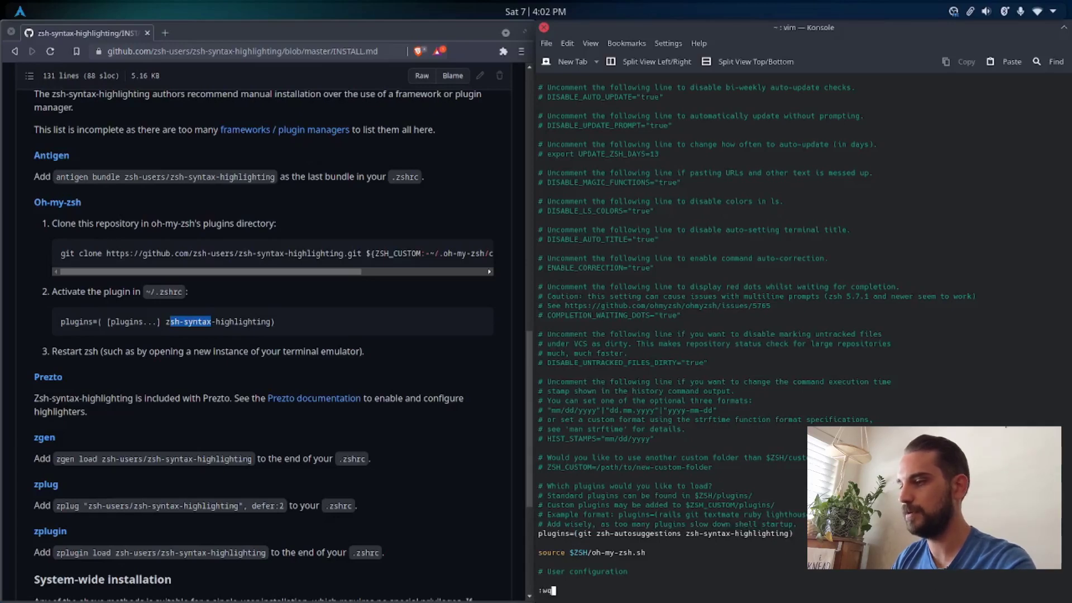
key(Return)
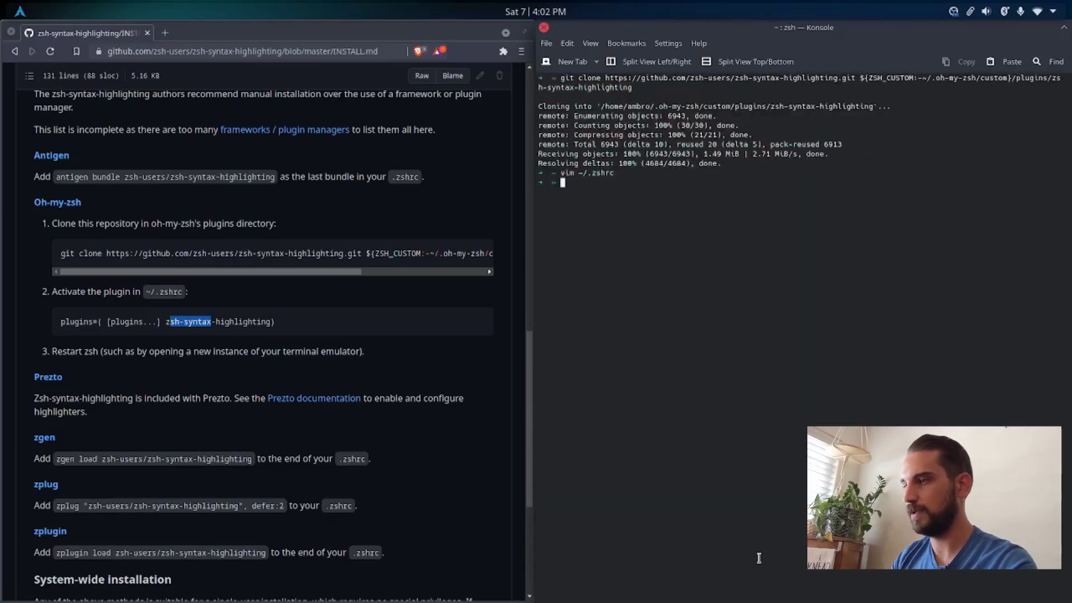
key(ctrl+l)
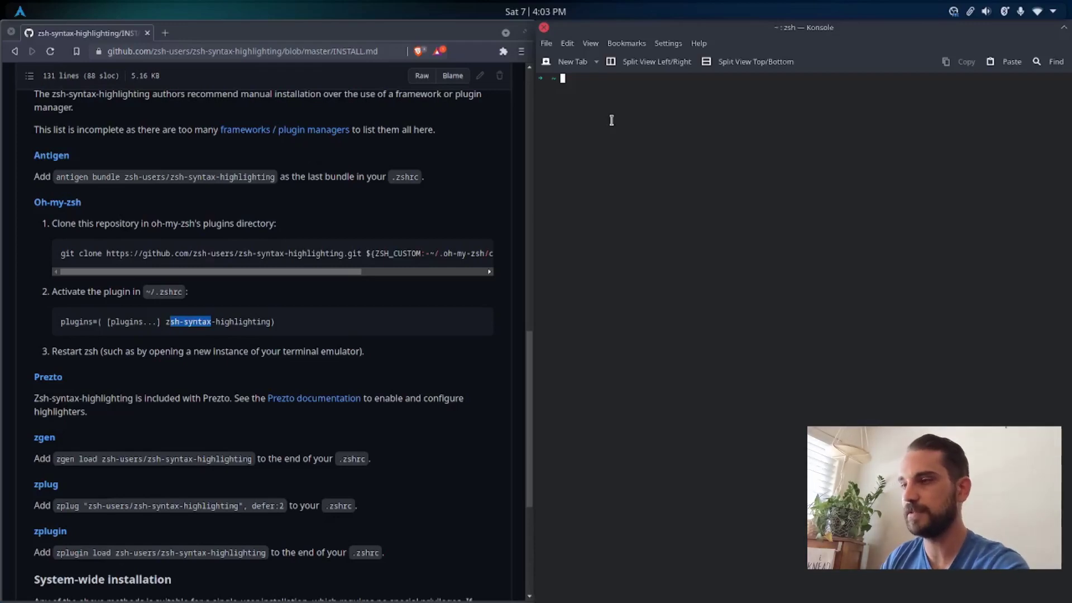
Step: Search the package repositories for "dejavu" with yay -Ss
text(yay)
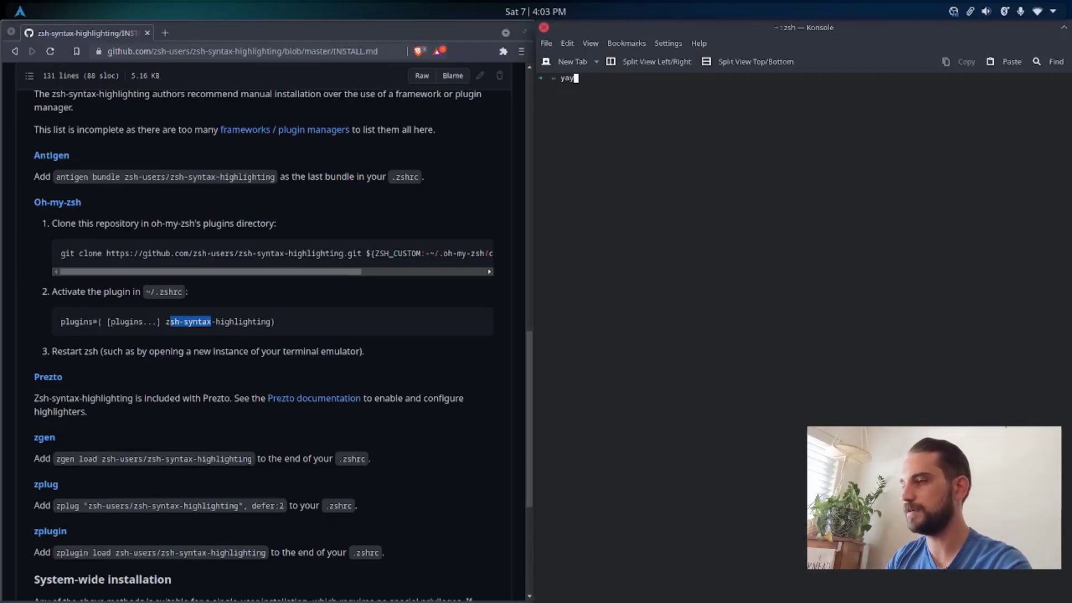
text( -Ss dejavu)
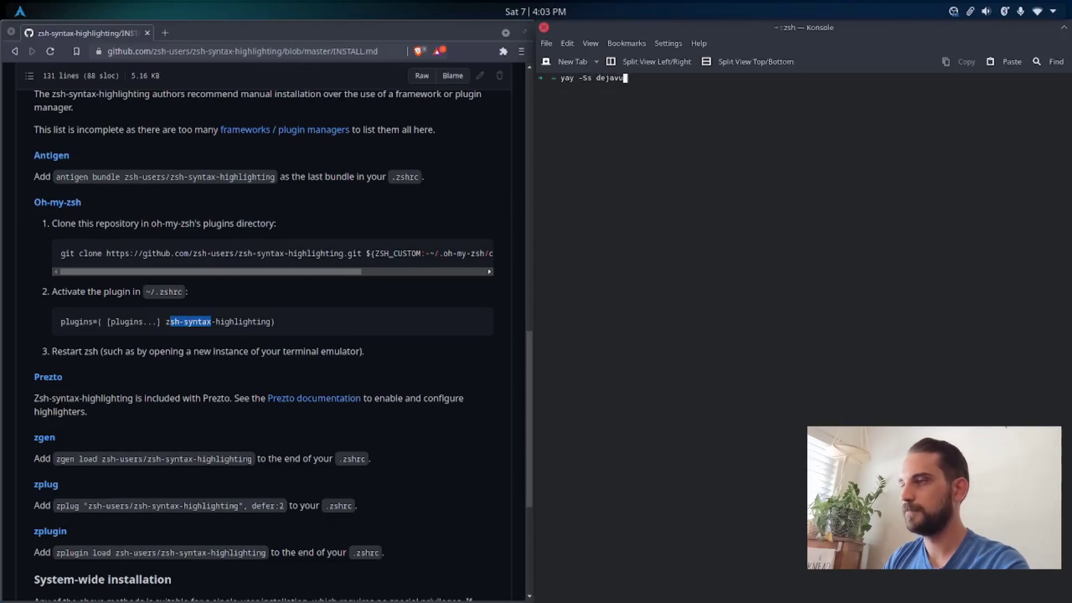
key(Return)
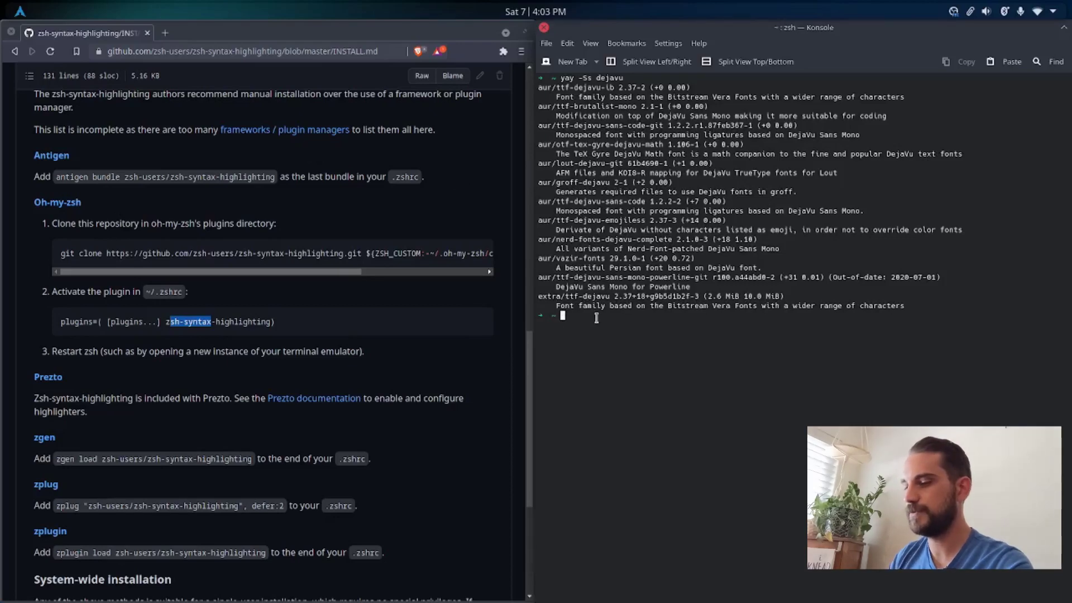
Step: Install the ttf-dejavu package with yay, entering the sudo password and accepting the installation, and clear the terminal
text(yay -S )
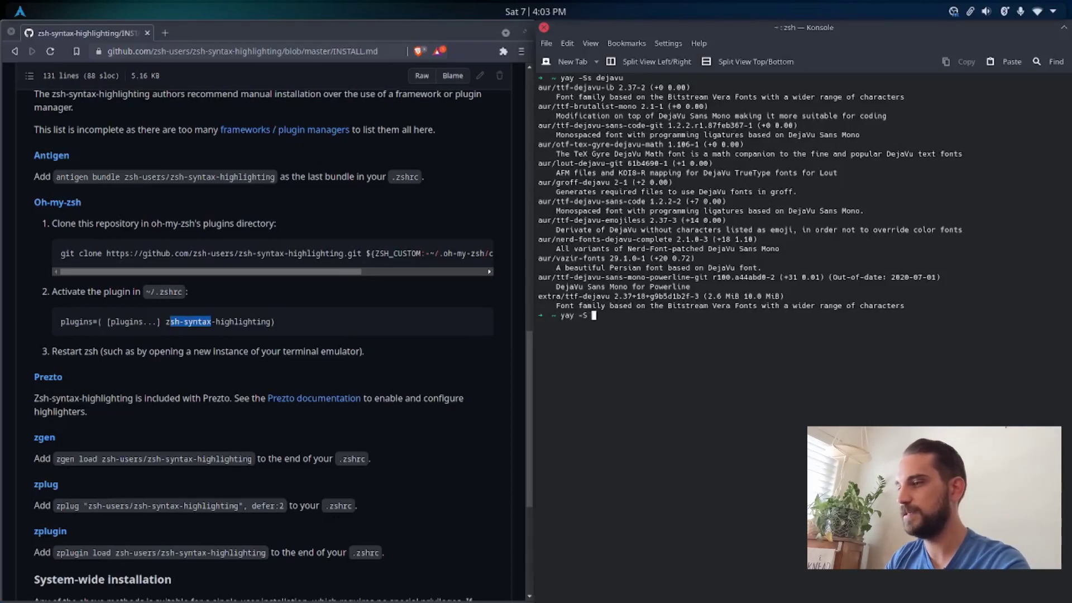
text(ttf-deja)
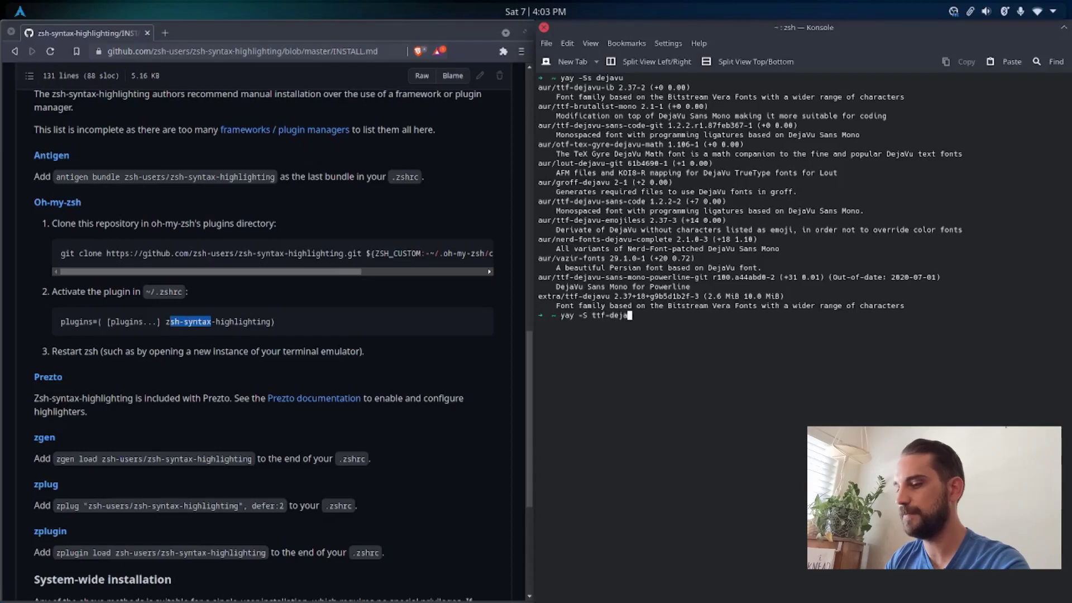
text(vu)
key(Return)
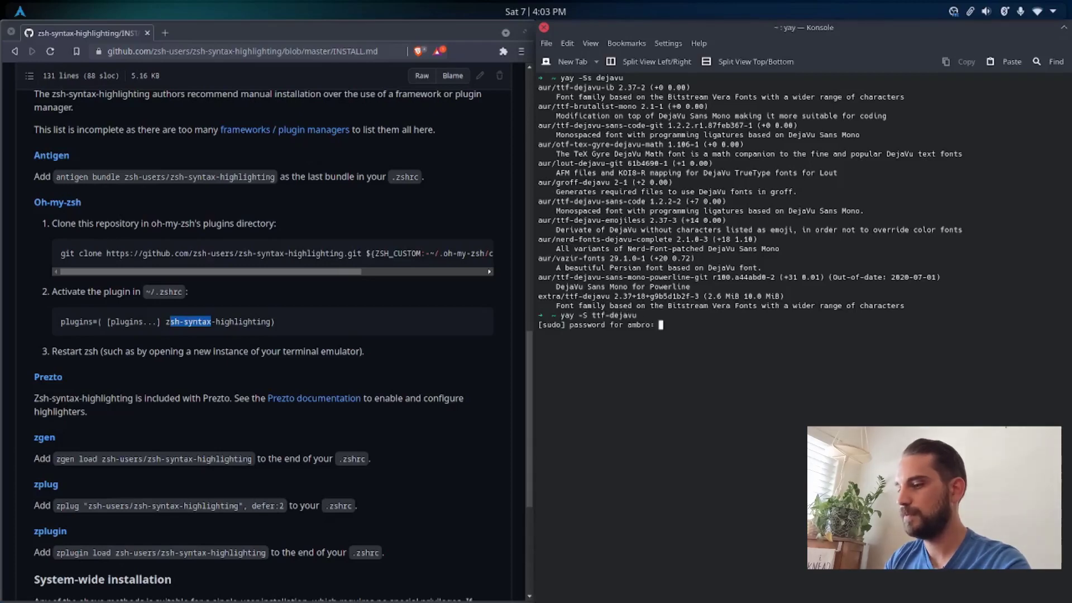
key(Return)
key(Return)
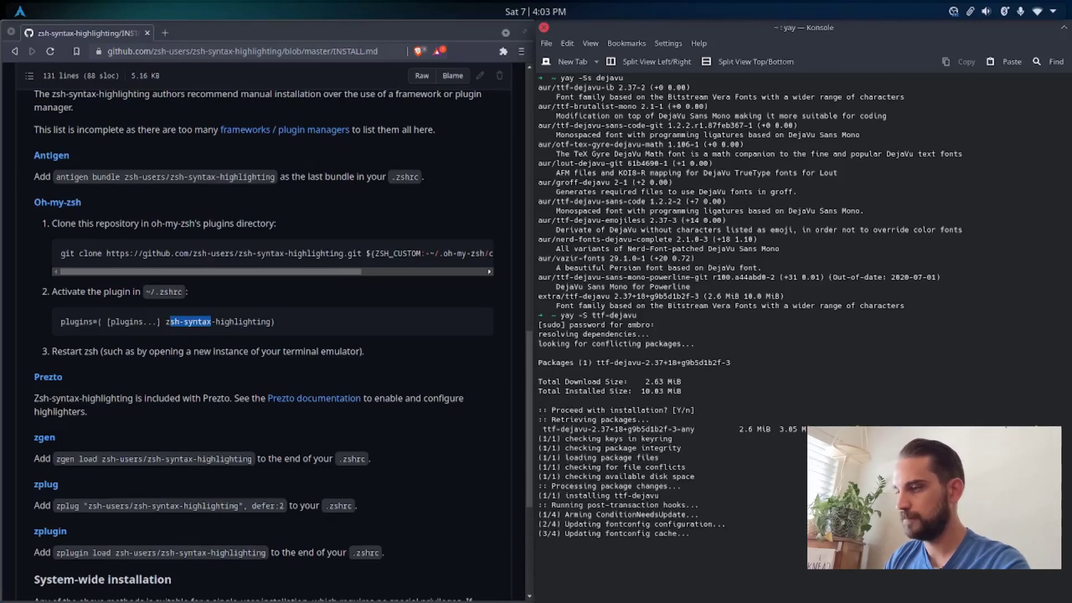
key(ctrl+l)
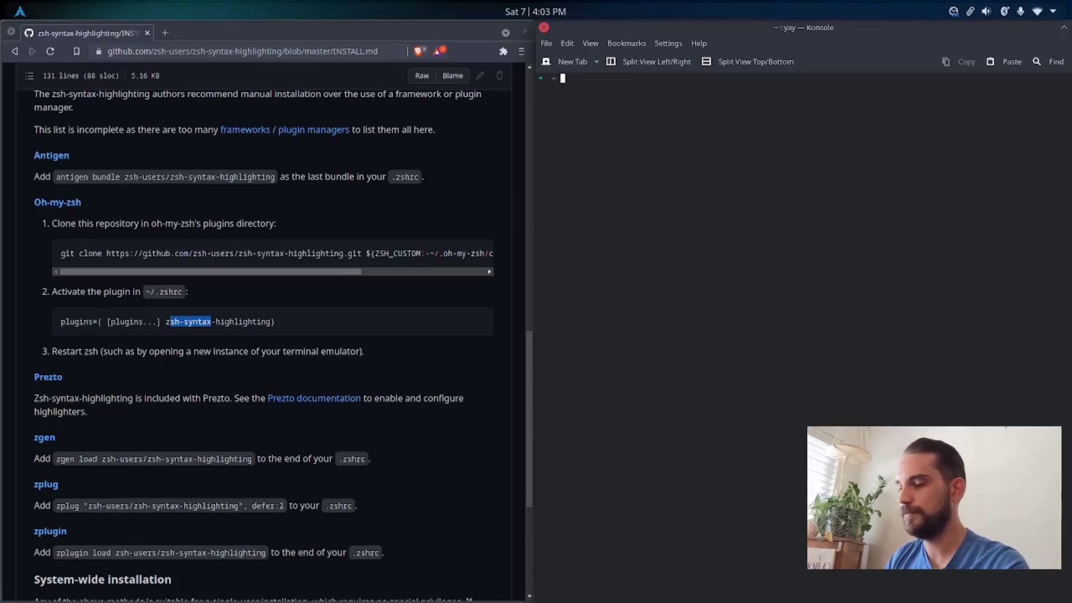
Step: Search the package repositories for "powerlevel10k" with yay -Ss
text(yay )
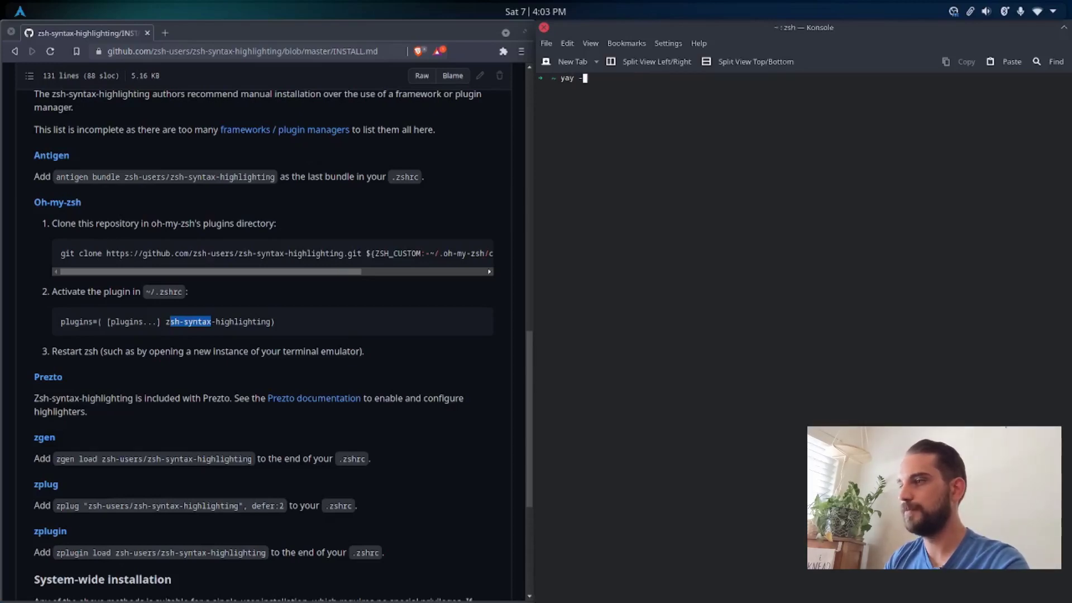
text(-Ss powerlevel10k)
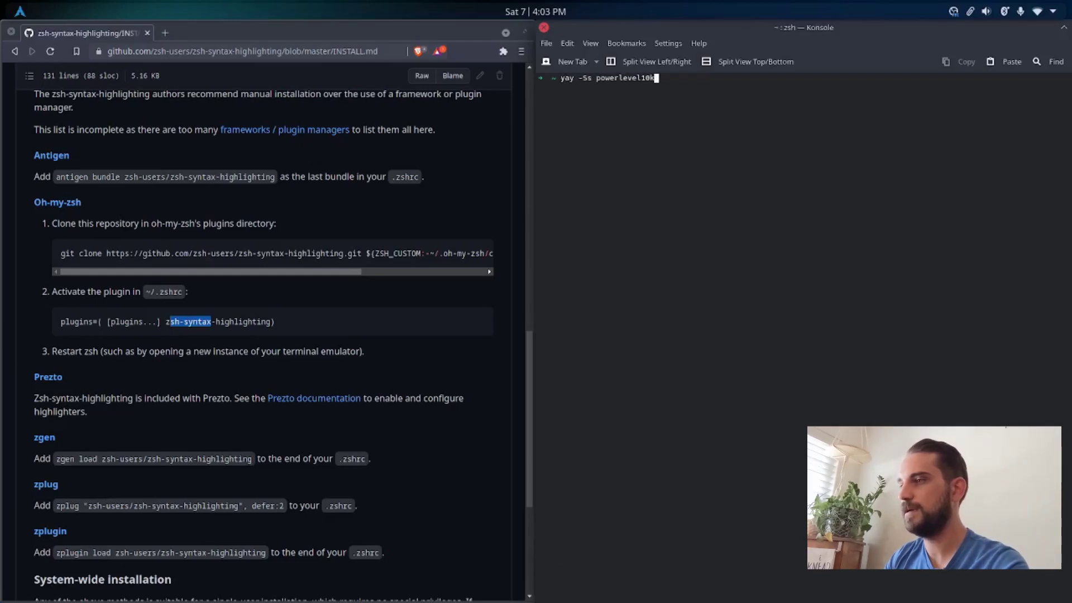
key(Return)
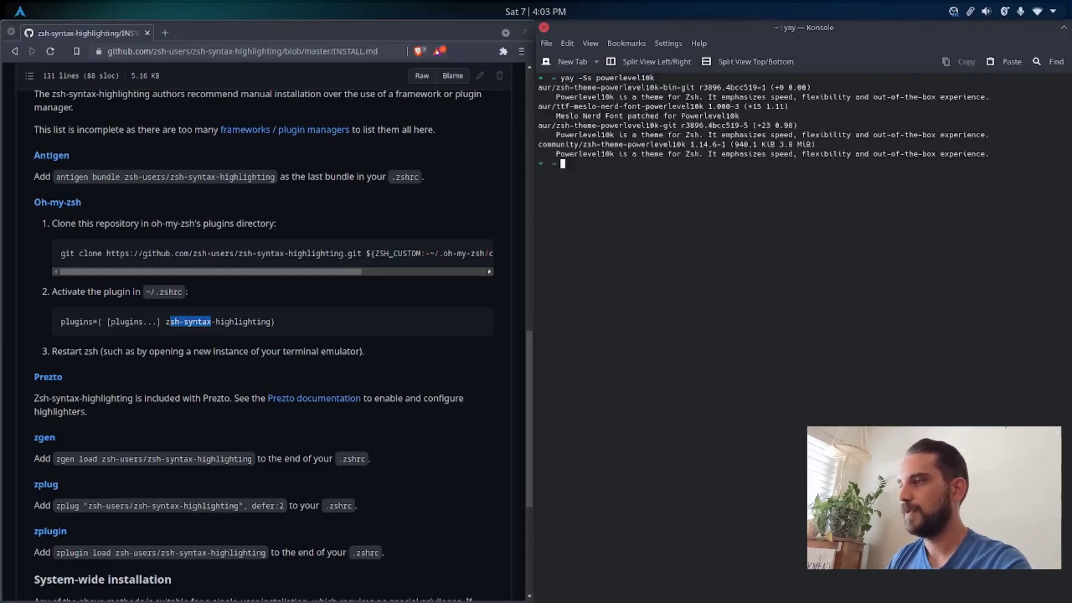
drag(556, 106, 704, 106)
click(583, 166)
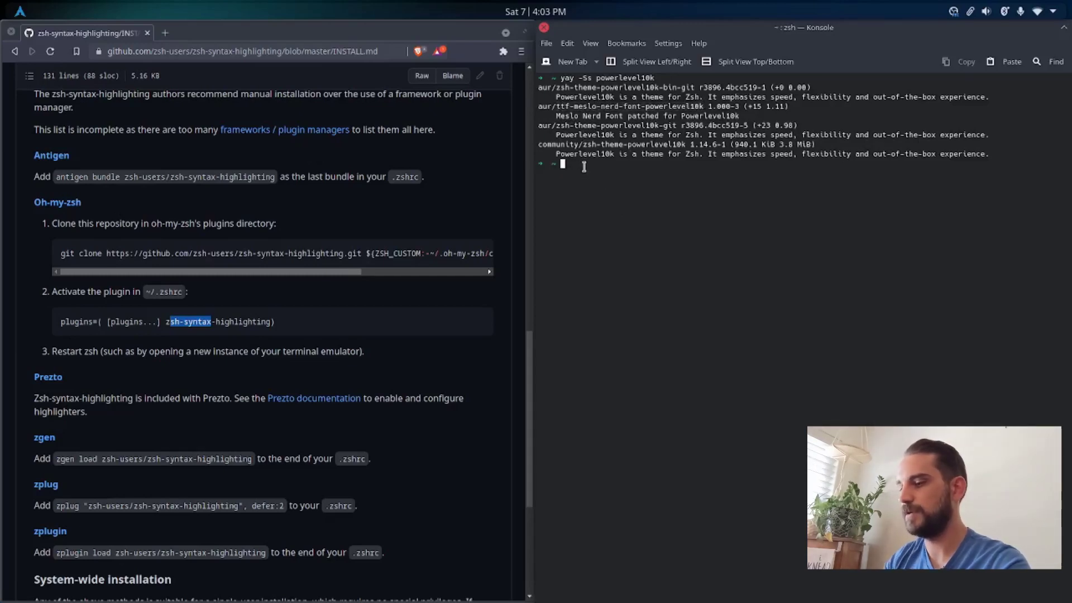
Step: Install the ttf-meslo-nerd-font-powerlevel10k package with yay, accepting the default answers, and clear the terminal
text(yay -S)
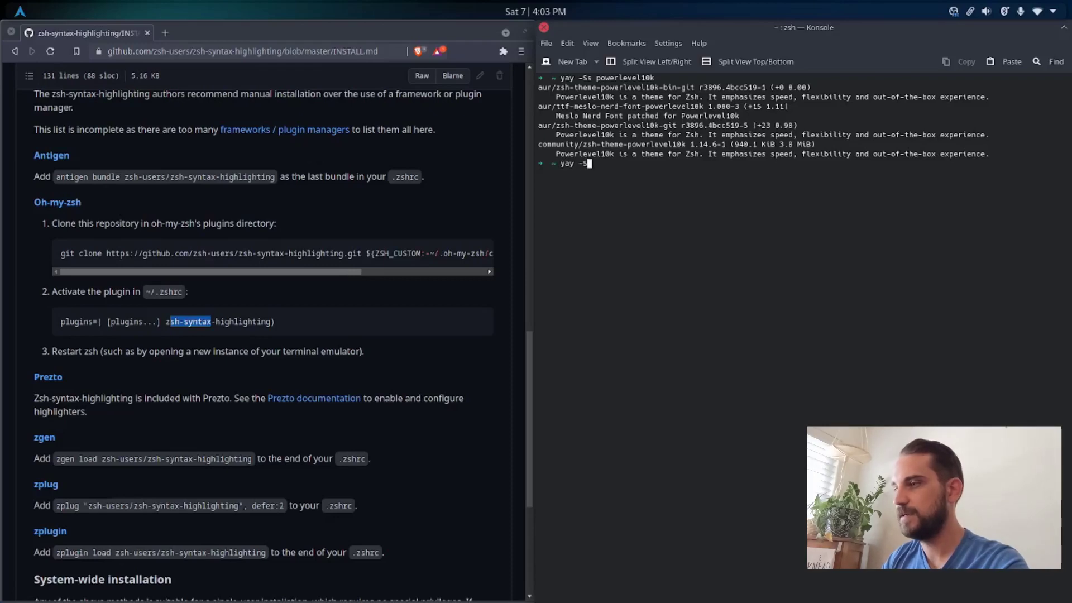
text( ttf-)
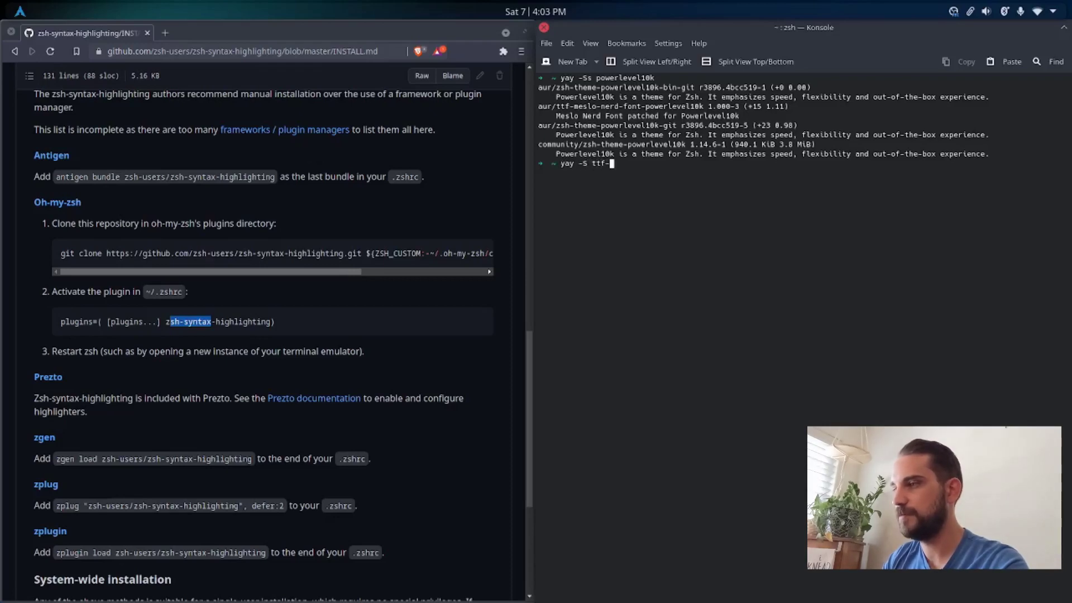
text(mes)
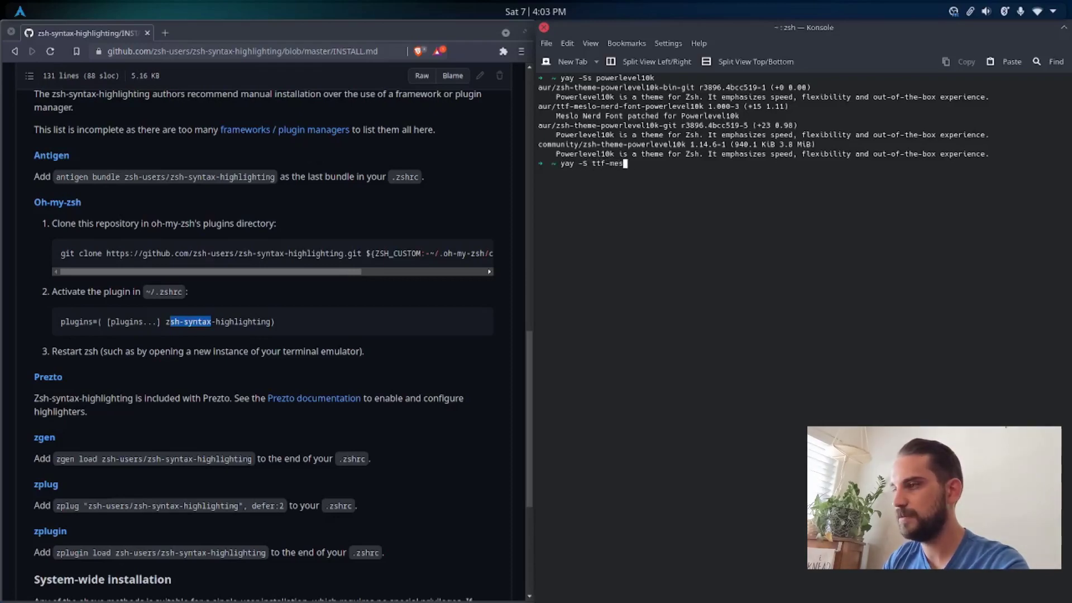
text(lo-n)
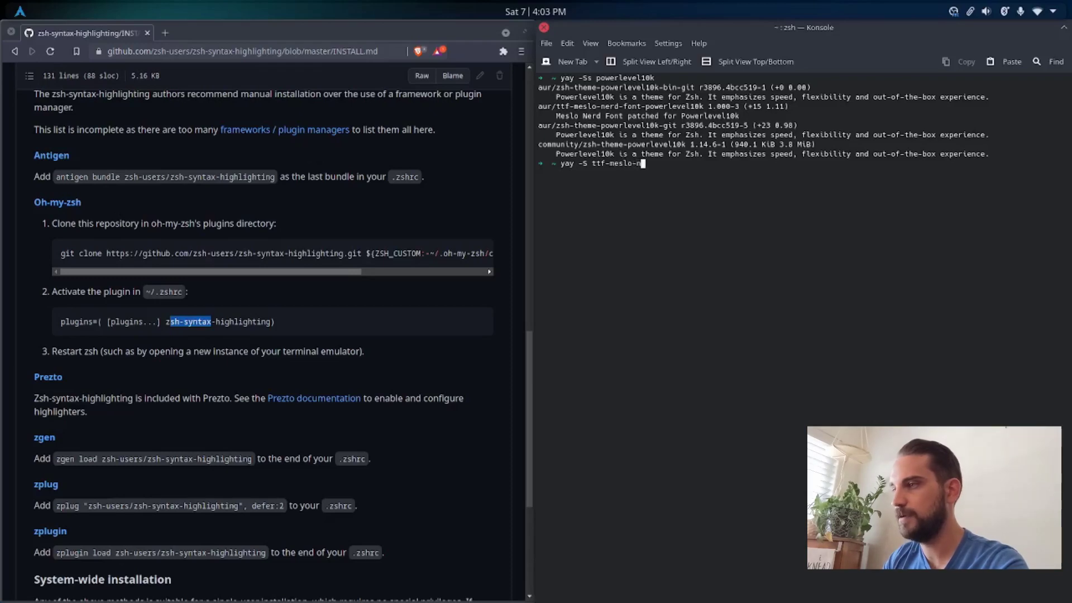
text(erd-font-)
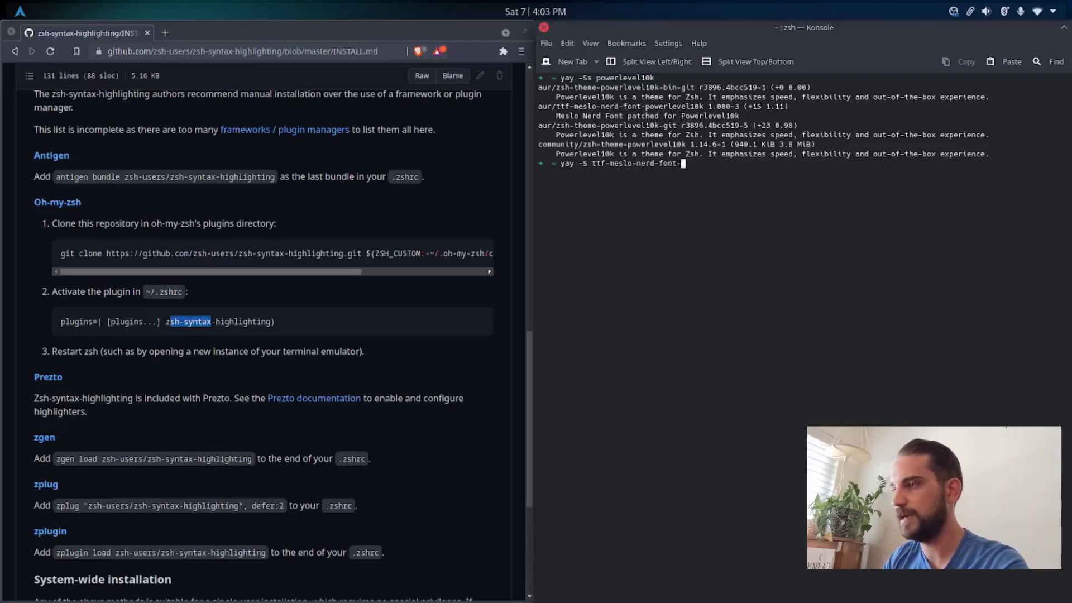
text(powerleve)
text(l10k)
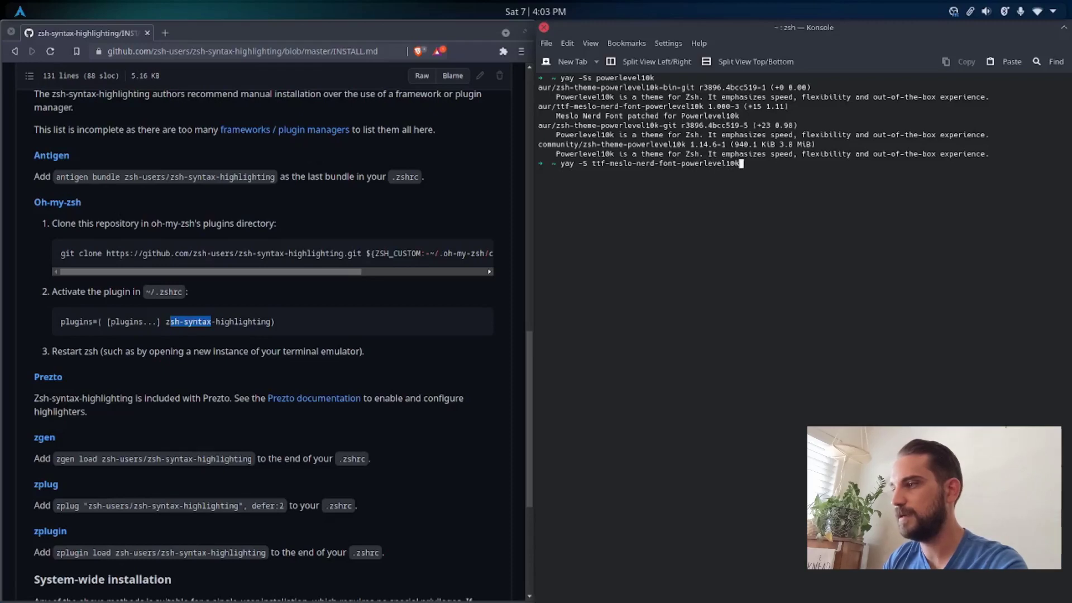
key(Return)
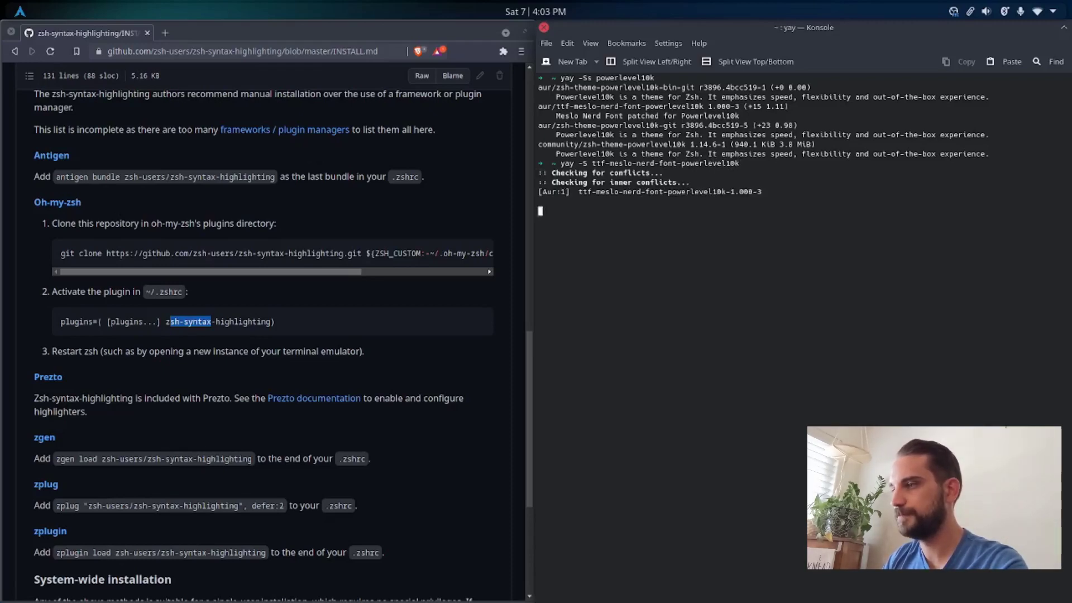
key(Return)
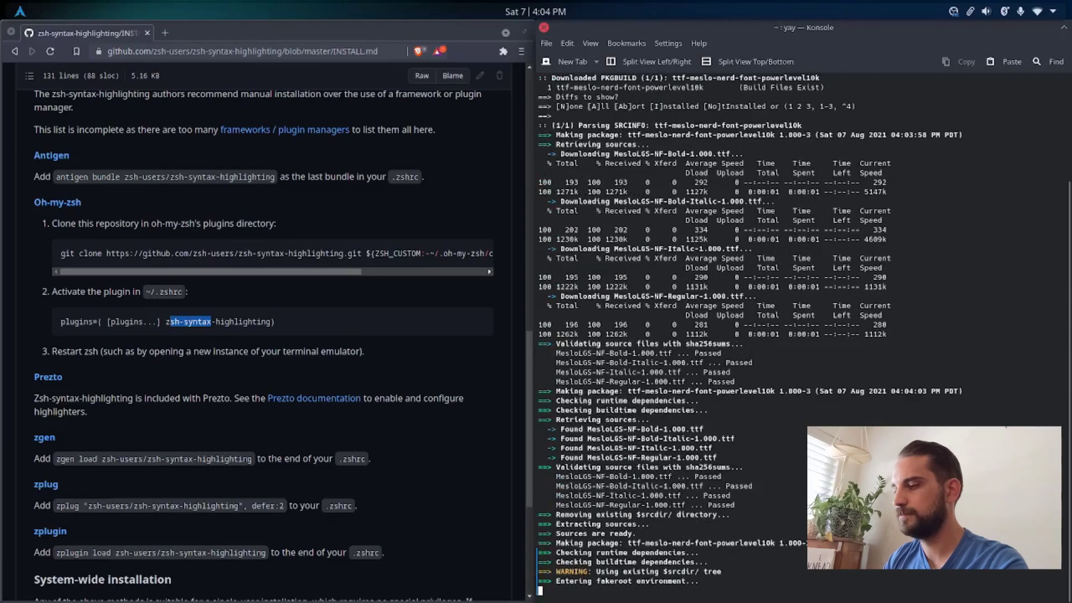
key(Return)
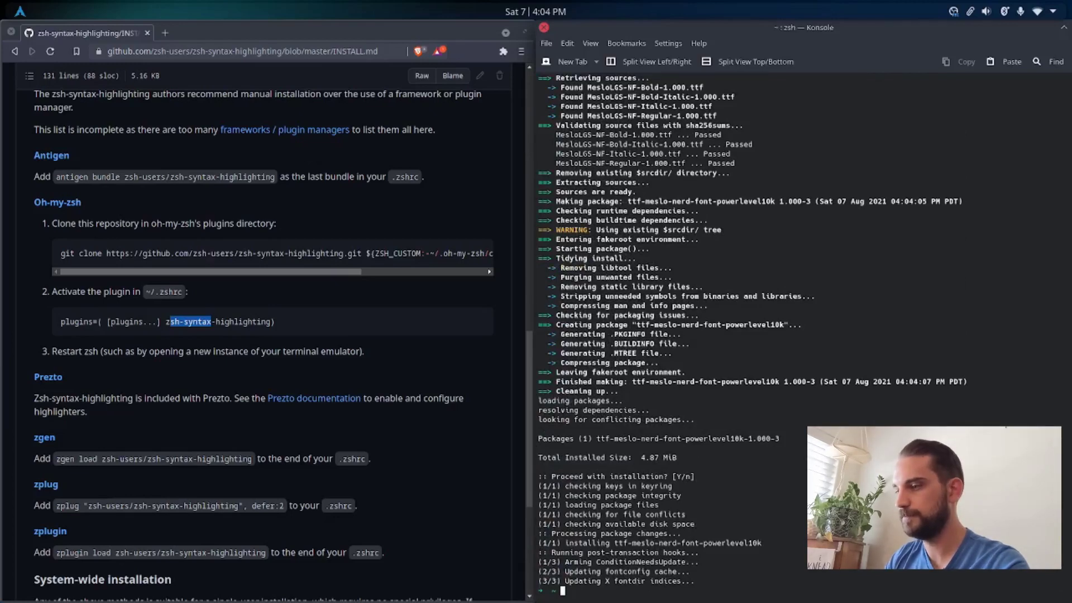
key(ctrl+l)
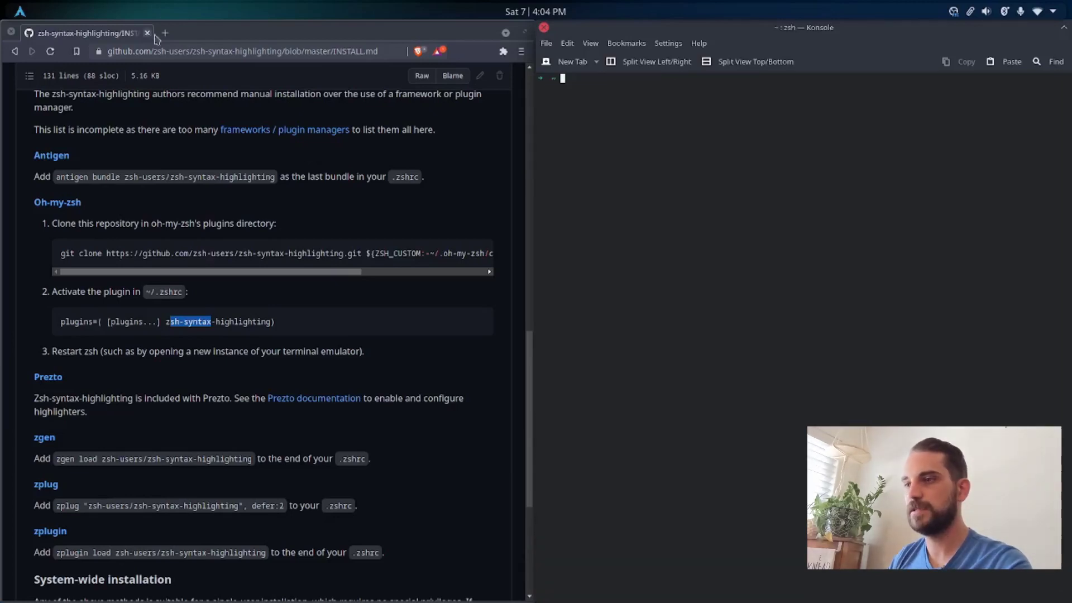
Step: In Brave, search the web for "powerlevel10k github" and open the romkatv/powerlevel10k repository
click(168, 50)
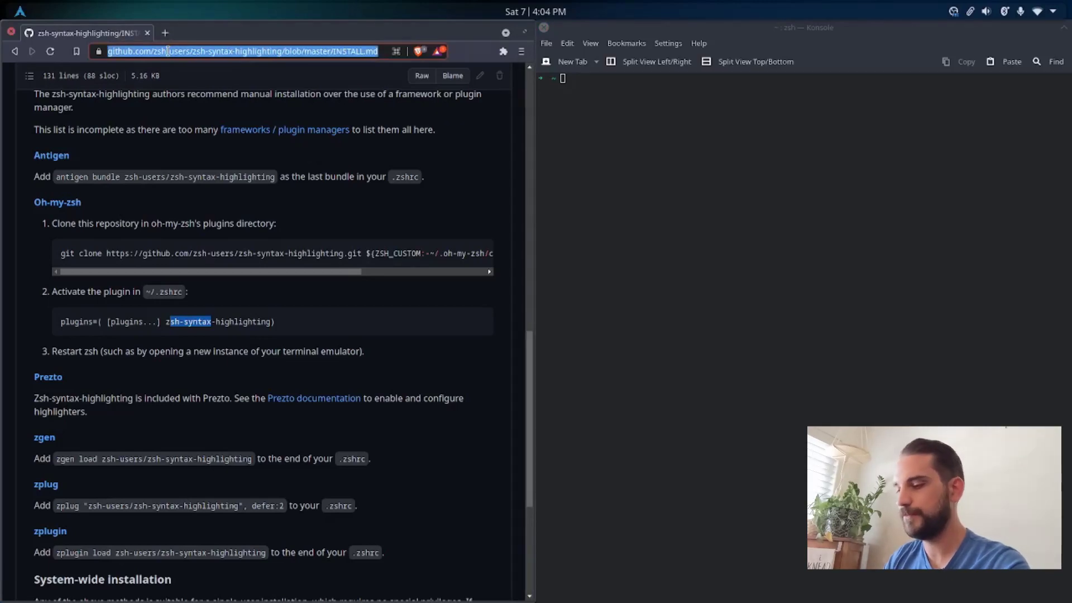
text(po)
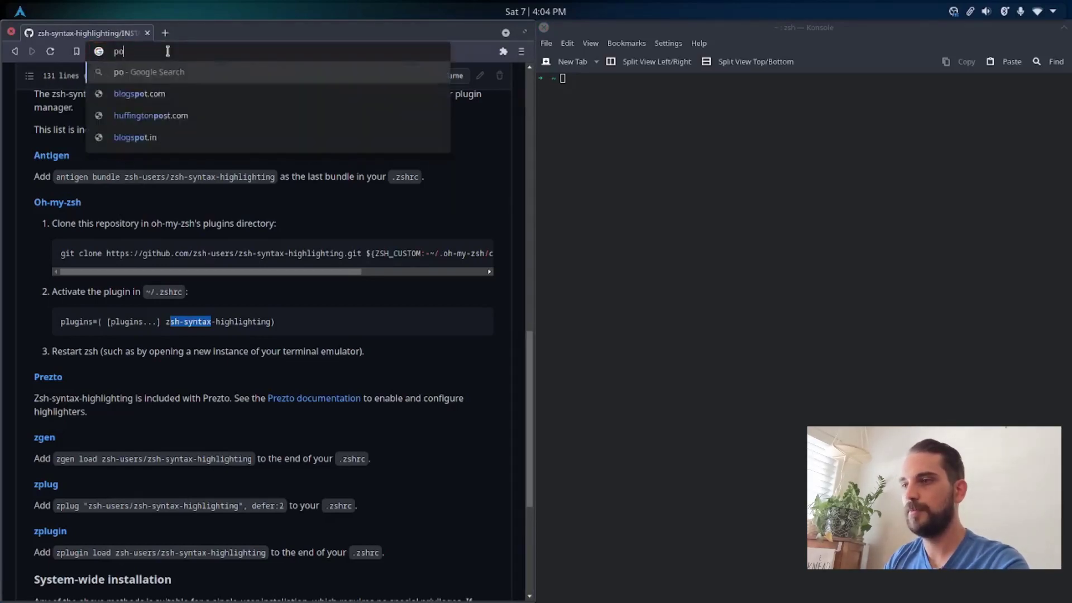
text(werlevel10k git)
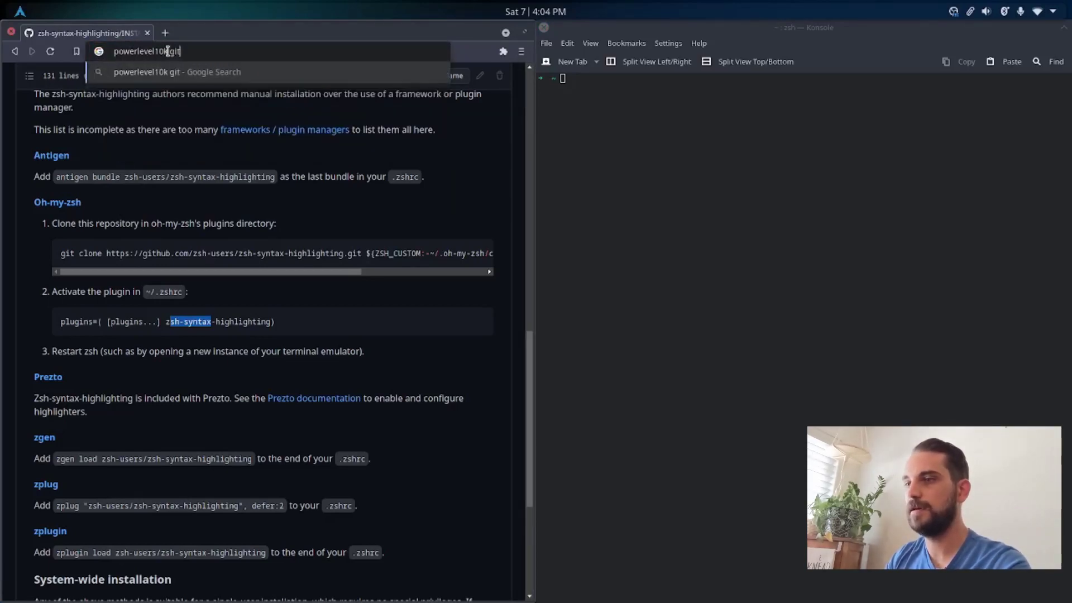
text(hub)
key(Return)
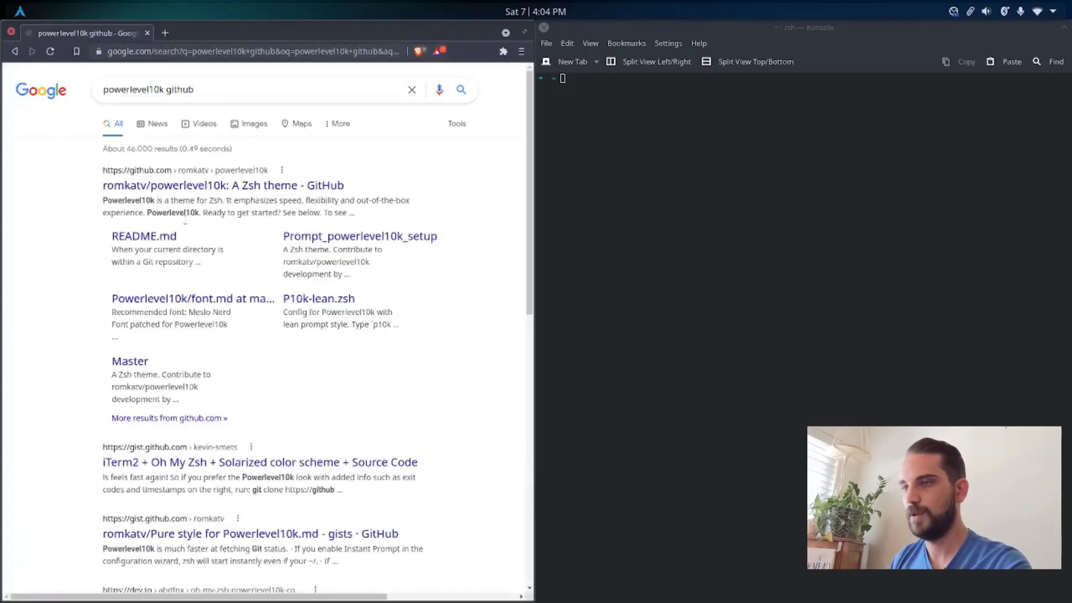
click(148, 238)
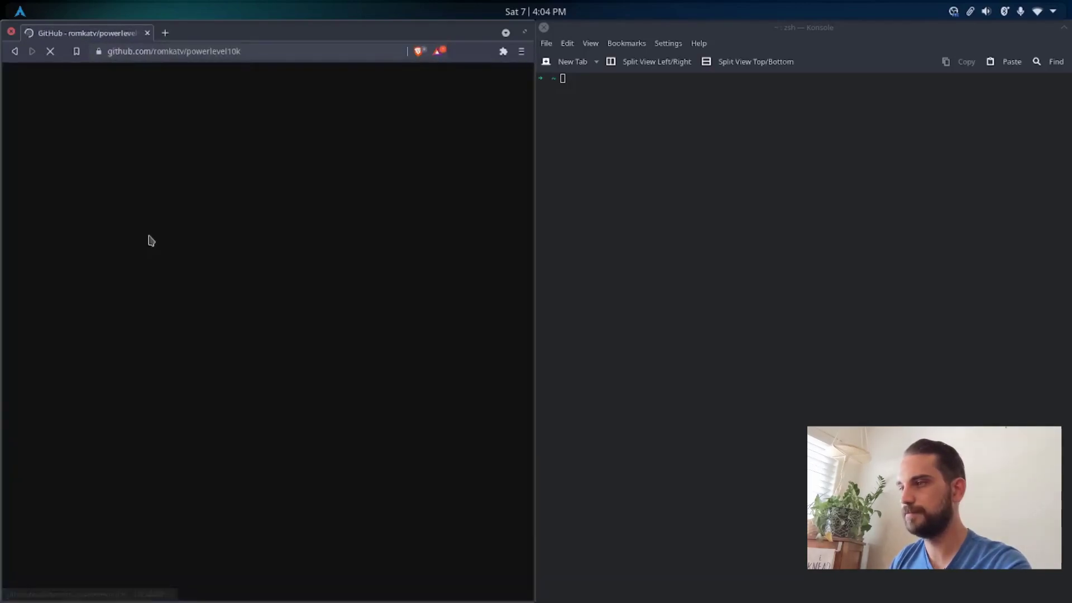
Step: Go to the Oh My Zsh installation instructions in the Powerlevel10k README
scroll(183, 387, down, 3)
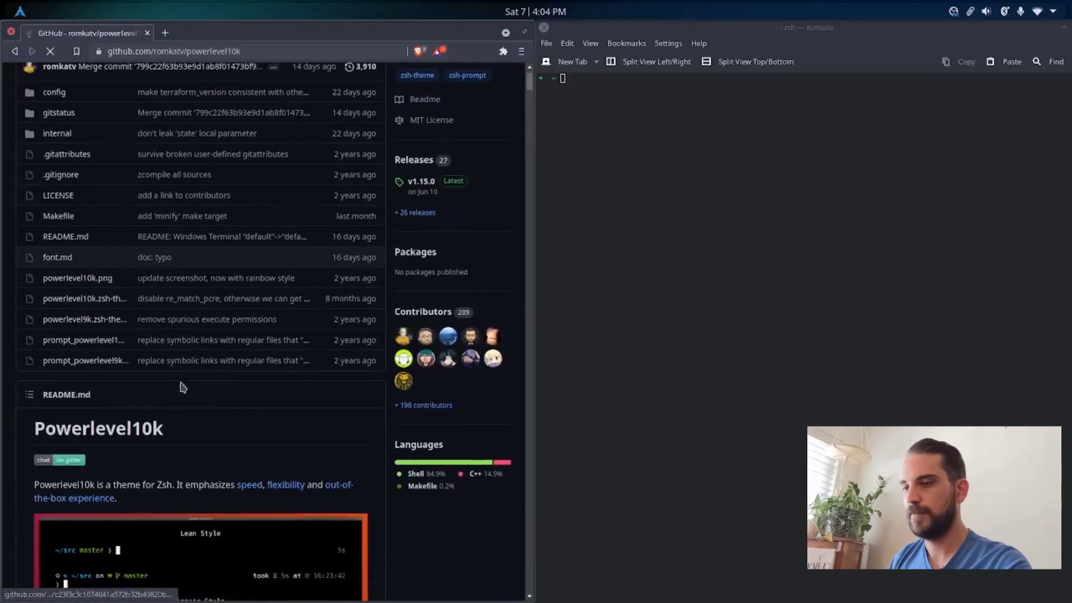
scroll(123, 413, down, 8)
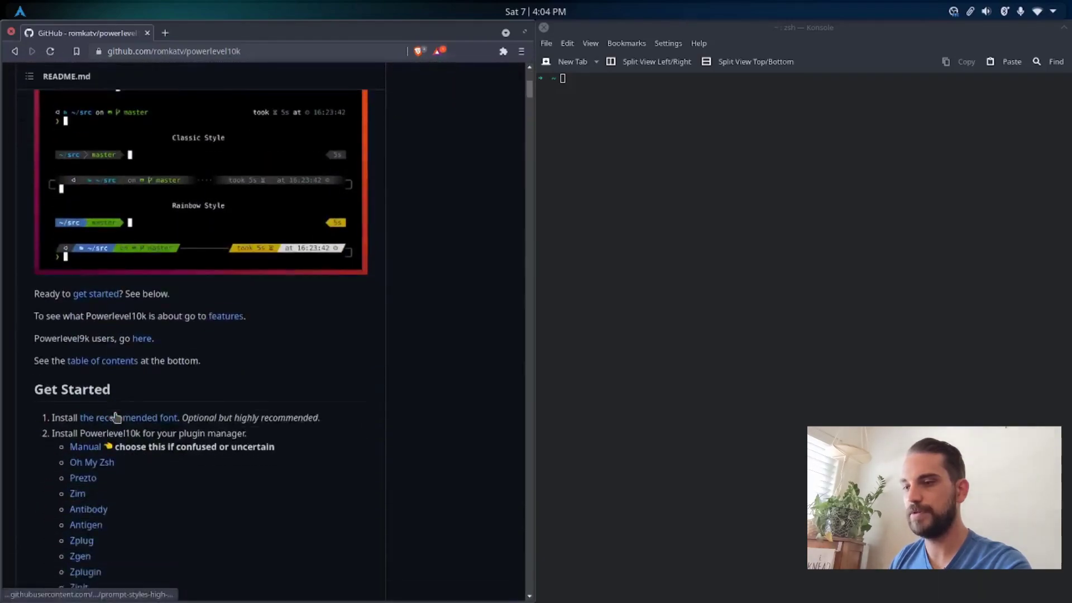
scroll(114, 417, down, 2)
click(103, 369)
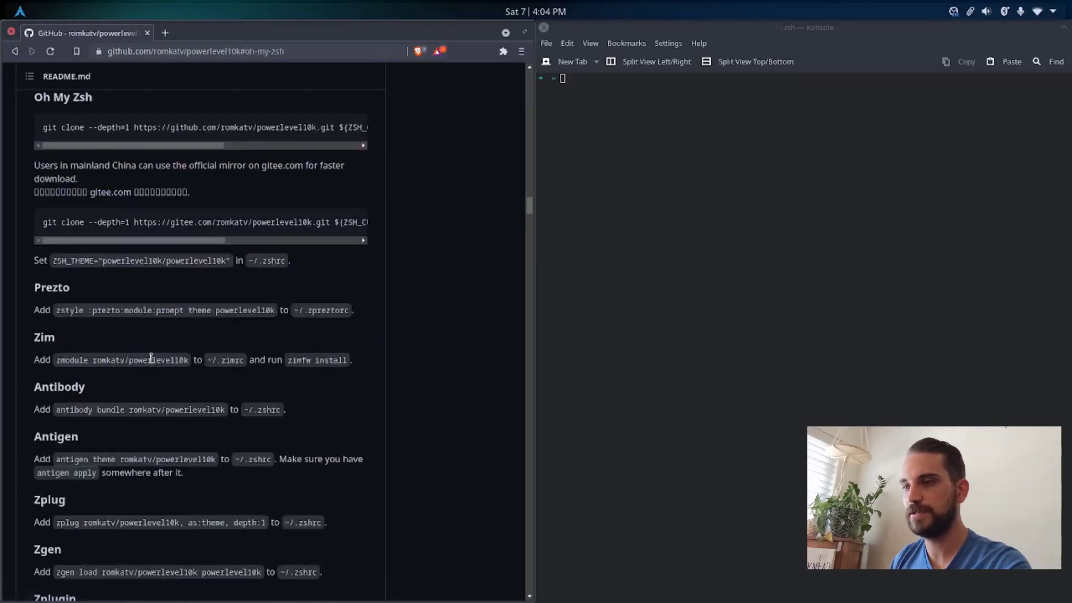
Step: Copy the GitHub clone command for Oh My Zsh and run it in Konsole to download the Powerlevel10k theme
triple_click(99, 129)
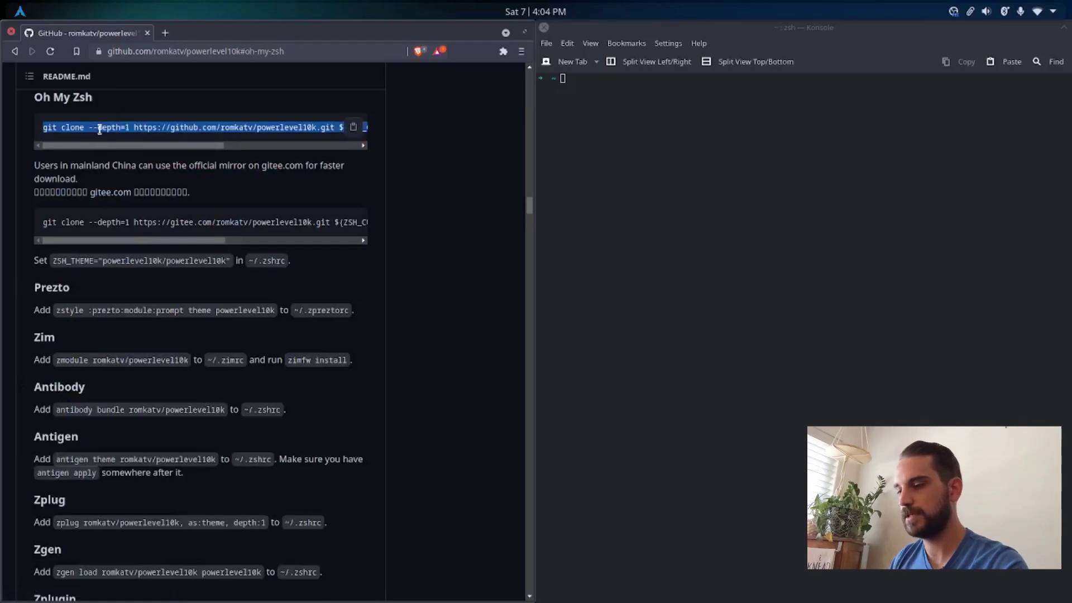
key(ctrl+c)
click(605, 91)
key(ctrl+shift+v)
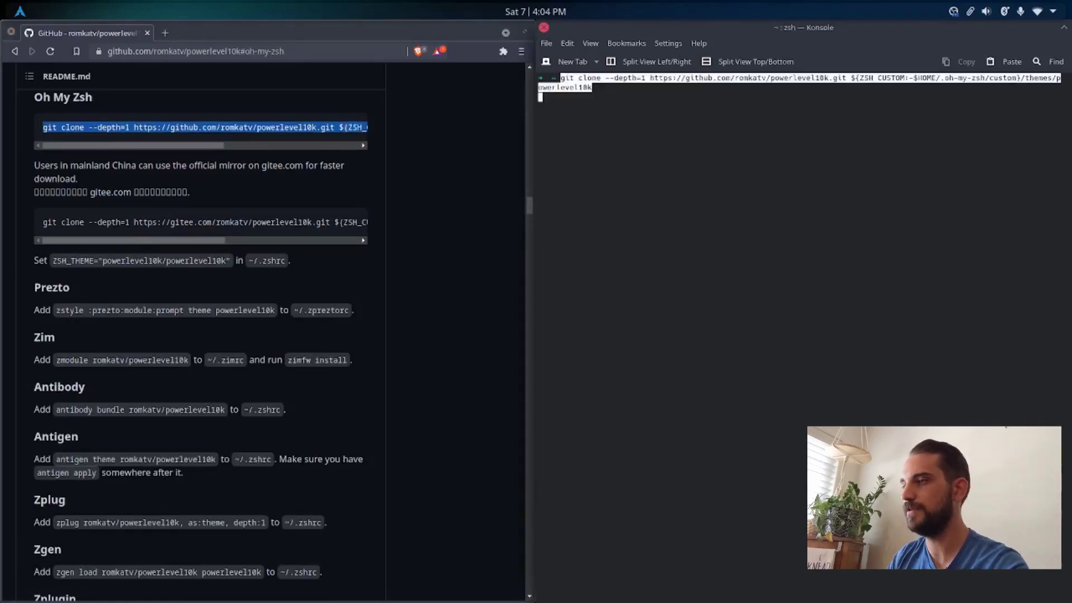
key(Return)
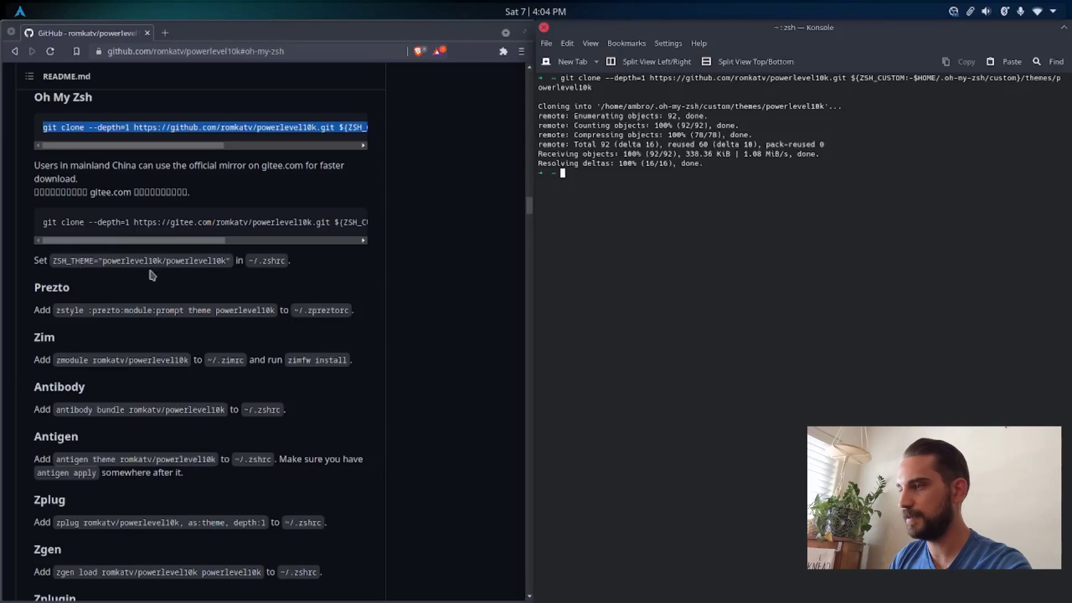
Step: Open ~/.zshrc in vim and remove the theme name between the ZSH_THEME quotes
text(vim ~/.zshrc)
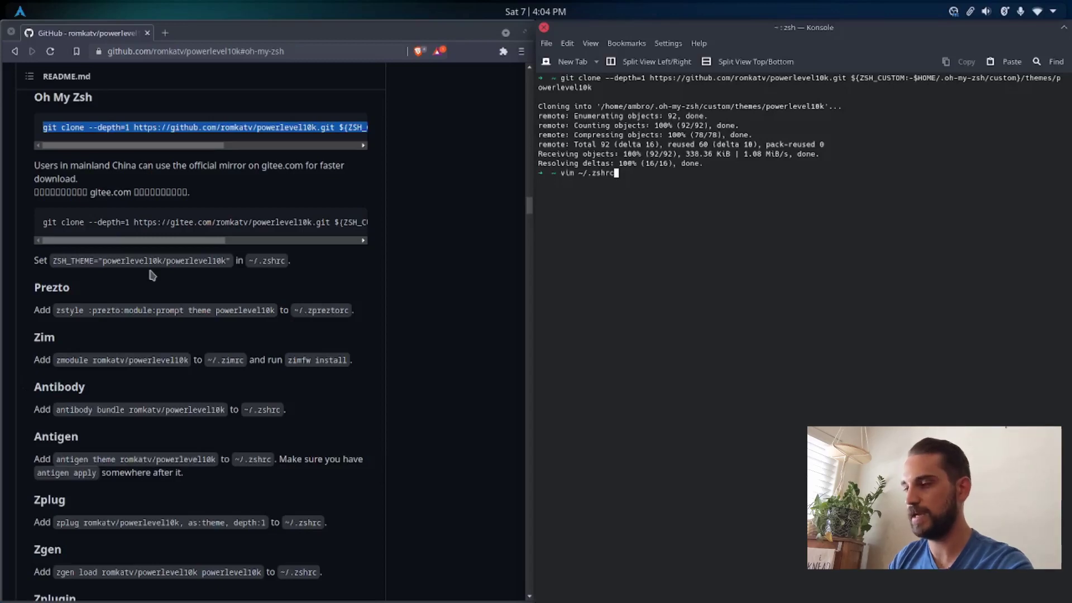
key(Return)
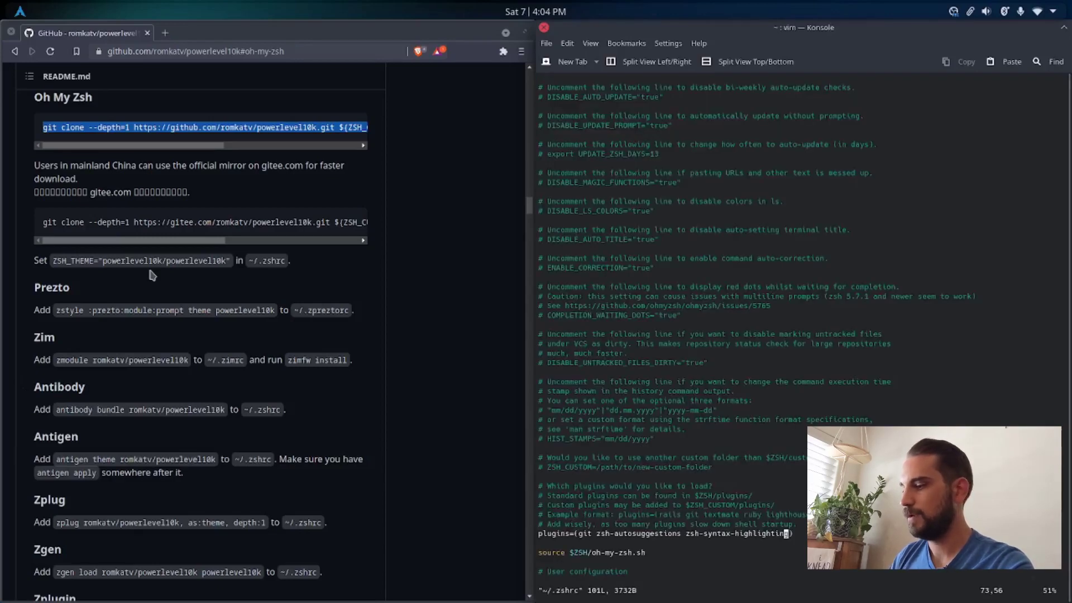
key(i)
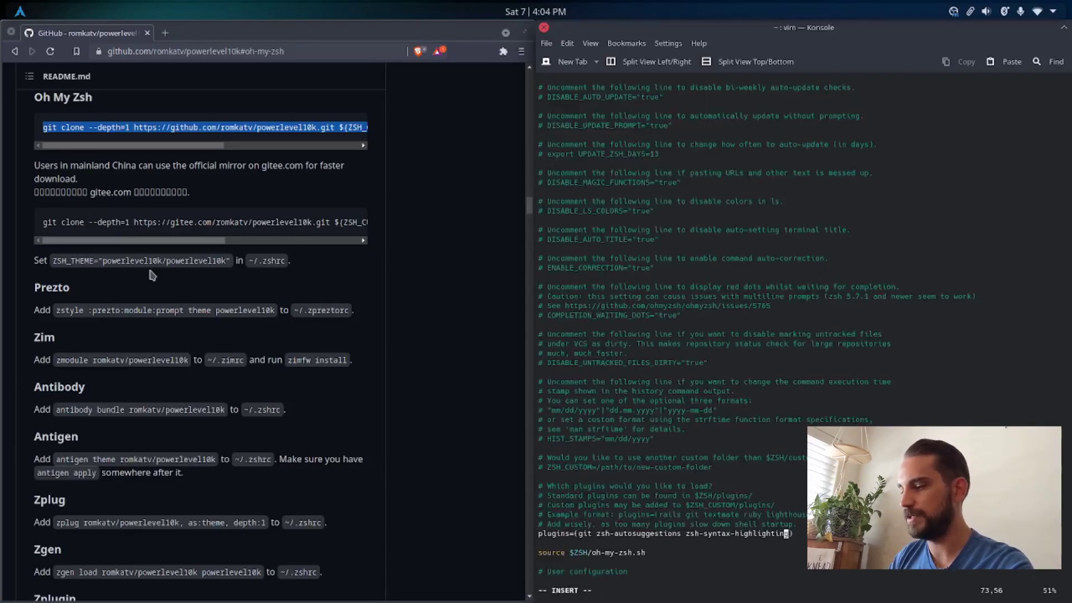
key(Page_Up)
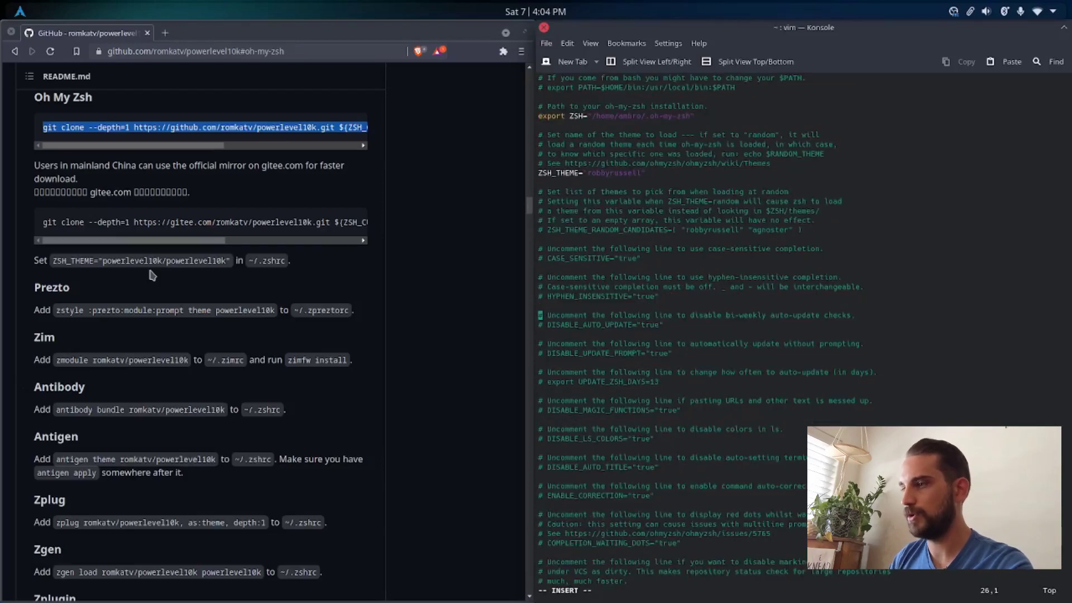
key(Up)
key(Up)
key(Up)
key(Up)
key(Up)
key(Up)
key(Up)
key(Up)
key(Up)
key(Up)
key(Up)
key(Up)
key(Up)
key(Up)
key(Up)
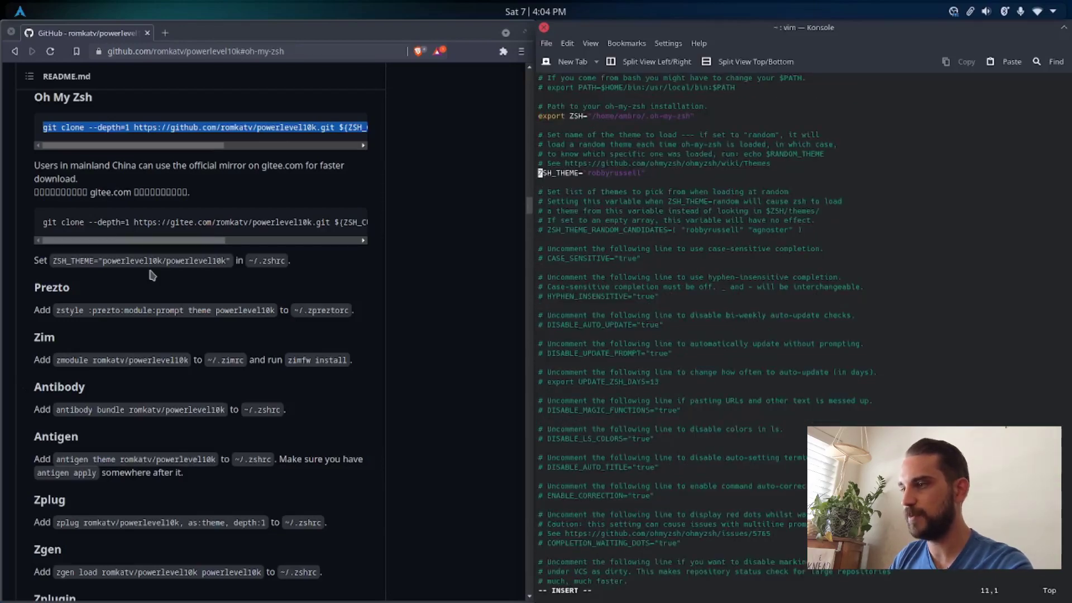
key(Right)
key(Right)
key(Right)
key(Right)
key(Right)
key(Right)
key(Right)
key(Right)
key(Right)
key(Right)
key(Right)
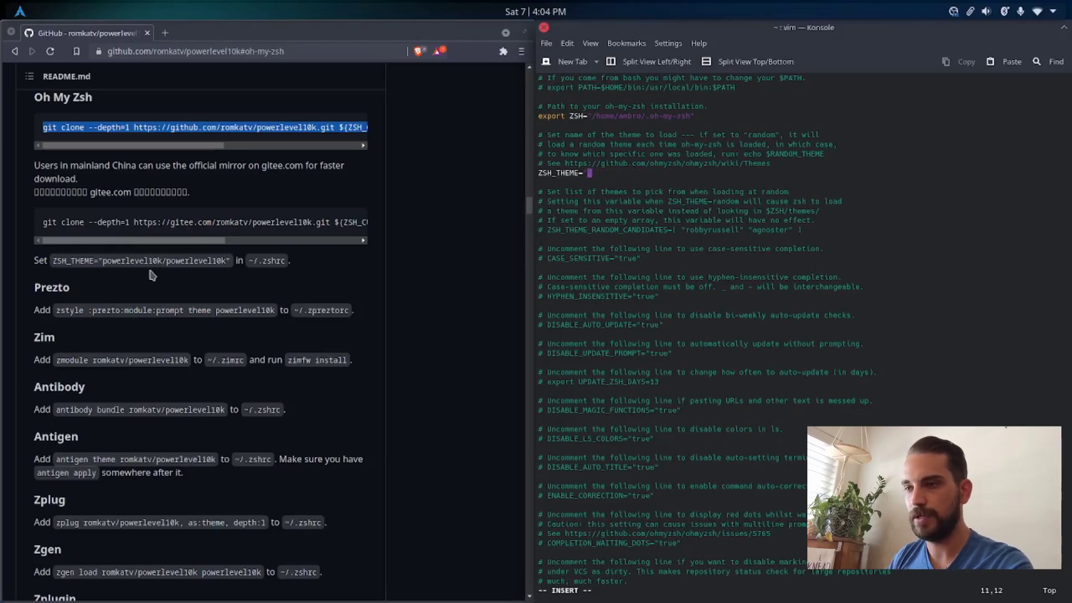
Step: Set ZSH_THEME to "powerlevel10k/powerlevel10k", save and quit vim, and clear the terminal
drag(104, 260, 230, 260)
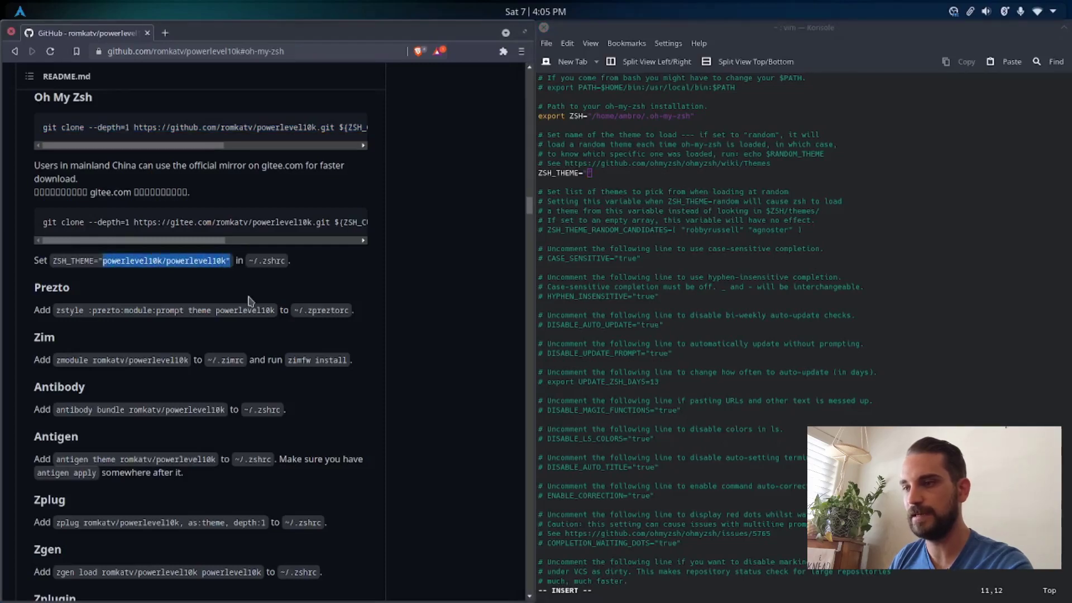
click(587, 182)
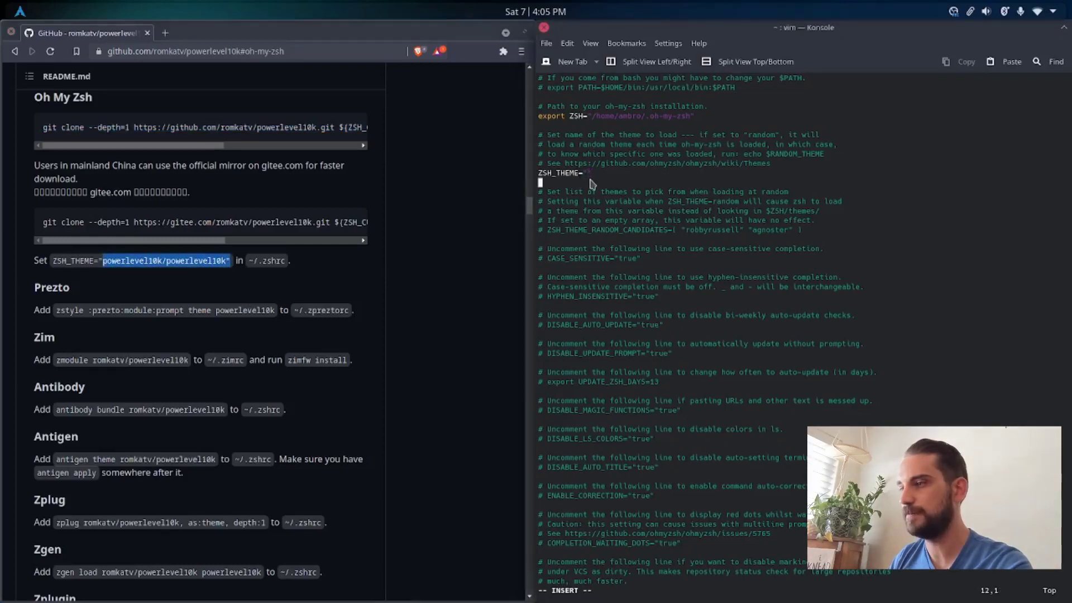
click(592, 174)
text(powe)
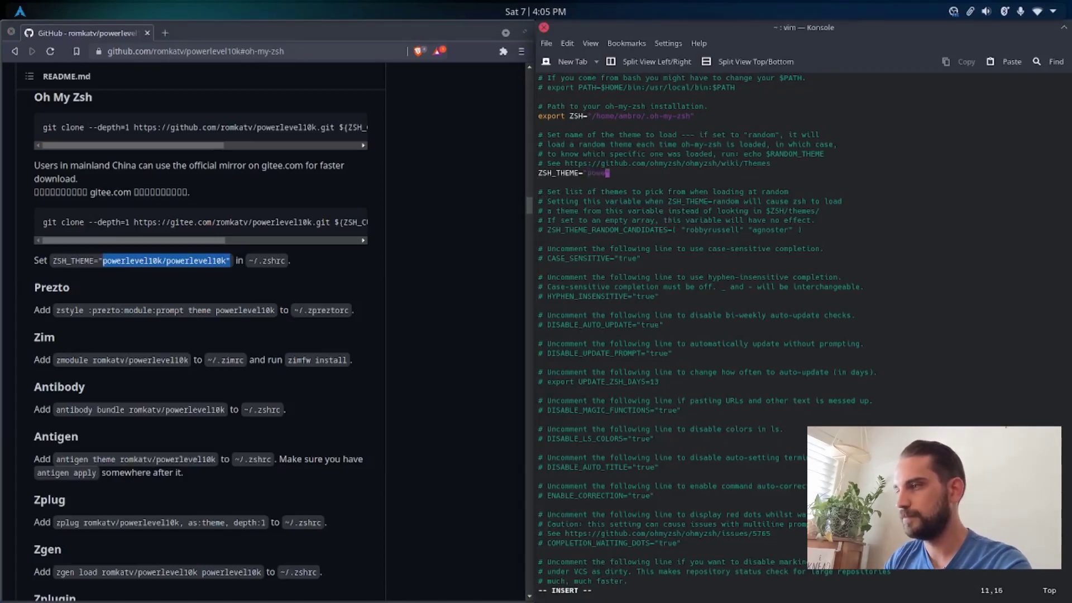
text(rlevel10)
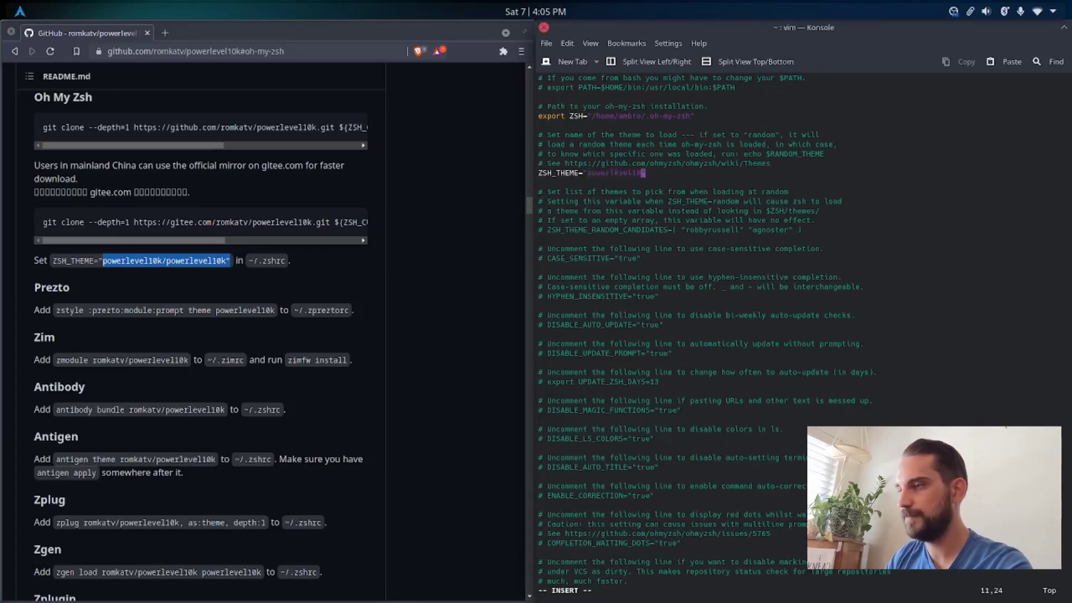
text(k/pow)
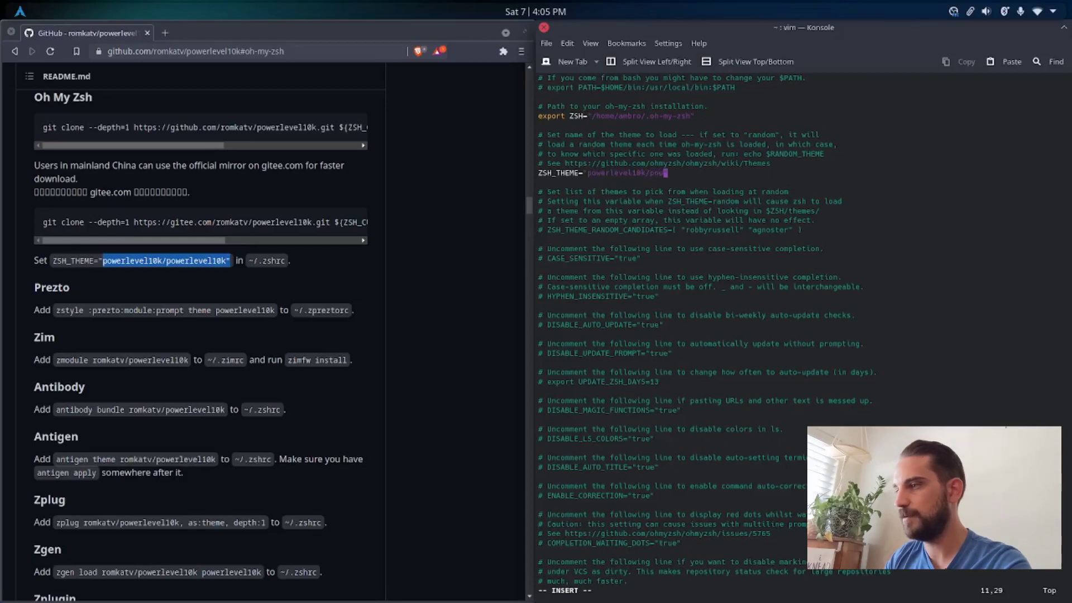
text(erlevel10k)
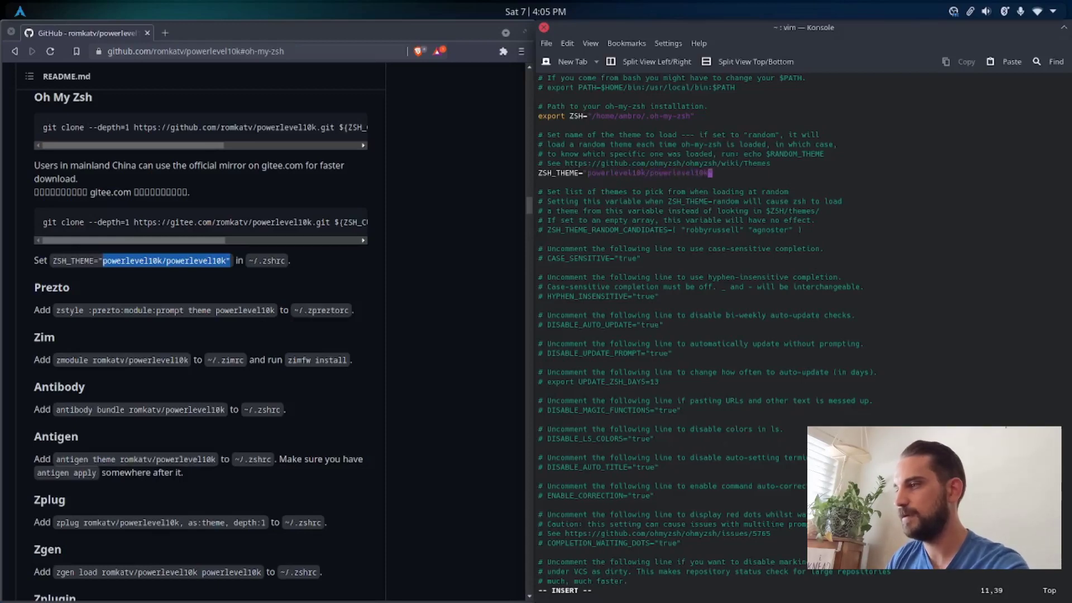
key(Escape)
text(:wq)
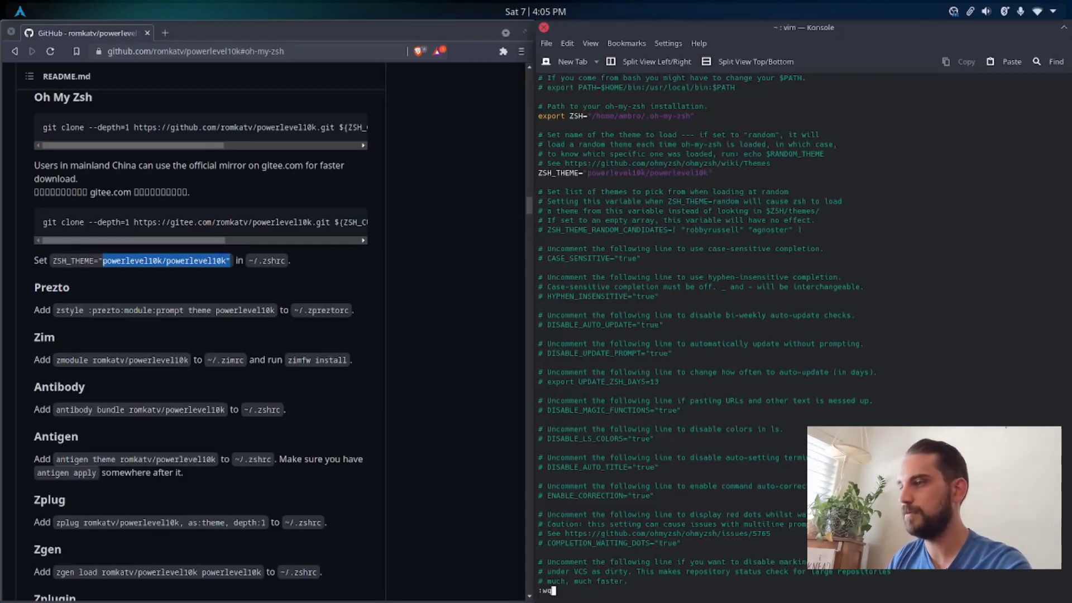
key(Return)
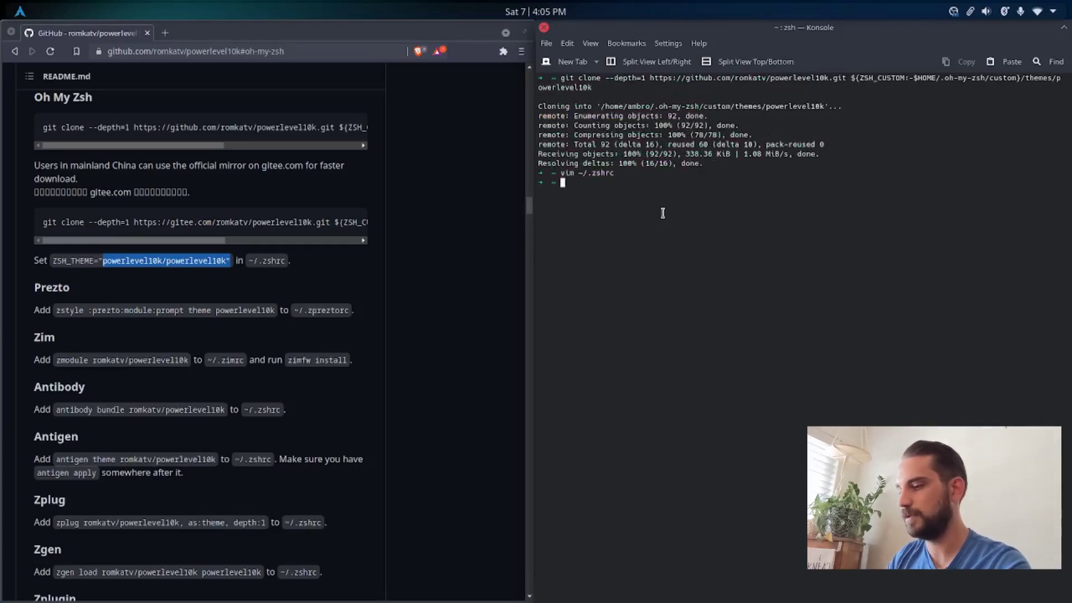
key(ctrl+l)
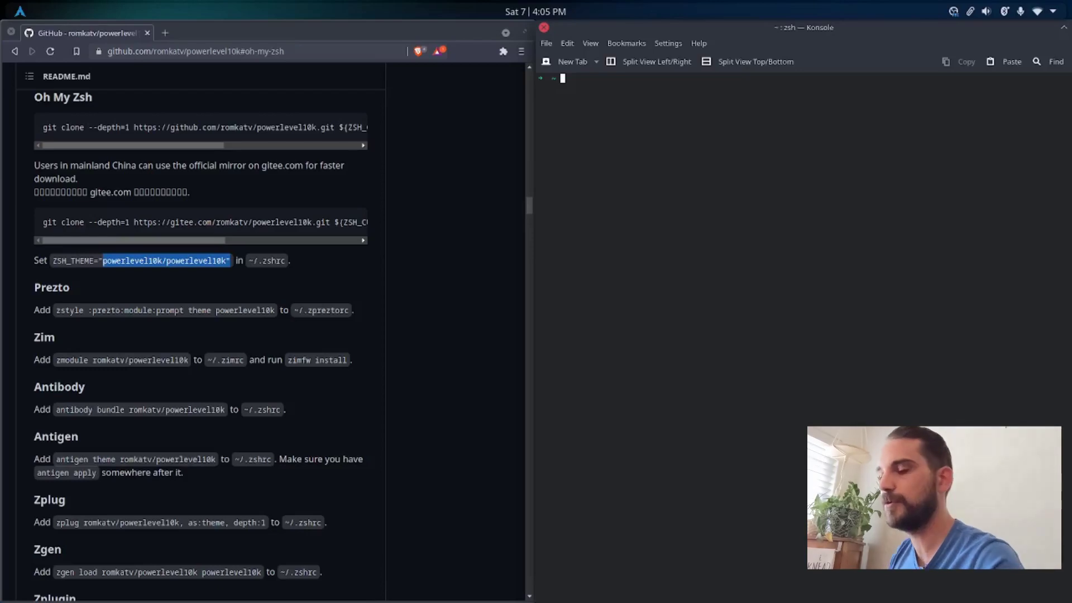
Step: Go to archlinux.org in Brave and look up "pacman.conf" in the ArchWiki
click(166, 49)
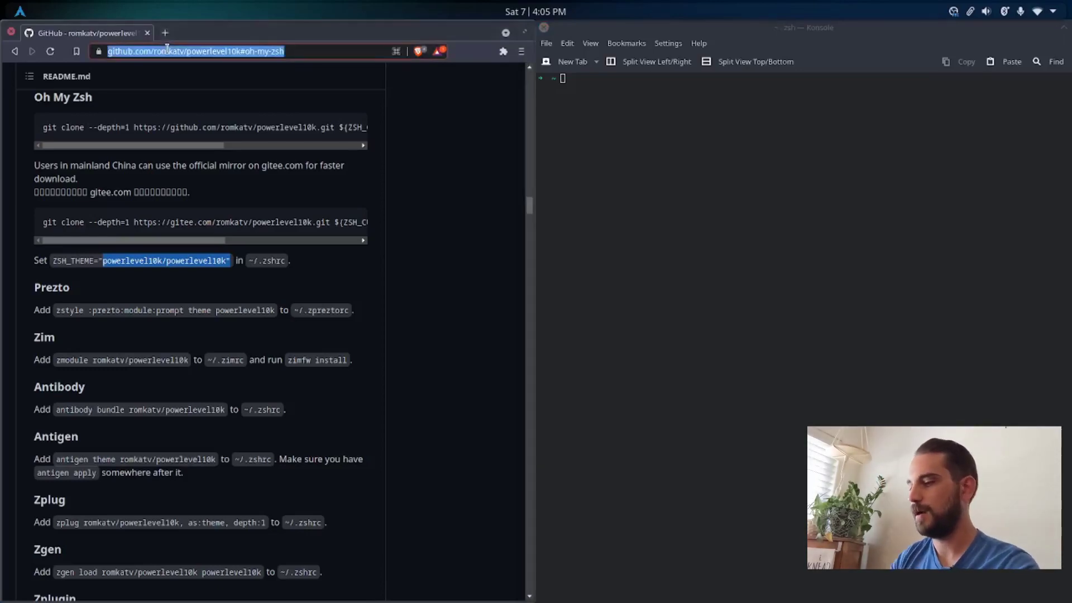
text(arch)
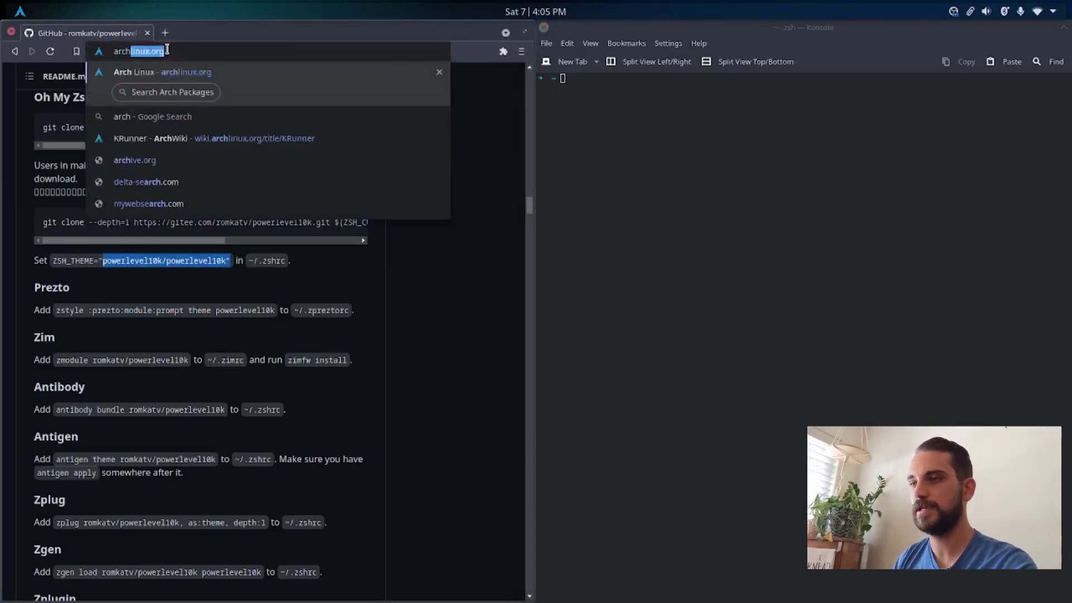
key(Return)
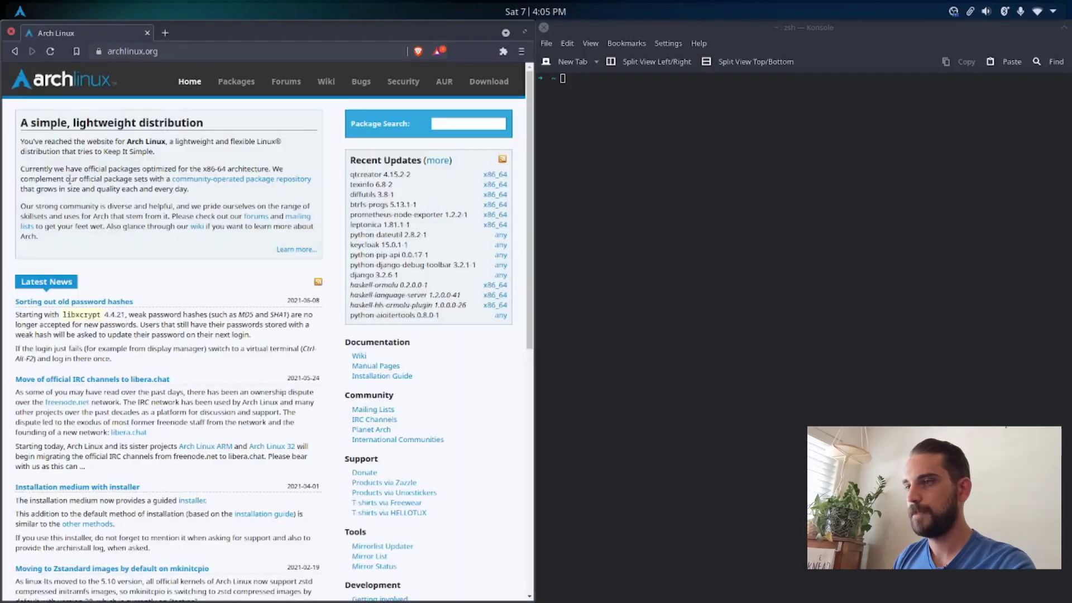
click(326, 84)
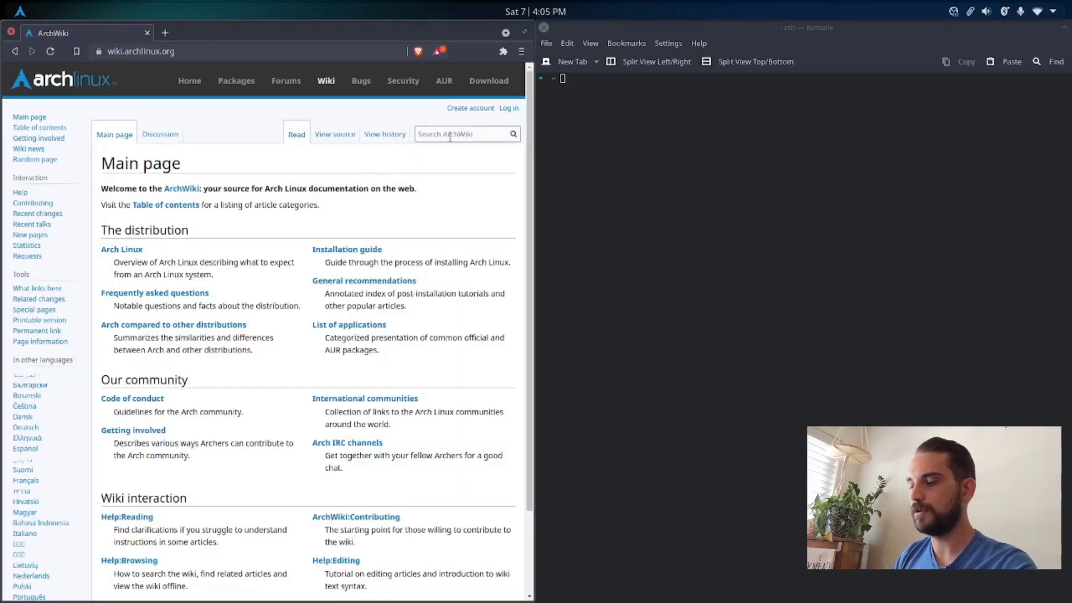
click(447, 135)
text(pacman.)
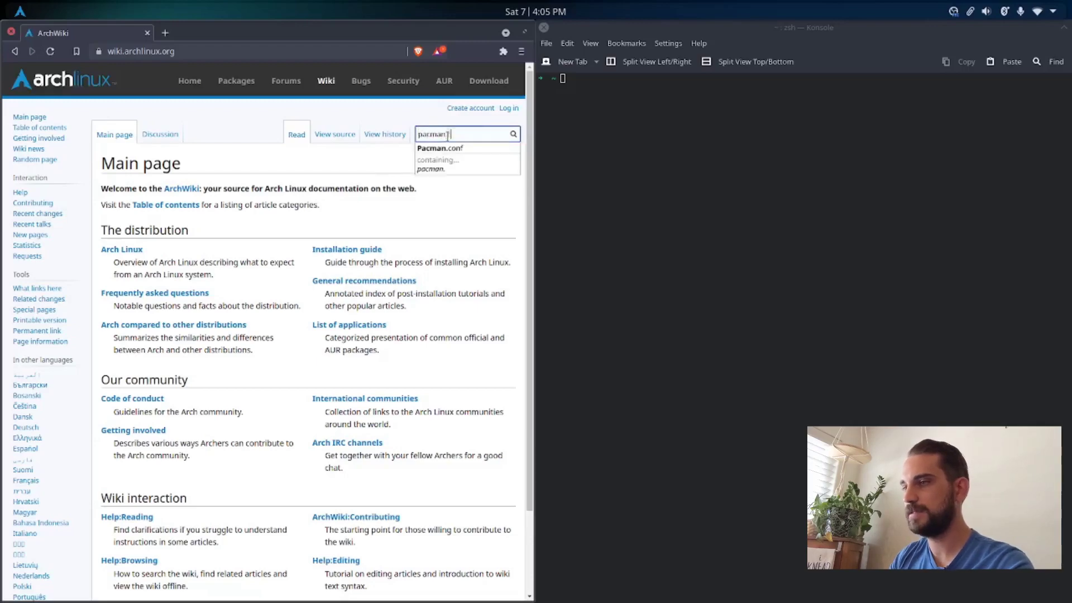
text(conf)
key(Return)
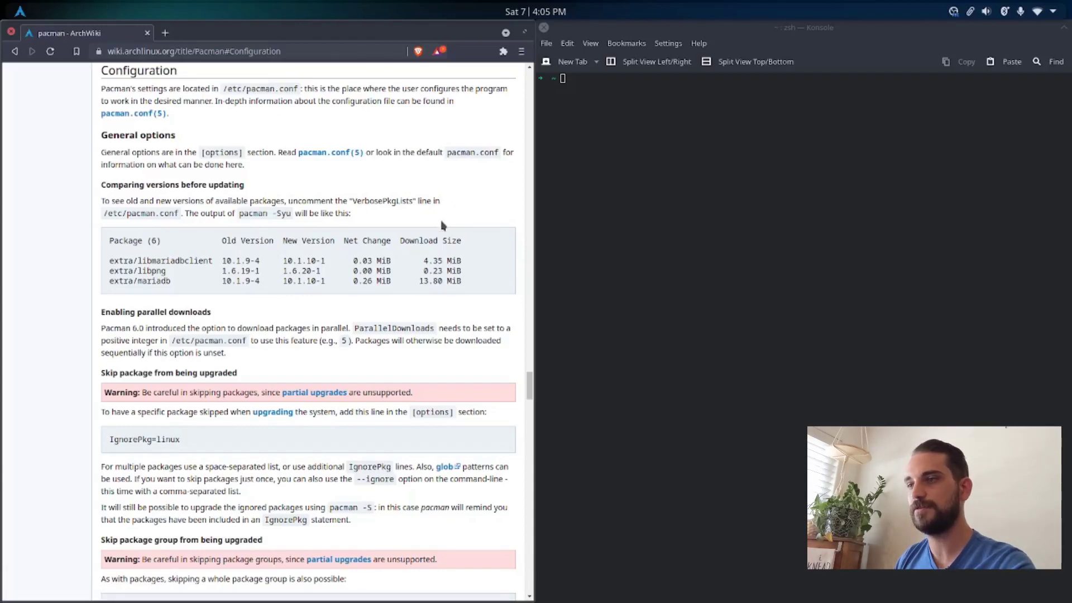
Step: Open /etc/pacman.conf with sudo vim in Konsole
drag(224, 89, 300, 92)
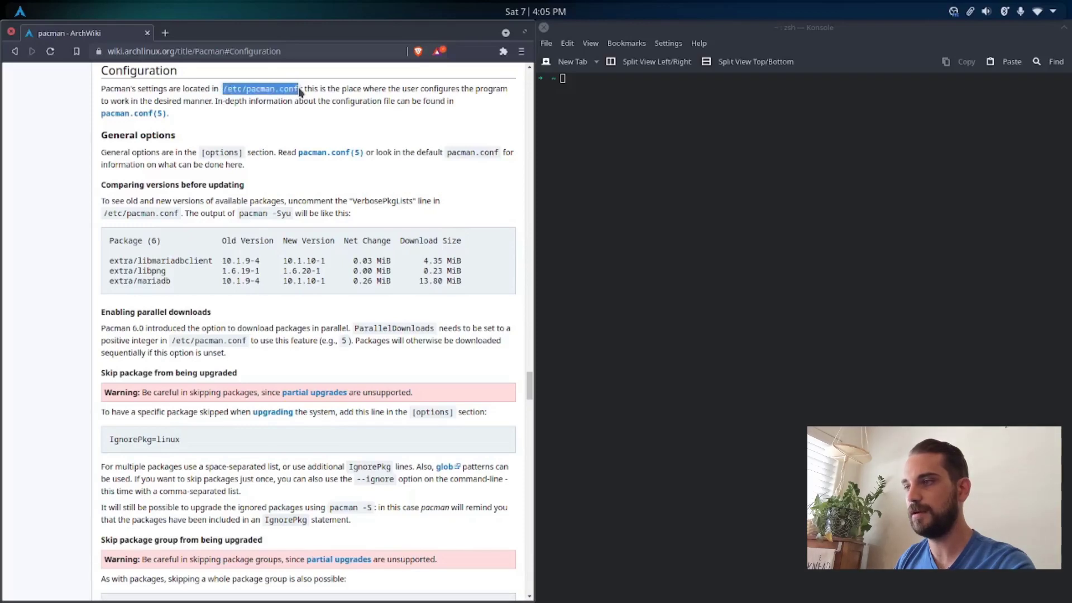
click(600, 81)
text(s)
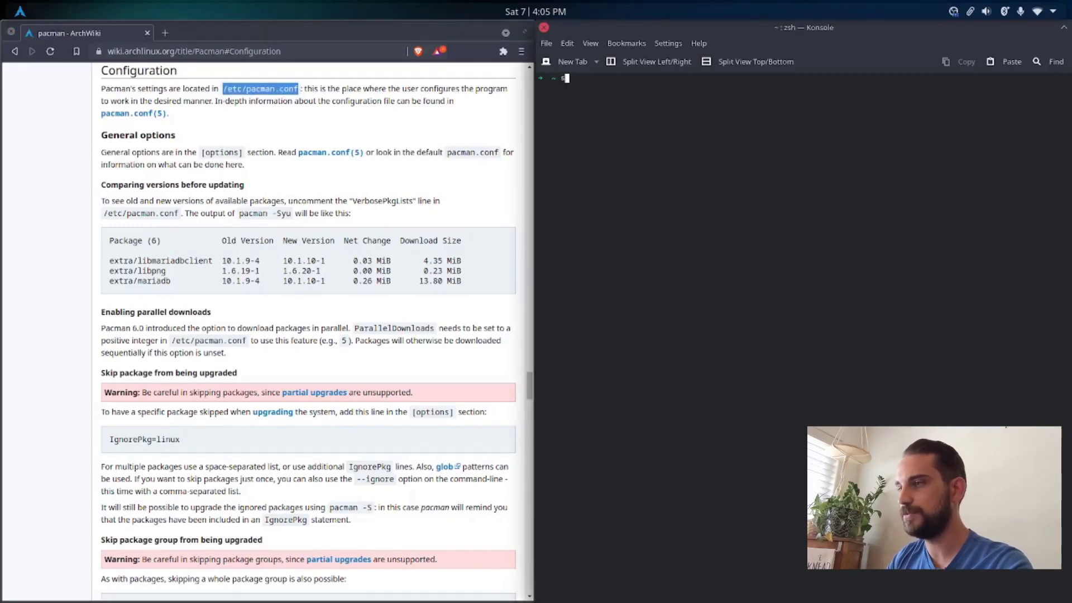
text(udo)
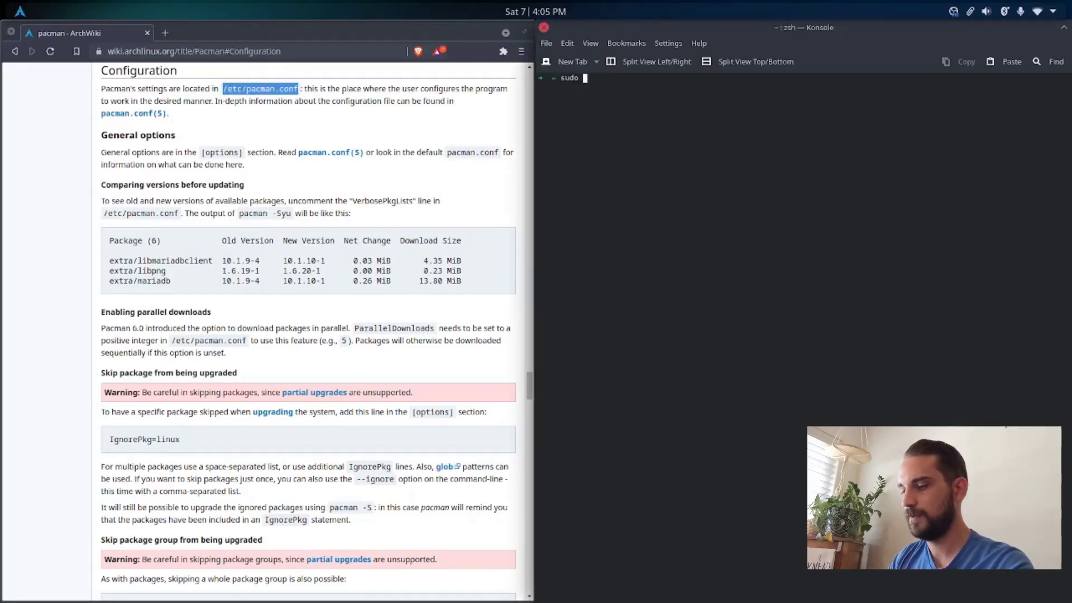
text( vim)
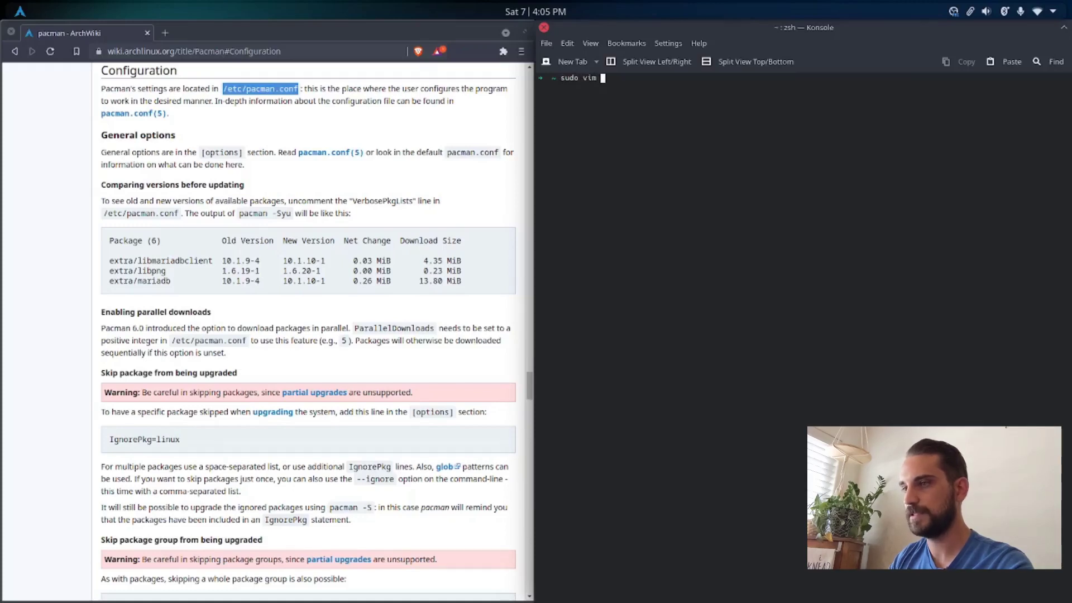
text( /etc)
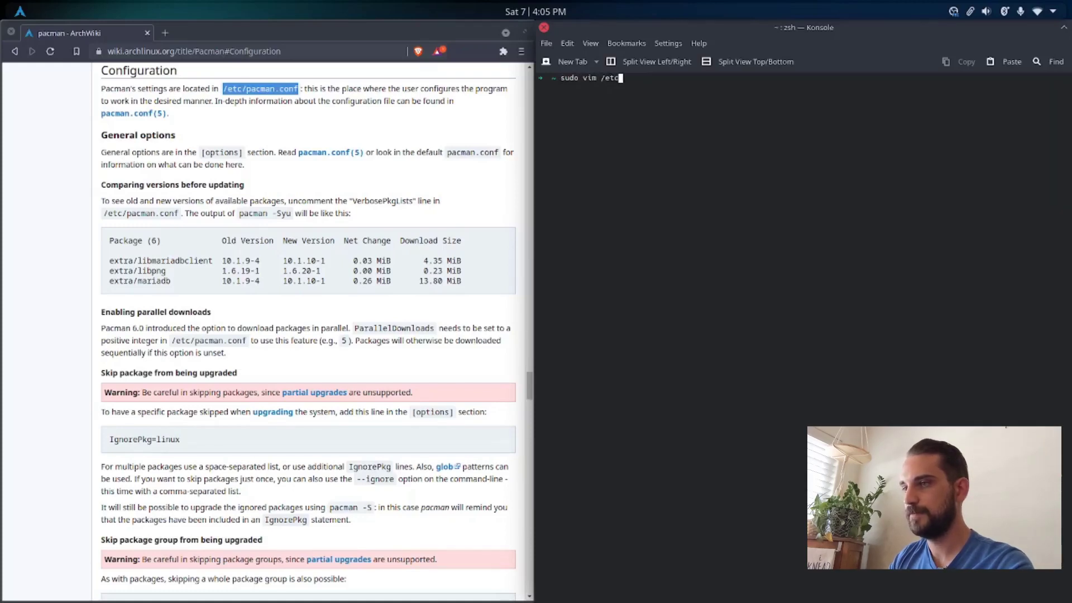
text(/pacman)
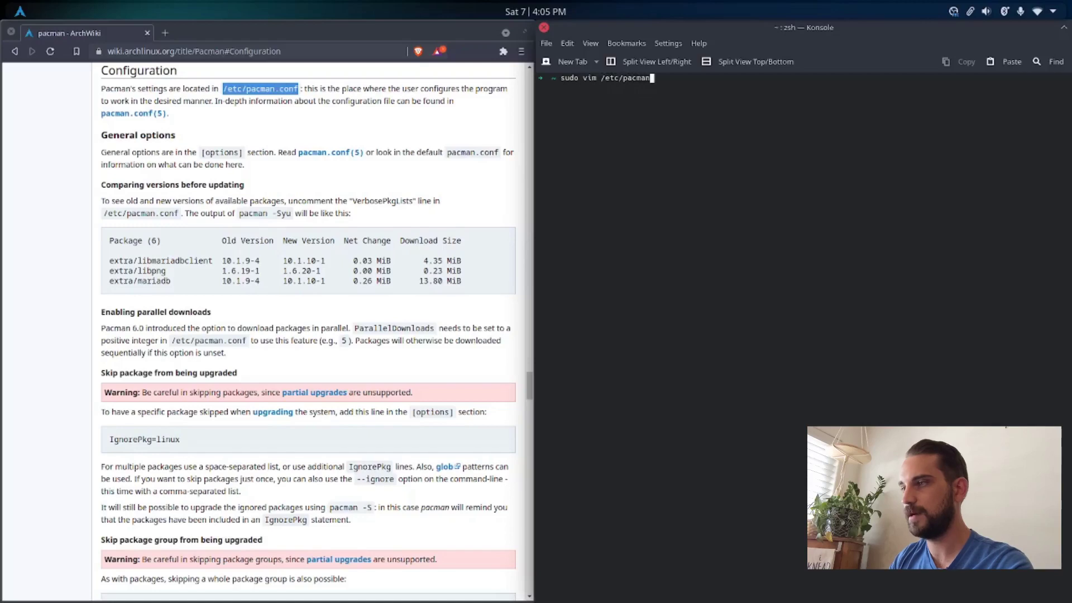
text(.conf)
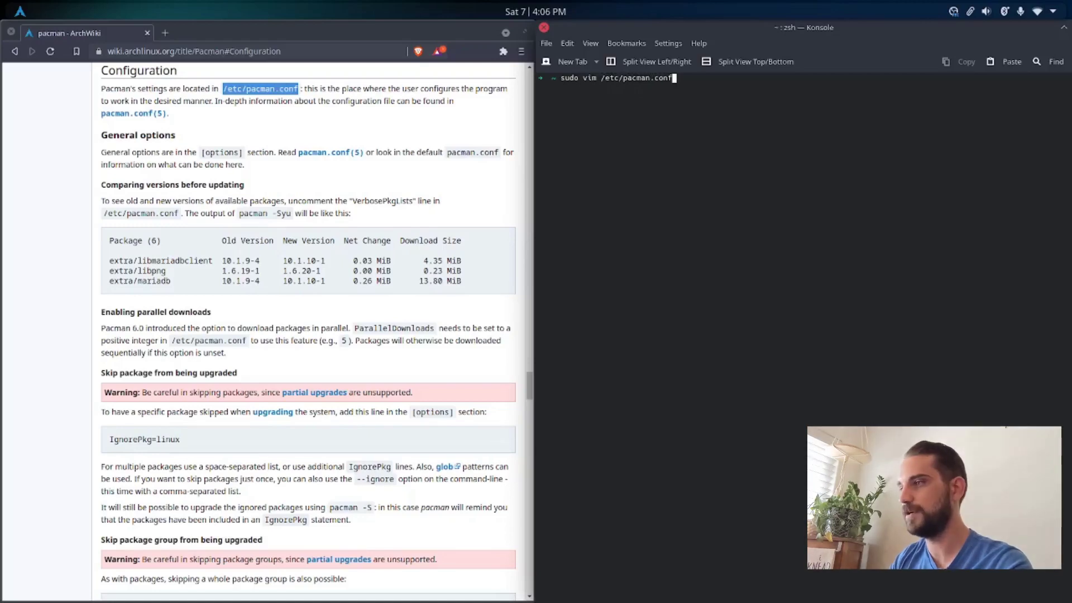
key(Return)
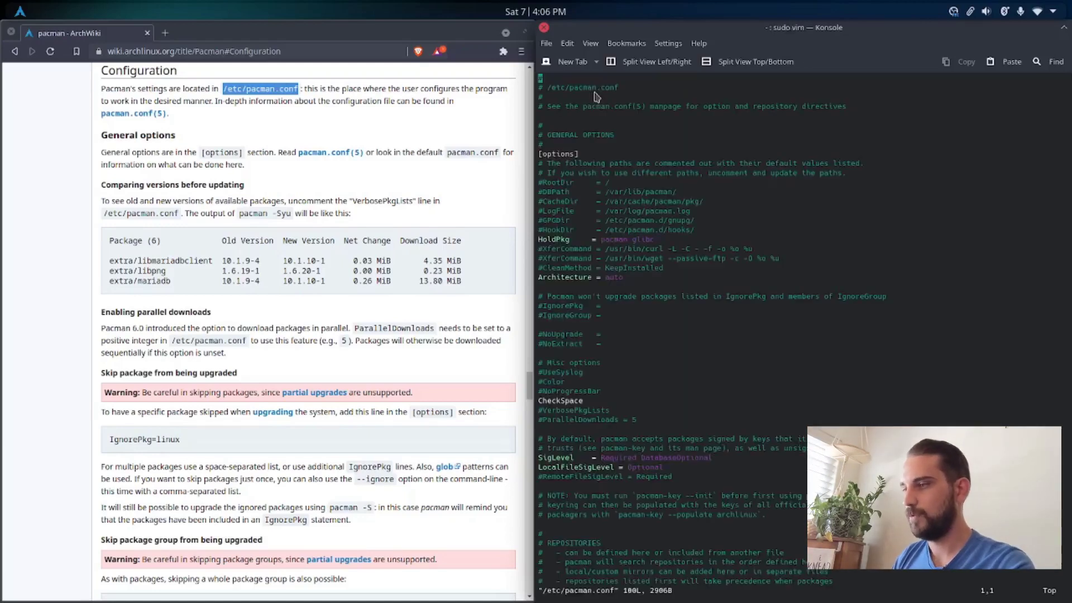
Step: Uncomment the Color line under Misc options in pacman.conf
key(Down)
key(Down)
key(Down)
key(Down)
key(Down)
key(Down)
key(Down)
key(Down)
key(Down)
key(Down)
key(Down)
key(Down)
key(Down)
key(Down)
key(Down)
key(Down)
key(Down)
key(Down)
key(Down)
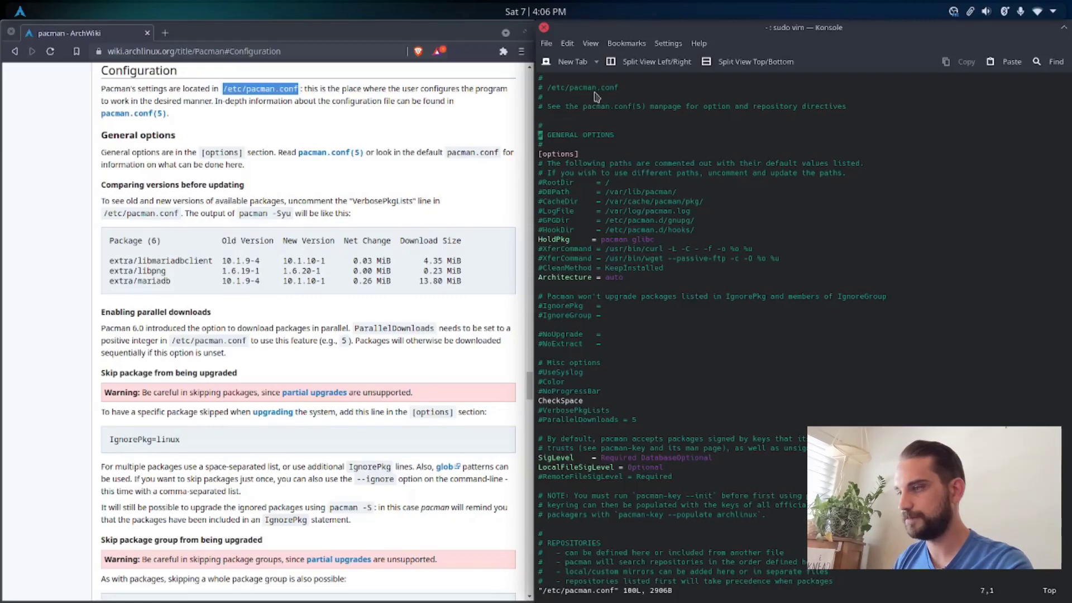
key(Down)
key(Down)
key(Down)
key(Down)
key(Down)
key(Down)
key(Down)
key(Down)
key(Down)
key(Down)
key(Down)
key(Down)
key(Down)
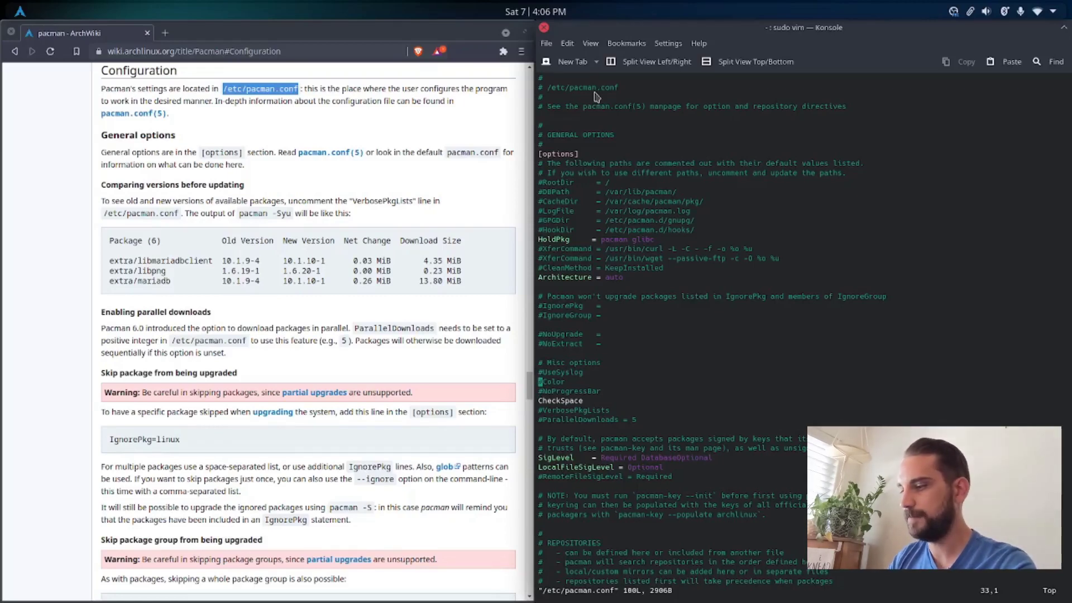
key(i)
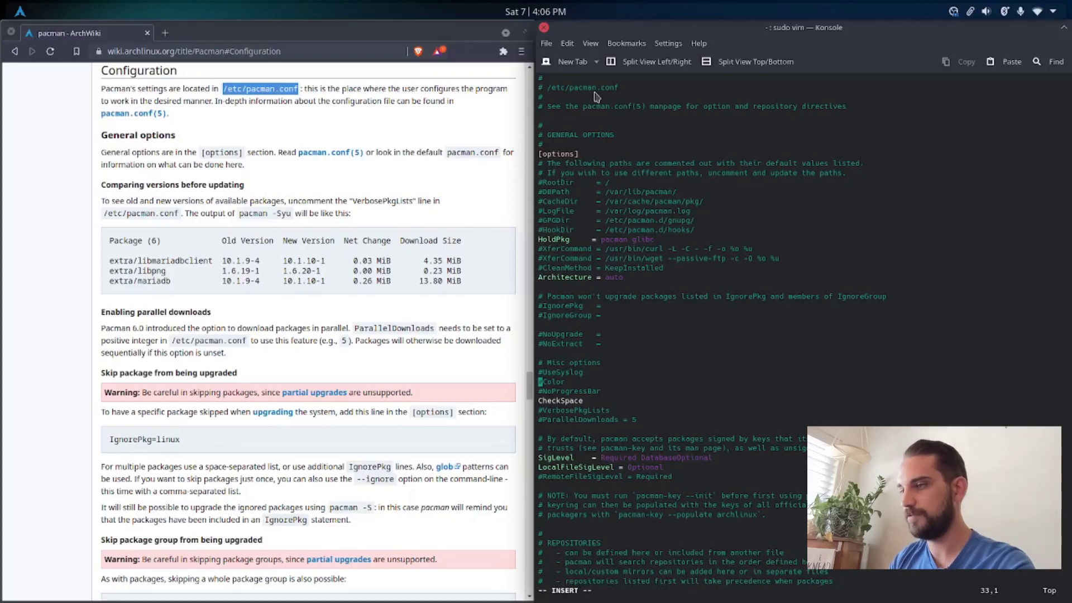
key(Delete)
key(Right)
key(Right)
key(Right)
key(Right)
key(Right)
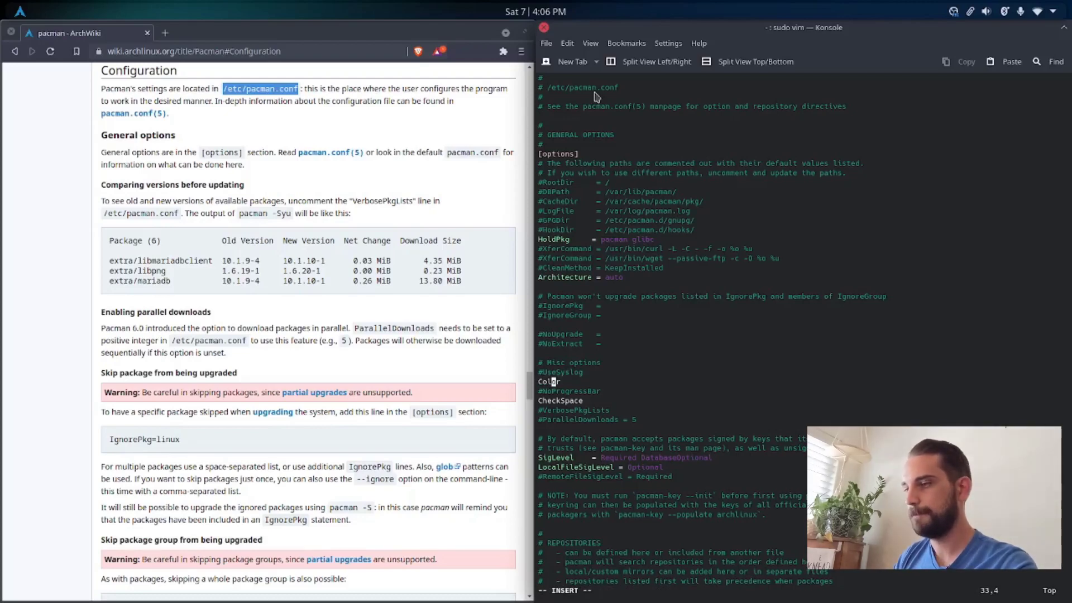
Step: Add an ILoveCandy line below Color, save and quit vim, and clear the terminal
key(Return)
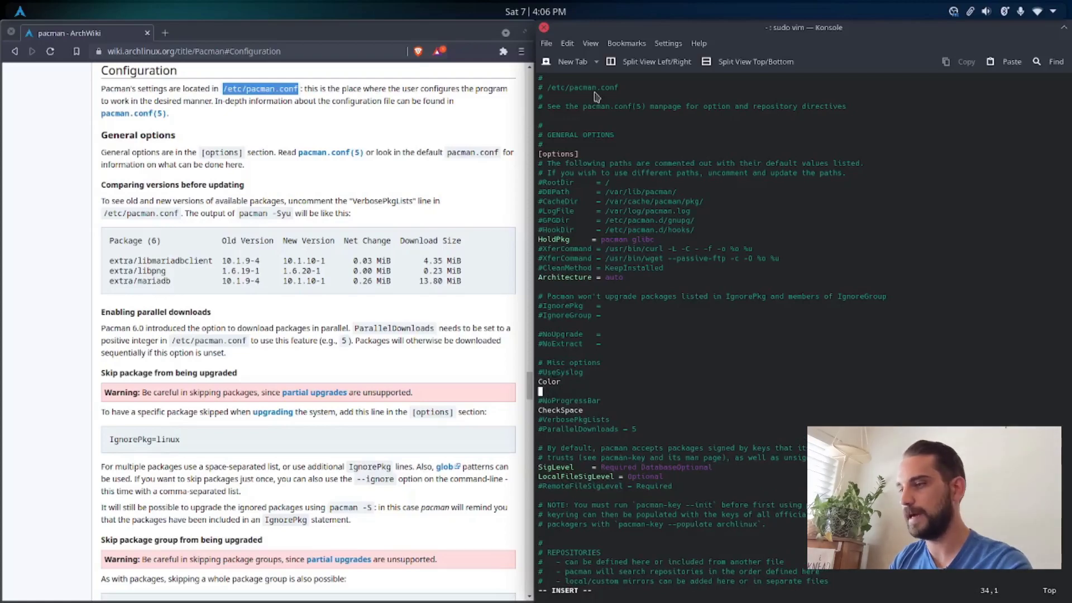
text(ILove)
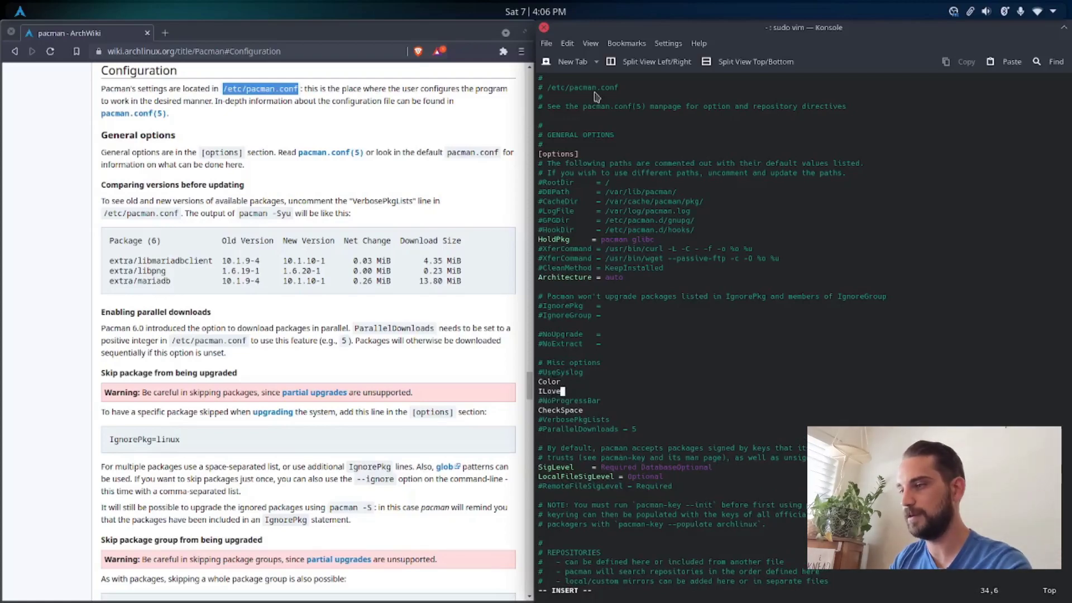
text(Candy)
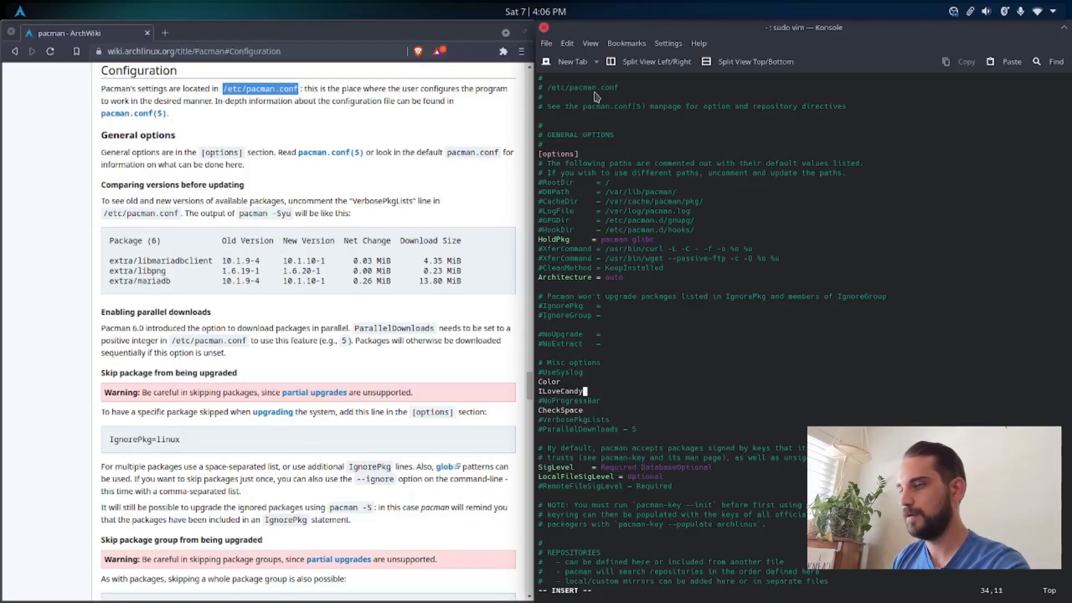
key(Escape)
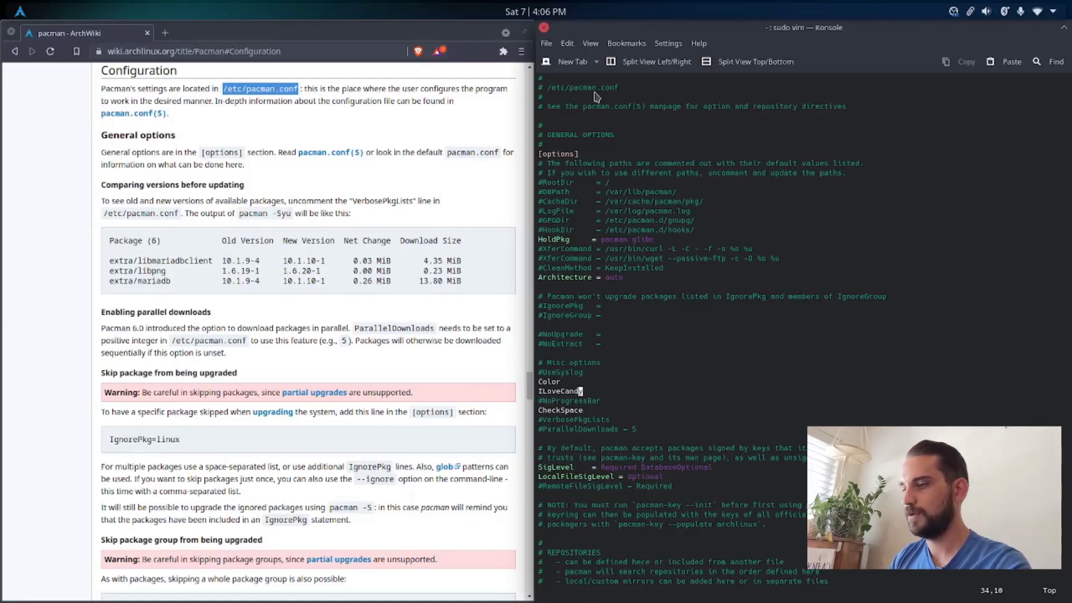
text(:wq)
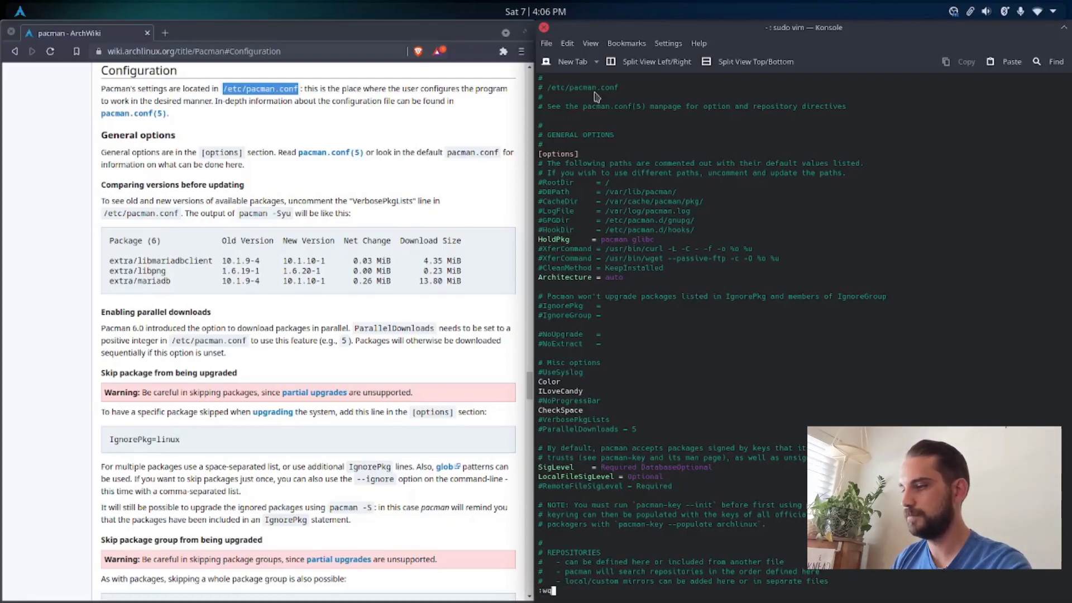
key(Return)
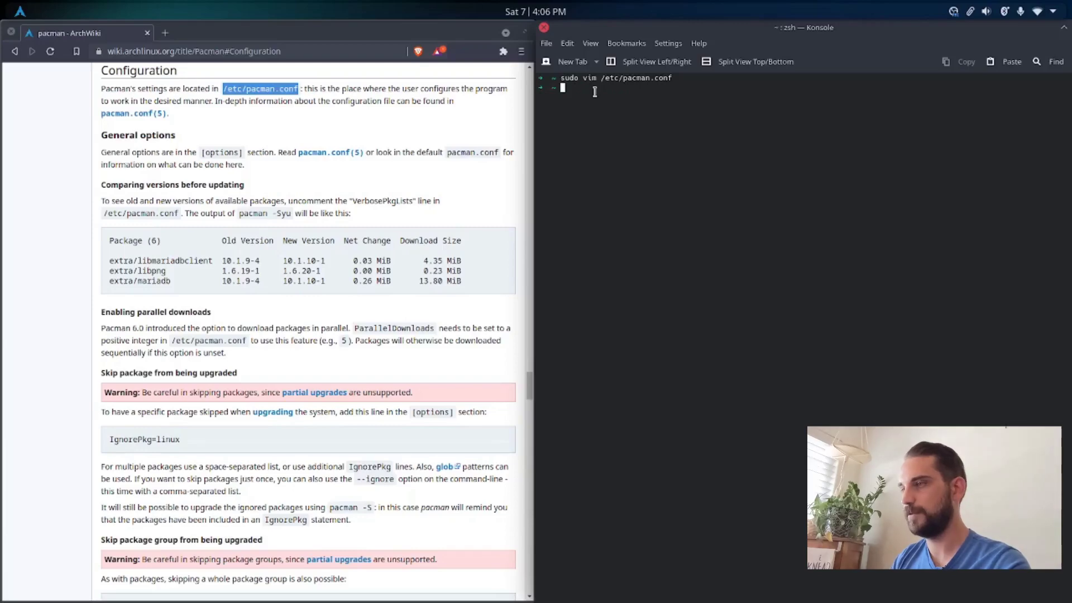
key(ctrl+l)
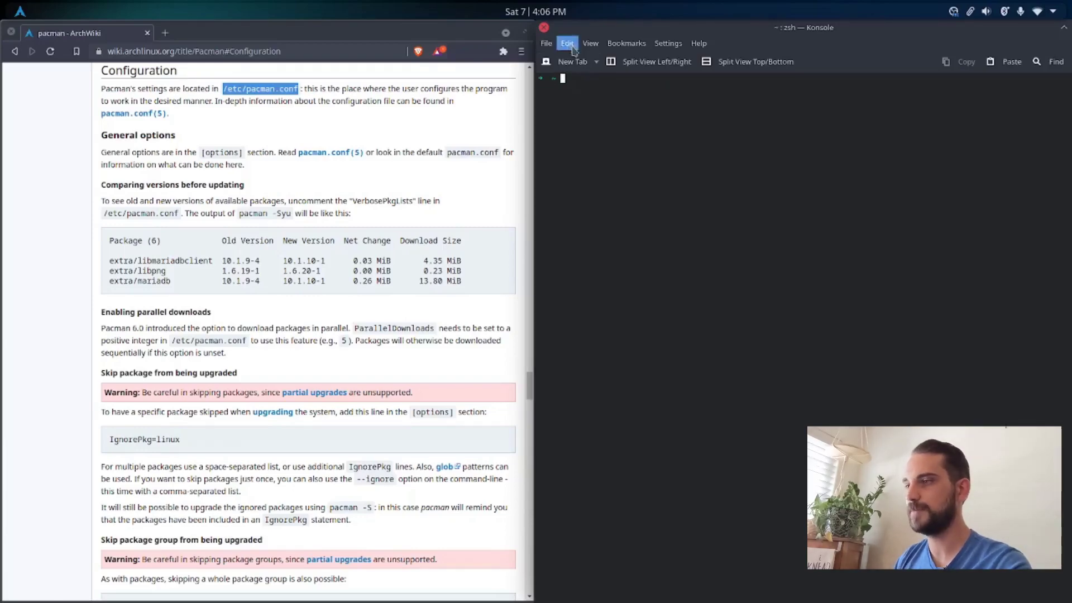
Step: Close and reopen Konsole to launch the Powerlevel10k configuration wizard, and maximize its window
click(544, 27)
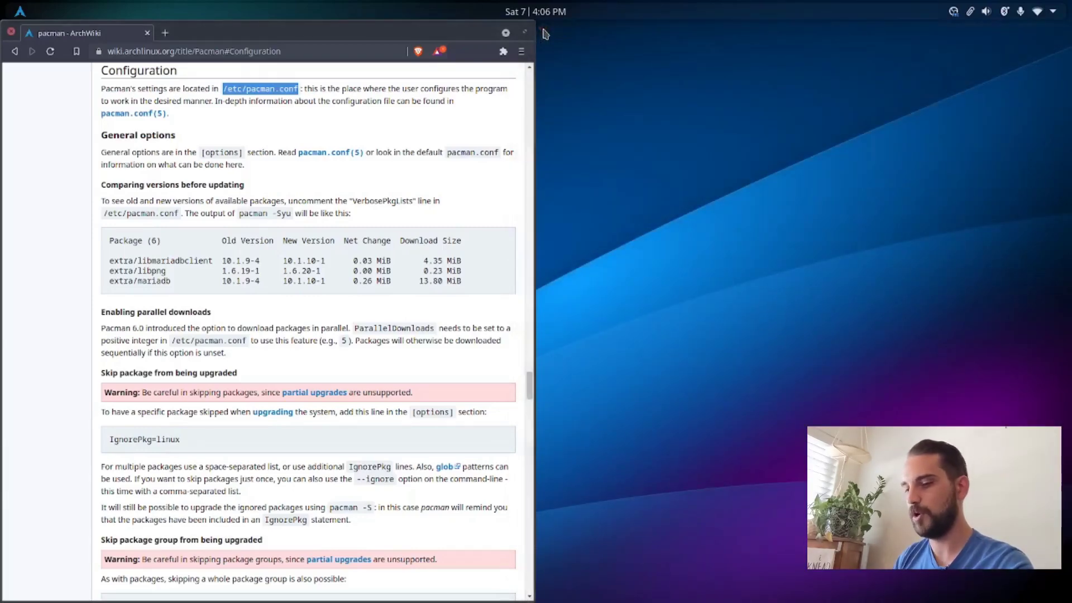
key(ctrl+alt+t)
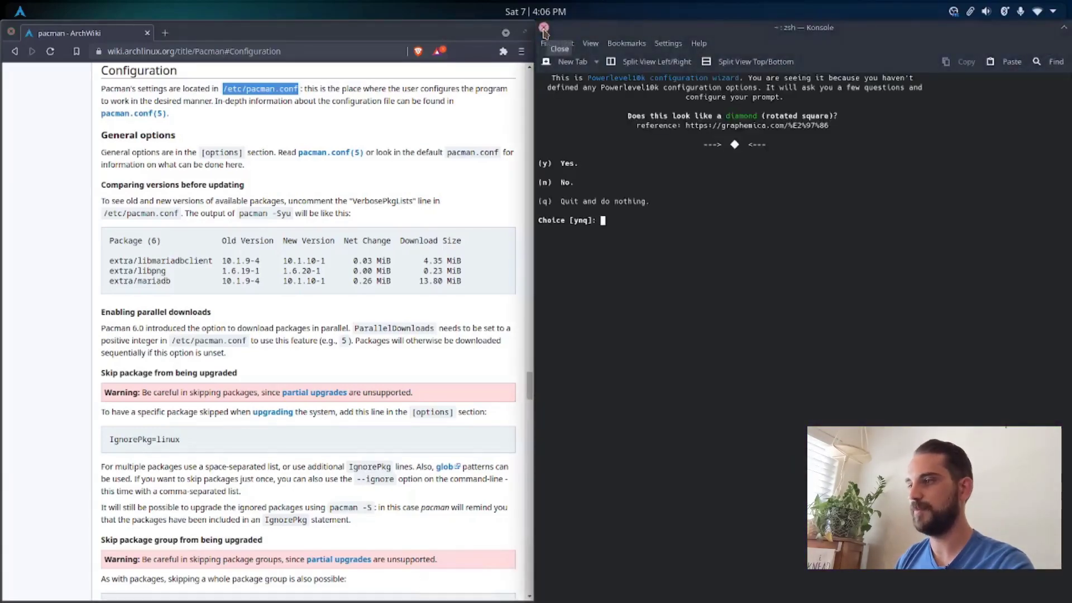
double_click(636, 29)
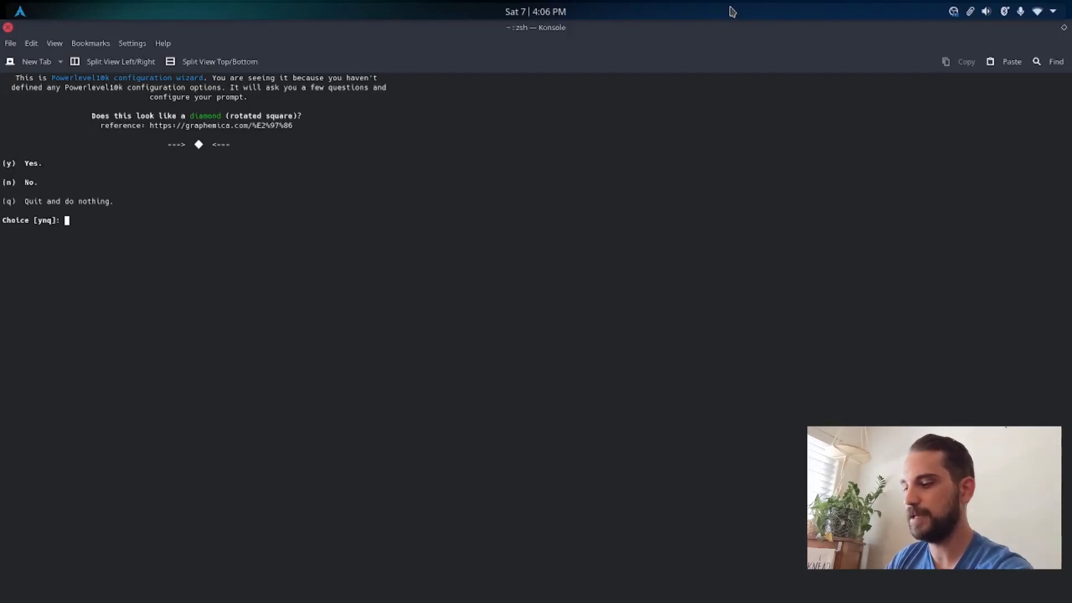
Step: Answer yes to the wizard's questions about the diamond, the lock, the Debian logo and the icons fitting between the crosses
key(y)
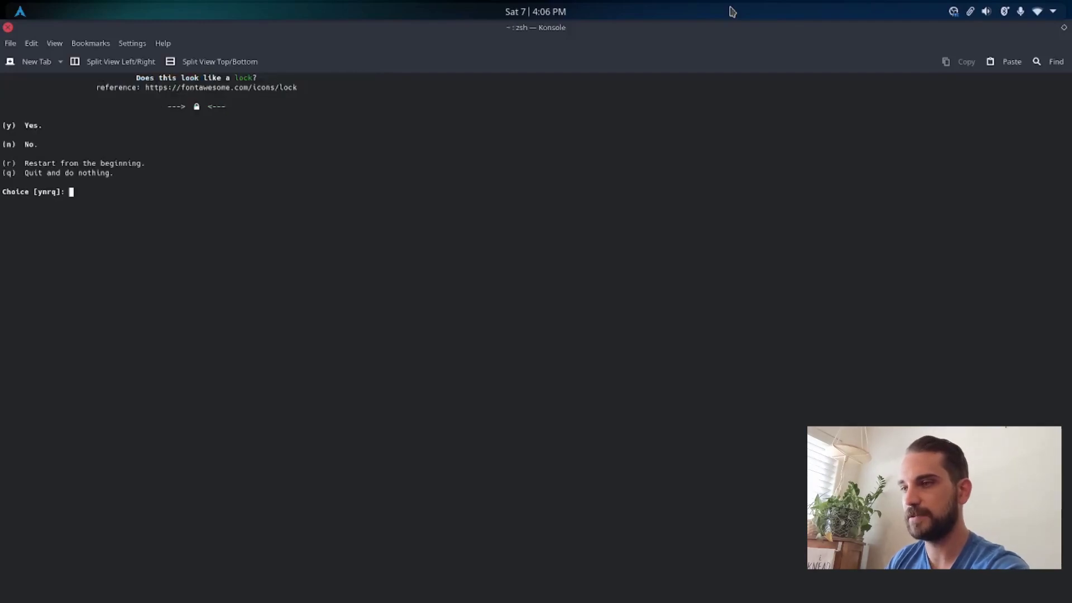
key(y)
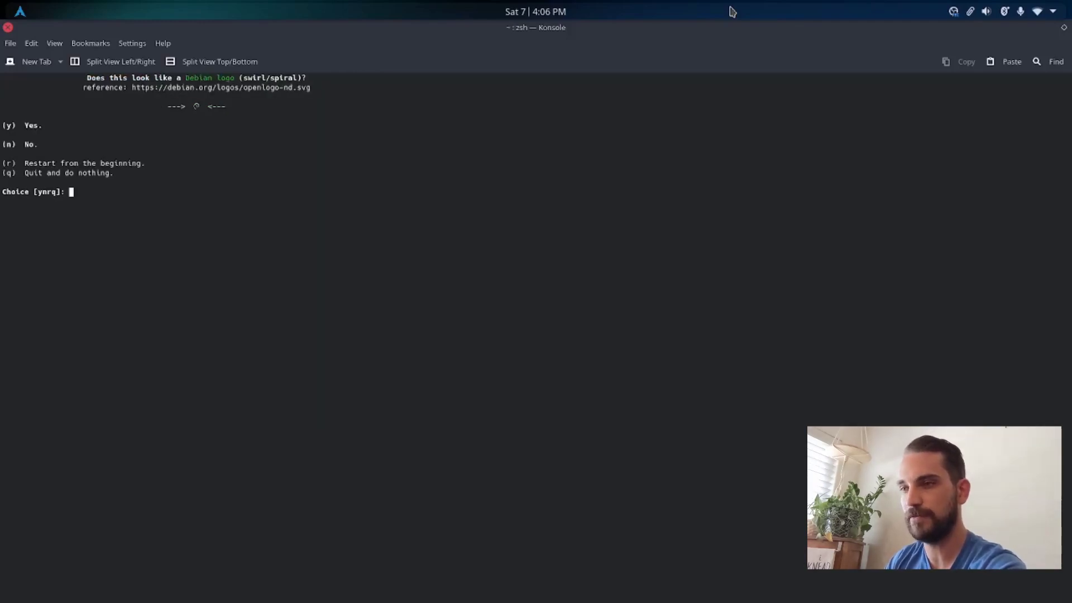
key(y)
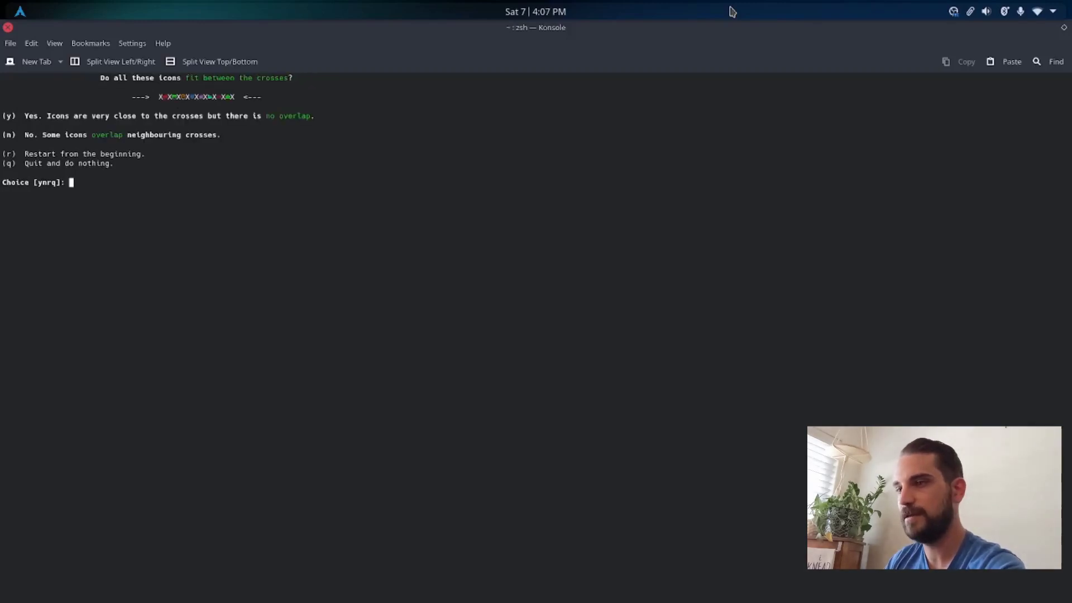
key(y)
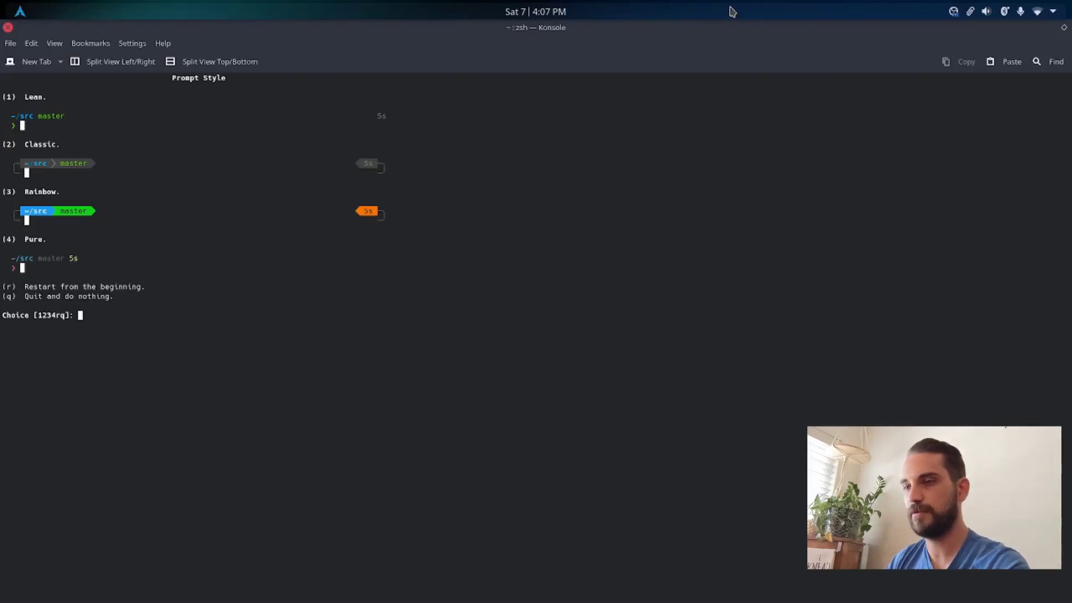
Step: Choose the Rainbow prompt style with the Unicode character set and the current time in 12-hour format
key(3)
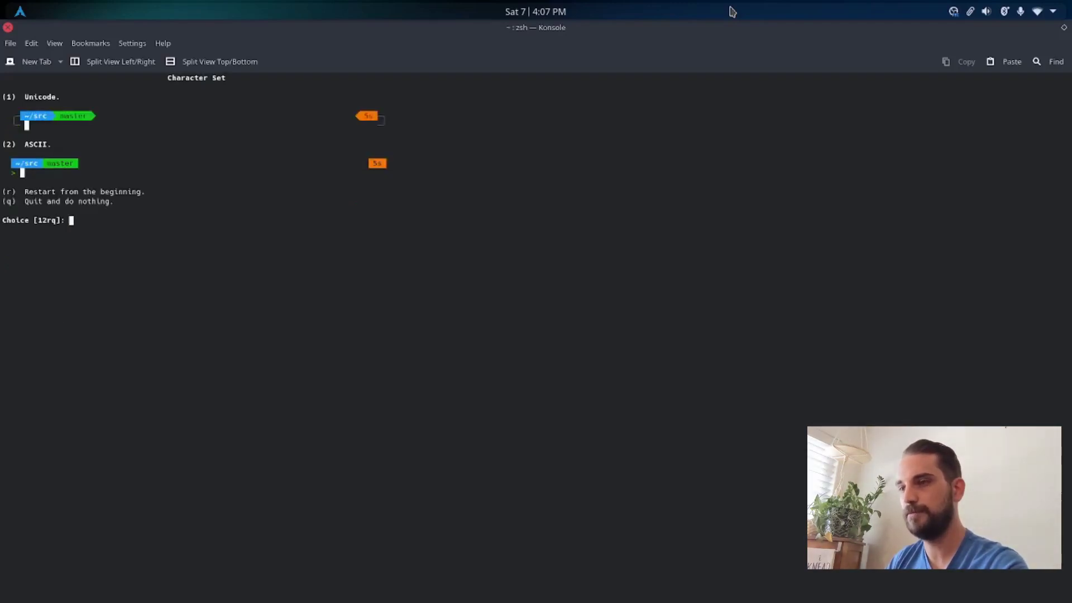
key(1)
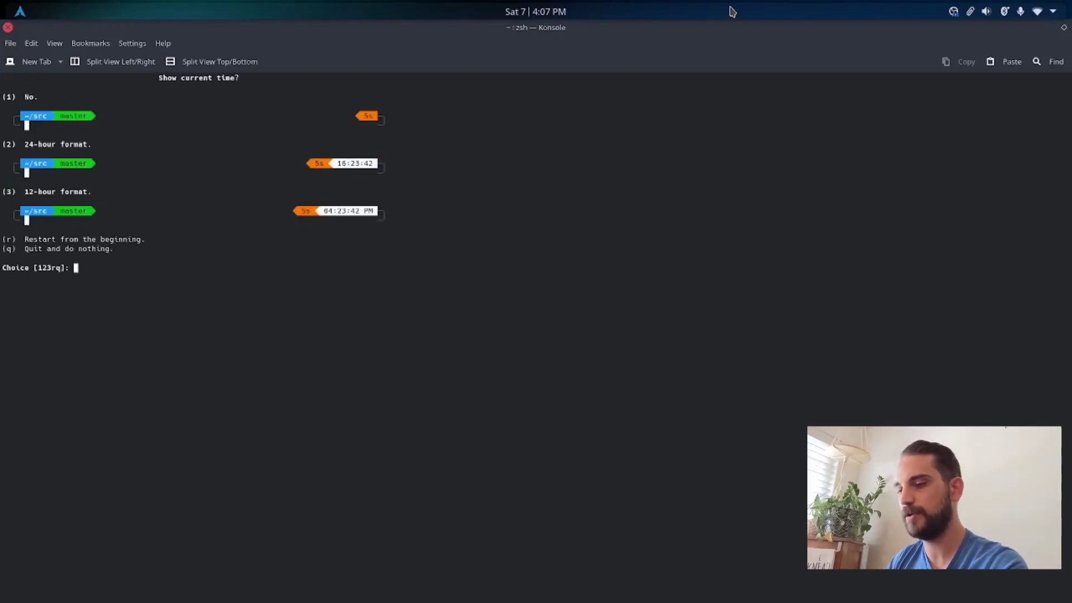
key(3)
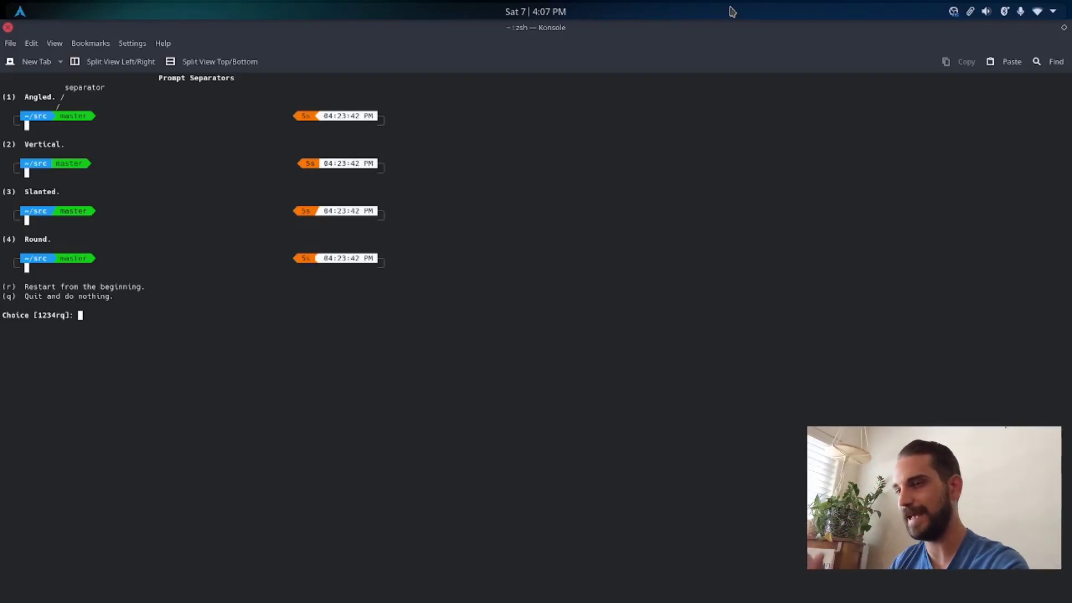
Step: Shape the prompt segments with angled separators, sharp heads and flat tails
key(1)
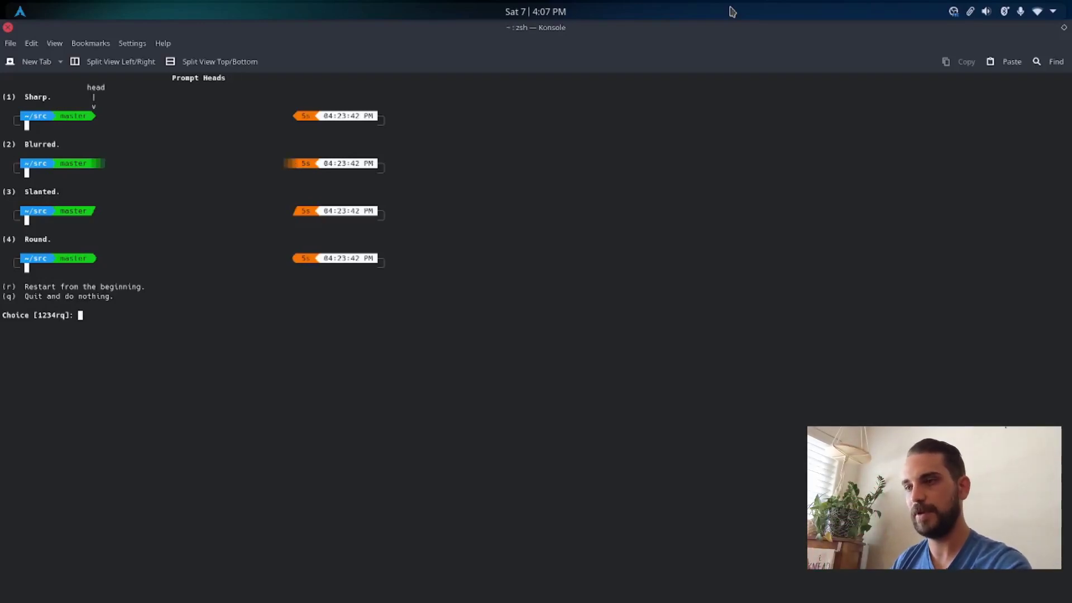
key(1)
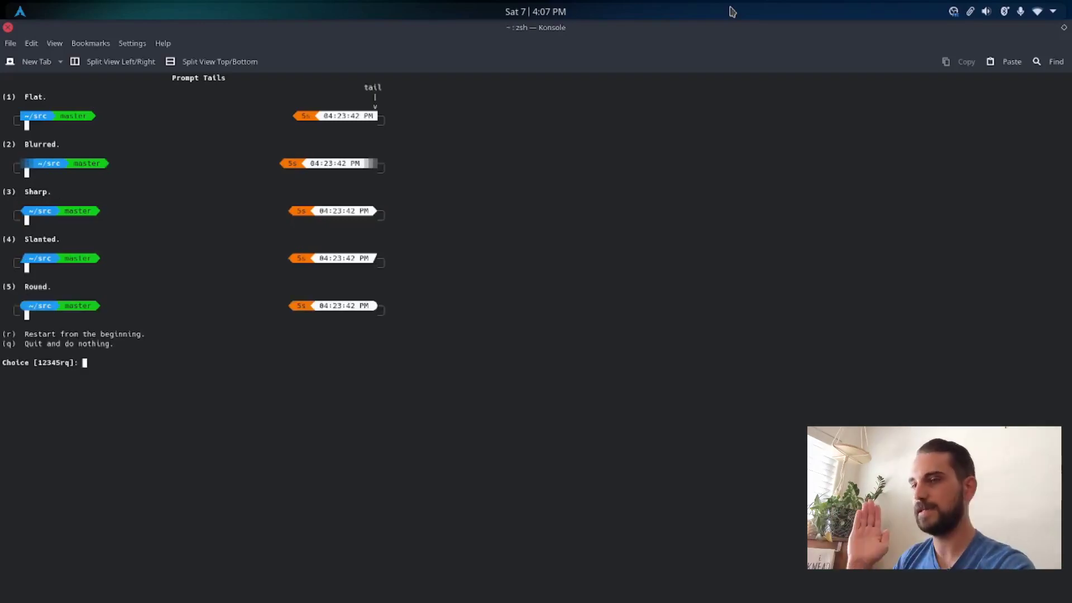
key(1)
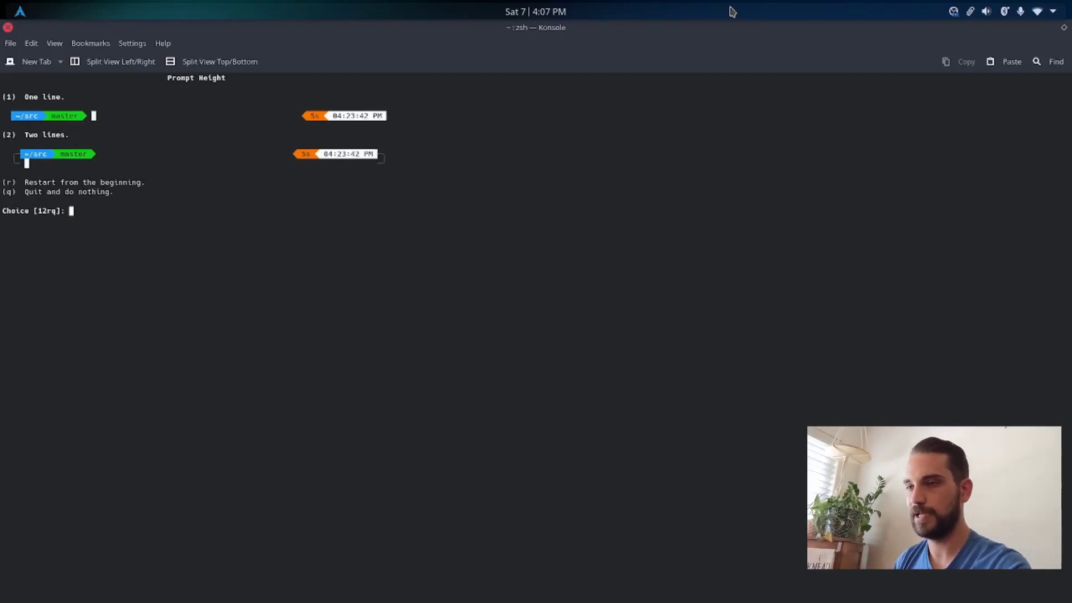
Step: Set the prompt layout to one line with compact spacing and many icons
key(1)
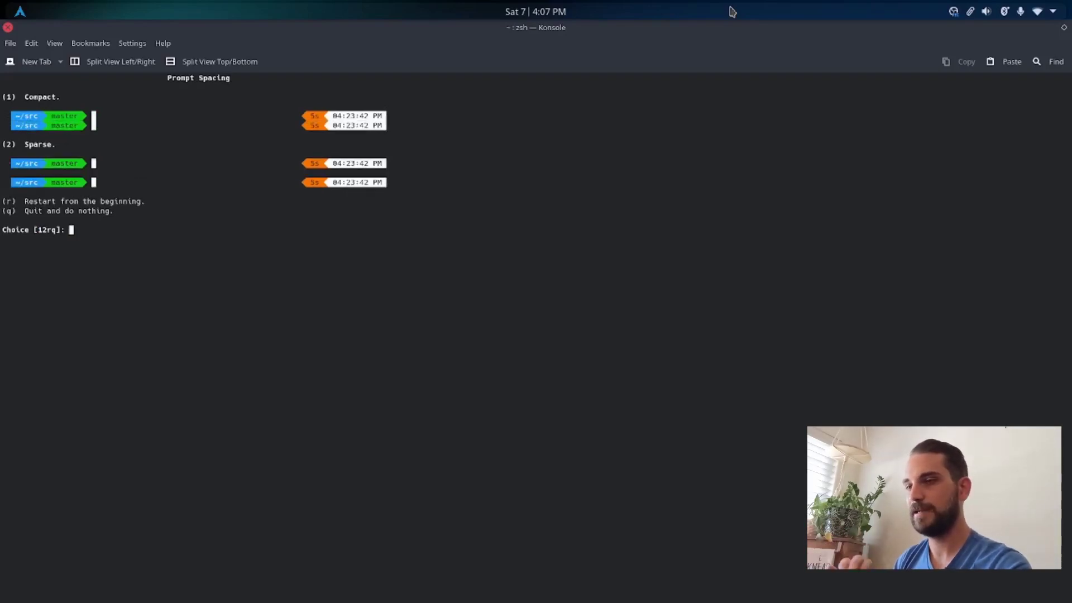
key(1)
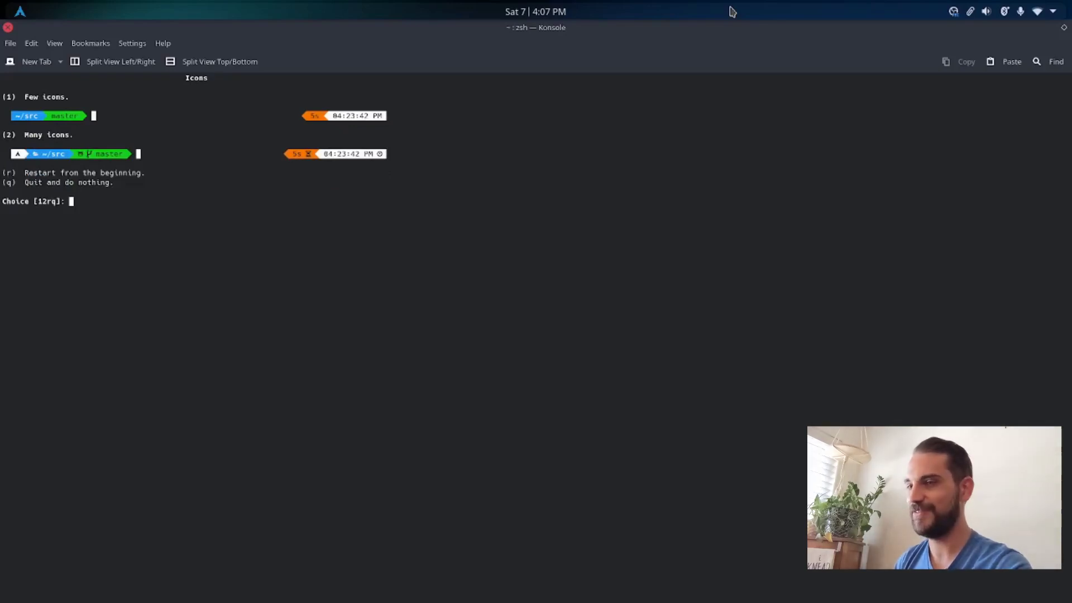
key(2)
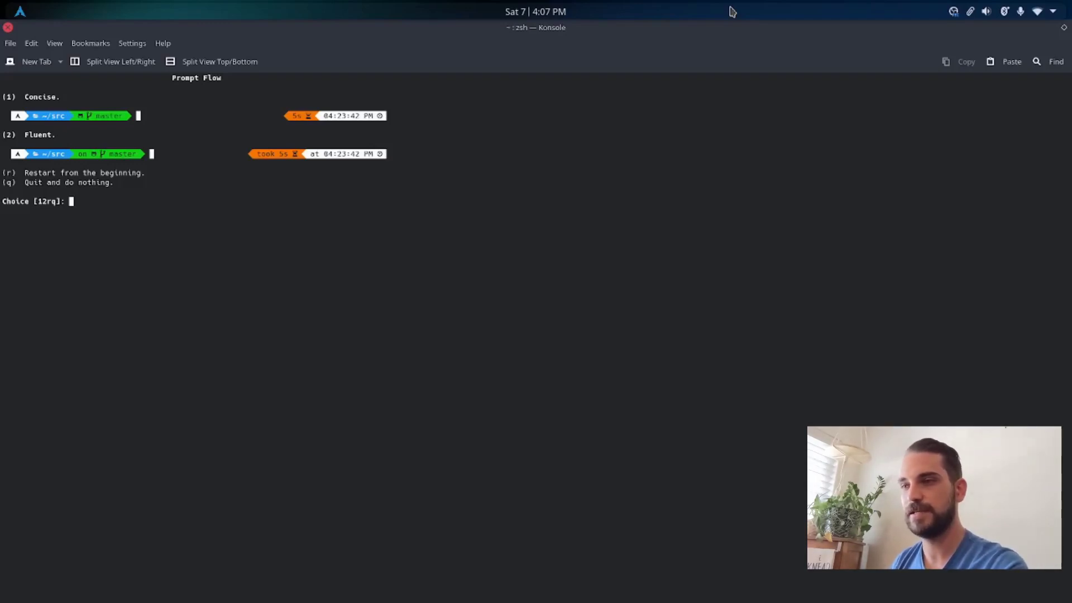
Step: Finish the prompt wizard with concise flow, transient prompt enabled and verbose instant prompt mode, applying the changes to ~/.zshrc
key(1)
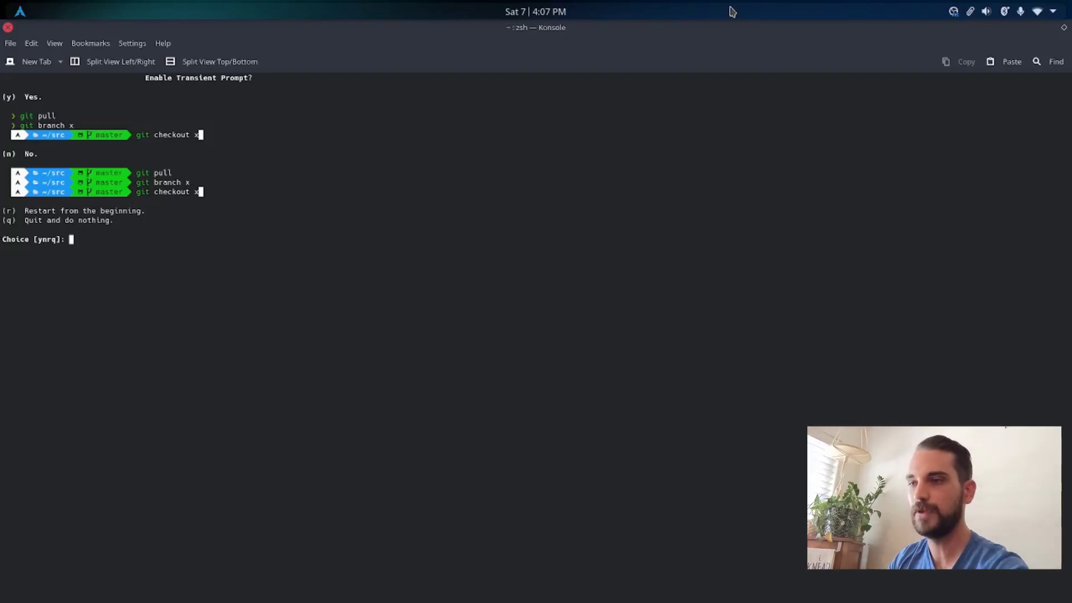
key(y)
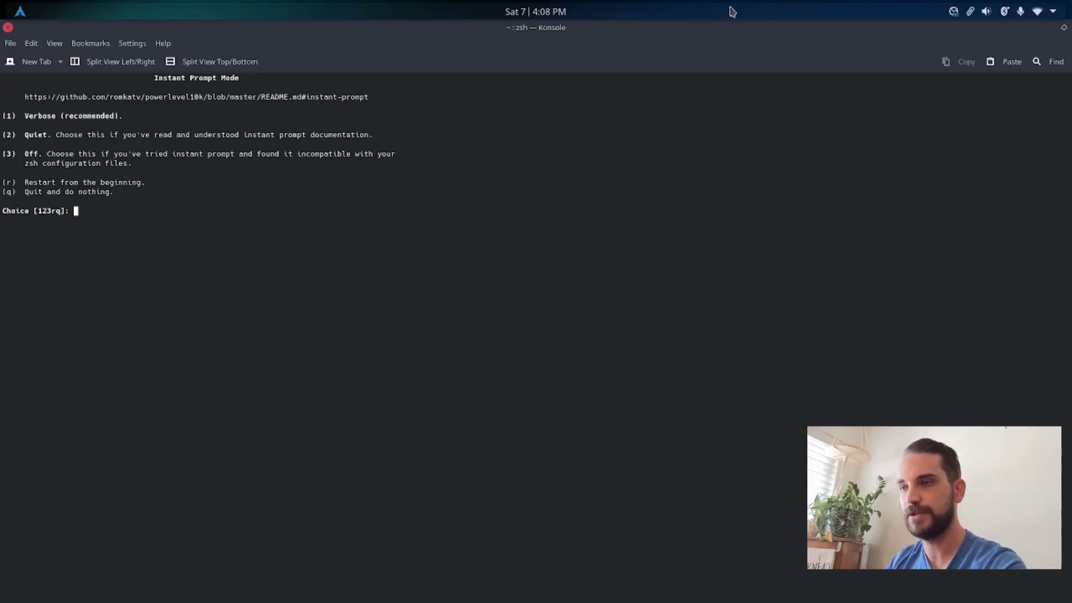
key(1)
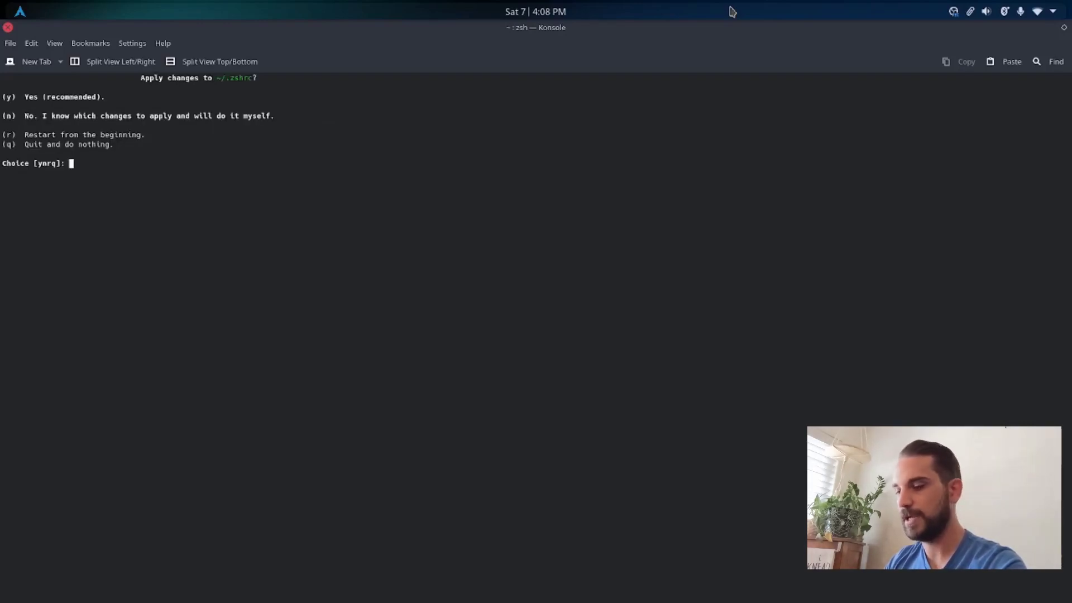
key(y)
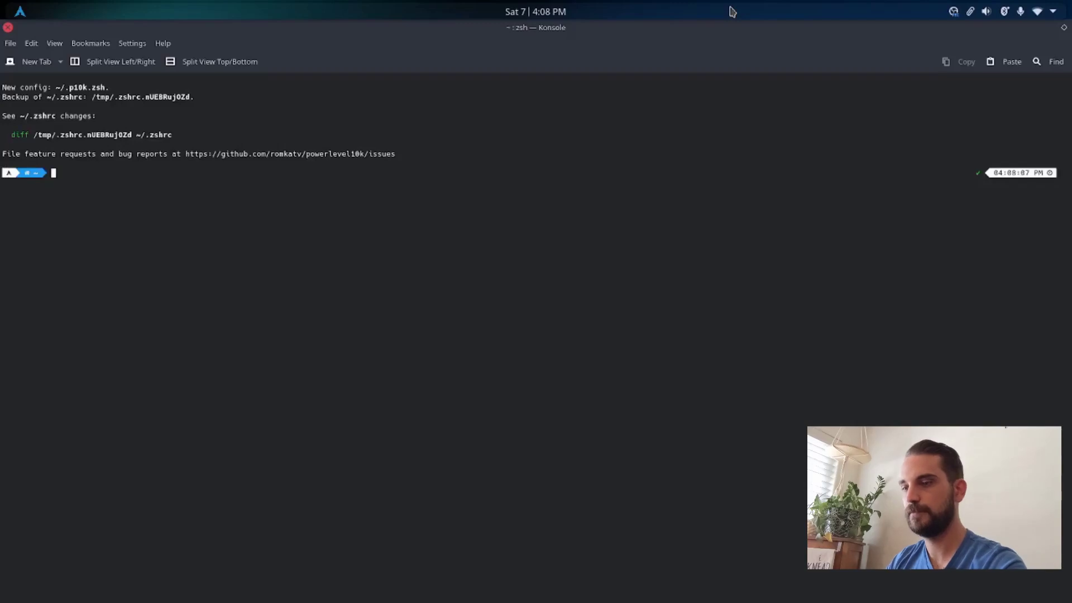
key(ctrl+l)
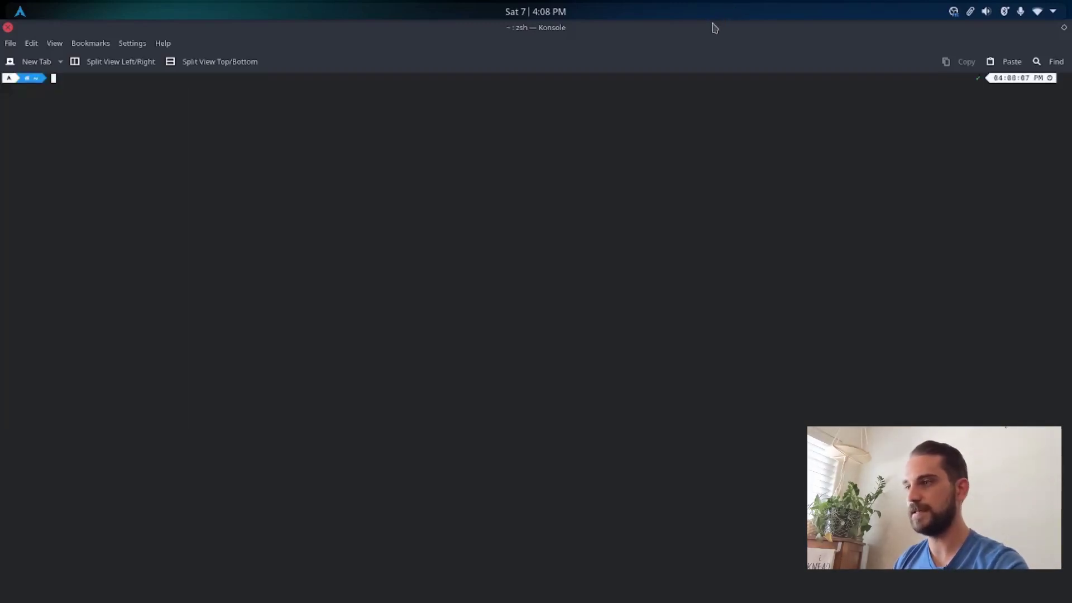
Step: Shrink the maximized terminal to a smaller window in the middle of the desktop and close the ArchWiki browser window
drag(711, 26, 807, 63)
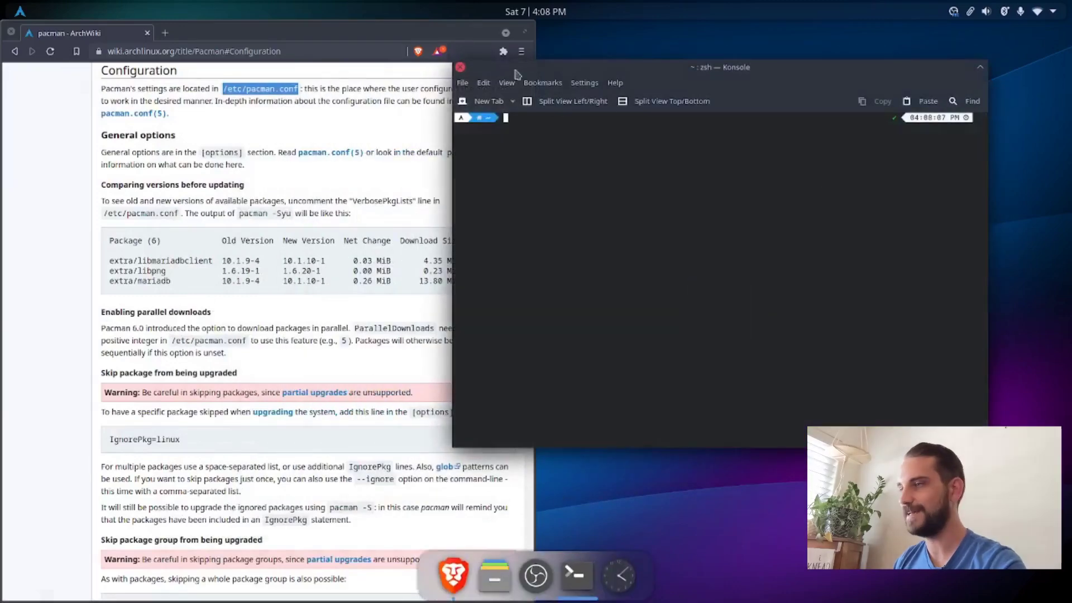
drag(646, 68, 666, 50)
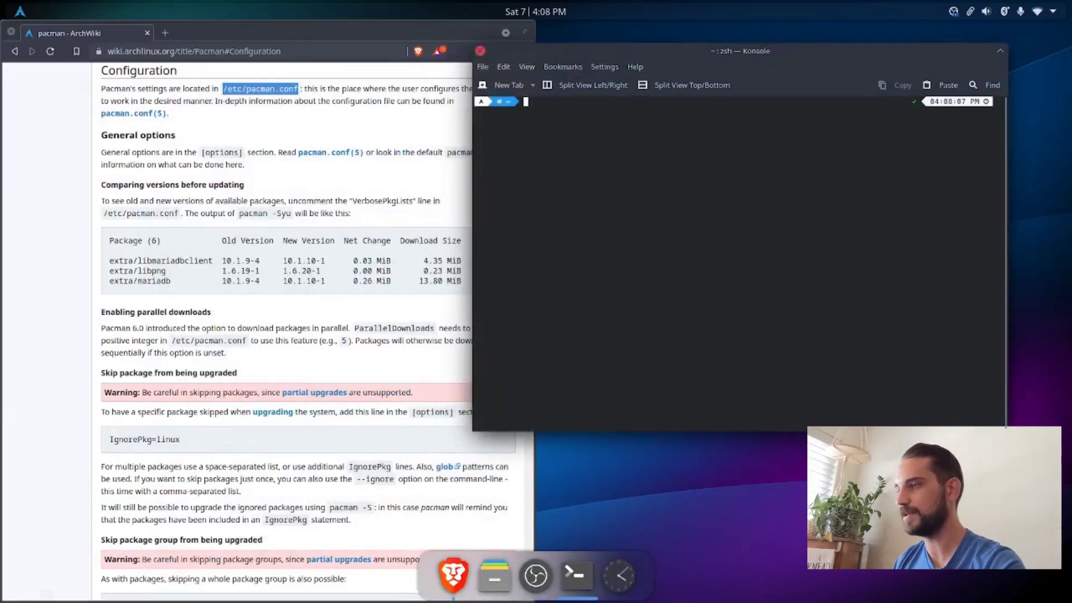
drag(1007, 430, 883, 406)
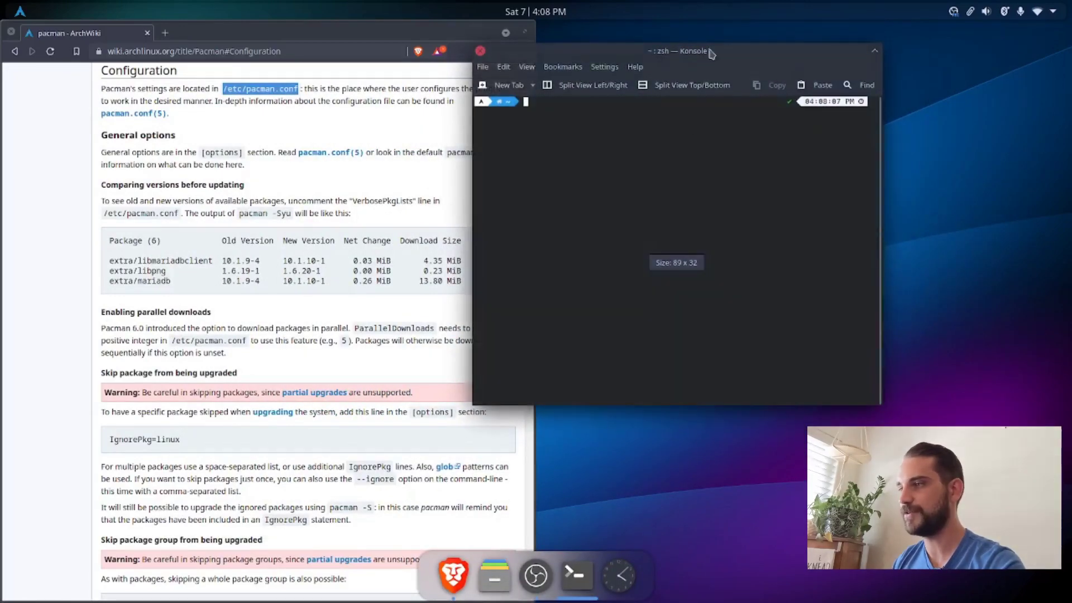
drag(711, 52, 794, 57)
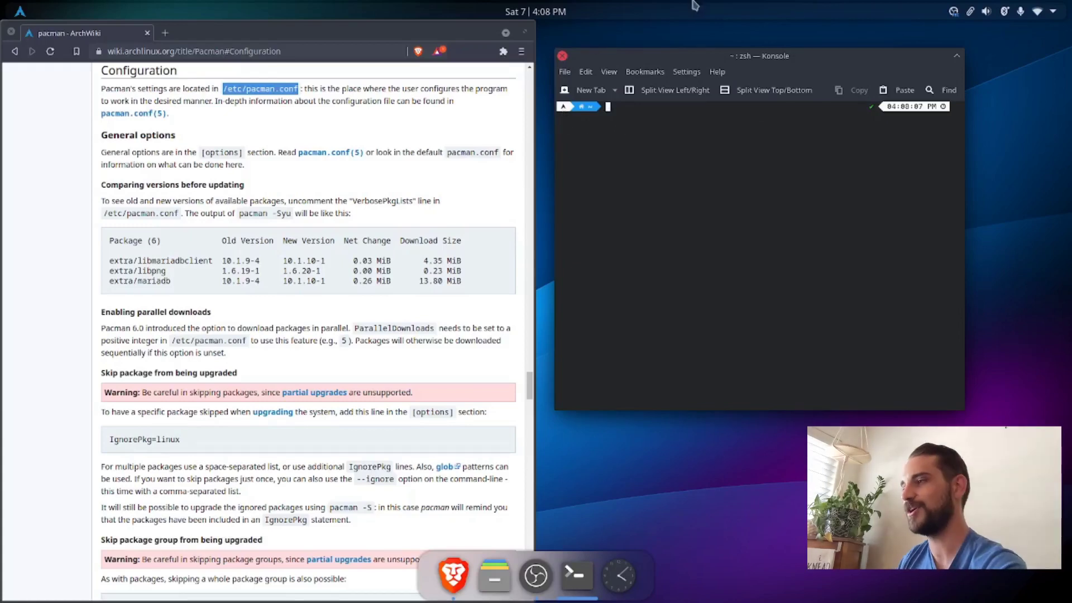
click(10, 32)
drag(661, 62, 460, 72)
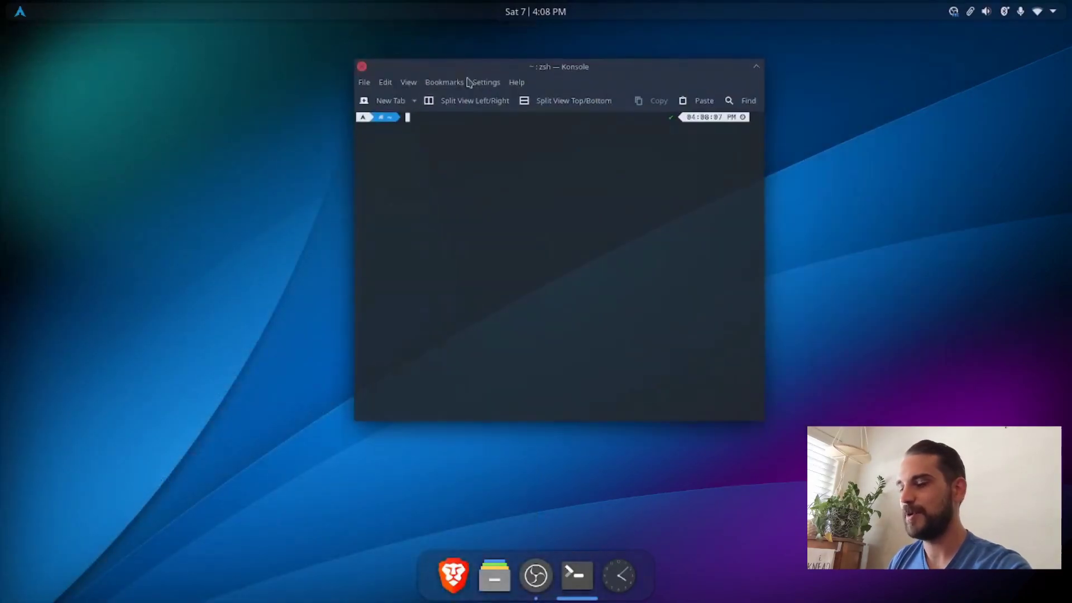
Step: Install neofetch with yay -S neofetch, entering the sudo password and accepting the installation
text(yay)
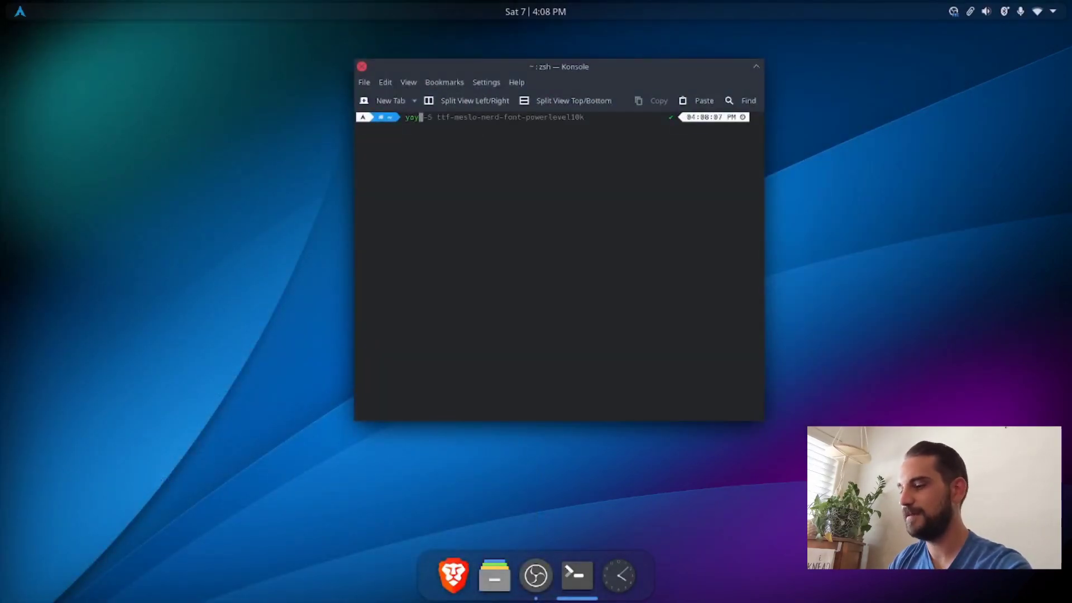
text( -S ne)
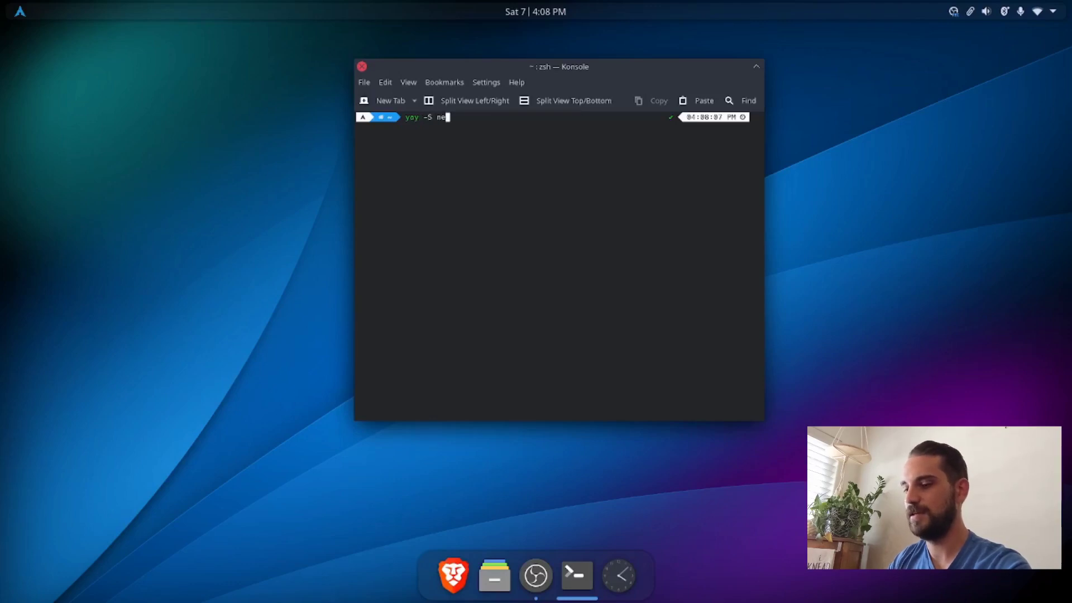
text(ofetch)
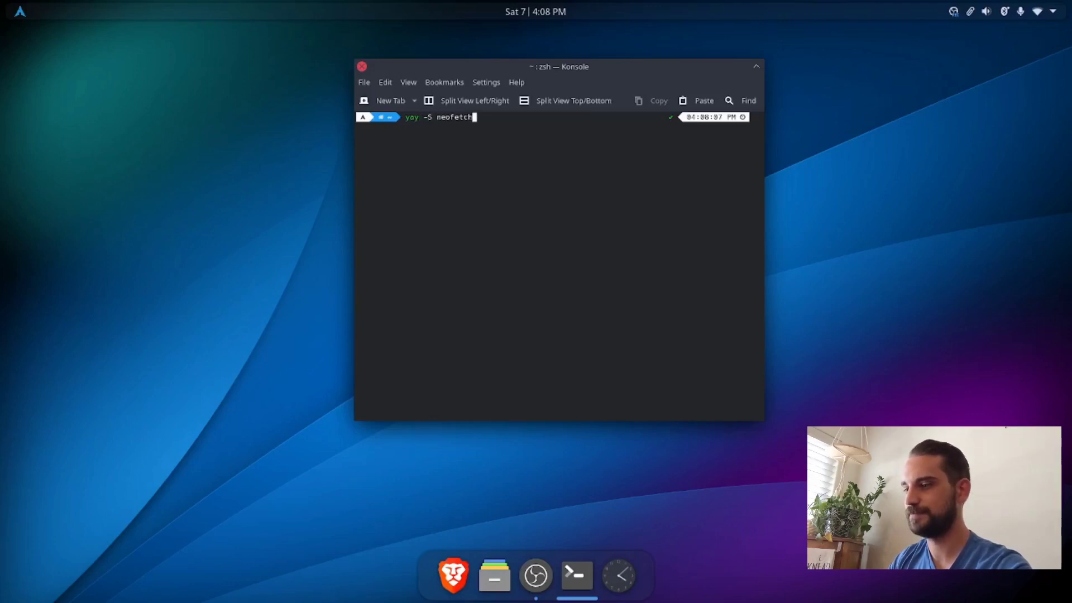
key(Return)
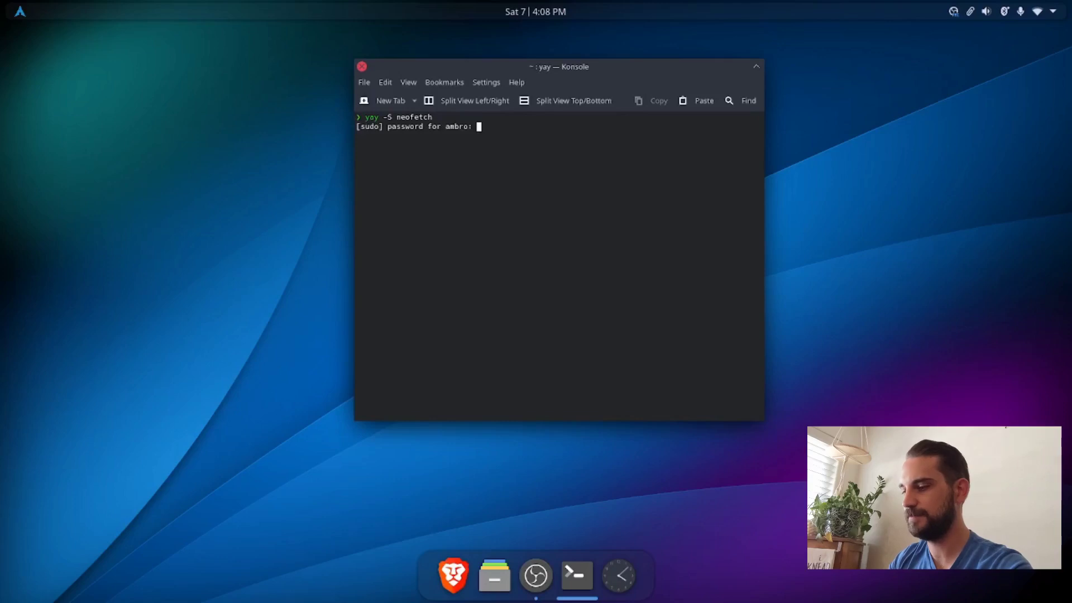
key(Return)
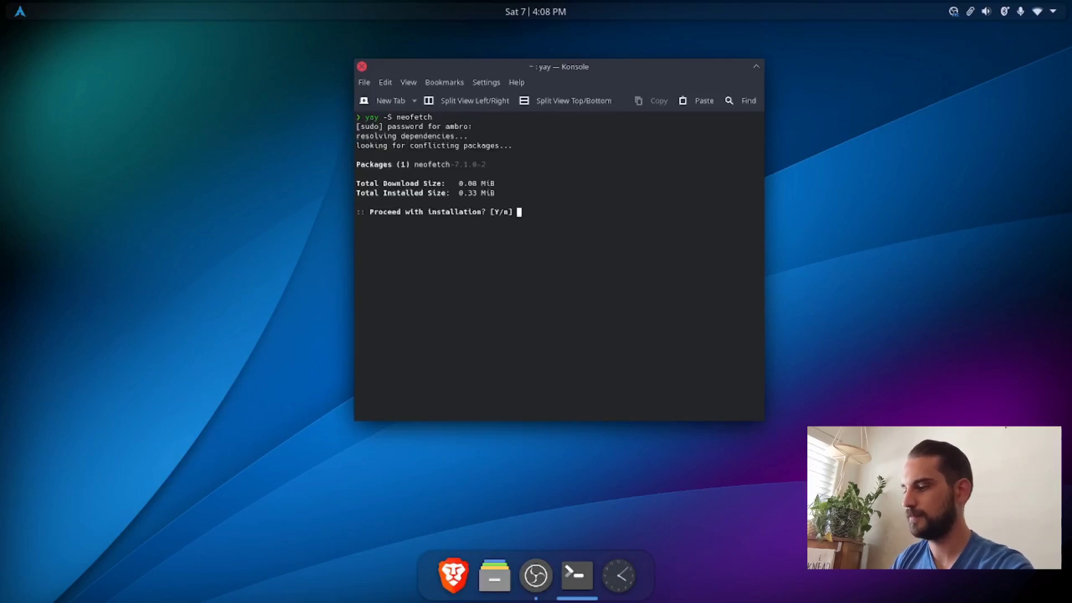
key(Return)
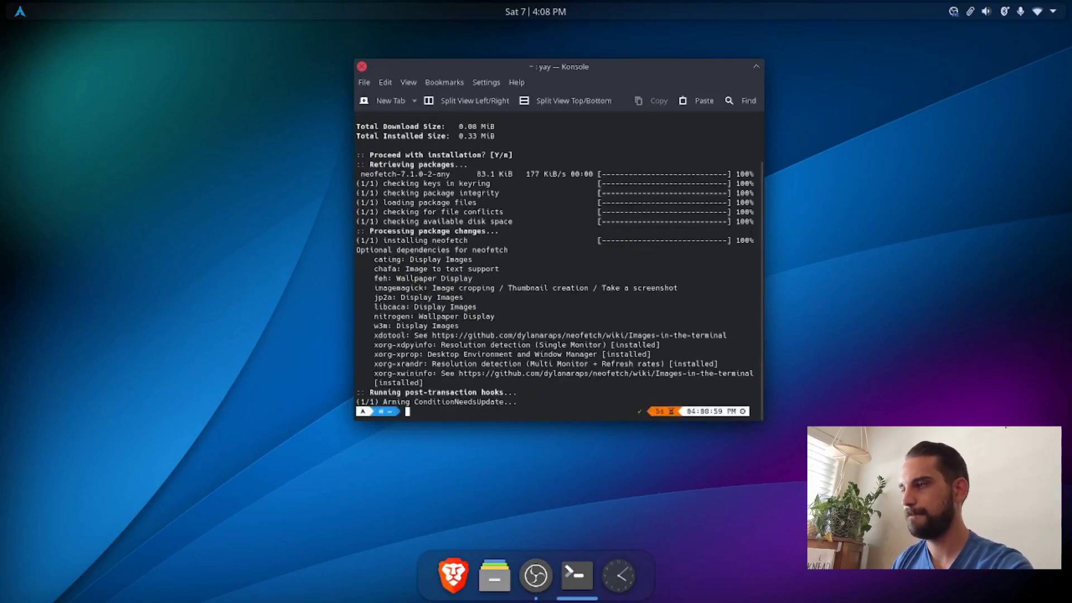
Step: Clear the terminal and run neofetch to display the system information
key(ctrl+l)
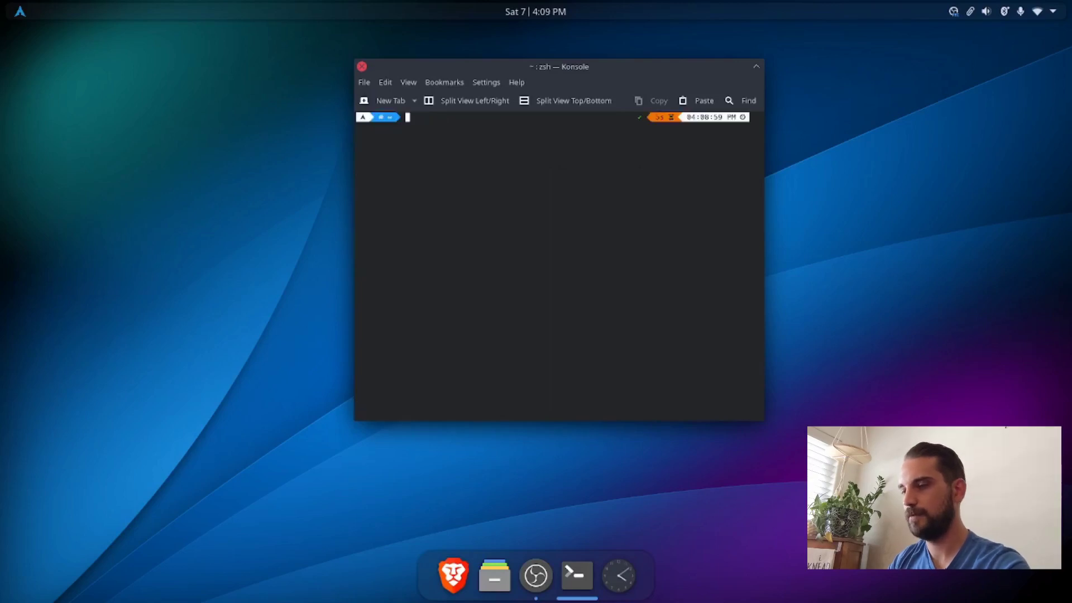
text(neofetch)
key(Return)
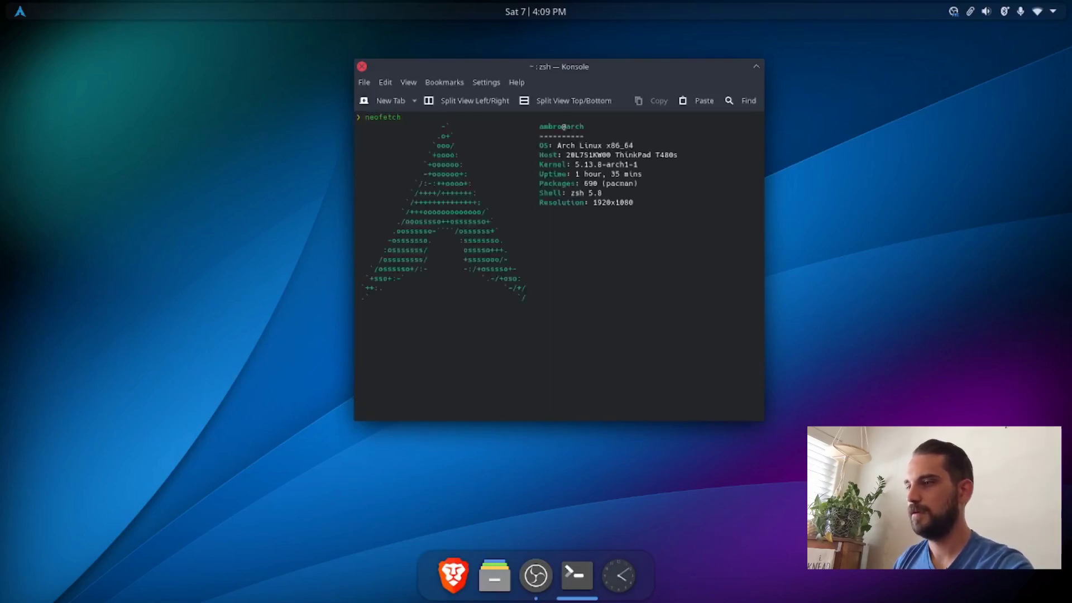